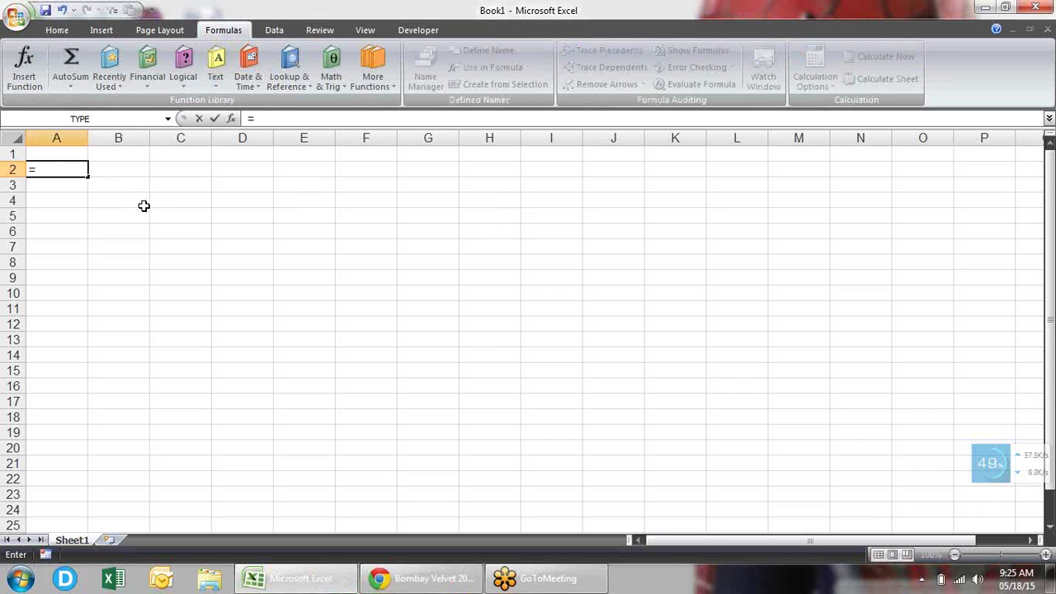
Step: Cancel the A2 entry and enter the letter A in B2 and B in B3
key(Escape)
click(121, 172)
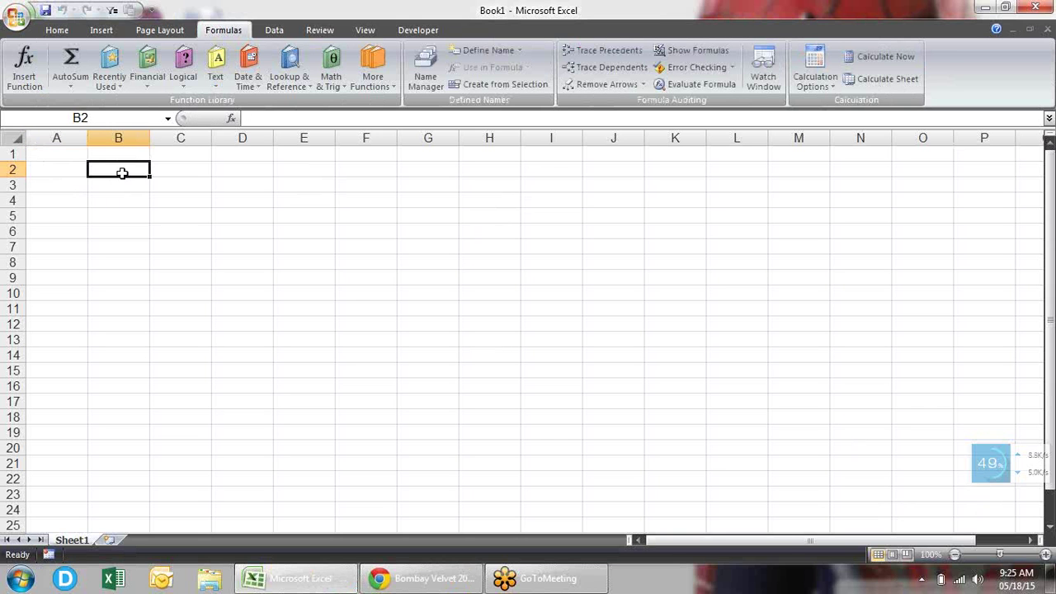
text(A)
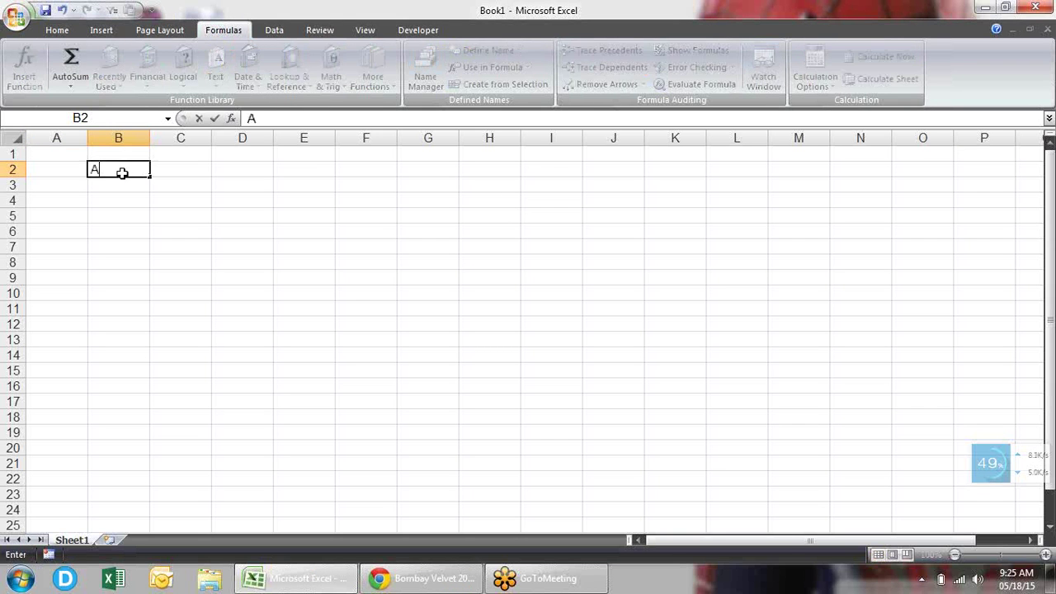
key(Return)
text(B)
key(Return)
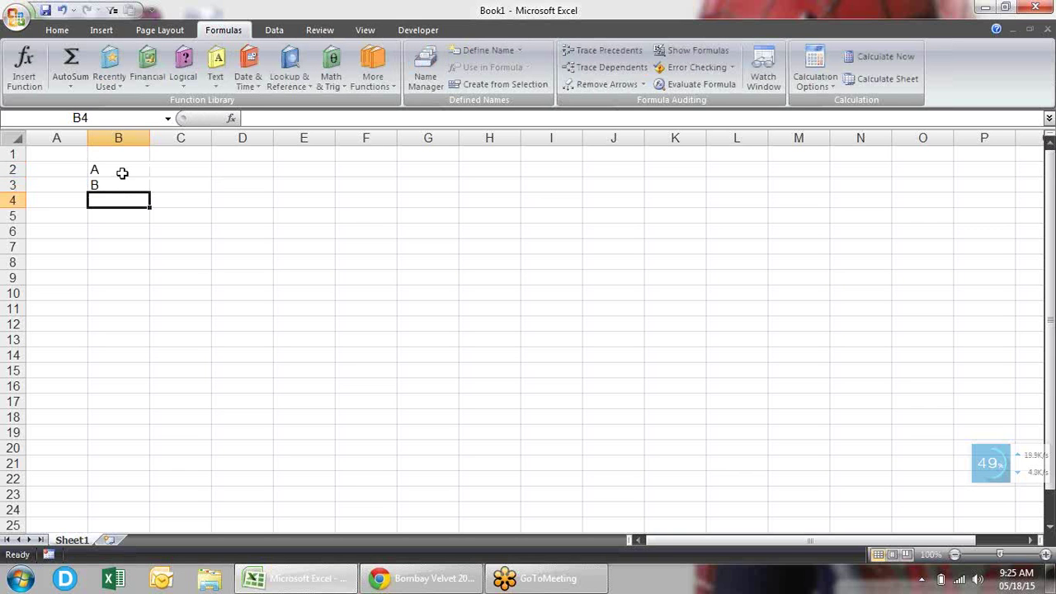
key(Up)
key(Up)
key(Right)
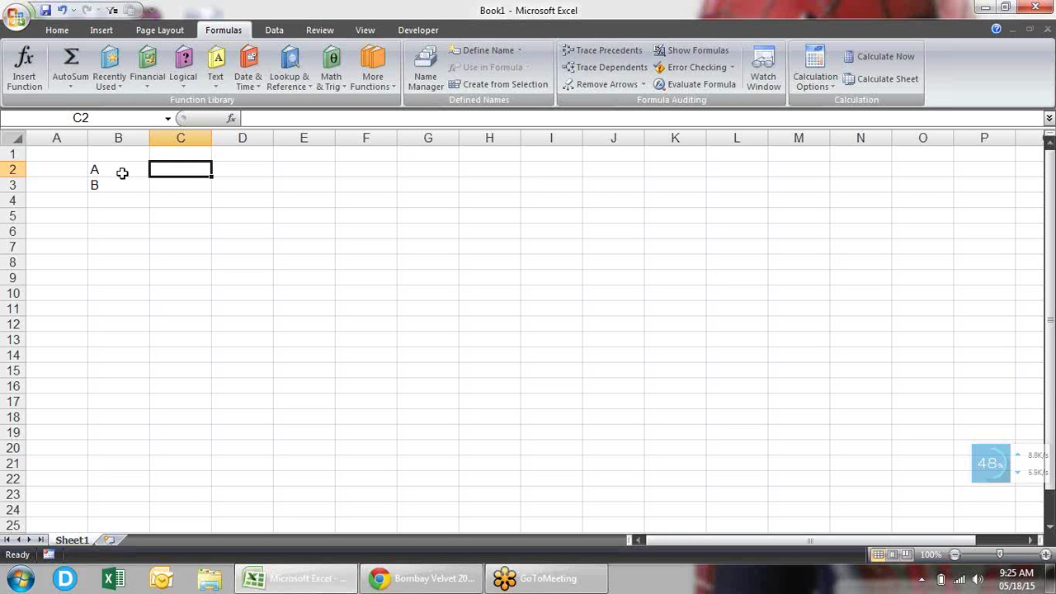
Step: Enter =CODE(B2) in C2, showing 65, and fill it down to C3, showing 66
text(=)
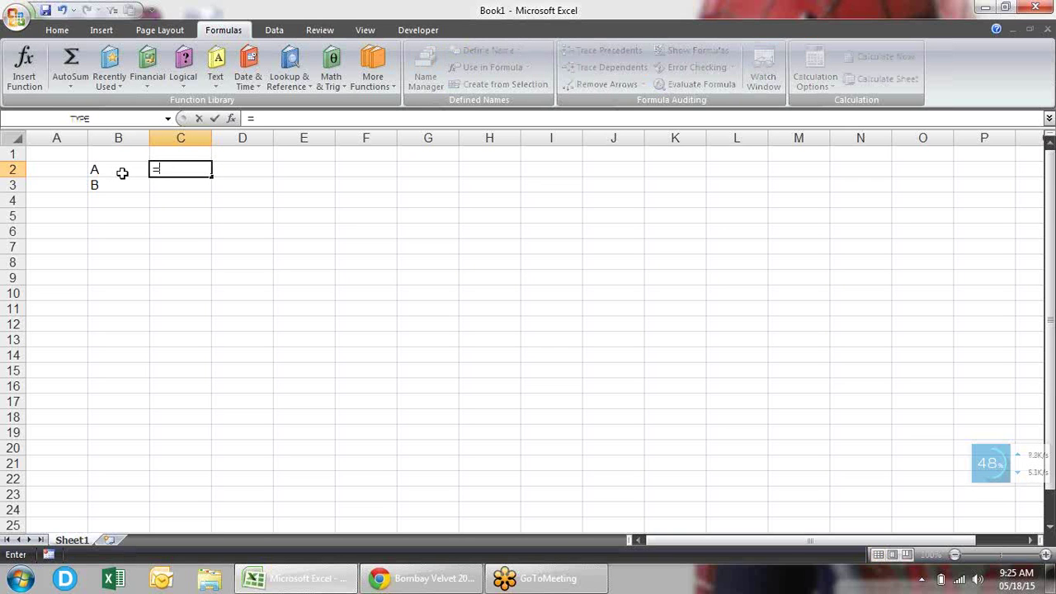
text(char)
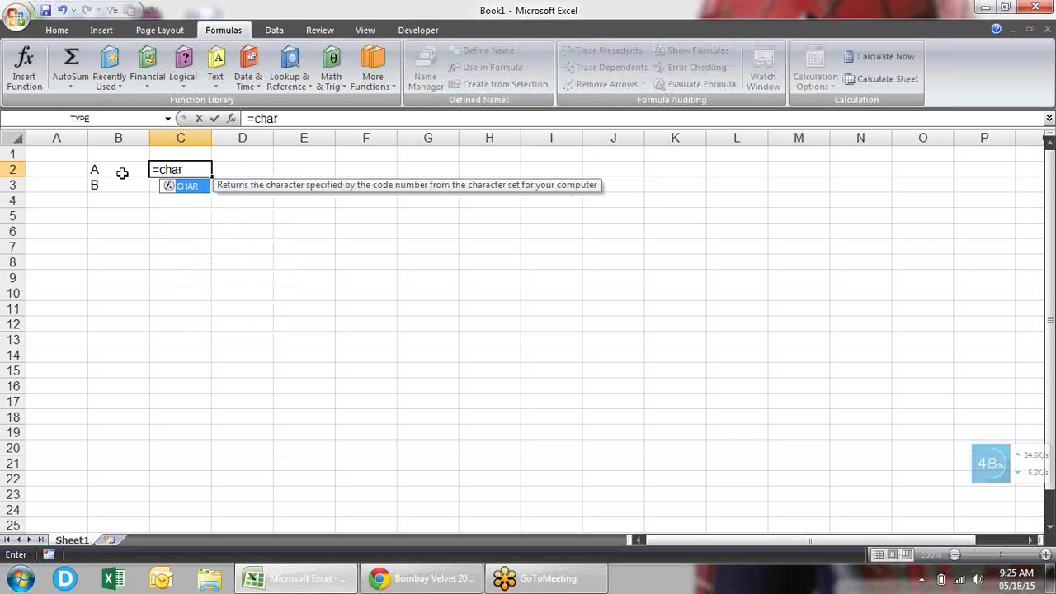
key(Tab)
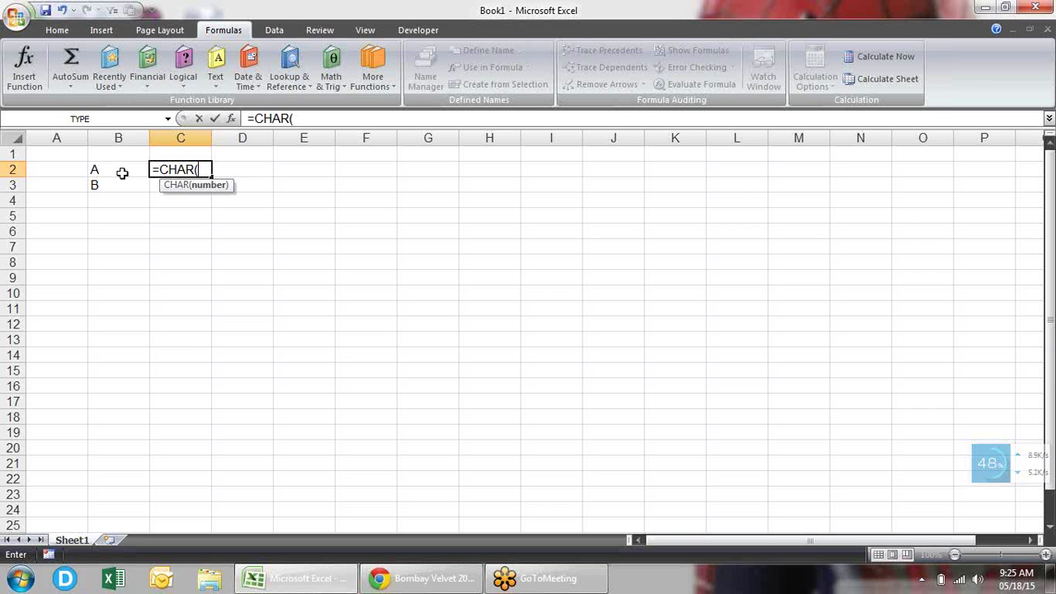
key(BackSpace)
key(BackSpace)
key(BackSpace)
text(cod)
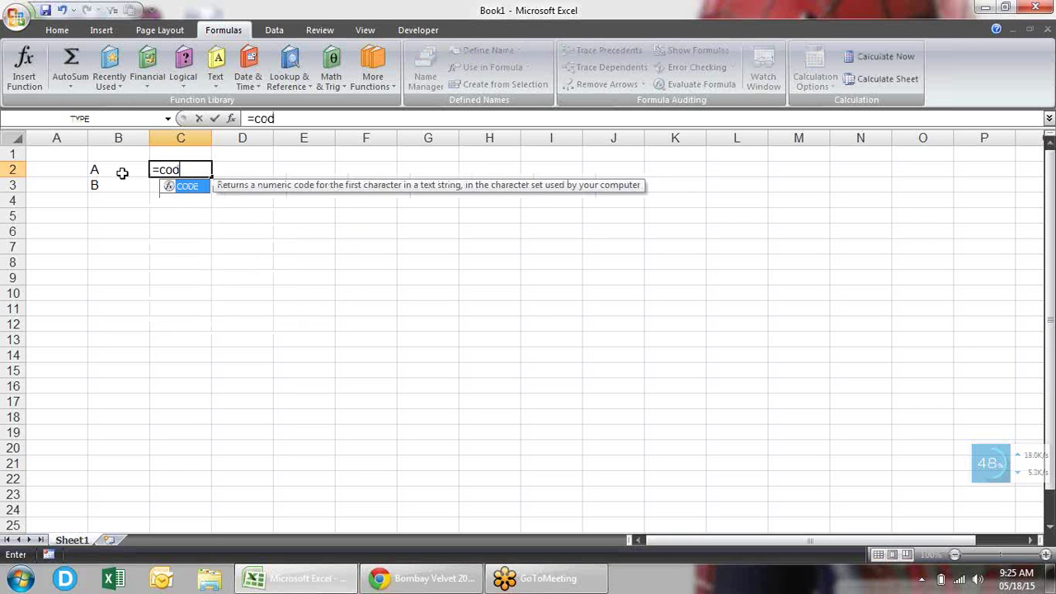
key(Tab)
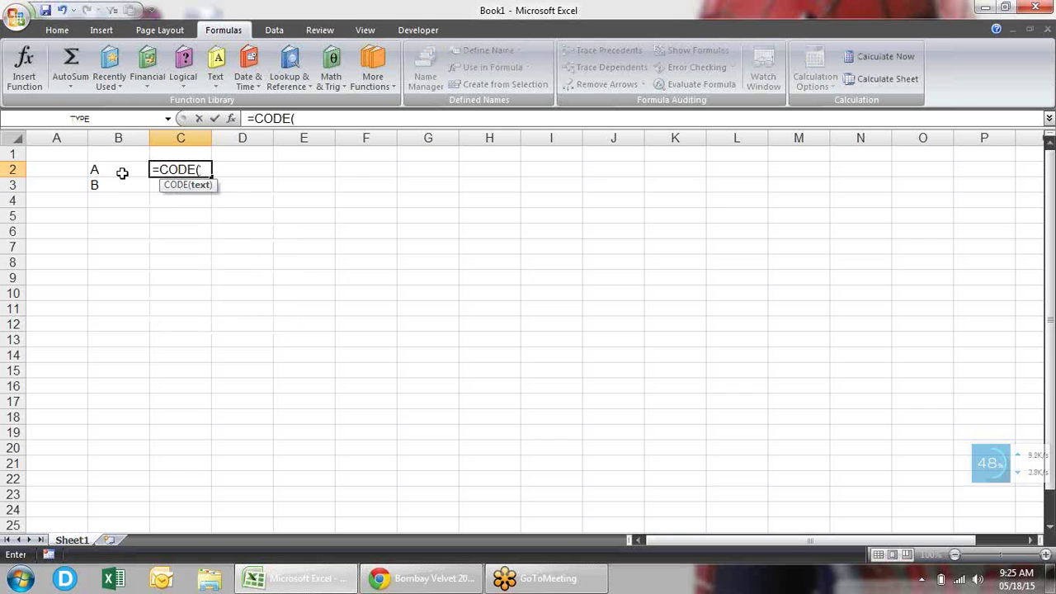
click(120, 169)
text())
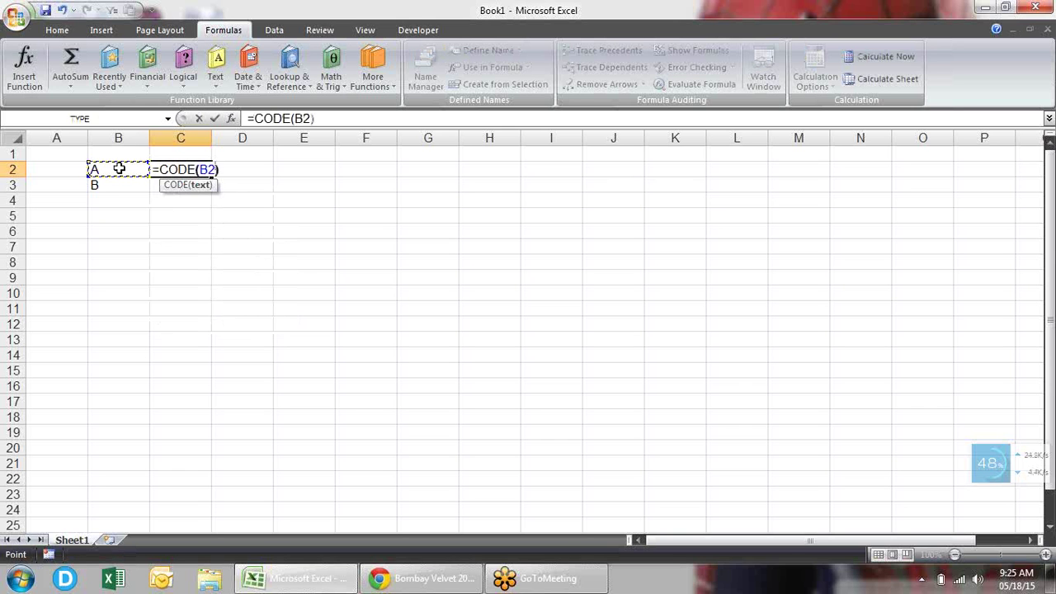
key(Return)
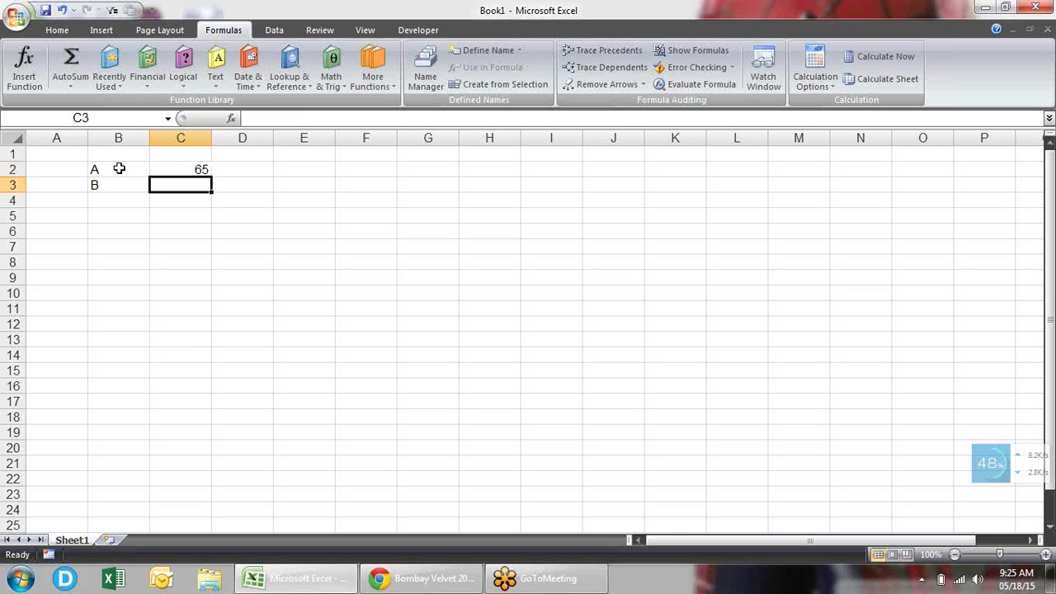
key(ctrl+d)
key(Right)
key(Left)
key(Up)
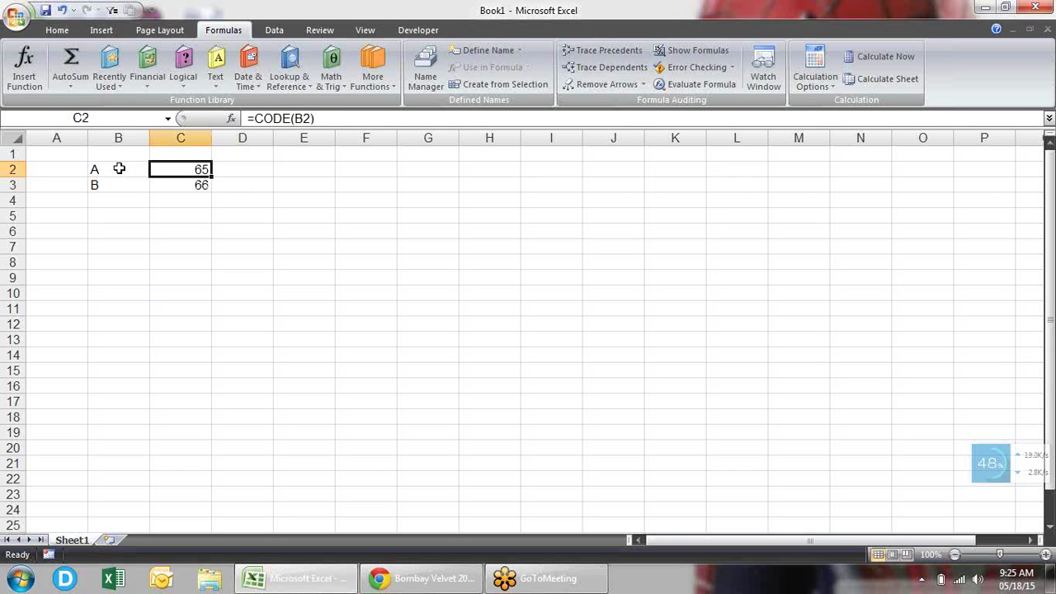
Step: Enter =CHAR(C2) in D2 and fill it down to D3, returning A and B
key(Right)
text(=)
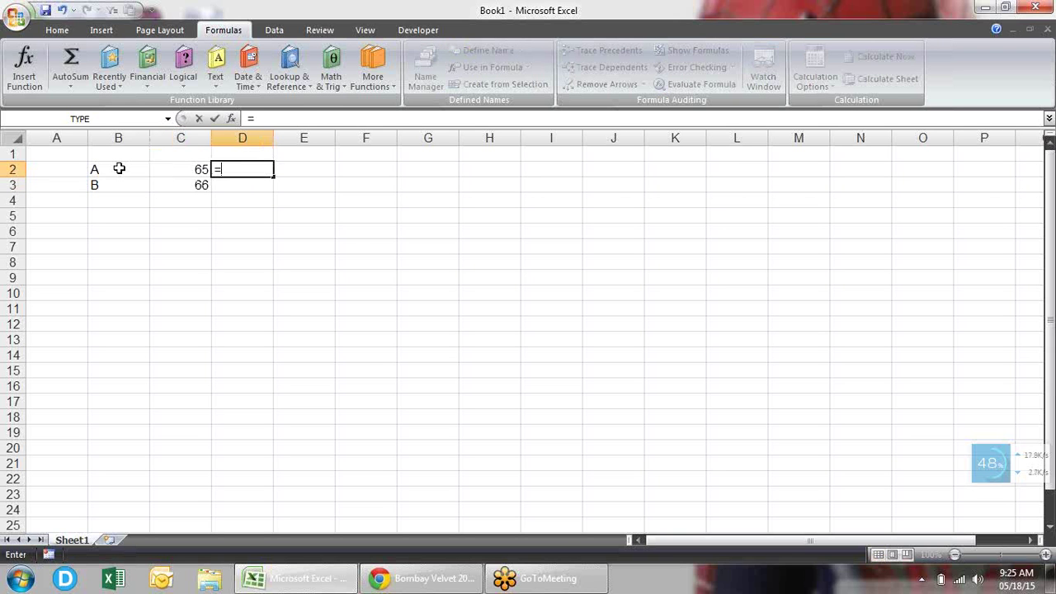
text(char)
key(Tab)
key(Left)
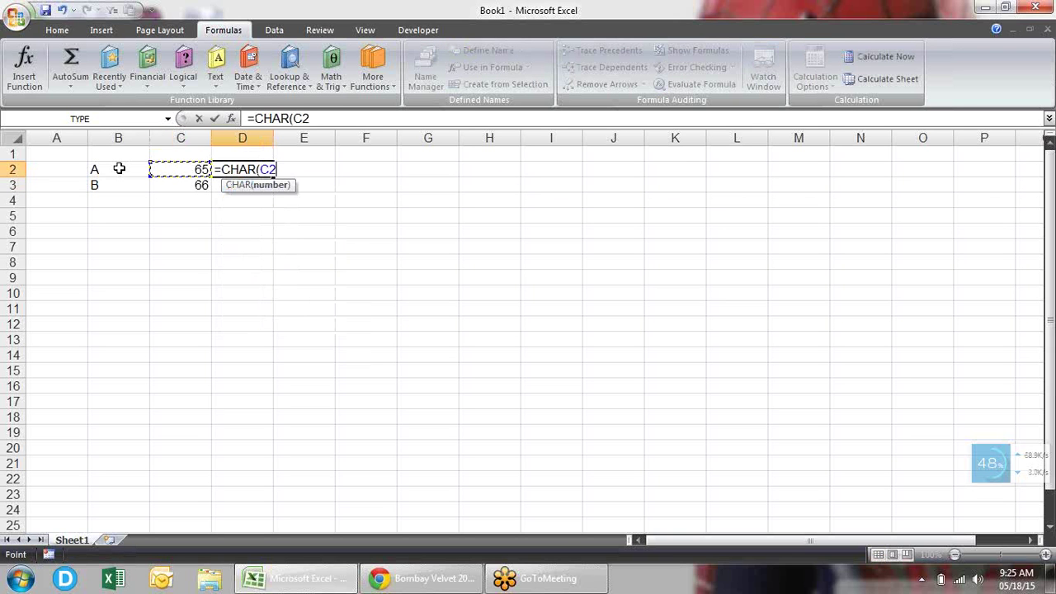
key(Return)
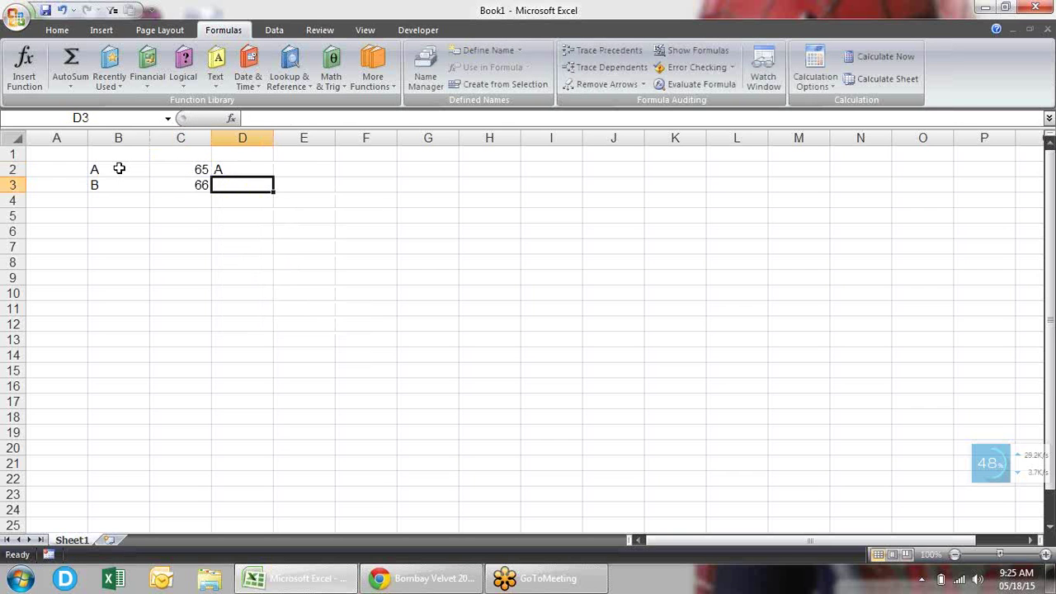
text(d)
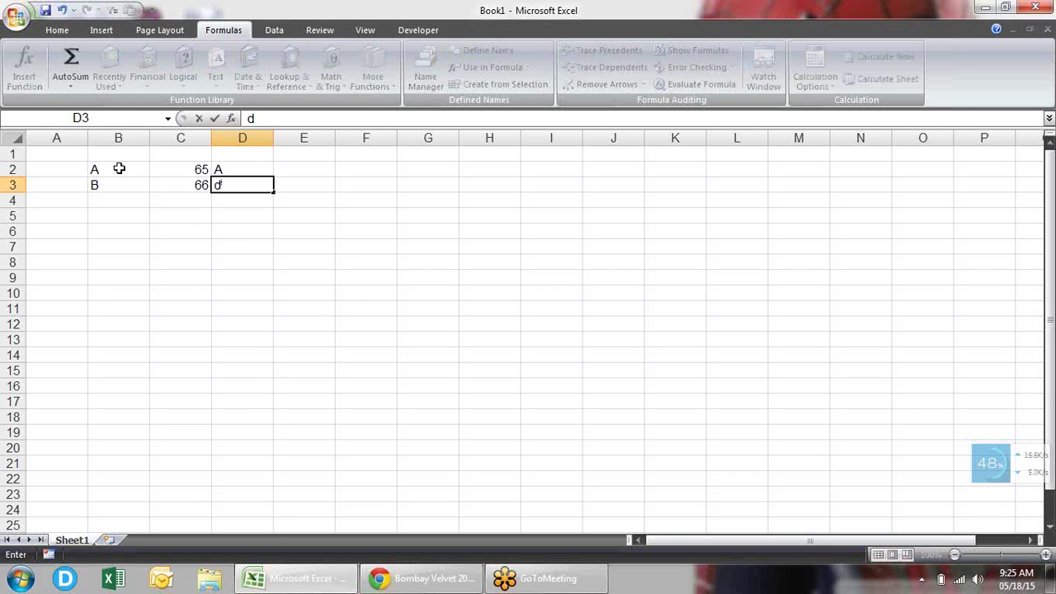
key(Escape)
key(ctrl+d)
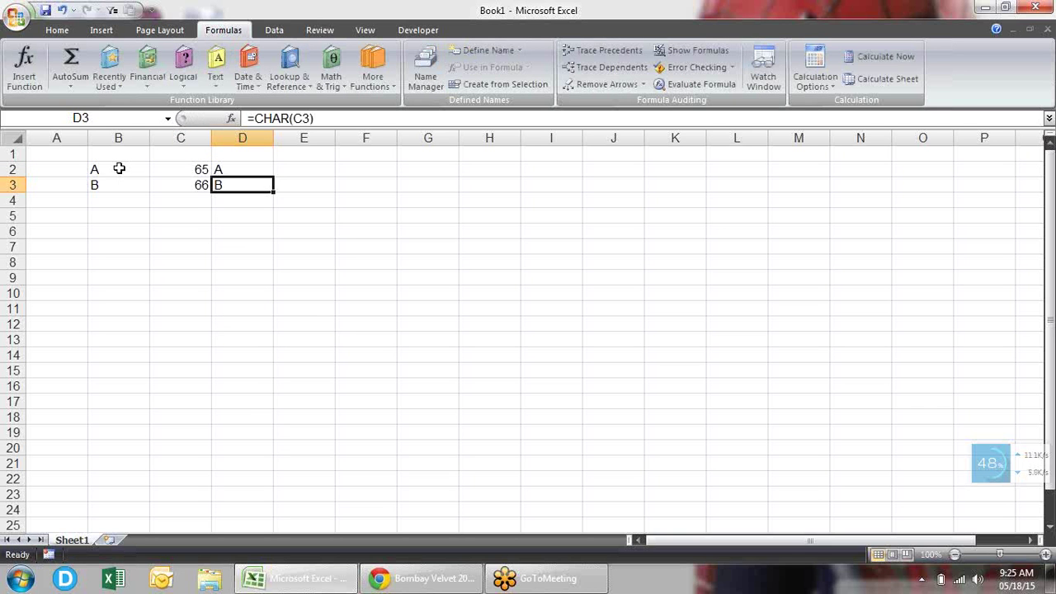
key(Down)
key(Up)
key(Up)
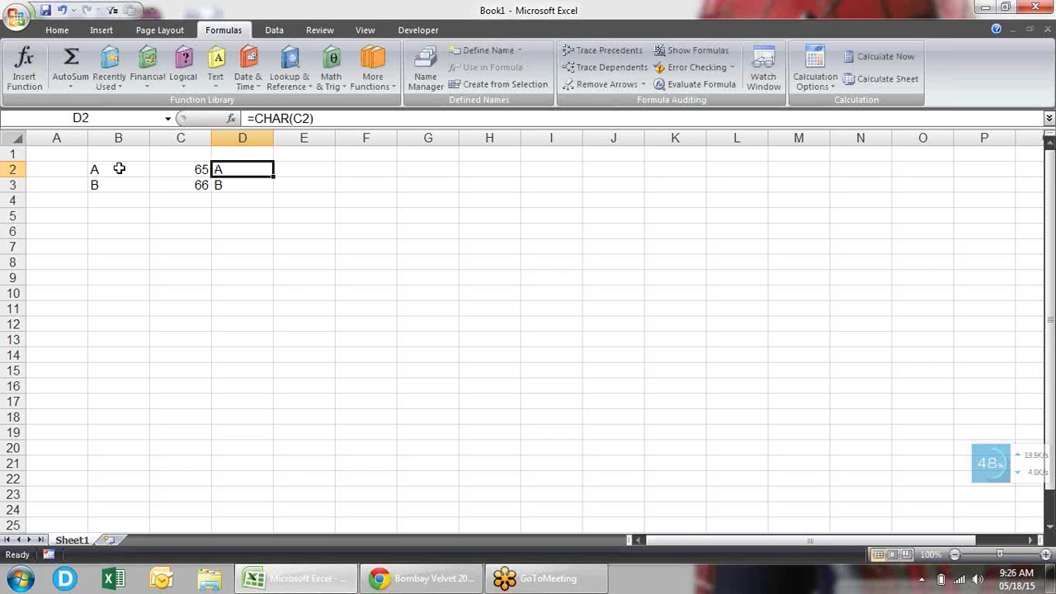
key(Down)
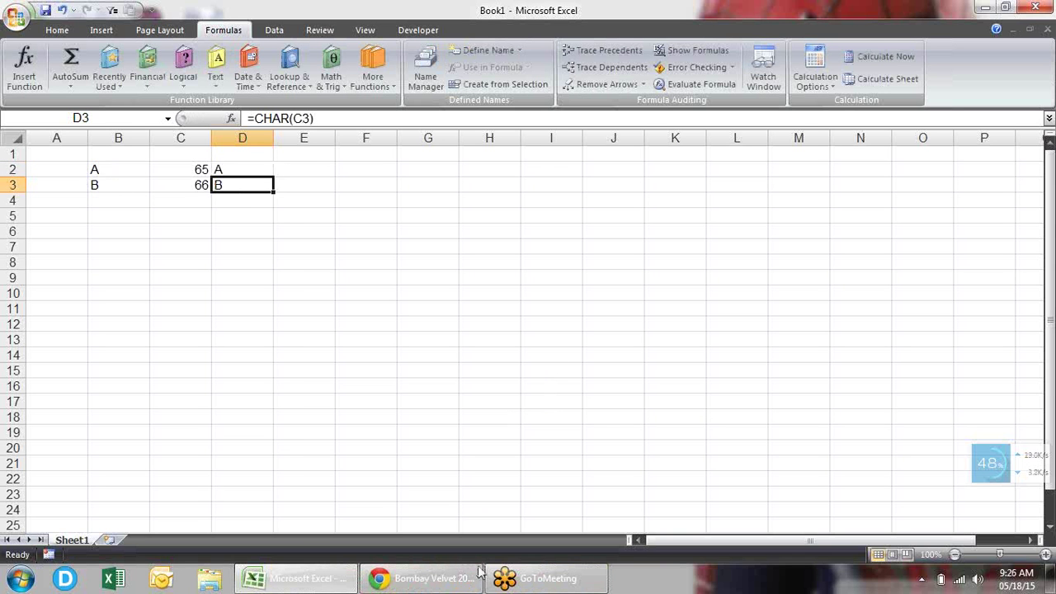
Step: In a new Chrome tab, search Google for 'ascii'
click(425, 578)
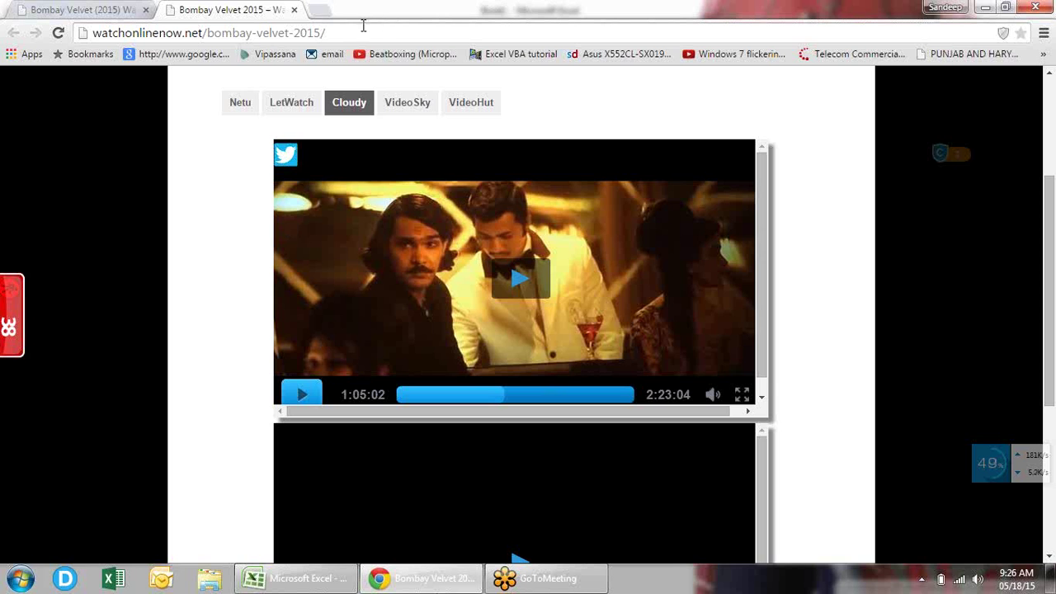
click(323, 9)
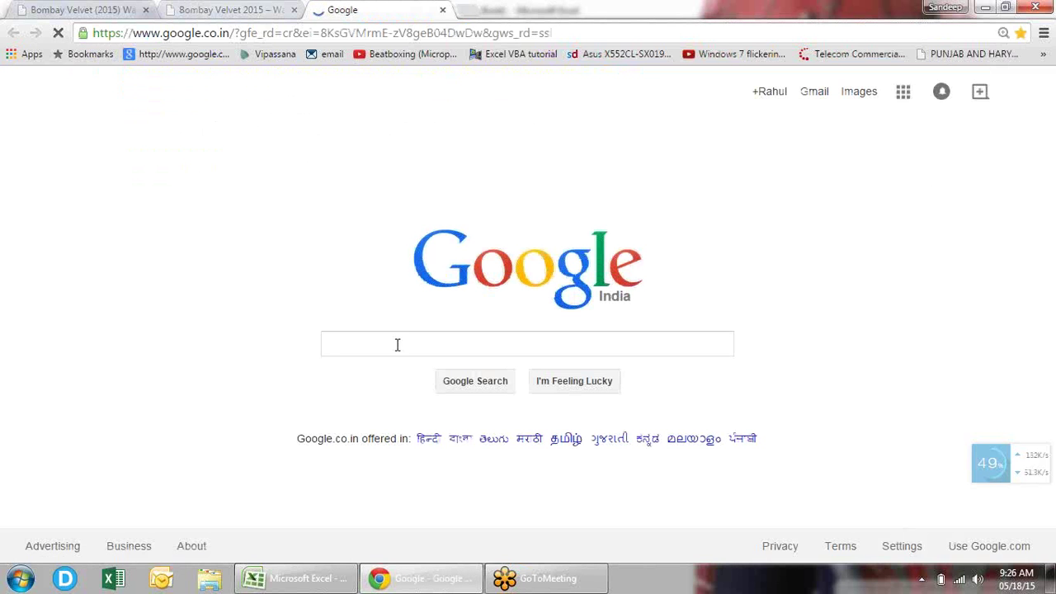
text(ascii)
key(Return)
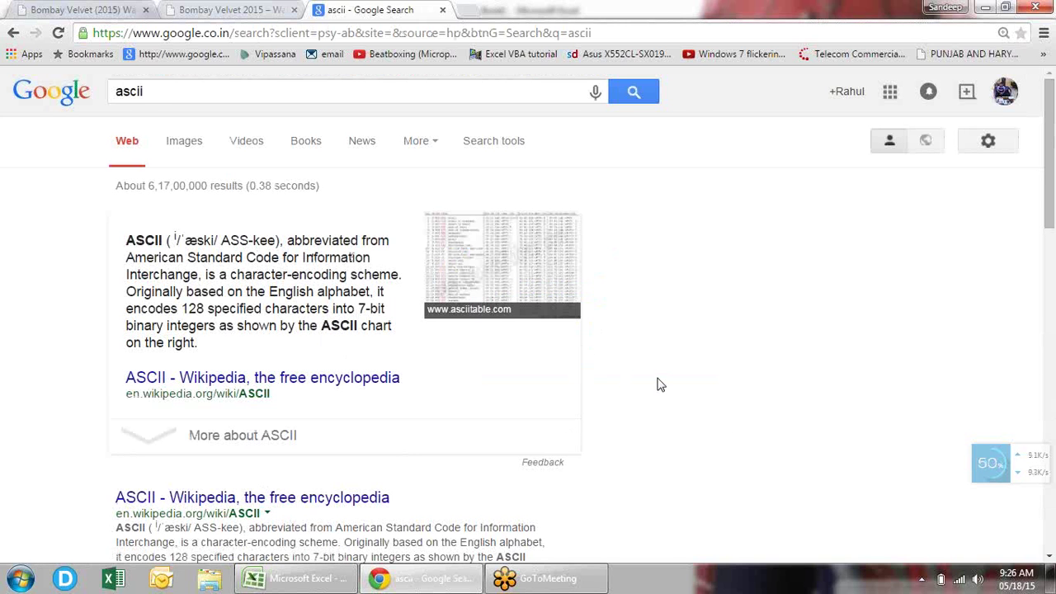
scroll(657, 384, down, 3)
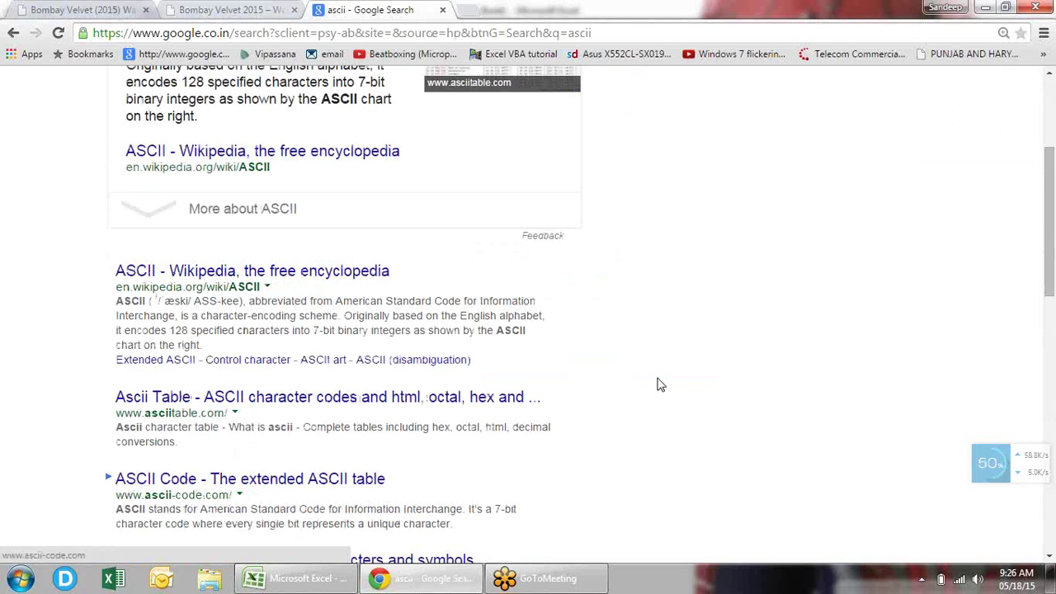
Step: Open the asciitable.com ASCII chart, scroll through it, then go back to Excel
click(456, 399)
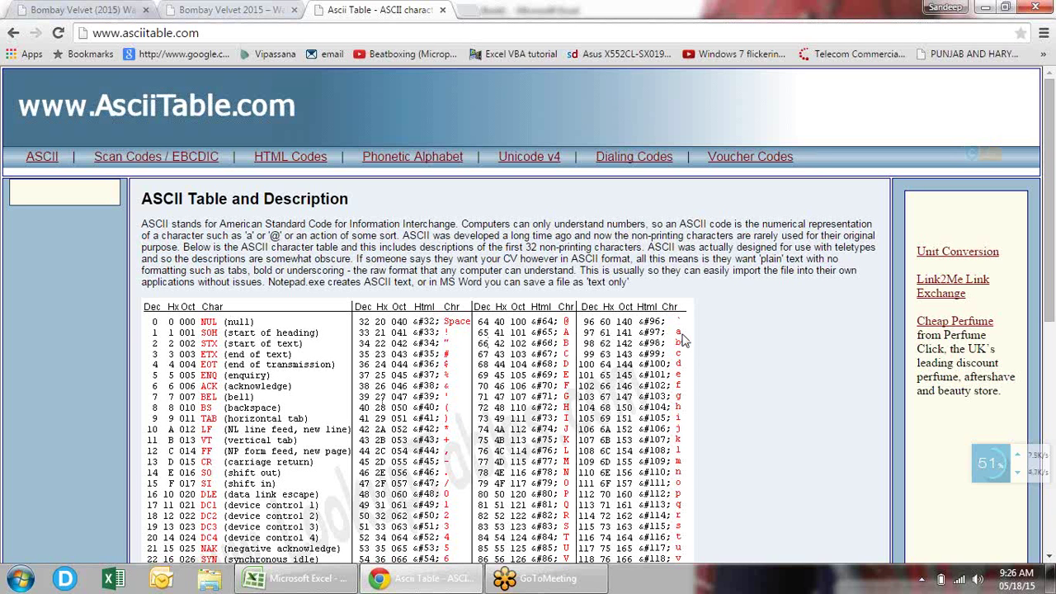
scroll(681, 338, down, 3)
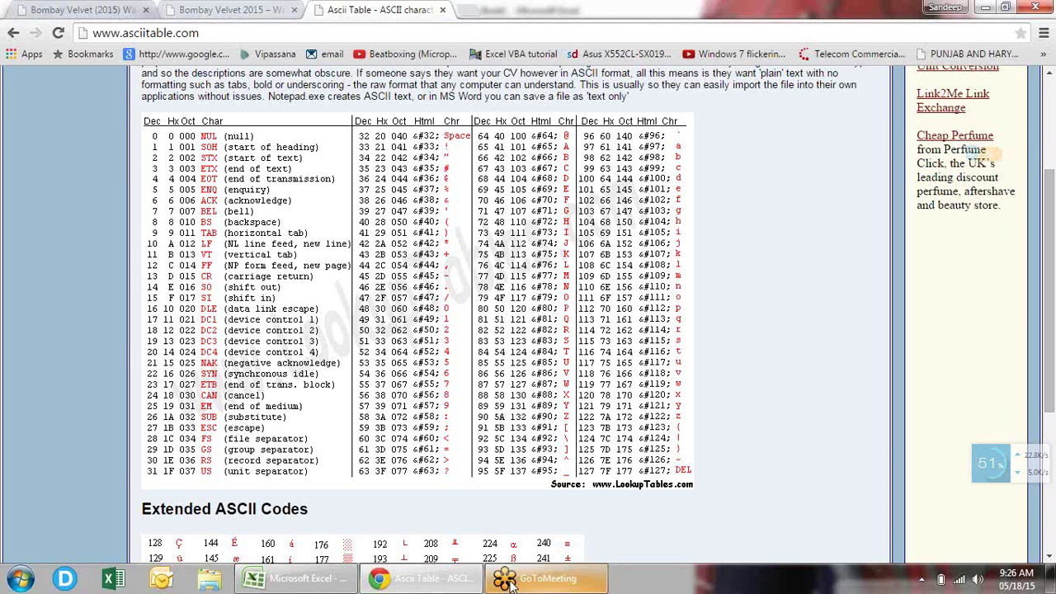
click(309, 589)
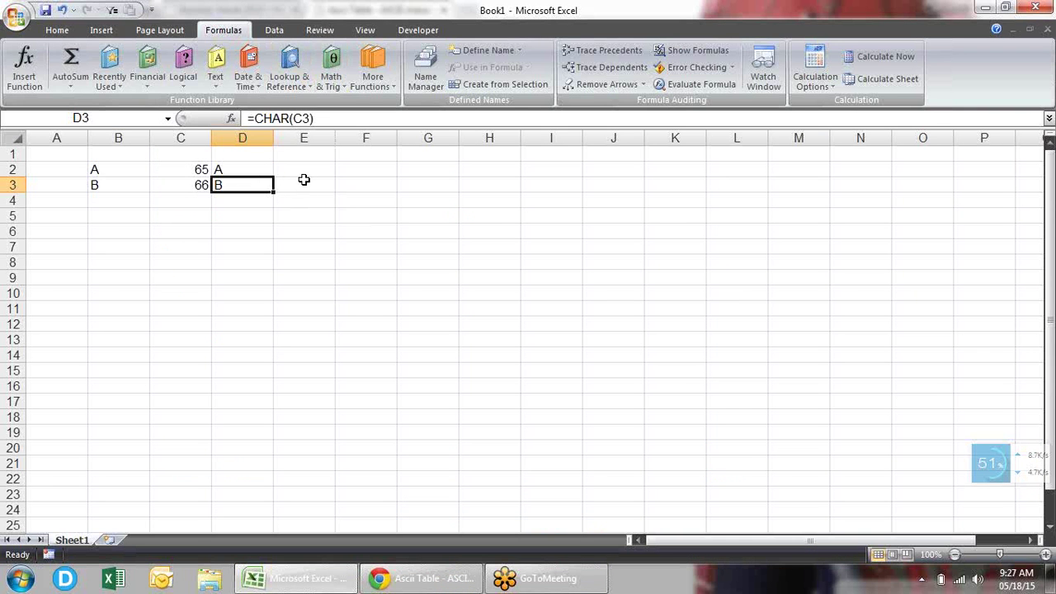
Step: Enter a first name and last name on two lines within cell E3 using Alt+Enter
click(304, 180)
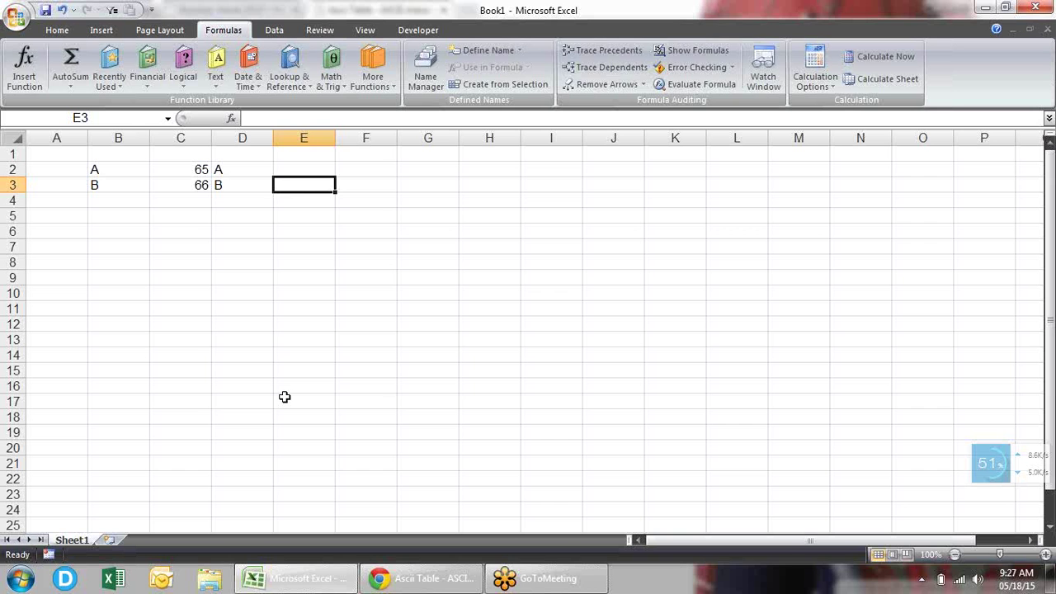
text(sandeep)
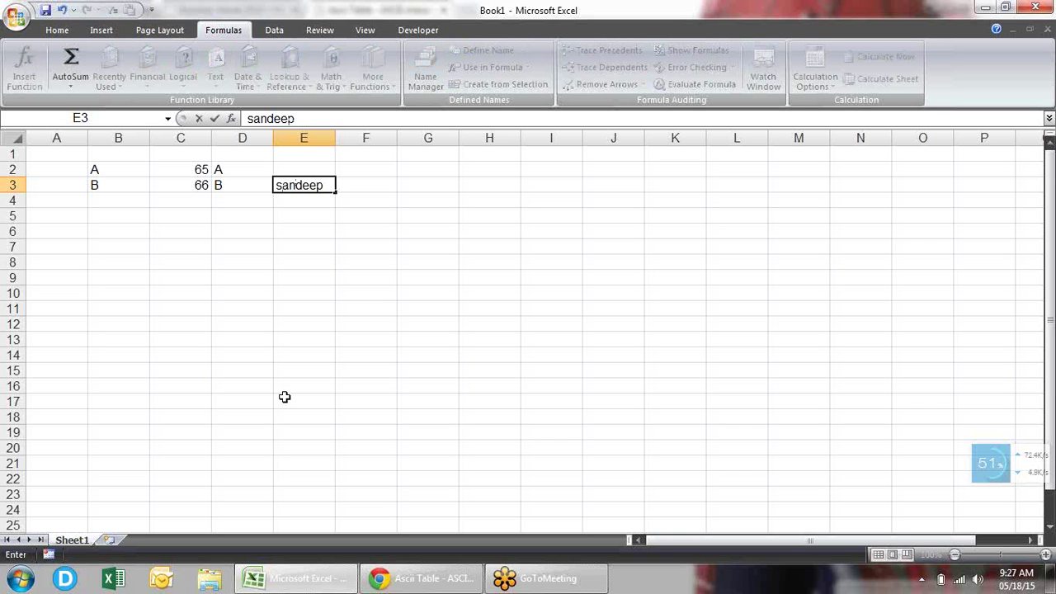
key(alt+Return)
text(sin)
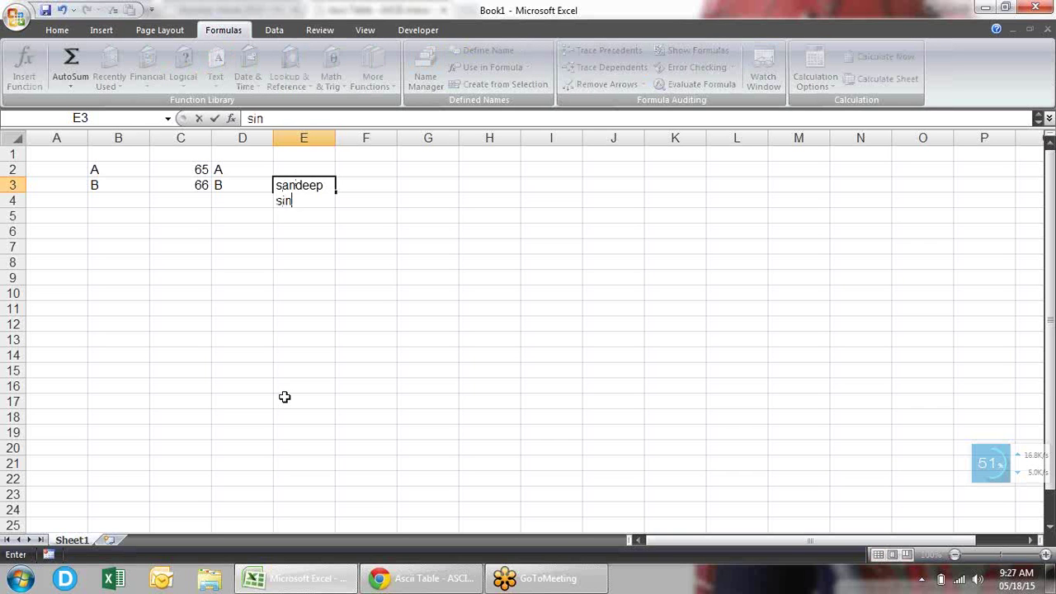
text(gh)
key(Return)
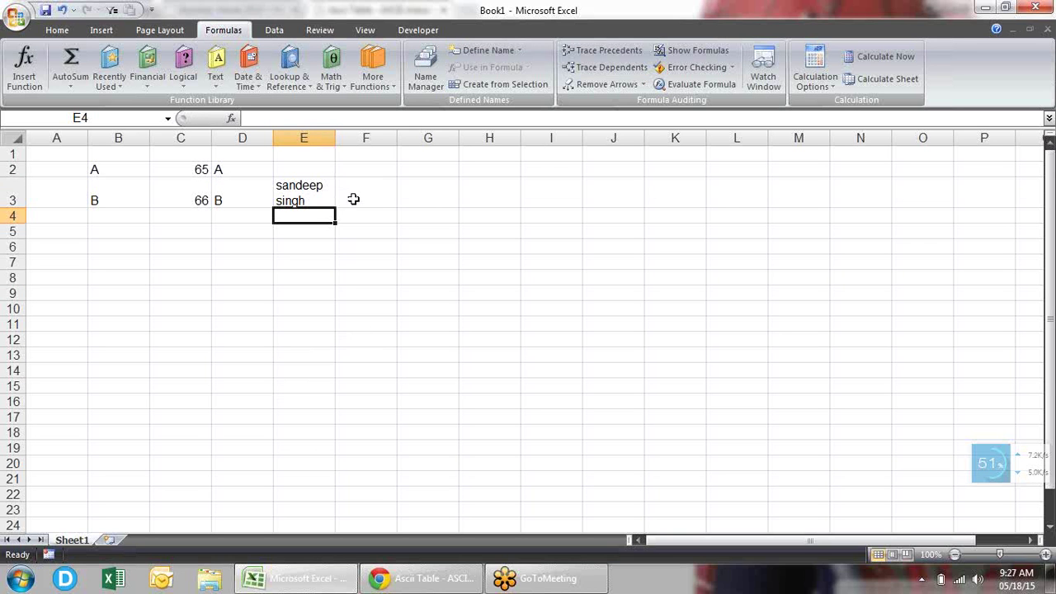
Step: Select cells F10 and E4, then return to E3 to inspect the wrapped name
click(312, 200)
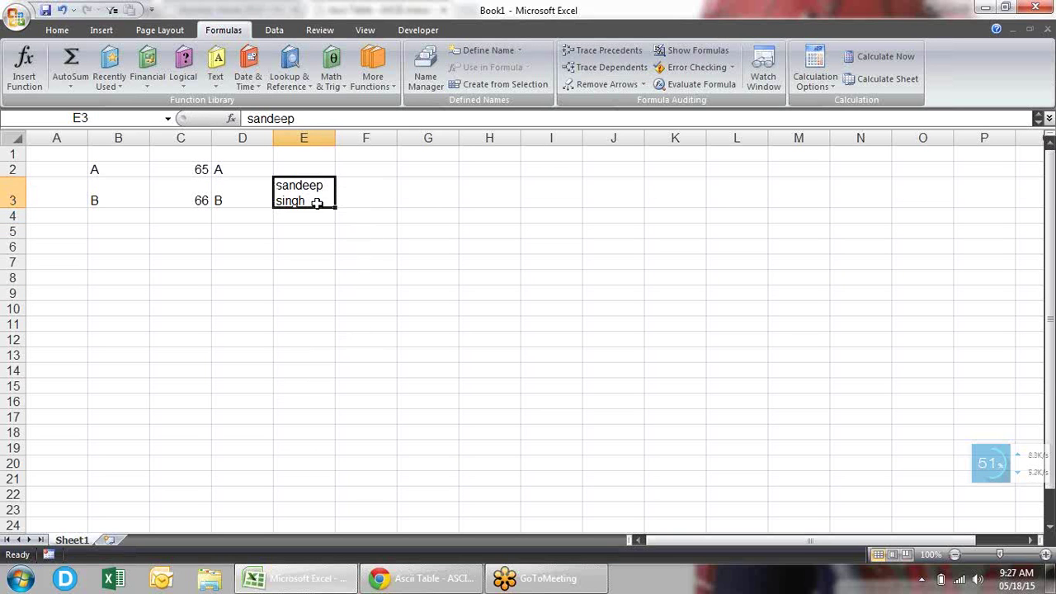
click(372, 308)
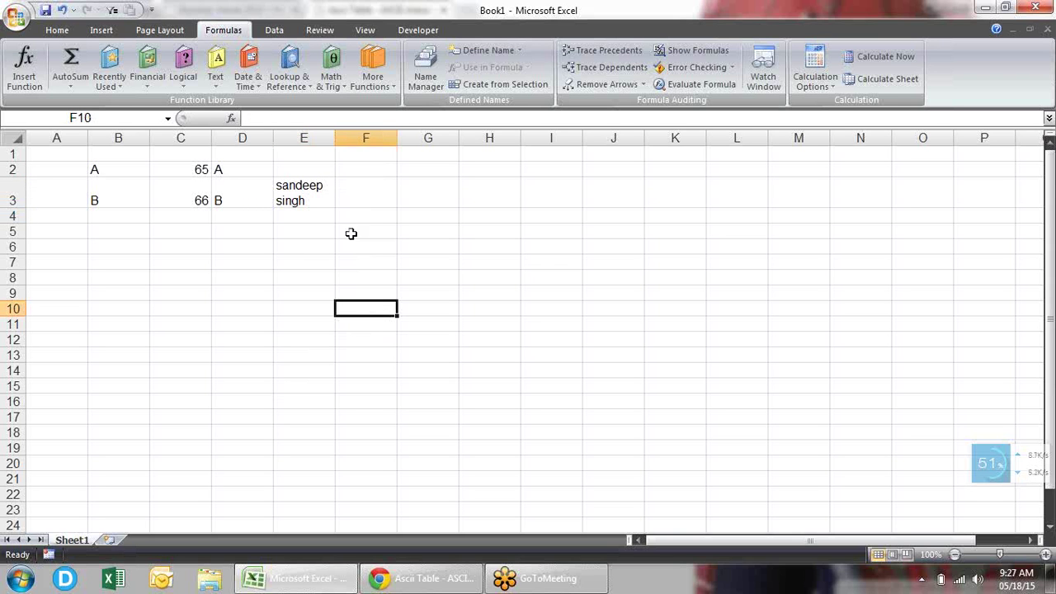
click(316, 217)
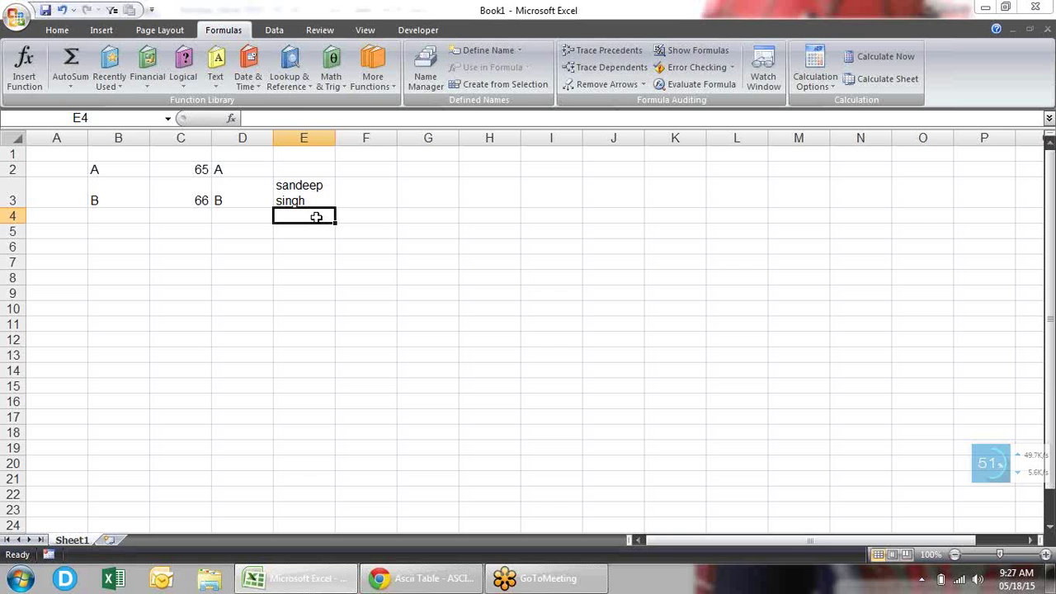
click(316, 187)
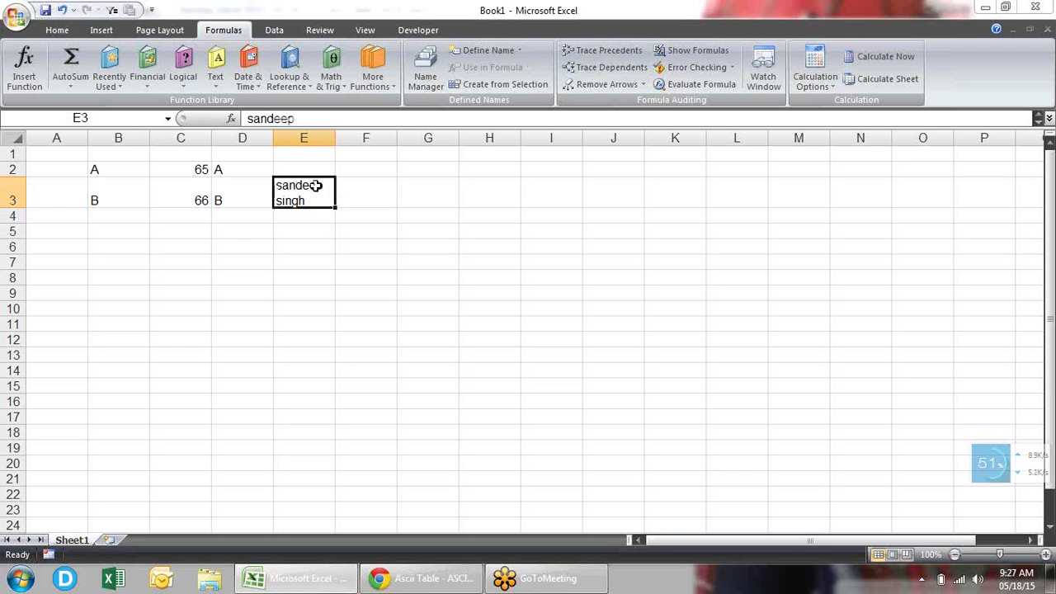
Step: Turn off Wrap Text for E3 and enter the full name as one word in E4
click(56, 31)
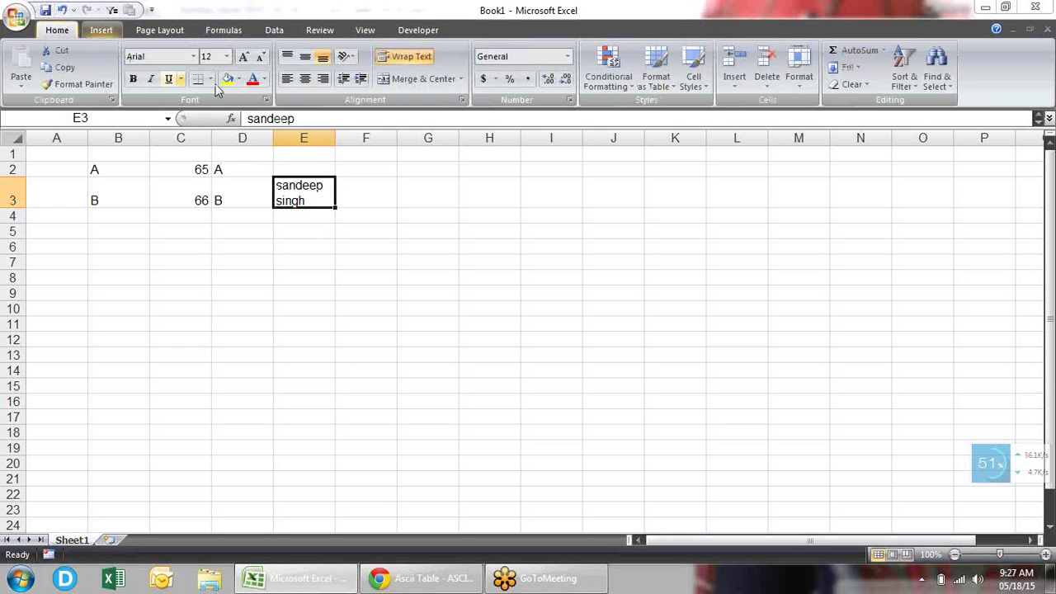
click(412, 60)
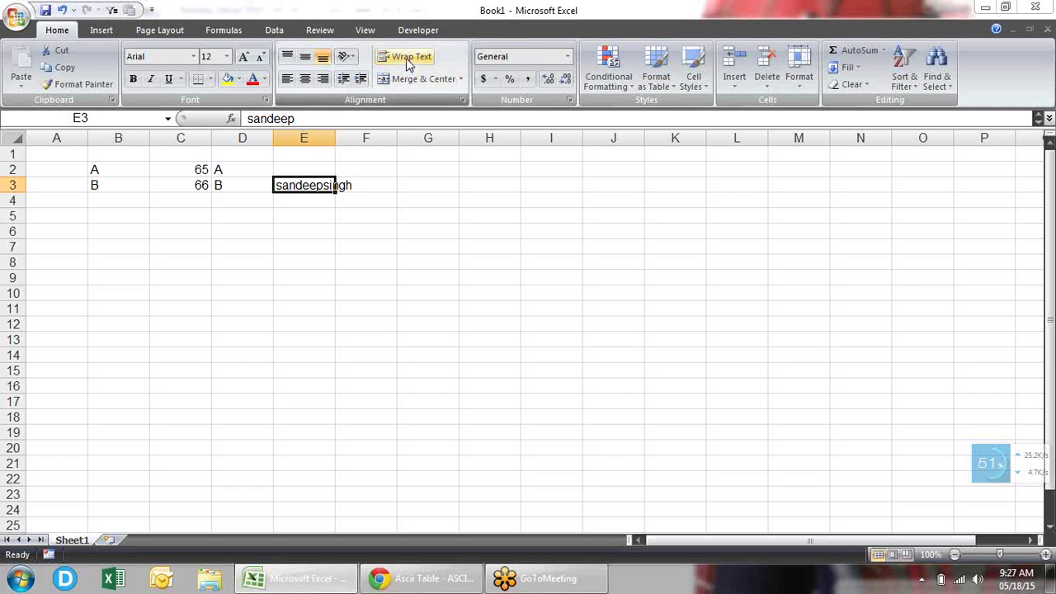
click(318, 209)
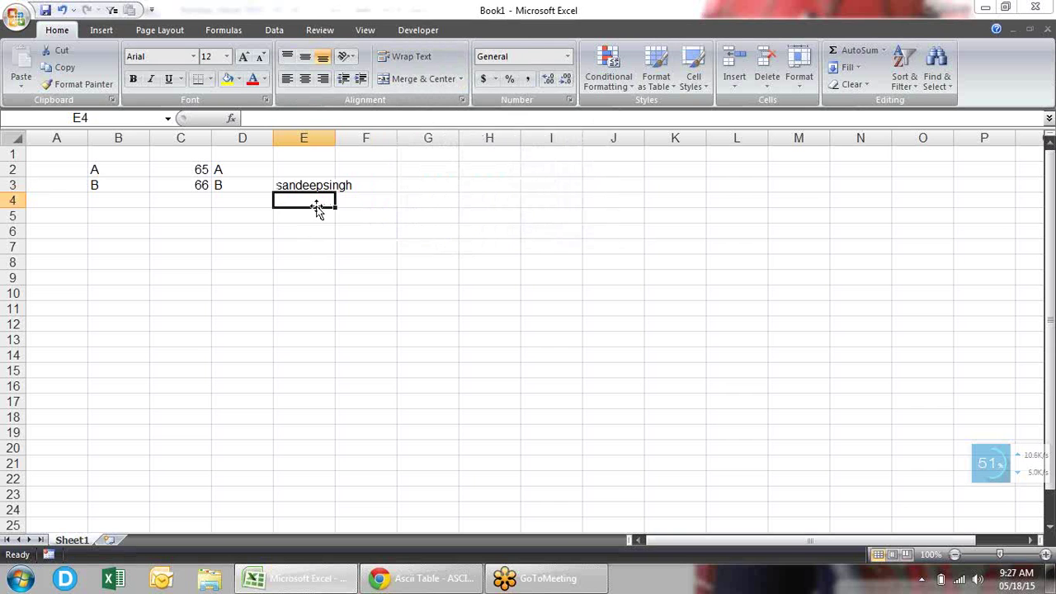
text(sandeep)
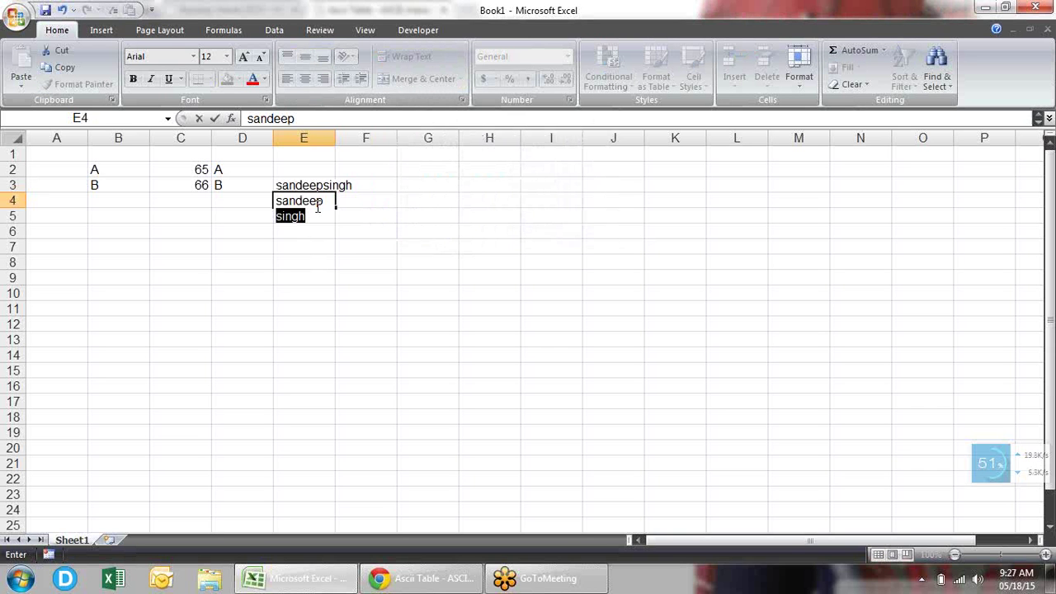
text(singh)
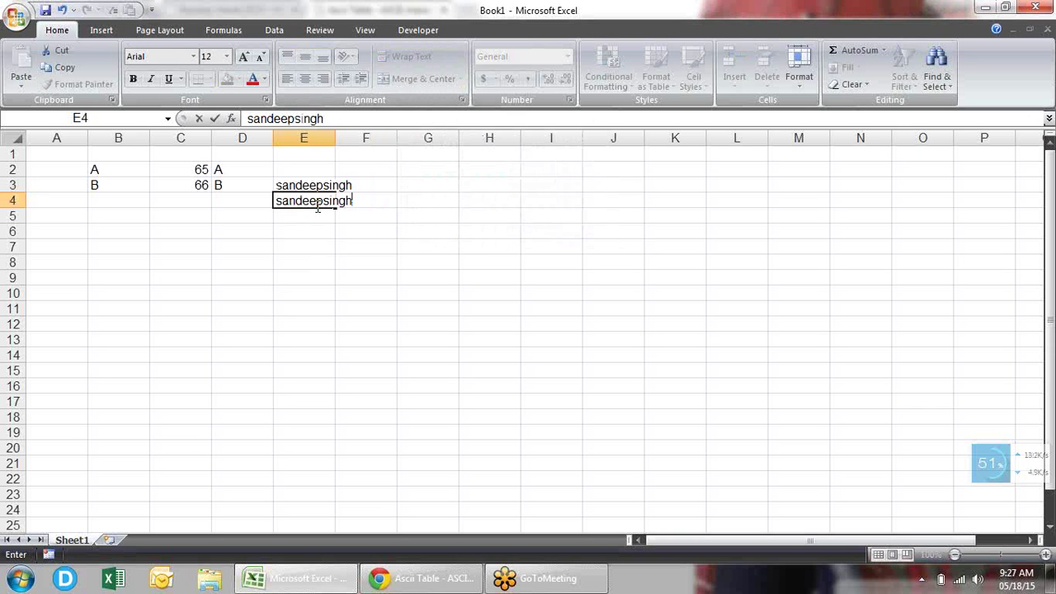
key(Return)
key(Up)
key(Up)
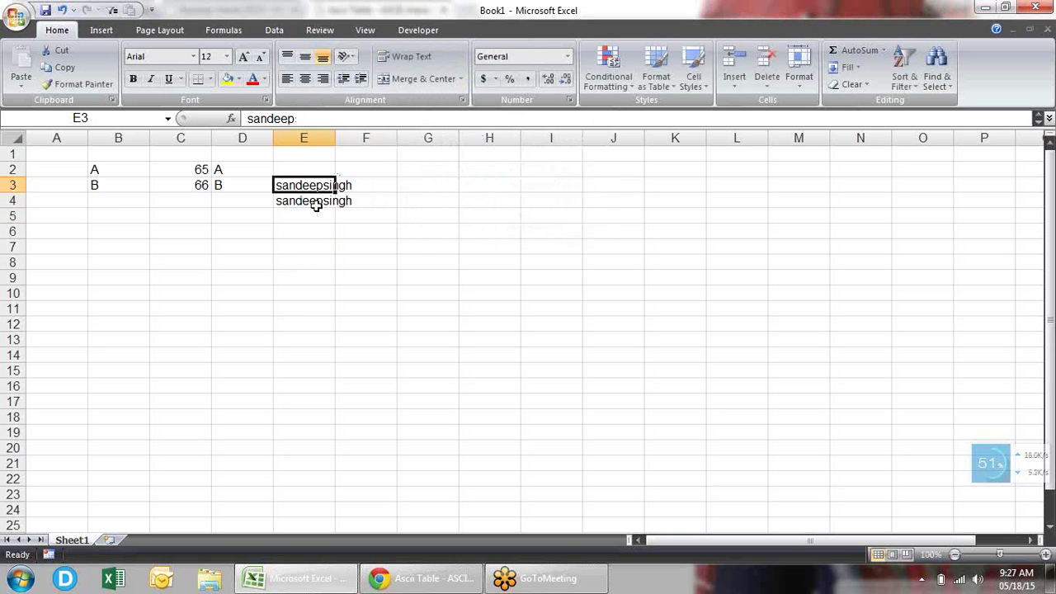
key(Right)
key(Right)
Step: Enter =LEN(E3) in G3, showing 13, and fill it down to G4, showing 12
text(=len)
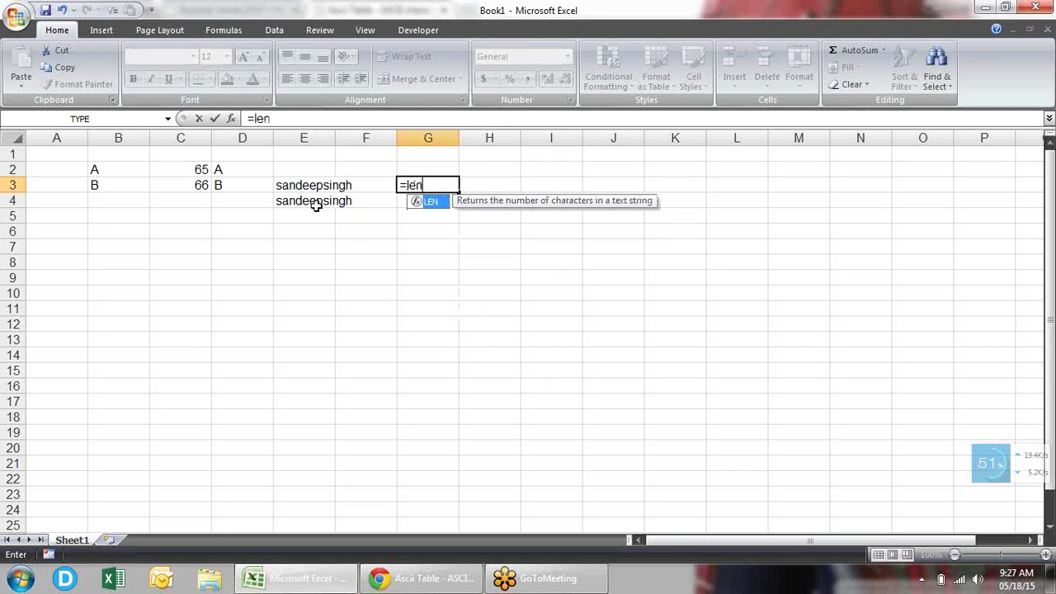
text(()
key(Left)
key(Left)
key(Return)
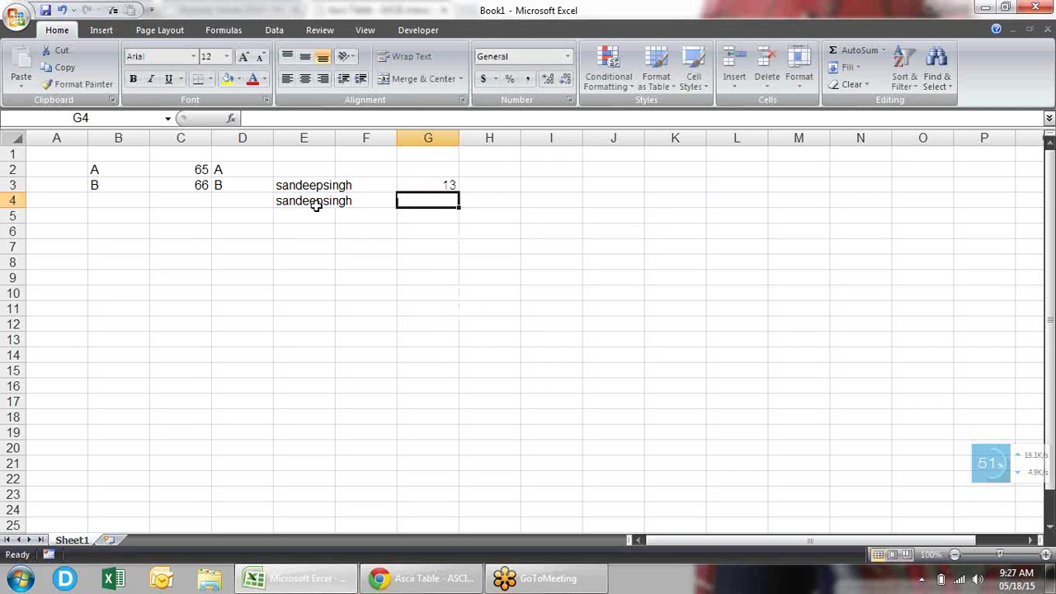
key(ctrl+d)
Step: Put a single line break into cell E6 with Alt+Enter
click(315, 205)
key(Down)
key(Down)
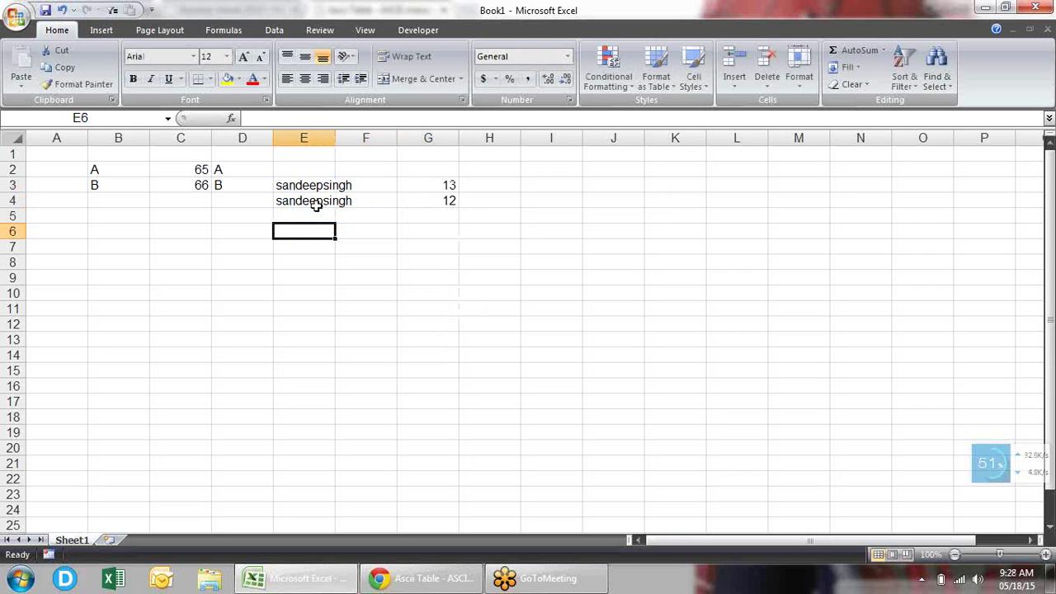
key(F2)
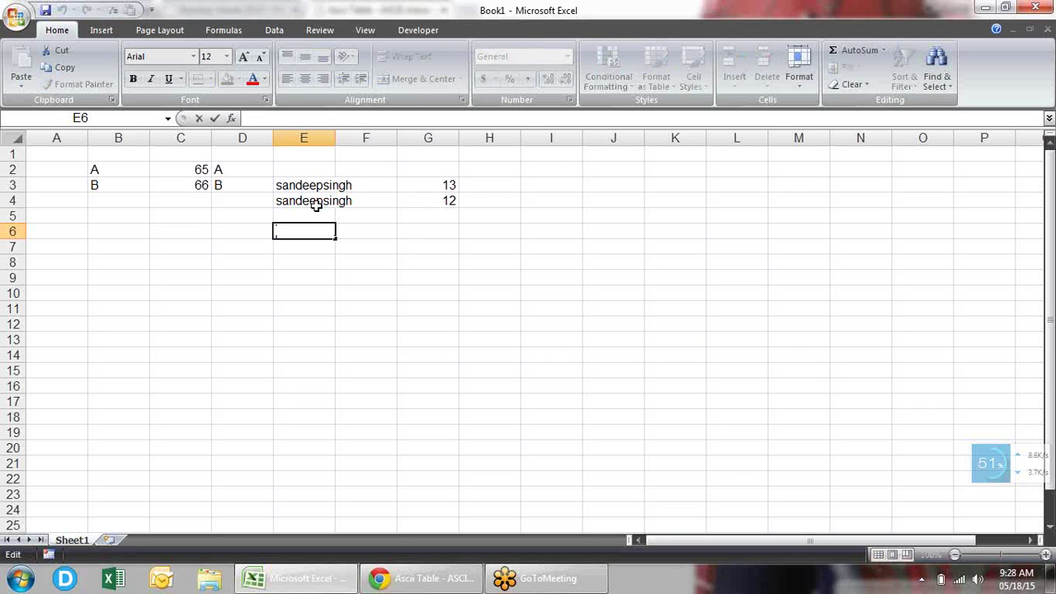
key(alt+Return)
key(Return)
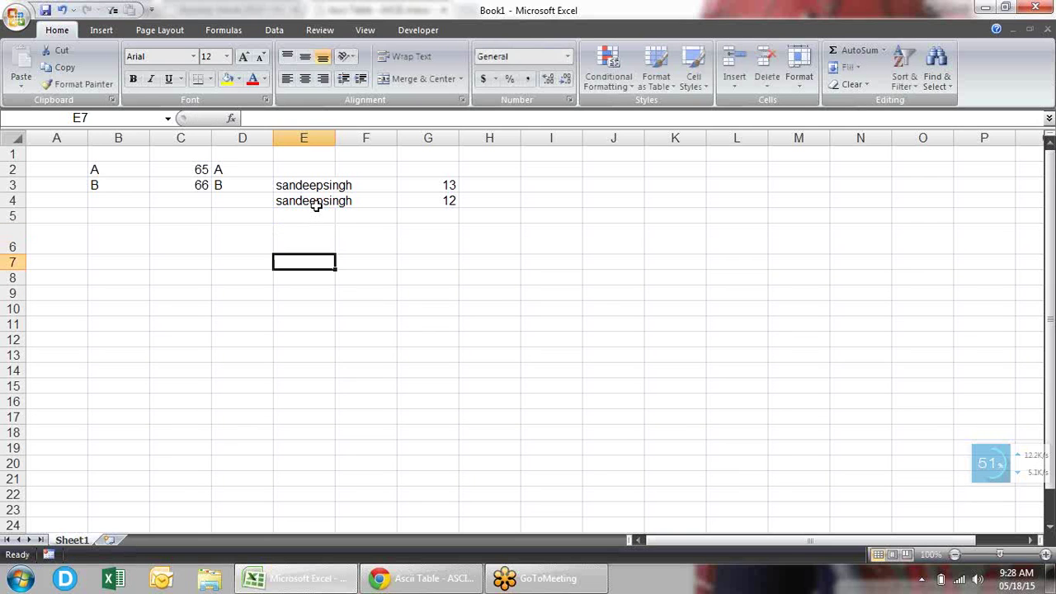
key(Up)
key(Right)
Step: Enter =CODE(E6) in F6, returning 10 for the line break
text(=)
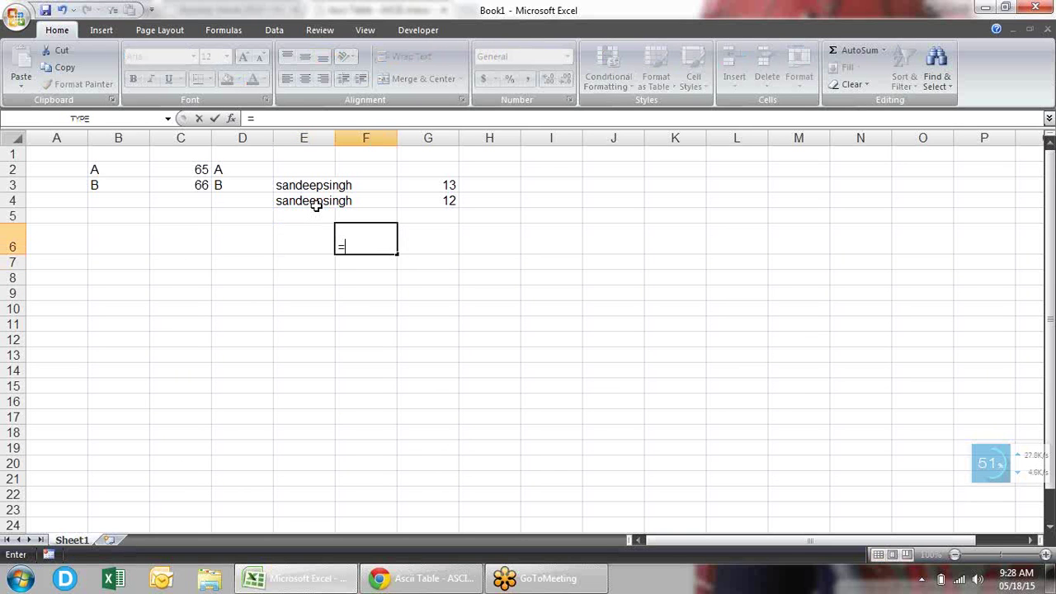
text(c)
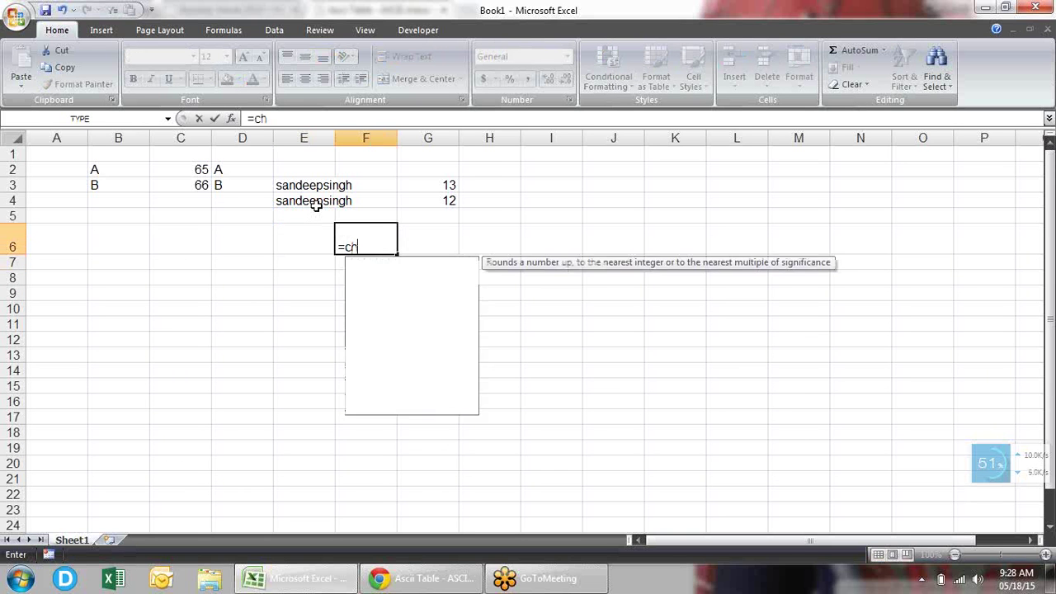
text(h)
key(Tab)
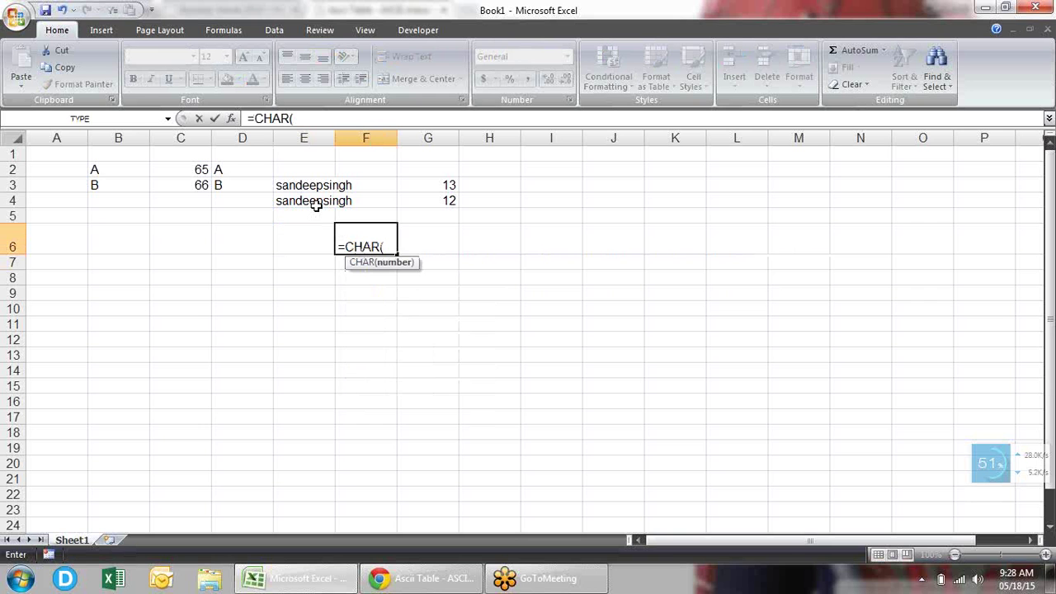
key(BackSpace)
key(BackSpace)
key(BackSpace)
key(BackSpace)
key(BackSpace)
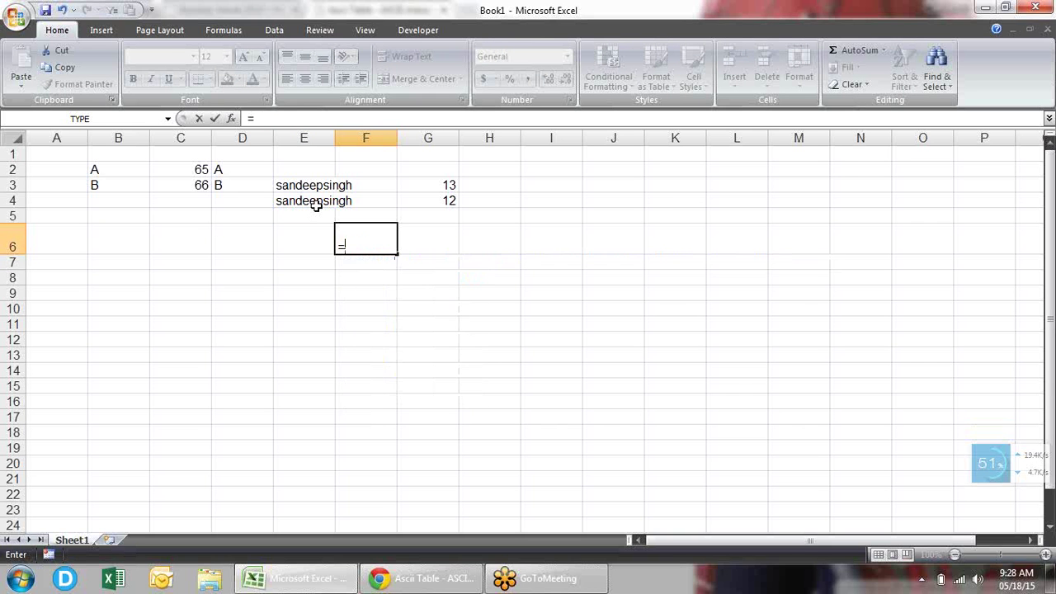
text(code)
key(Tab)
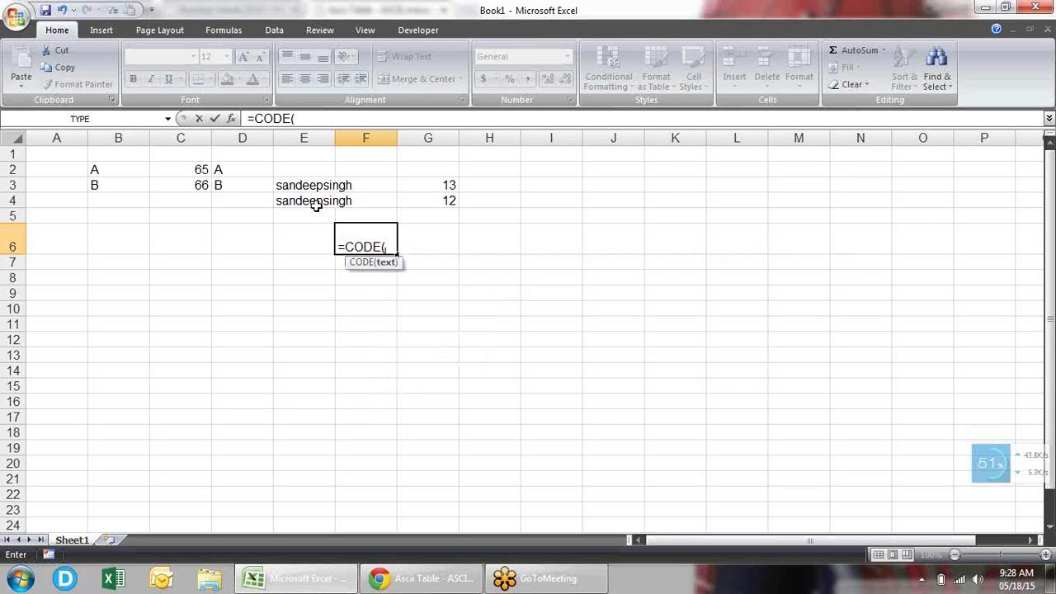
key(Left)
key(Return)
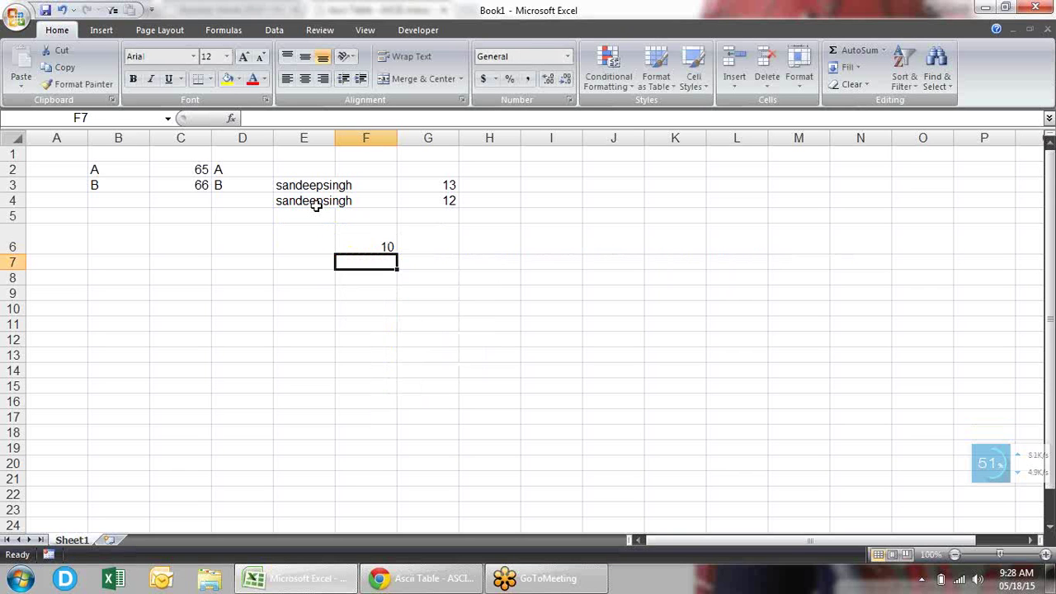
key(Down)
key(Left)
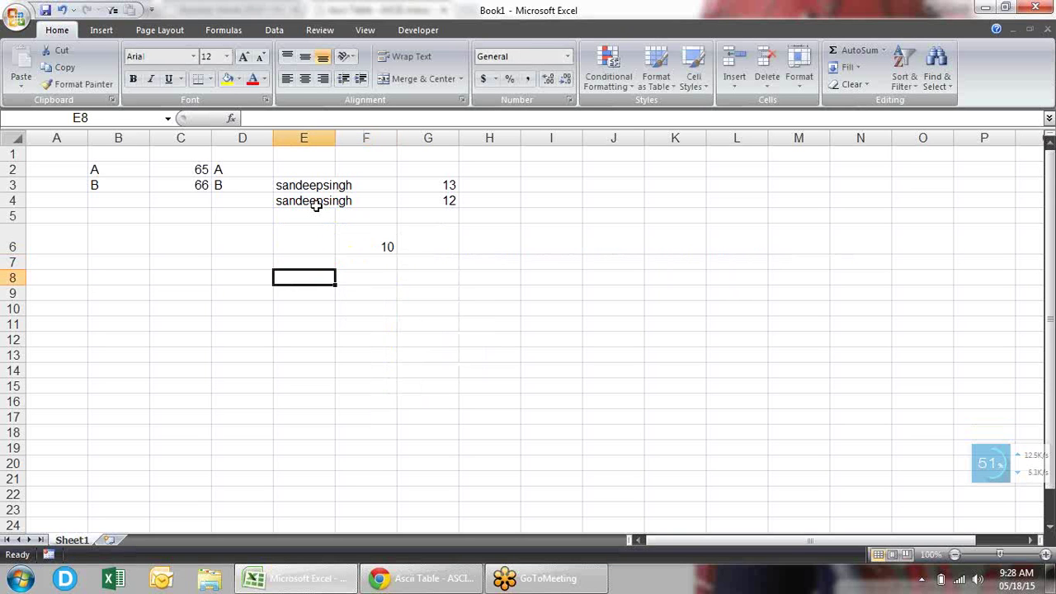
Step: Enter the first name in E8 and the last name in F8
text(sandeep)
key(Tab)
text(sin)
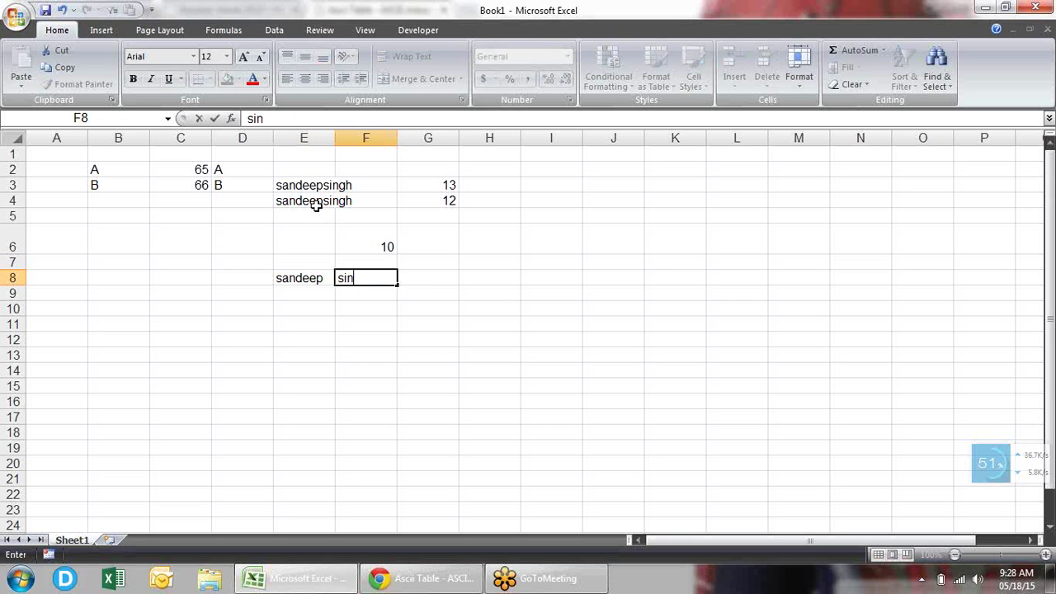
text(gh)
key(Tab)
Step: In G8 enter =E8&CHAR(10)&F8 to join the names with a line break
text(=)
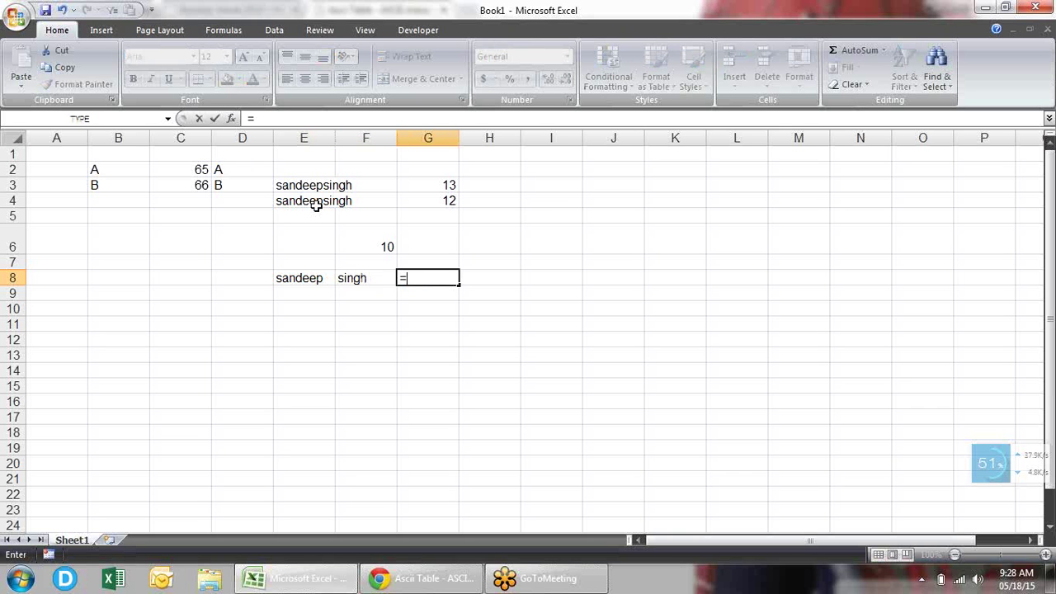
key(Left)
key(Left)
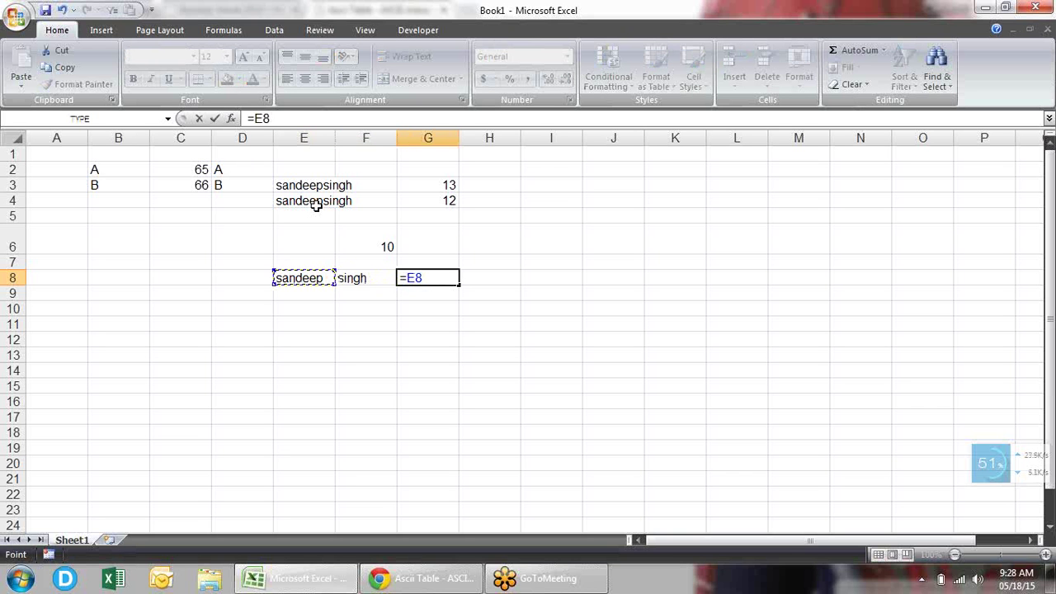
text(&)
text(c)
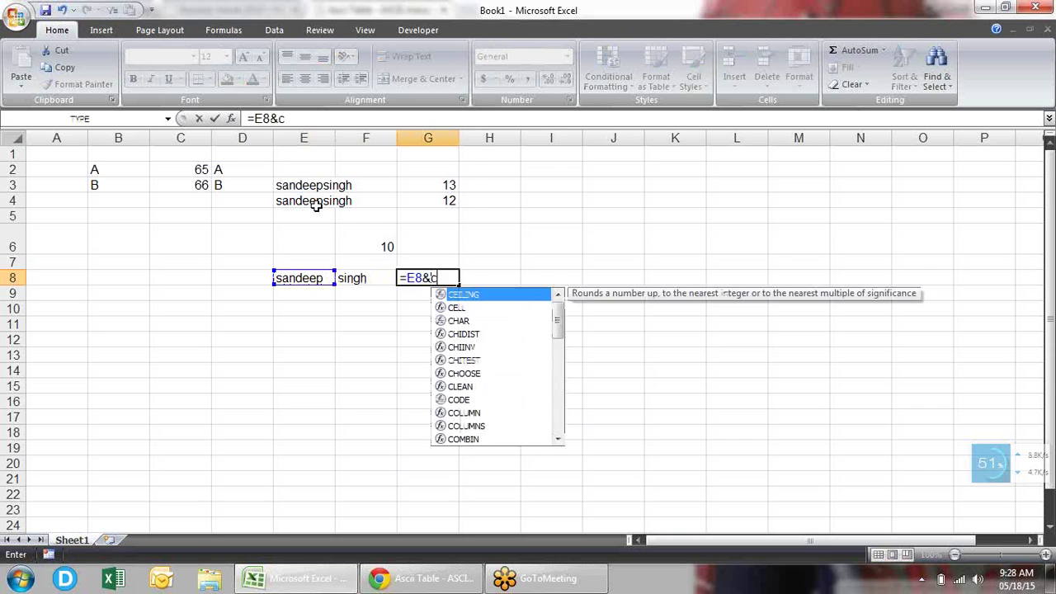
text(har)
key(Tab)
text(10)
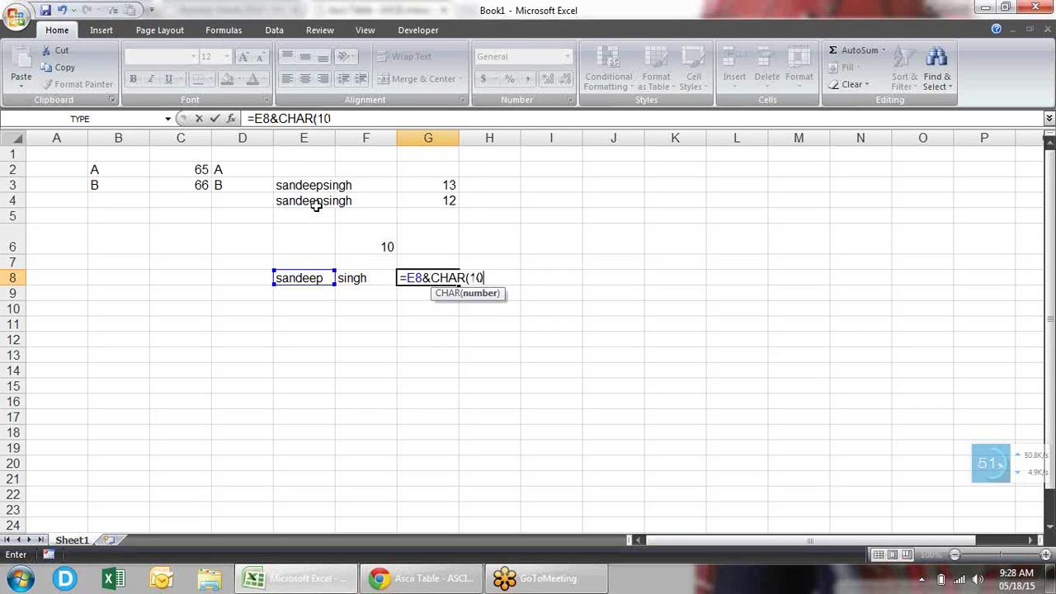
text())
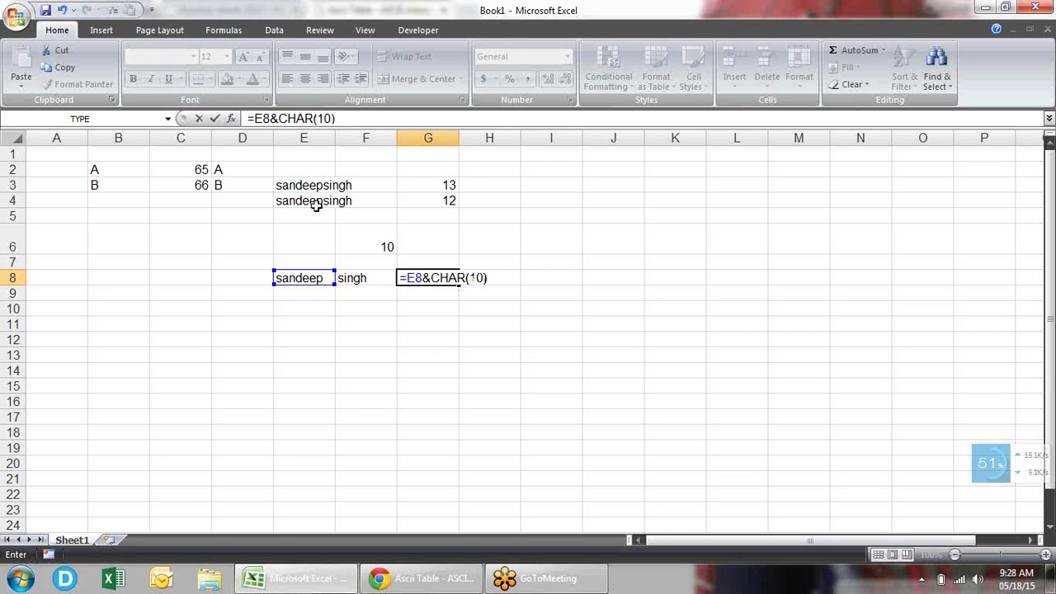
text(&)
click(367, 277)
key(Return)
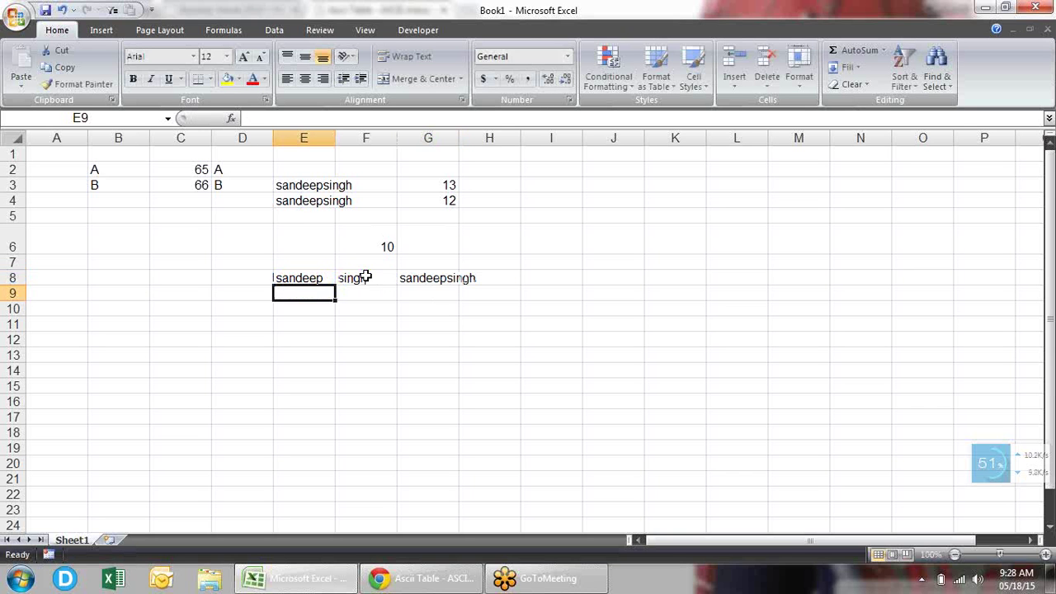
Step: Turn on Wrap Text for G8 and widen column G to fit the two-line name
click(422, 281)
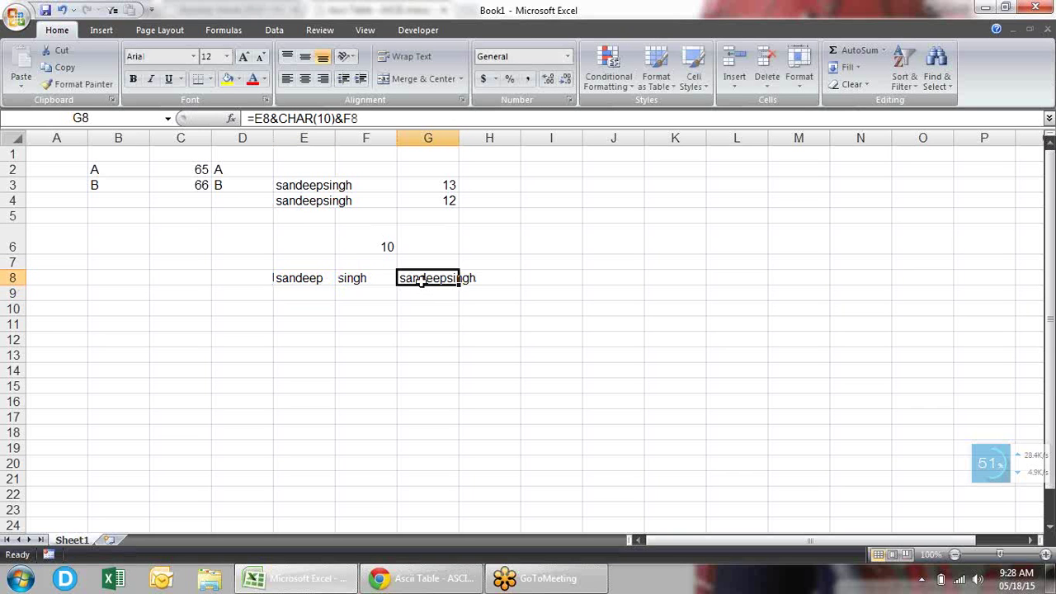
click(416, 57)
drag(457, 132, 502, 138)
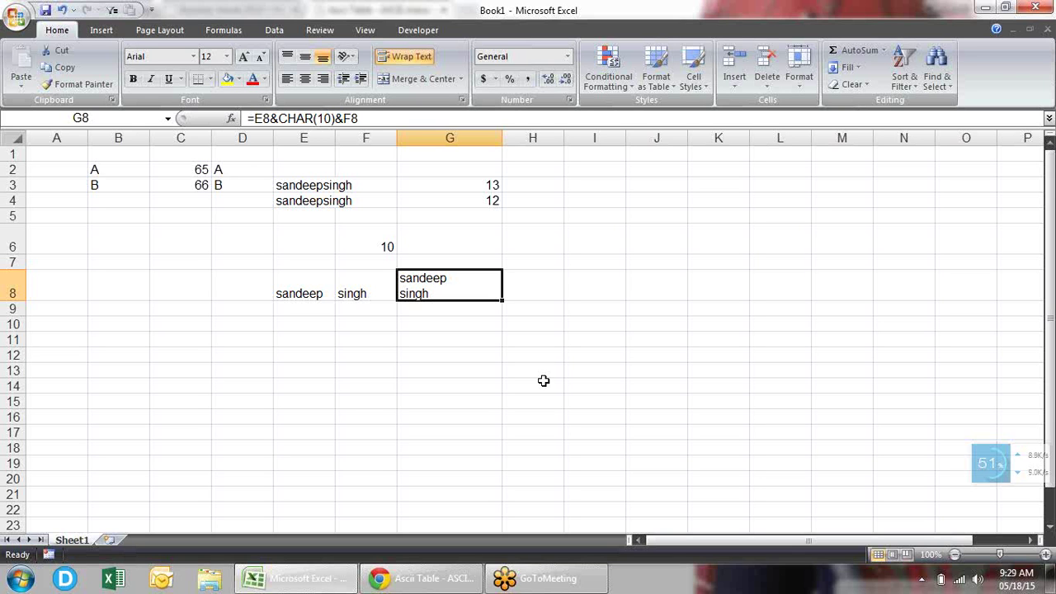
click(306, 333)
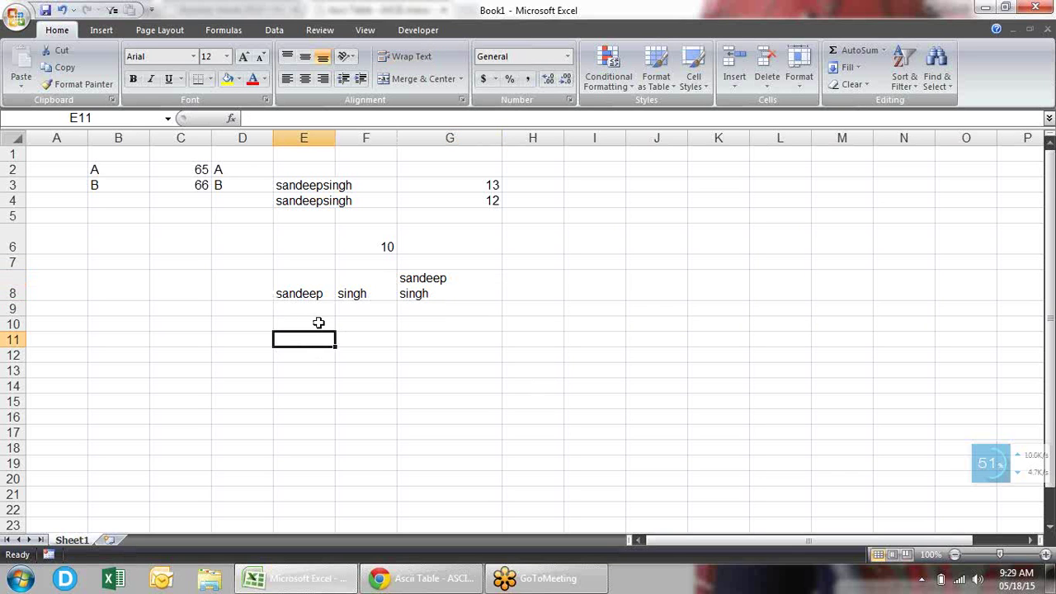
click(319, 323)
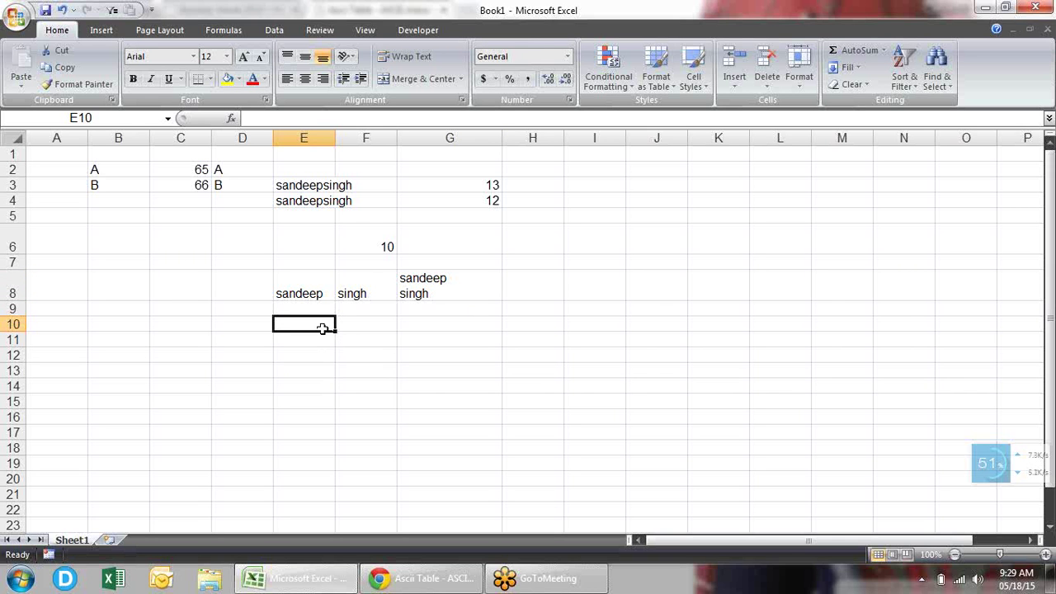
Step: Fill E10:F17 with the formula =RANDBETWEEN(10,90) all at once
drag(322, 323, 354, 429)
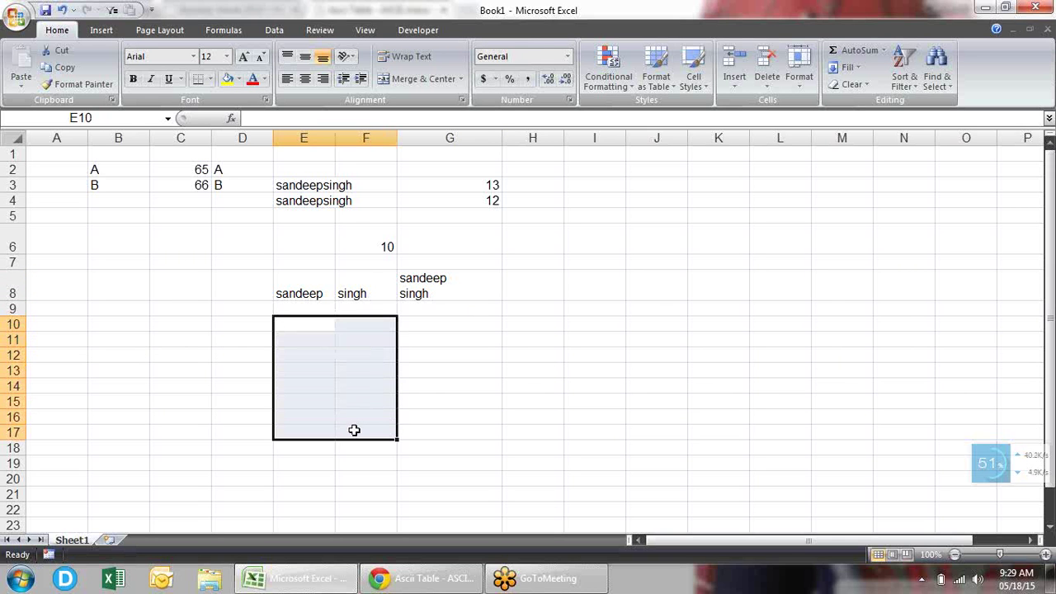
text(=ran)
key(Down)
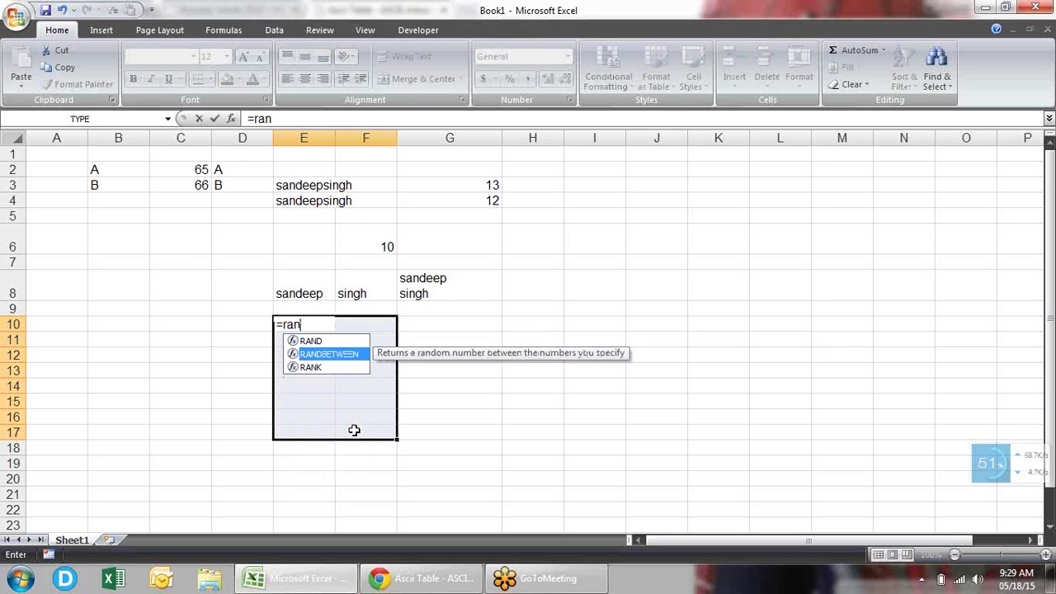
key(Tab)
text(10,)
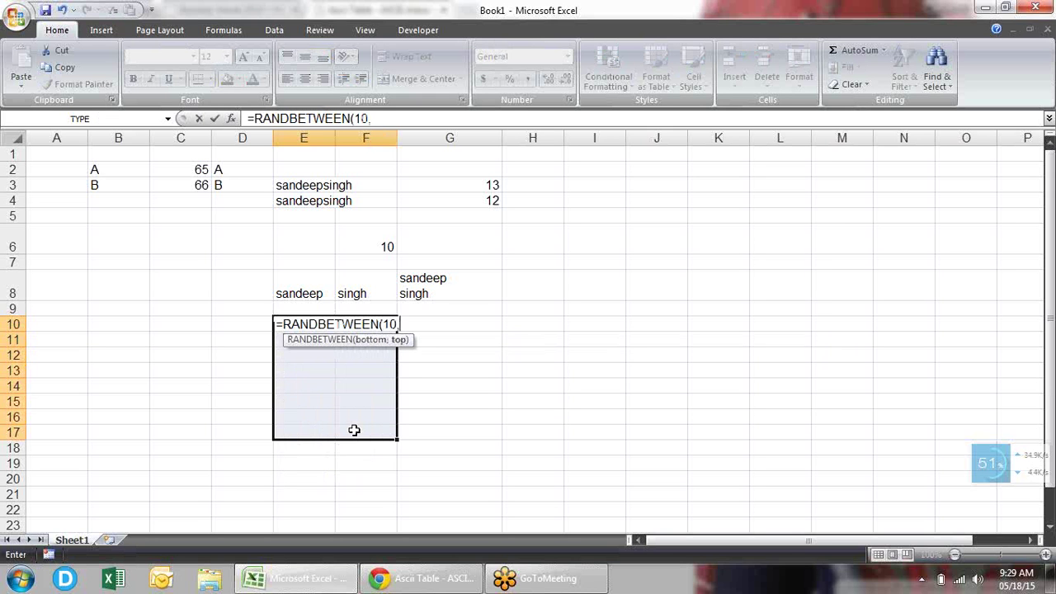
text(90))
key(ctrl+Return)
Step: Convert the random numbers in E10:F17 to fixed values with Paste Special > Values
key(ctrl+c)
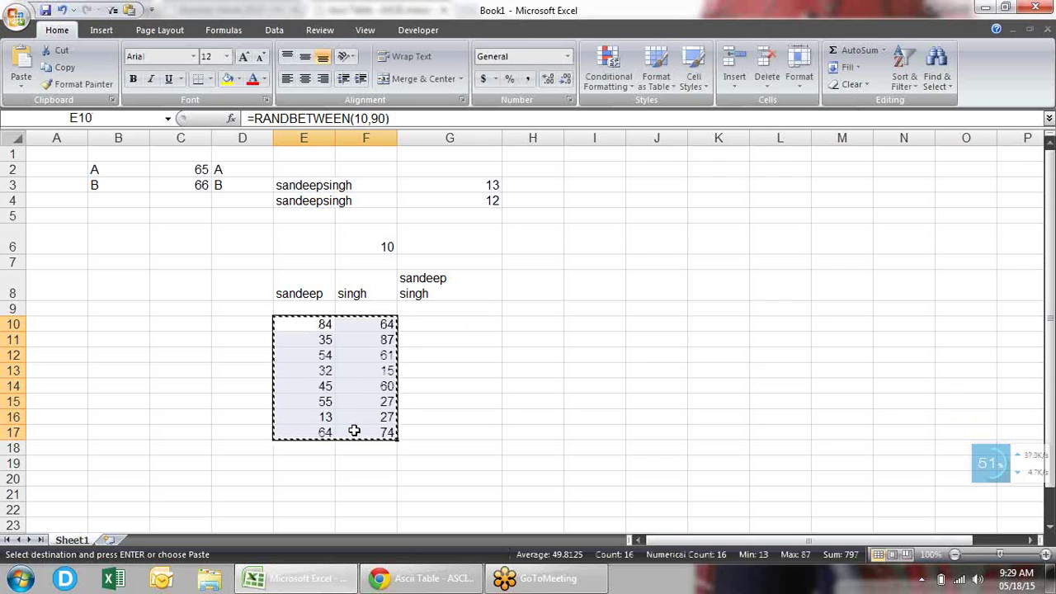
key(alt+e)
key(s)
key(v)
key(Return)
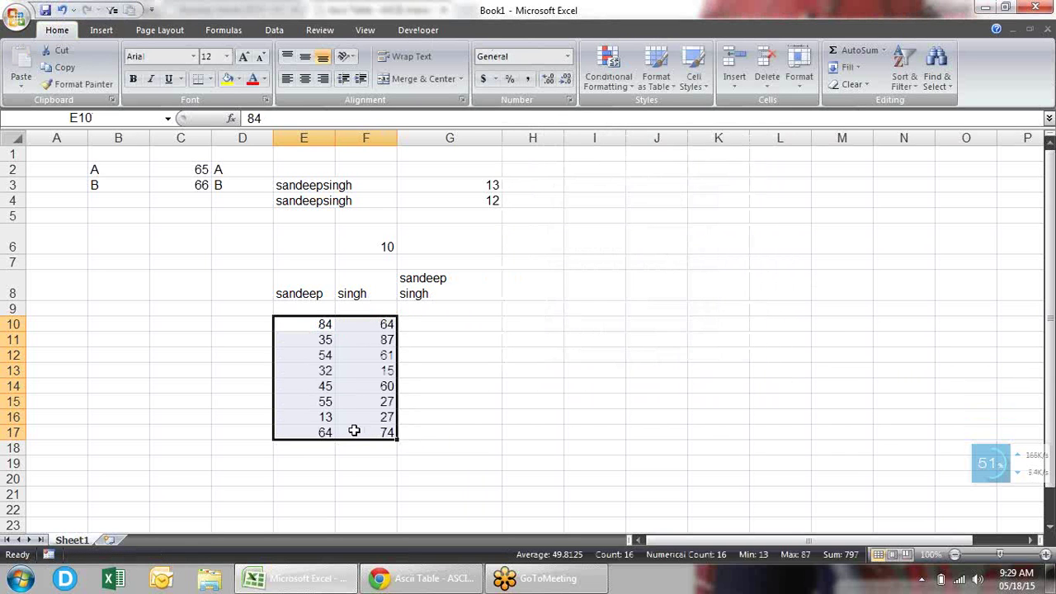
key(Right)
key(Right)
text(=)
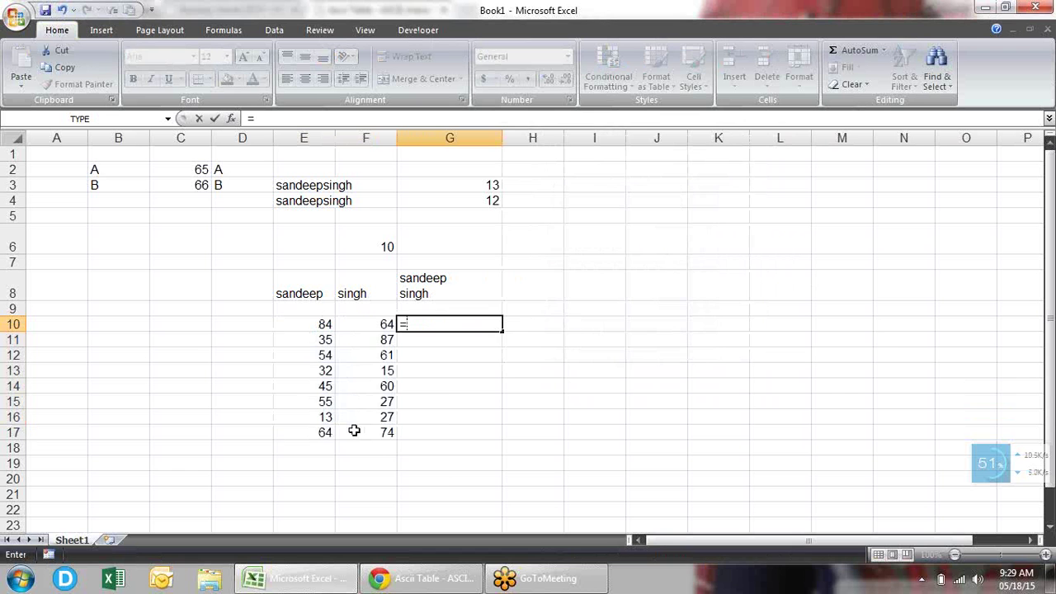
text(char)
Step: Enter =REPT("*",E10) in G10 to draw an asterisk bar
key(BackSpace)
key(BackSpace)
key(BackSpace)
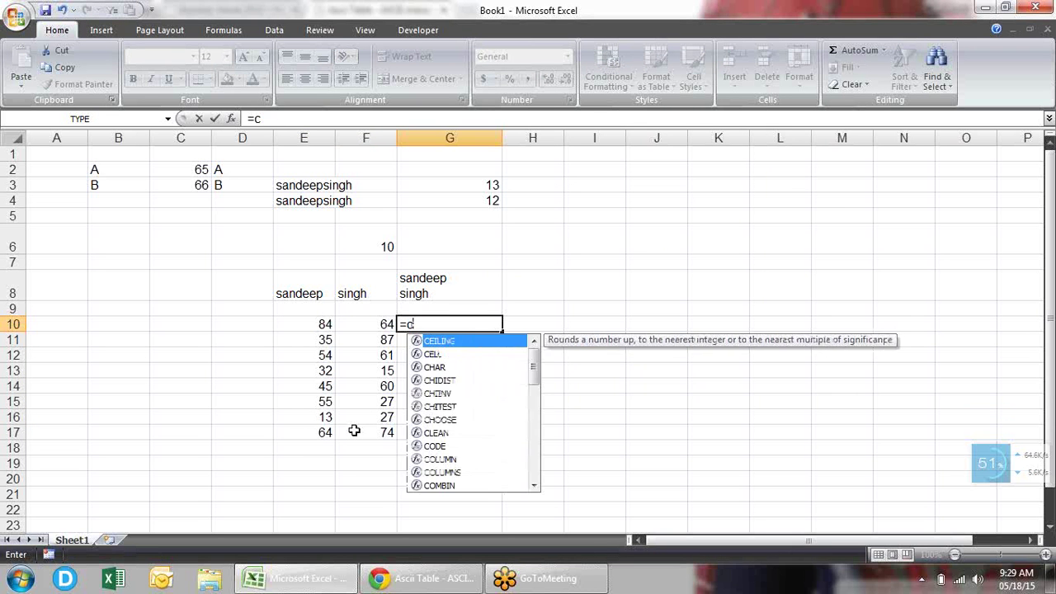
key(BackSpace)
text(rep)
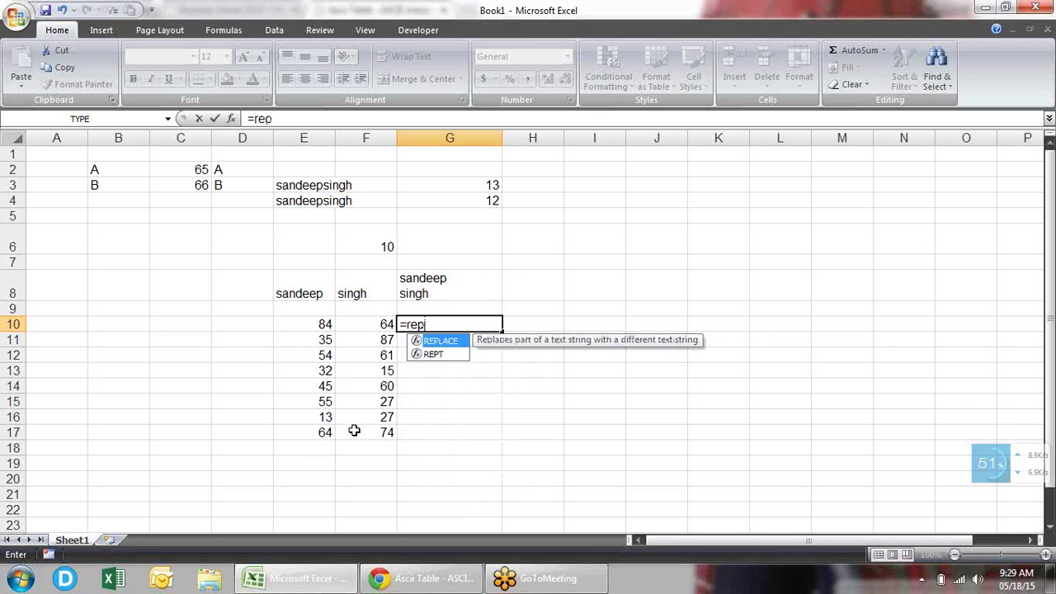
text(t)
key(Tab)
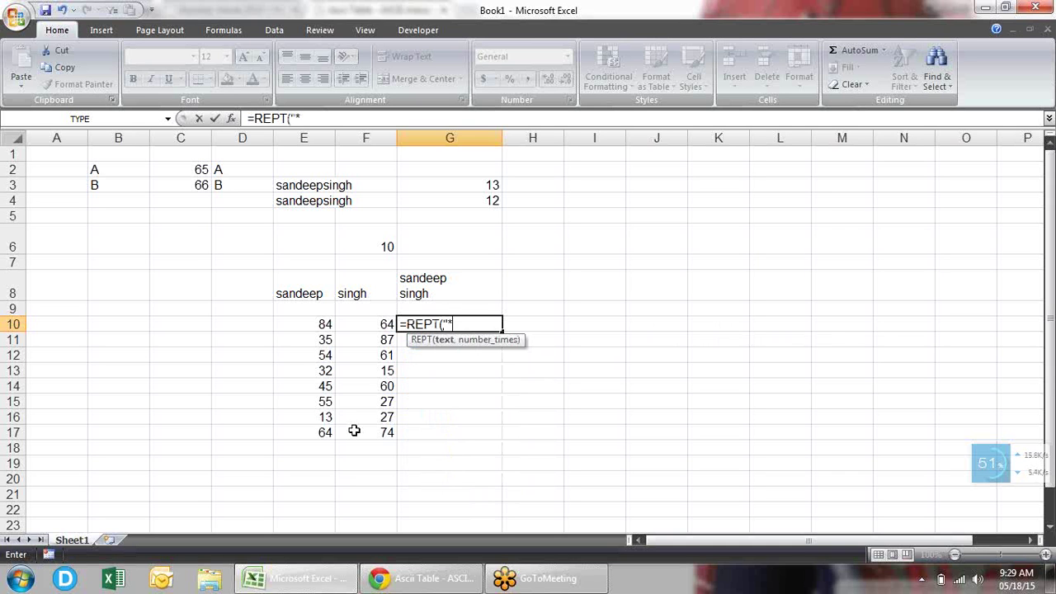
text(,)
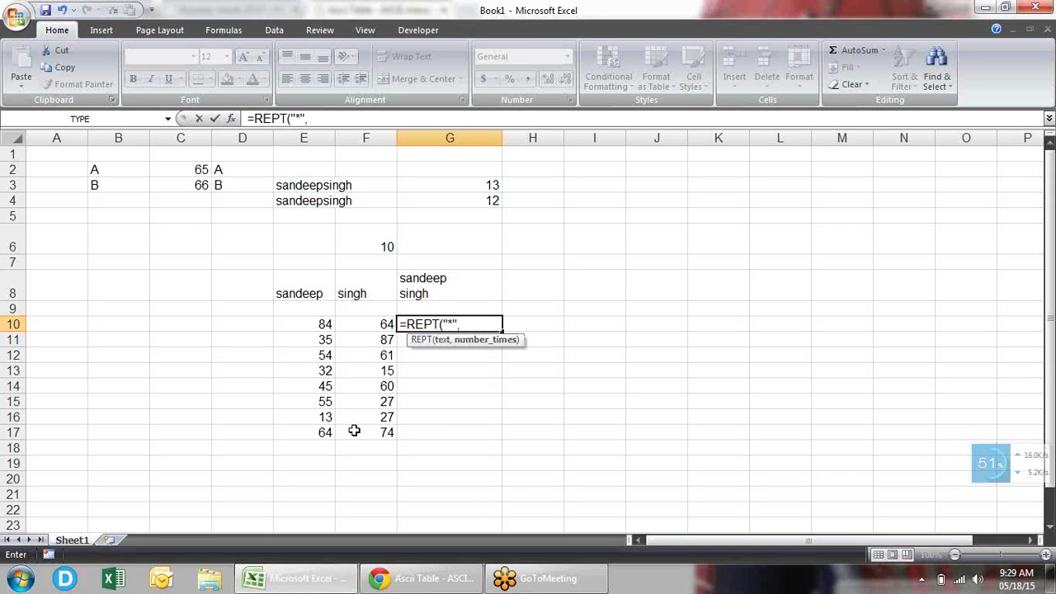
click(325, 324)
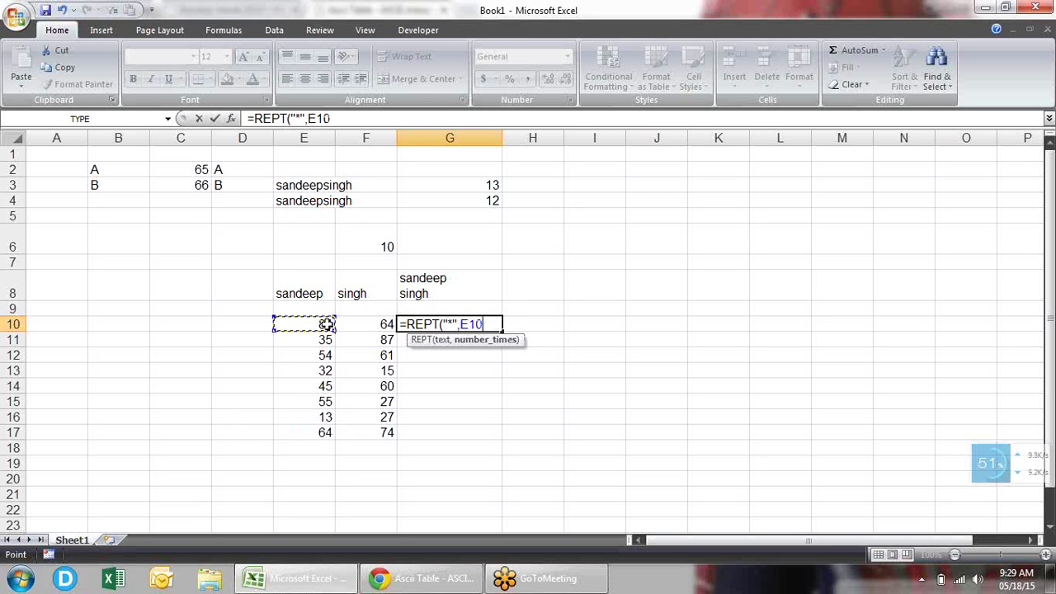
key(Return)
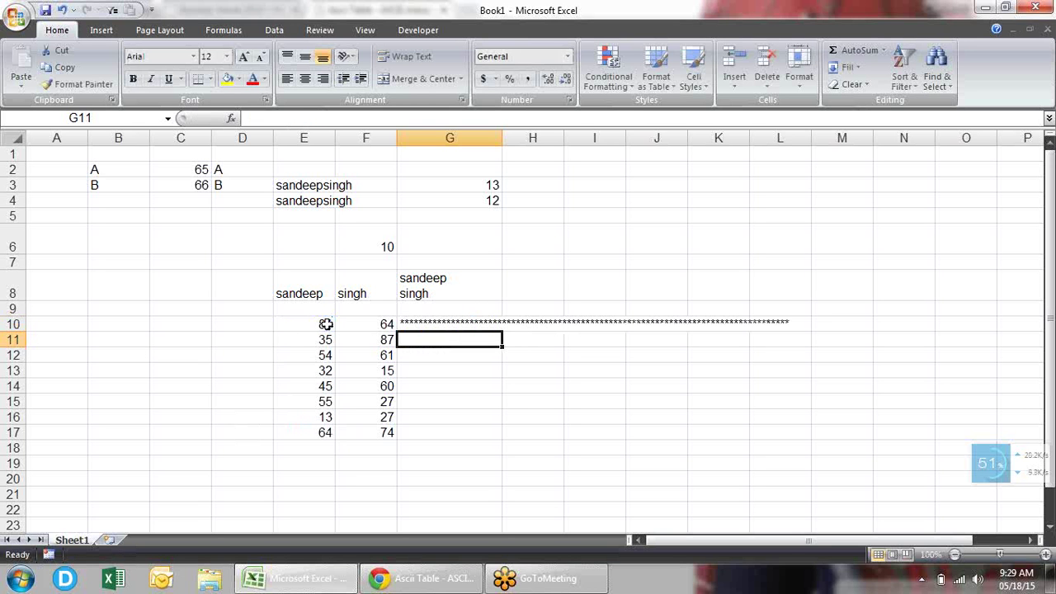
Step: Fill the REPT asterisk formula from G10 down to G17
key(Up)
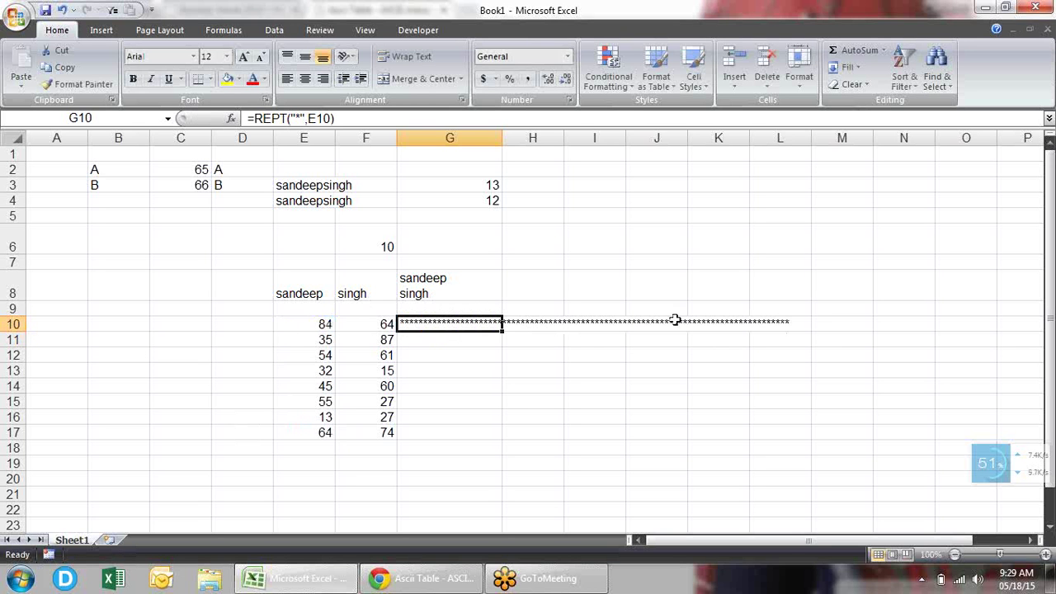
drag(501, 332, 501, 441)
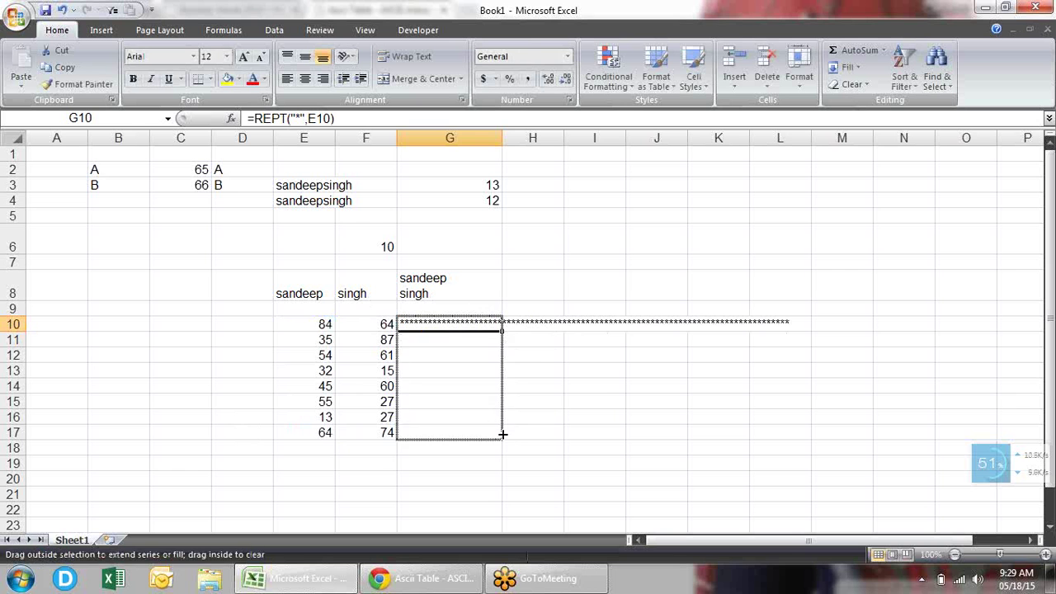
click(682, 357)
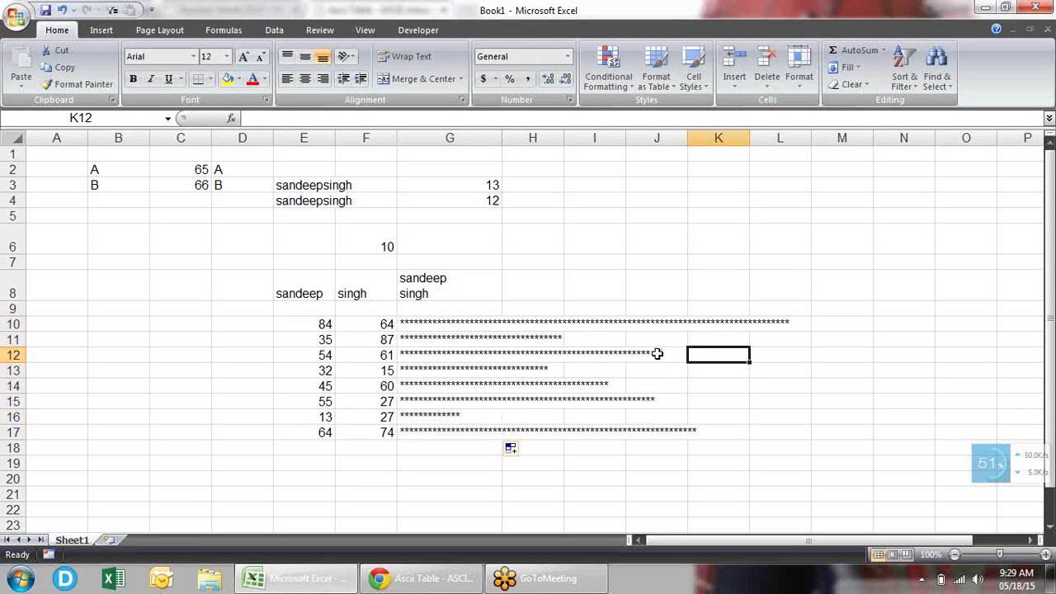
click(409, 328)
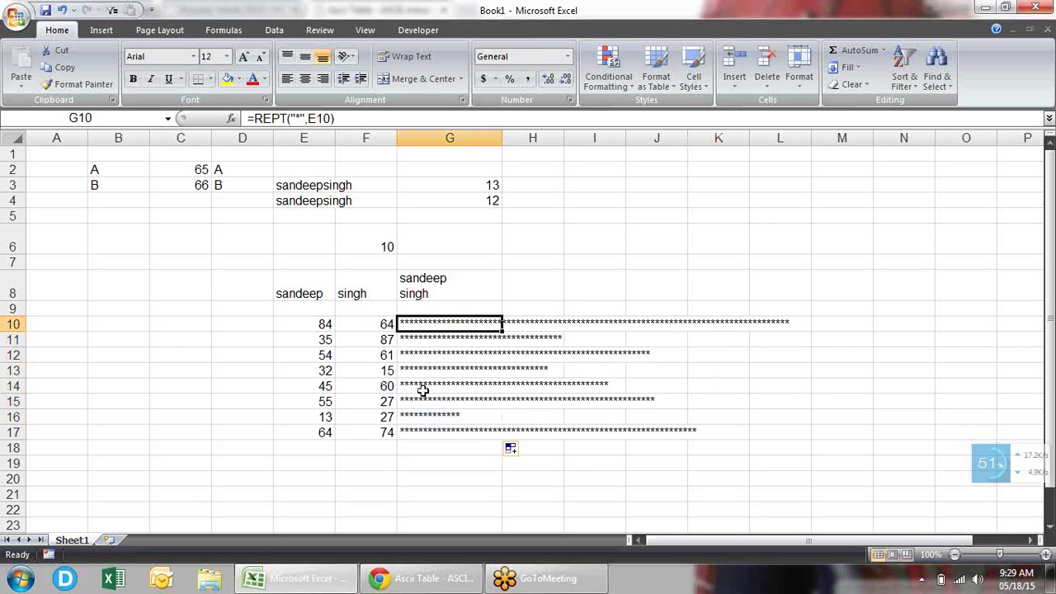
key(F2)
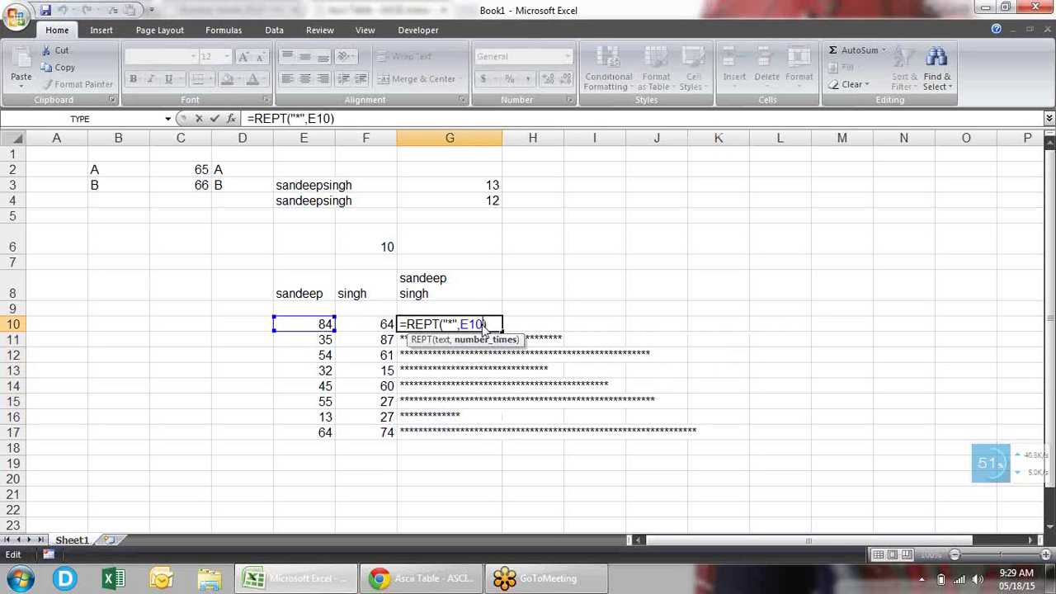
Step: Scale the G10 bar to E10/10 and fill it down to G17
text(/10)
key(Return)
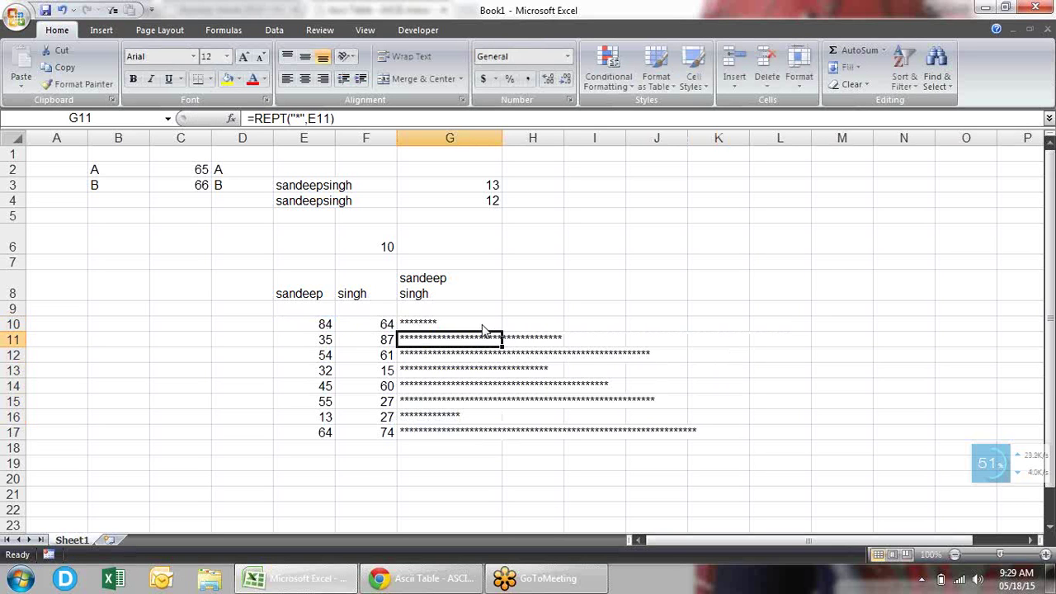
click(469, 321)
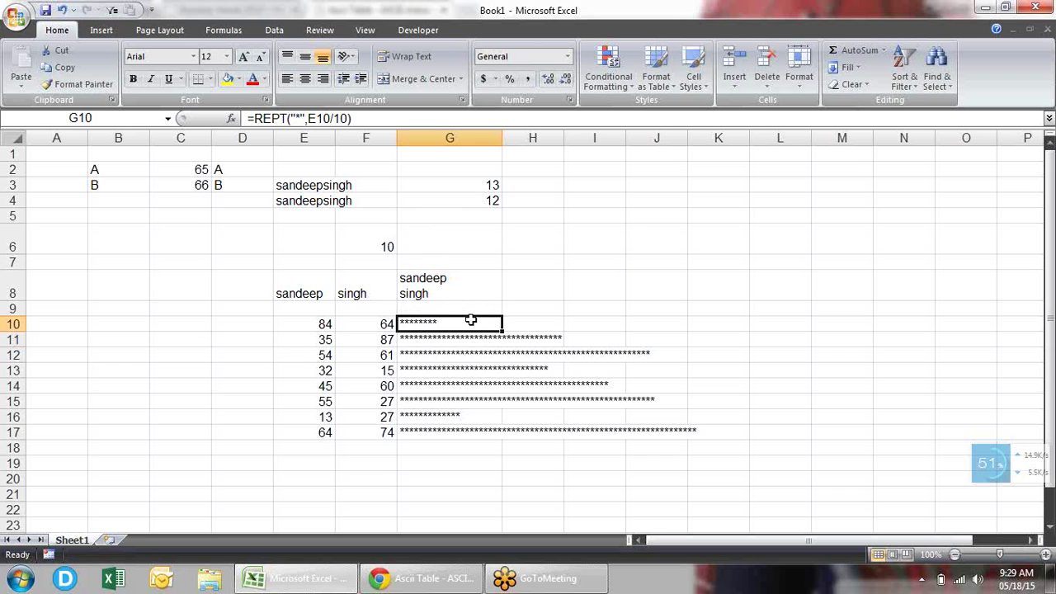
double_click(501, 329)
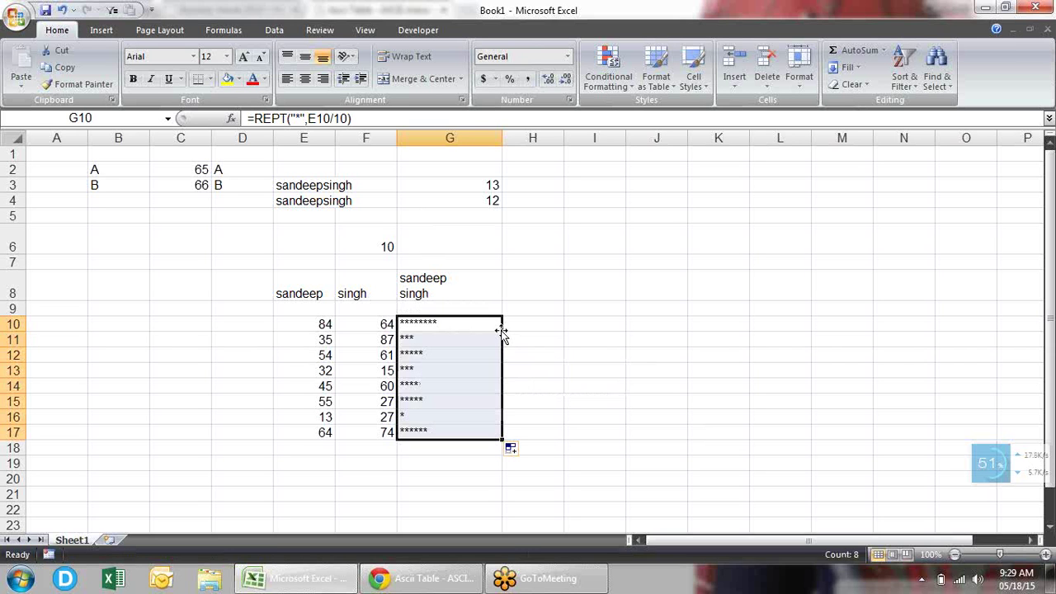
click(560, 339)
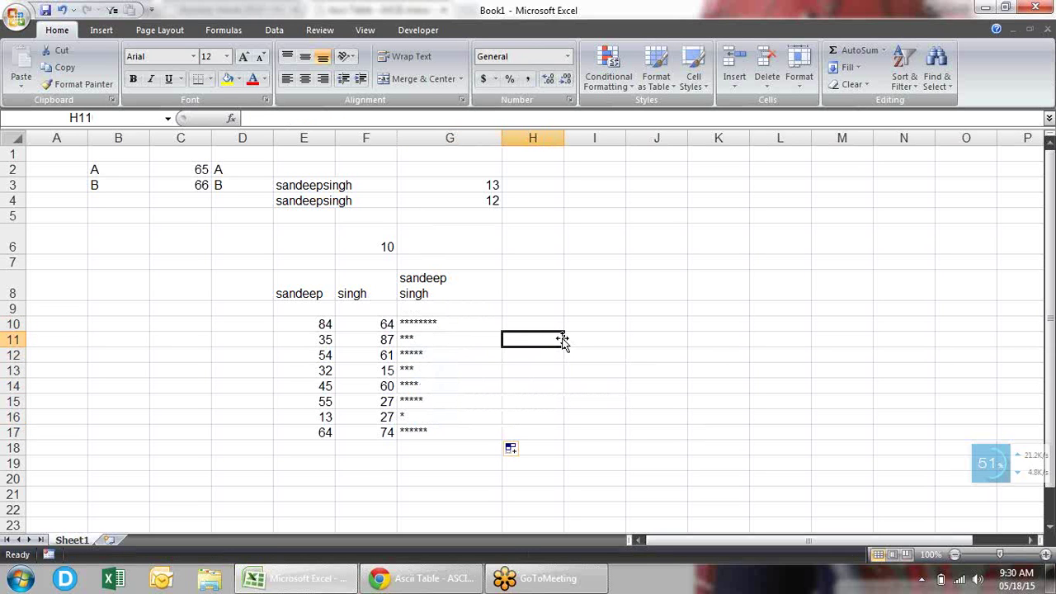
Step: Replace the asterisk with | in G10's REPT formula and fill it down to G17
click(471, 322)
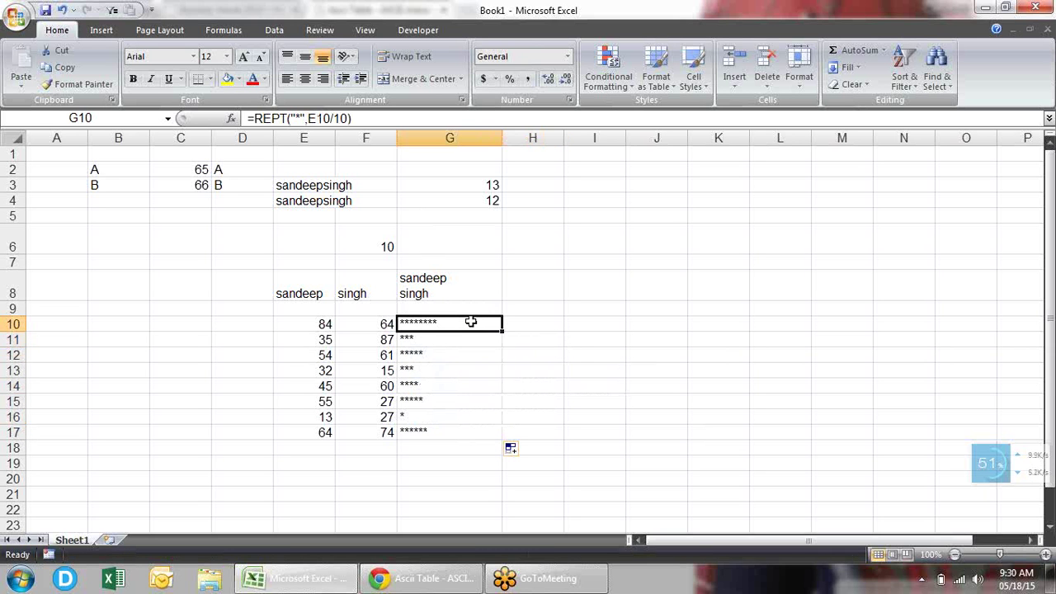
double_click(470, 321)
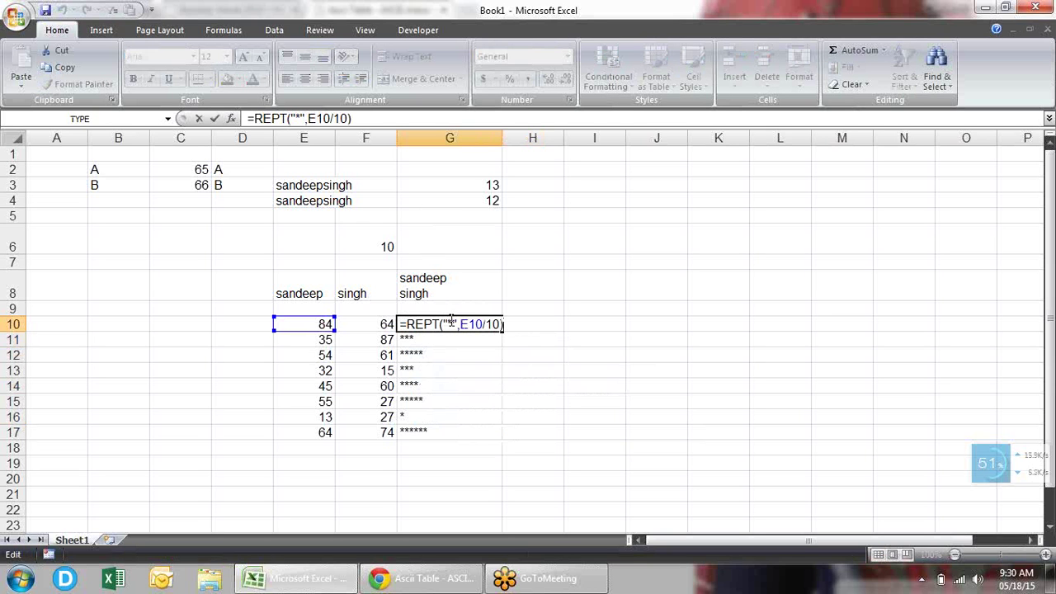
click(451, 323)
key(BackSpace)
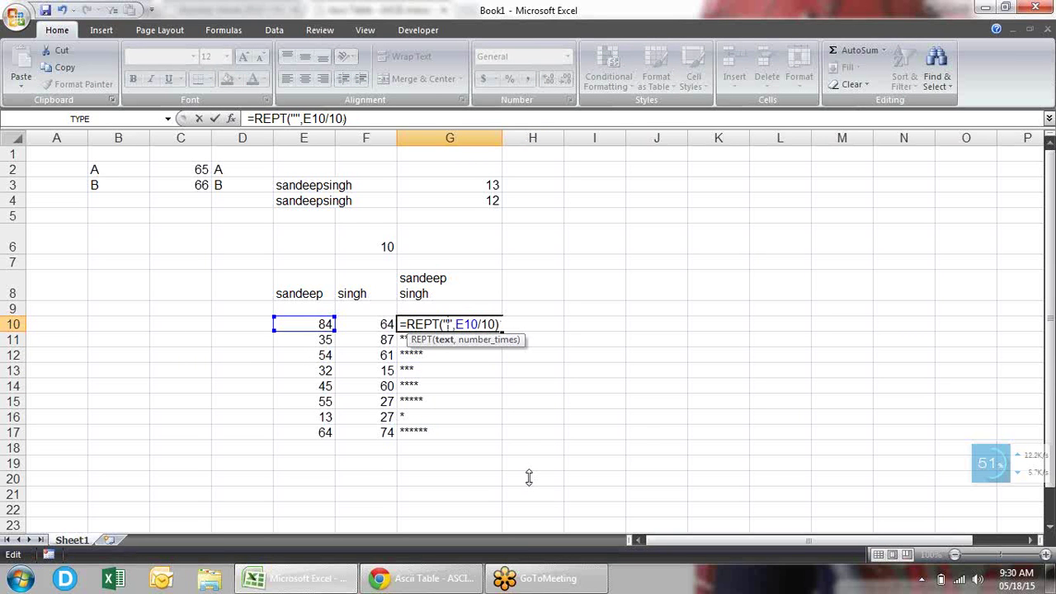
text(|)
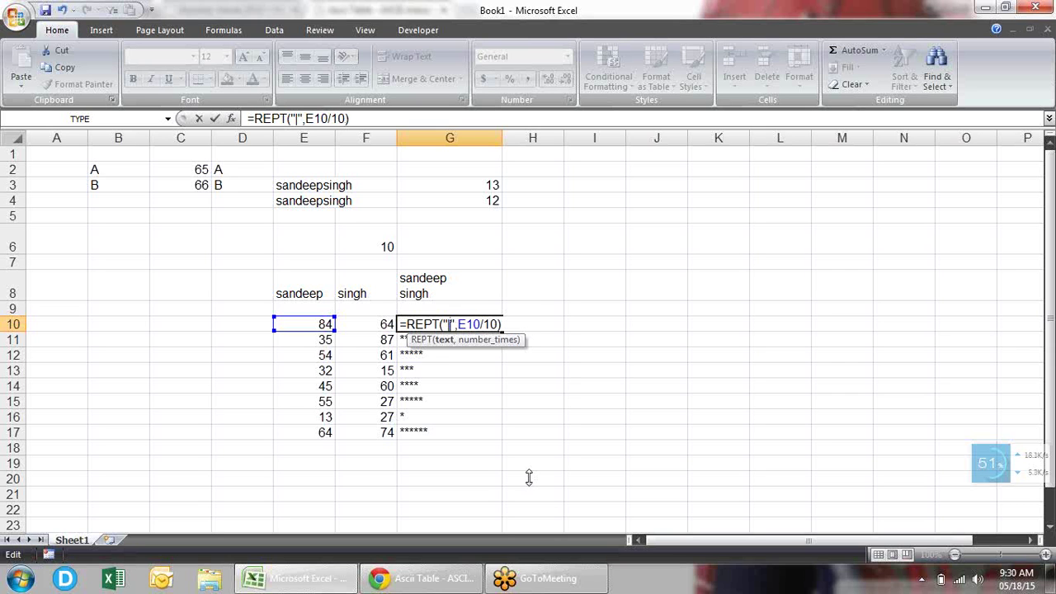
key(Return)
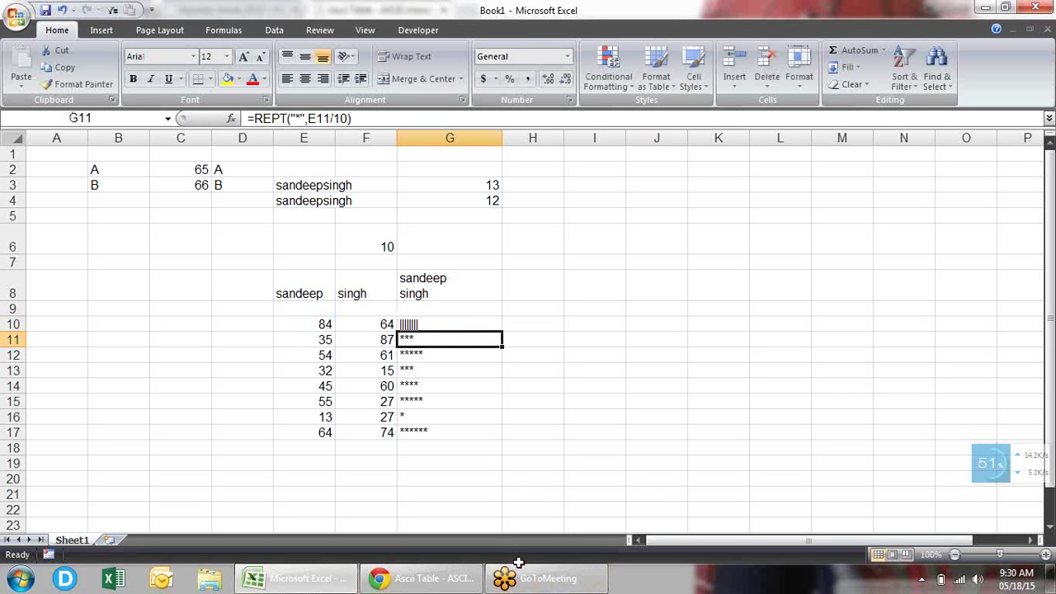
click(454, 327)
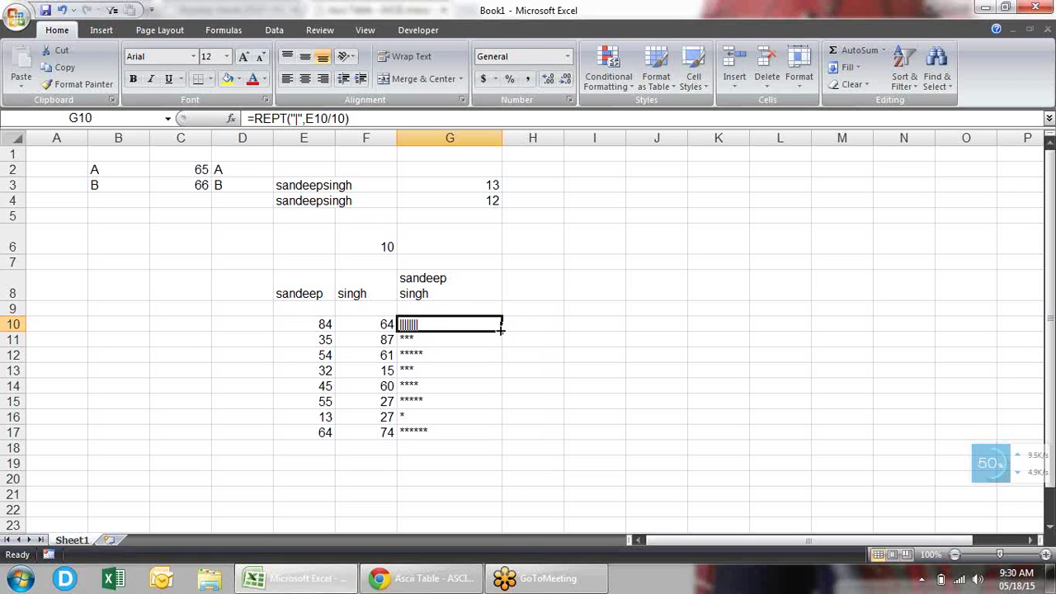
double_click(500, 329)
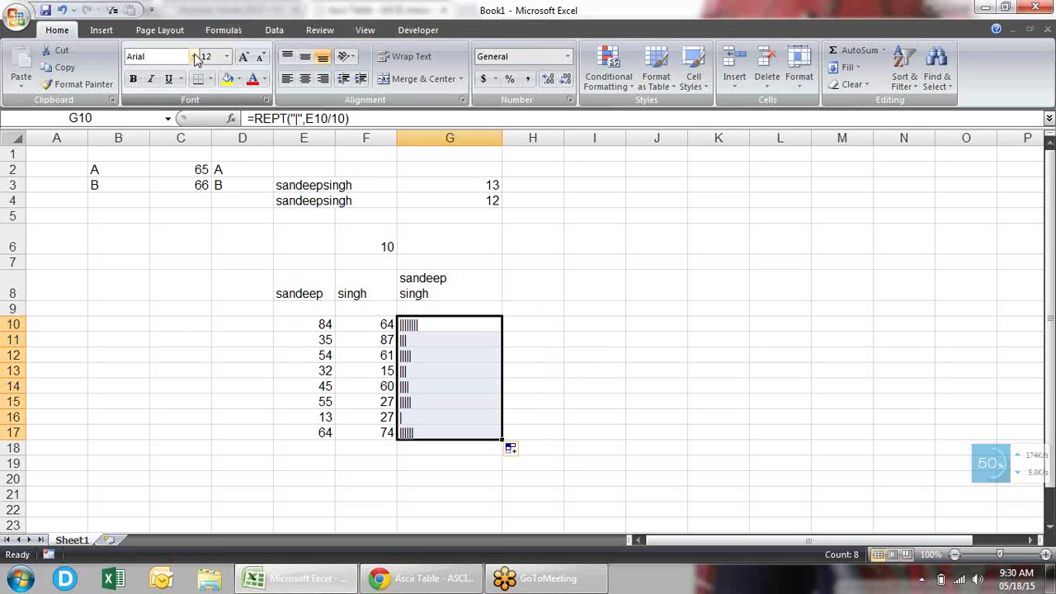
click(195, 57)
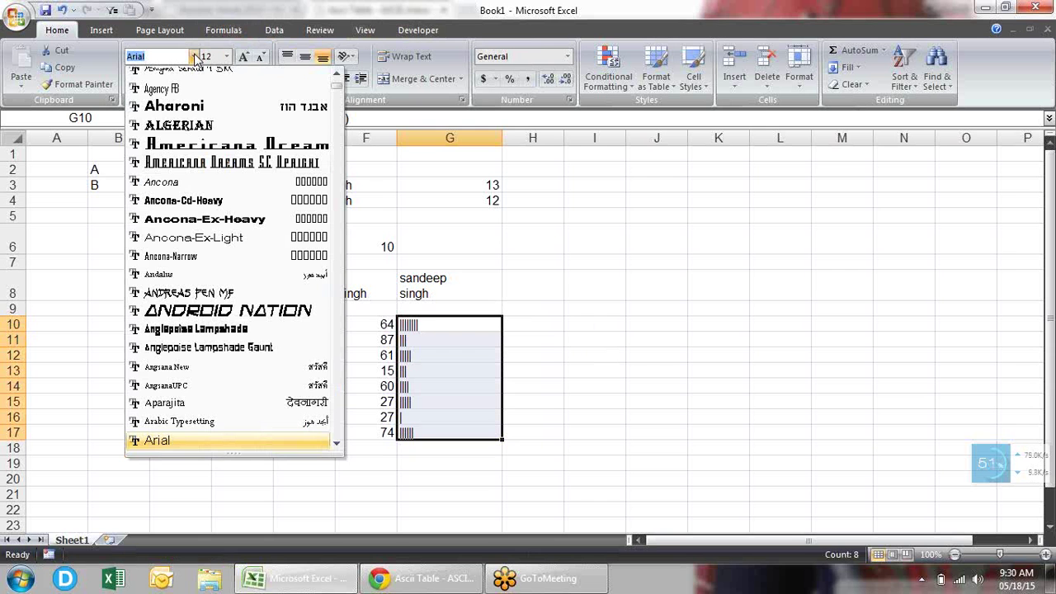
Step: Set G10:G17 to the Britannic Bold font with an orange font colour
key(Down)
key(Down)
key(Down)
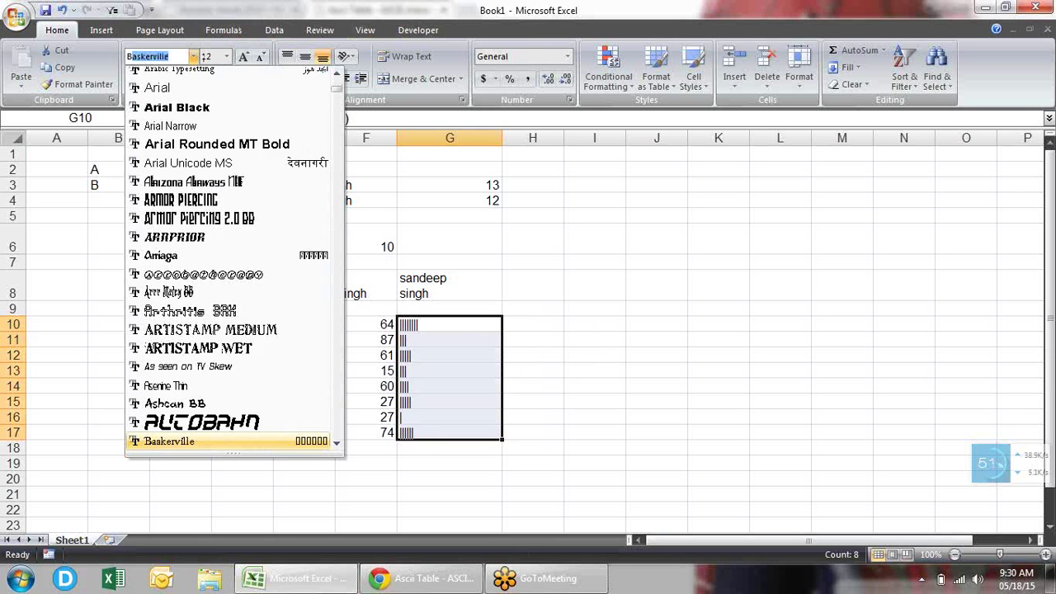
key(Down)
key(Down)
key(Down)
key(Down)
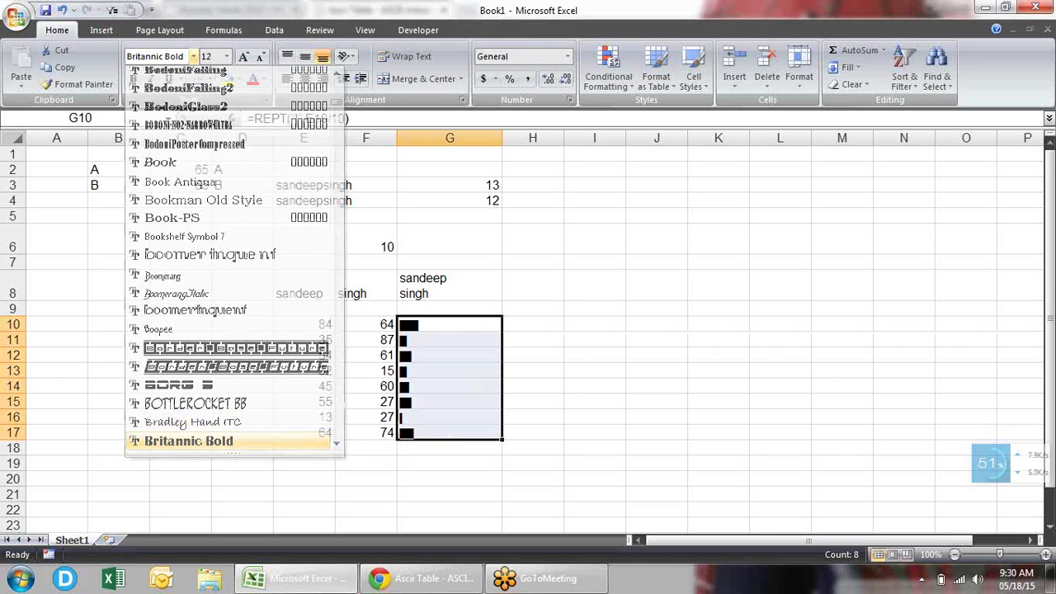
key(Return)
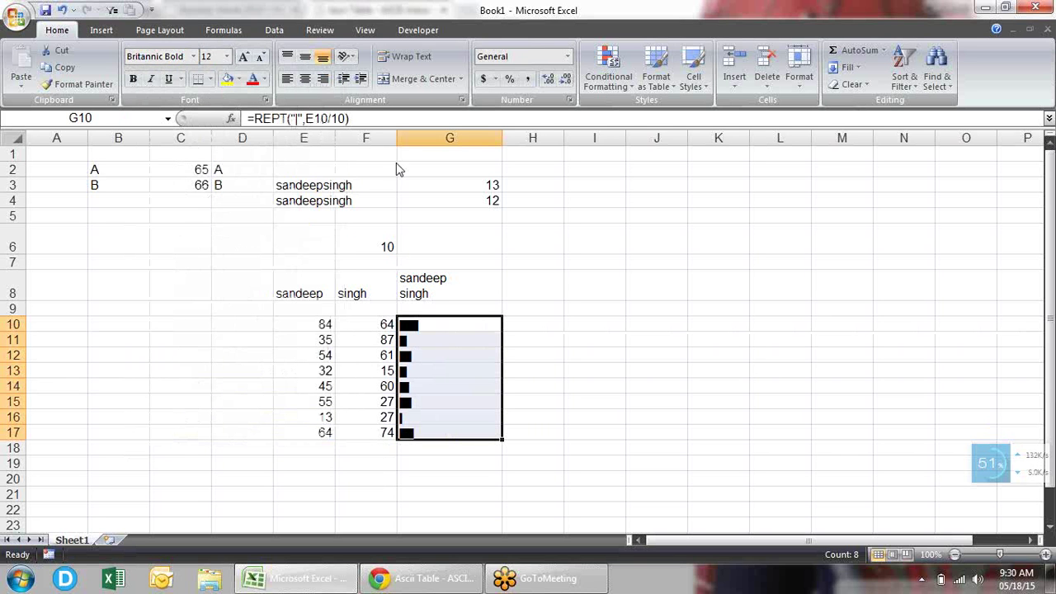
click(263, 79)
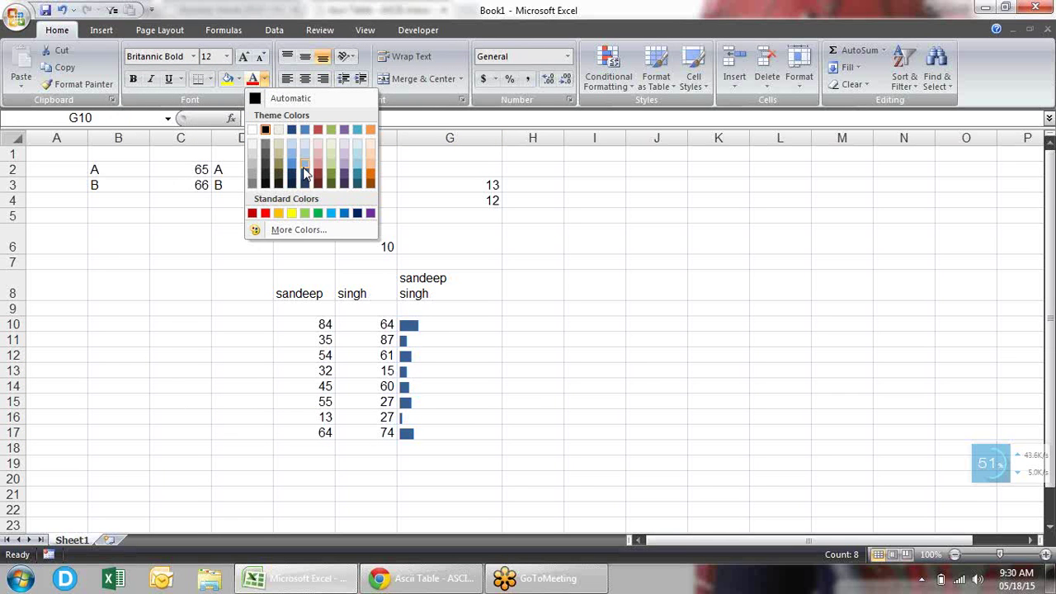
click(370, 175)
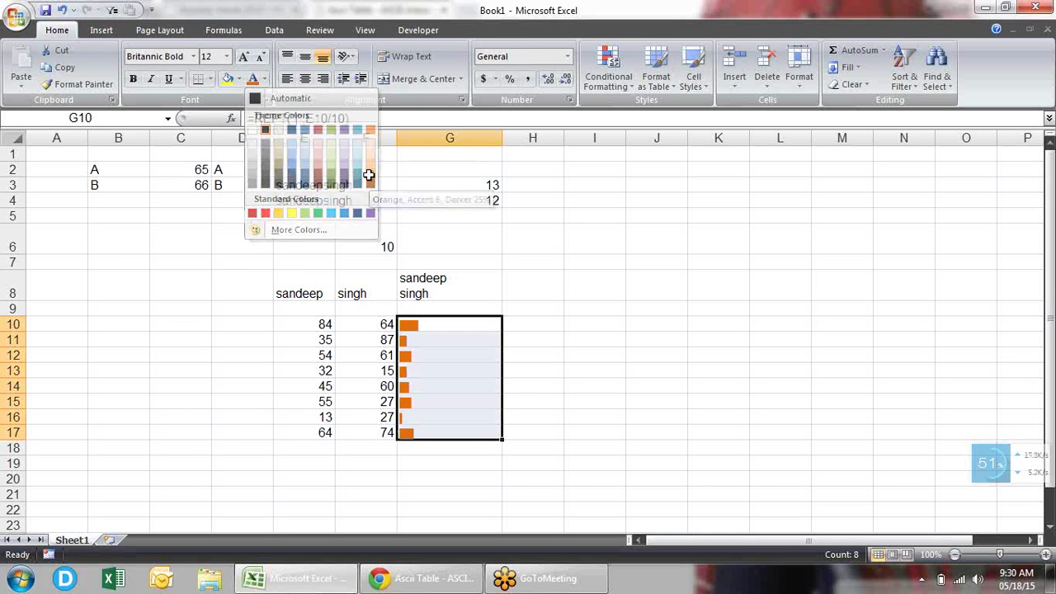
Step: Enter 10, 60 and 70 in E11, E12 and E13
right_click(323, 338)
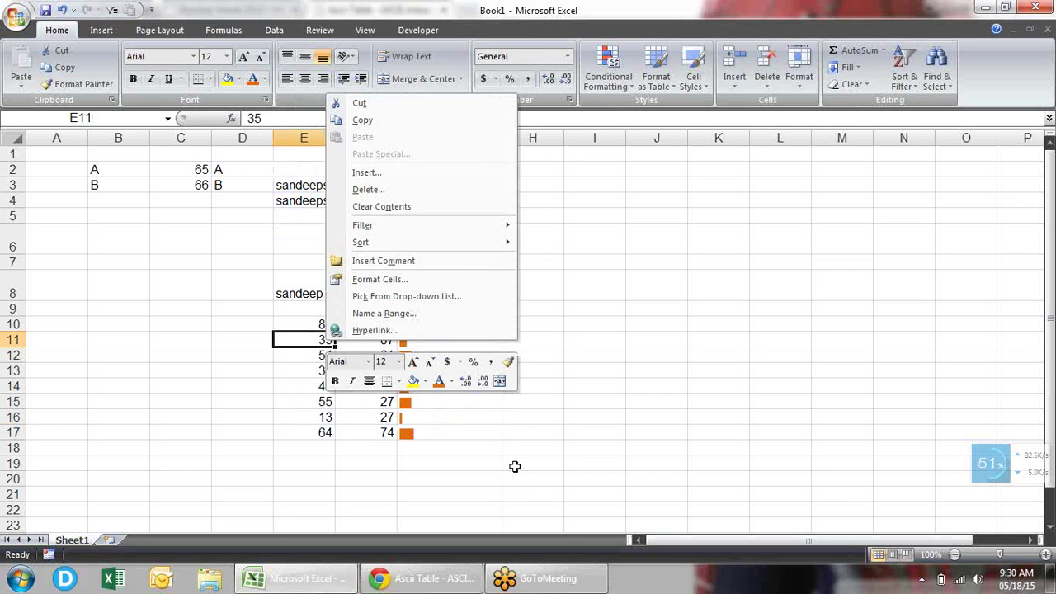
click(515, 467)
text(10)
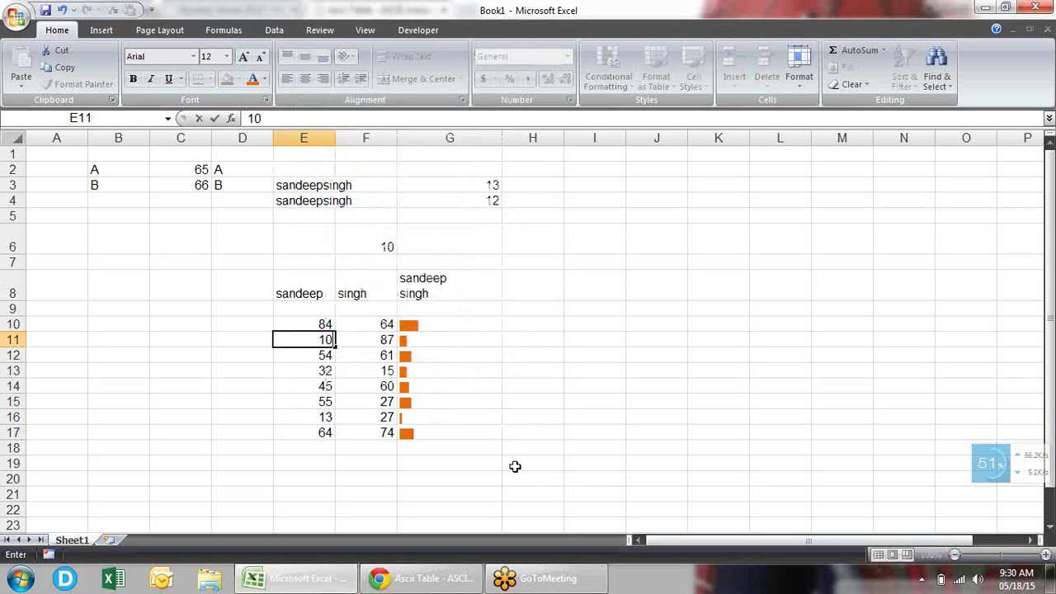
key(Return)
text(6)
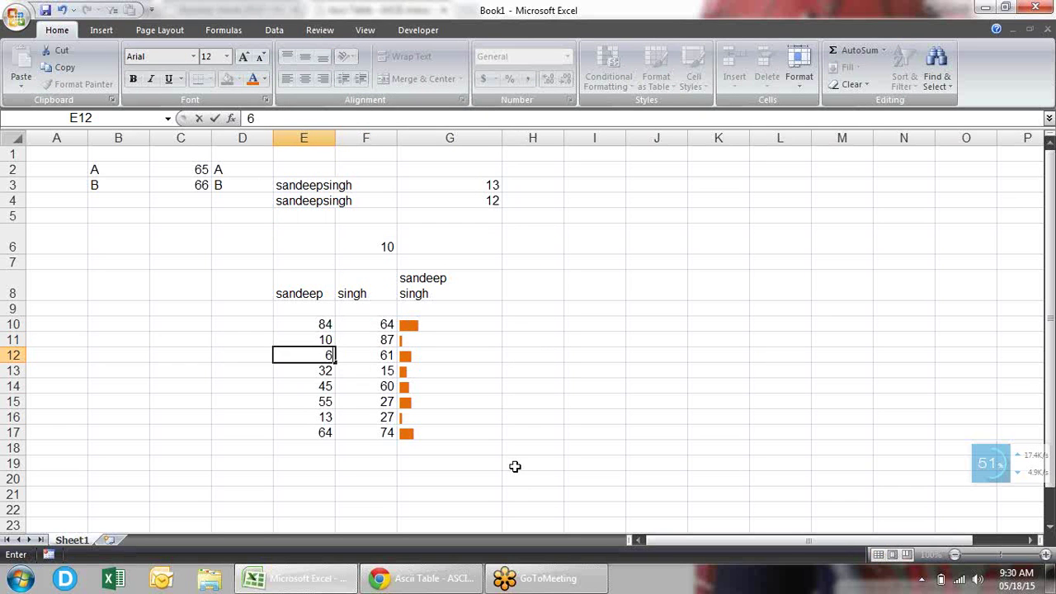
text(0)
key(Return)
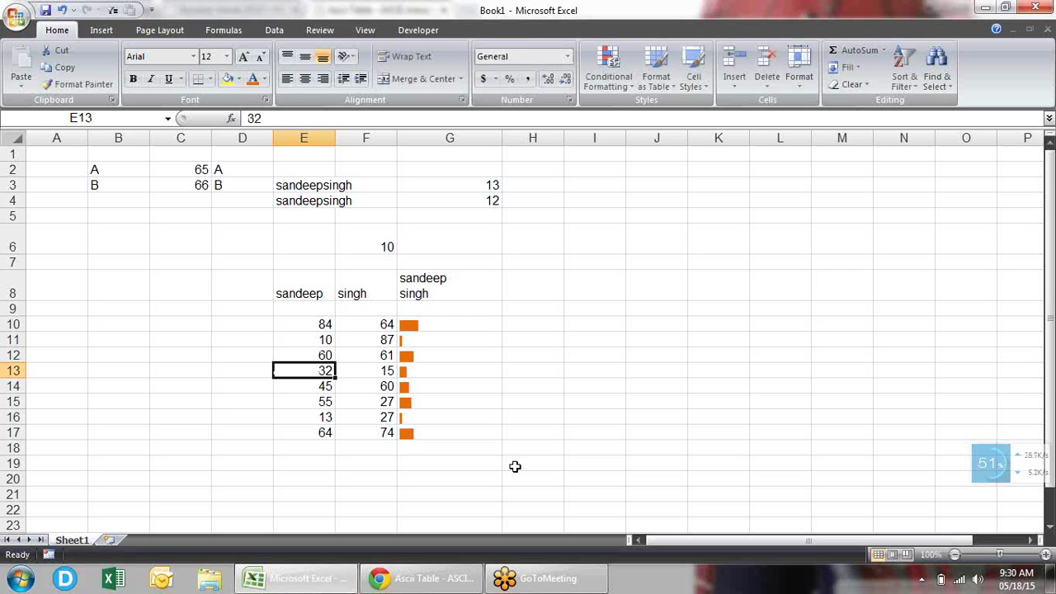
text(70)
key(Return)
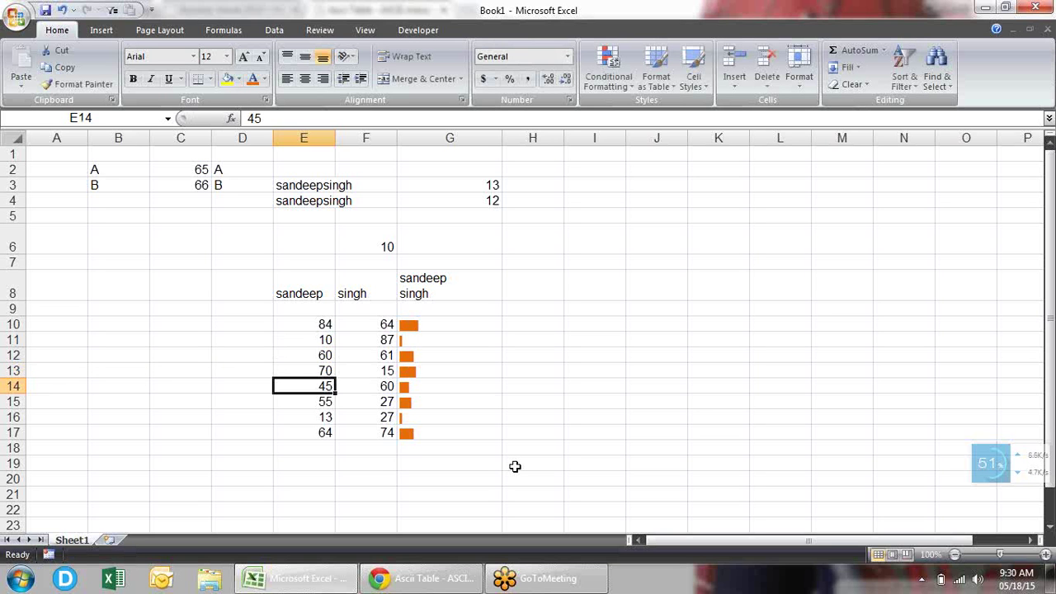
Step: Check the singh values in column F and the bar formulas in G10 and G13
click(481, 323)
click(365, 326)
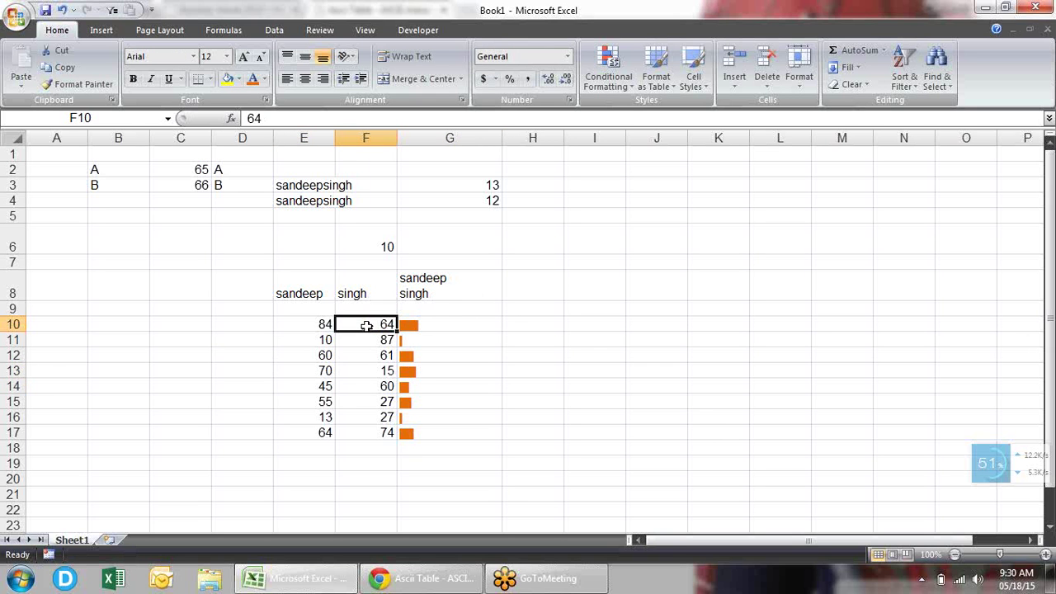
click(366, 354)
click(363, 399)
click(361, 429)
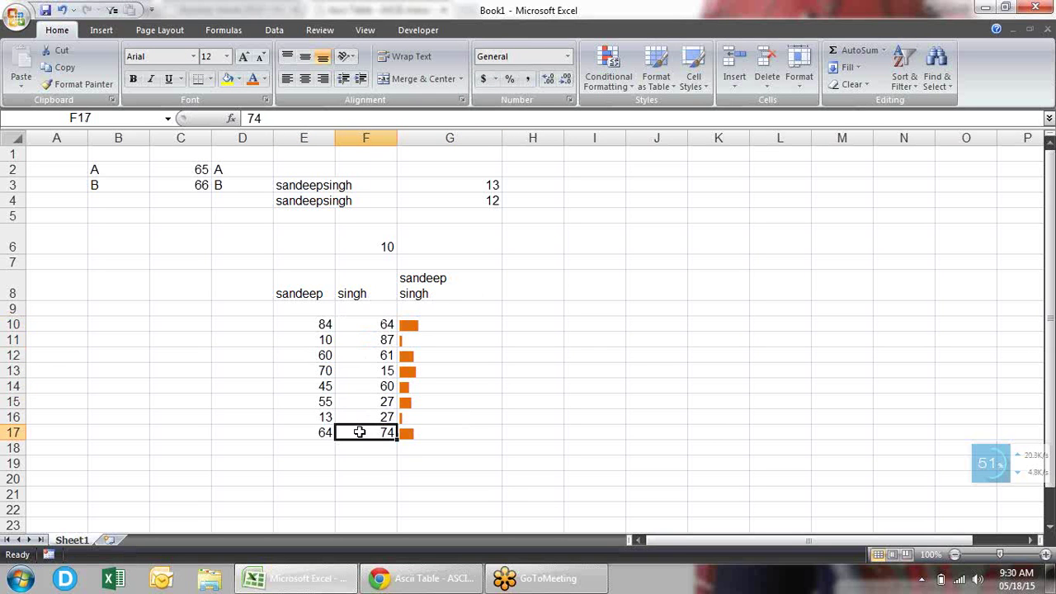
click(438, 320)
click(425, 369)
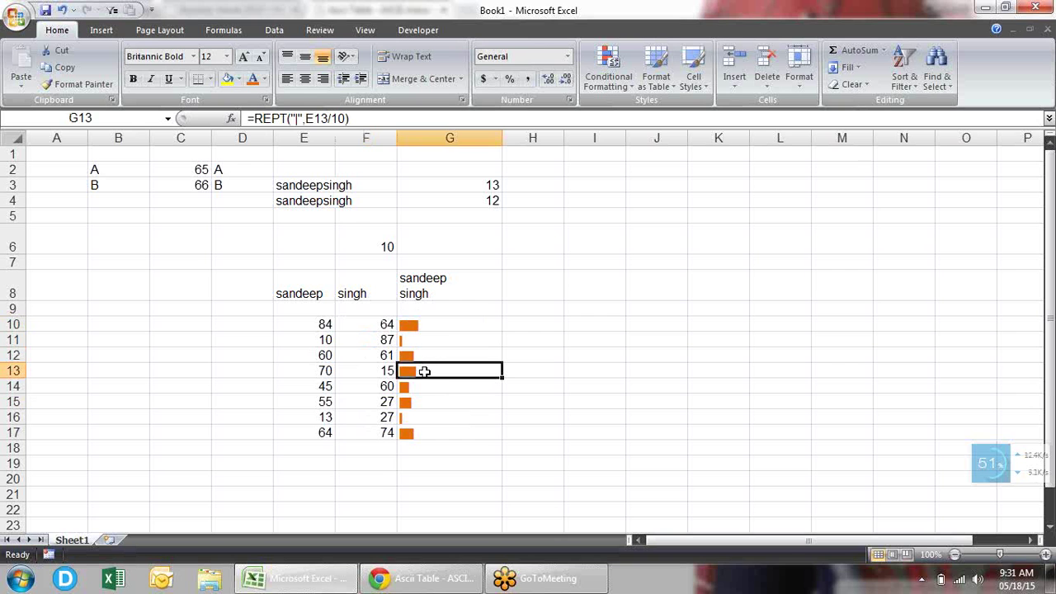
Step: Append CHAR(10) and REPT("|",F10/10) to G10's formula for a second bar
click(441, 323)
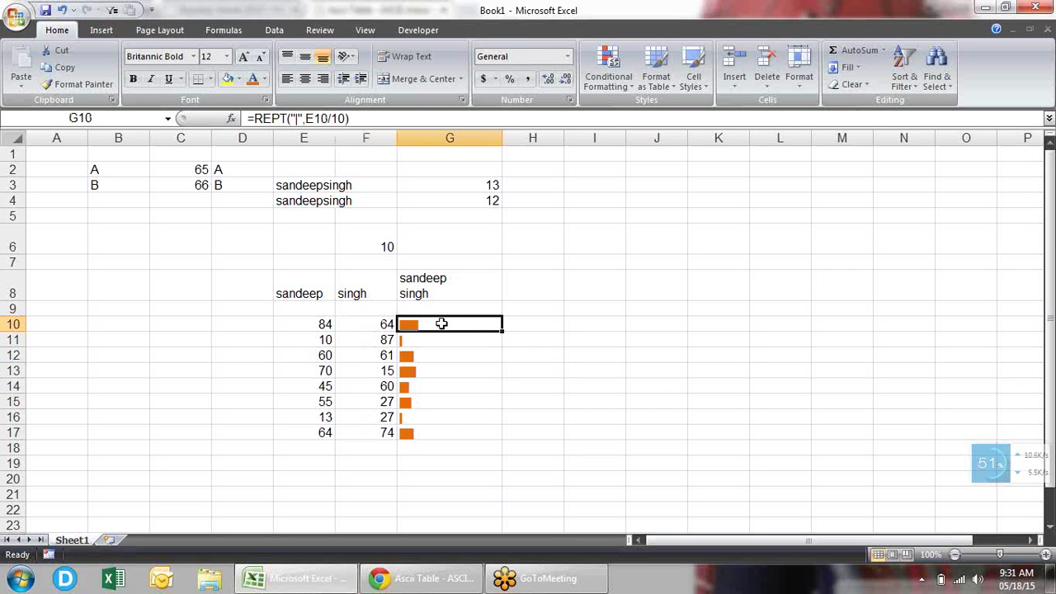
double_click(439, 323)
click(501, 323)
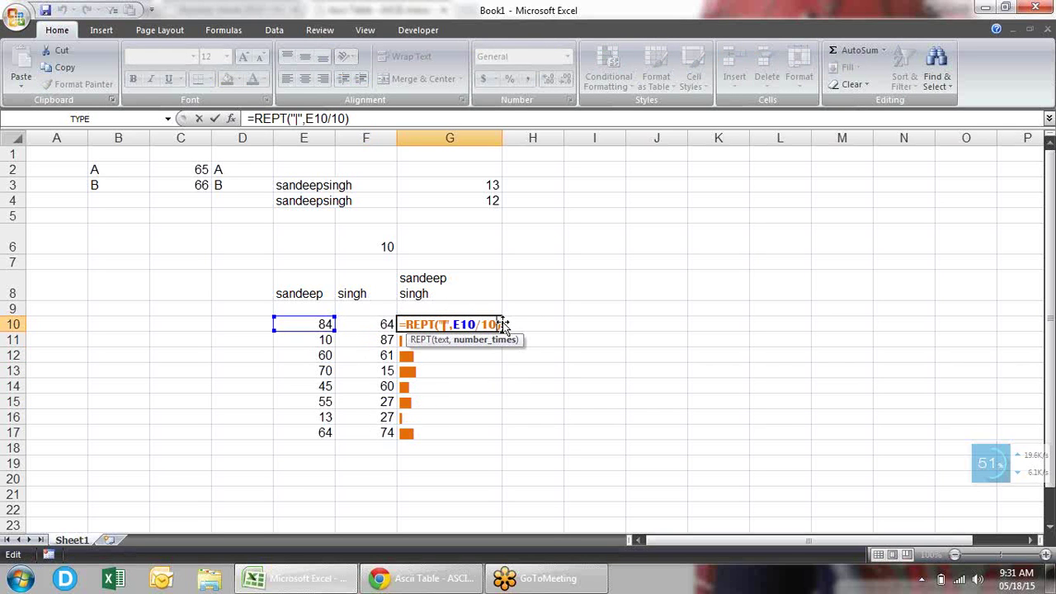
click(503, 325)
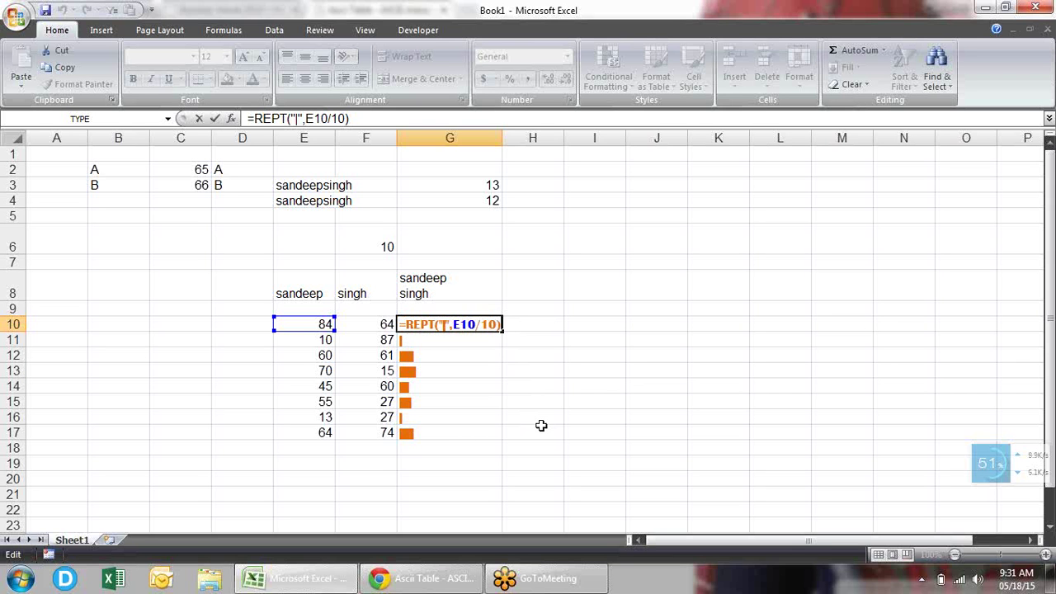
text(&)
text(char)
key(Tab)
text(10)
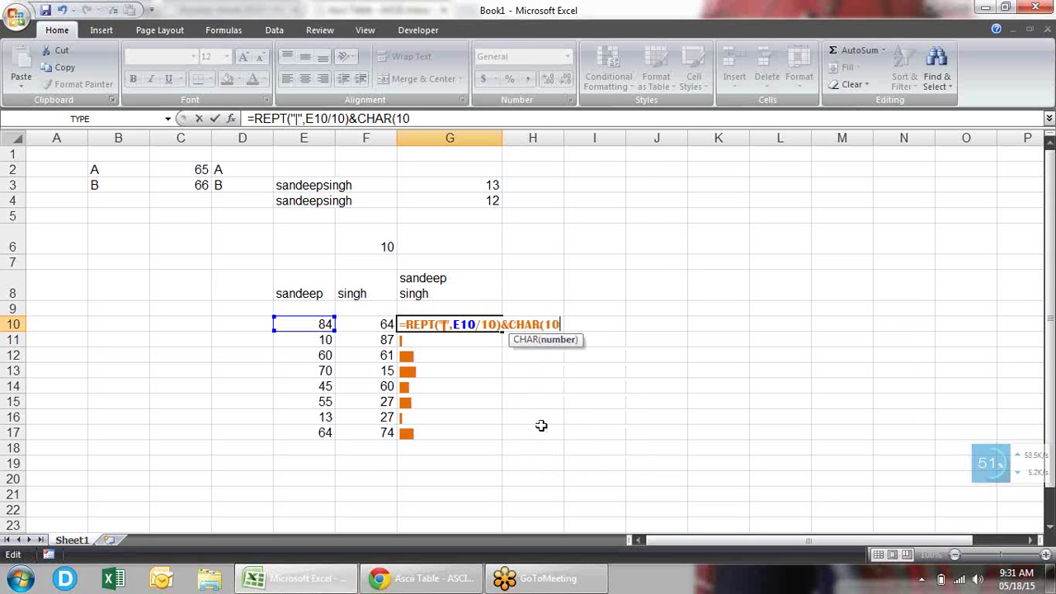
text())
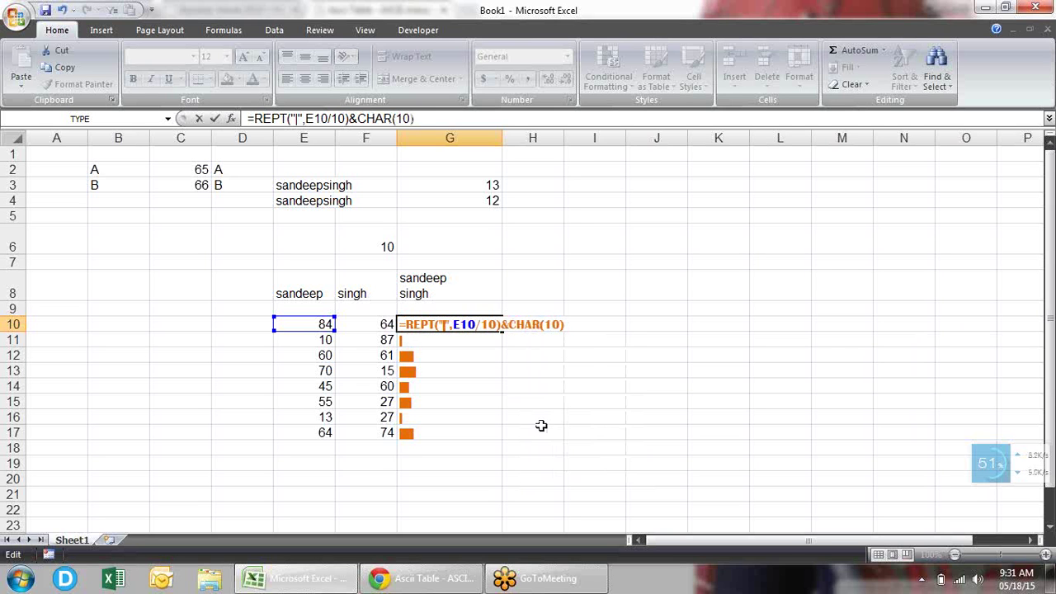
text(rep)
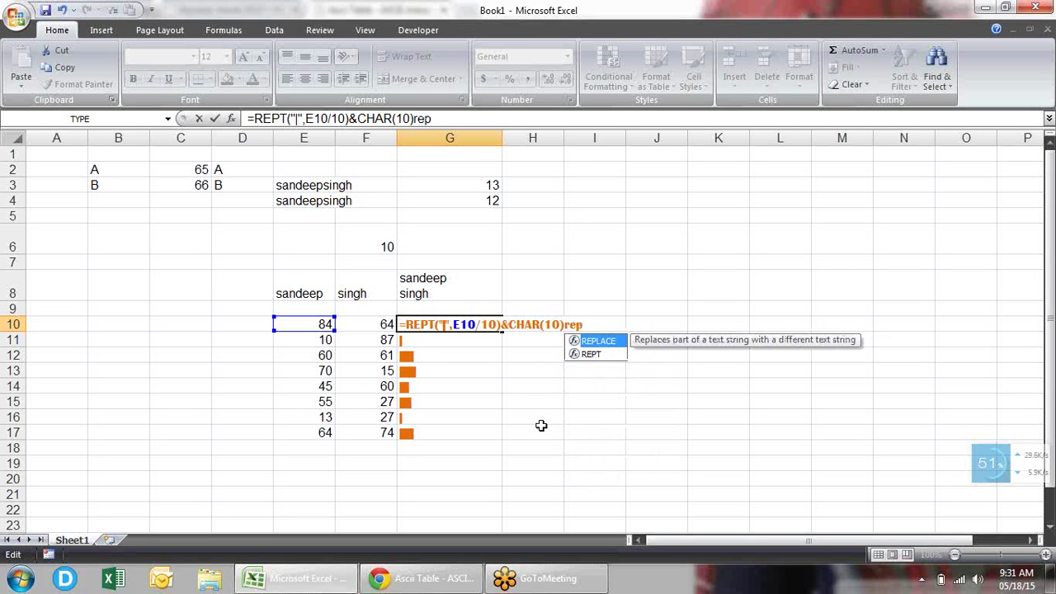
key(Down)
key(Tab)
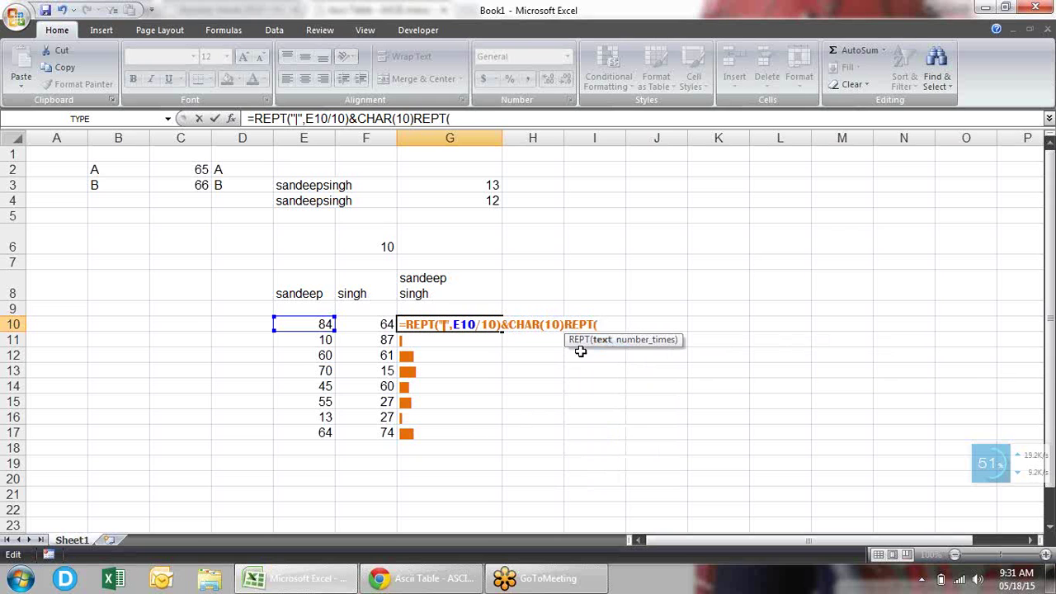
text(")
text(|)
text(",)
click(376, 324)
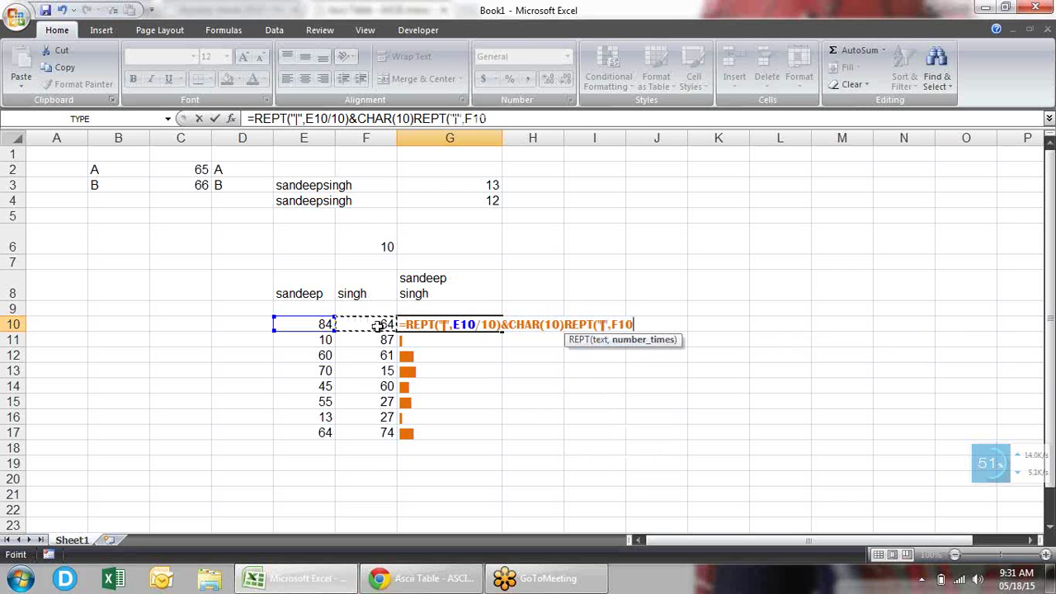
text(/)
text(10))
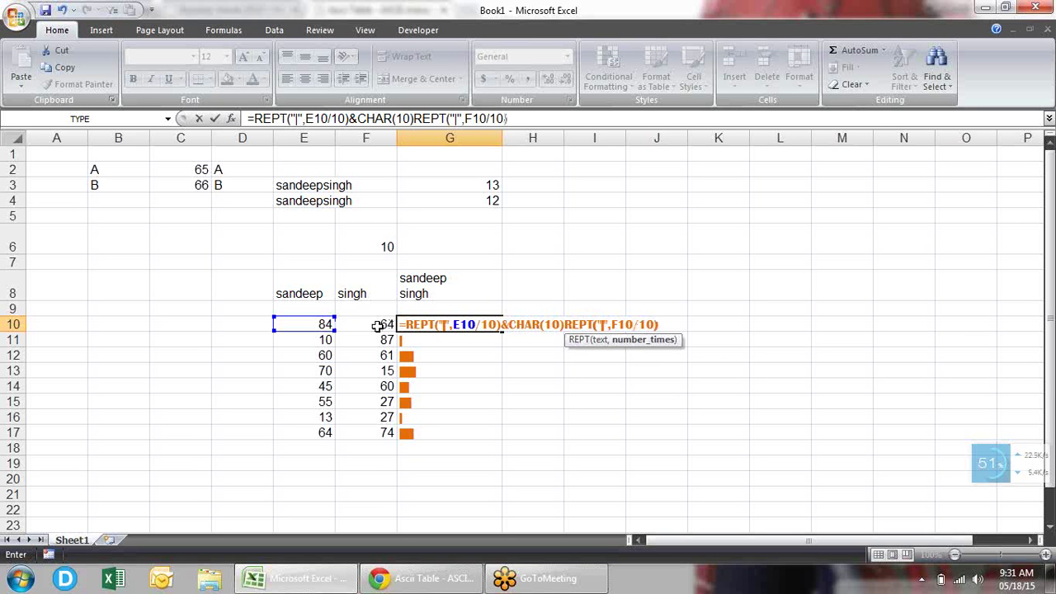
key(Return)
key(Return)
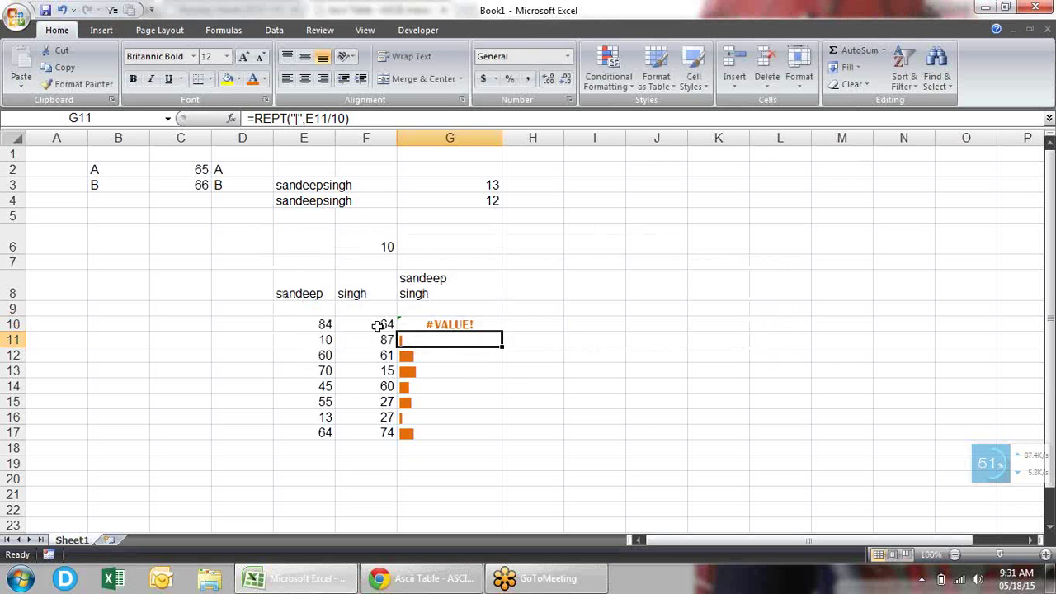
Step: Fix the #VALUE! error in G10 by changing the * operator to &
click(435, 322)
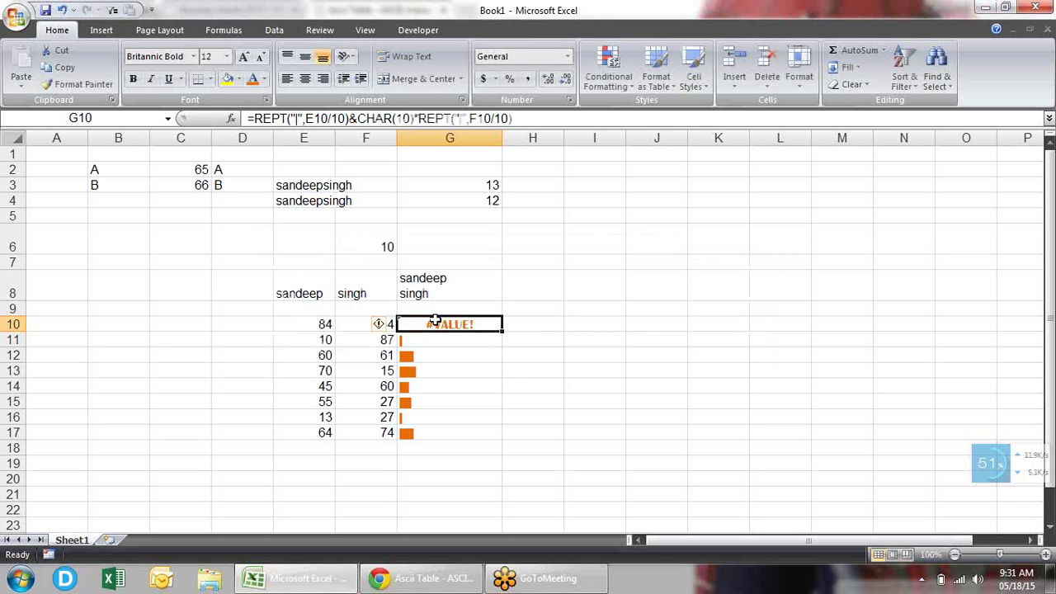
double_click(434, 321)
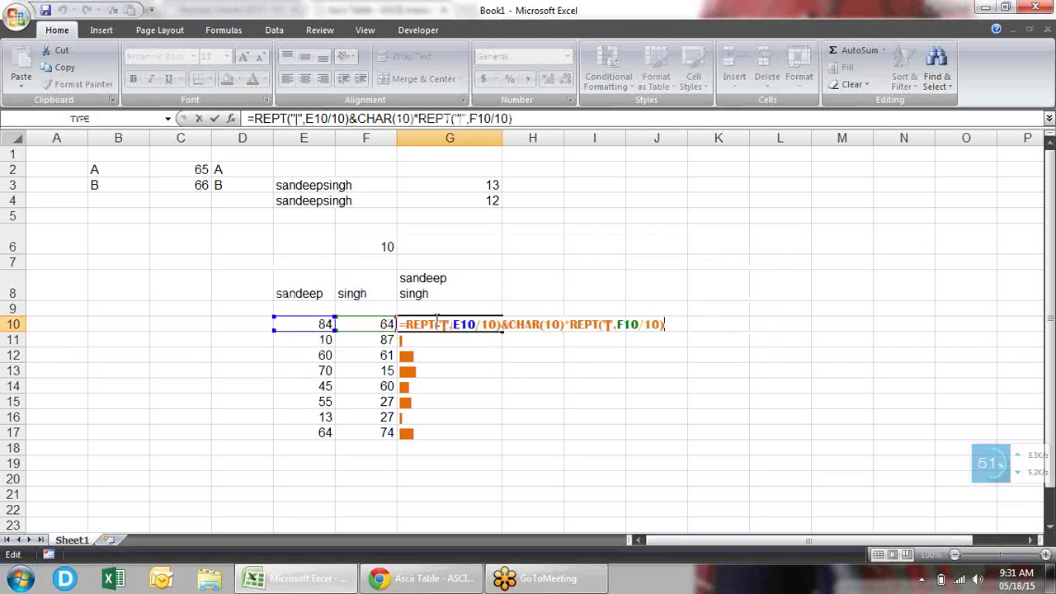
click(569, 324)
key(BackSpace)
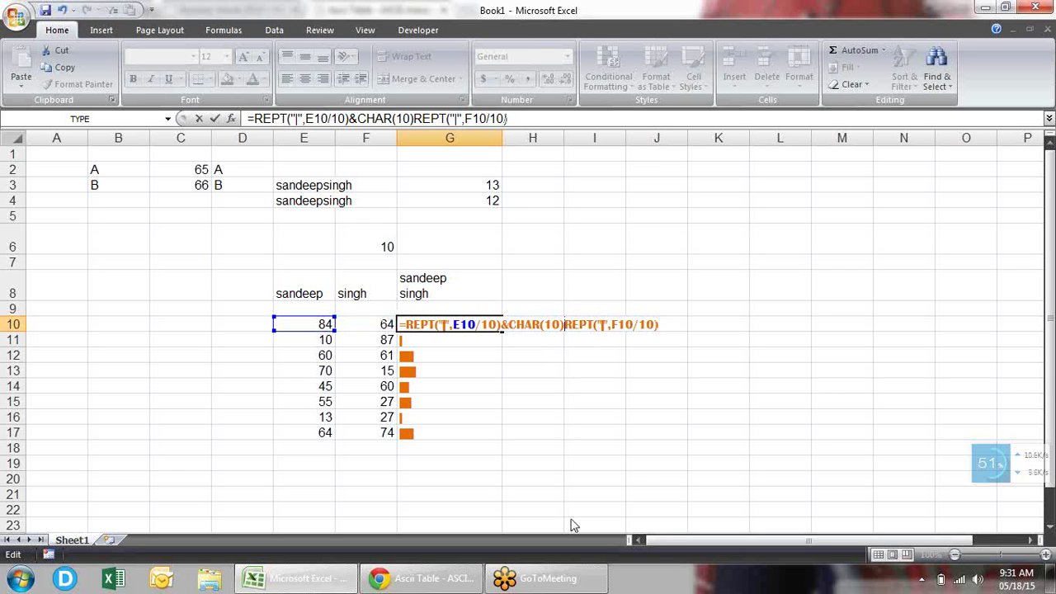
text(&)
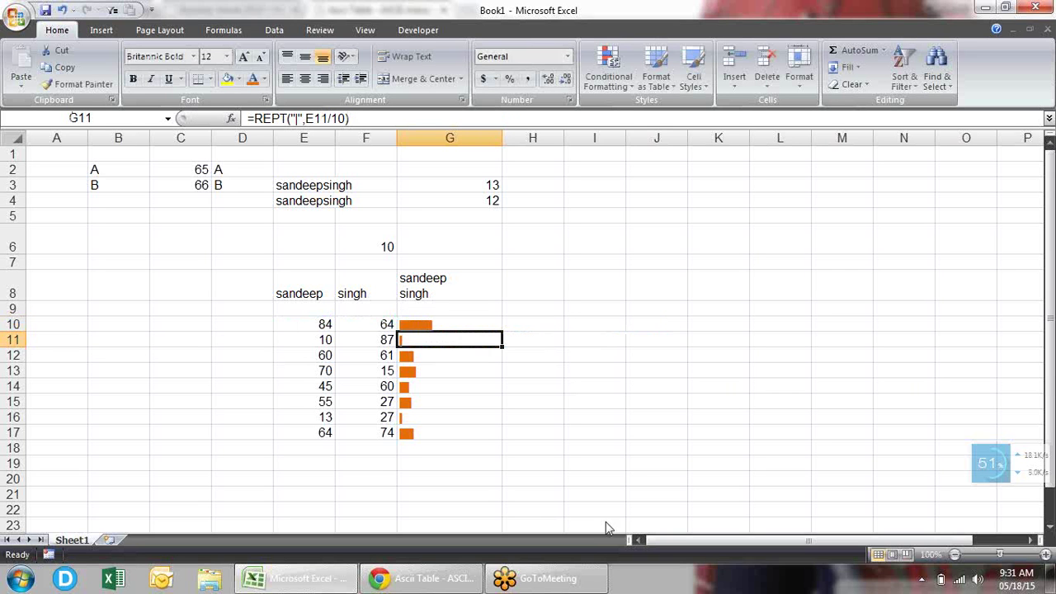
Step: Fill the two-bar formula down to G17 and turn on Wrap Text
click(457, 326)
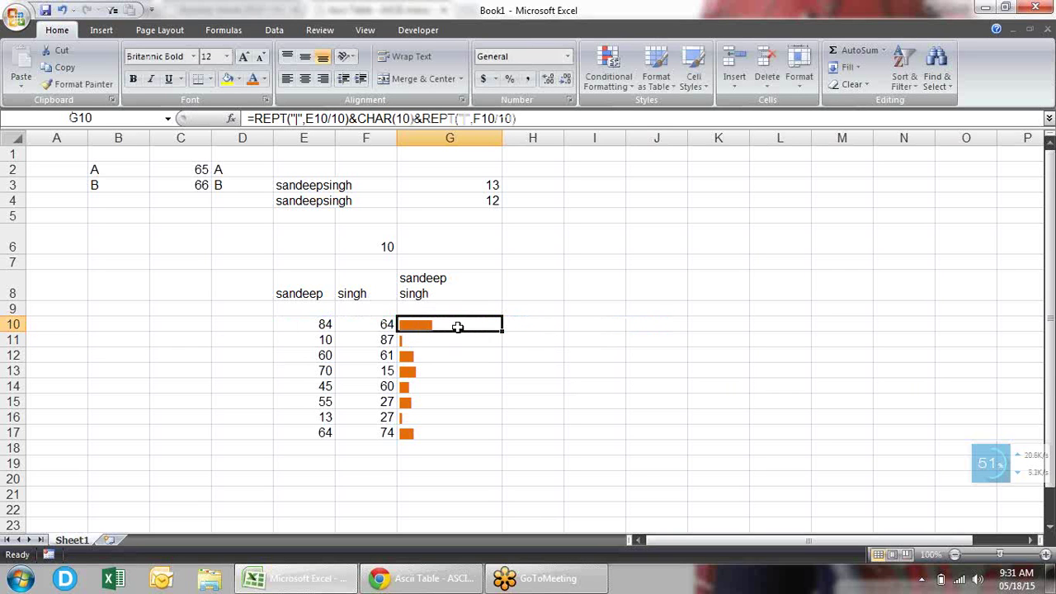
double_click(503, 331)
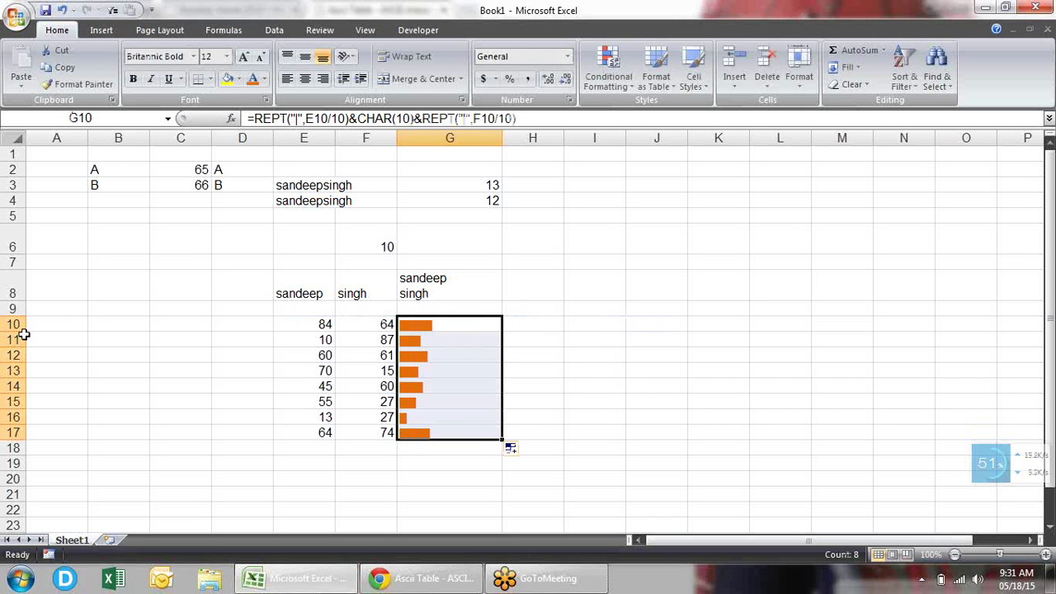
click(420, 55)
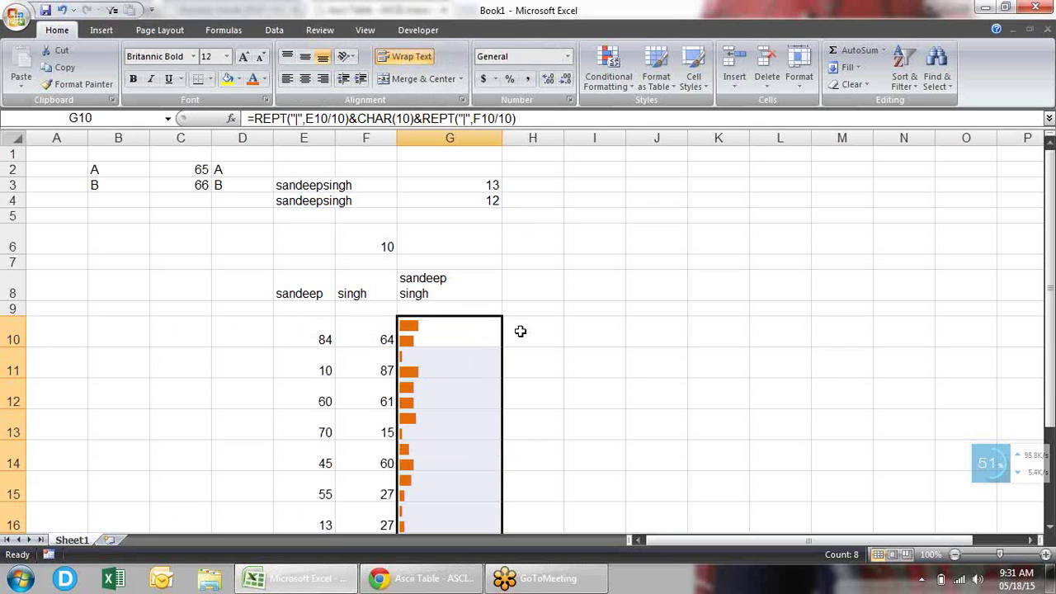
Step: Select the bar cells G10:G17 with the keyboard
key(Down)
key(Down)
key(Down)
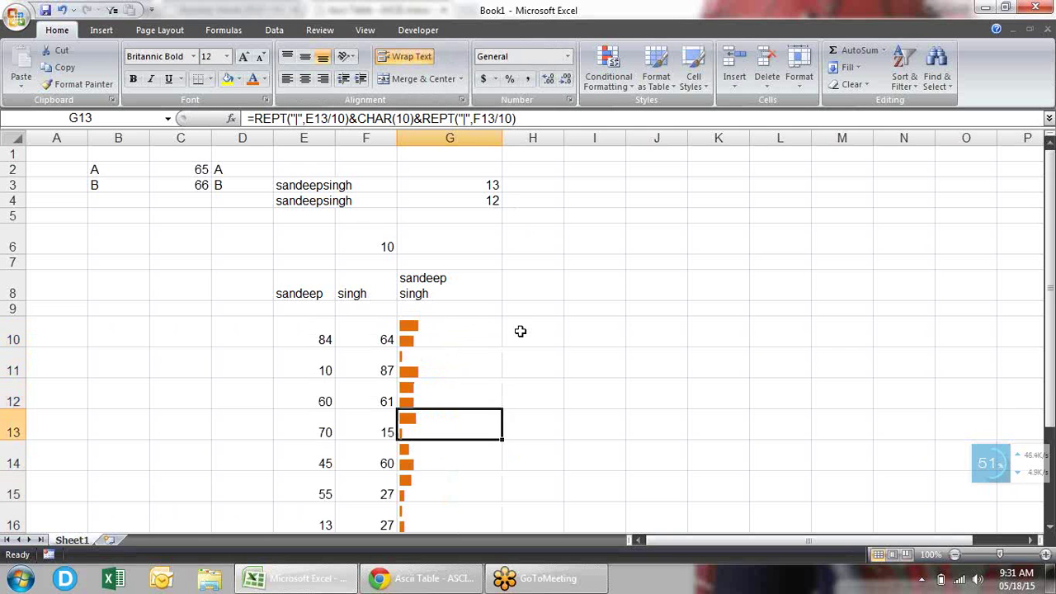
key(Up)
key(Up)
key(Down)
key(Down)
key(Down)
key(Down)
key(Down)
key(Down)
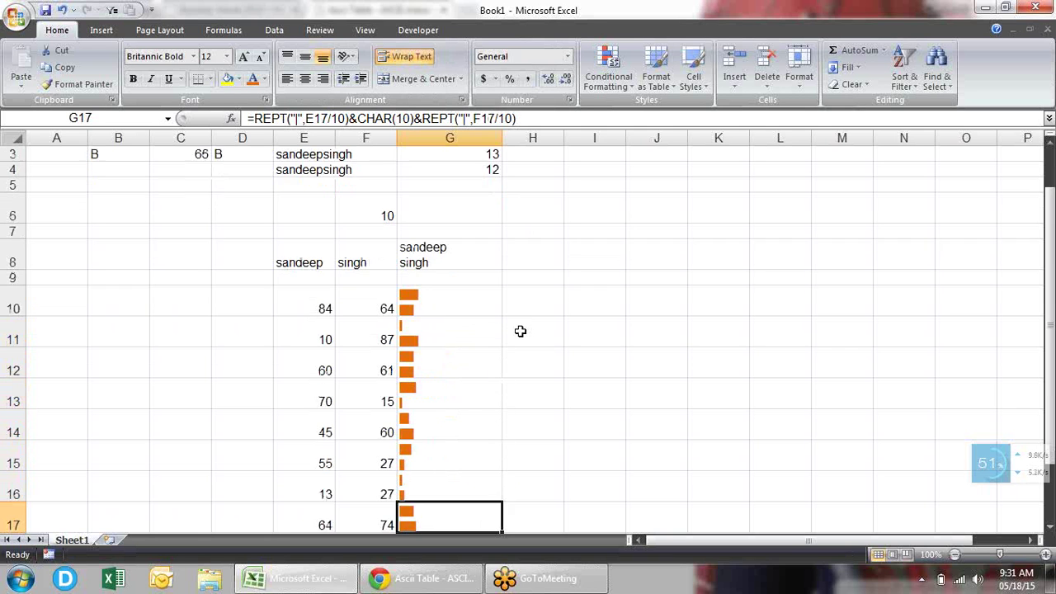
key(Down)
key(Down)
key(Up)
key(Up)
key(Up)
key(Up)
key(Up)
key(Up)
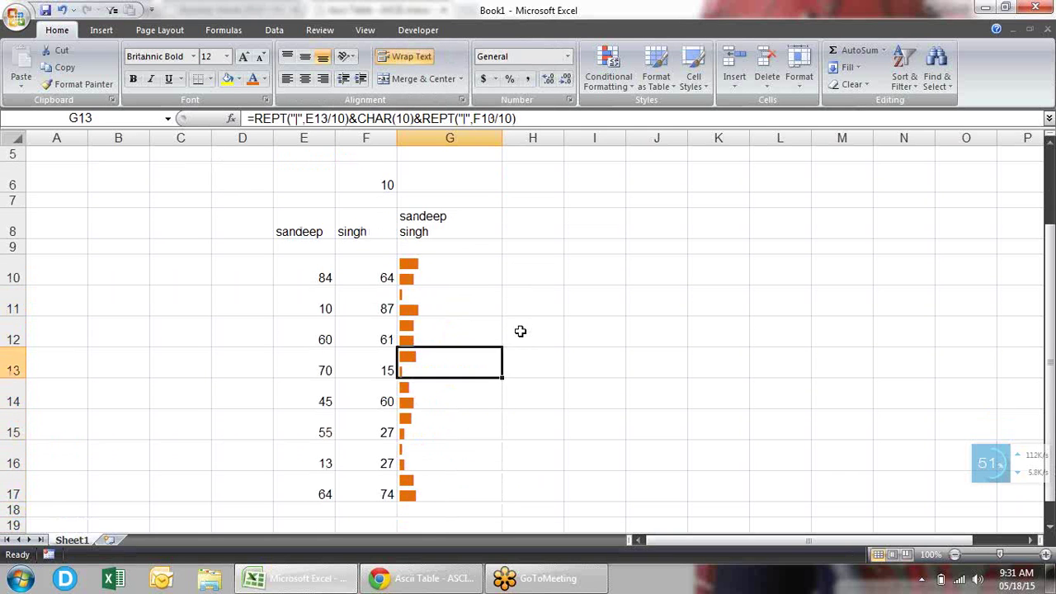
key(Up)
key(Up)
key(Up)
key(ctrl+shift+Down)
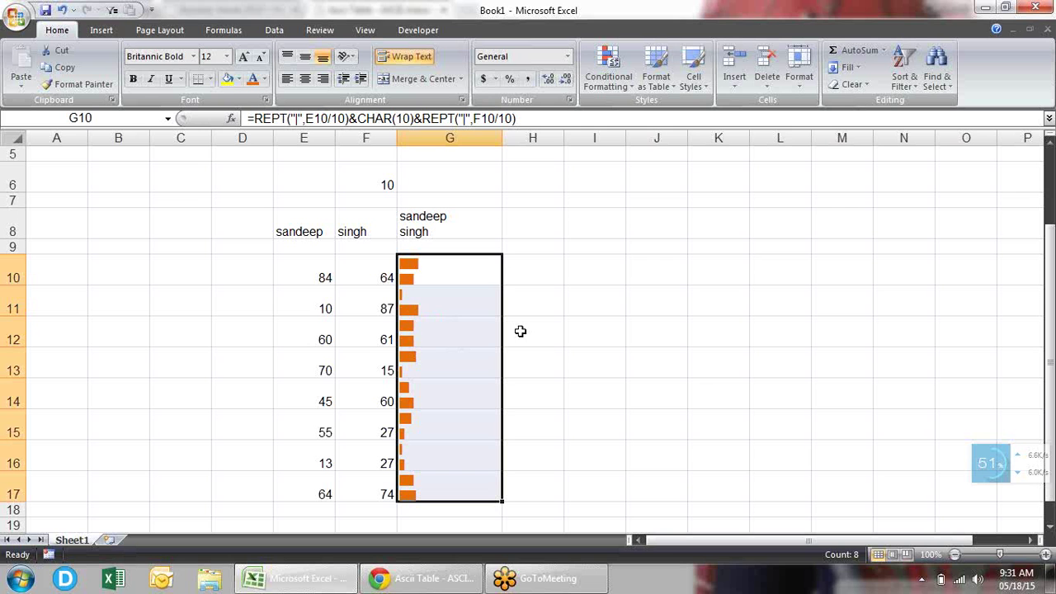
Step: Set the G10:G17 text orientation to 90 degrees in Format Cells Alignment
click(568, 100)
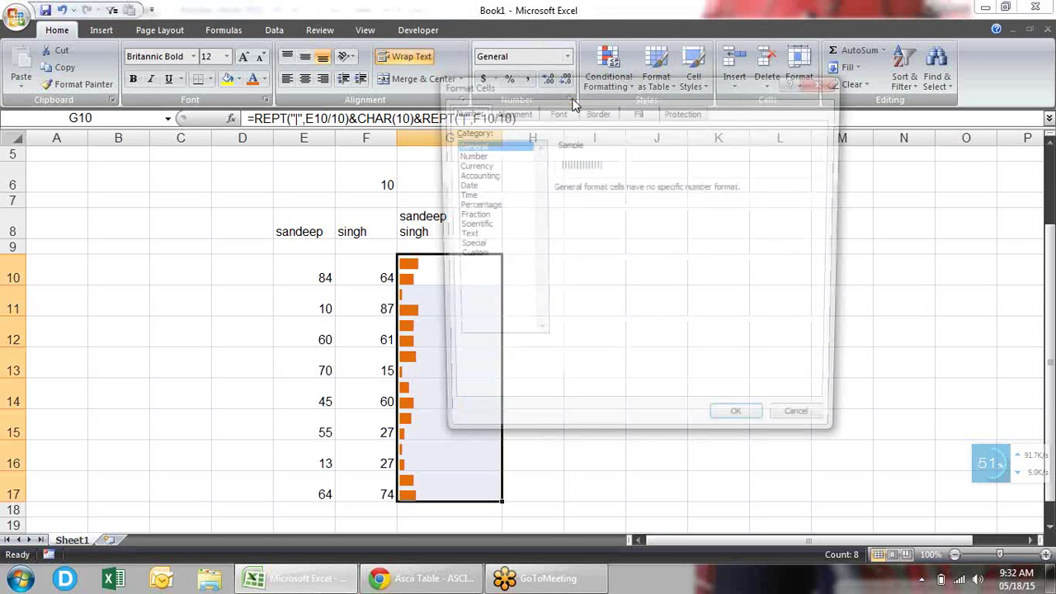
click(565, 115)
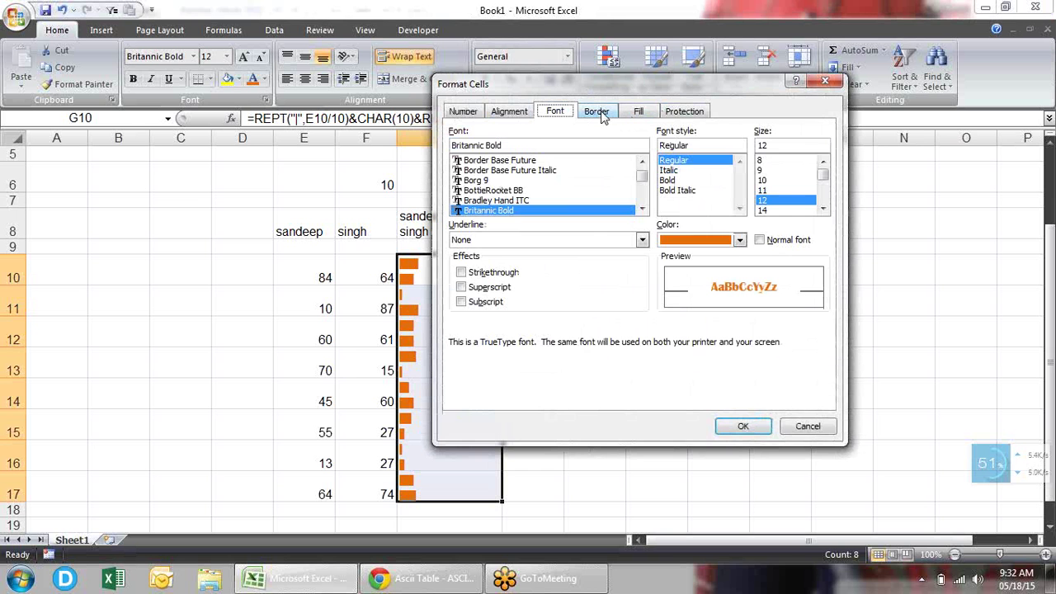
click(522, 114)
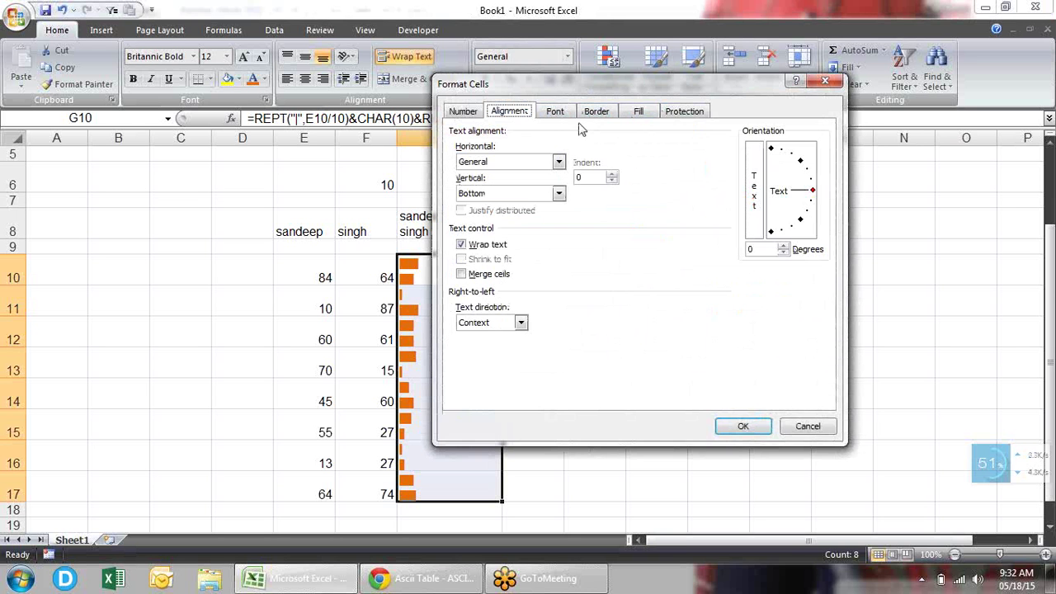
drag(800, 191, 755, 137)
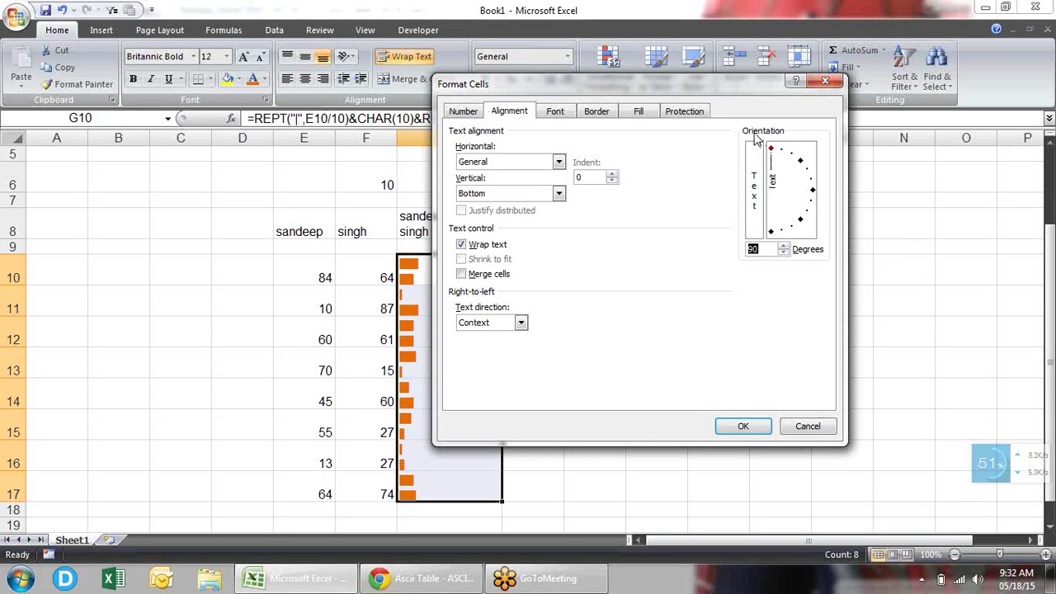
click(743, 426)
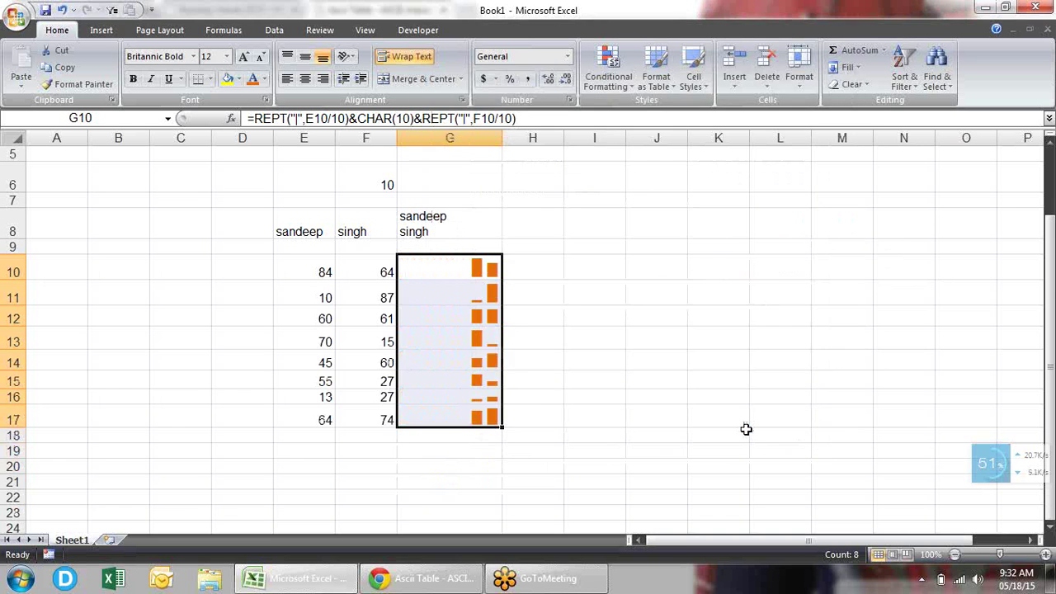
Step: Change the singh values in F10 and F11 to 20 and 60
click(622, 315)
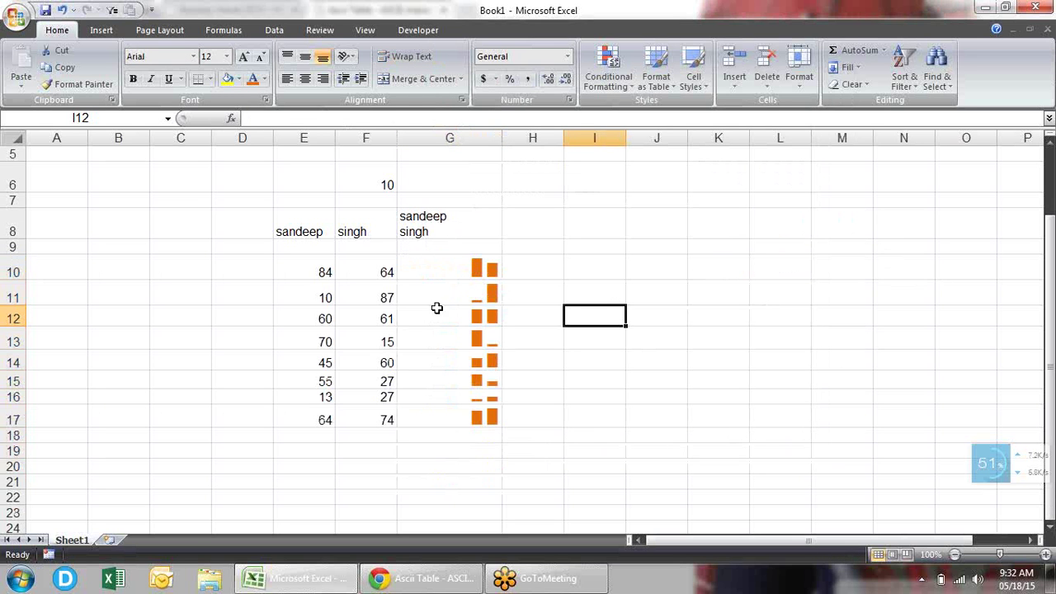
click(379, 276)
text(20)
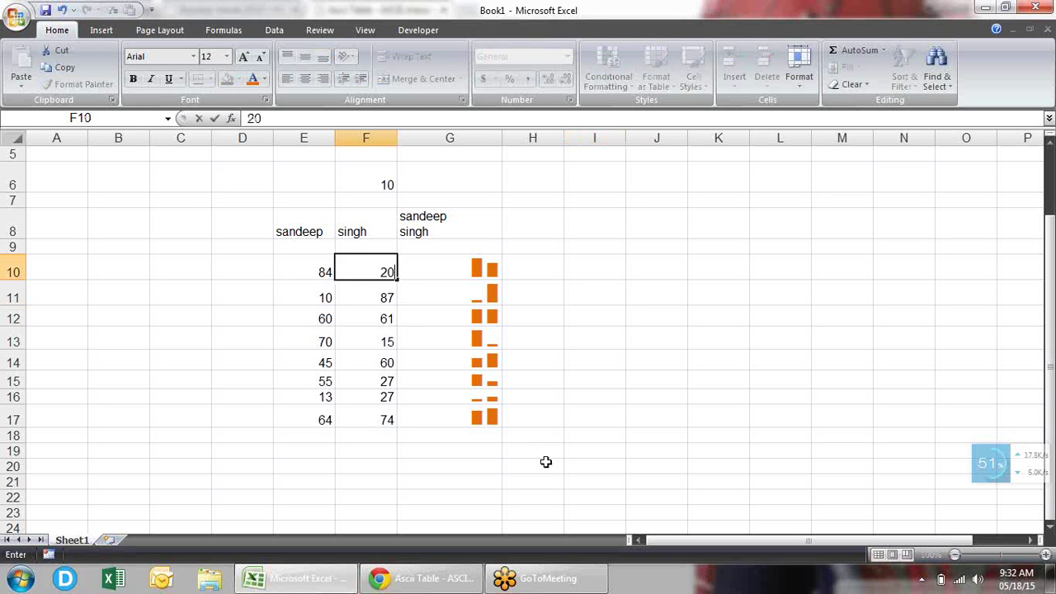
key(Return)
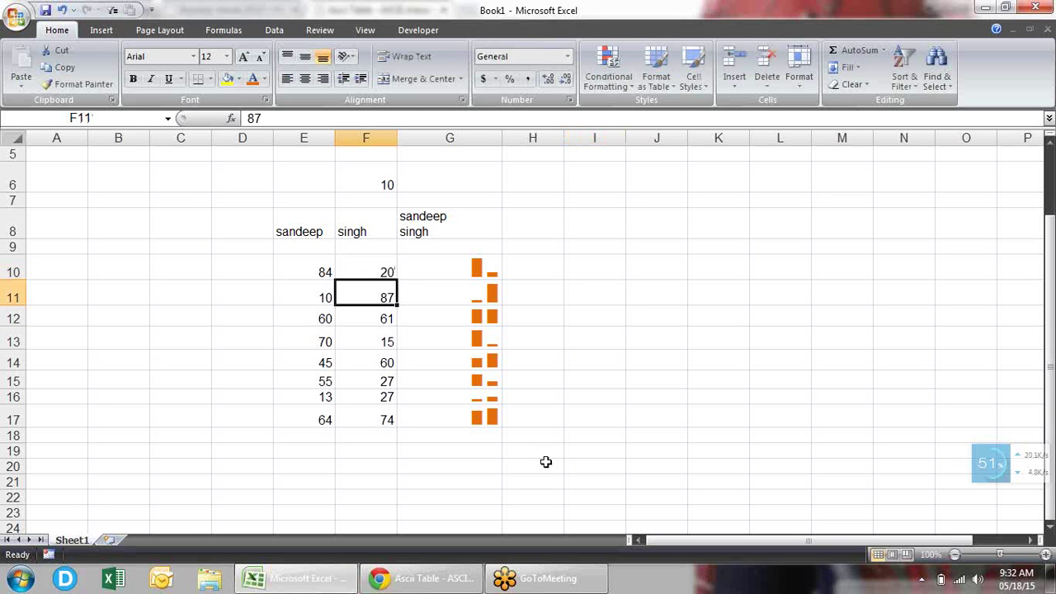
text(60)
key(Return)
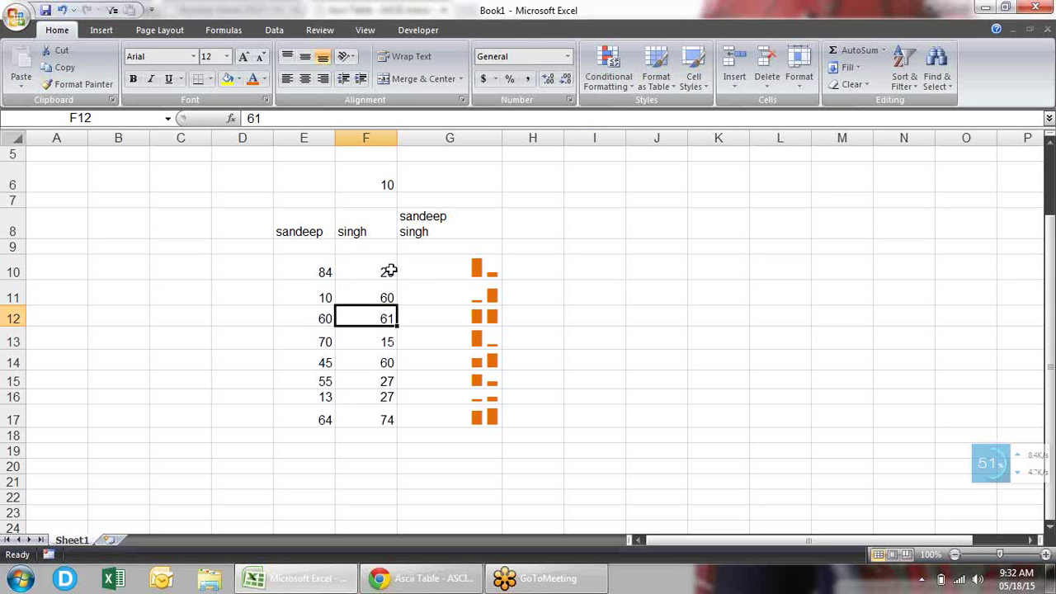
Step: Label D10:D17 with the IDs E001 through E008 using the fill handle
click(247, 279)
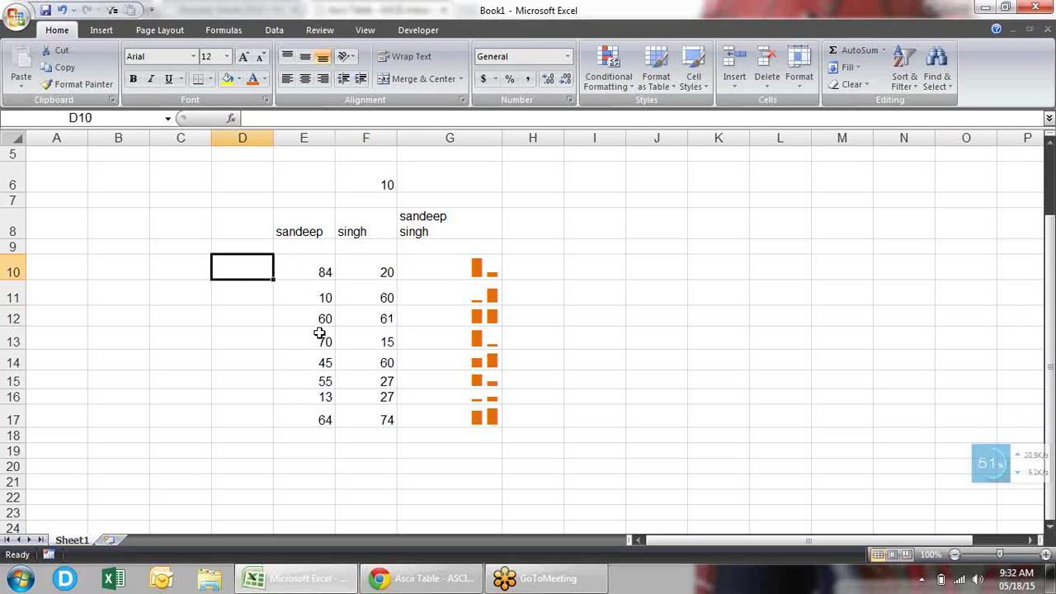
text(E001)
key(Return)
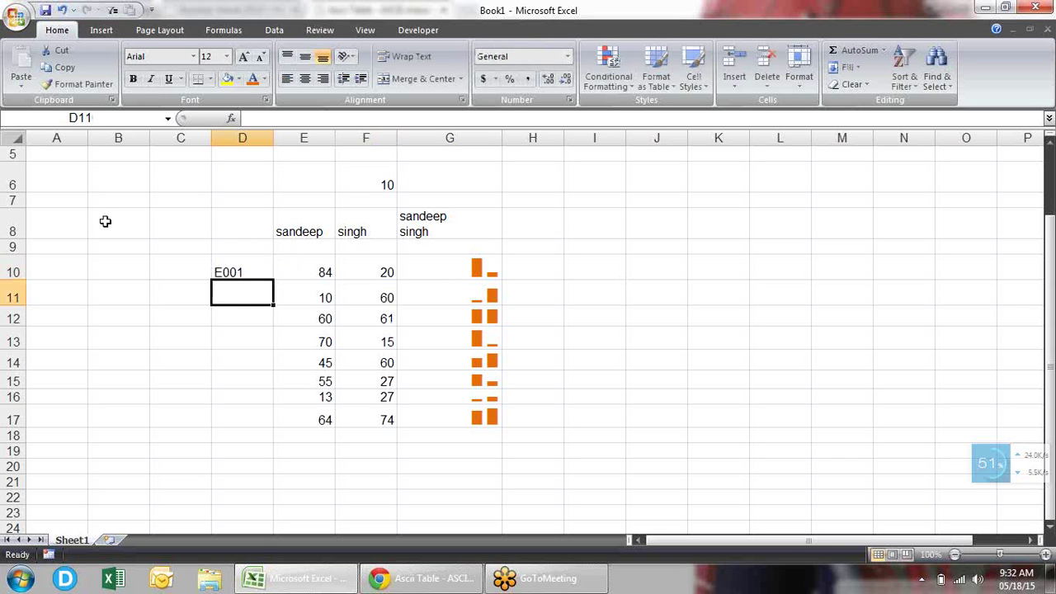
click(246, 268)
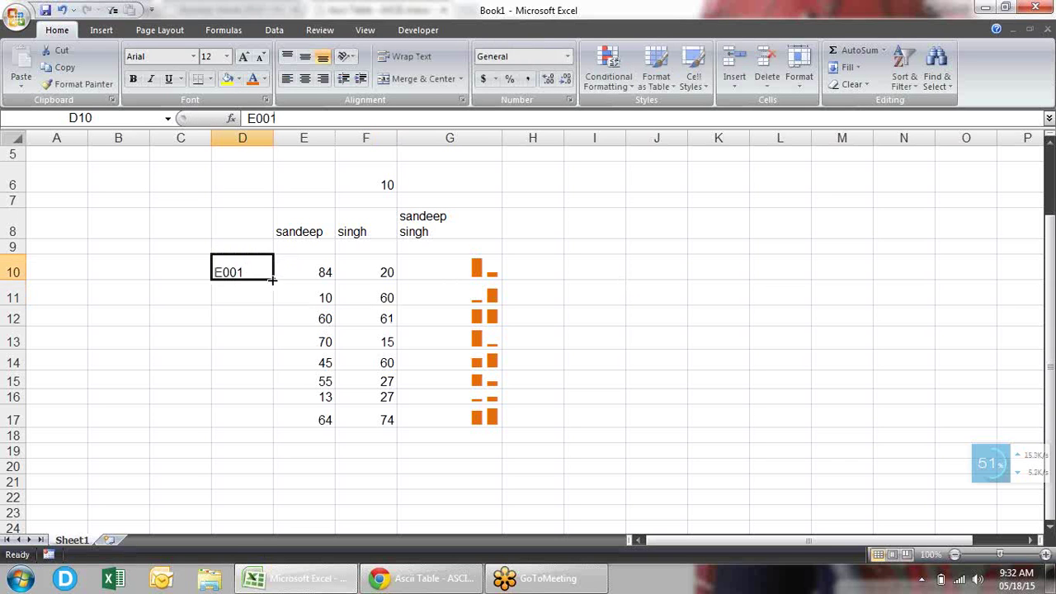
drag(273, 279, 257, 426)
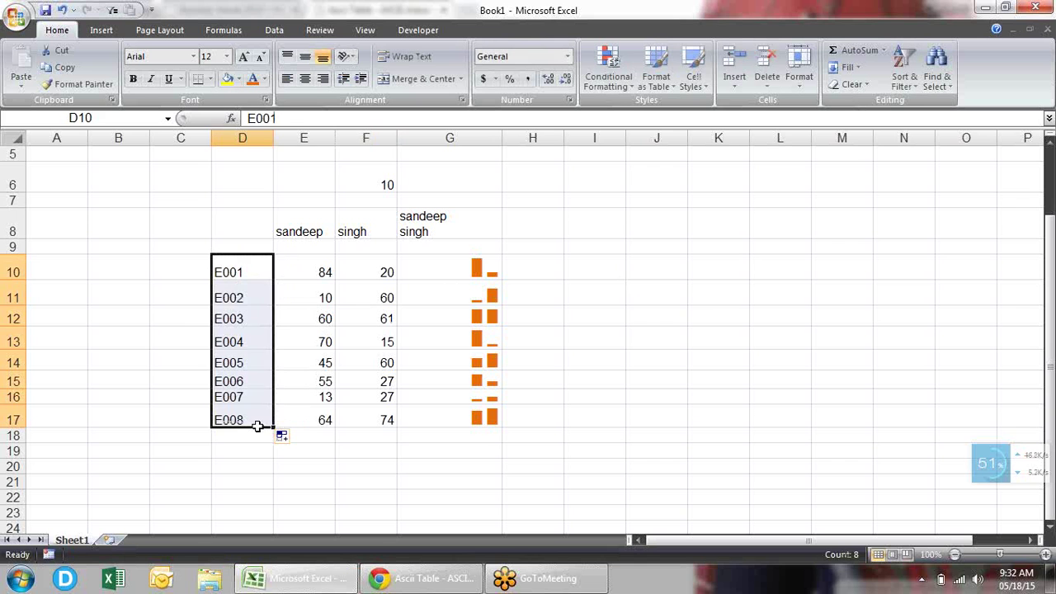
click(687, 292)
click(659, 273)
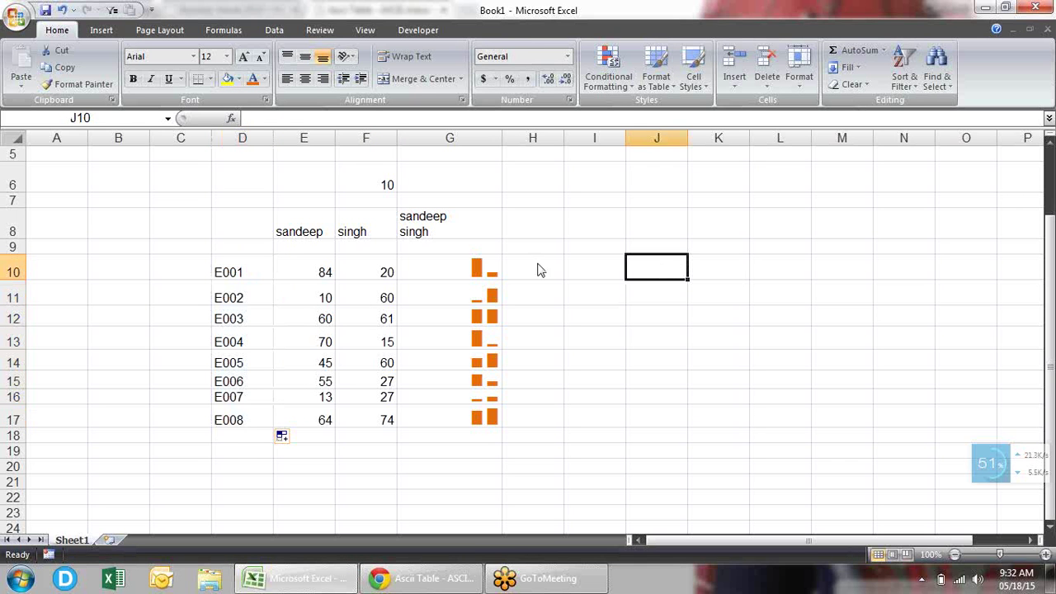
Step: Add a List data validation to J10 with source =$D$10:$D$17
click(274, 28)
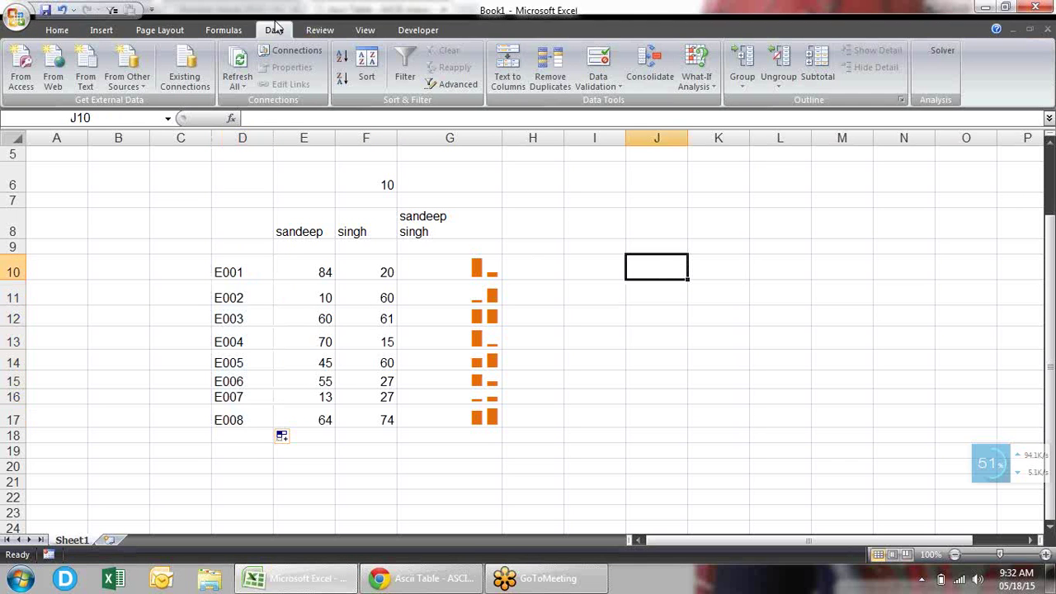
click(598, 62)
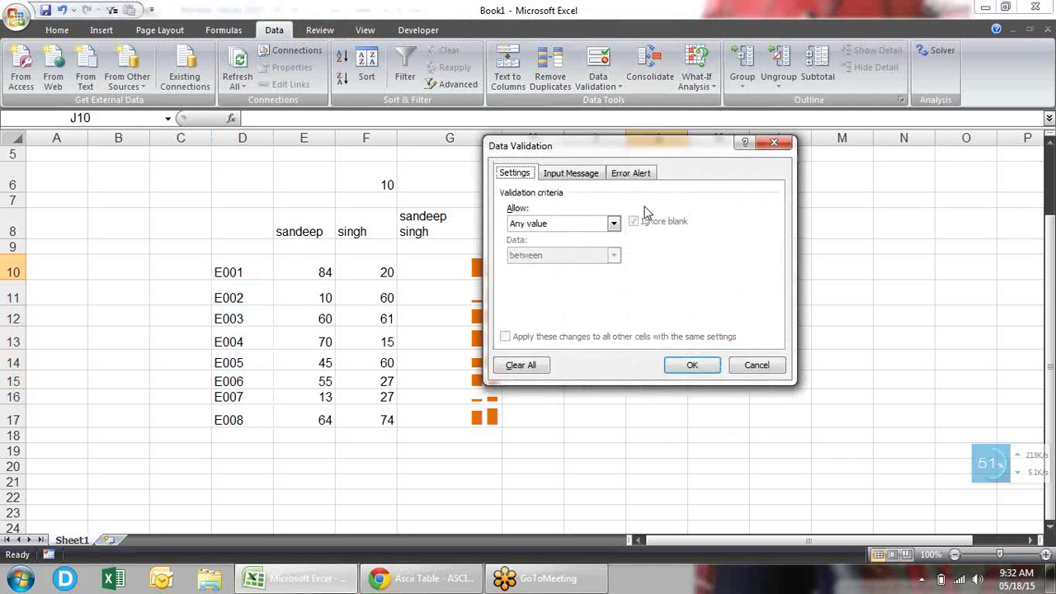
click(613, 223)
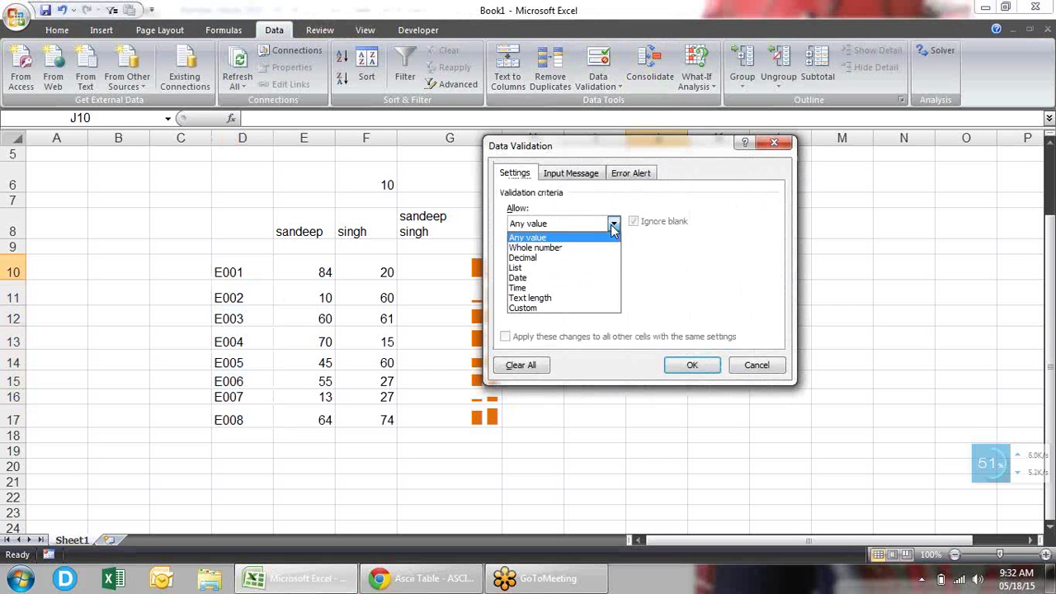
click(561, 269)
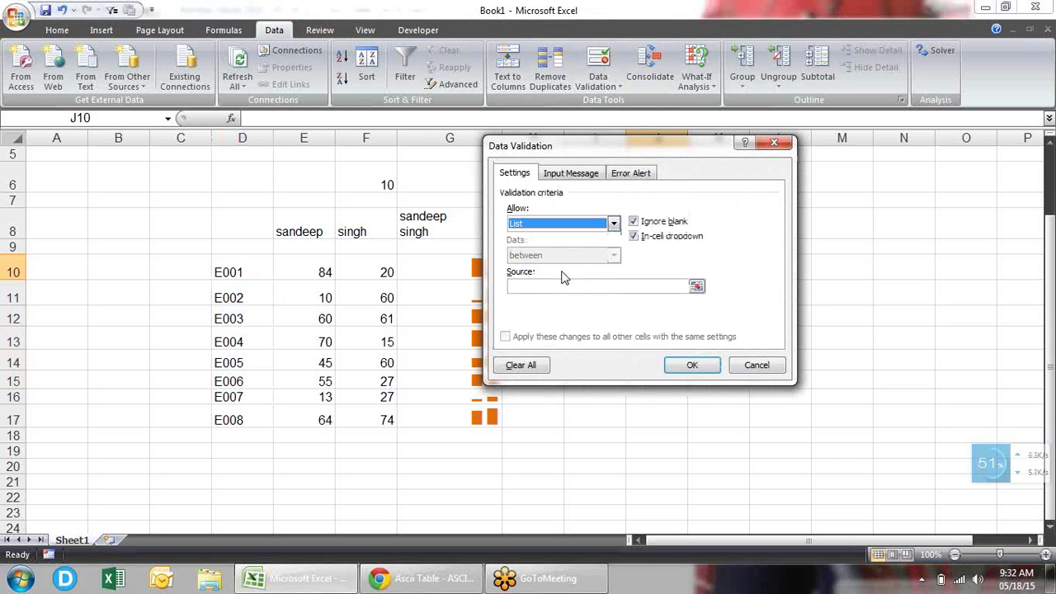
click(698, 284)
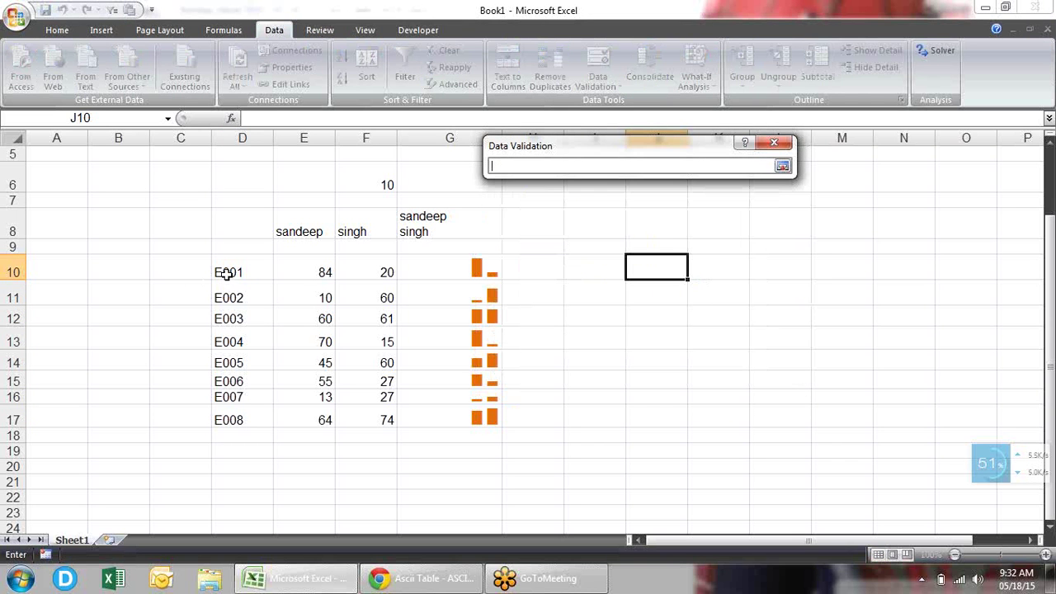
drag(227, 272, 236, 412)
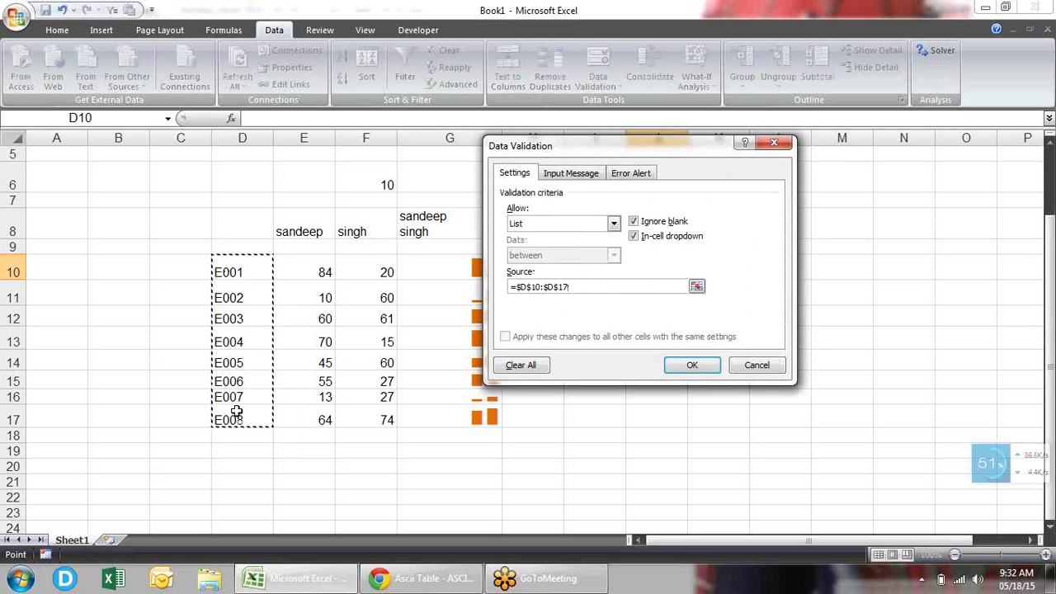
key(Return)
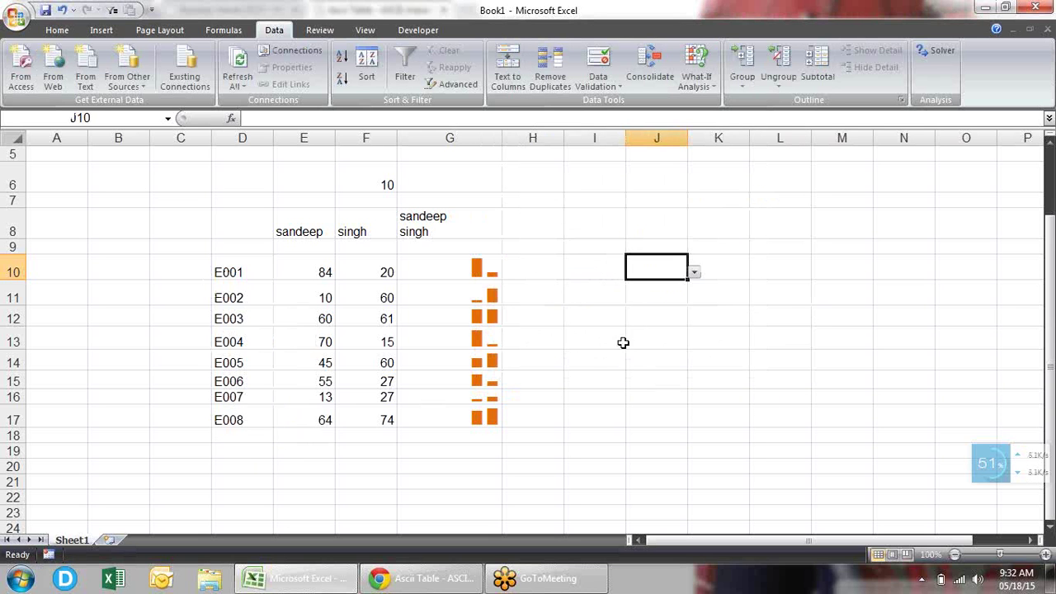
Step: Pick E005 from J10's drop-down list of IDs
click(697, 265)
click(683, 275)
click(693, 275)
click(666, 314)
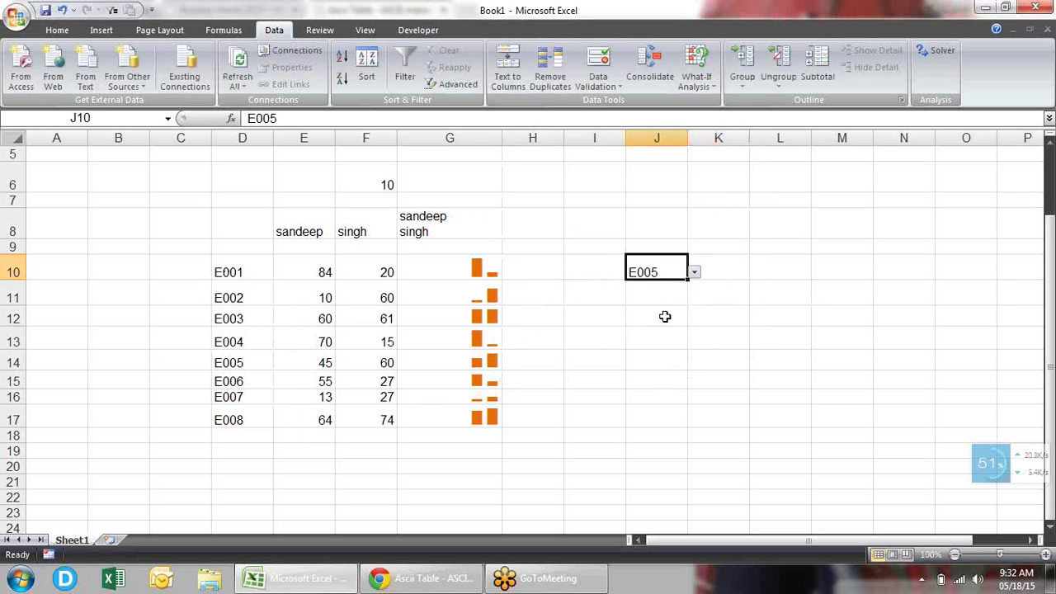
click(697, 276)
click(664, 323)
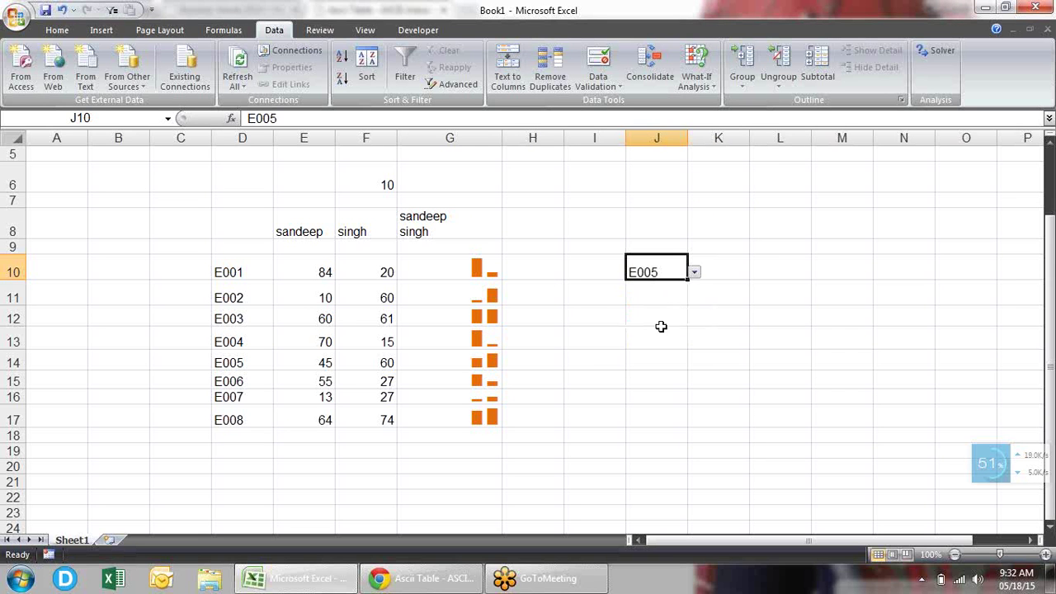
Step: Enter a VLOOKUP in K10 that finds J10's ID in the D10:G17 table
click(712, 273)
text(=vl)
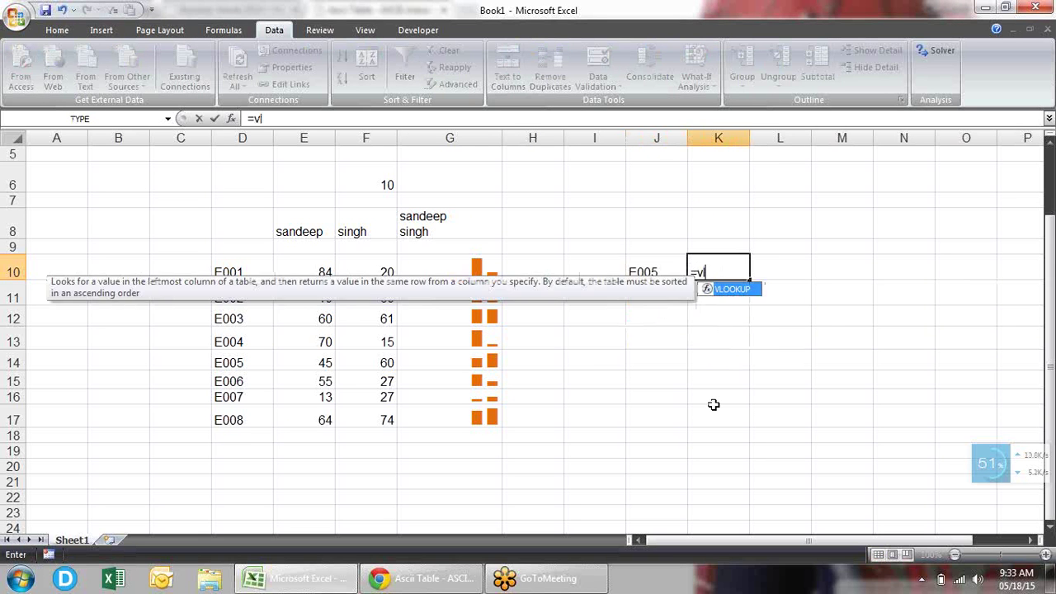
key(Tab)
key(Left)
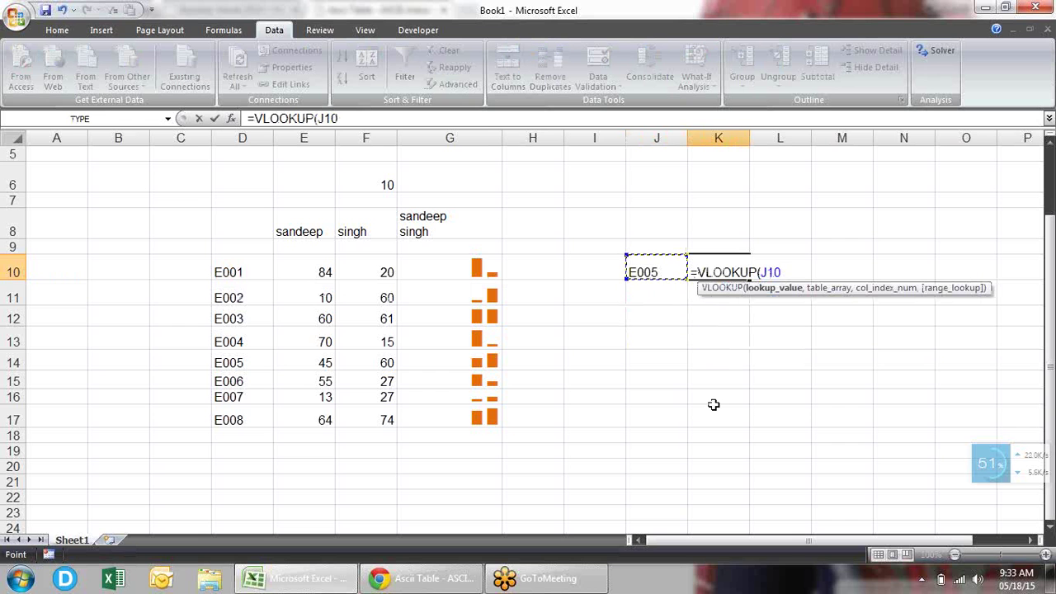
text(,)
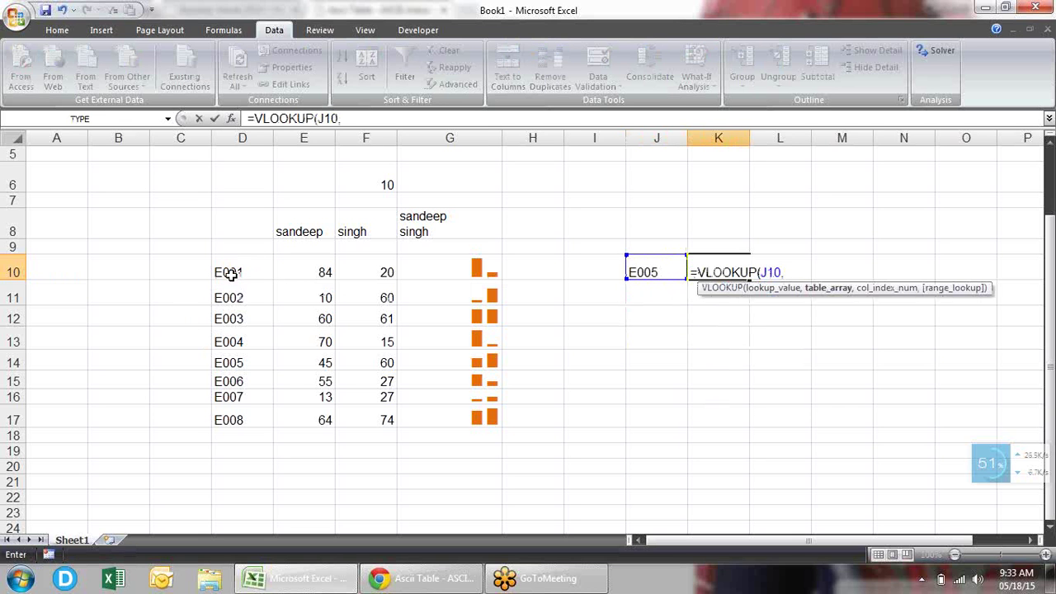
drag(227, 275, 426, 420)
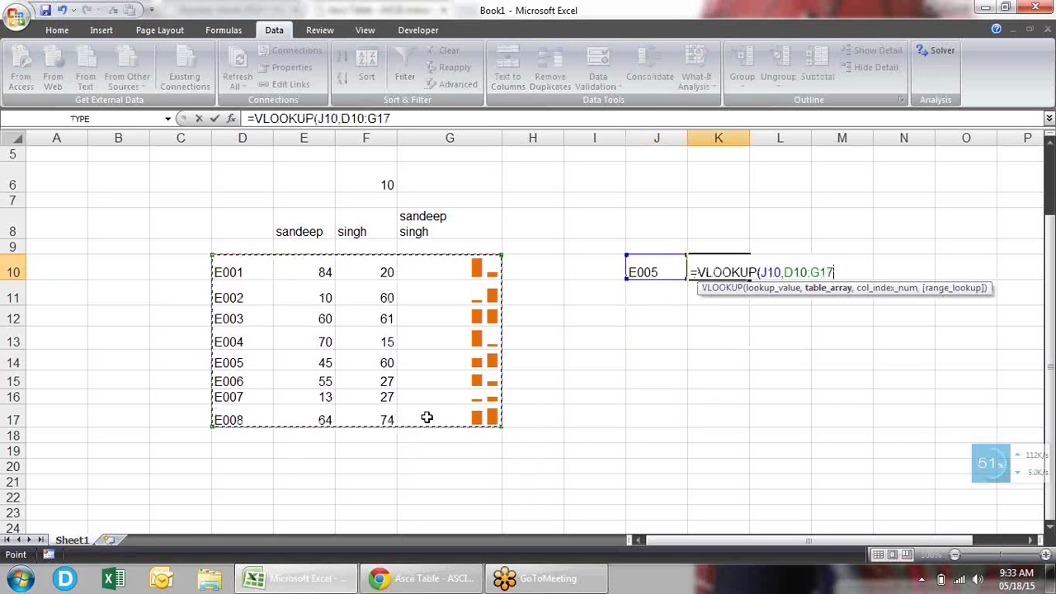
text(,4)
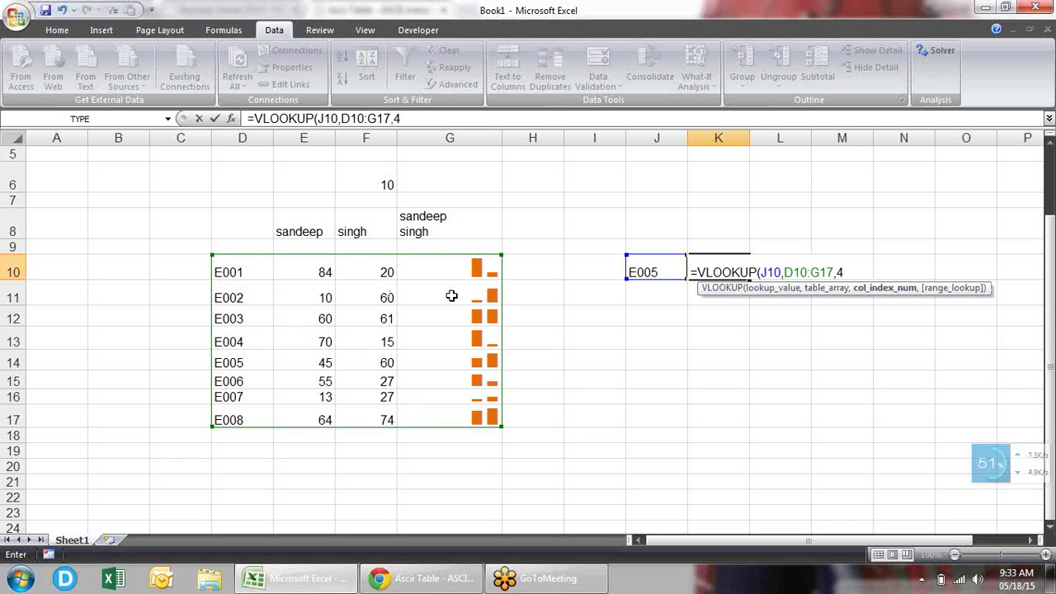
text(,)
text())
key(Return)
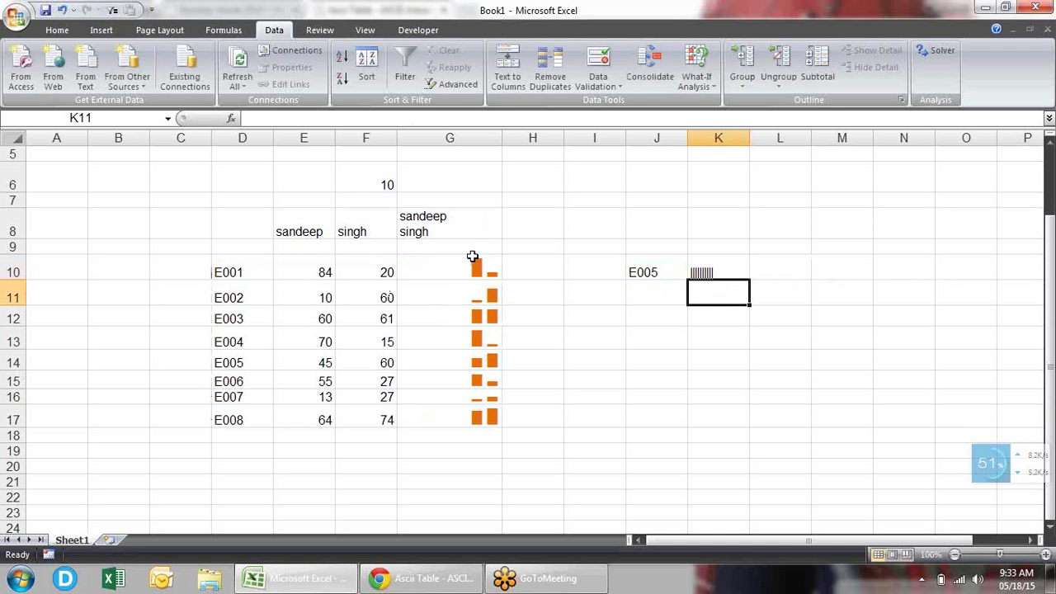
Step: Copy G10's bar-chart formatting onto K10 with Format Painter
click(470, 260)
click(54, 29)
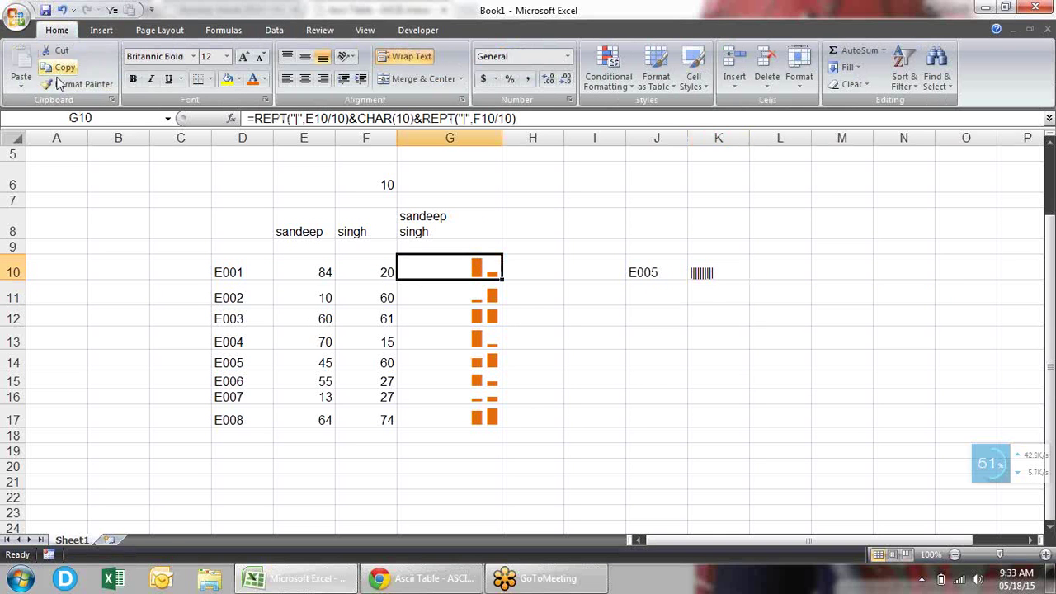
click(79, 83)
click(726, 278)
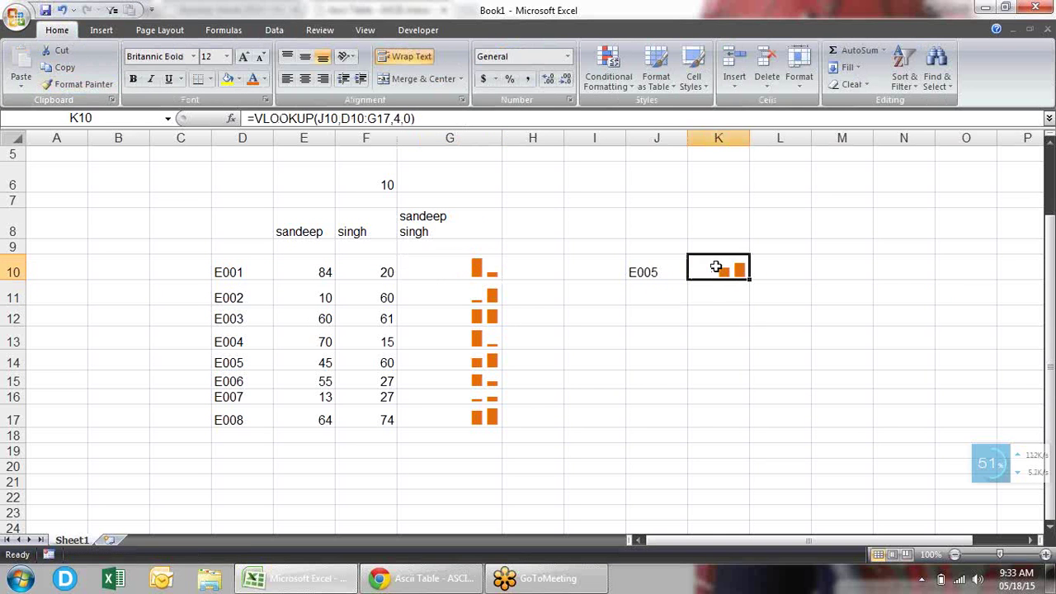
click(790, 373)
Step: Pick E004, E006, E007, E008 and finally E003 from the J10 dropdown
click(669, 273)
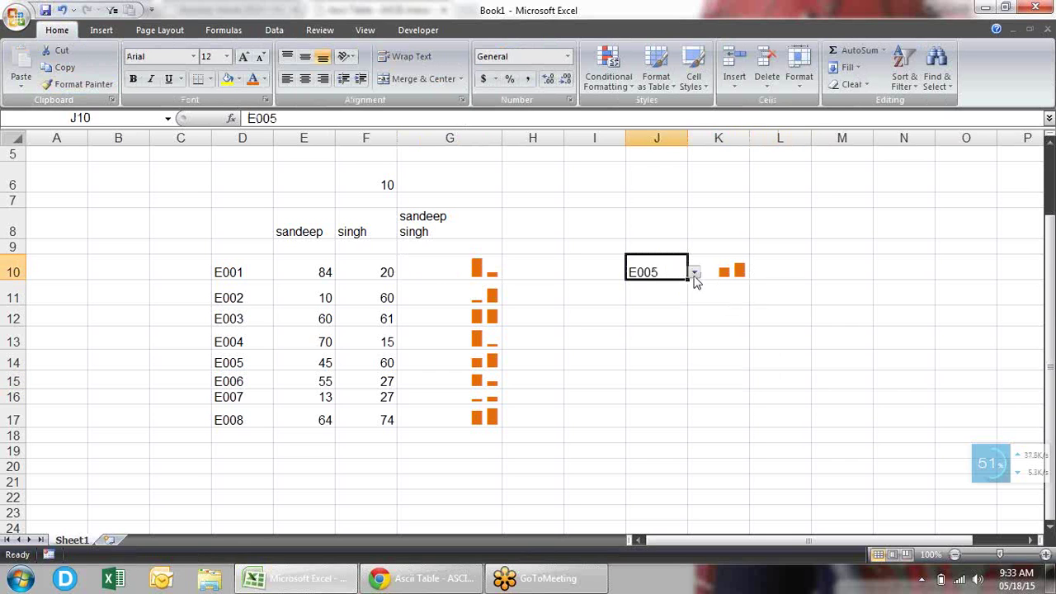
click(694, 272)
click(665, 312)
click(694, 276)
click(683, 336)
click(695, 273)
click(676, 352)
click(693, 275)
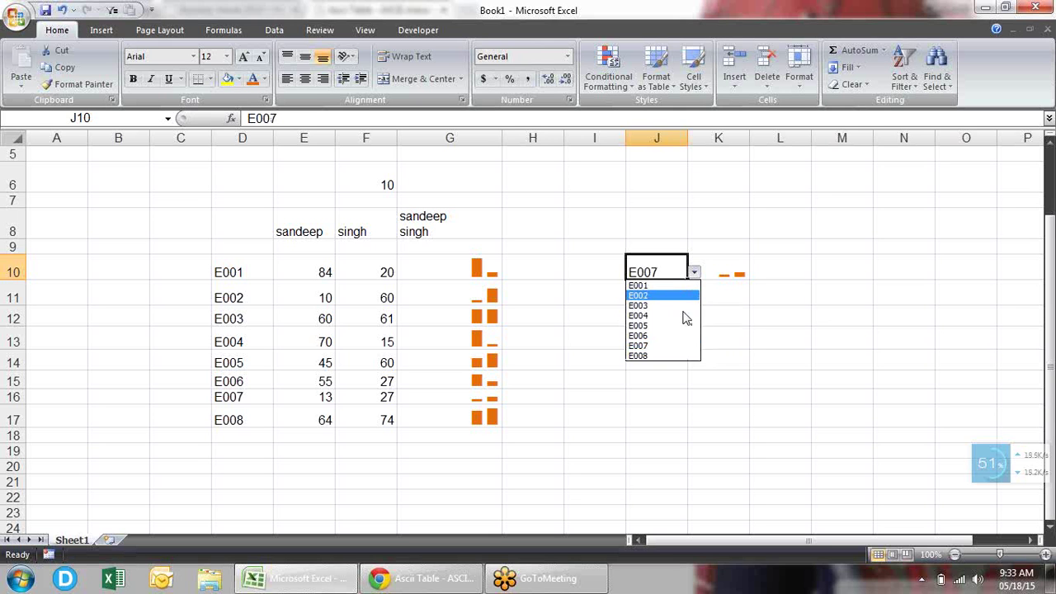
click(673, 356)
click(695, 275)
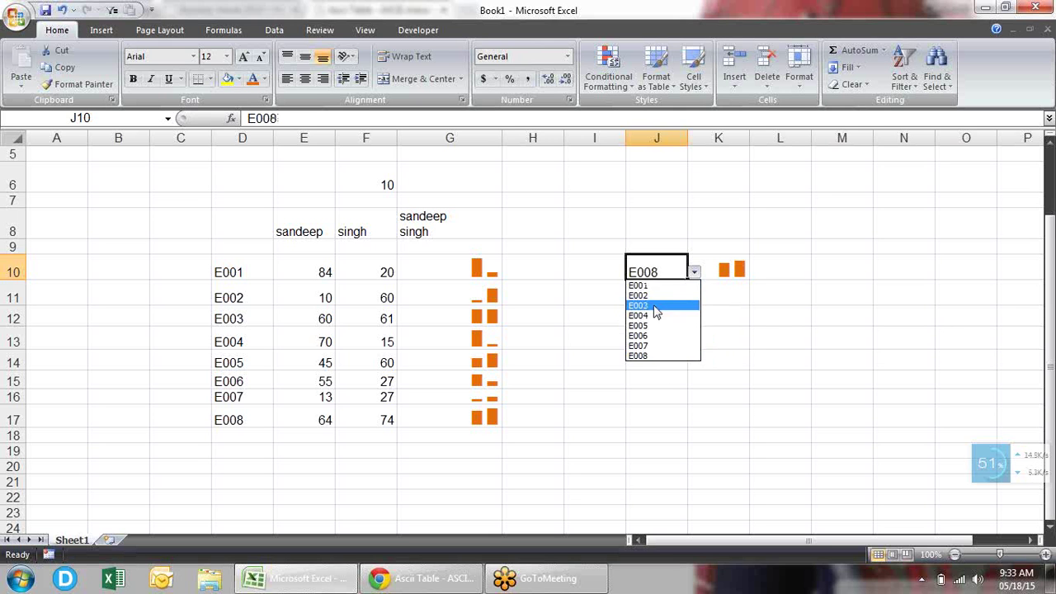
click(655, 307)
click(691, 302)
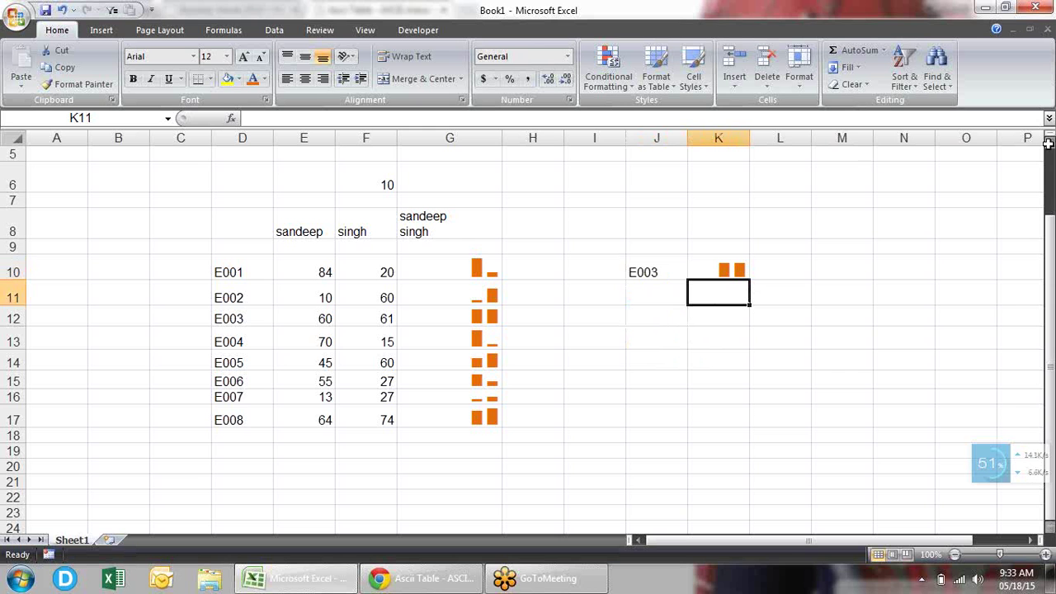
drag(1049, 240, 1046, 186)
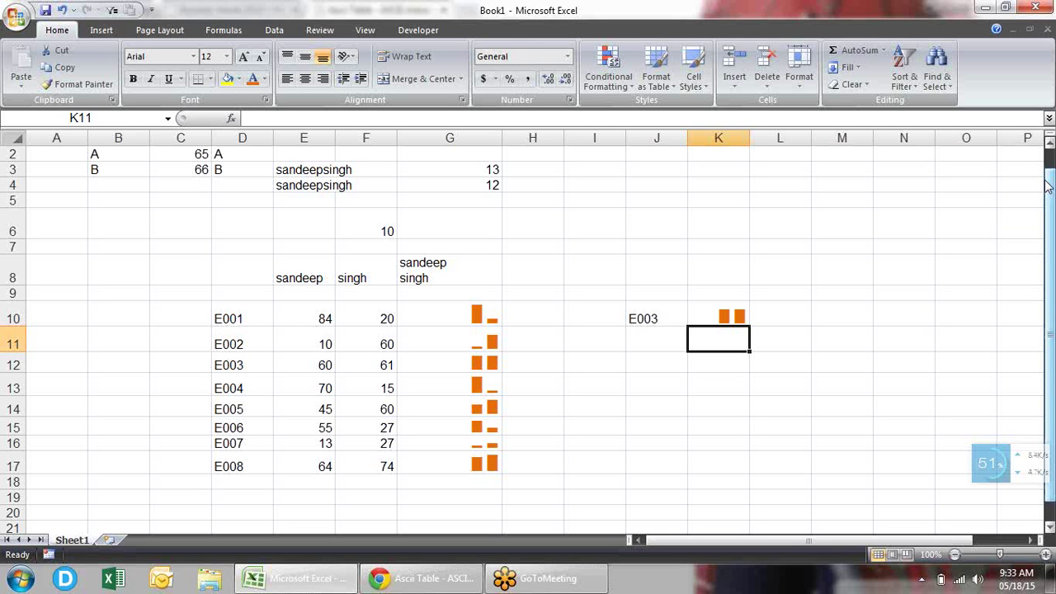
Step: Insert a new blank worksheet, Sheet2
drag(1052, 196, 1053, 184)
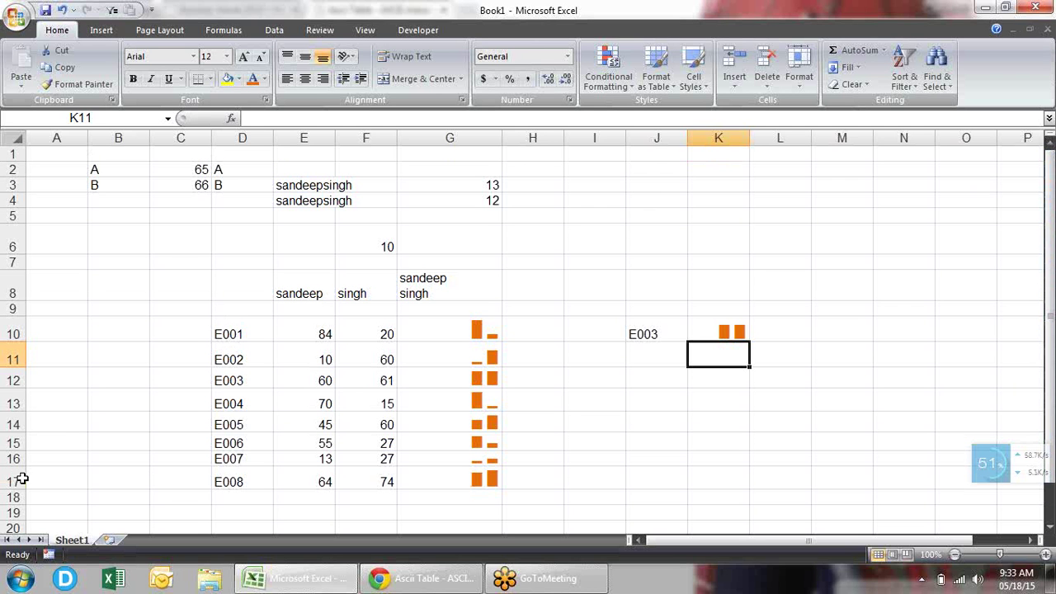
click(109, 540)
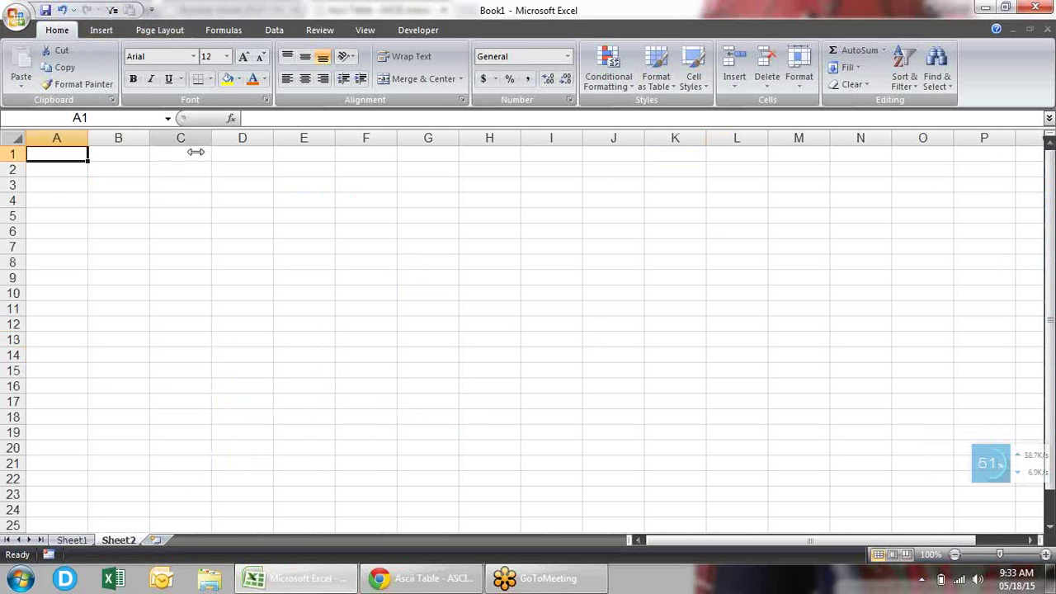
click(103, 33)
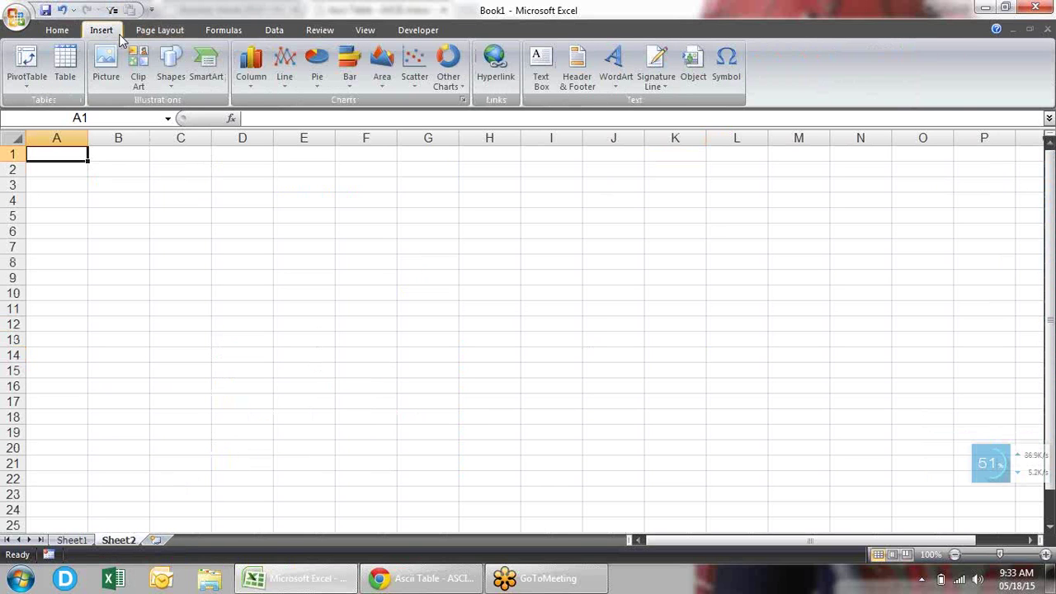
click(58, 32)
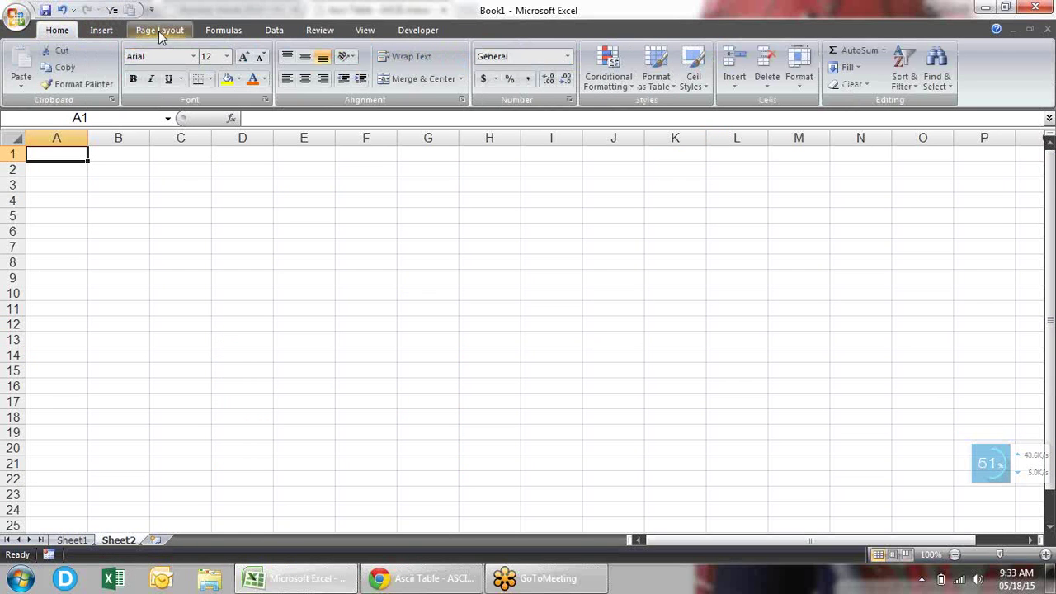
Step: Browse the Formulas Text function list, then return to Sheet1
click(239, 30)
click(215, 70)
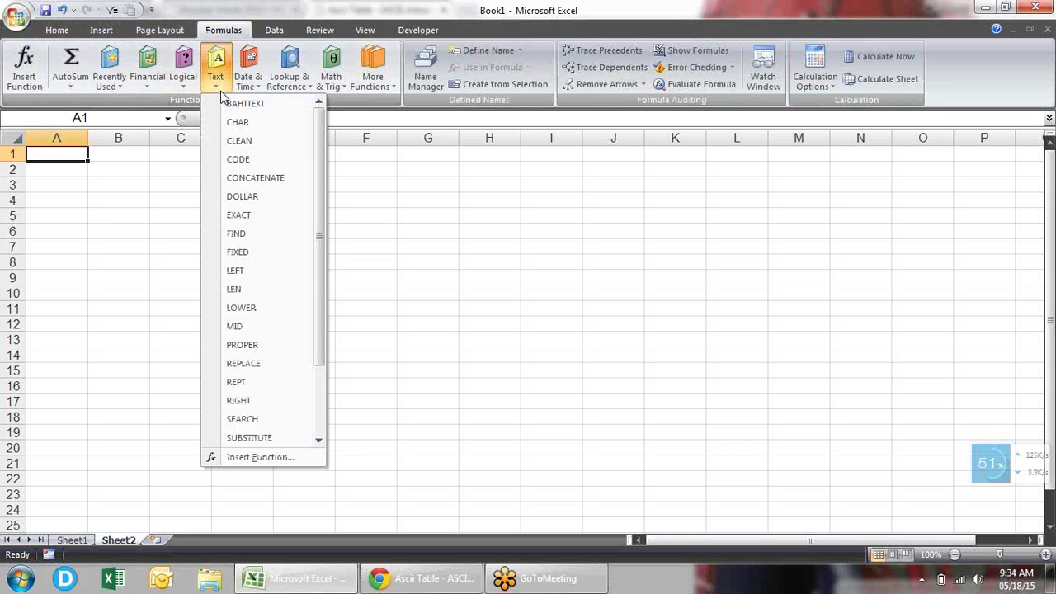
click(366, 191)
click(125, 171)
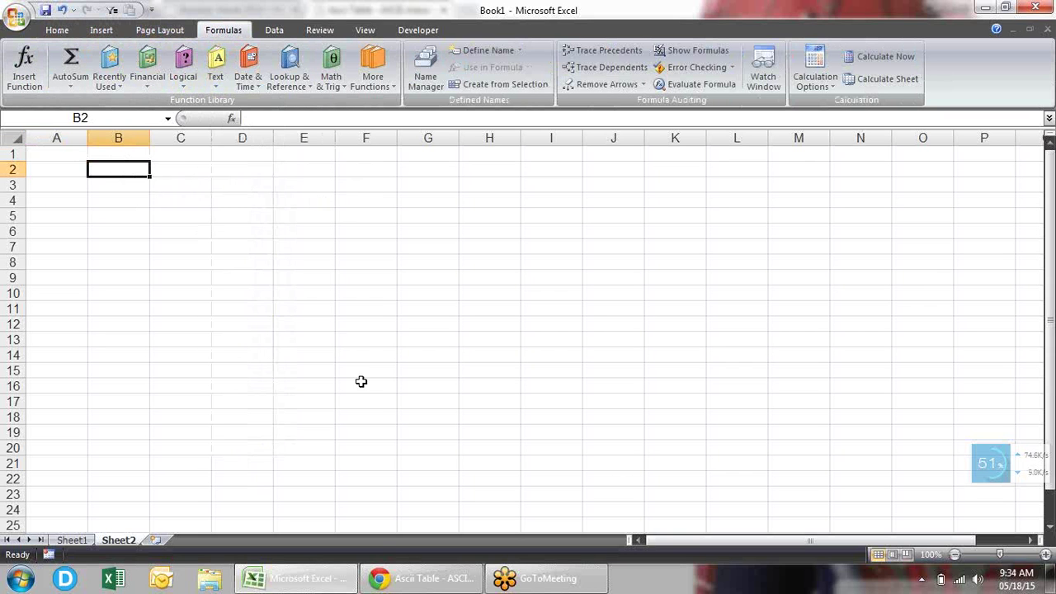
click(390, 445)
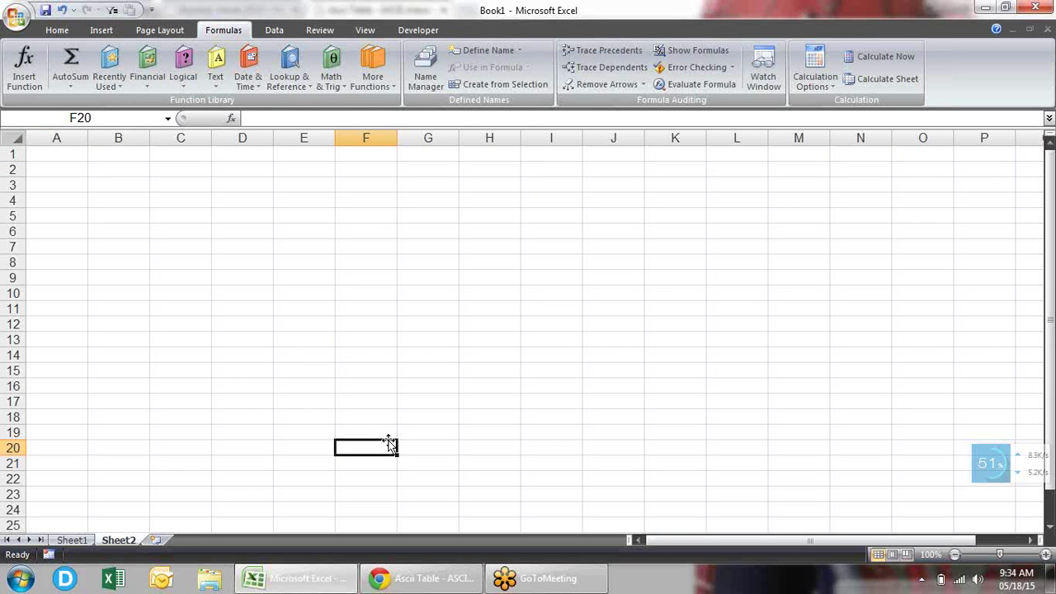
click(83, 540)
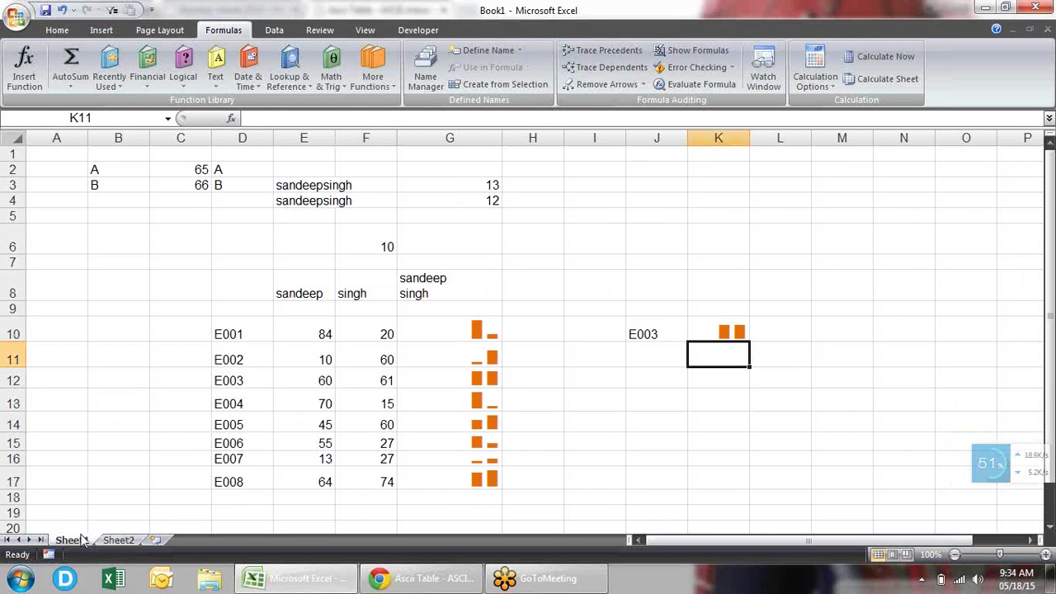
Step: Enter =CLEAN(E3) in H3 to clean the name text
click(314, 204)
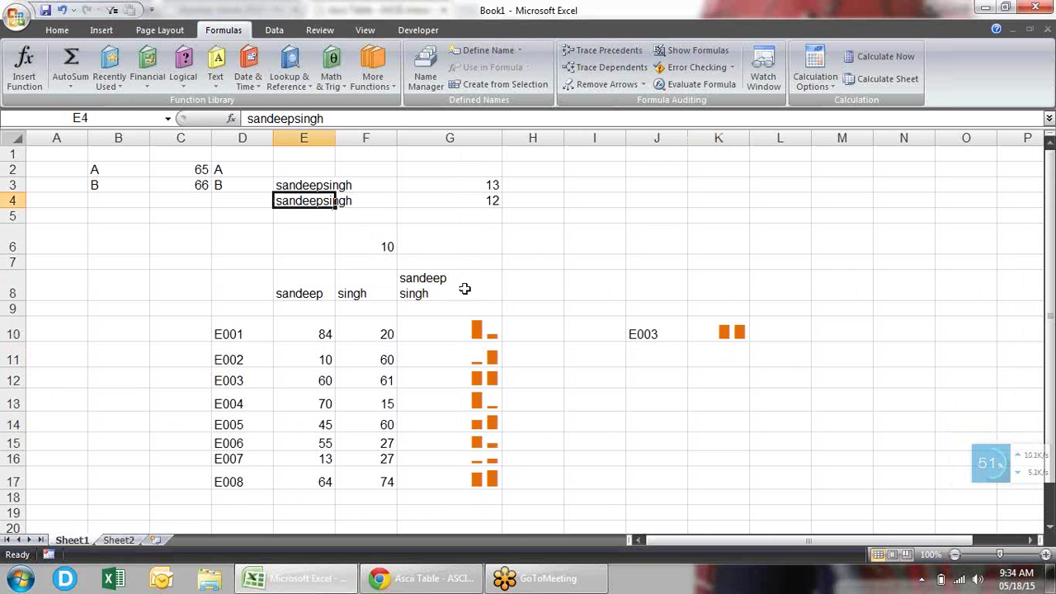
click(328, 186)
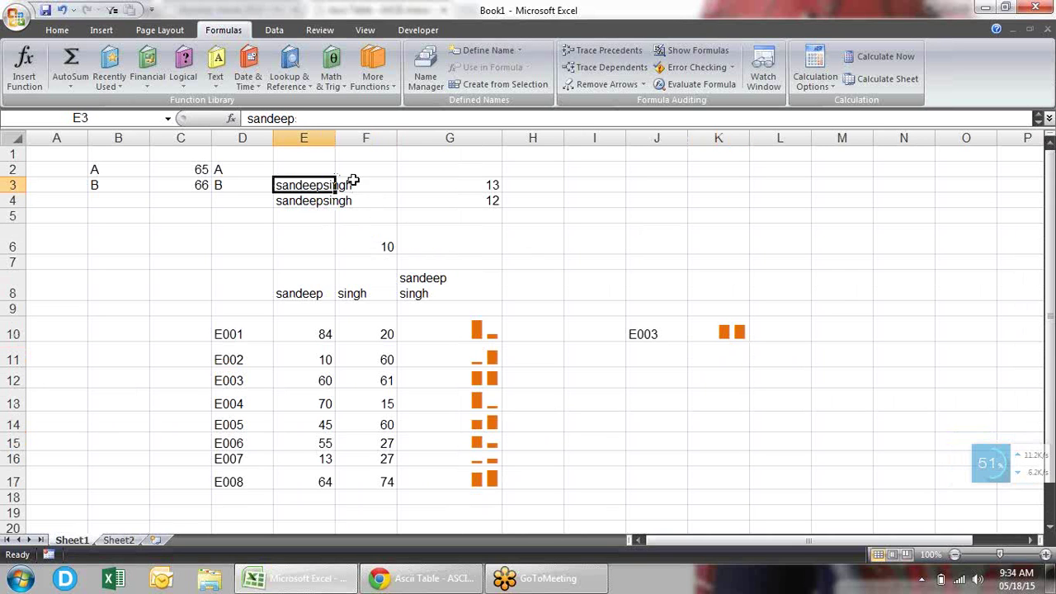
click(524, 185)
text(=)
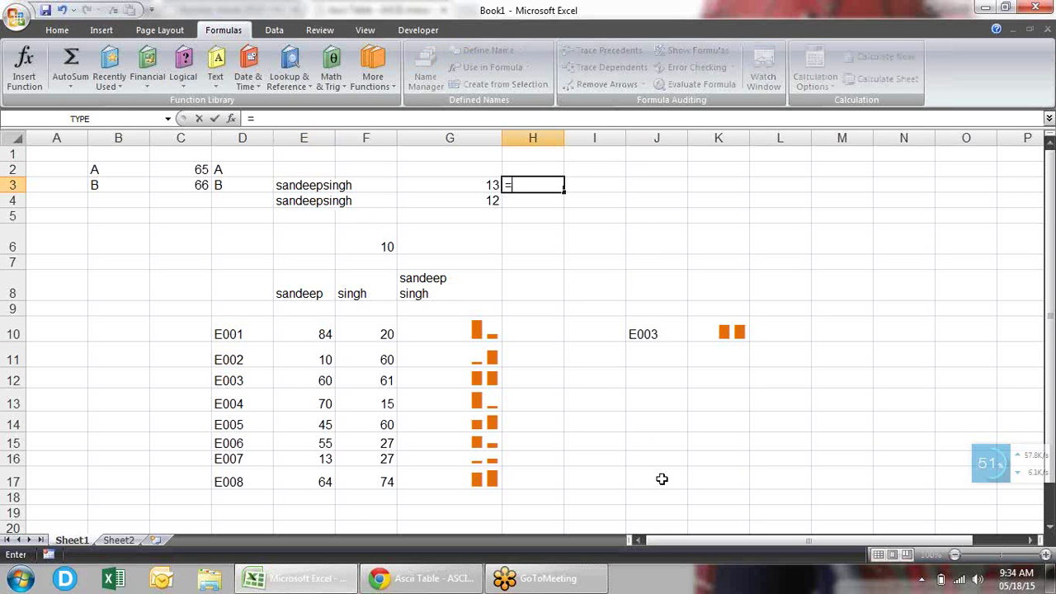
text(CLEAN()
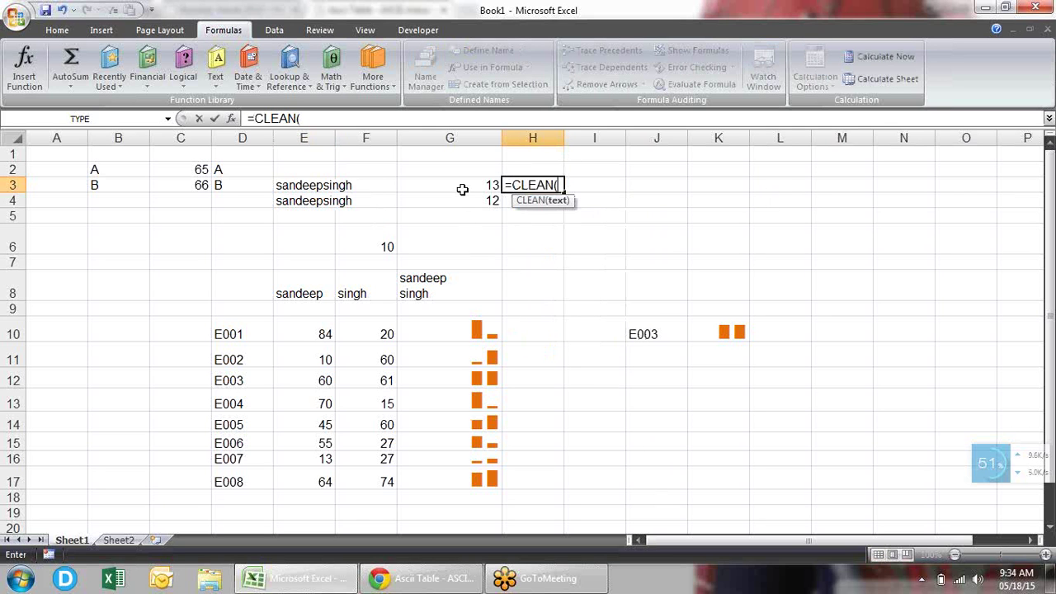
click(307, 185)
key(Return)
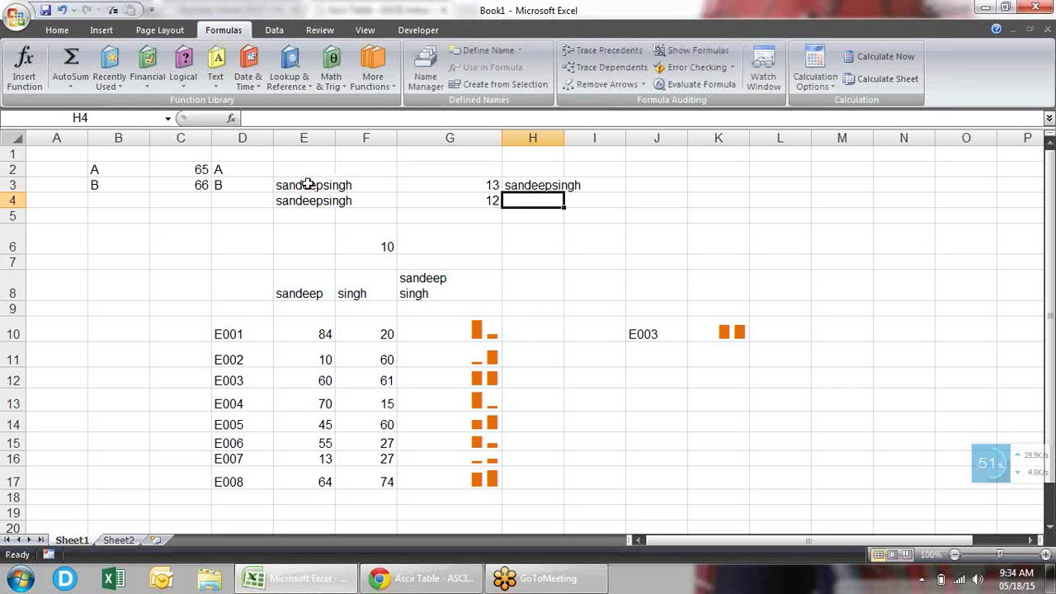
Step: Enter =LEN(H3) in I3, giving a length of 12
key(Up)
key(Right)
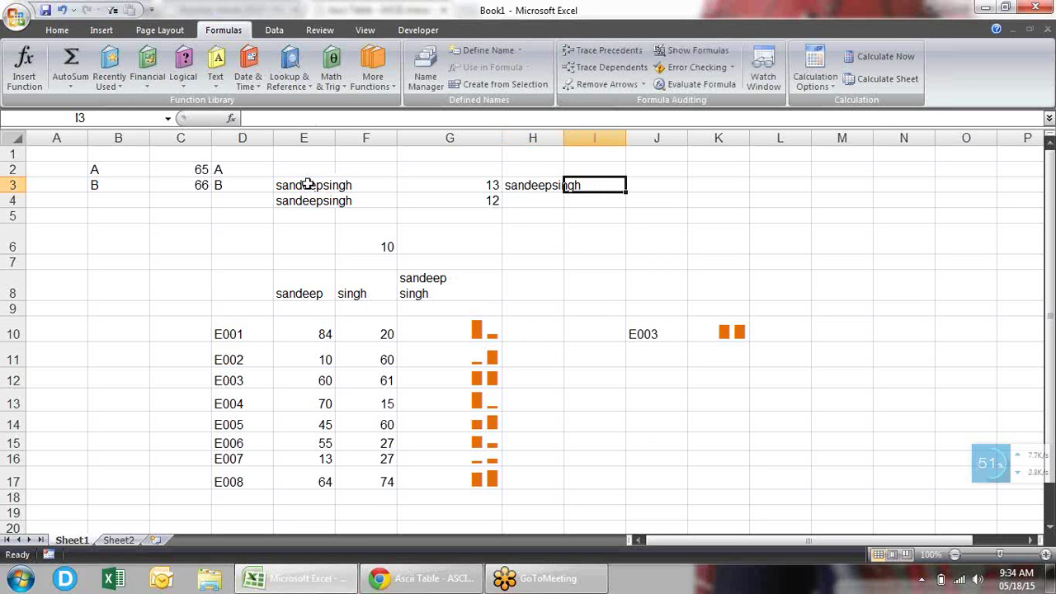
text(=LEN()
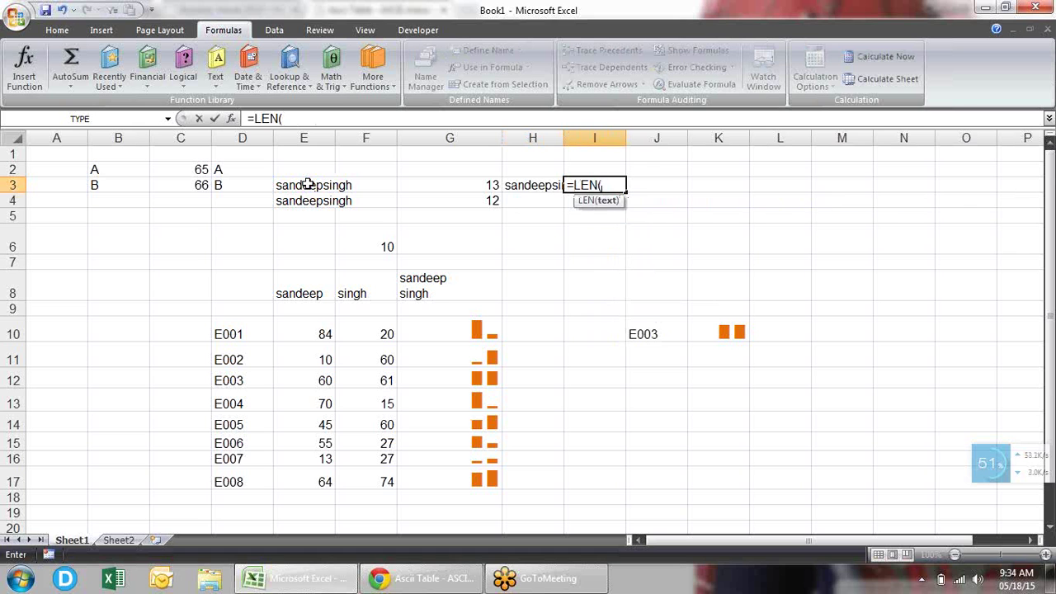
key(Left)
key(Return)
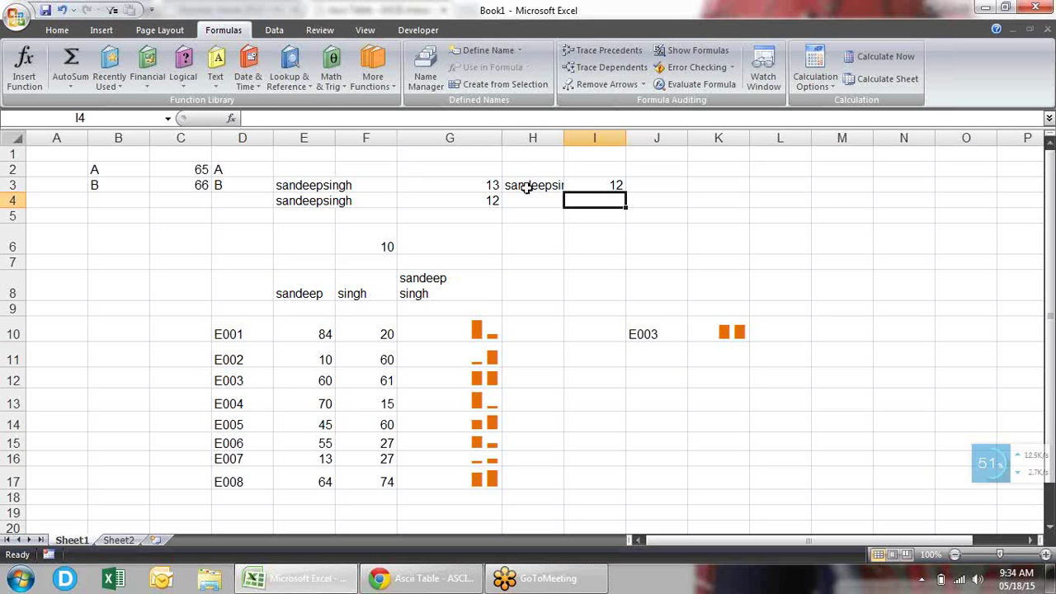
click(526, 187)
click(274, 30)
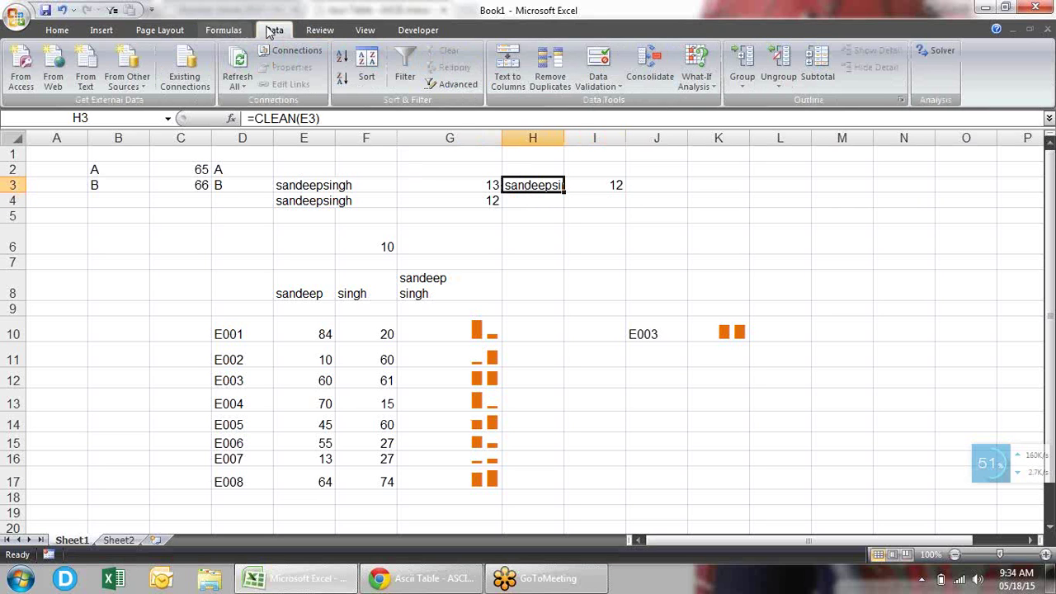
click(70, 31)
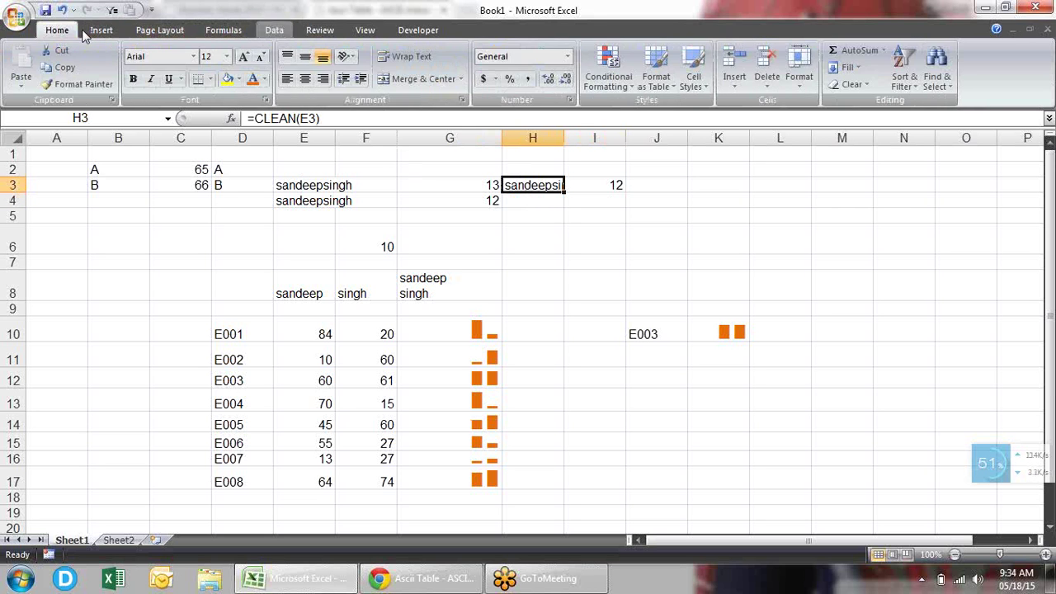
click(409, 56)
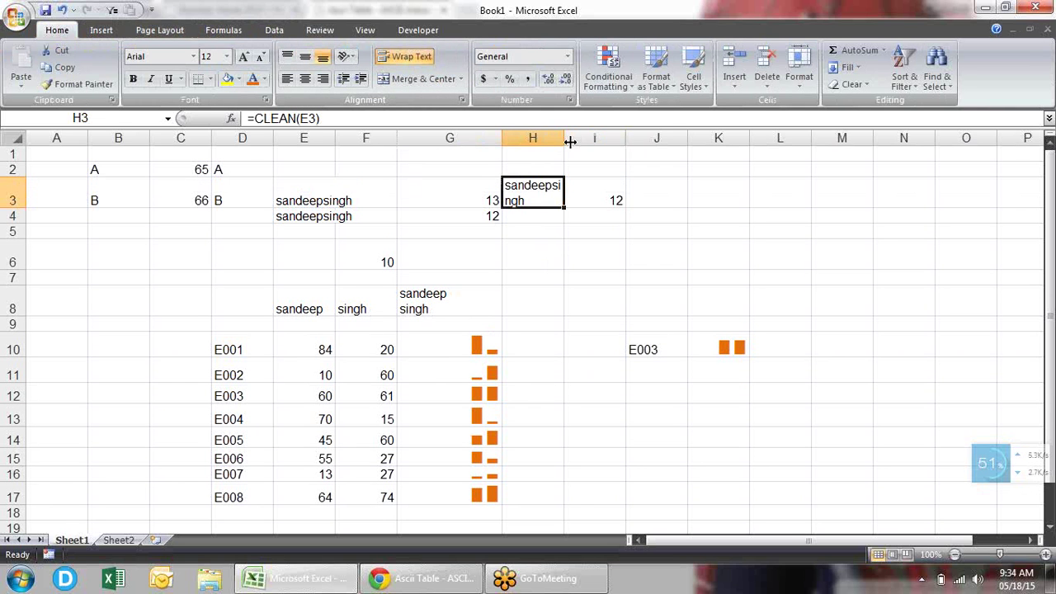
drag(564, 142, 623, 142)
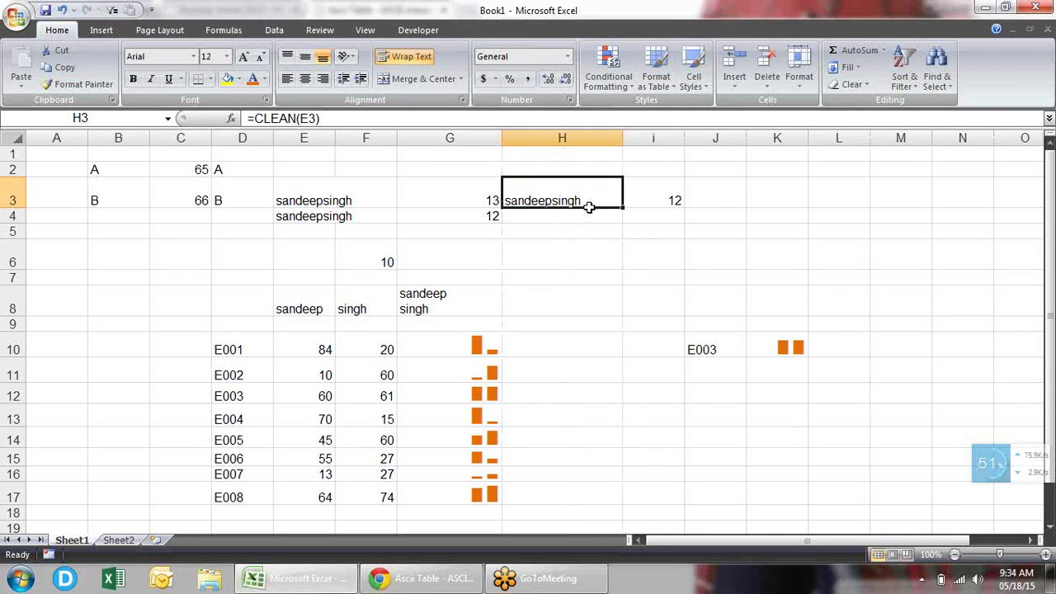
click(609, 225)
click(585, 192)
double_click(586, 194)
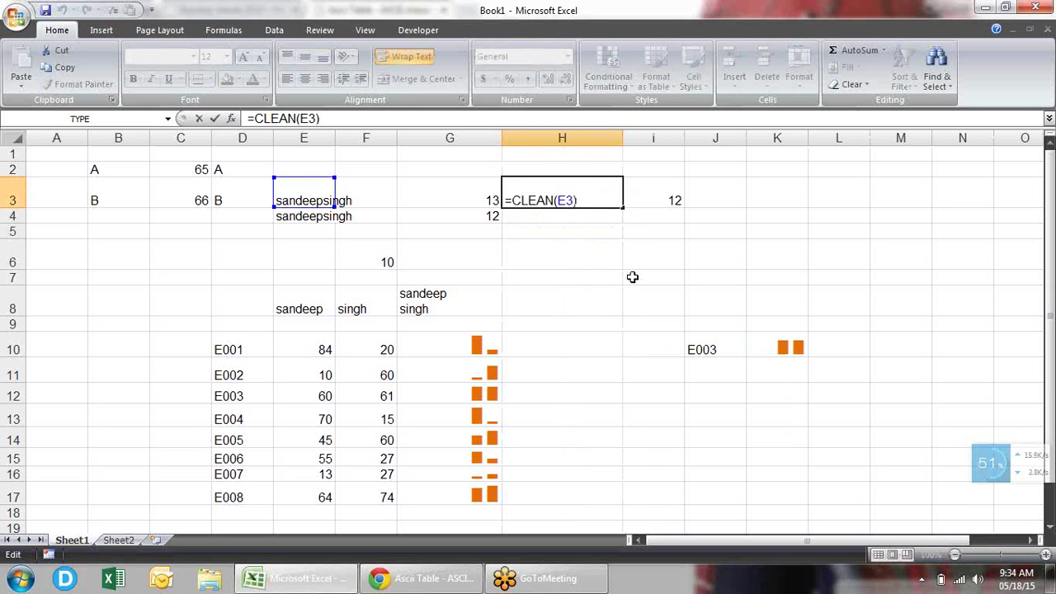
key(Escape)
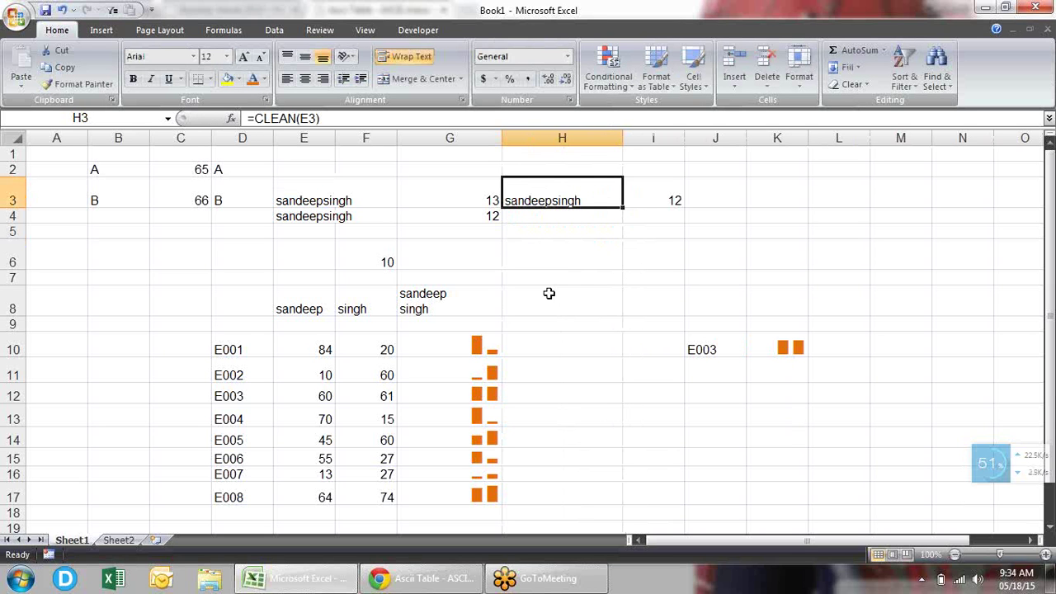
click(575, 259)
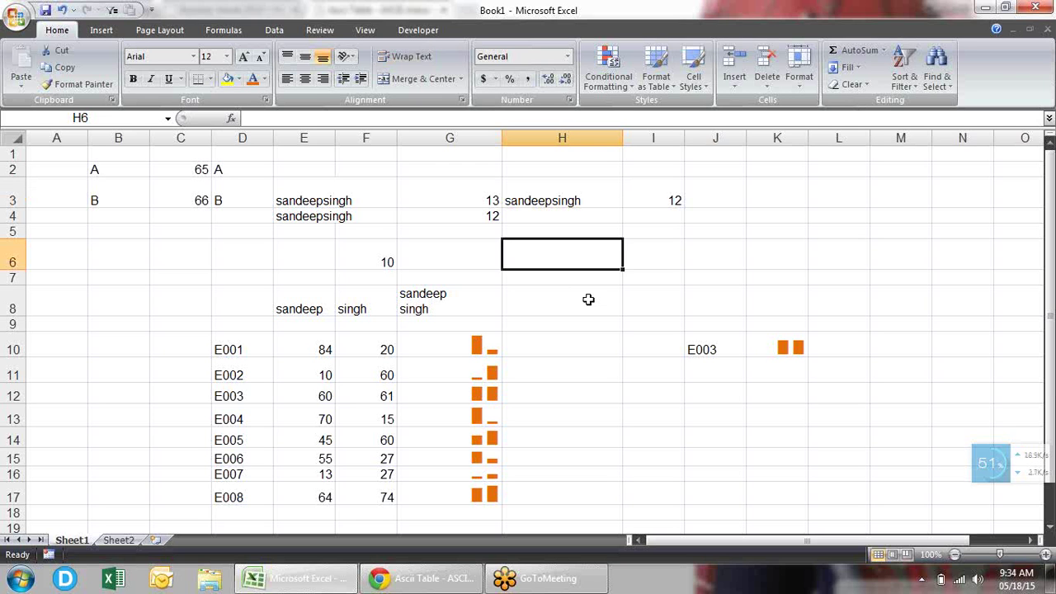
click(588, 299)
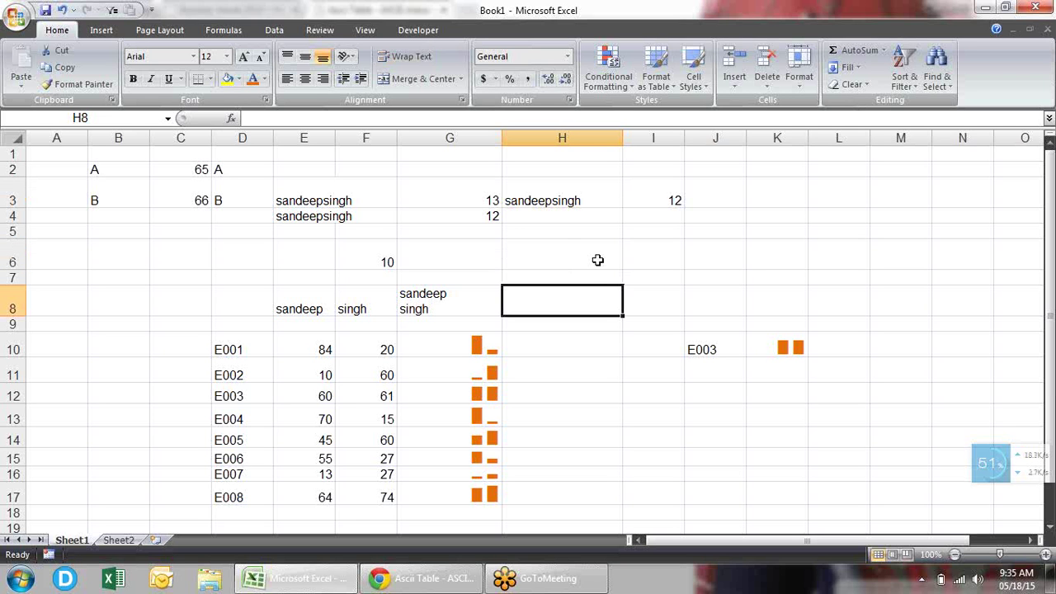
click(320, 233)
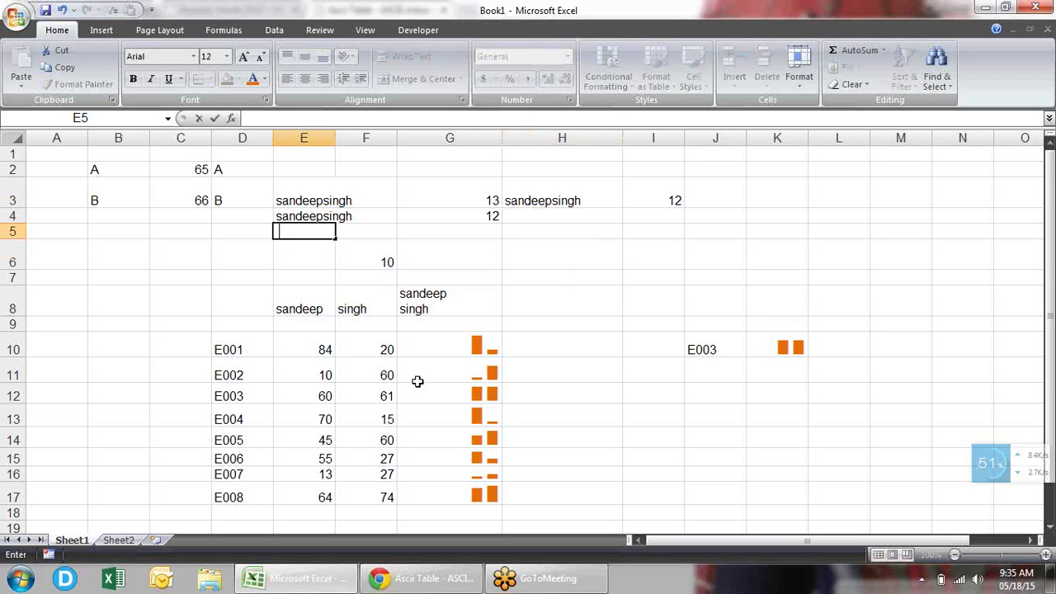
text(sin)
key(BackSpace)
key(BackSpace)
text(andeep)
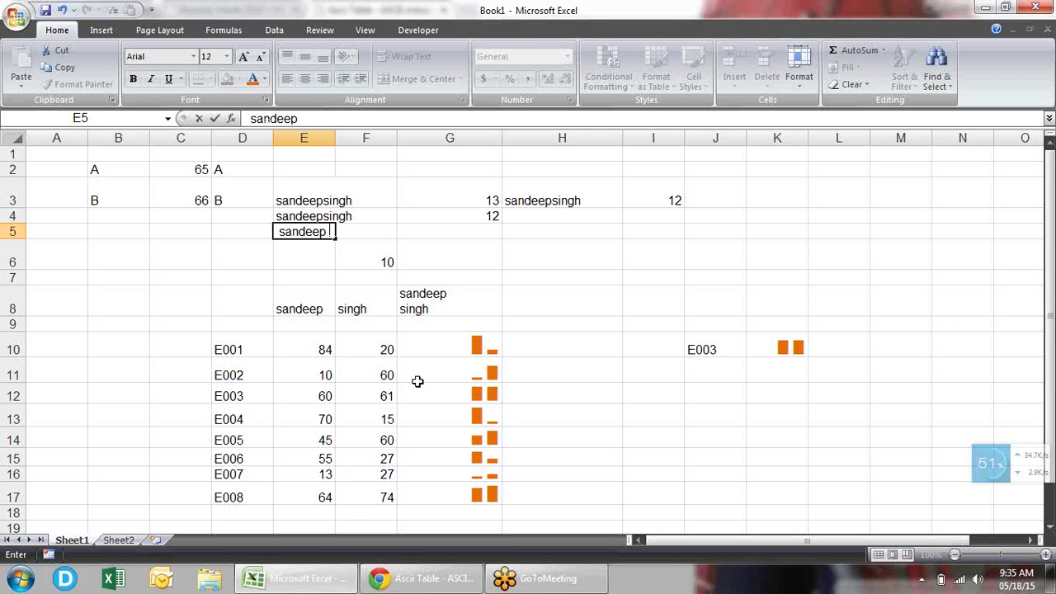
text( singh)
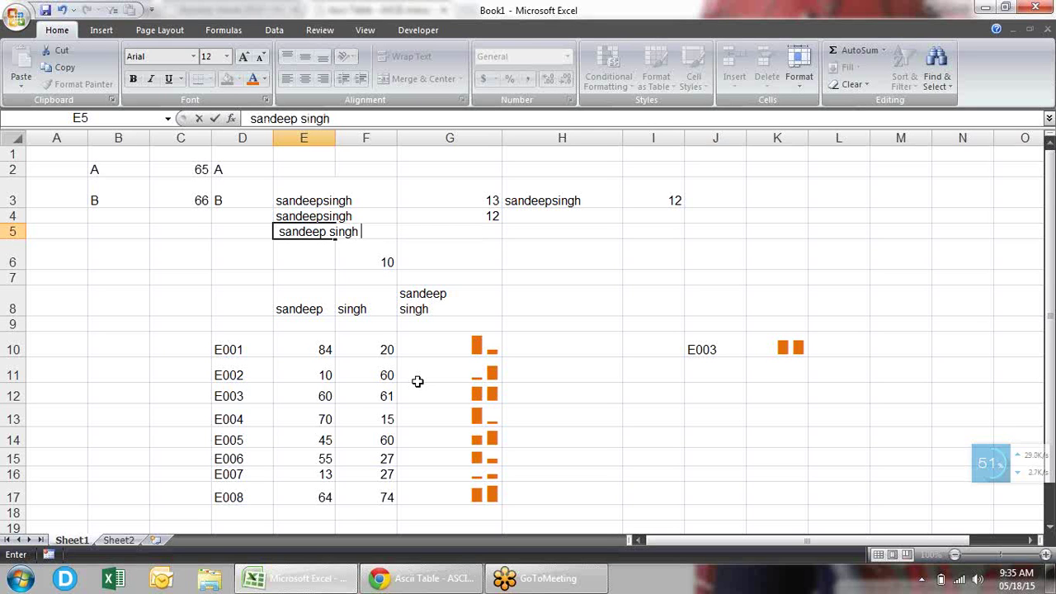
key(Return)
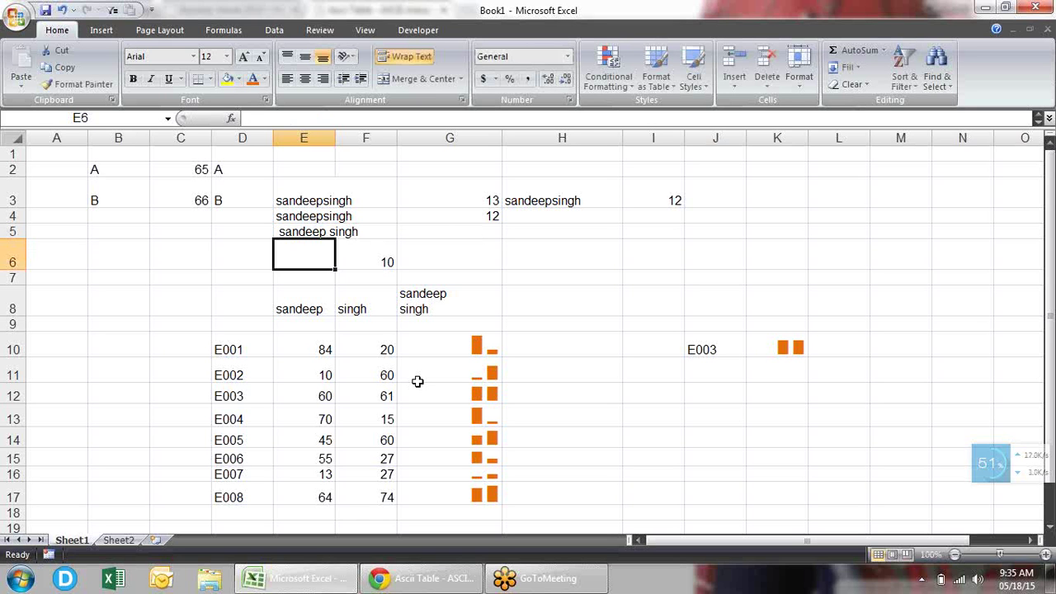
Step: Fill the LEN formula down into G5 and clear the CODE formula from F6
key(Up)
key(Right)
key(Right)
key(Right)
key(Left)
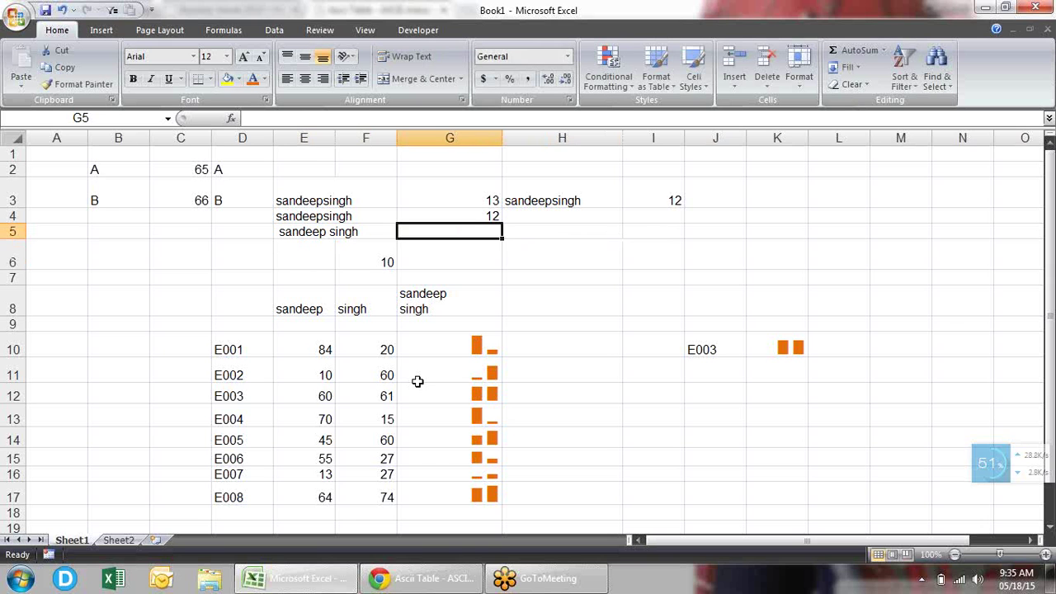
key(ctrl+d)
key(Down)
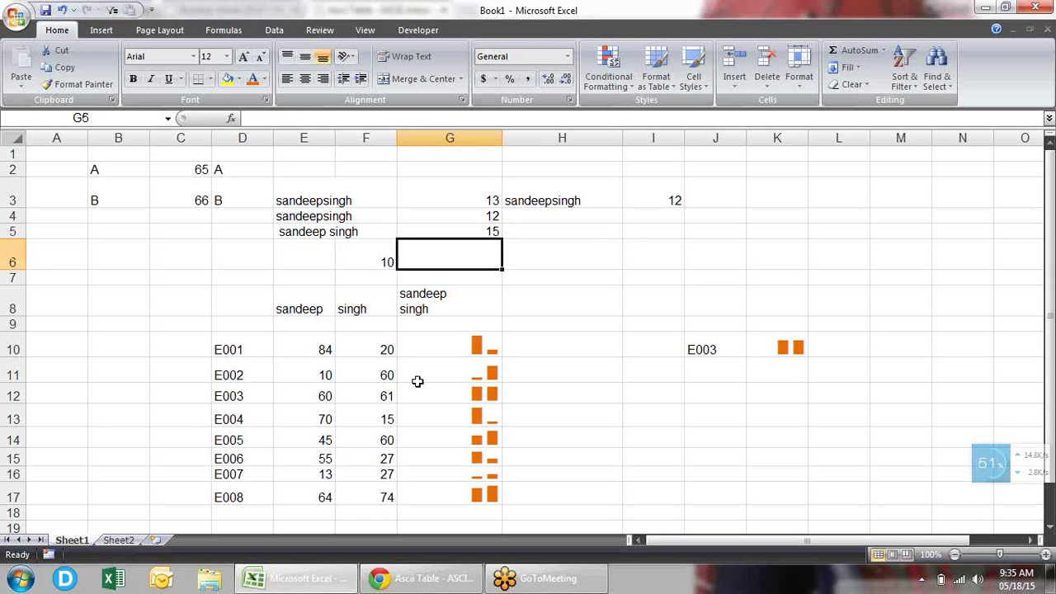
key(Left)
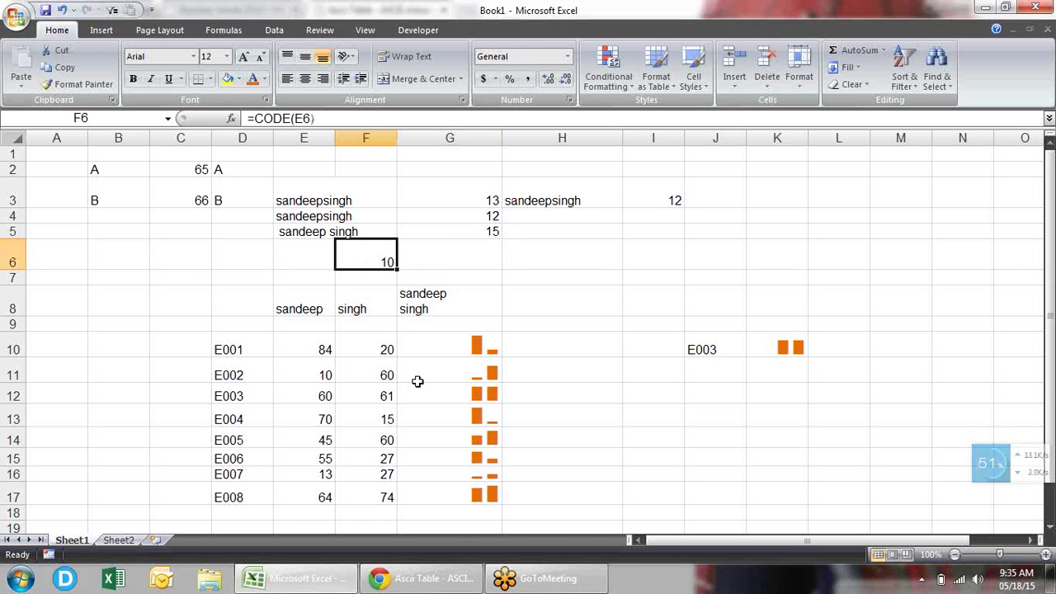
key(Delete)
Step: Enter =TRIM(E5) in E6 and fill LEN into G6, showing 13 versus 15
key(Left)
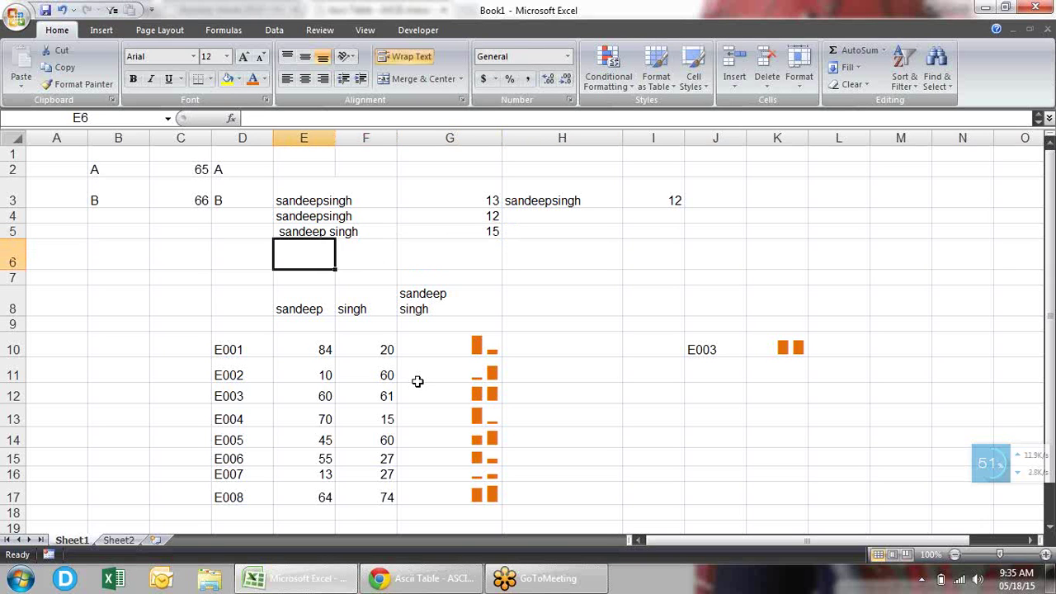
text(=tr)
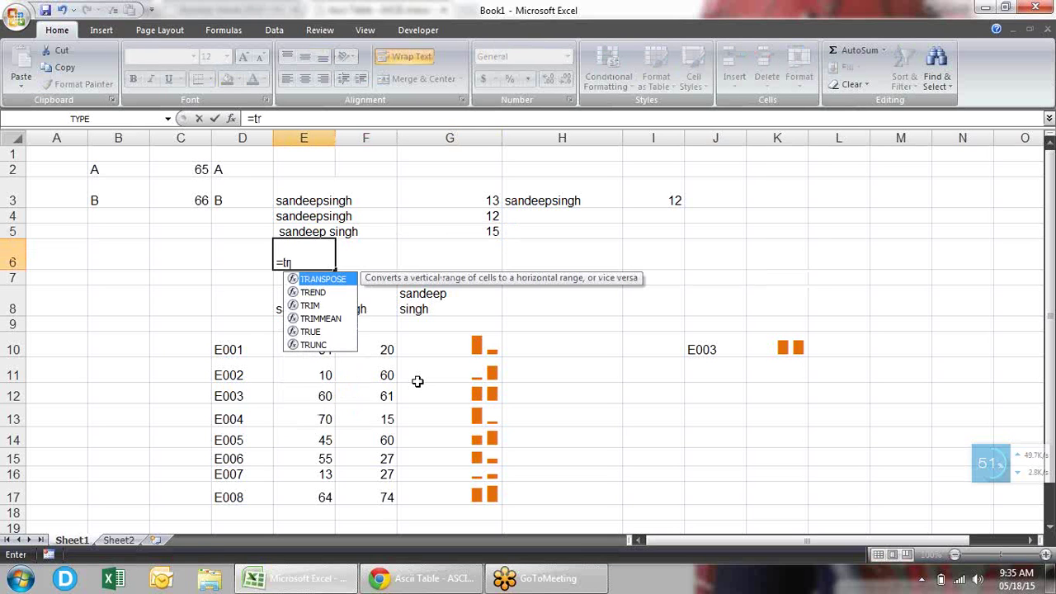
key(Down)
key(Down)
key(Tab)
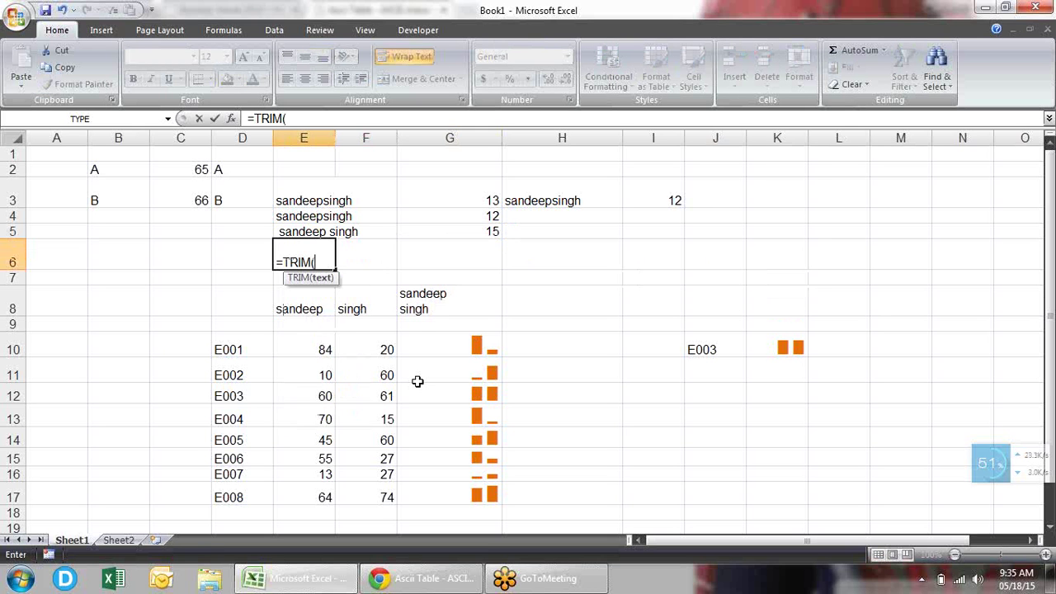
key(Up)
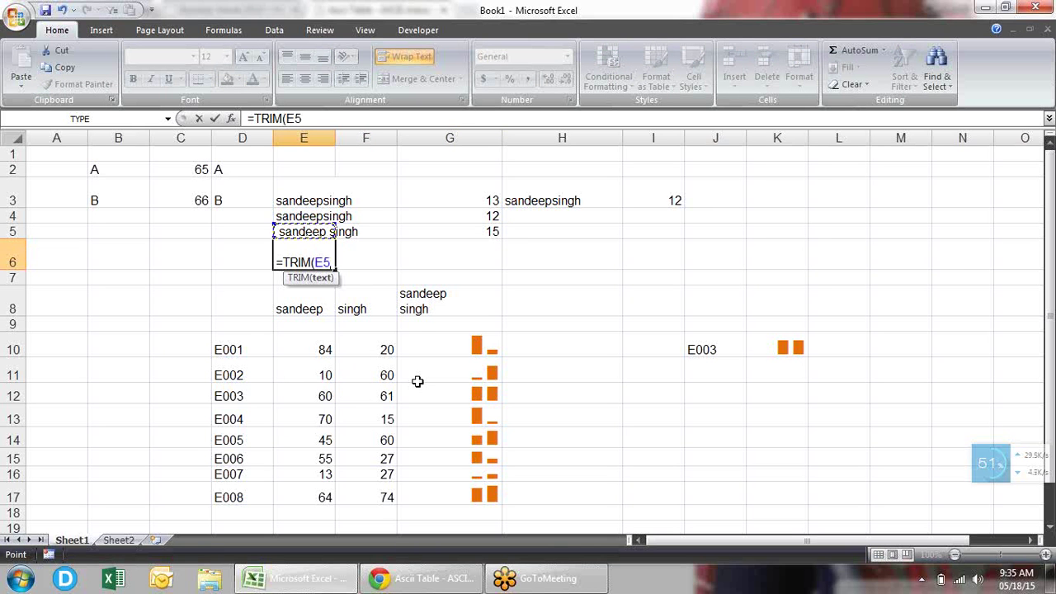
key(Return)
key(Up)
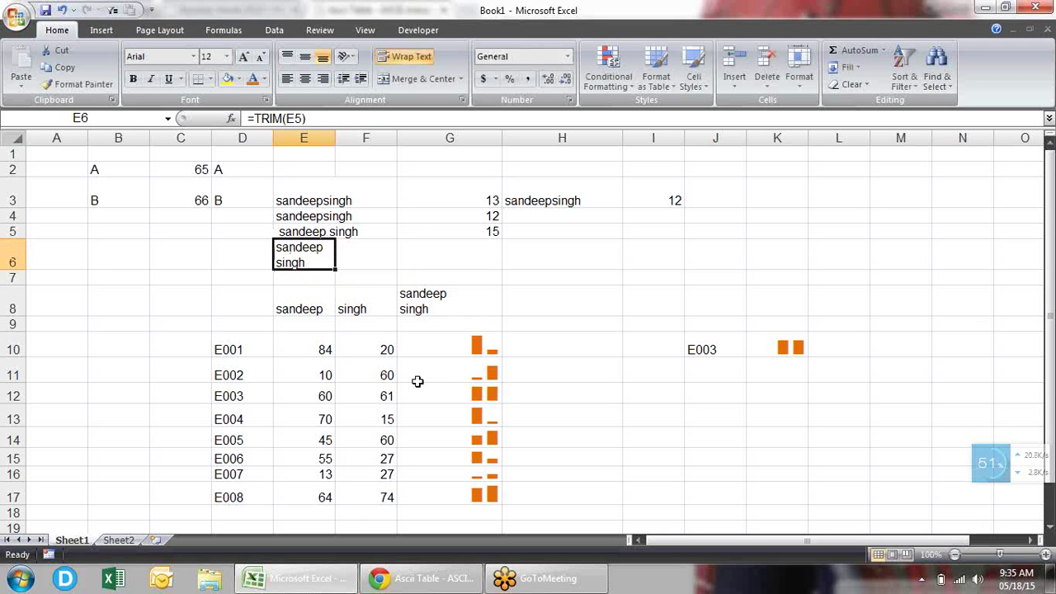
key(Right)
key(Right)
key(ctrl+d)
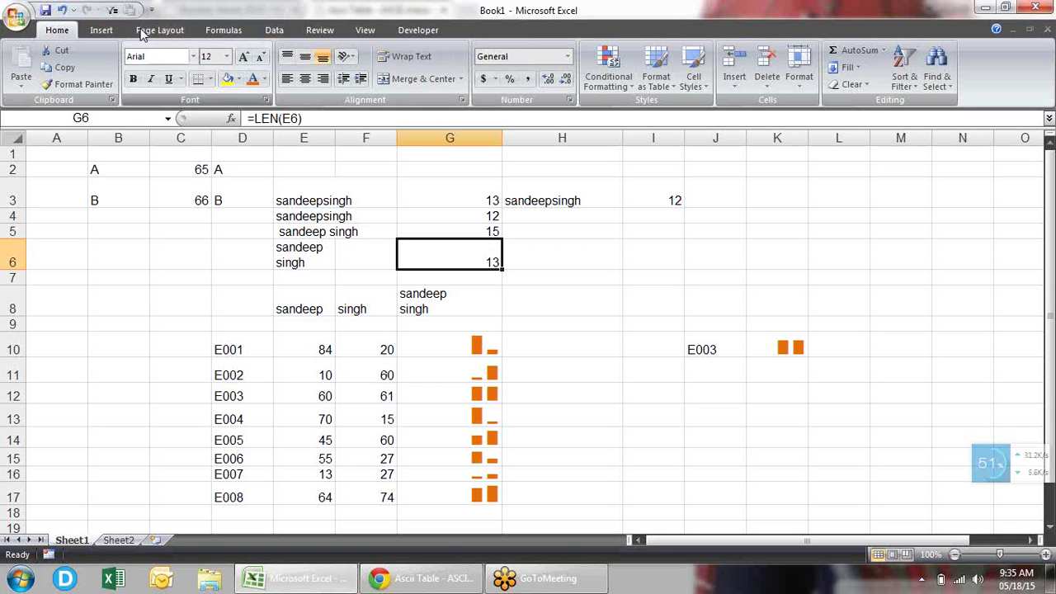
Step: Browse the Text function list and inspect G8's line-break join formula
click(101, 30)
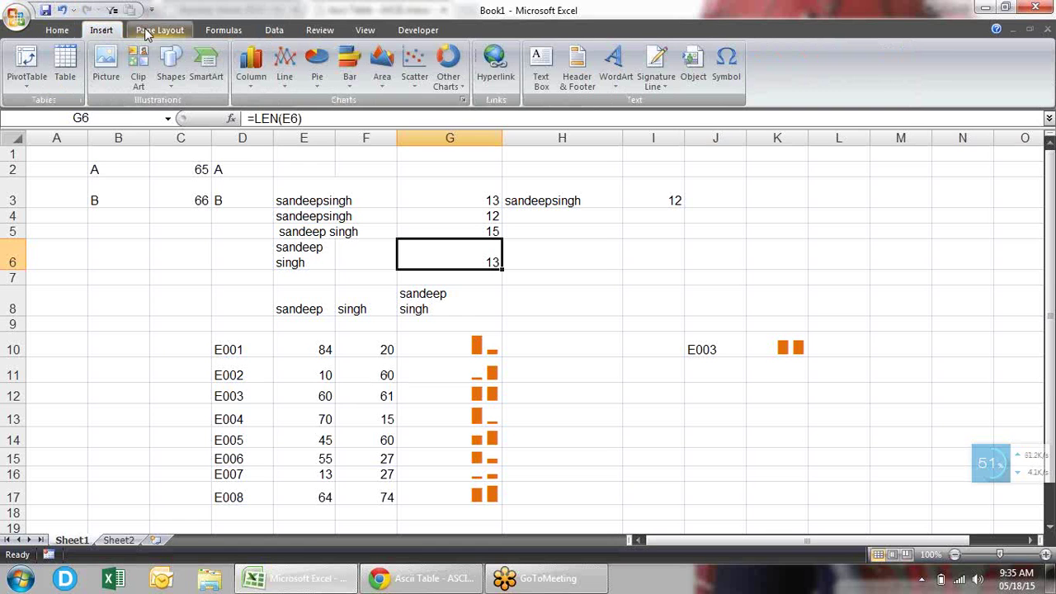
click(223, 30)
click(210, 82)
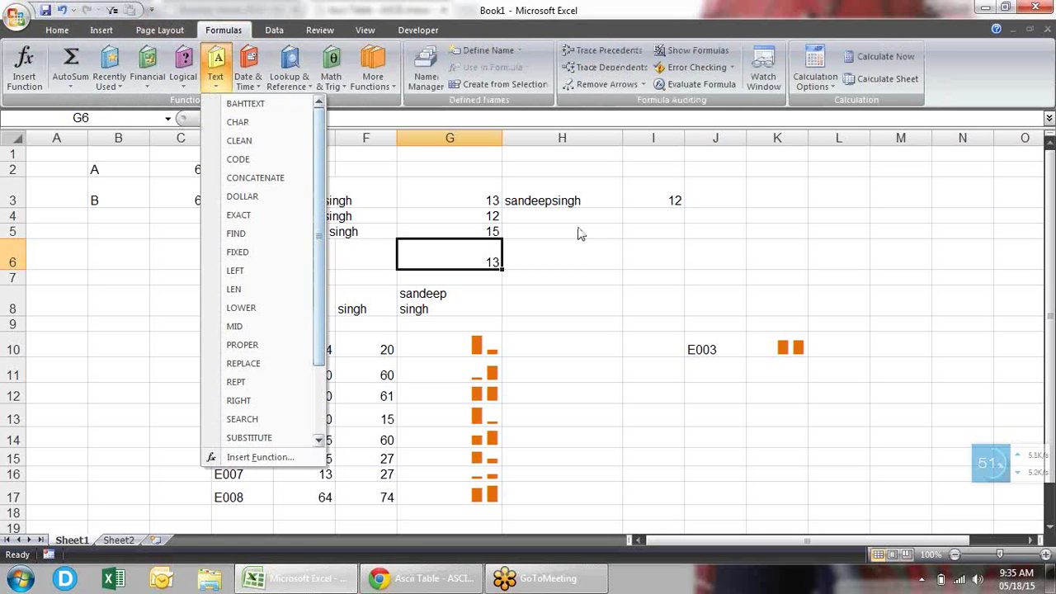
click(664, 245)
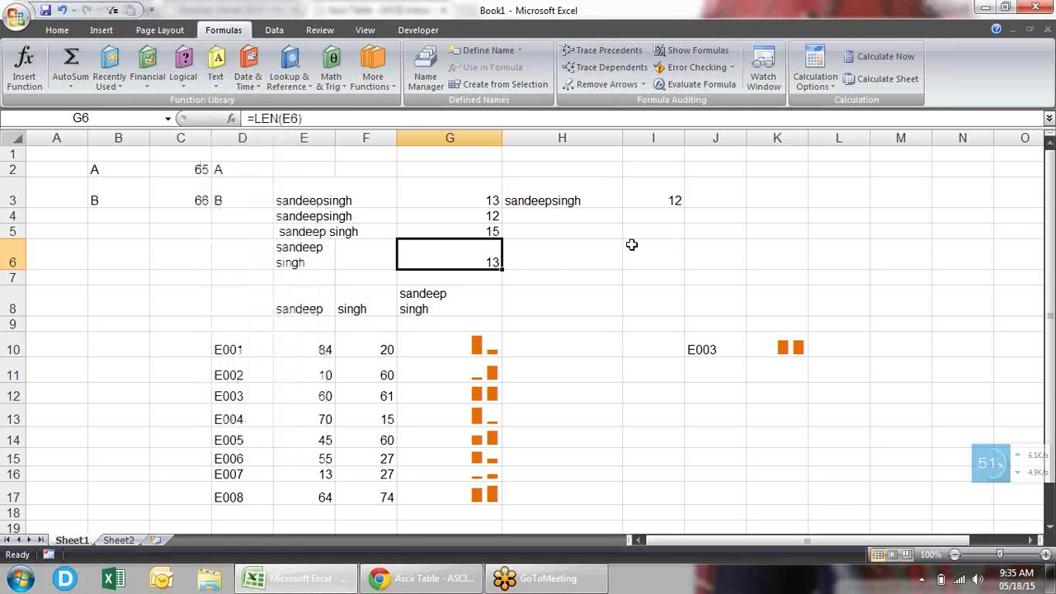
click(399, 309)
double_click(447, 296)
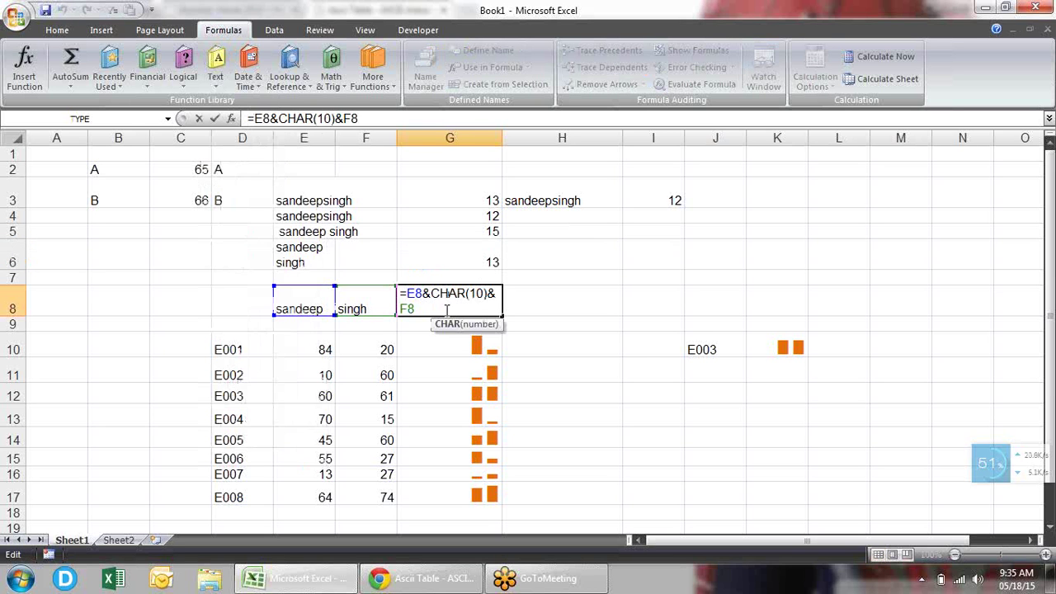
key(ctrl+Return)
click(582, 296)
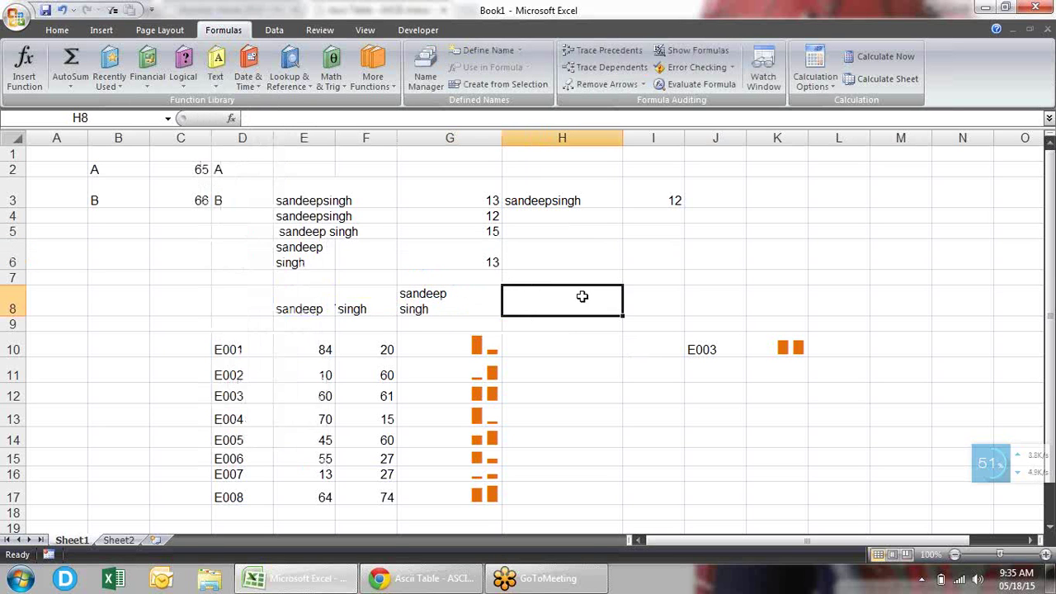
text(=co)
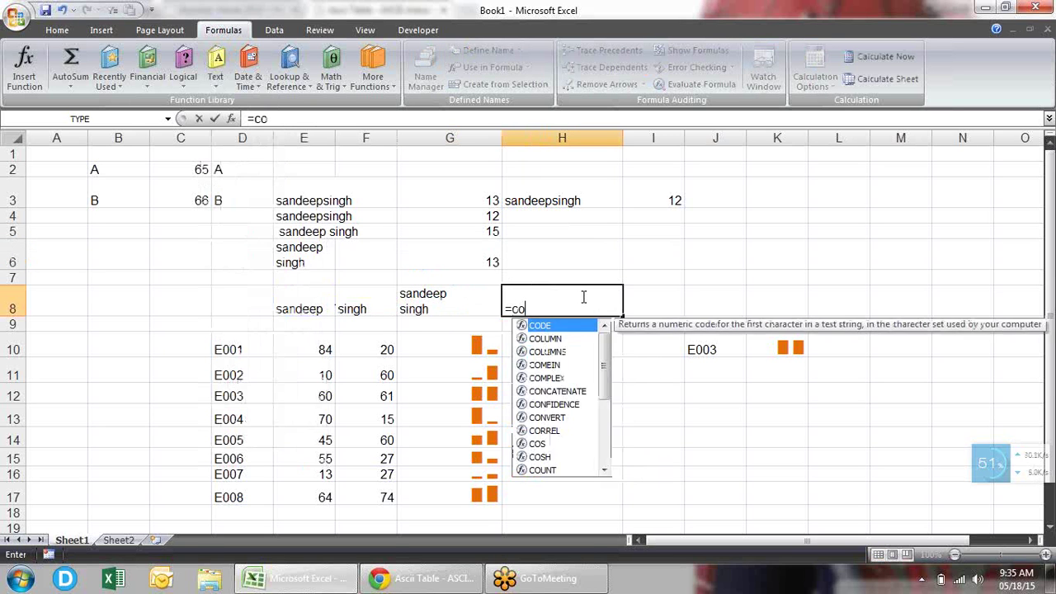
text(n)
key(Tab)
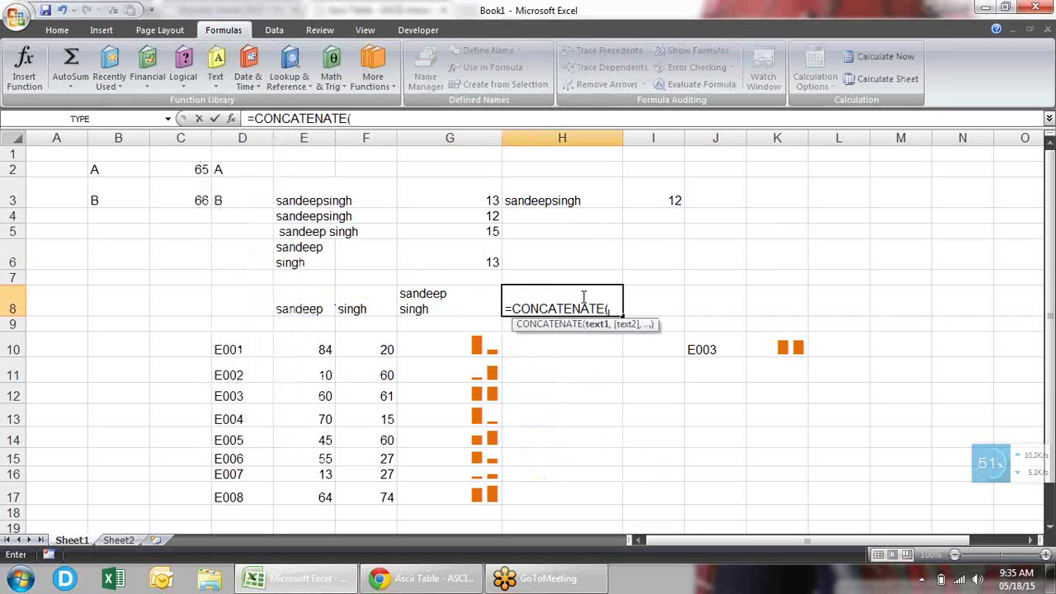
click(301, 305)
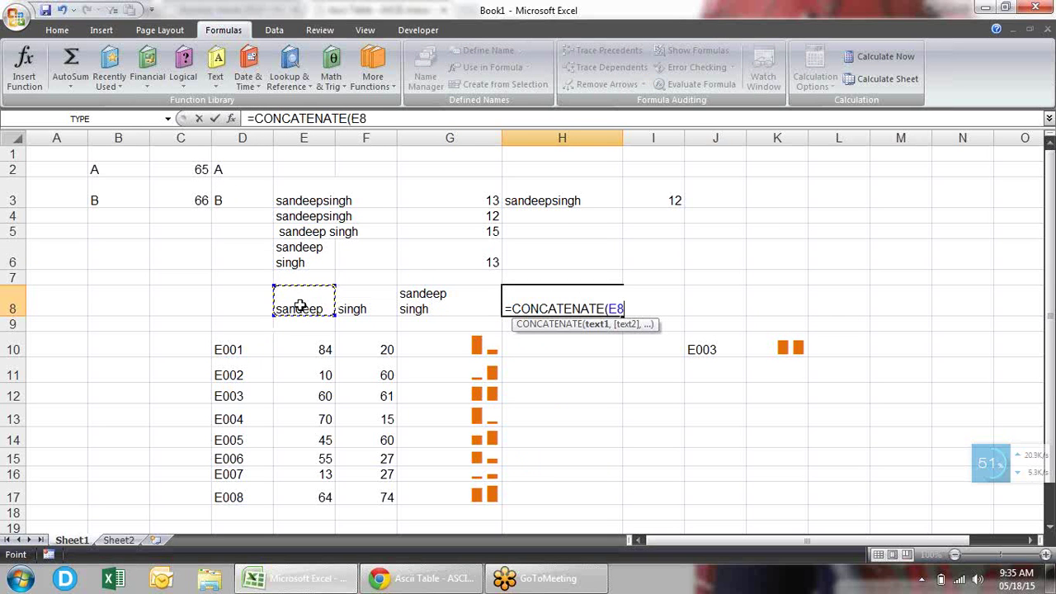
text(,)
click(365, 304)
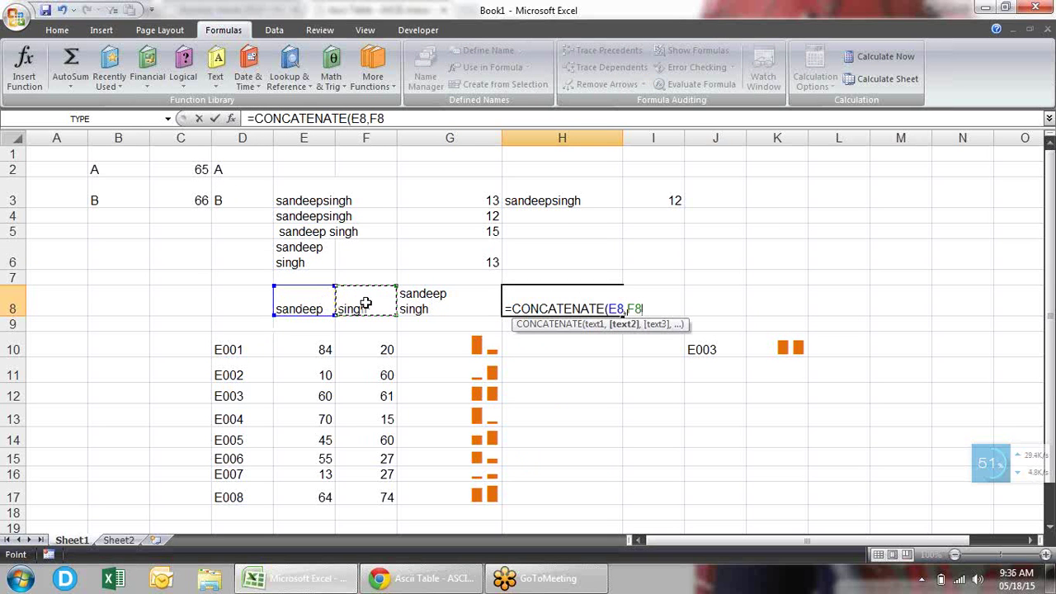
key(Return)
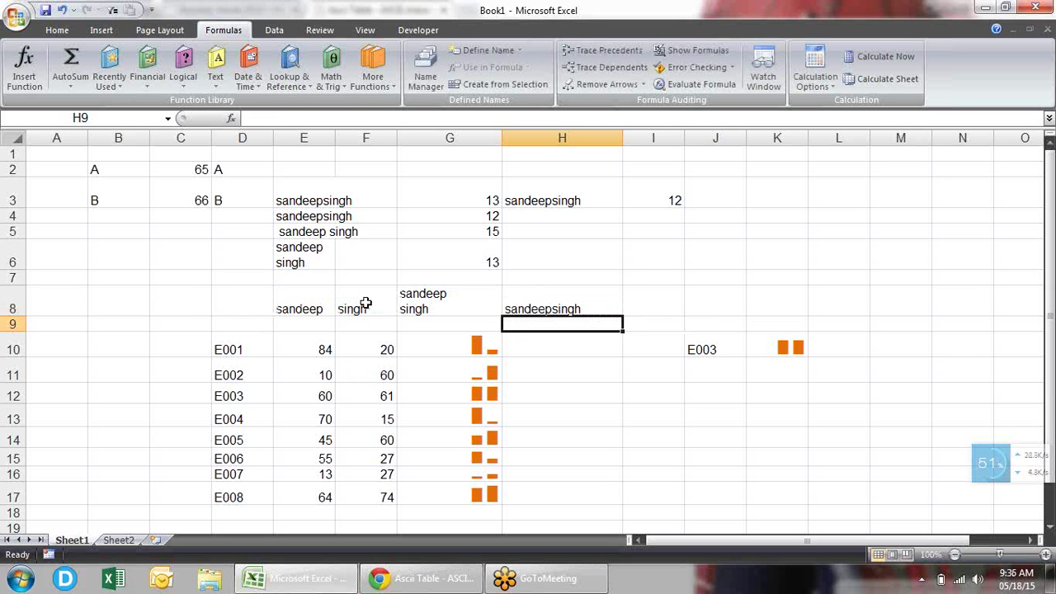
key(Up)
key(F2)
key(Left)
key(Left)
key(Left)
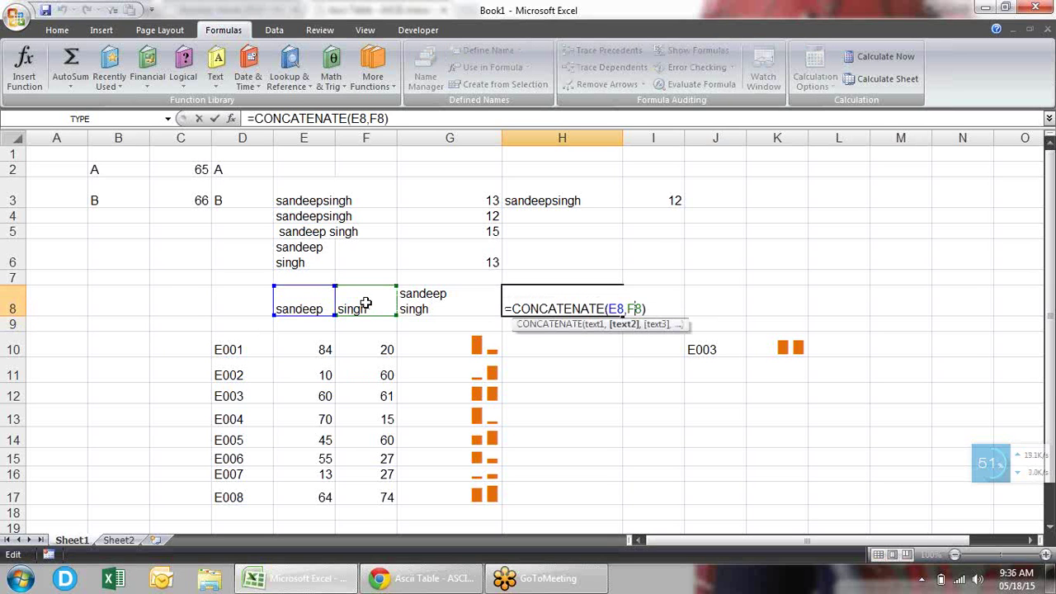
text(" ")
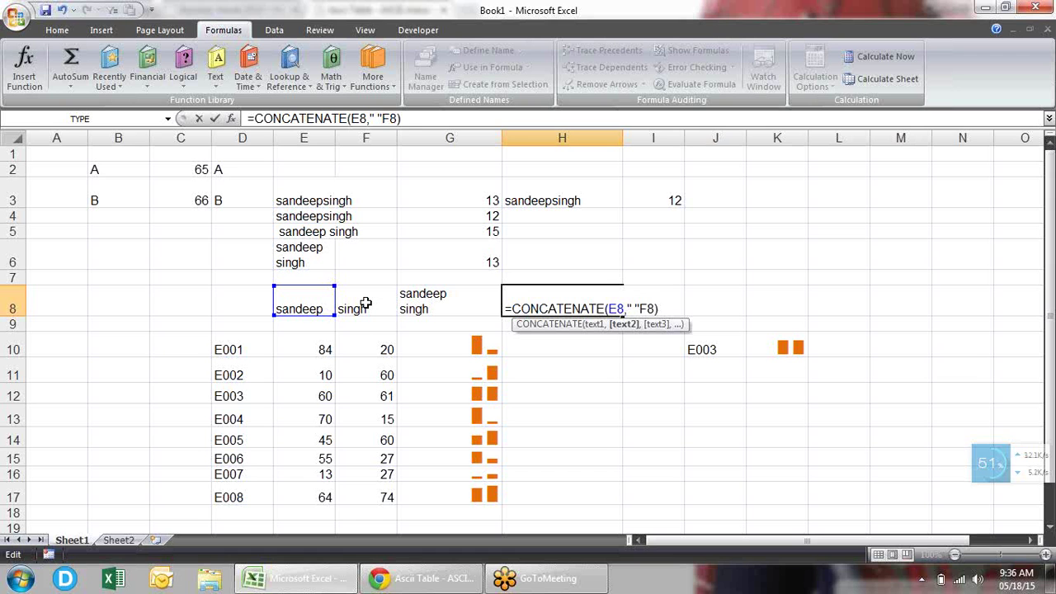
text(,)
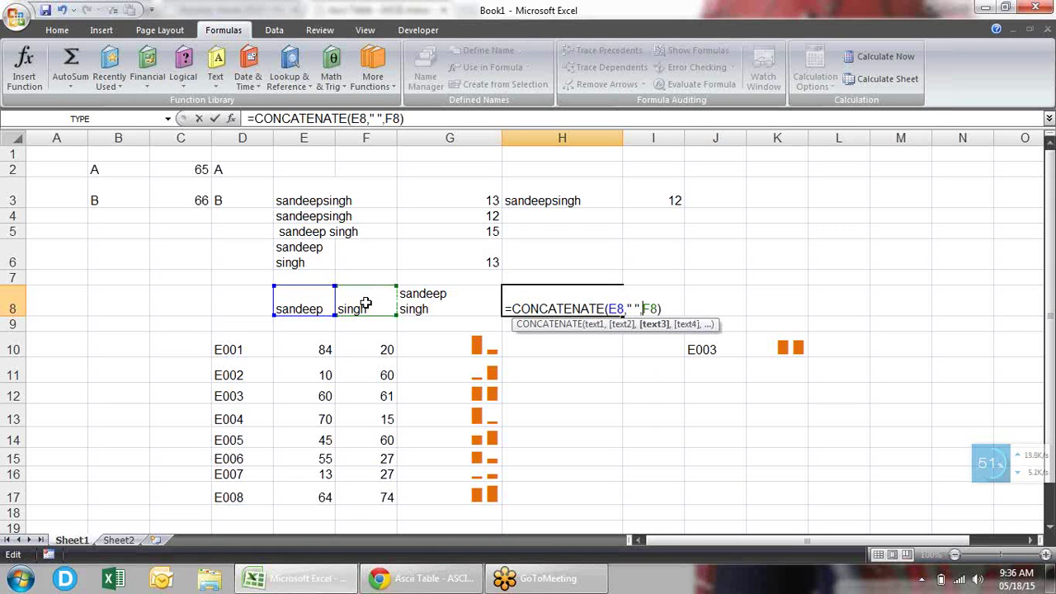
click(594, 323)
click(623, 324)
click(660, 325)
key(Return)
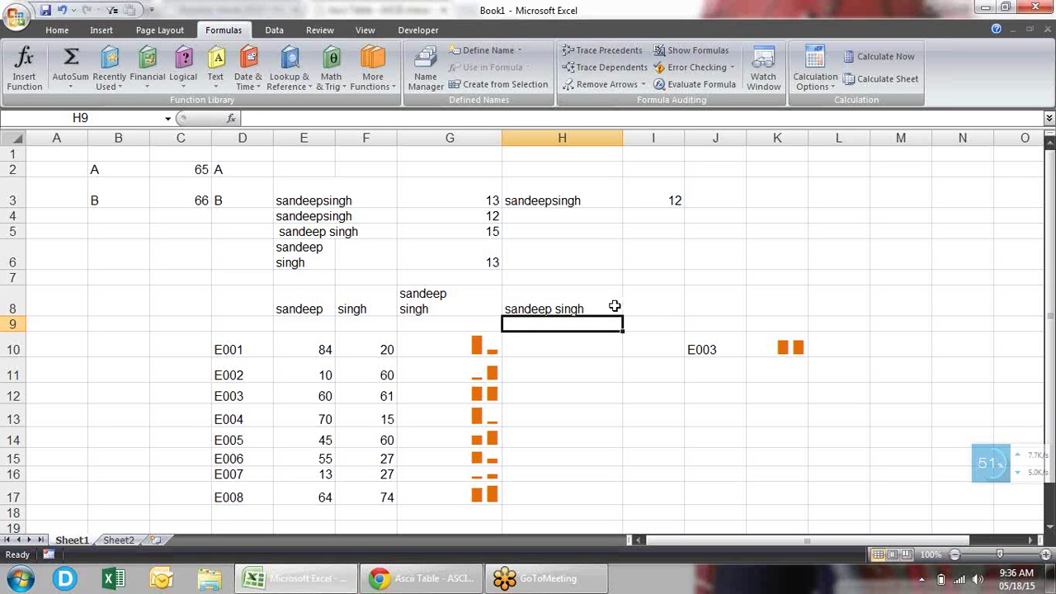
Step: Enter =DOLLAR(I3,2) in J3 to show $12.00
click(215, 70)
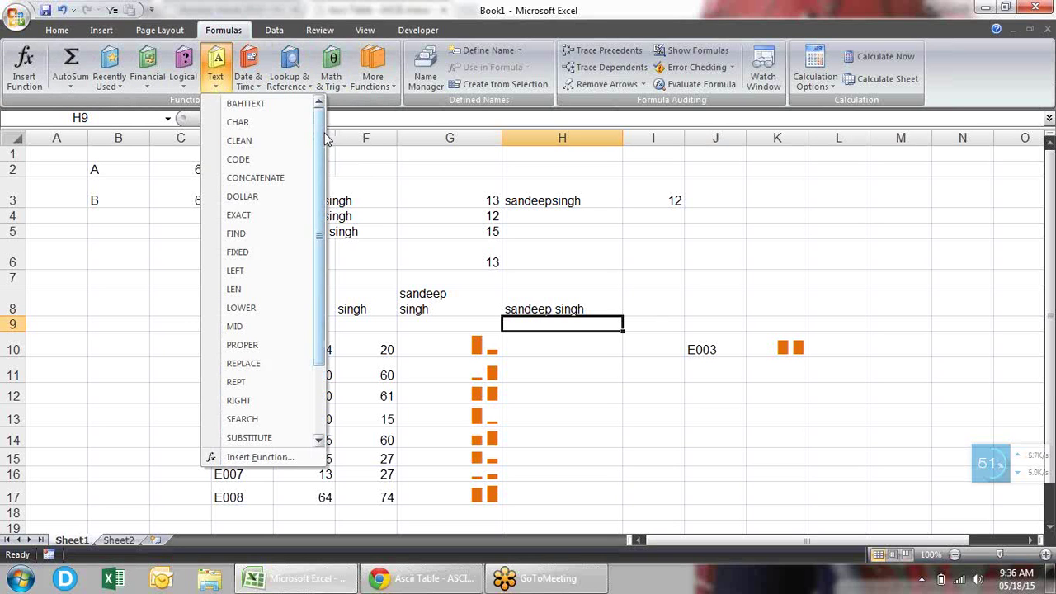
click(749, 217)
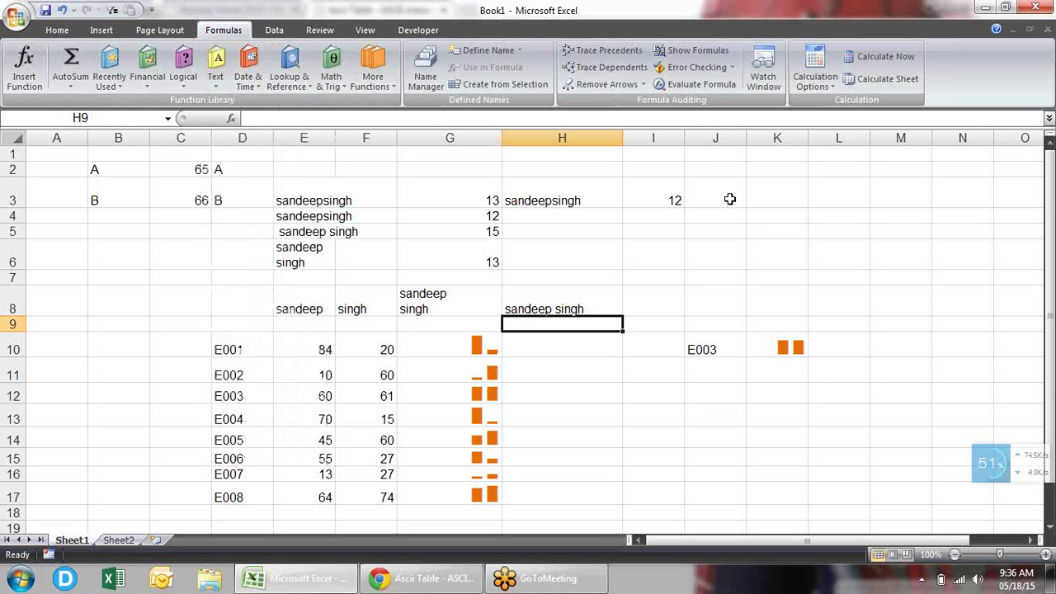
click(731, 198)
text(=)
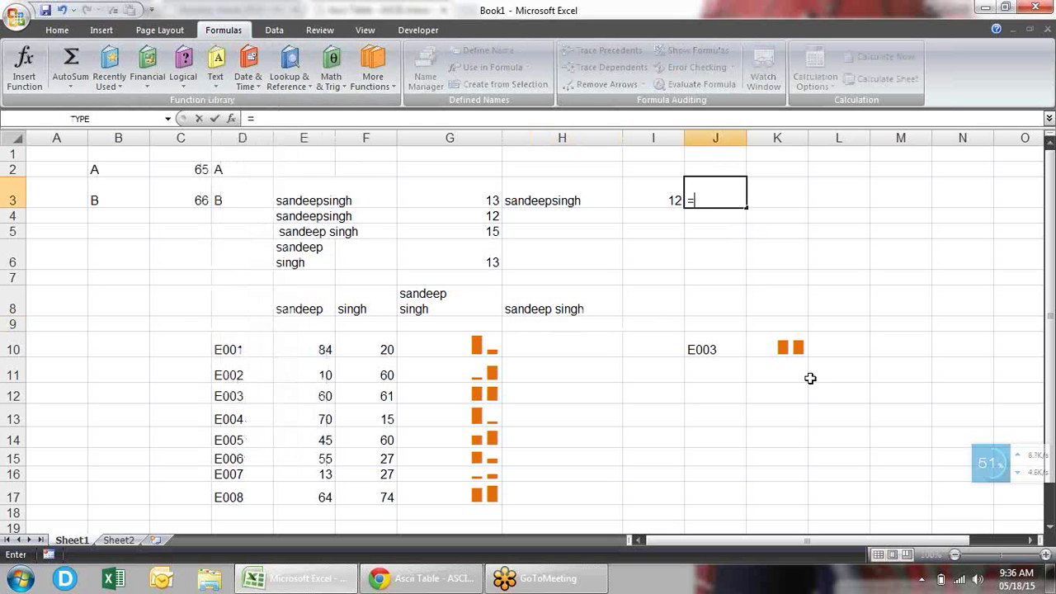
text(do)
key(Tab)
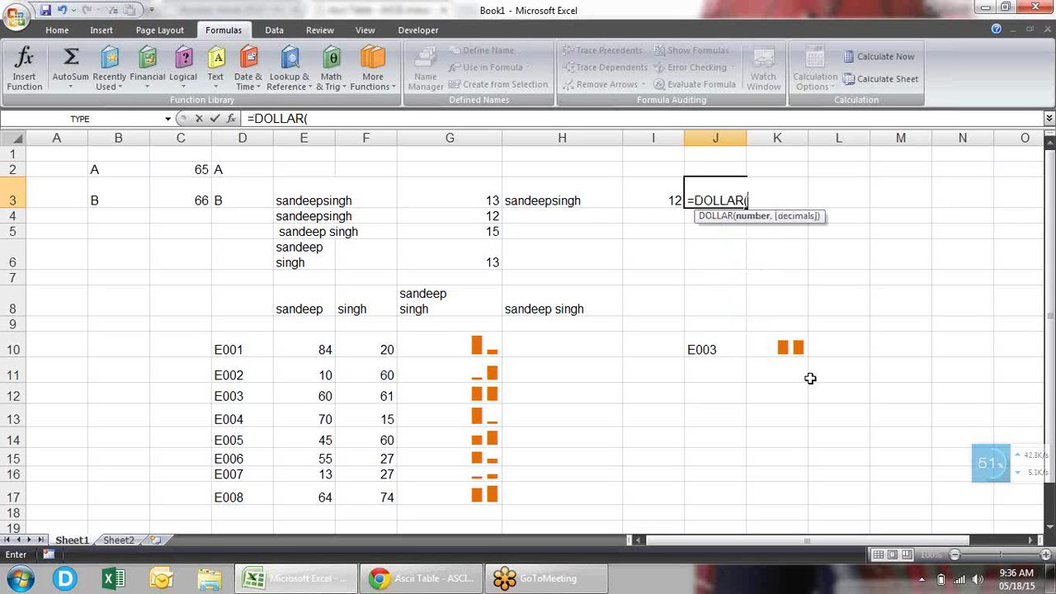
key(Left)
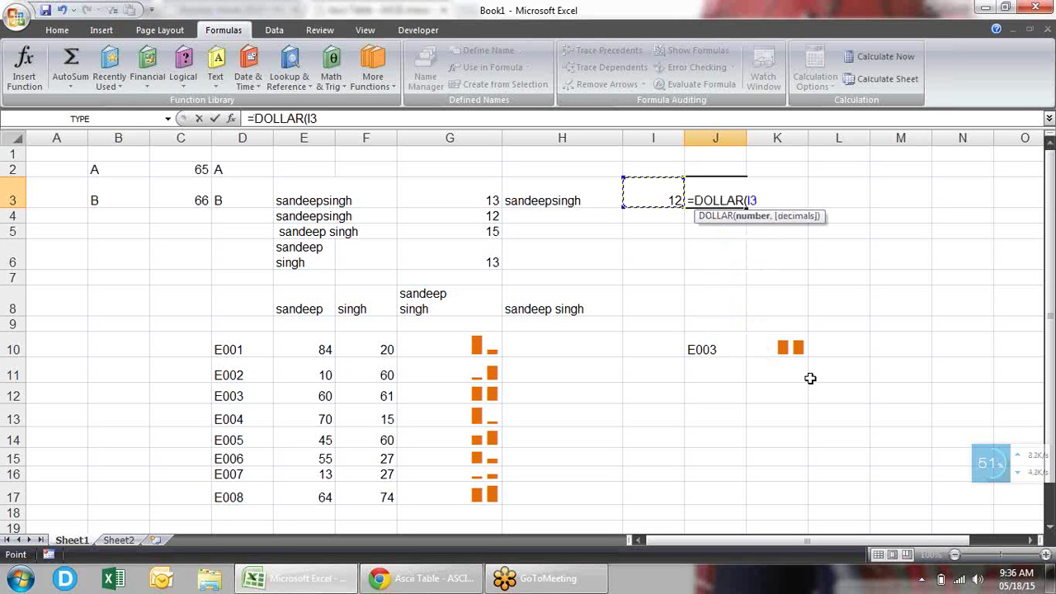
text(,2)
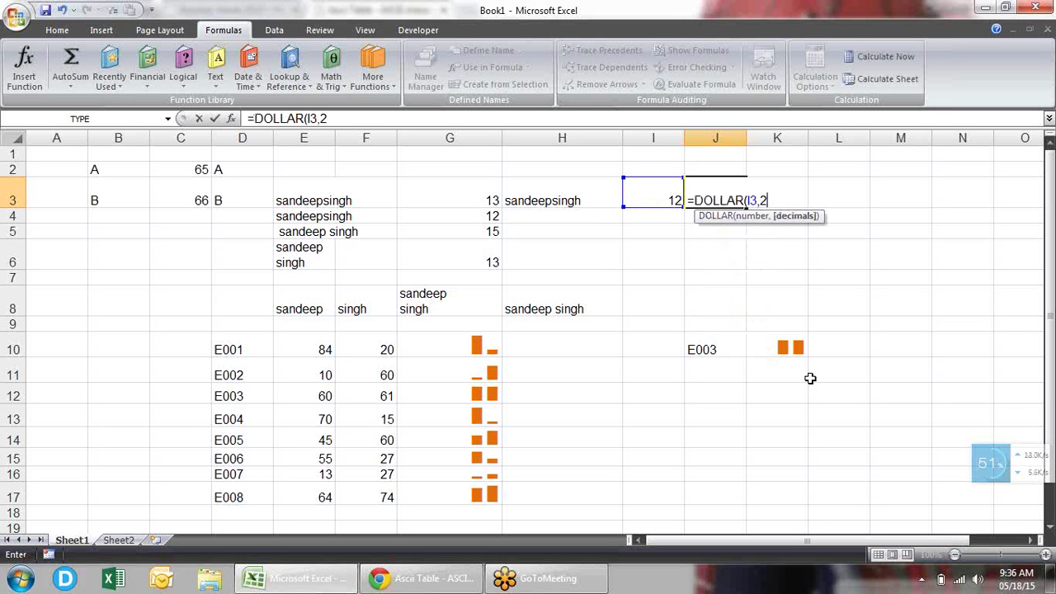
key(Return)
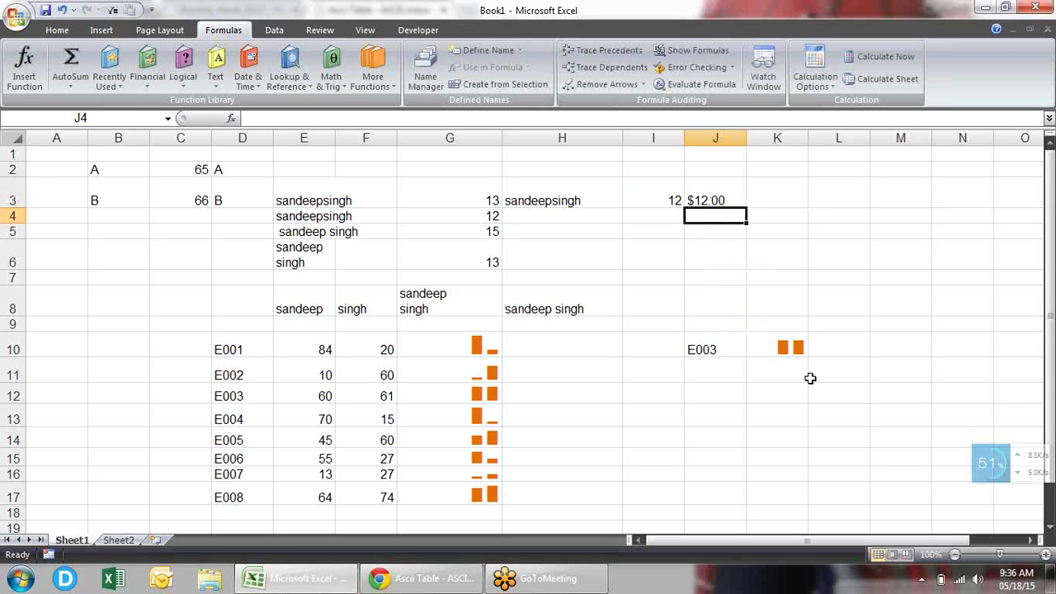
Step: Enter =FIXED(I3,2) in K3 to show 12.00
key(Up)
key(Right)
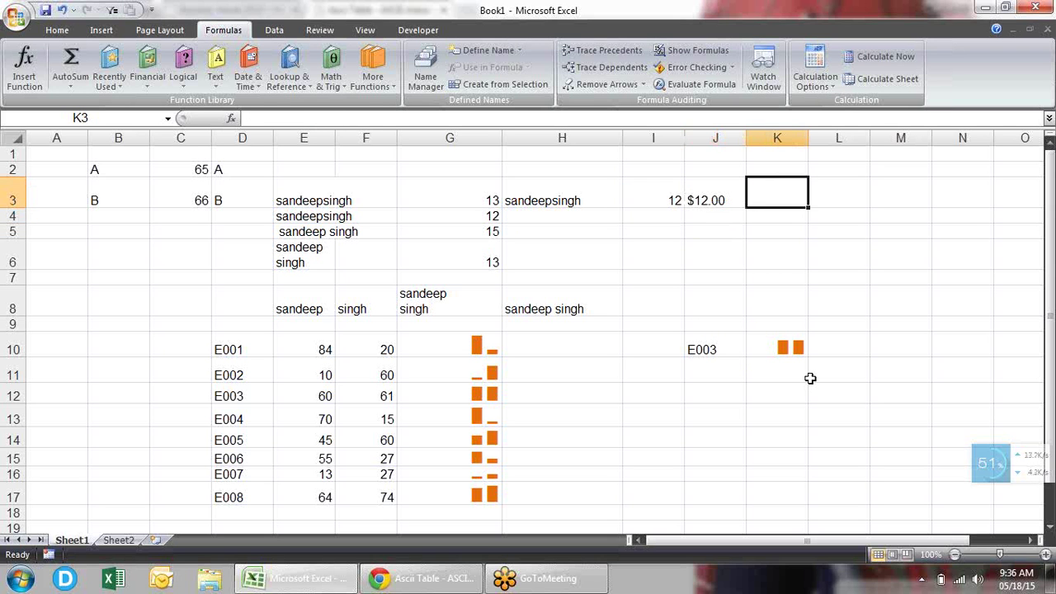
text(=fix)
key(Tab)
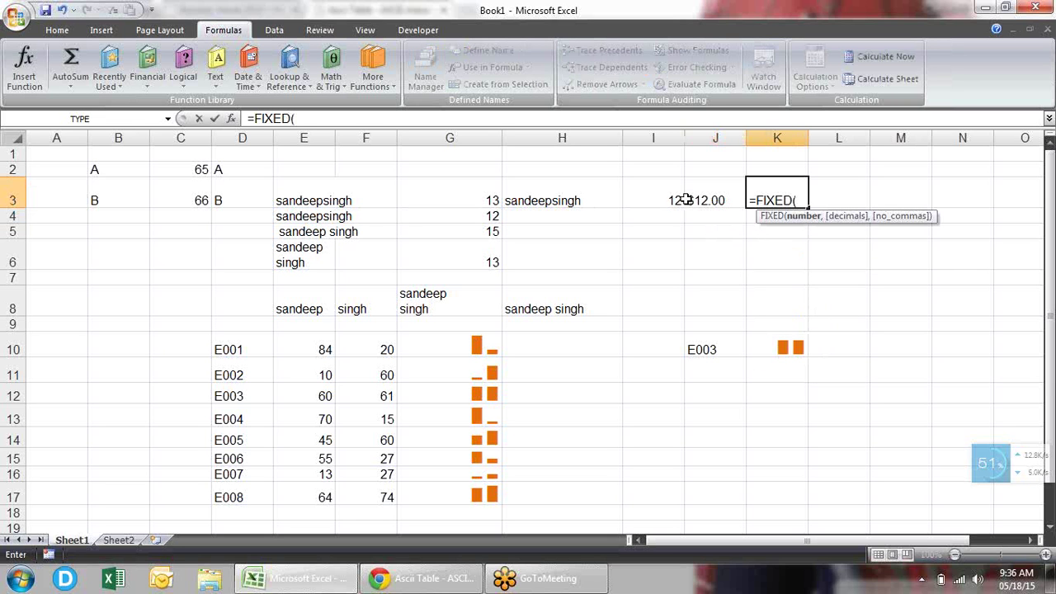
click(661, 201)
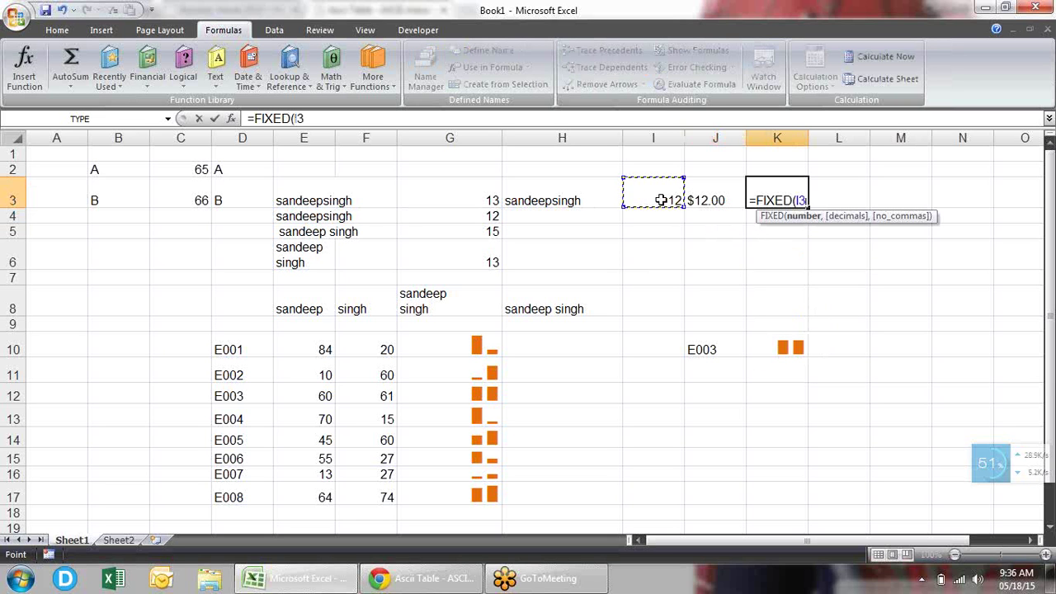
text(,2)
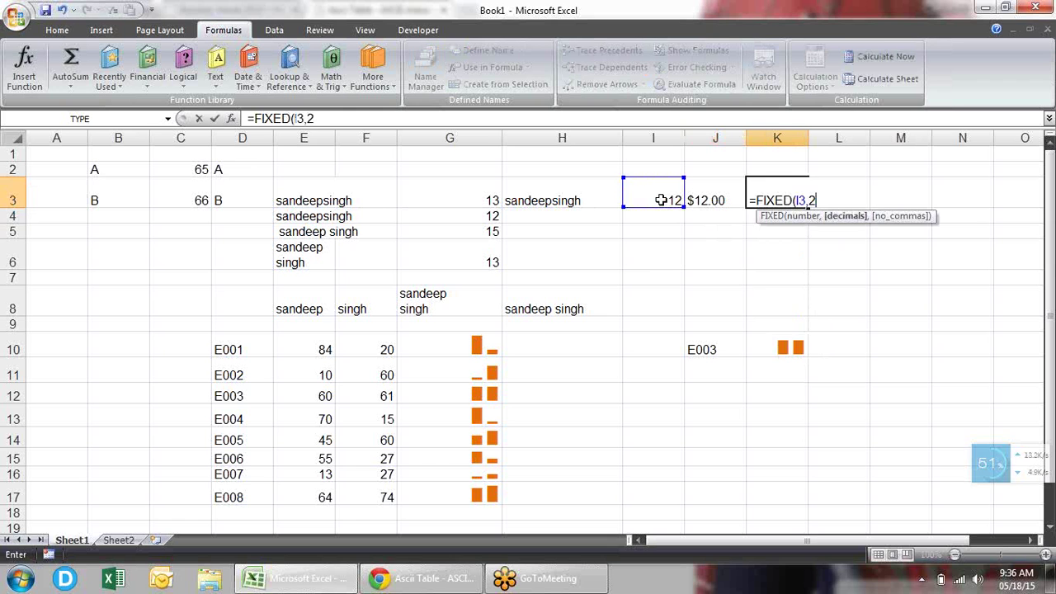
key(Return)
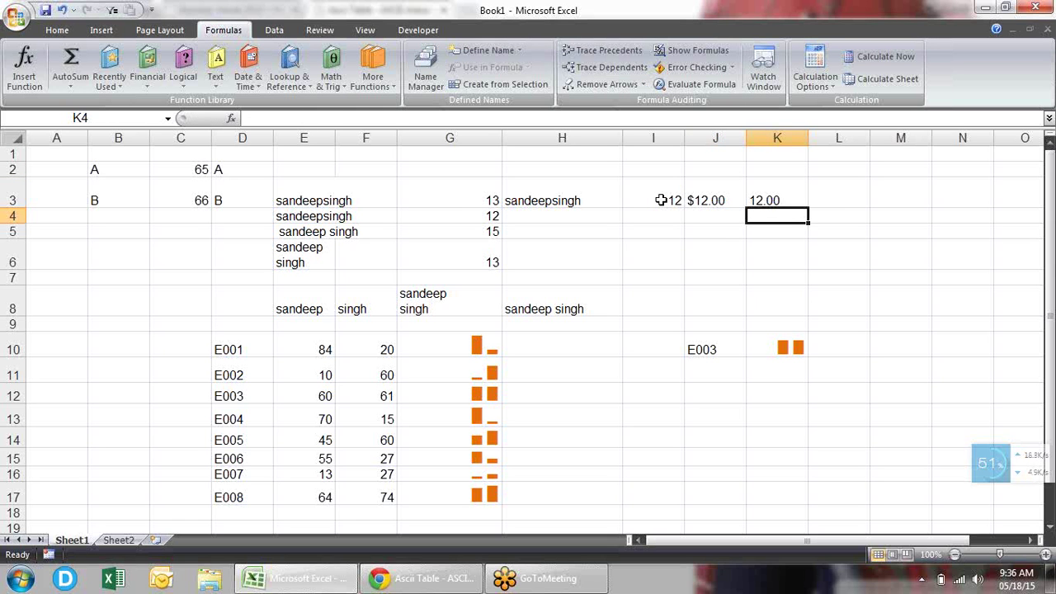
Step: Compare the DOLLAR formula in J3 with the FIXED formula in K3
key(Left)
key(Up)
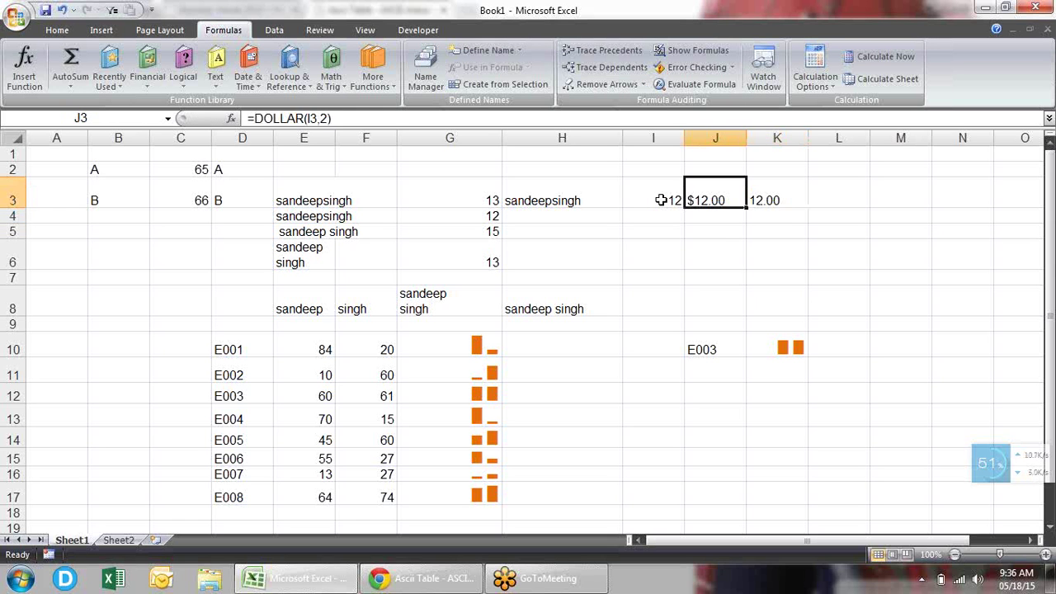
key(Right)
key(Left)
key(Right)
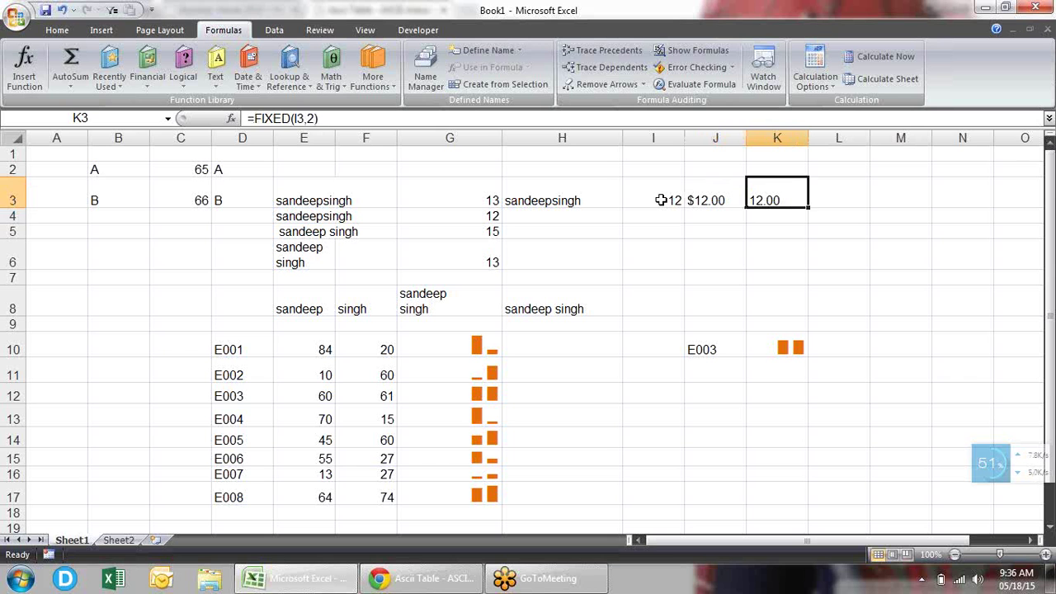
key(Down)
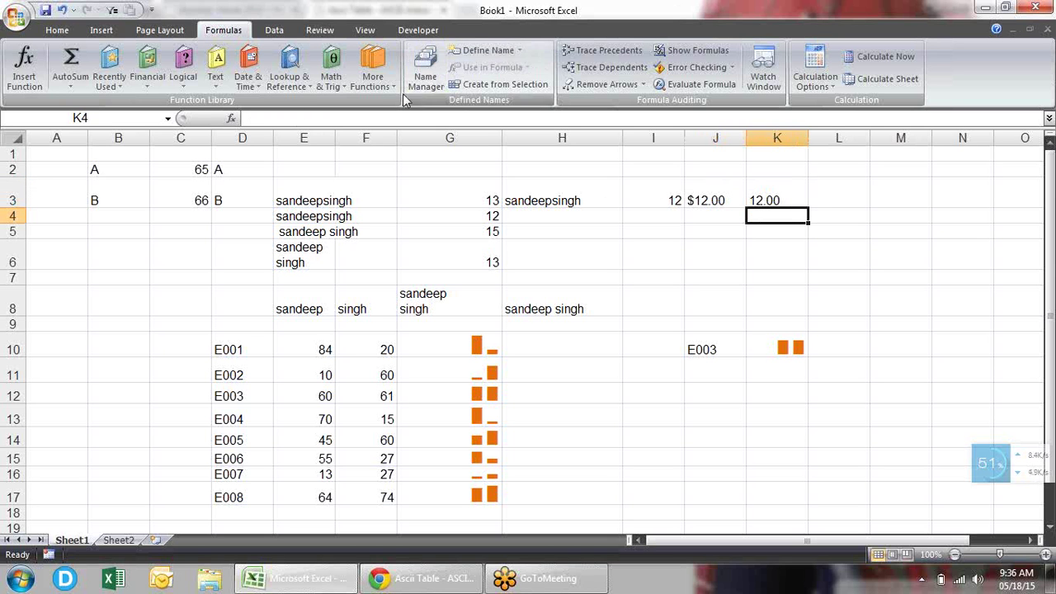
click(216, 72)
drag(318, 148, 318, 224)
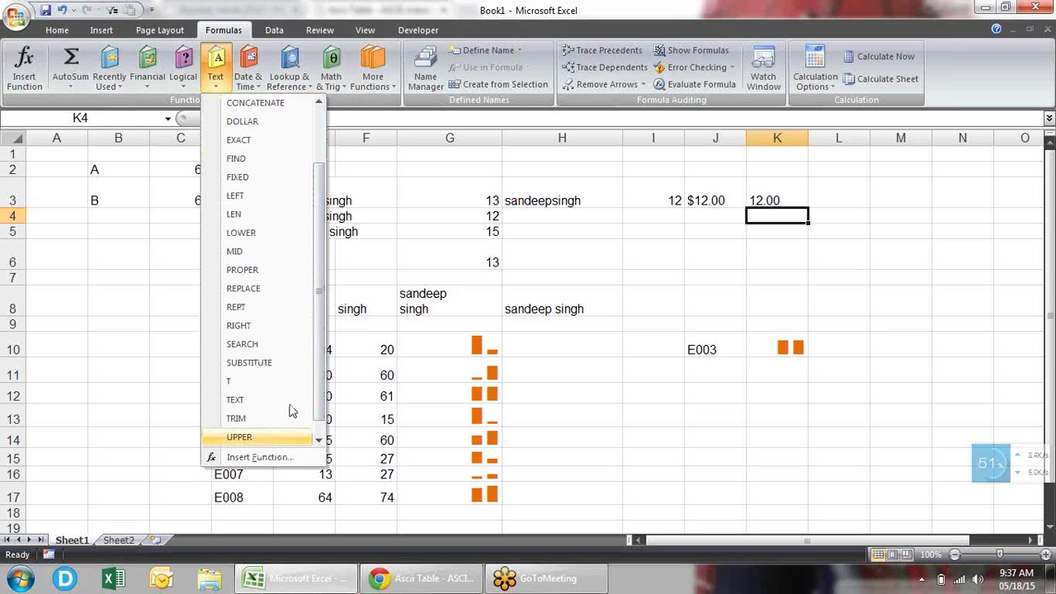
Step: Enter =UPPER(H8) in I8 to show the row 8 name in upper case
click(545, 390)
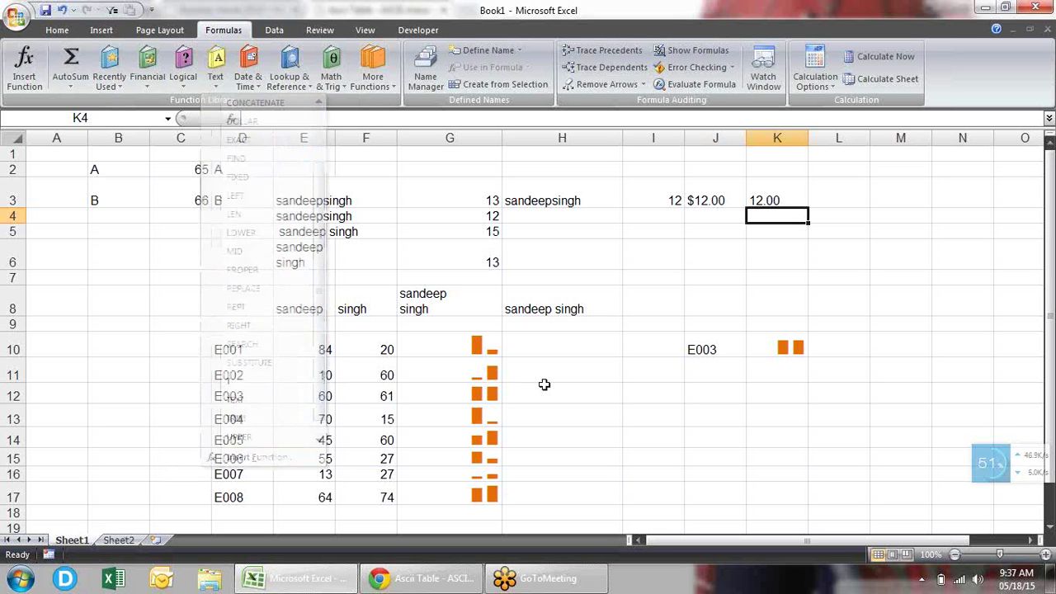
click(663, 293)
text(=)
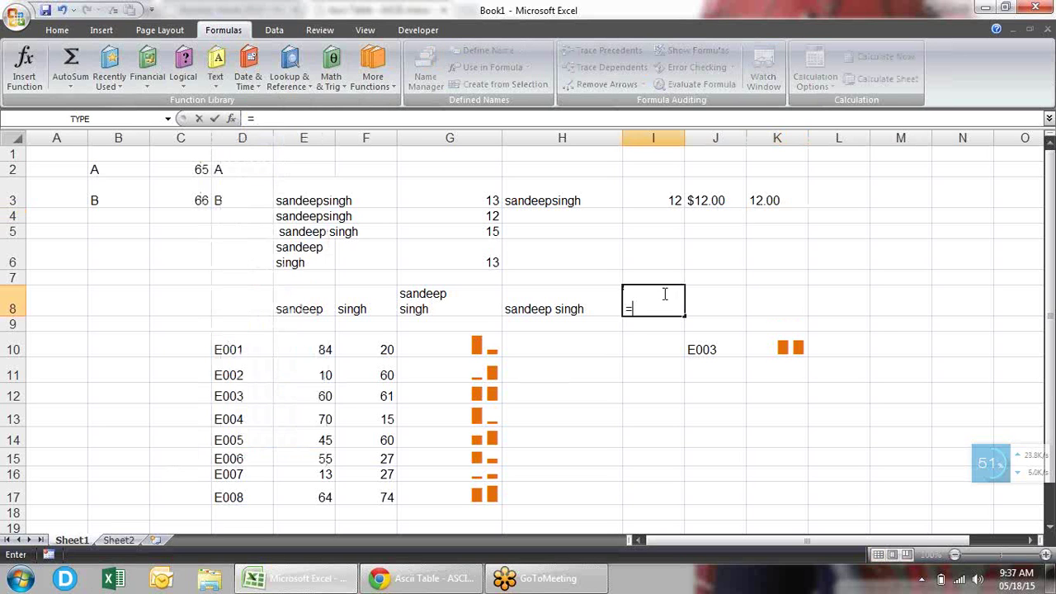
text(upp)
key(Tab)
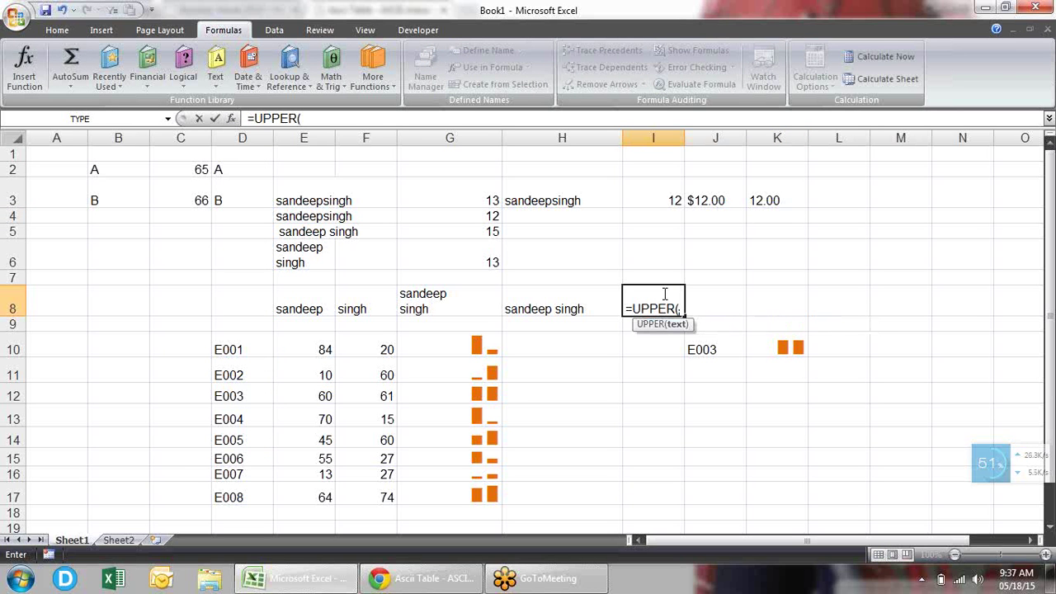
key(Left)
key(Return)
Step: Enter =LOWER(I8) in K8 to show the name in lower case
key(Up)
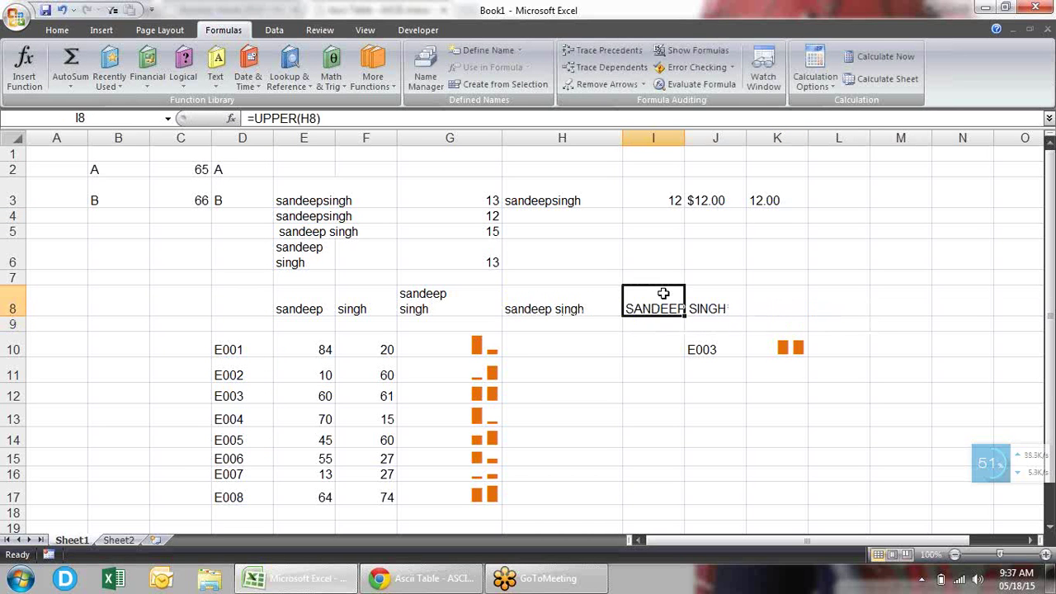
key(Right)
key(Right)
text(=lo)
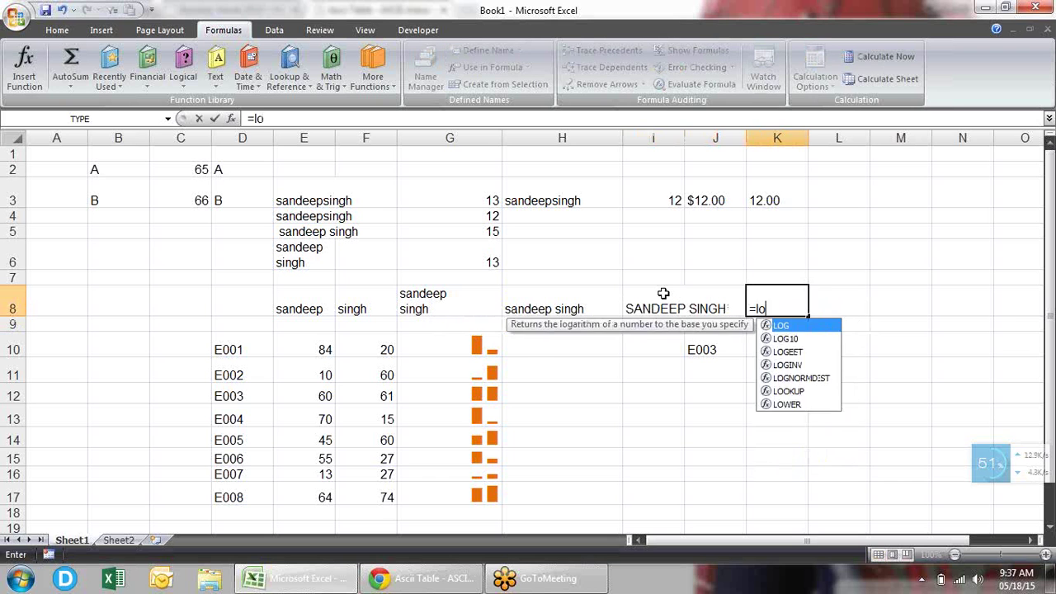
text(w)
key(Tab)
key(Left)
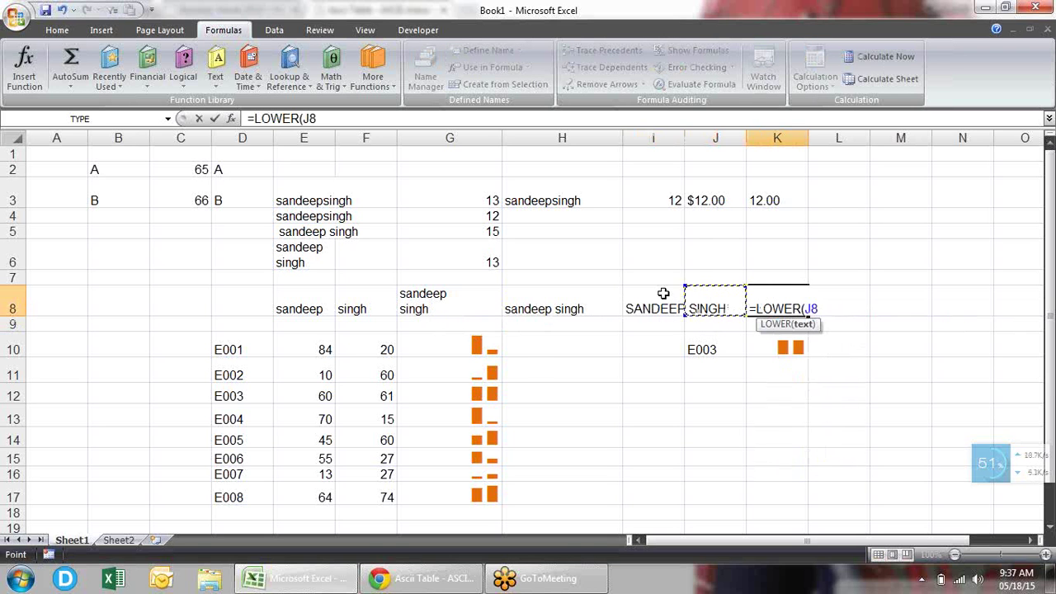
key(Left)
key(Return)
Step: Enter =PROPER(K8) in M8 to show the name in proper case
key(Up)
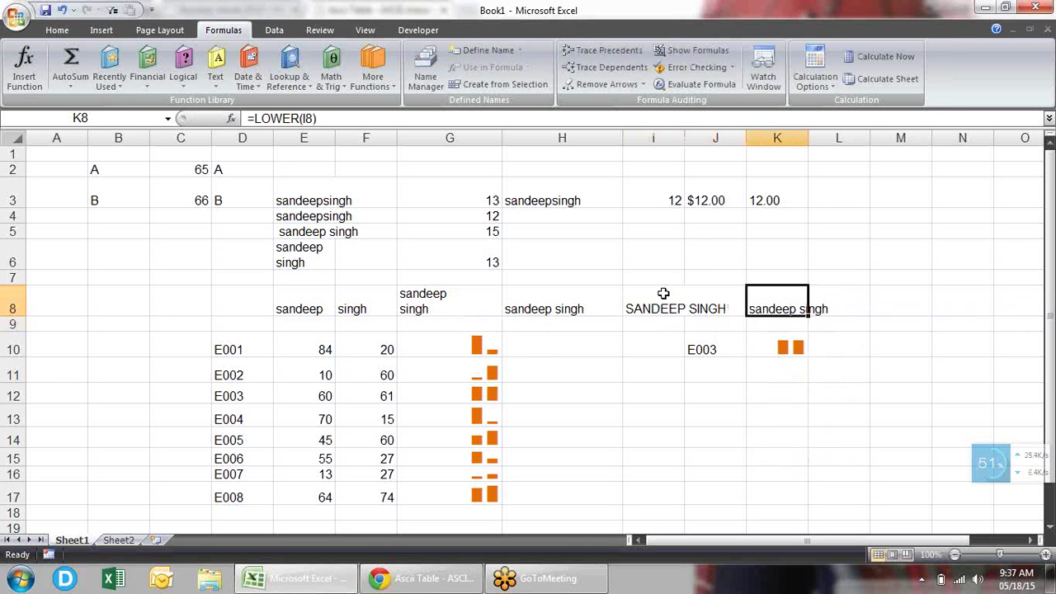
key(Right)
key(Right)
text(=pr)
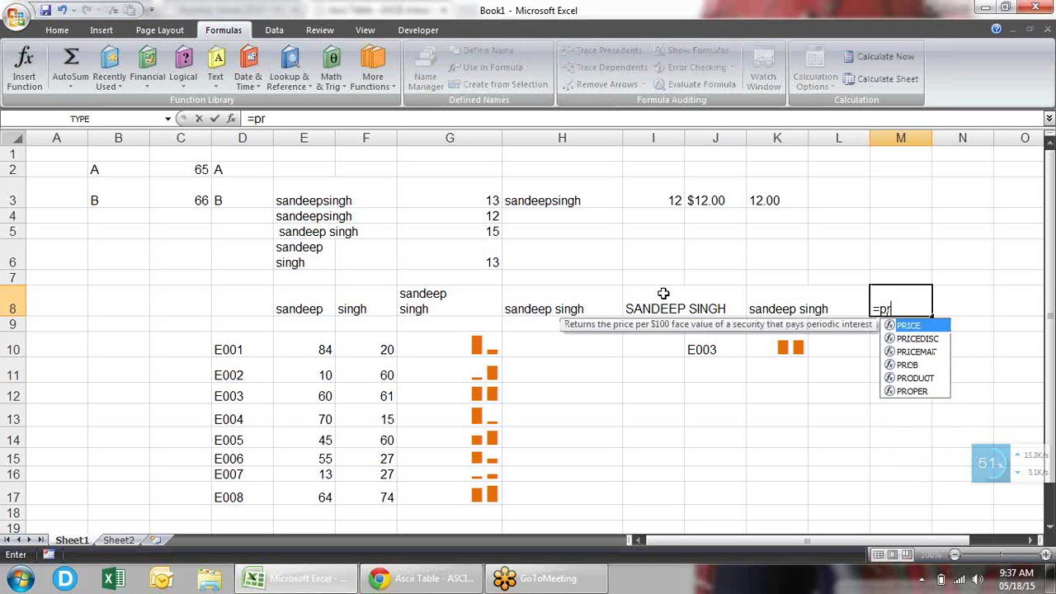
text(o)
key(Down)
key(Down)
key(Tab)
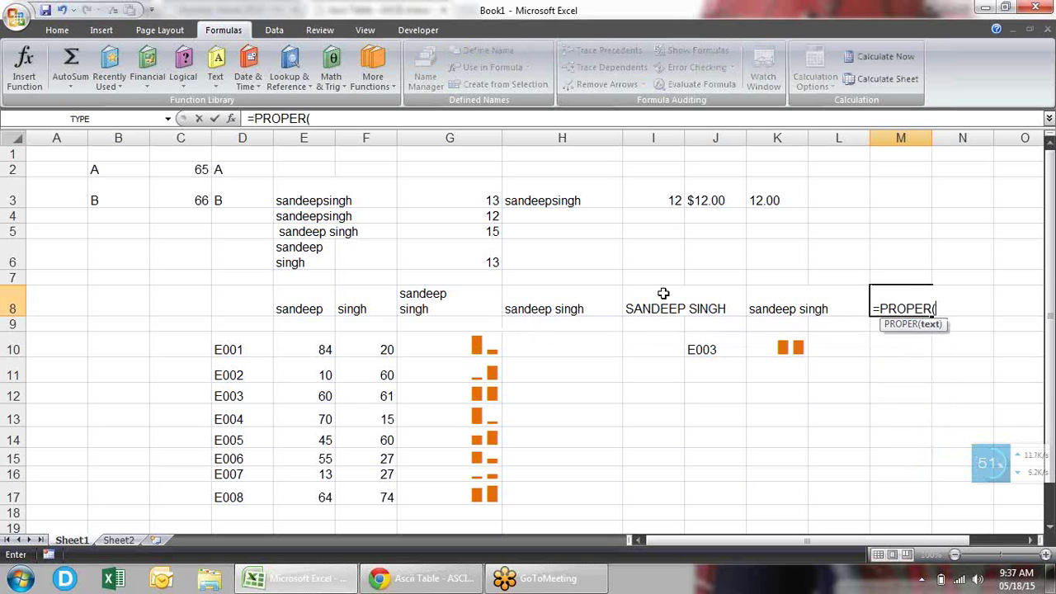
key(Left)
key(Left)
key(Return)
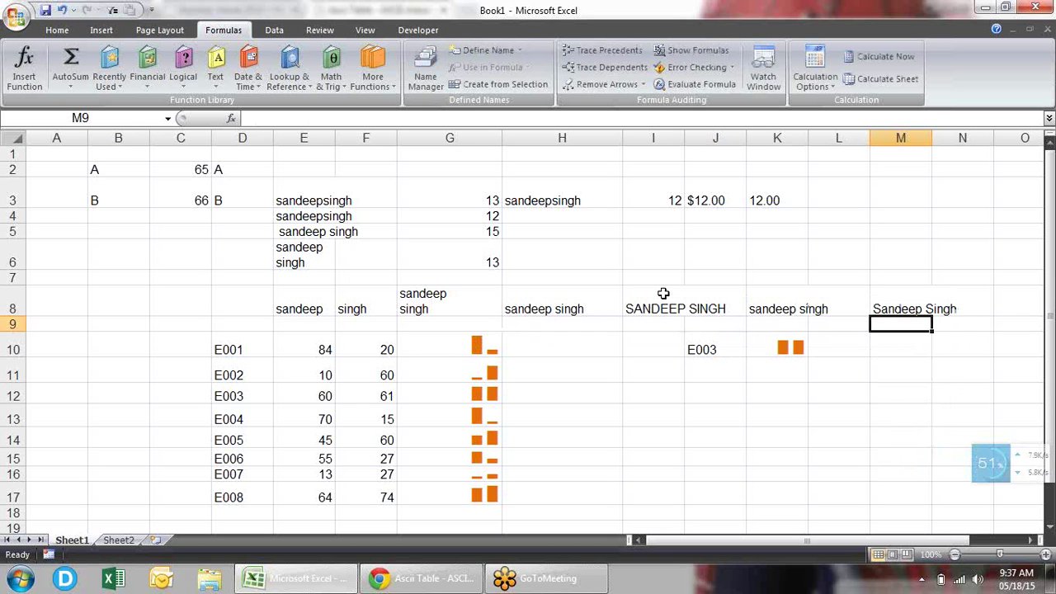
Step: Browse the Logical and Text function lists on the Formulas ribbon
click(185, 70)
click(215, 70)
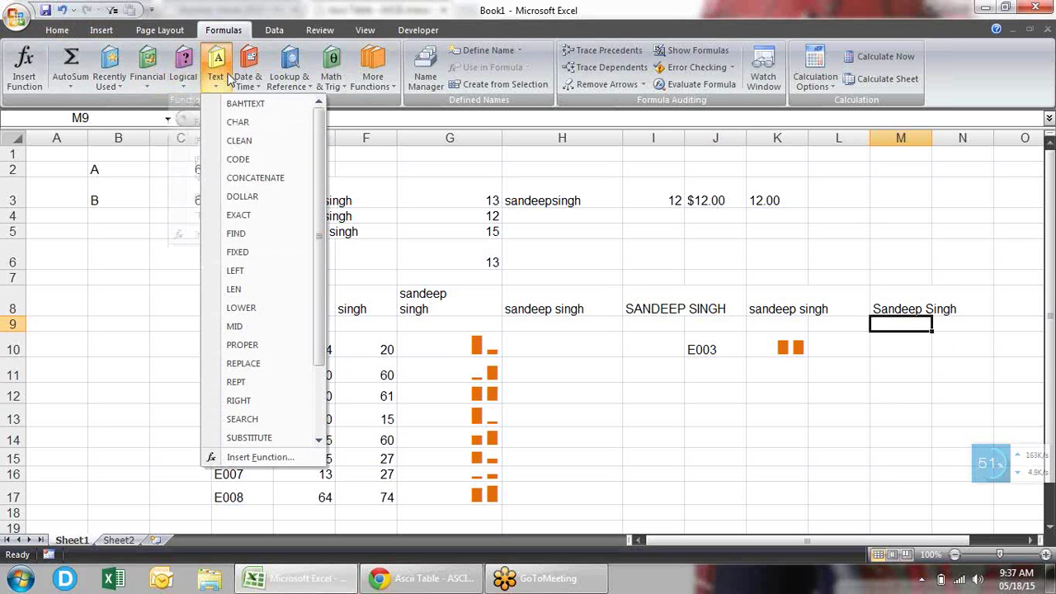
drag(319, 224, 324, 292)
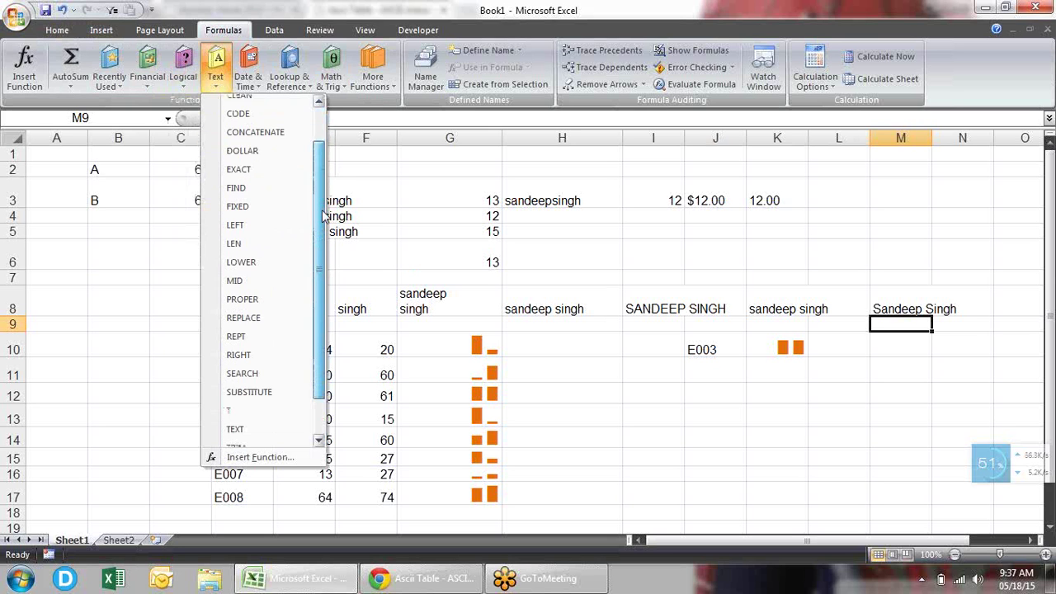
click(636, 373)
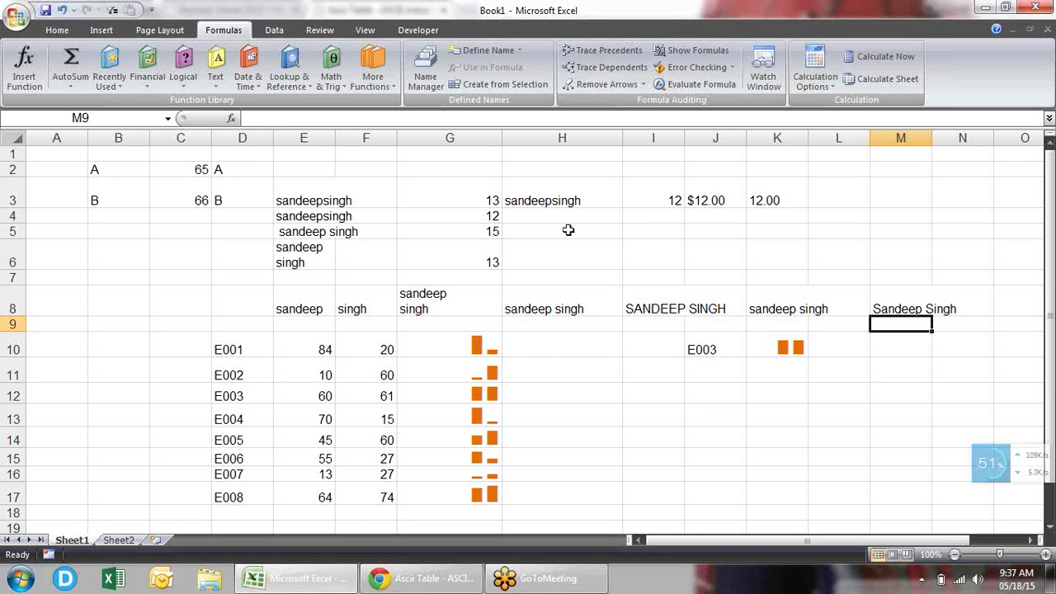
Step: Inspect the LEN formula in G5 without changing it, then switch to Sheet2
double_click(492, 224)
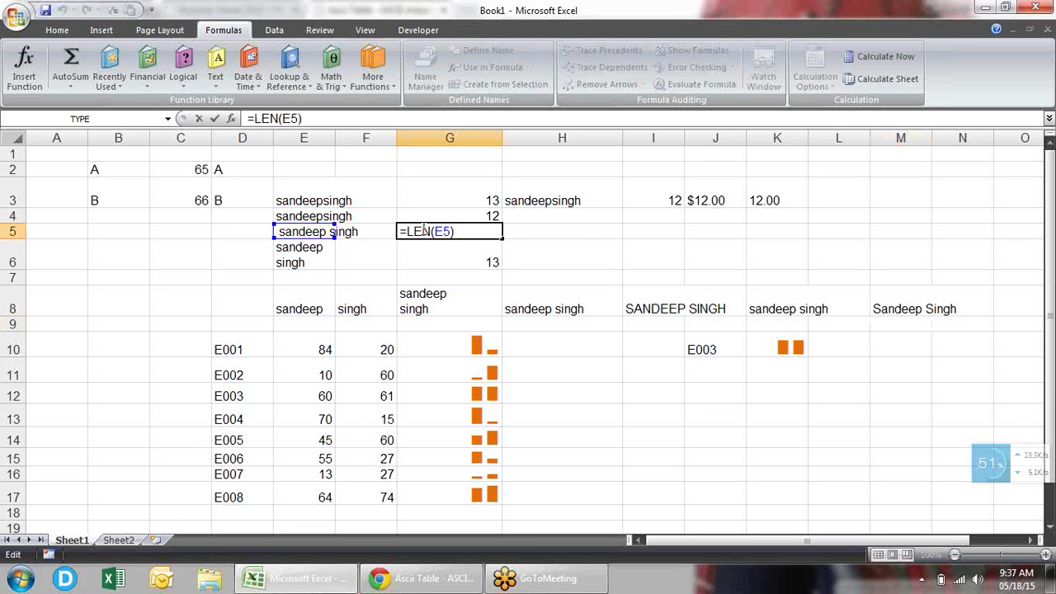
key(Escape)
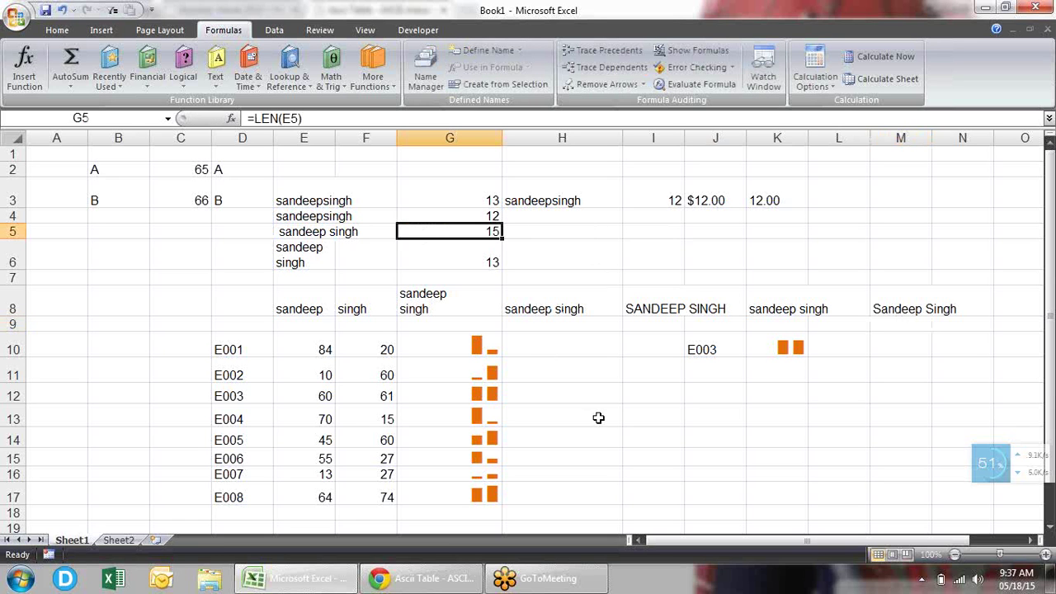
click(598, 418)
click(130, 540)
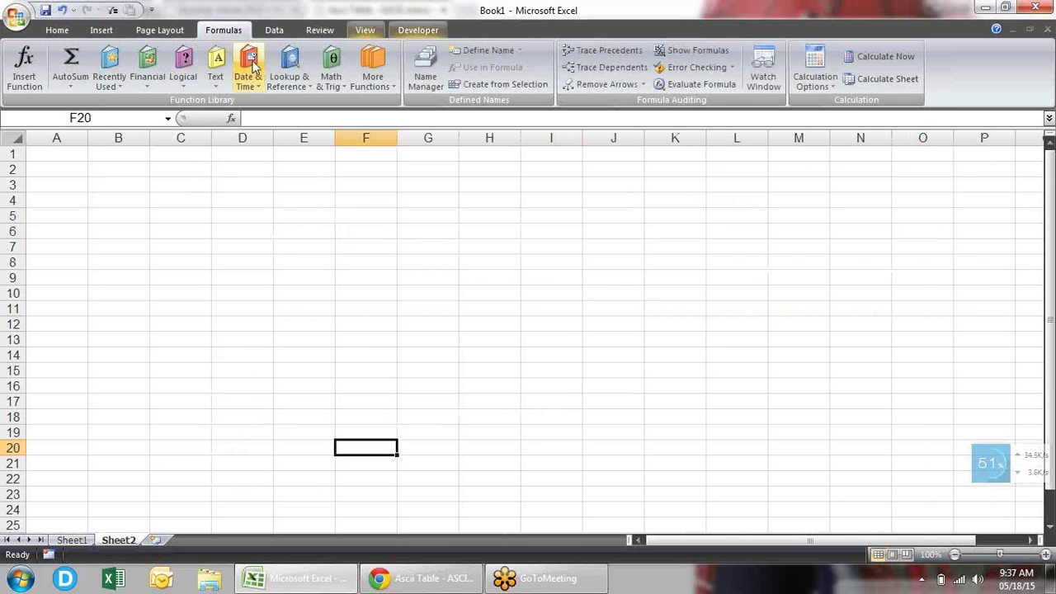
Step: Type the headers Name, F Name, Mid Name and Last Name across A1:D1
click(73, 154)
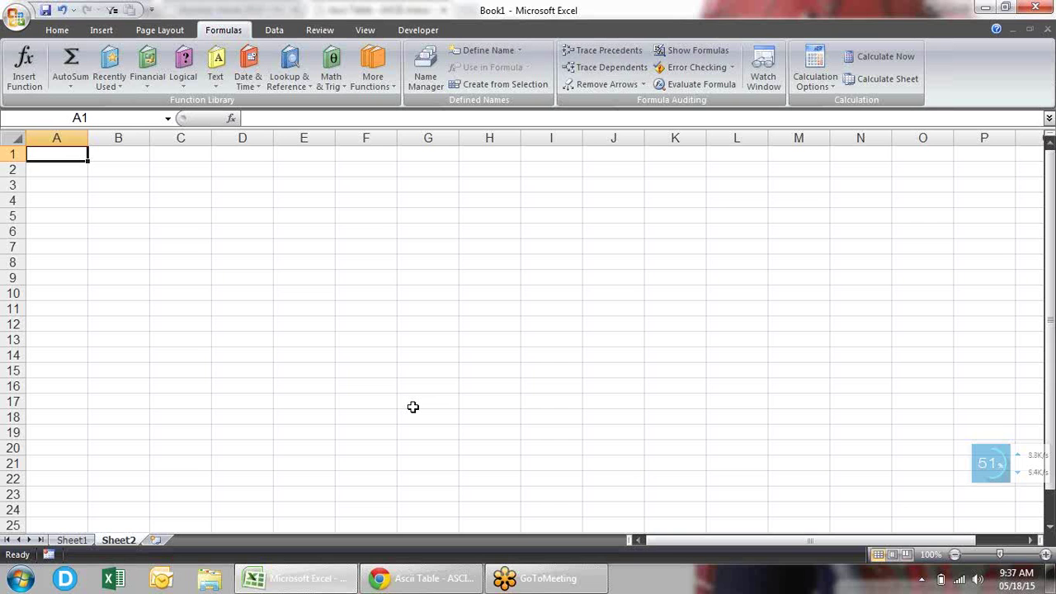
text(Name)
key(Return)
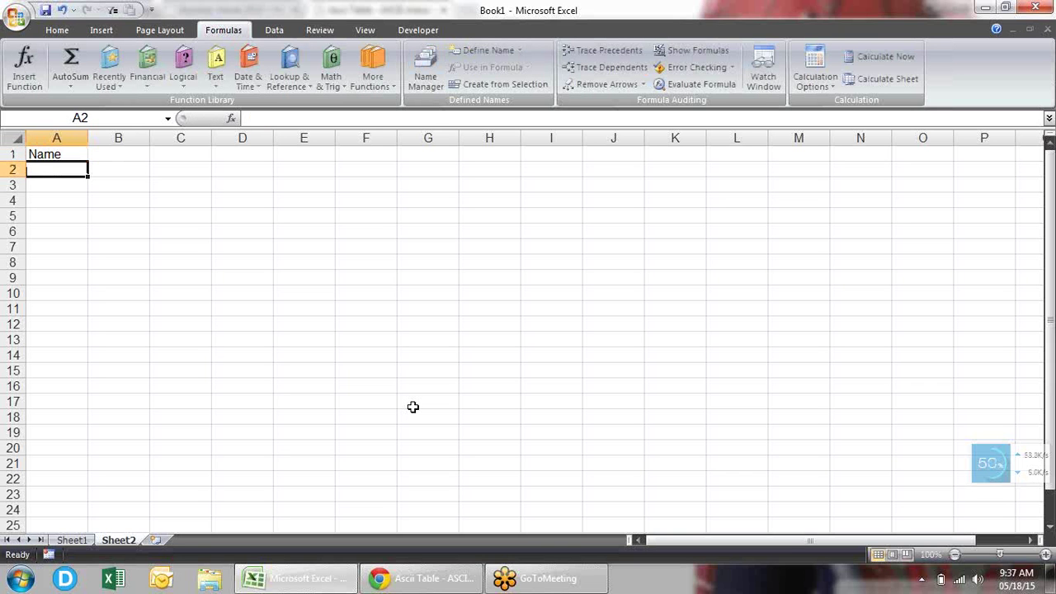
key(Up)
key(Right)
text(F)
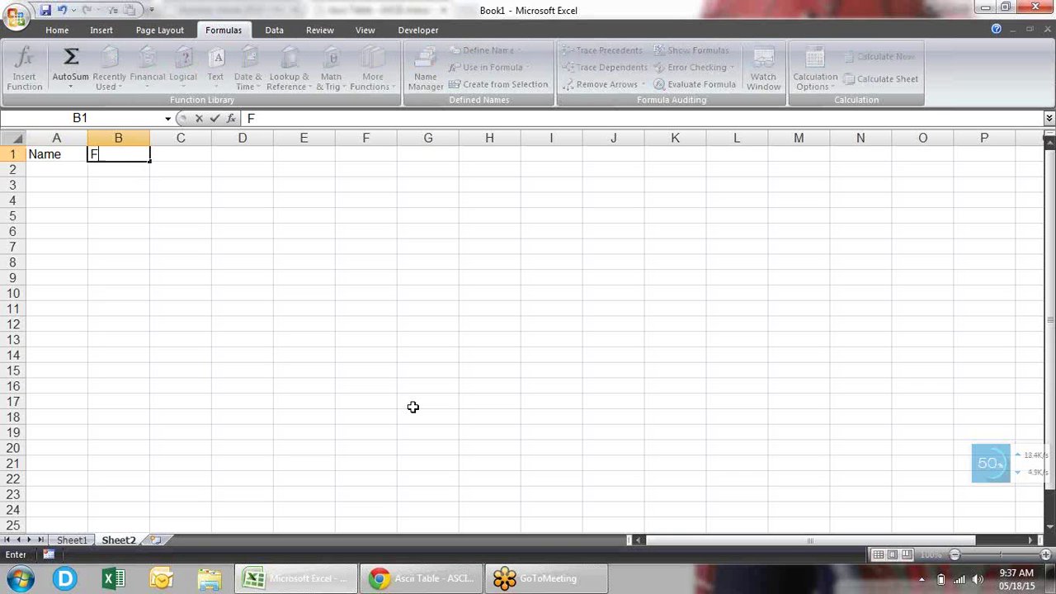
text( Name)
key(Right)
text(M)
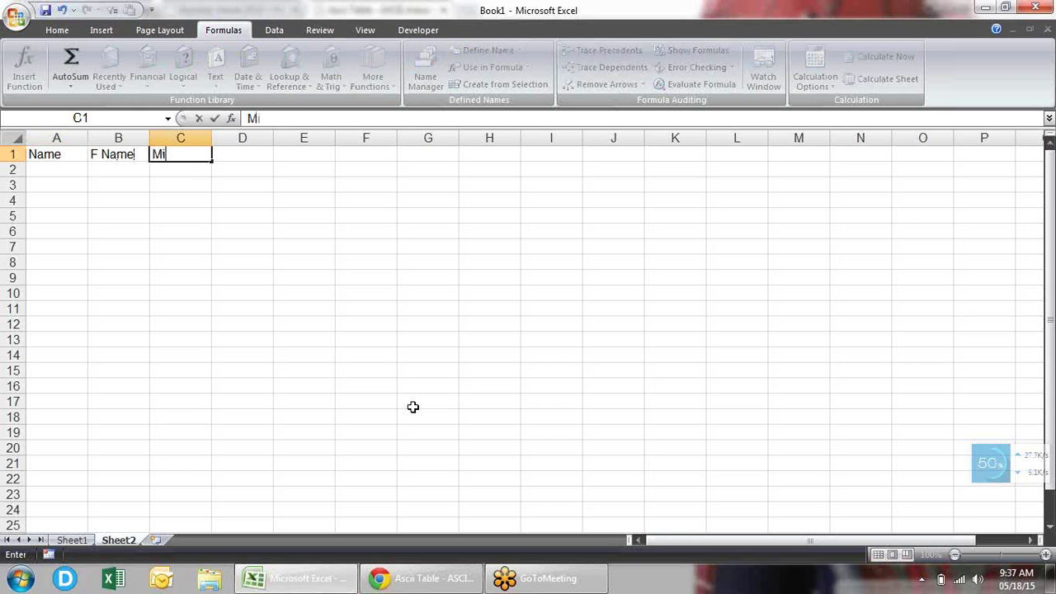
text(id Name)
key(Right)
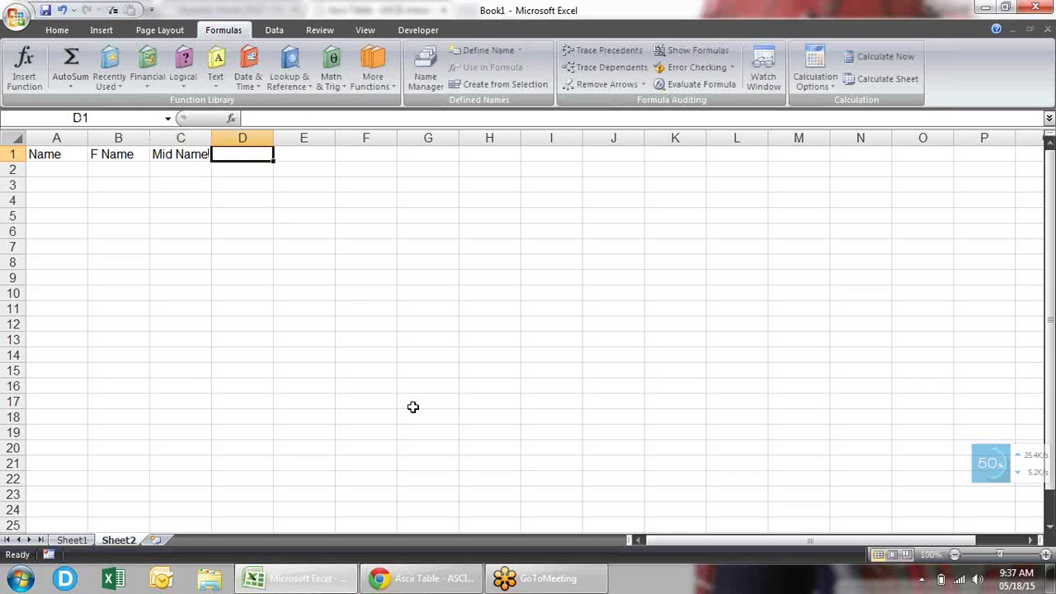
text(Last N)
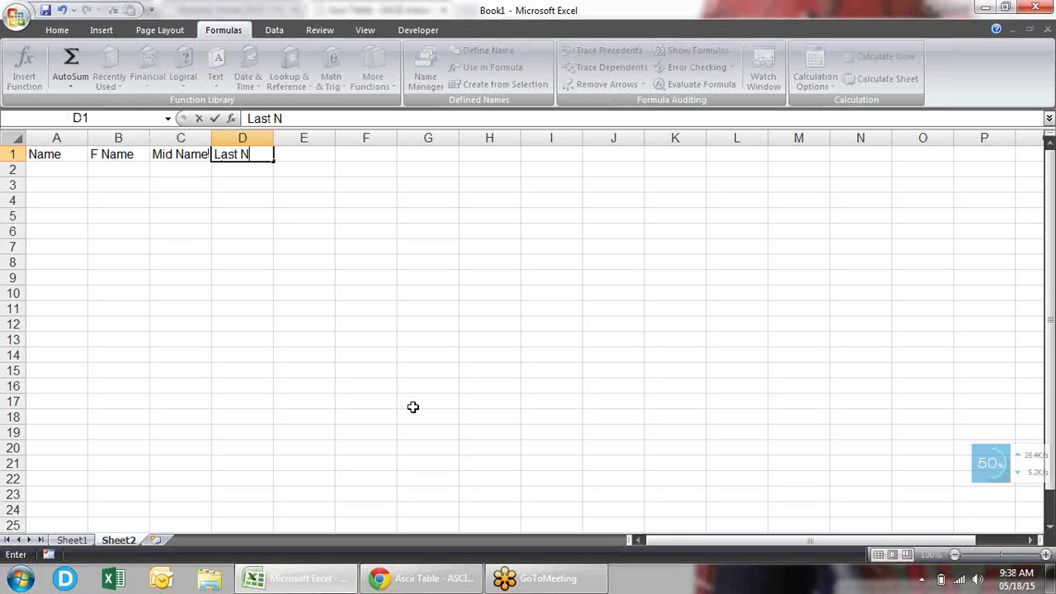
text(ame)
key(Return)
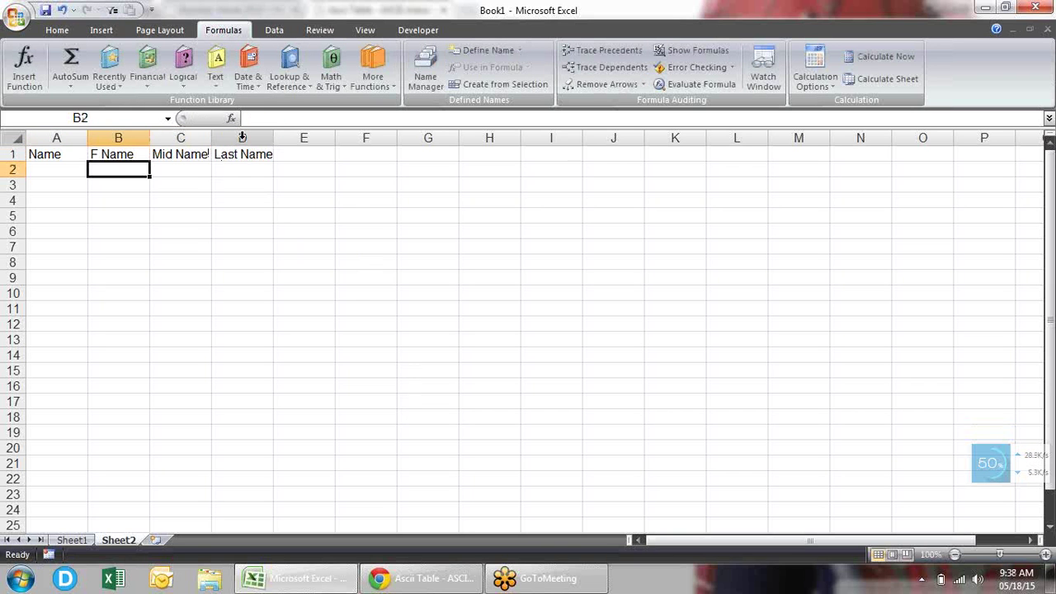
Step: Widen column A and type two three-part full names in A2 and A3
mouse_move(87, 135)
mouse_down()
mouse_move(230, 135)
mouse_move(198, 134)
mouse_up()
click(144, 173)
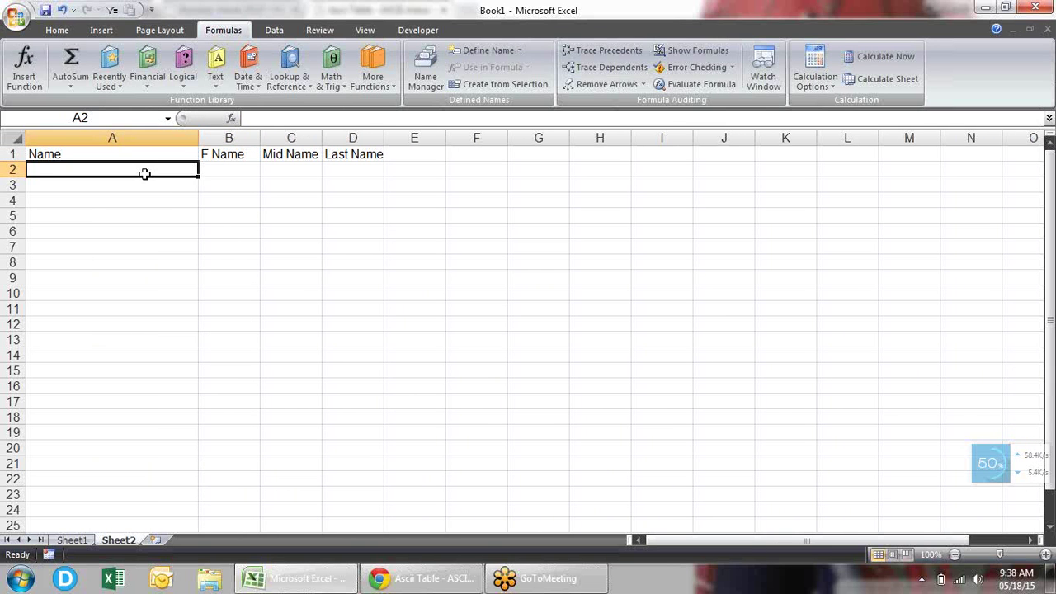
text(sandeep kumar)
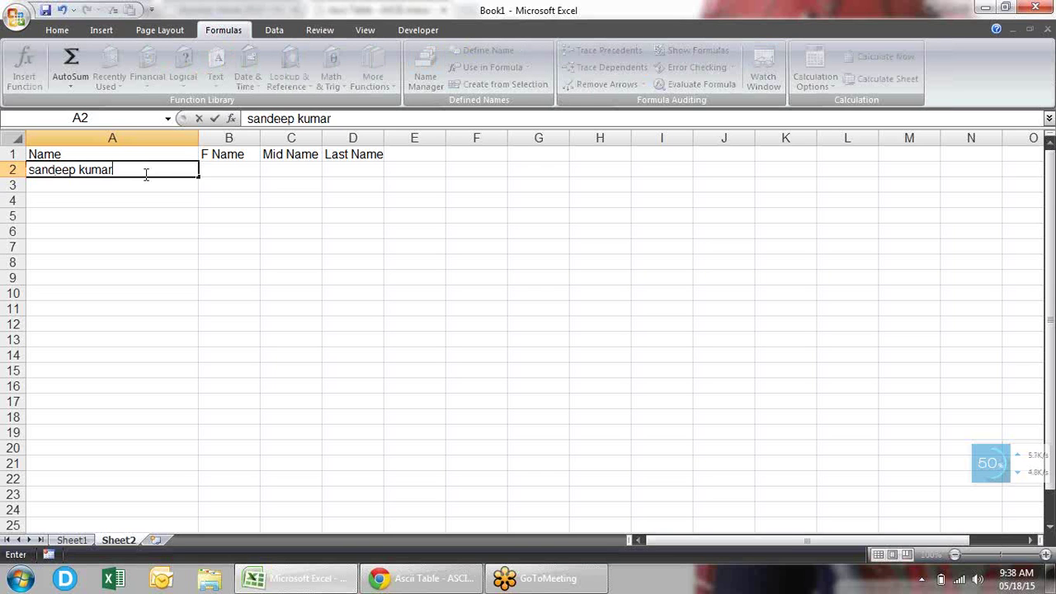
text( singh)
key(Return)
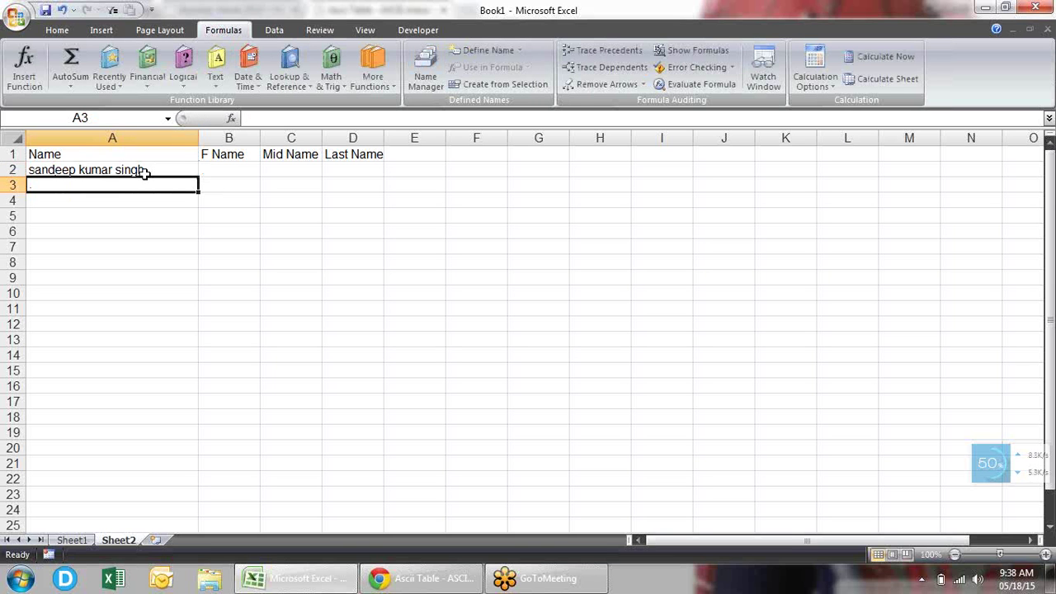
text(vipul)
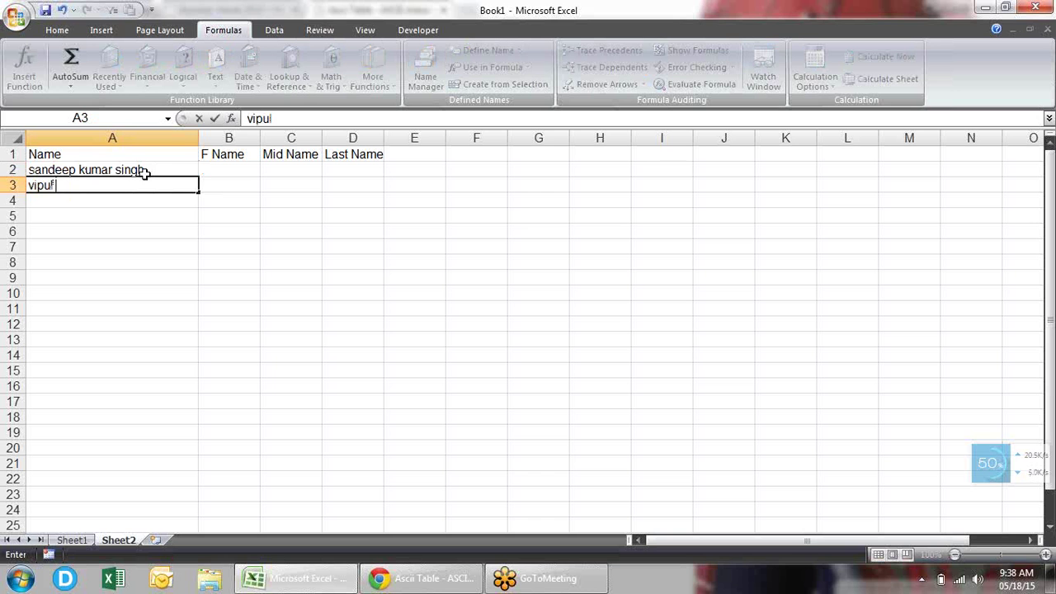
text( kumar goya)
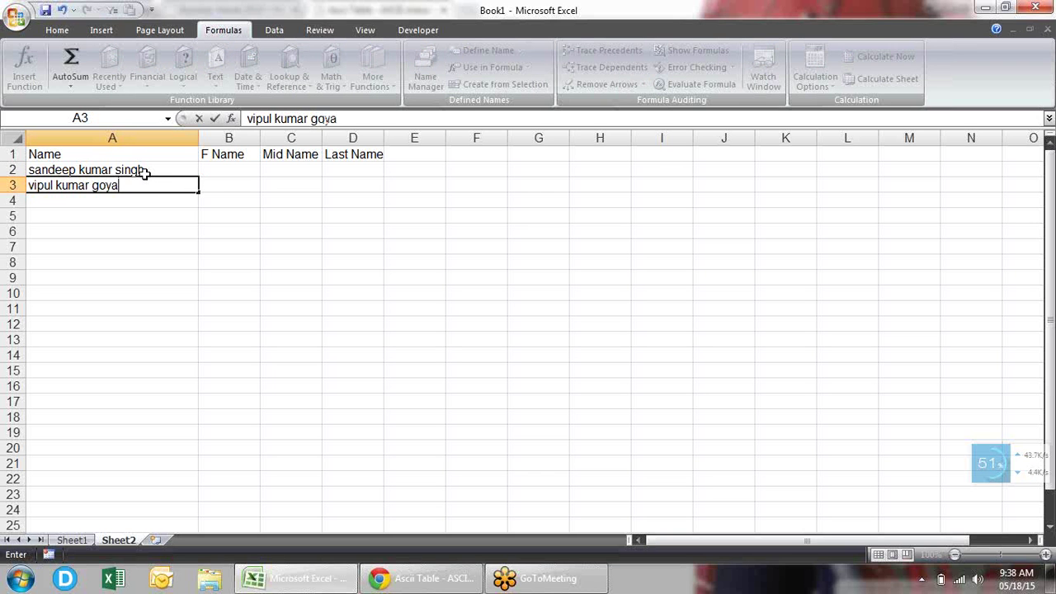
text(l)
key(Return)
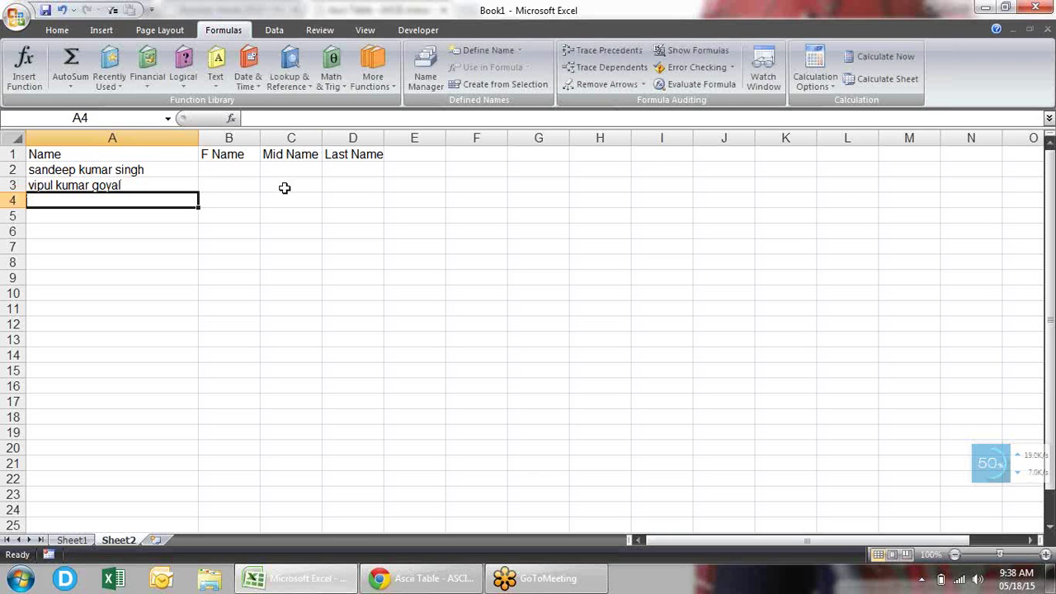
Step: Enter =LEFT(A2,7) in B2 to extract the first name
click(249, 173)
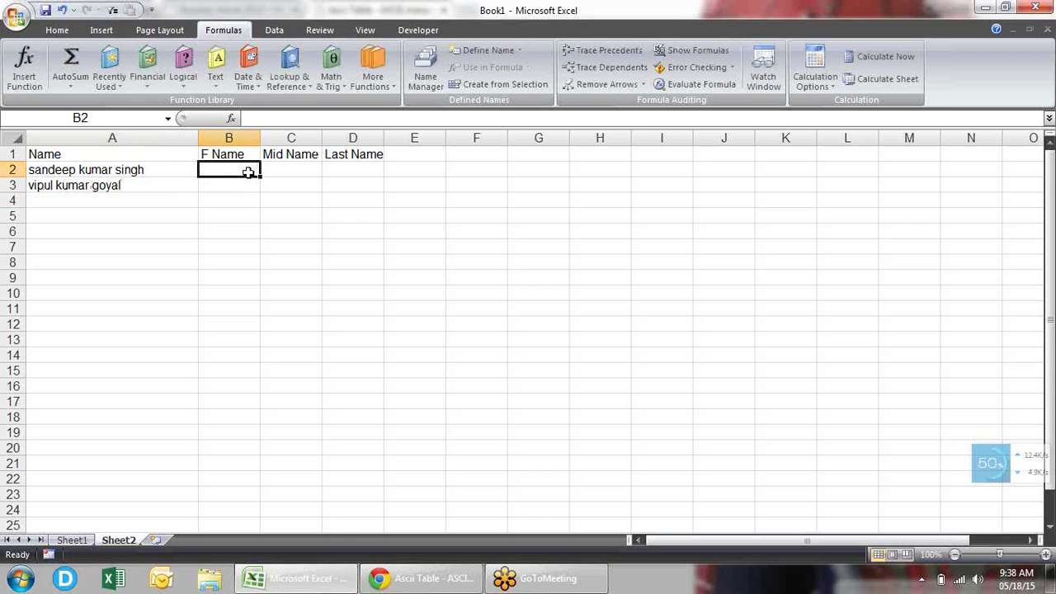
text(=)
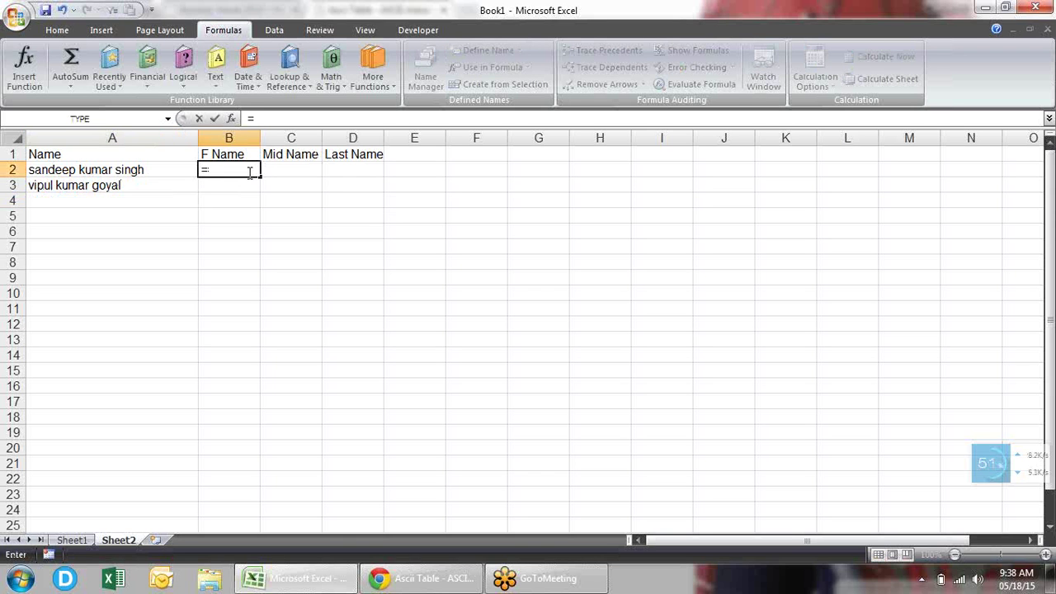
text(lef)
key(Tab)
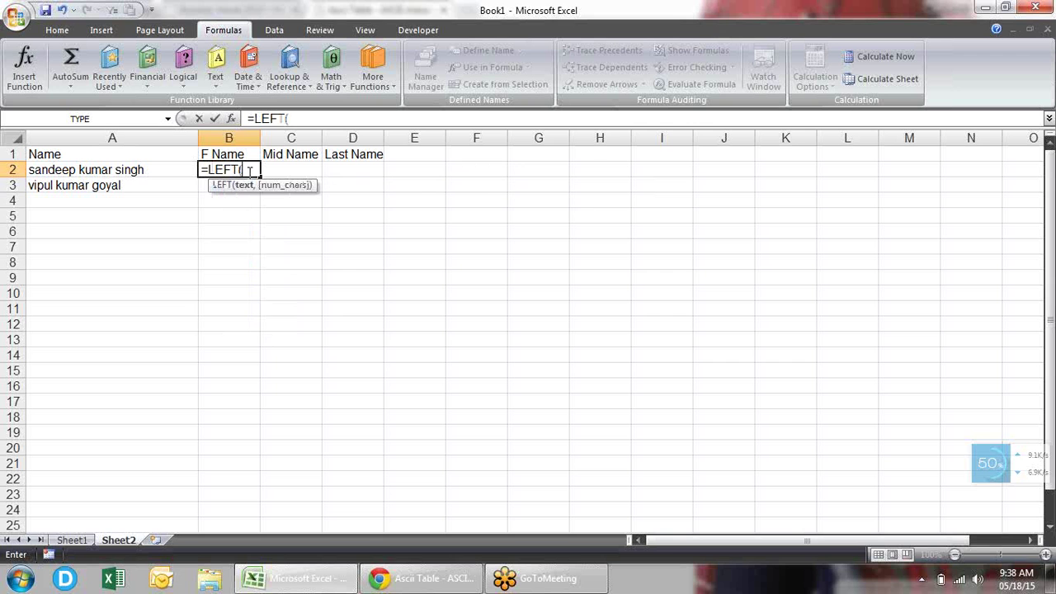
click(137, 170)
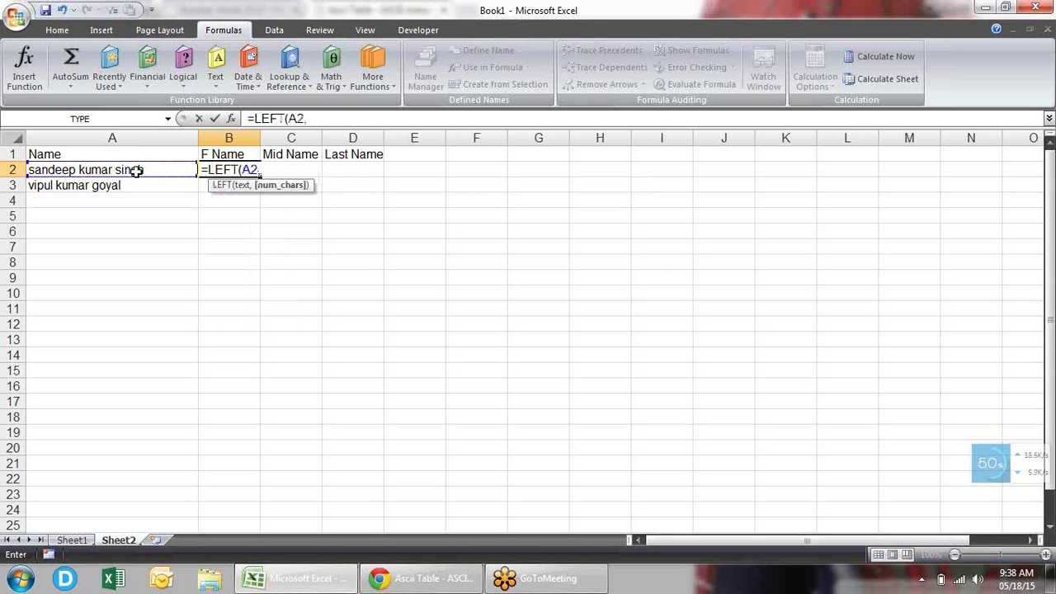
text(,)
text(7)
key(Return)
Step: Enter =RIGHT(A2,5) in D2 to extract the last name
key(Up)
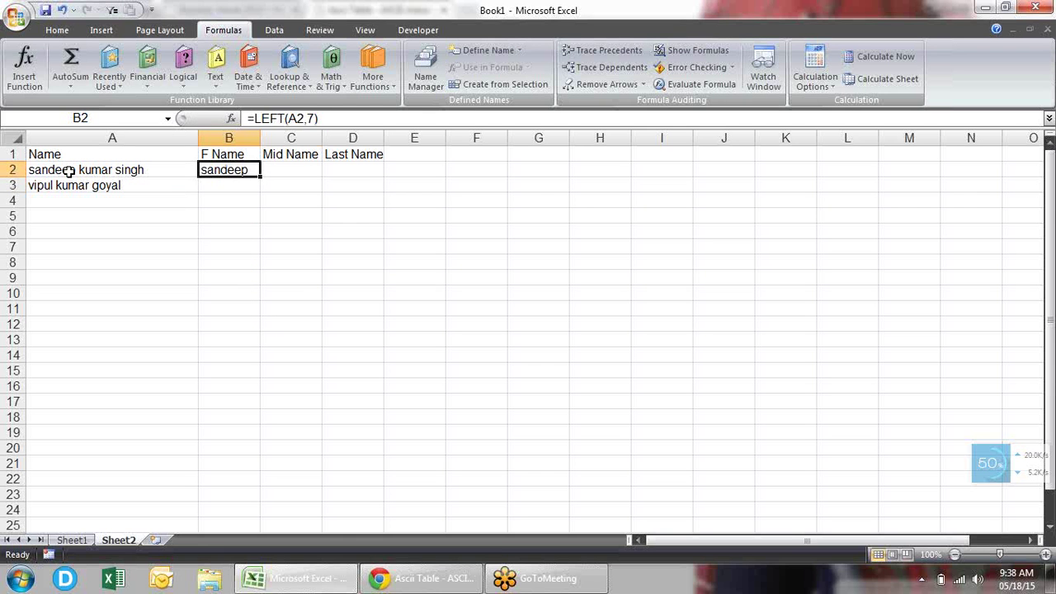
key(Right)
key(Left)
key(Right)
key(Right)
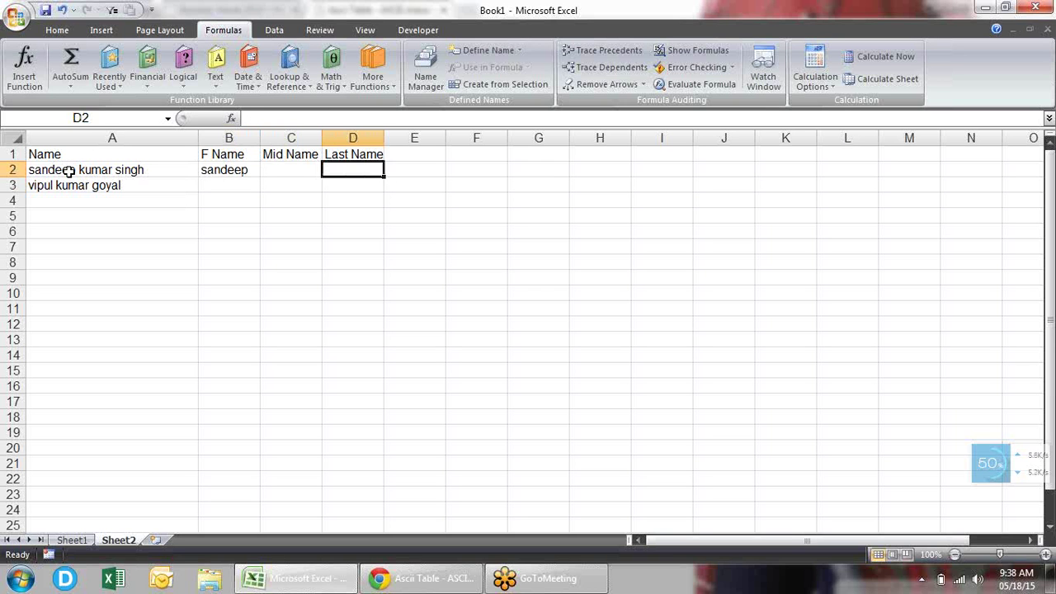
text(=righ)
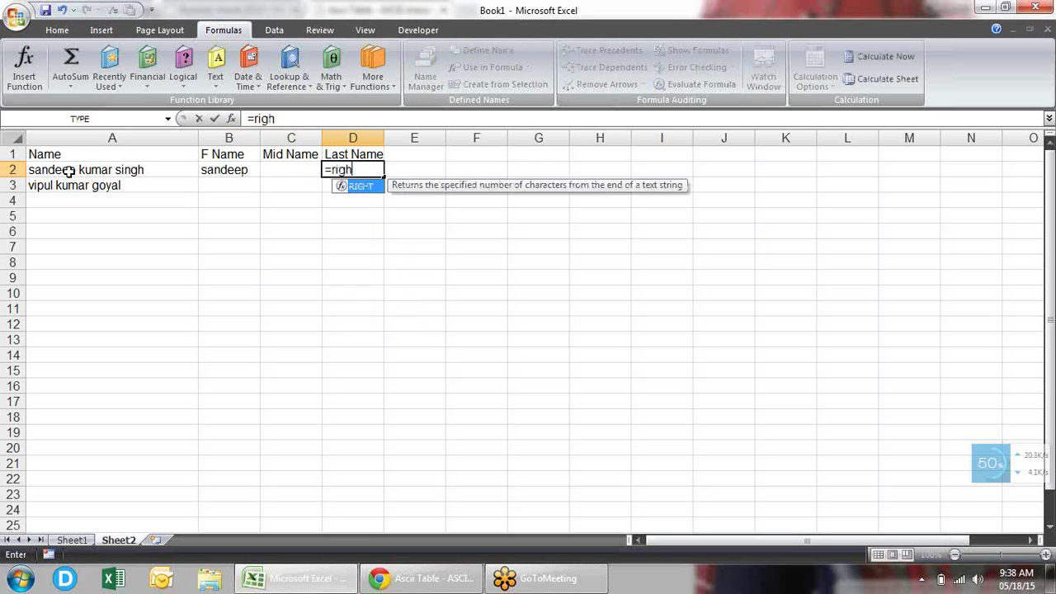
key(Tab)
click(71, 170)
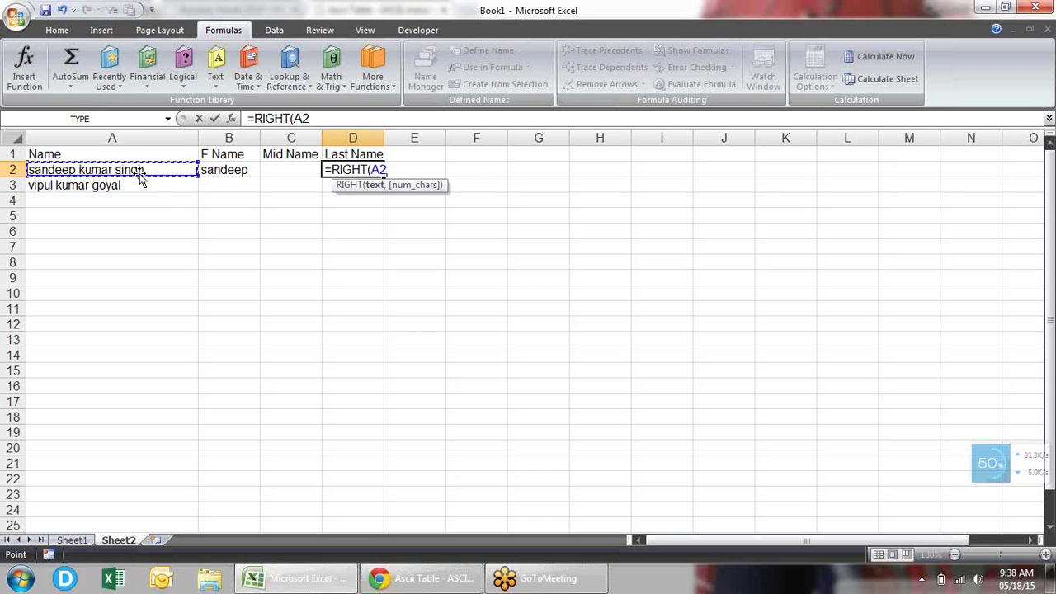
text(,5)
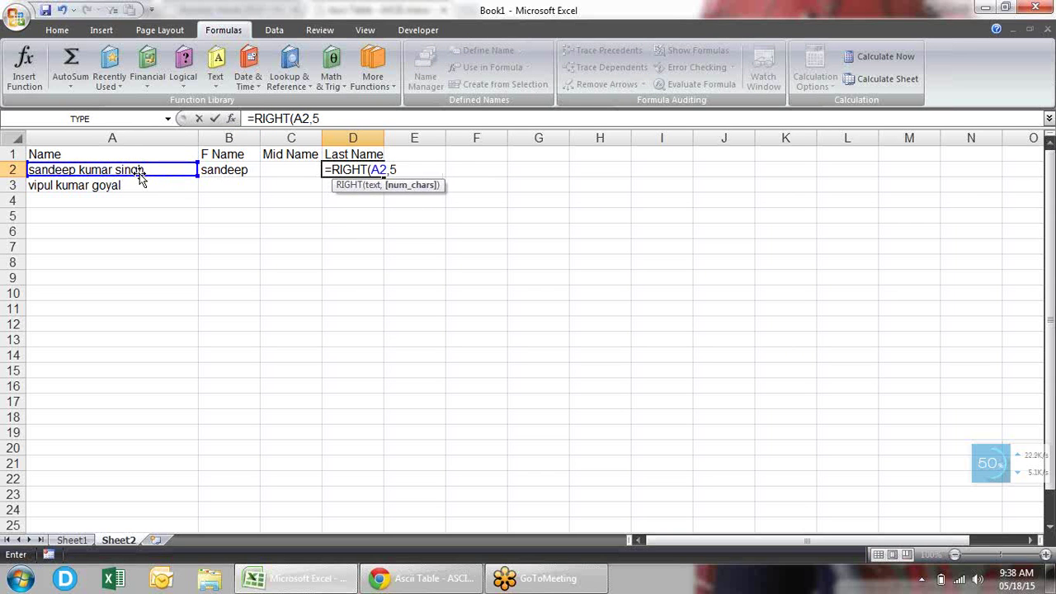
key(Return)
key(Up)
key(Left)
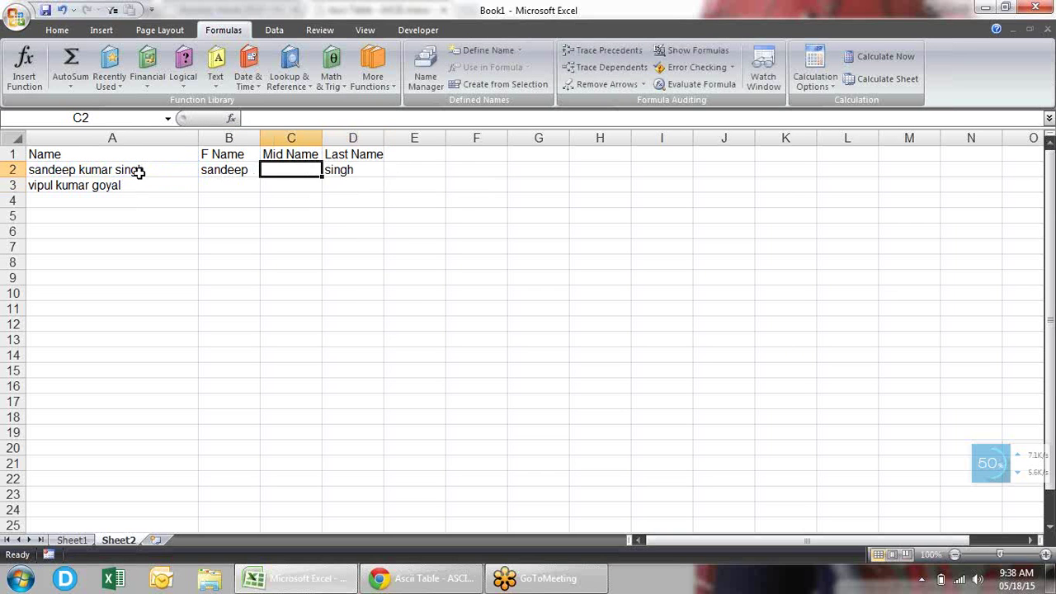
Step: Enter =MID(A2,9,5) in C2 to pull out the five-letter middle name
text(=mi)
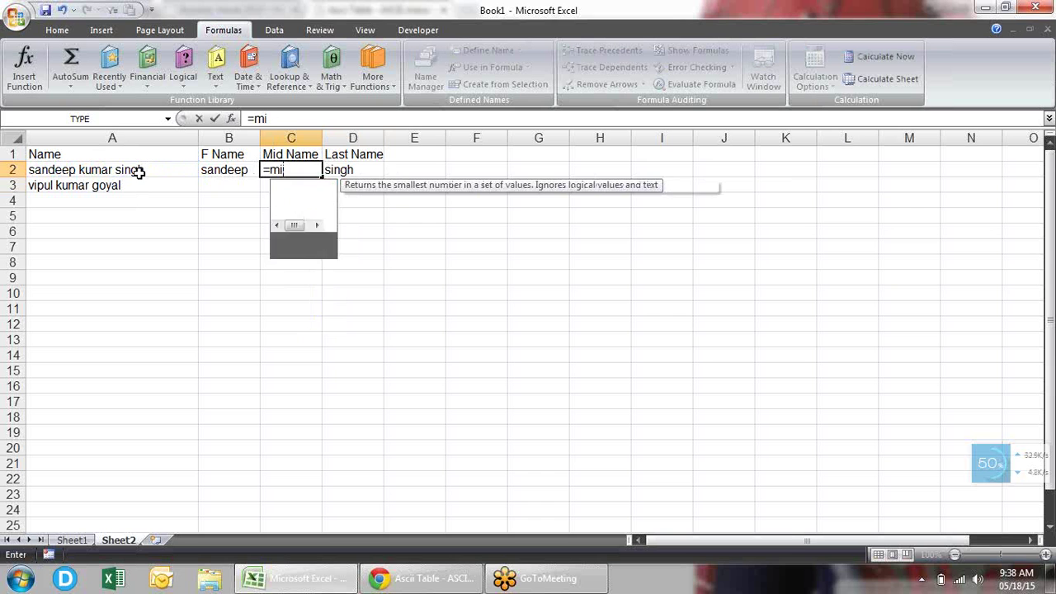
text(d)
key(Tab)
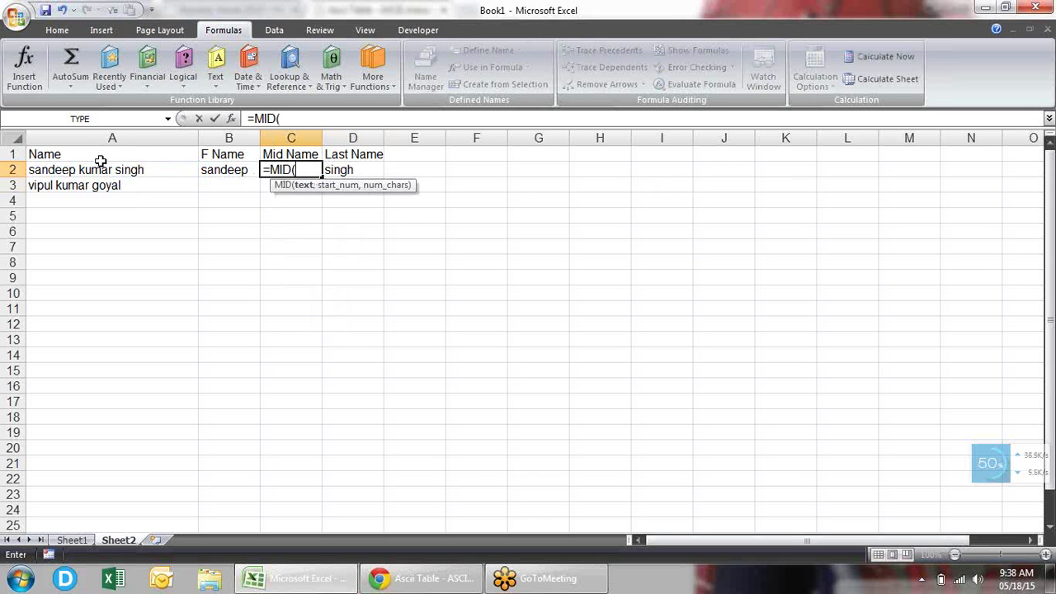
click(102, 168)
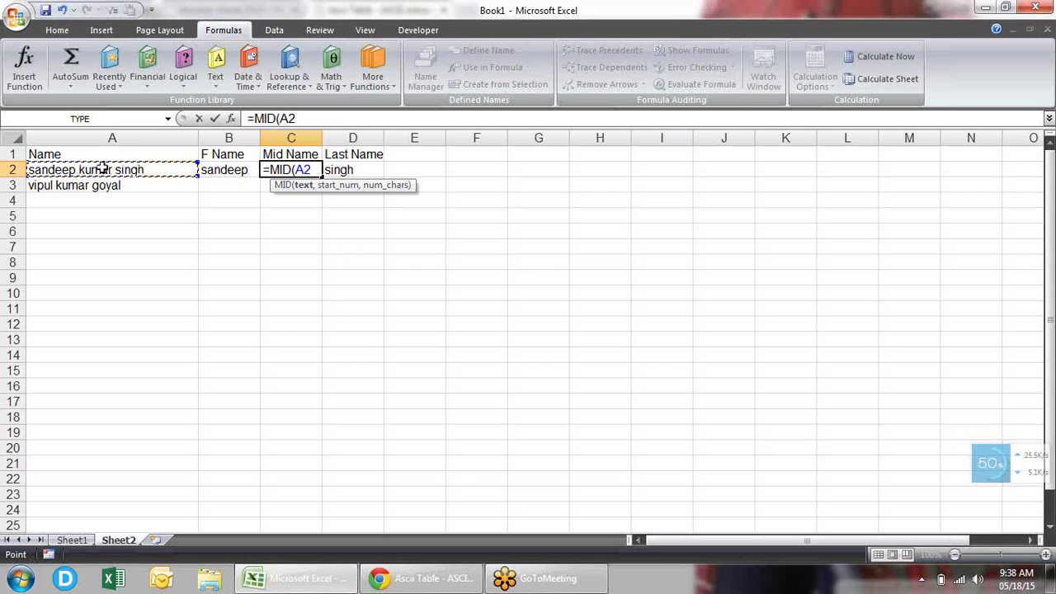
text(,)
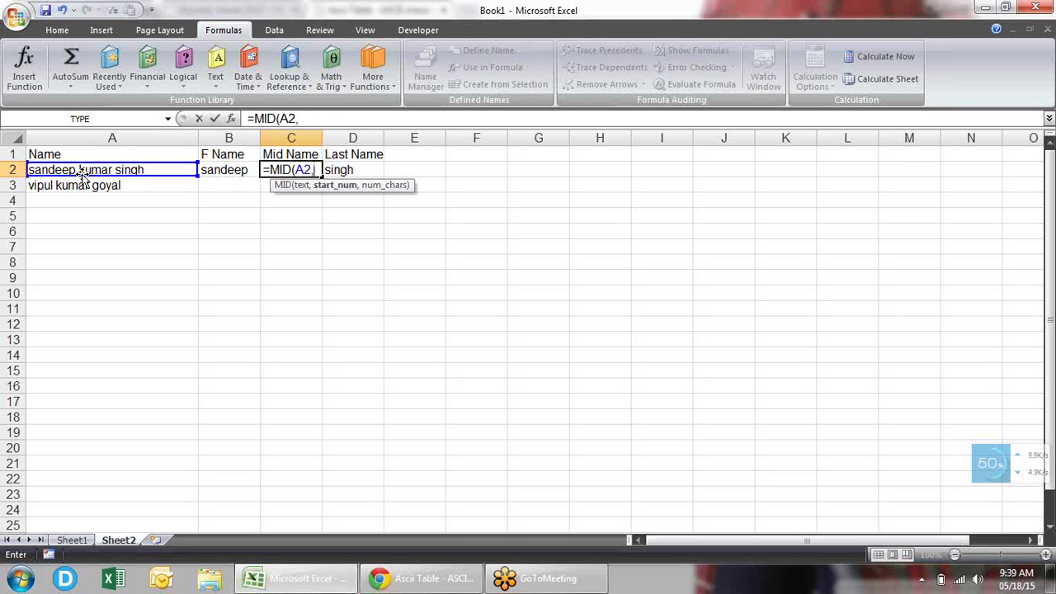
text(9)
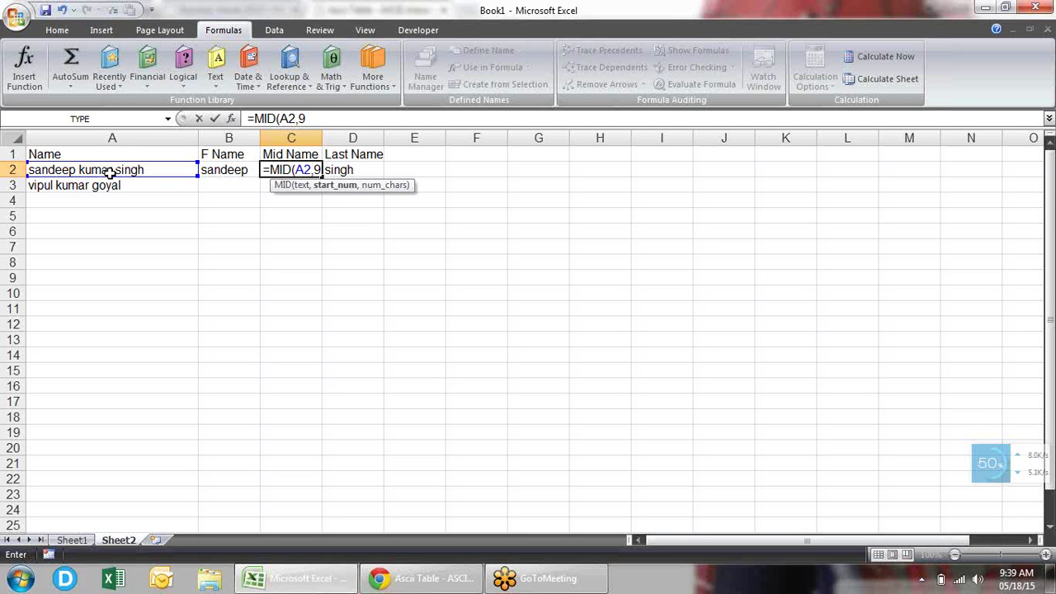
text(,5)
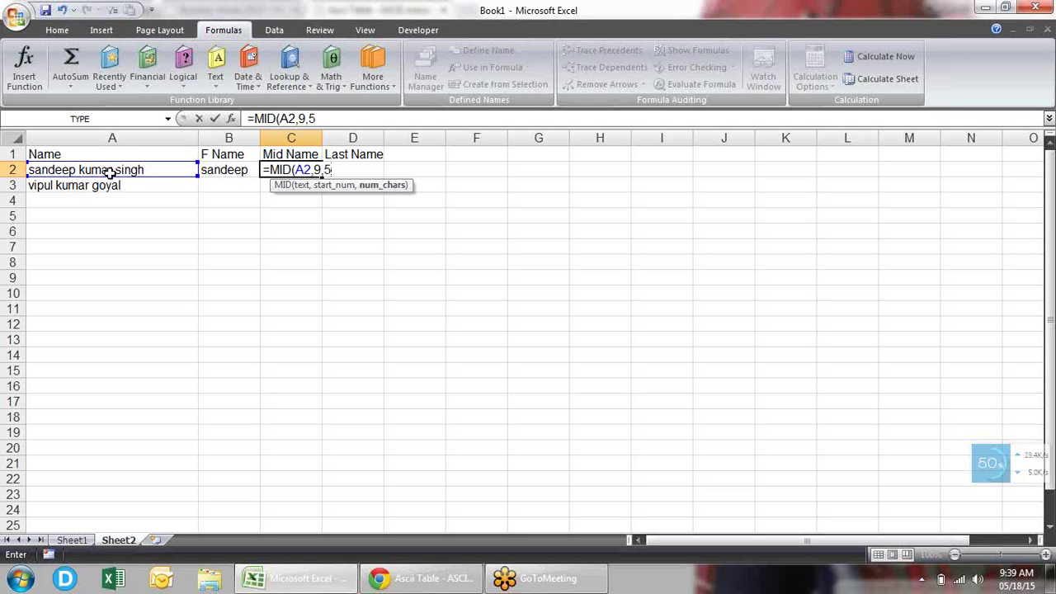
key(Return)
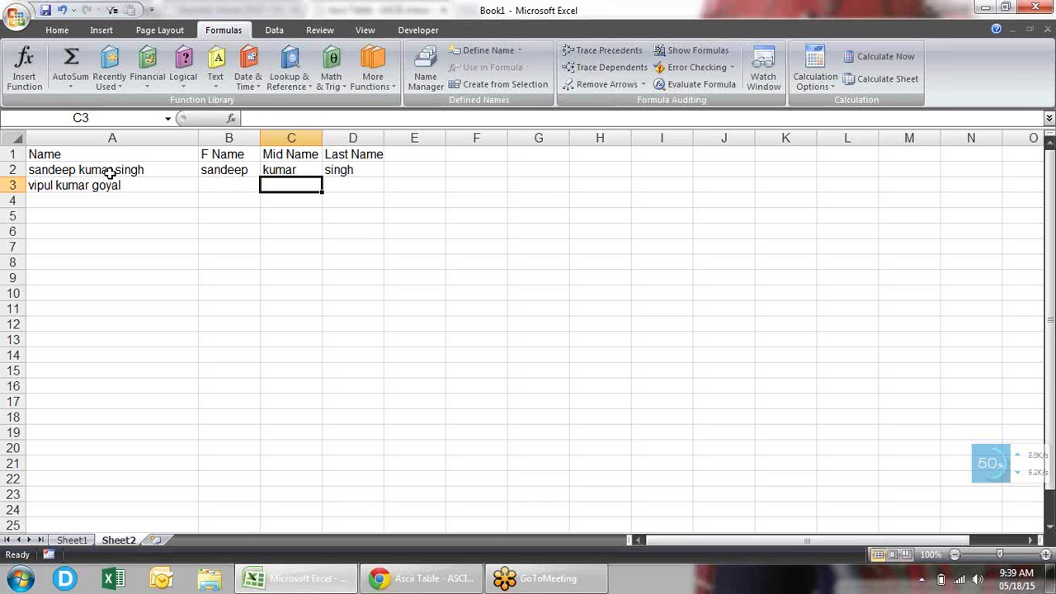
Step: Type the helper headings 'first space', 'second space' and 'len' into F2, G2 and H2
click(481, 169)
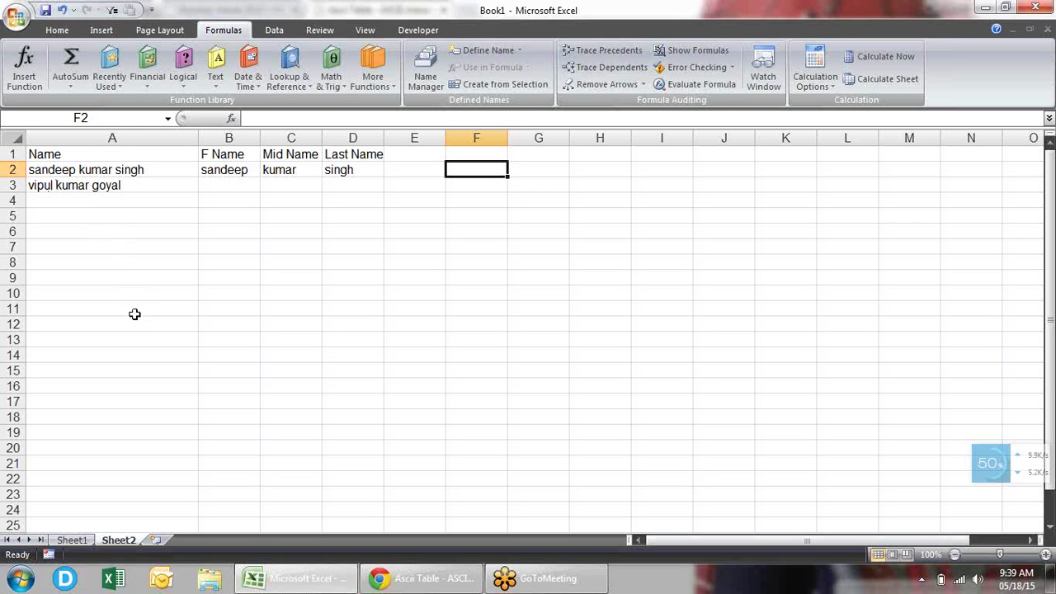
text(first)
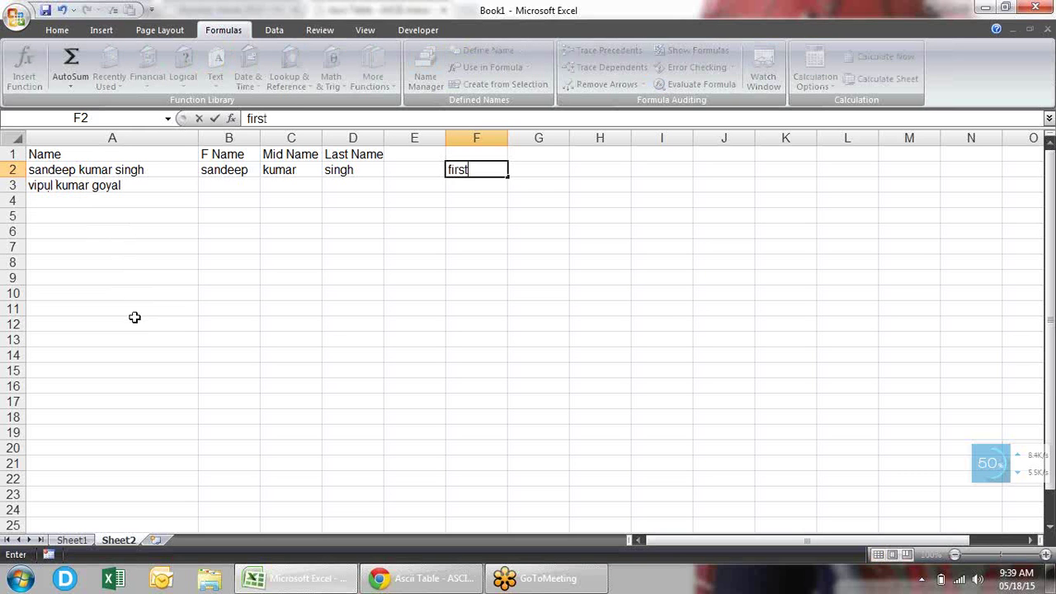
text( space)
key(Tab)
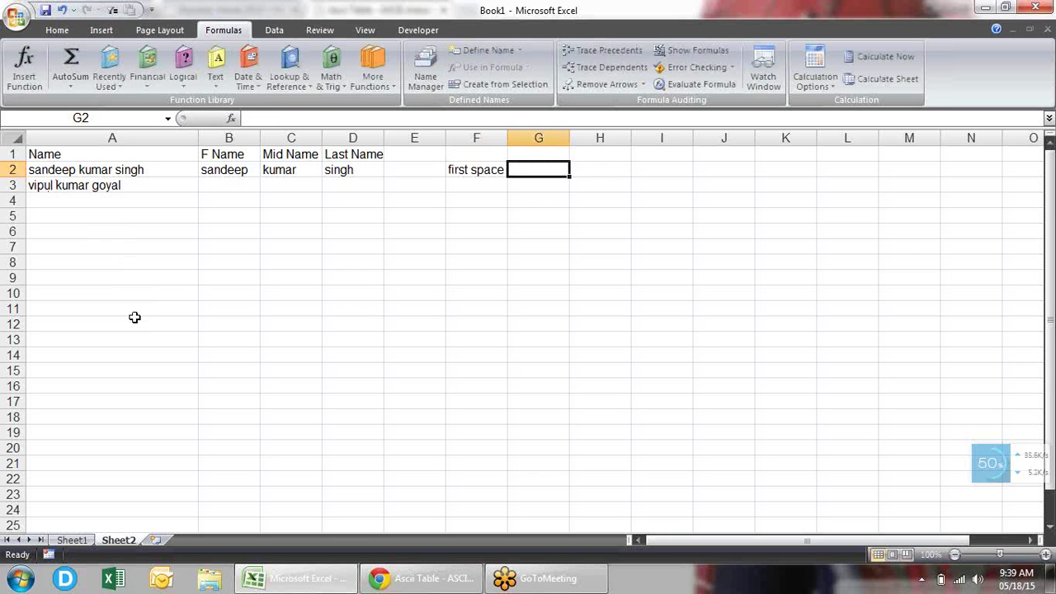
text(second)
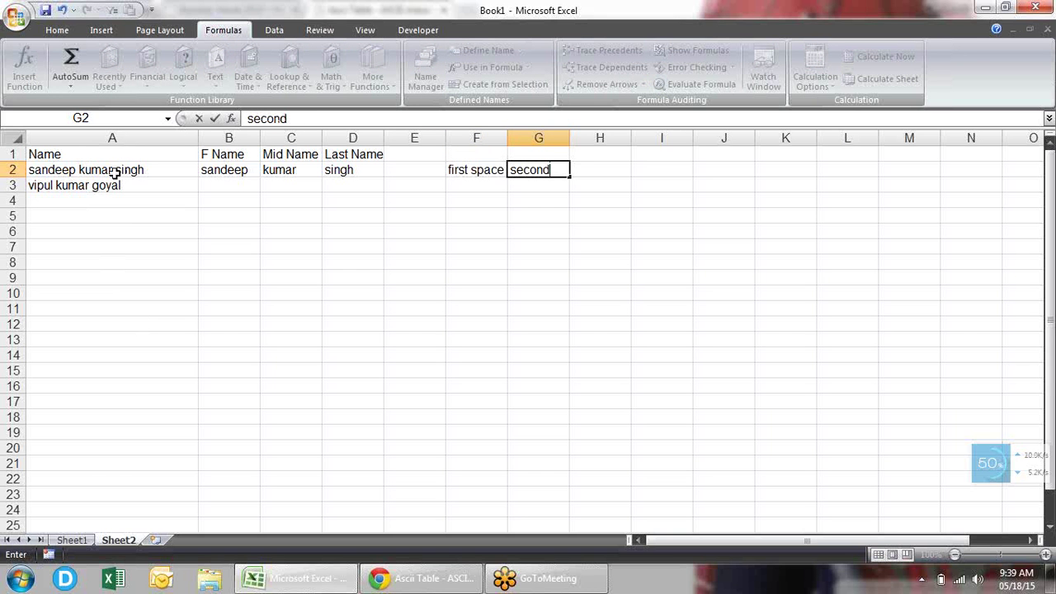
text( spa)
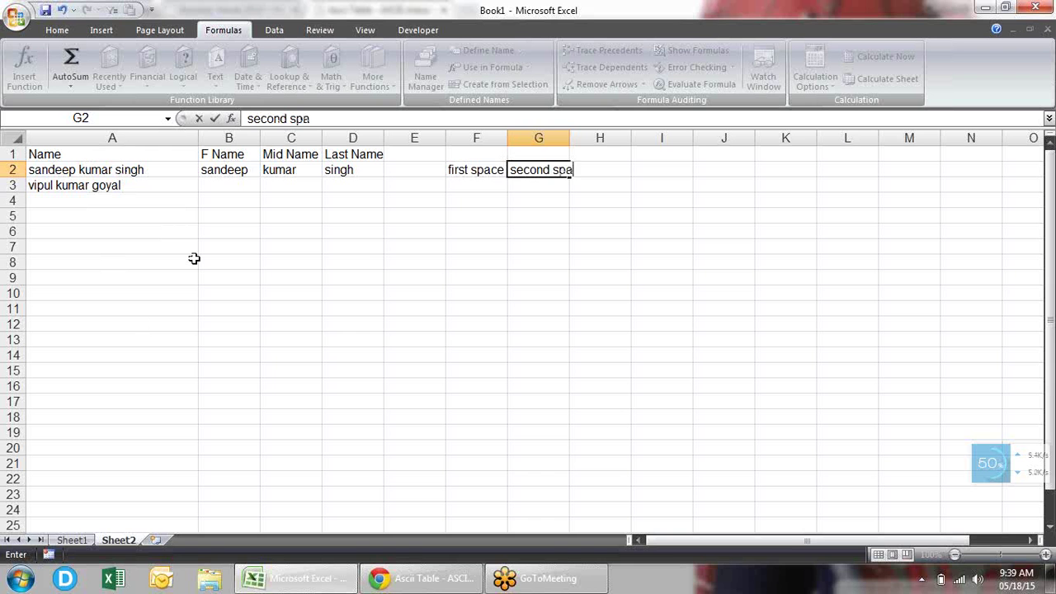
text(ce)
key(Return)
key(Up)
key(Right)
key(Right)
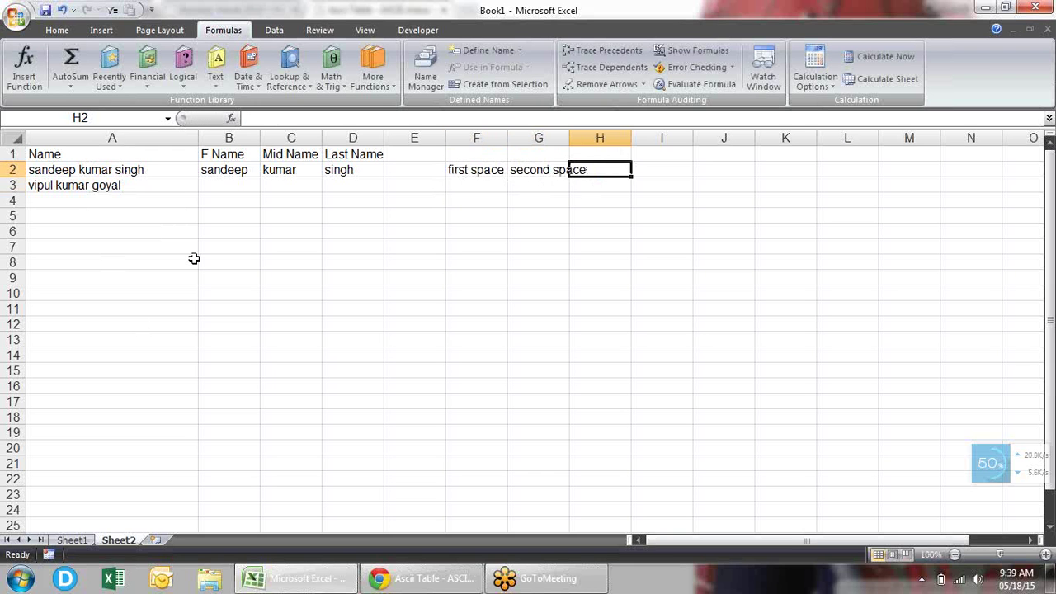
text(len)
key(Return)
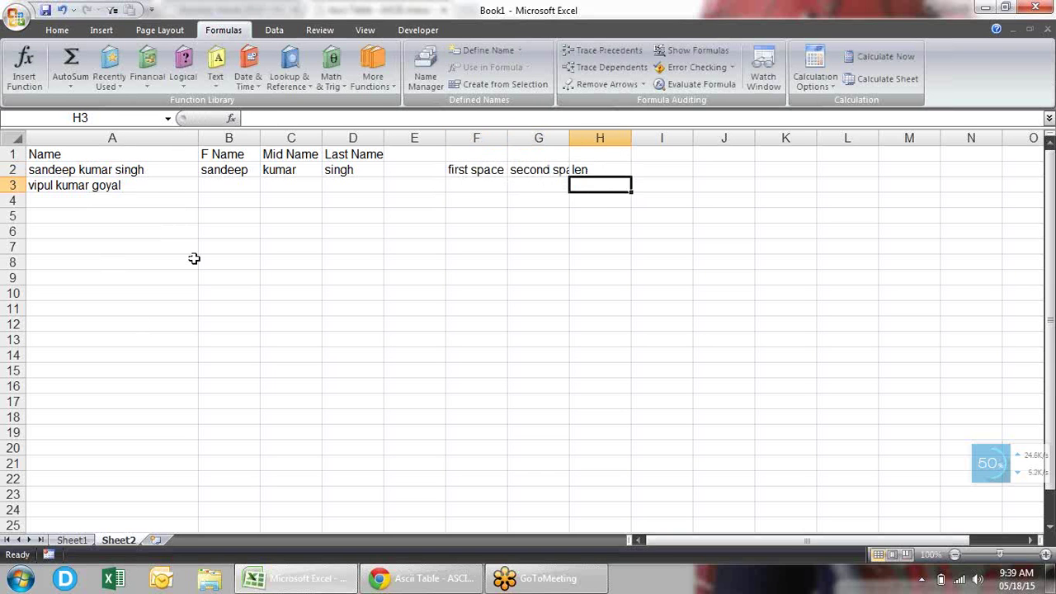
key(Left)
key(Left)
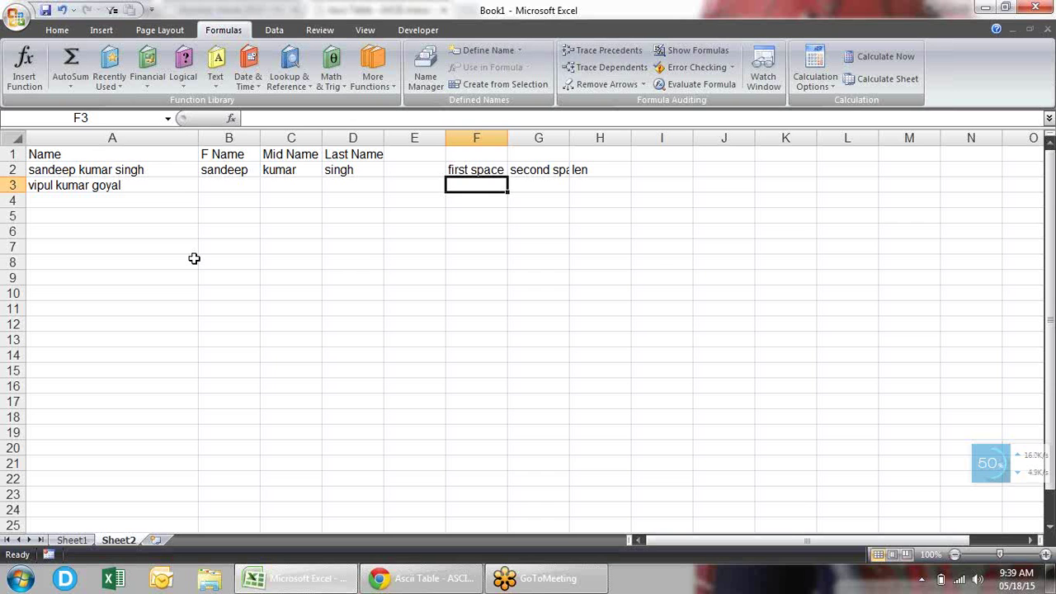
Step: Enter =FIND(" ",A3) in F3 to get the first space position, 6
text(=)
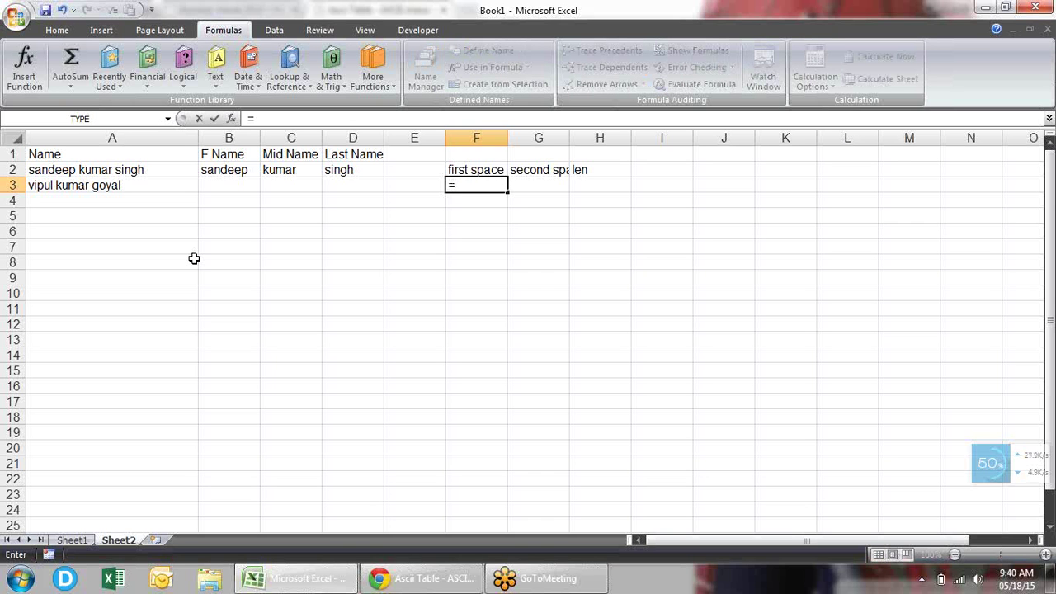
text(fin)
key(Tab)
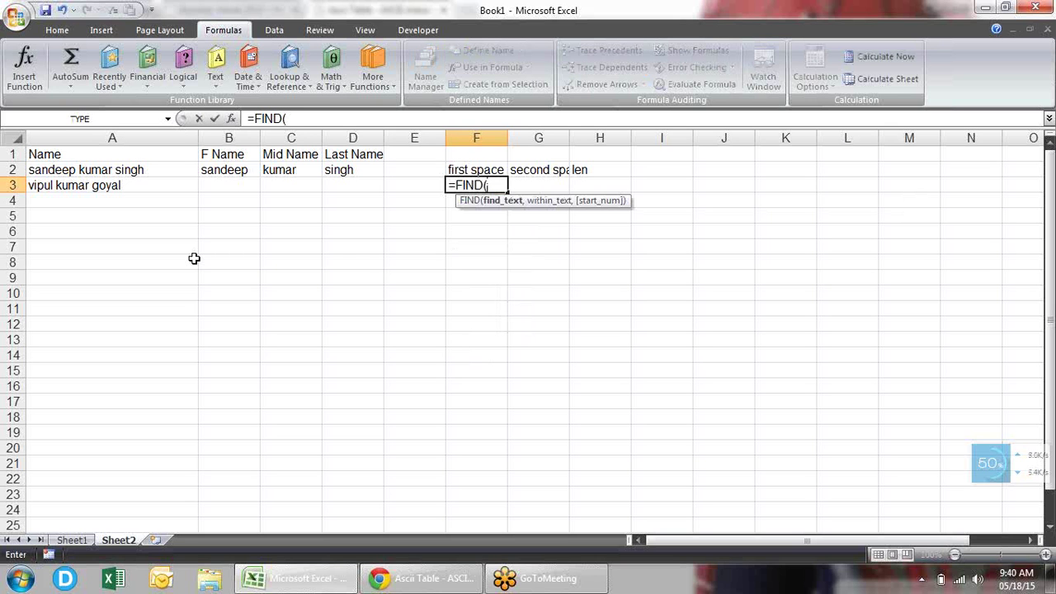
text(")
text( ")
text(,)
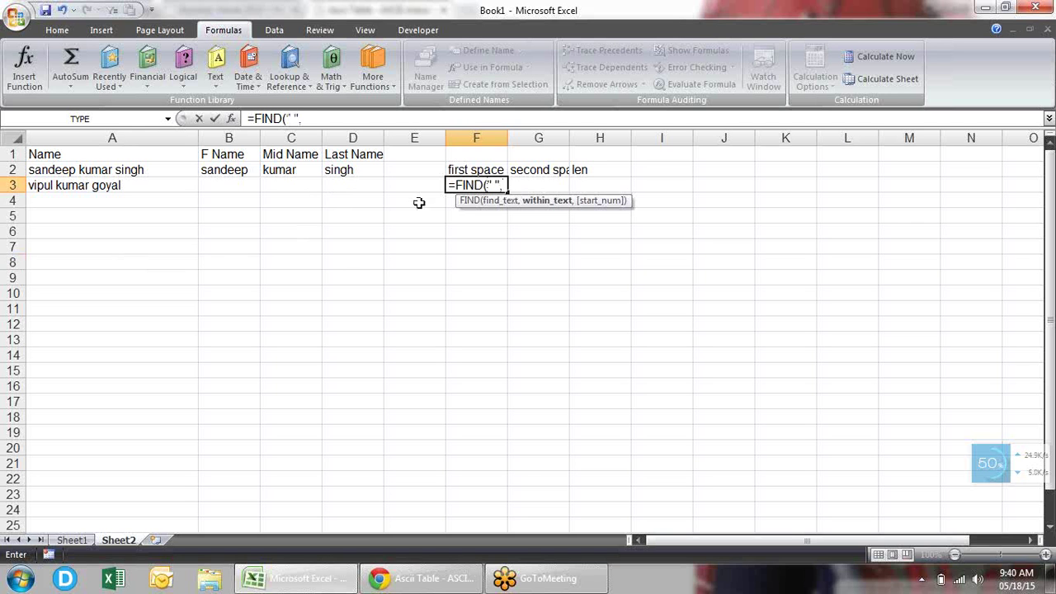
click(49, 181)
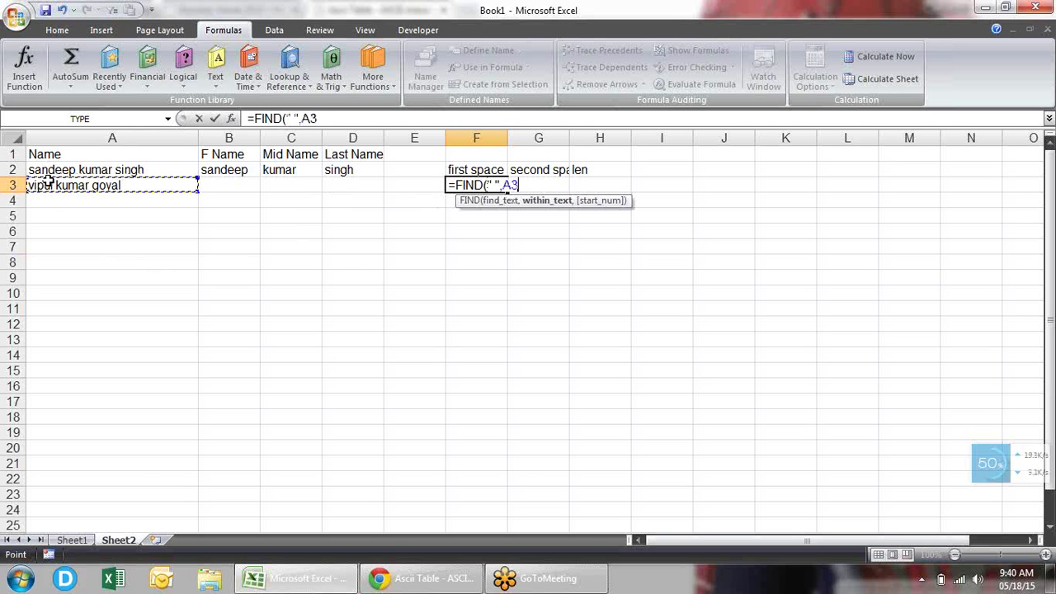
key(Return)
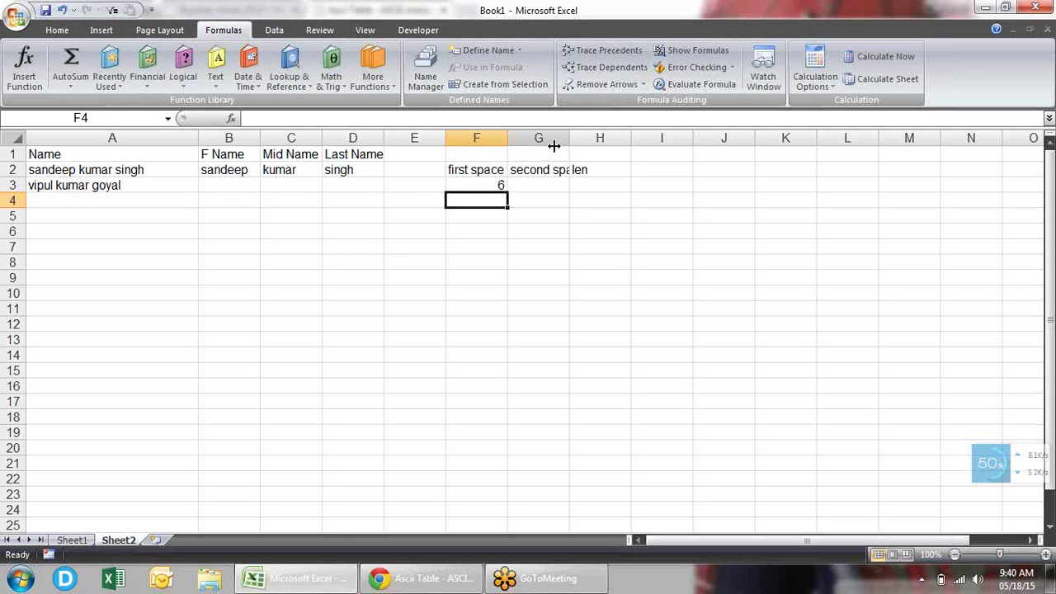
Step: Widen column G and enter =FIND(" ",A3,F3+1) in G3 for the second space, 12
drag(569, 138, 606, 141)
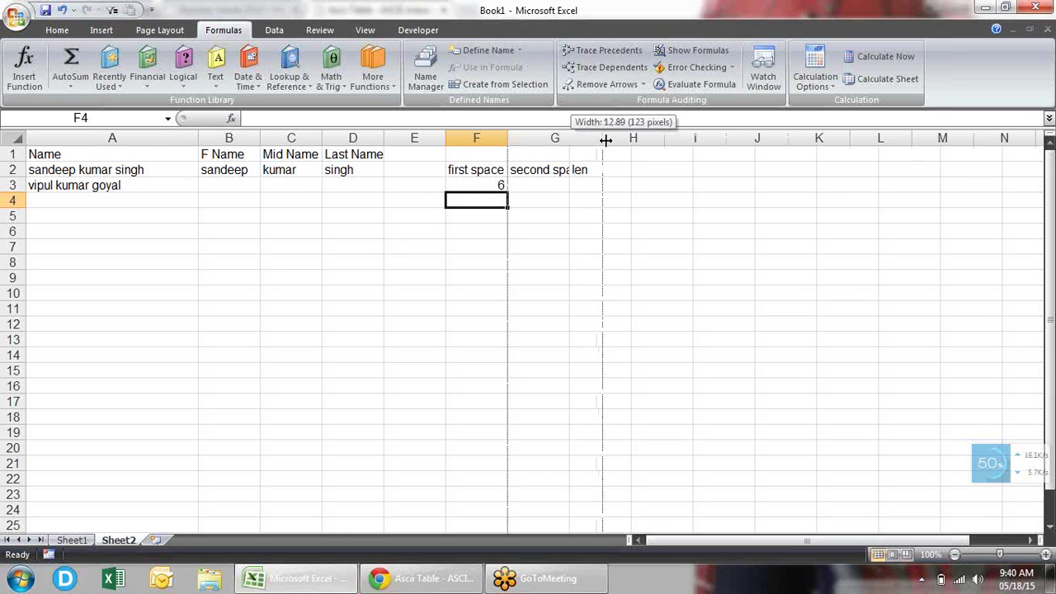
click(555, 185)
text(=)
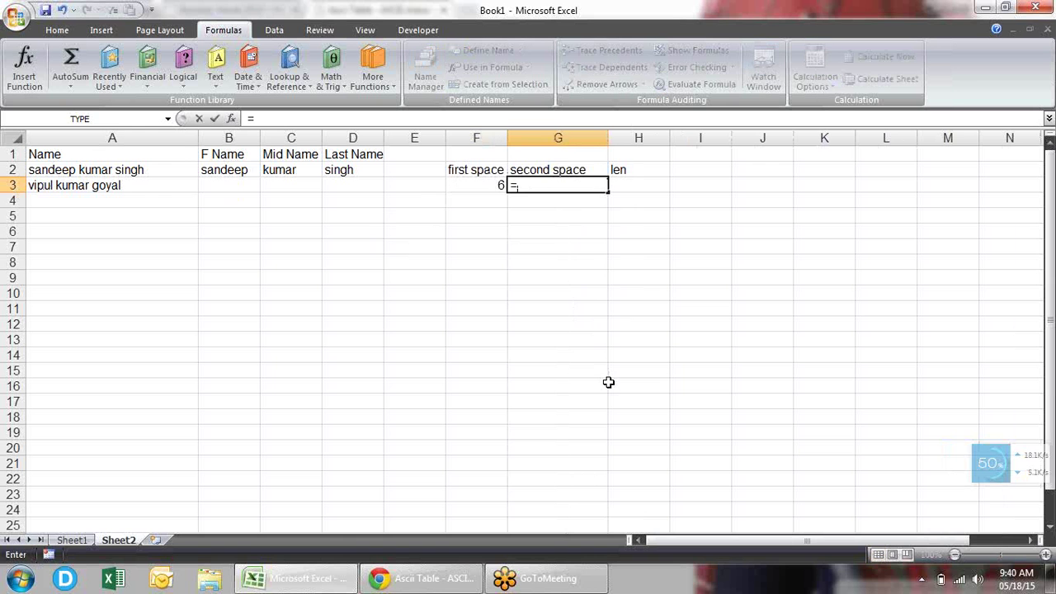
text(fin)
key(Tab)
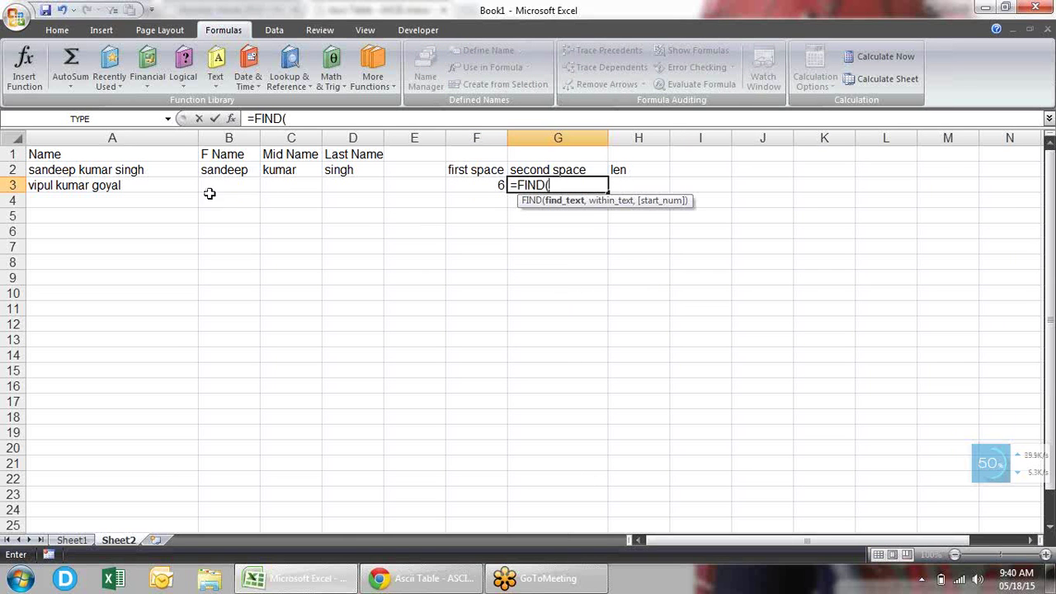
text(" ")
text(,)
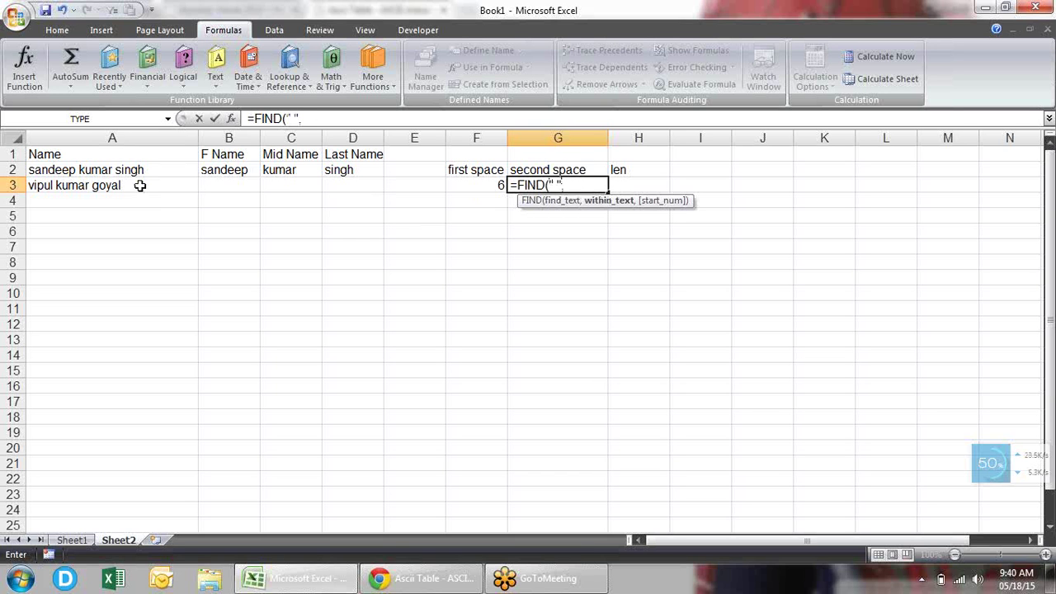
click(140, 185)
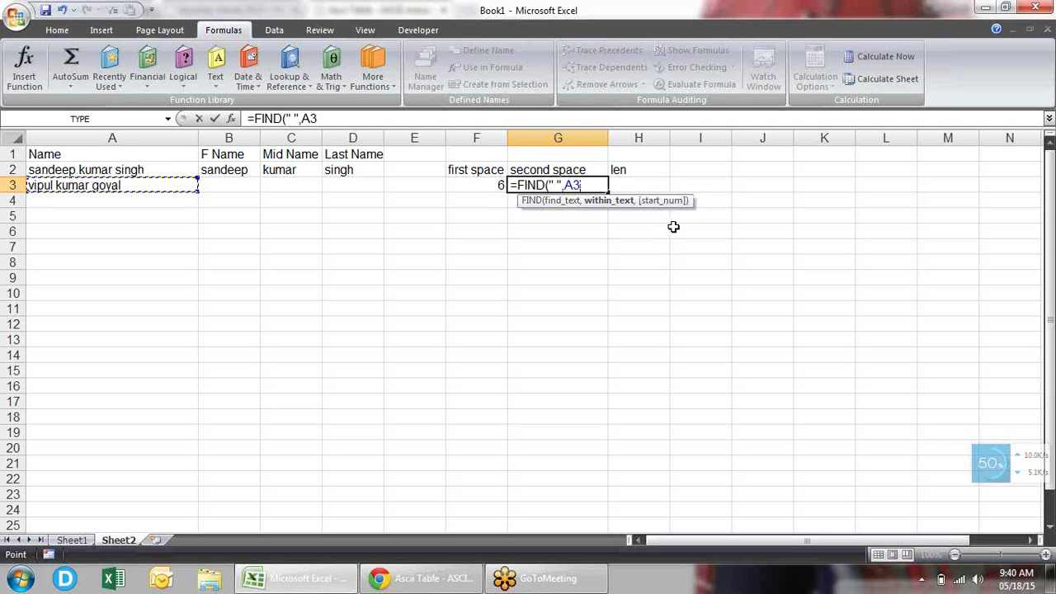
text(,)
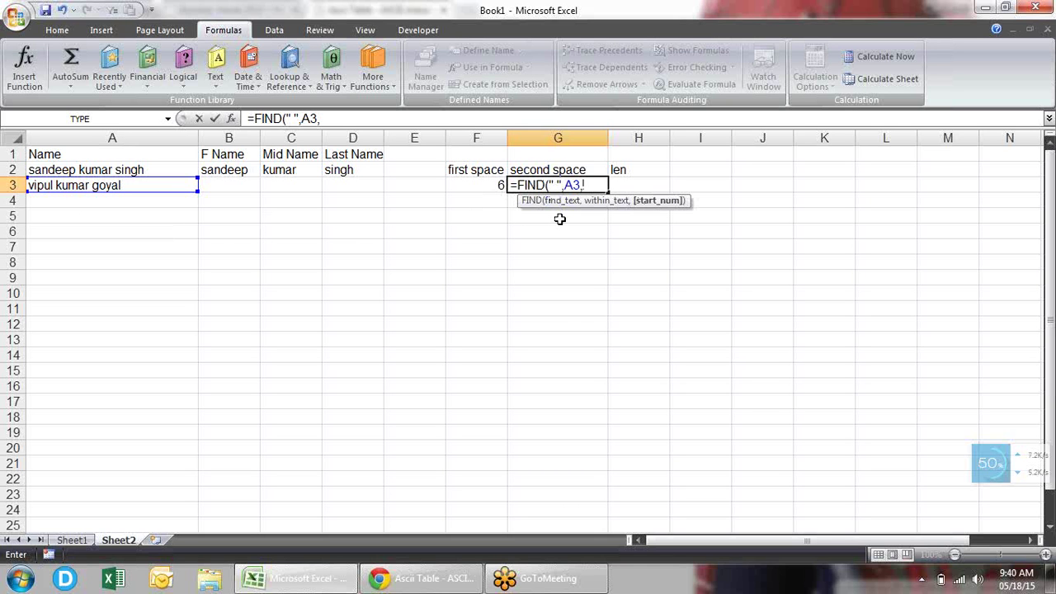
text(7)
key(BackSpace)
click(499, 185)
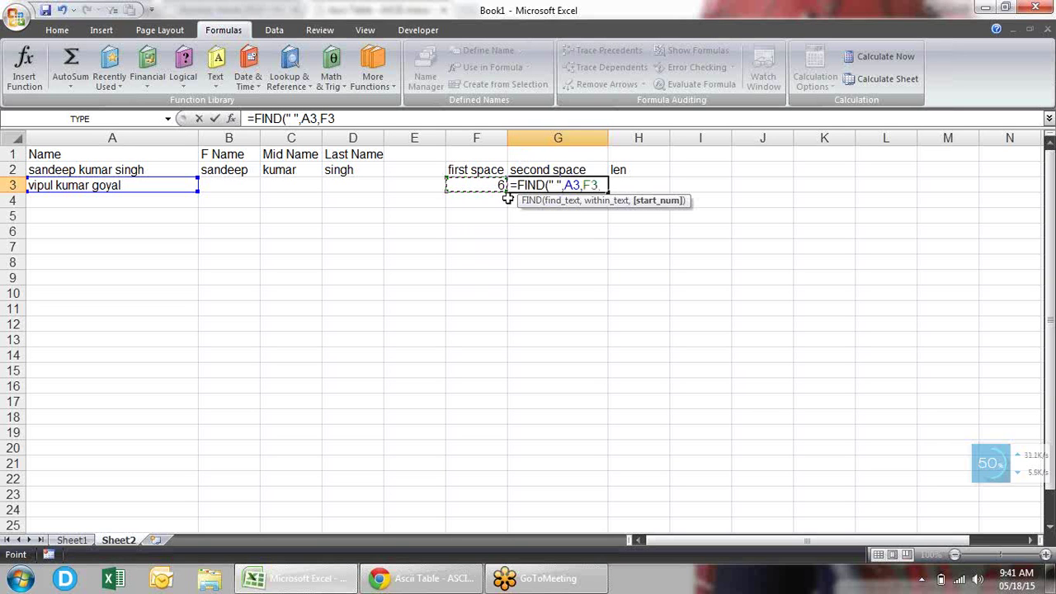
text(+)
key(Up)
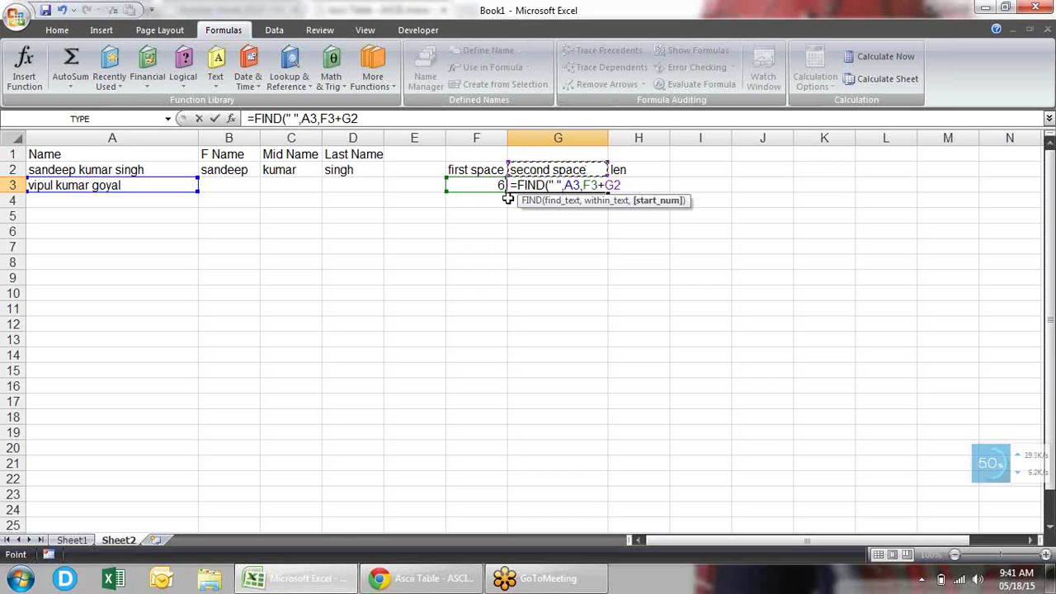
key(BackSpace)
key(BackSpace)
text(1)
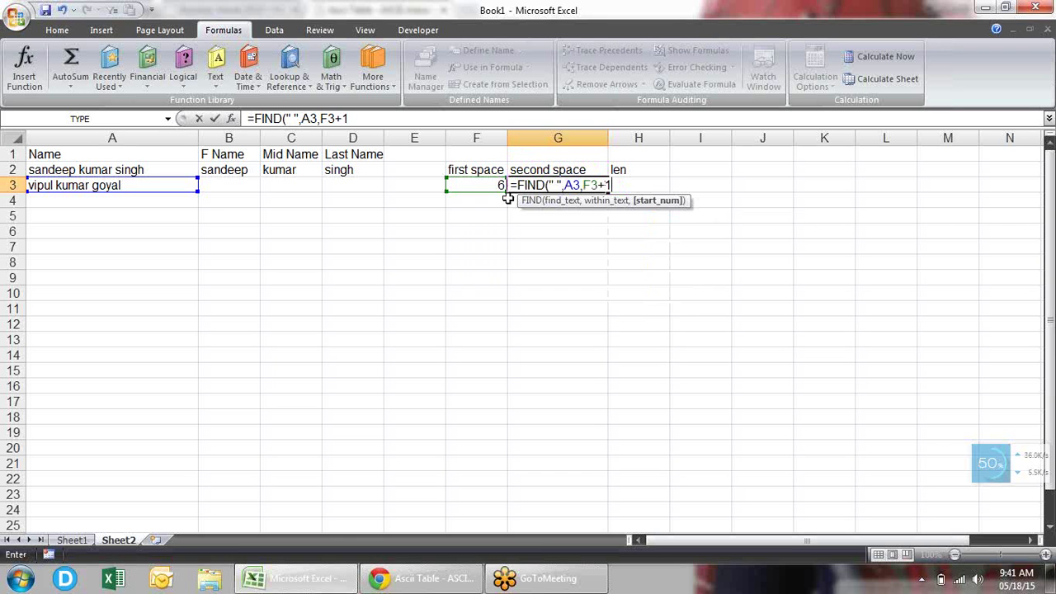
key(Return)
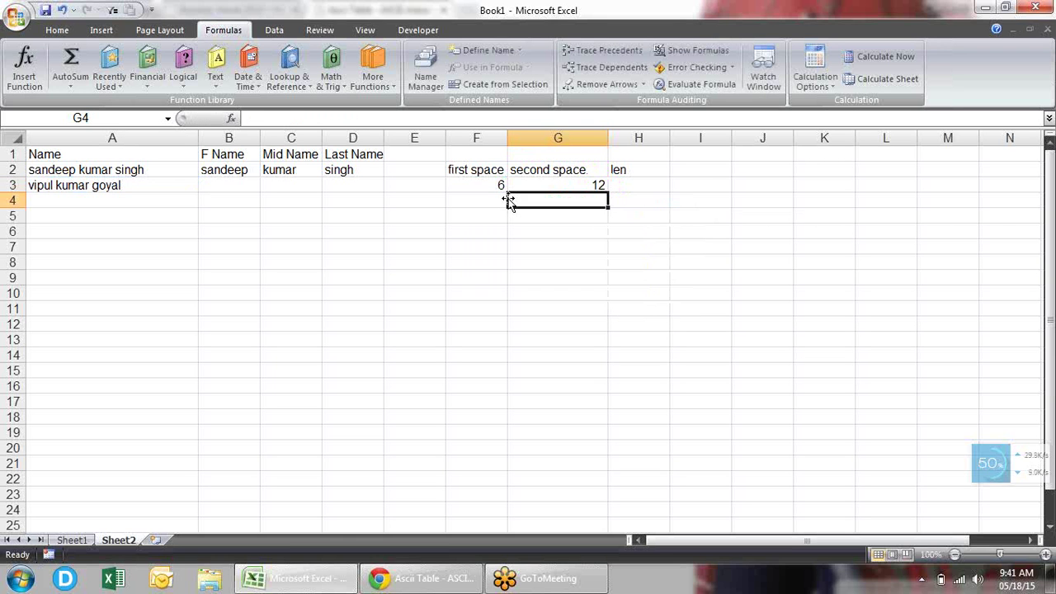
Step: Enter =LEN(A3) in H3 to get the name length, 17
key(Up)
key(Right)
text(=)
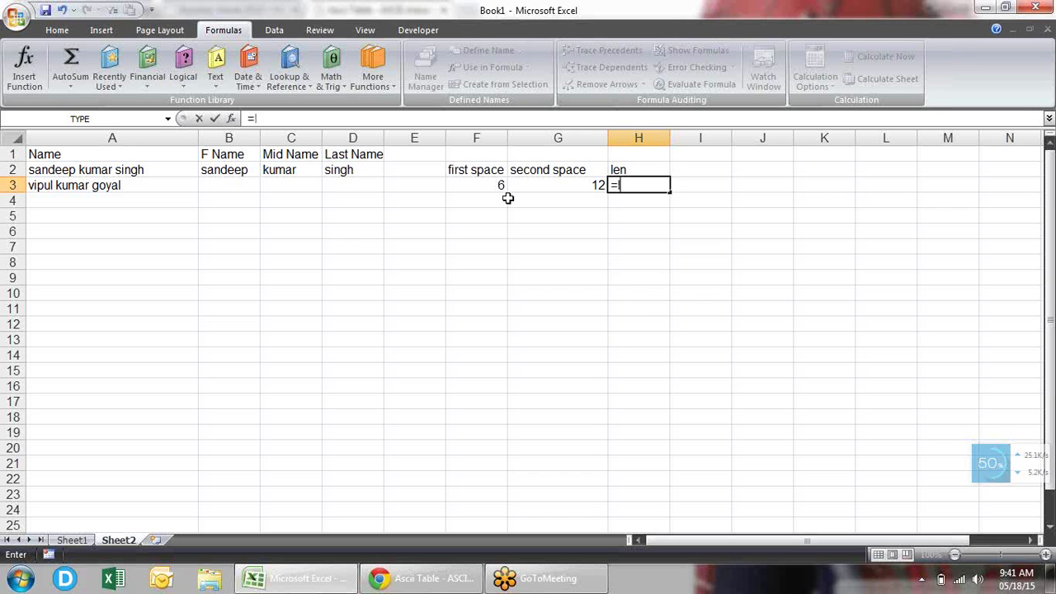
text(len)
key(Tab)
key(Left)
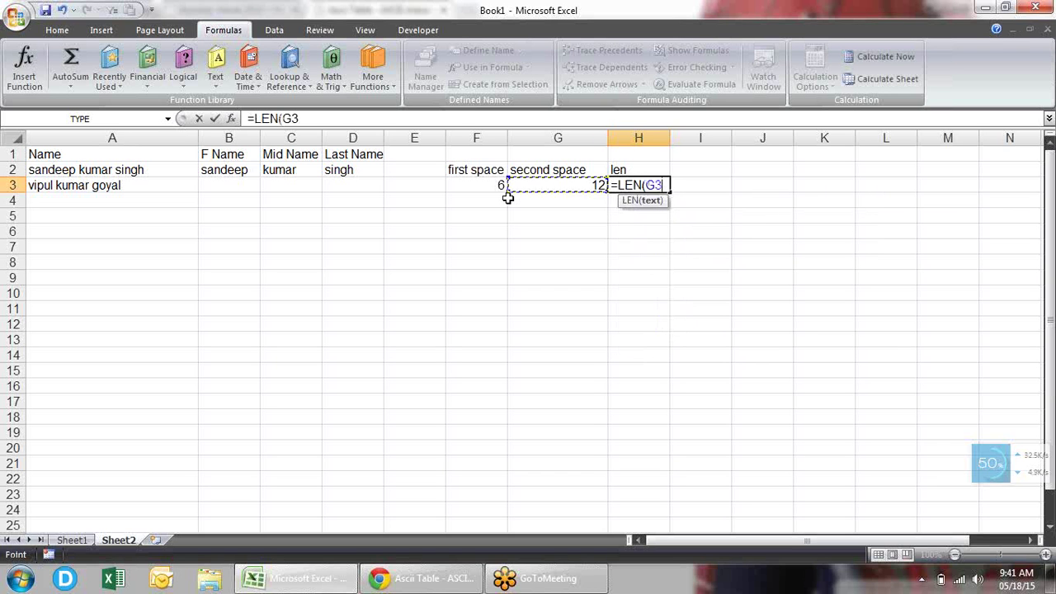
key(Left)
key(Left)
key(Left)
key(Left)
key(Left)
key(Left)
key(Return)
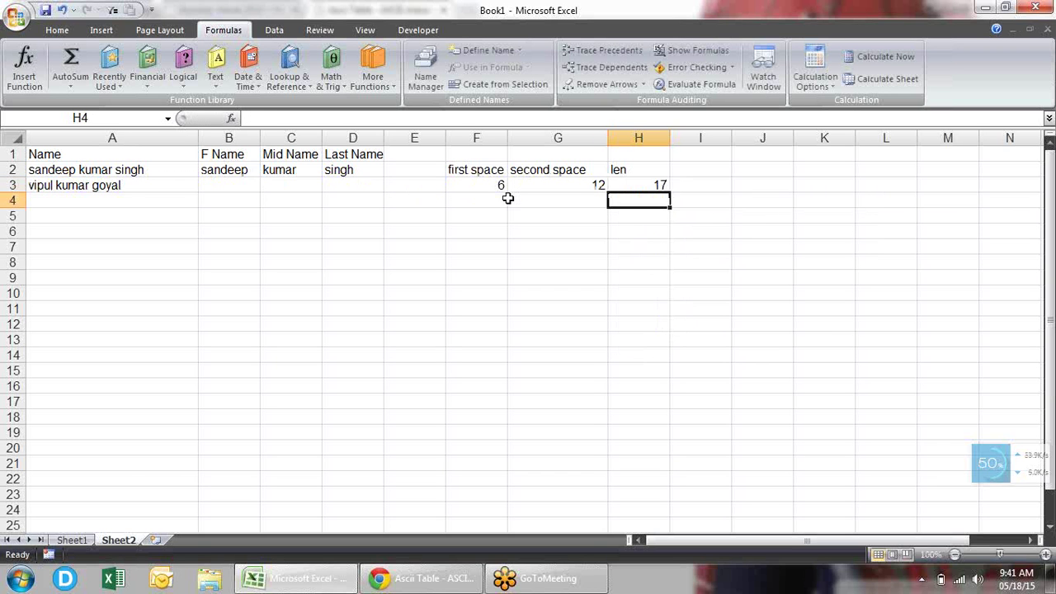
key(Up)
key(Left)
key(Left)
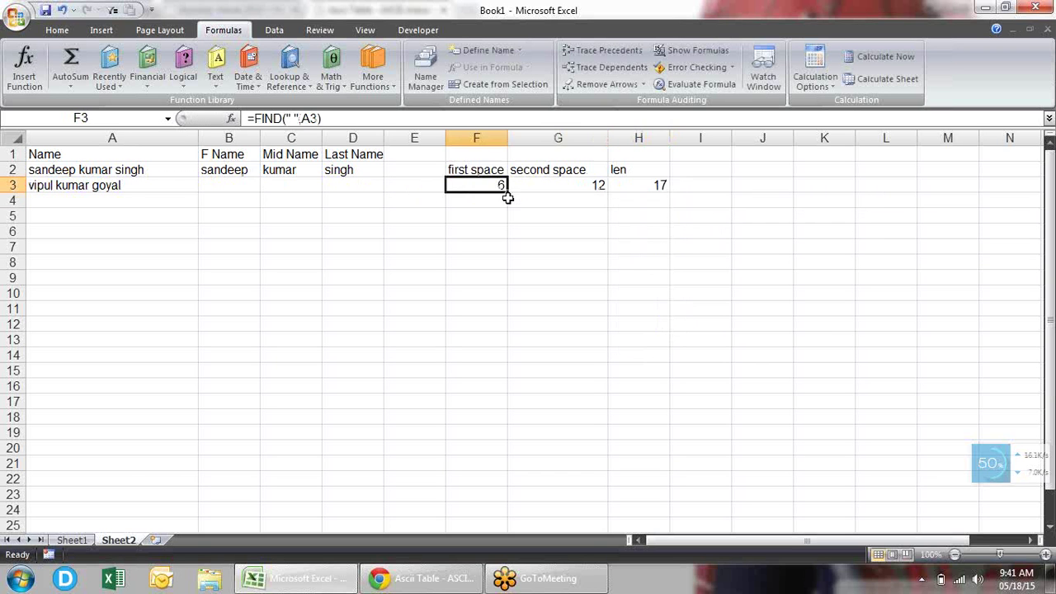
key(Left)
key(Left)
key(Left)
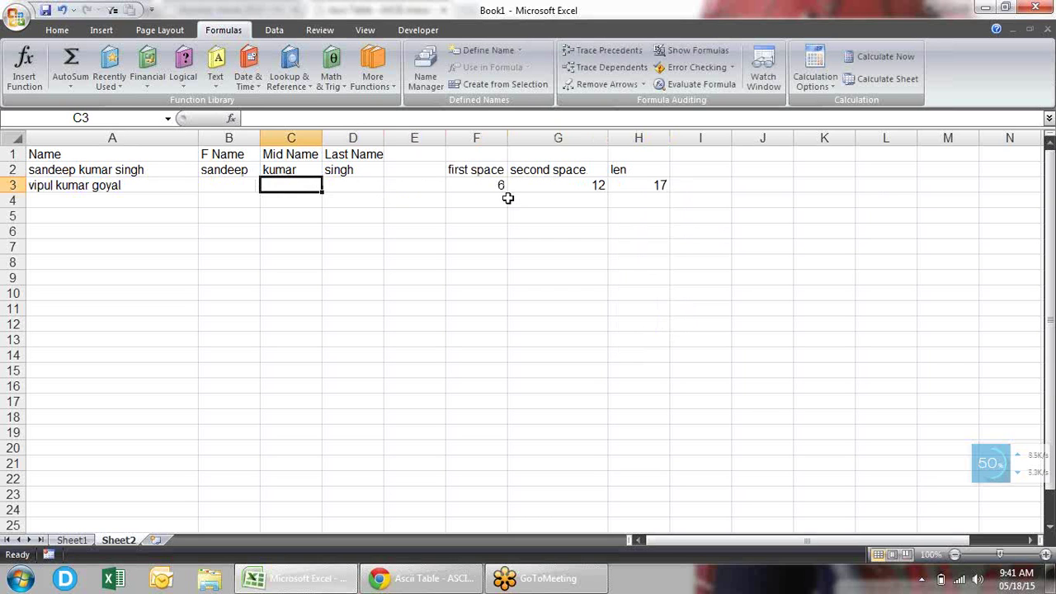
key(Left)
Step: Enter =LEFT(A3,F3-1) in B3 so it returns the first name 'vipul'
text(=)
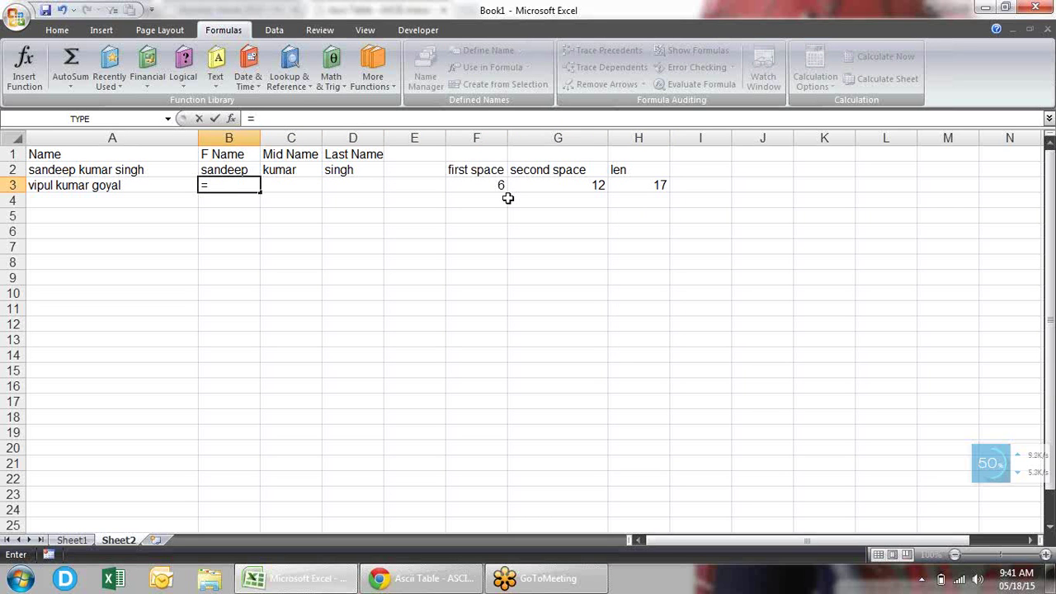
text(lef)
key(Tab)
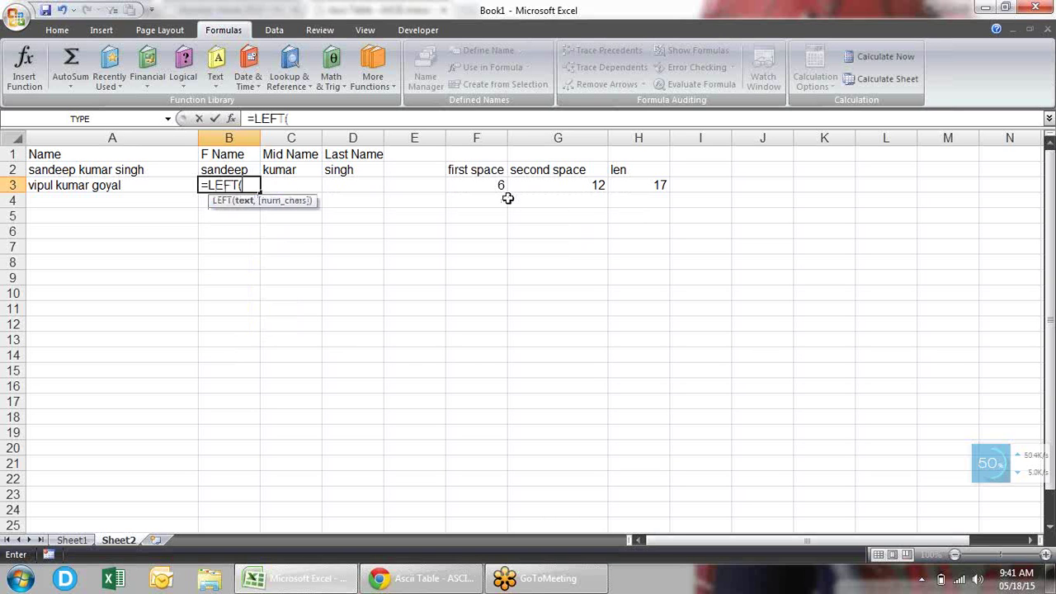
click(103, 186)
text(,)
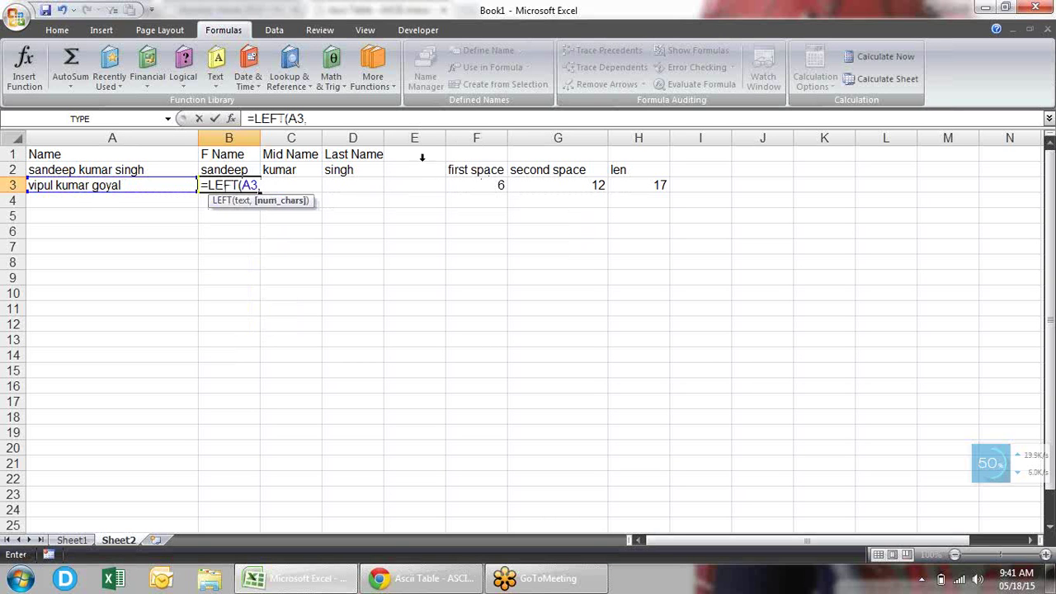
click(503, 186)
text(-)
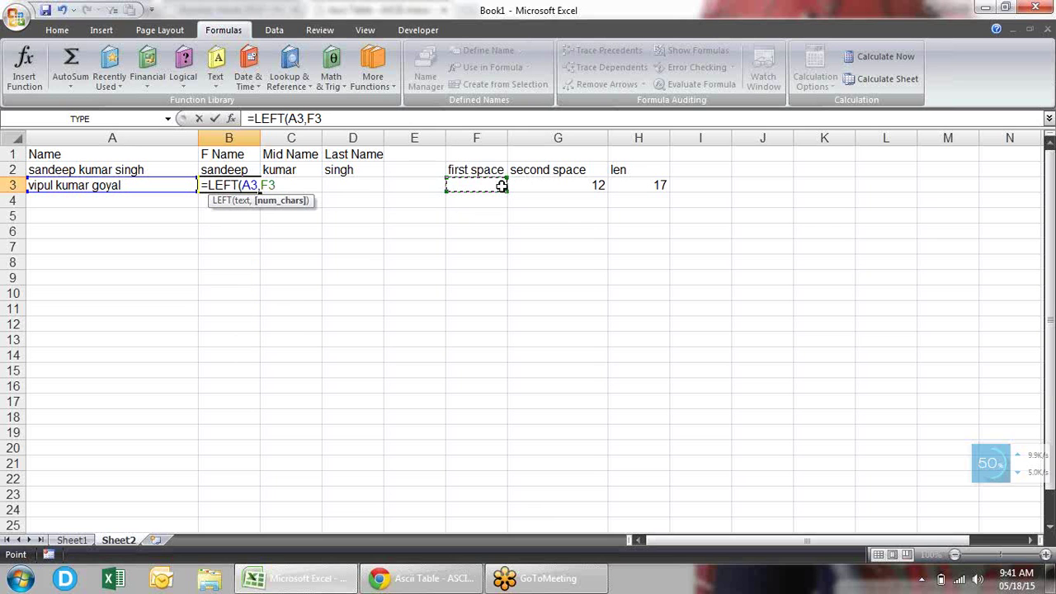
text(1)
key(Return)
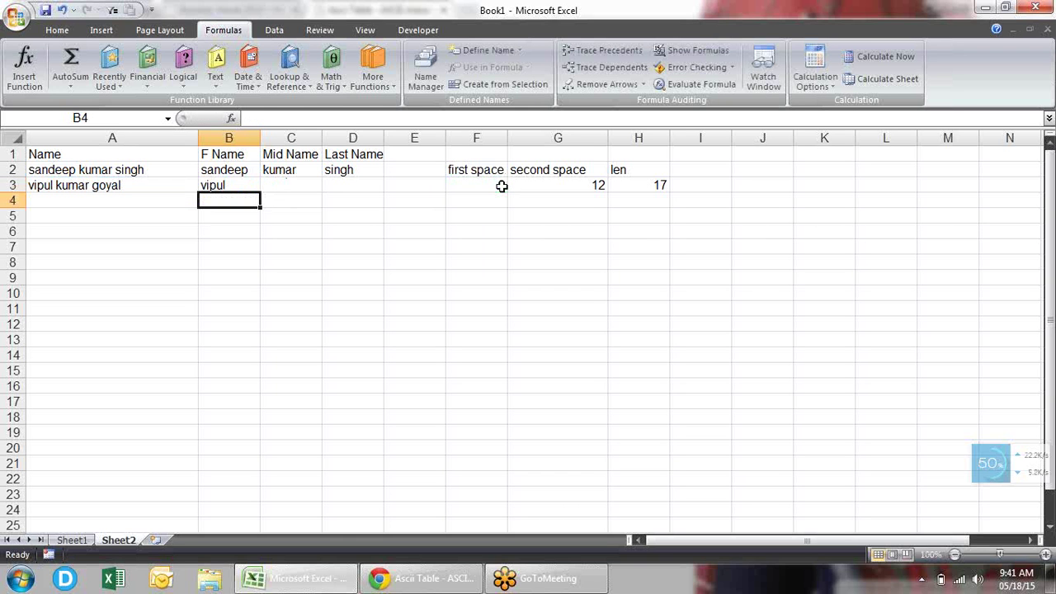
key(Up)
key(Right)
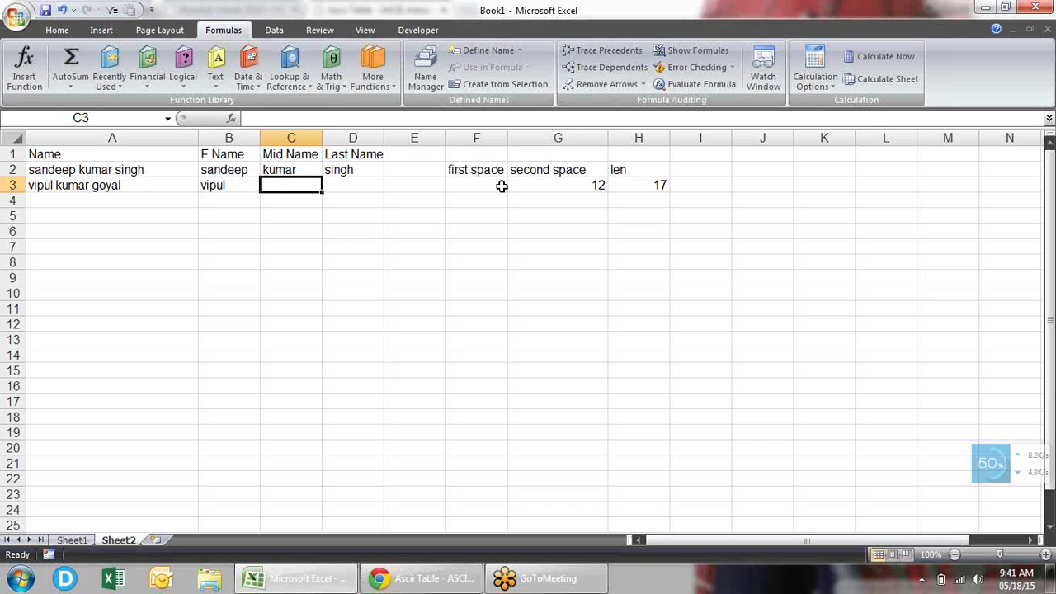
key(Left)
key(Left)
key(Right)
key(Right)
Step: Enter =MID(A3,F3+1,G3-F3-1) in C3 so it returns the middle name 'kumar'
text(=)
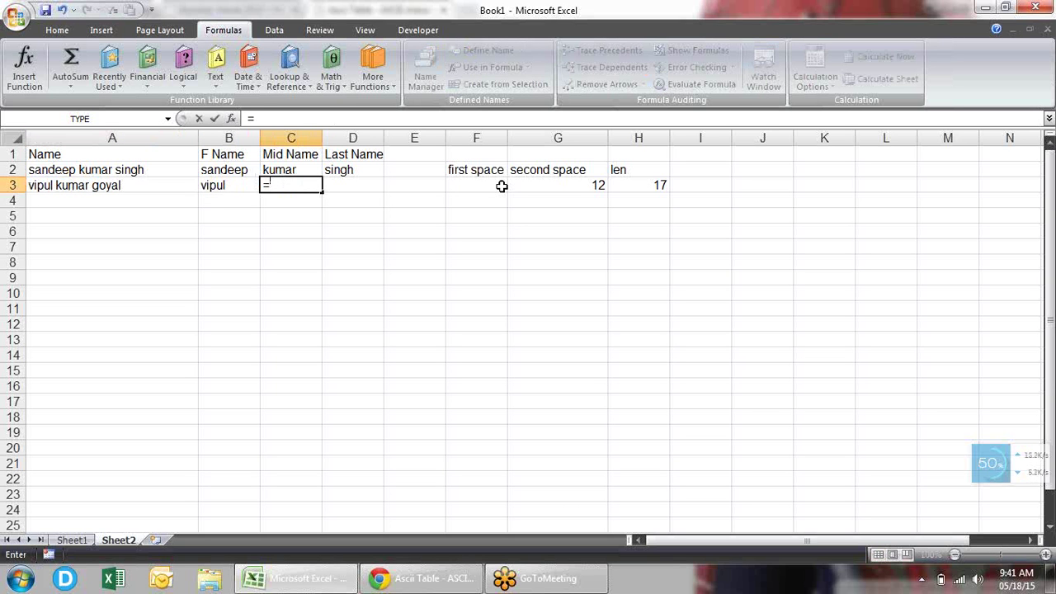
text(mid)
key(Tab)
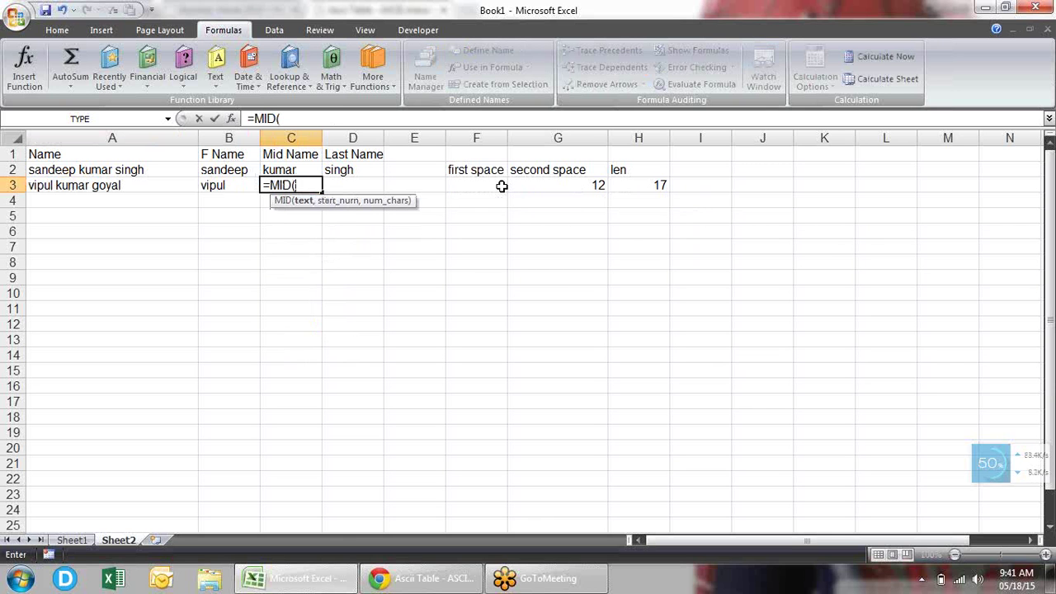
key(Left)
key(Left)
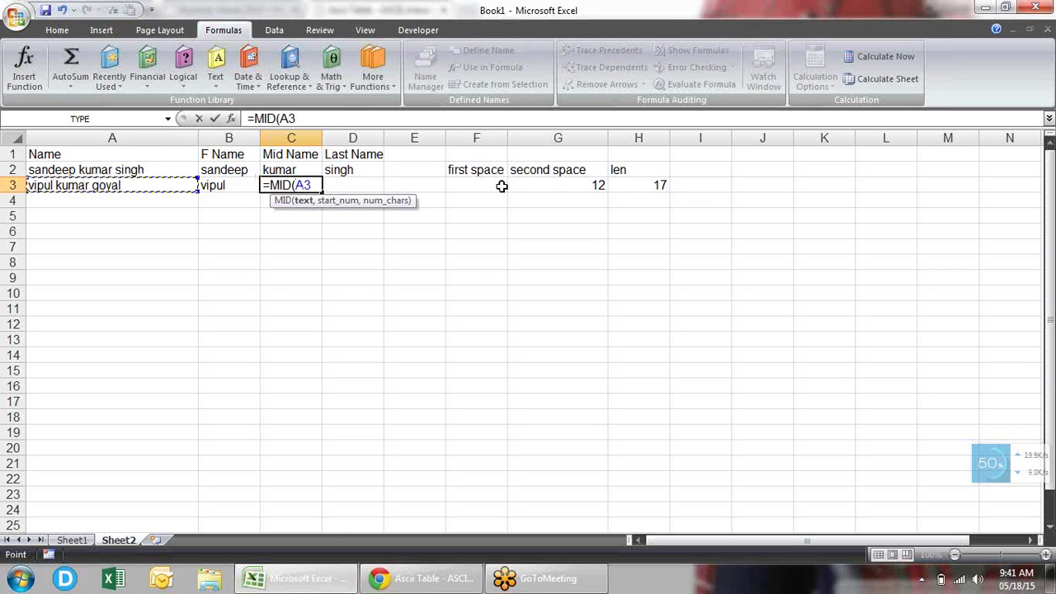
text(,)
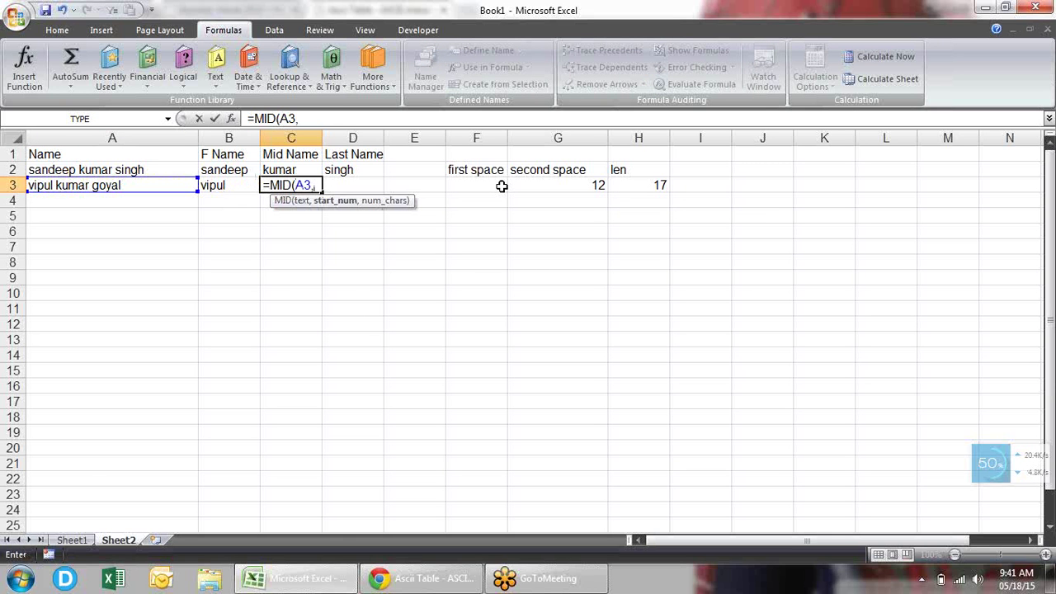
click(480, 187)
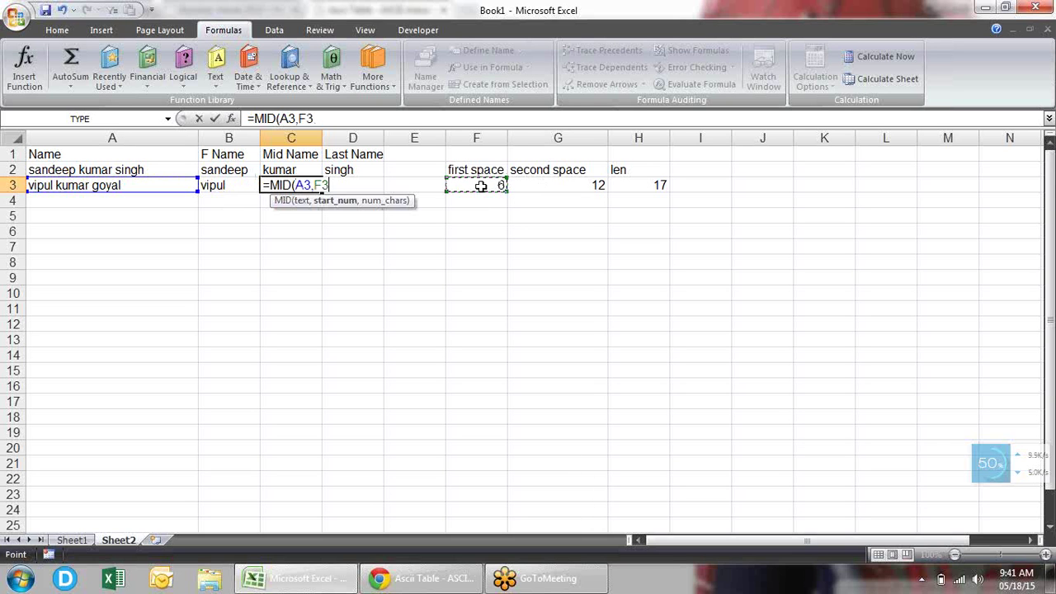
text(+1)
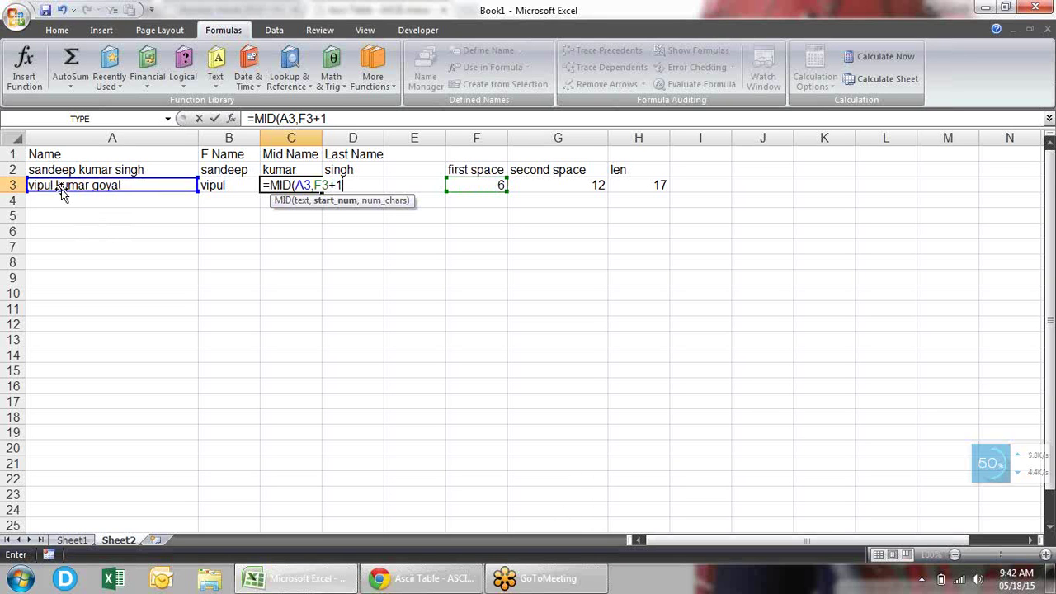
text(,)
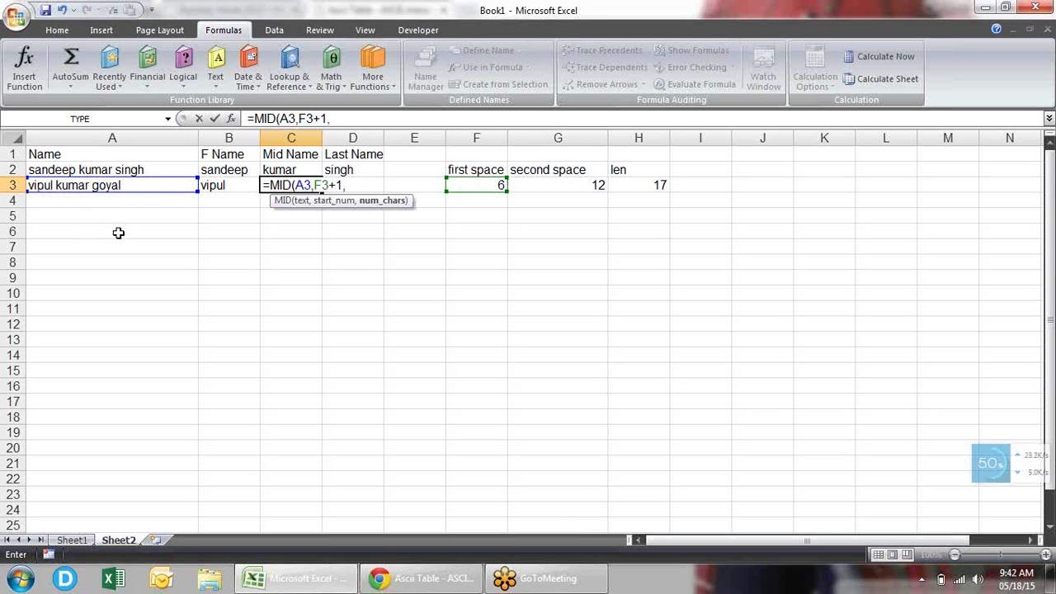
click(551, 186)
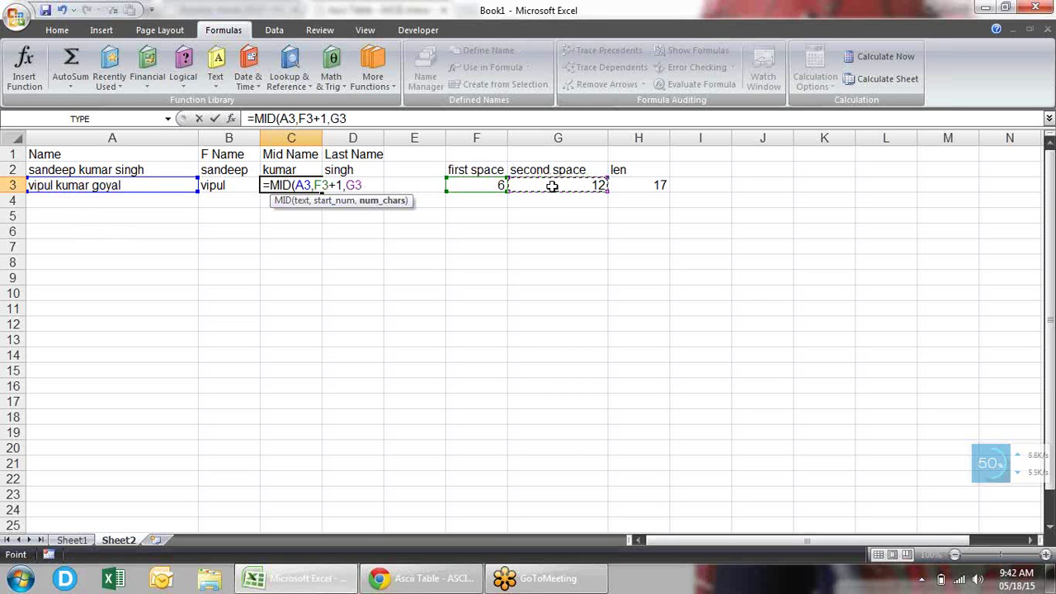
text(-)
click(486, 185)
text(-)
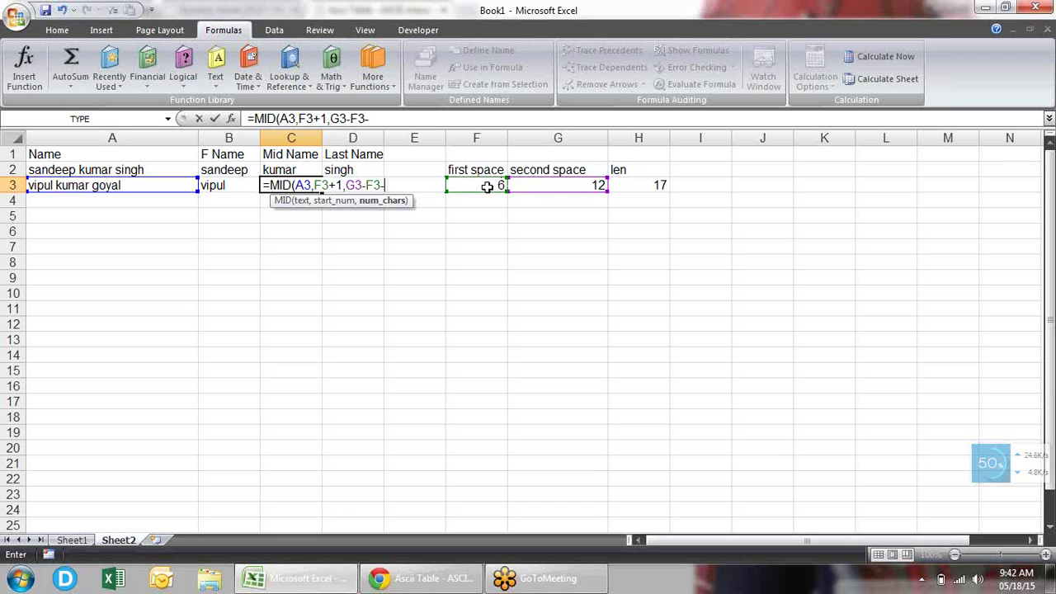
text(1)
text())
key(Return)
key(Up)
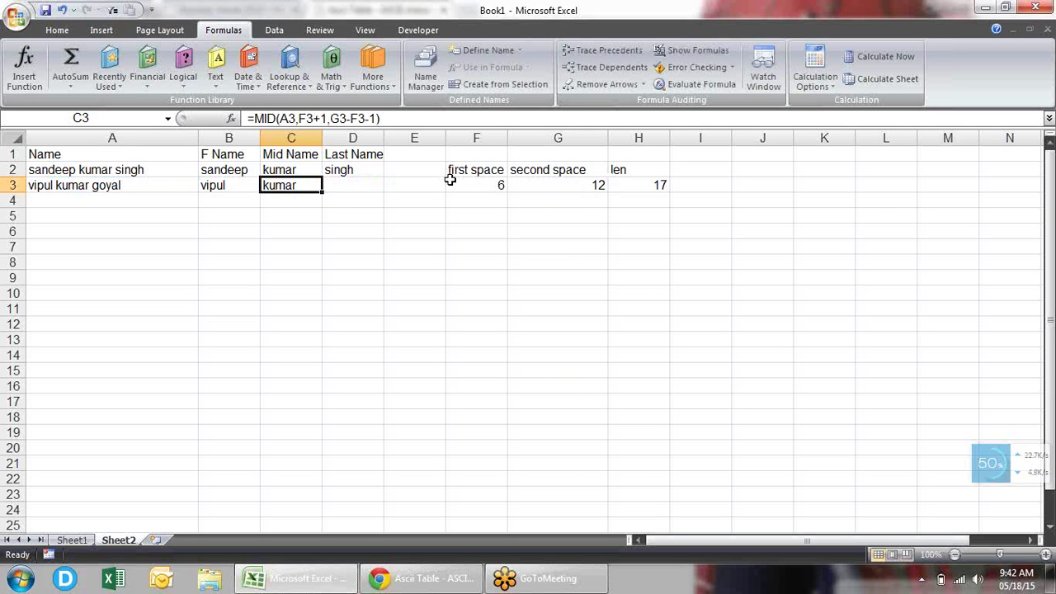
key(Right)
text(=)
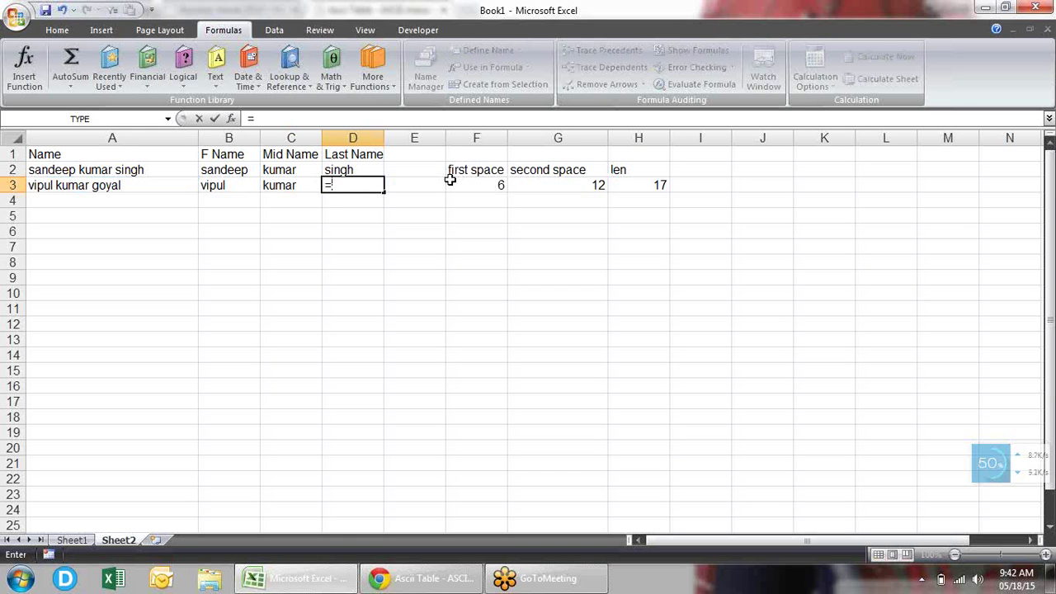
text(rig)
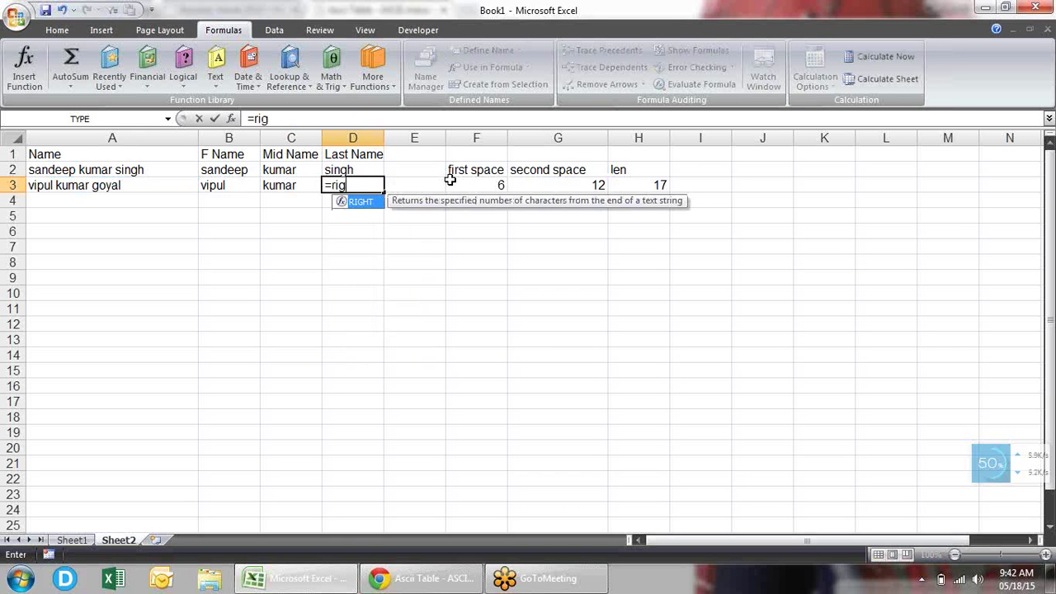
Step: Complete =RIGHT(A3,H3-G3) in D3 so it returns the last name 'goyal'
key(Tab)
key(Left)
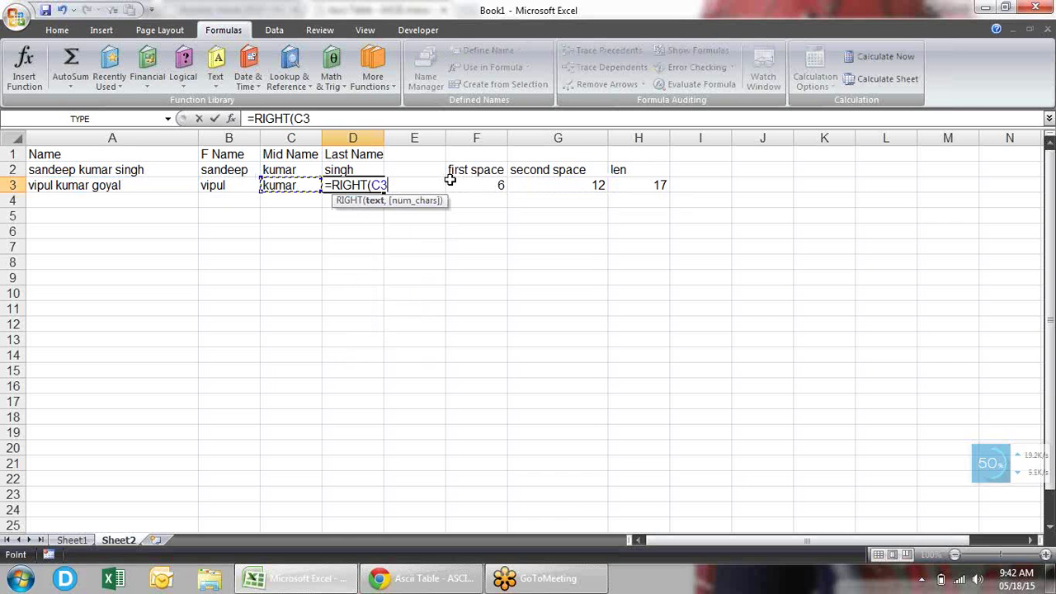
key(Left)
key(Left)
text(,)
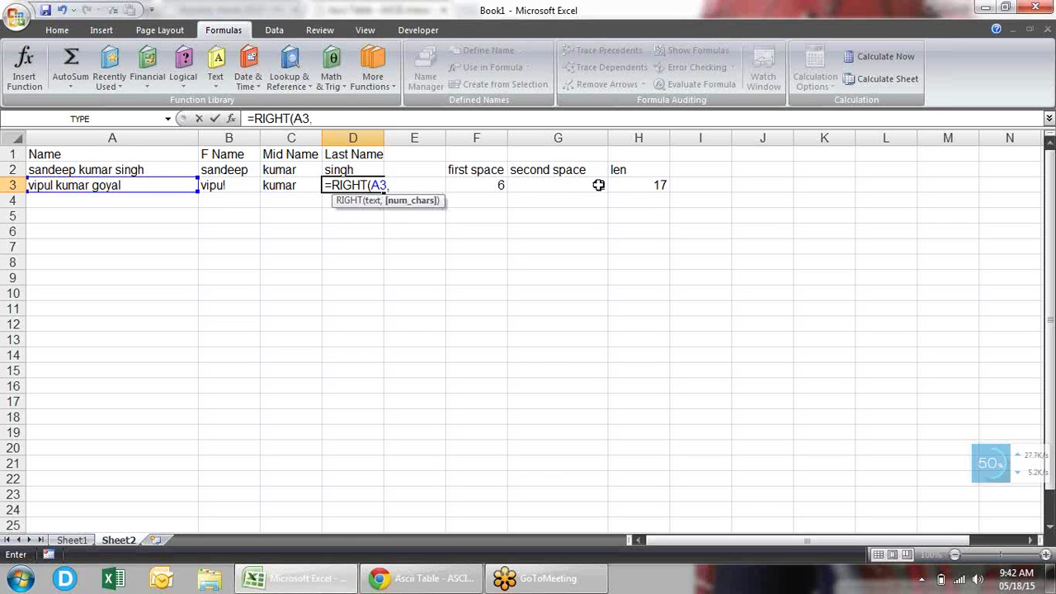
click(645, 184)
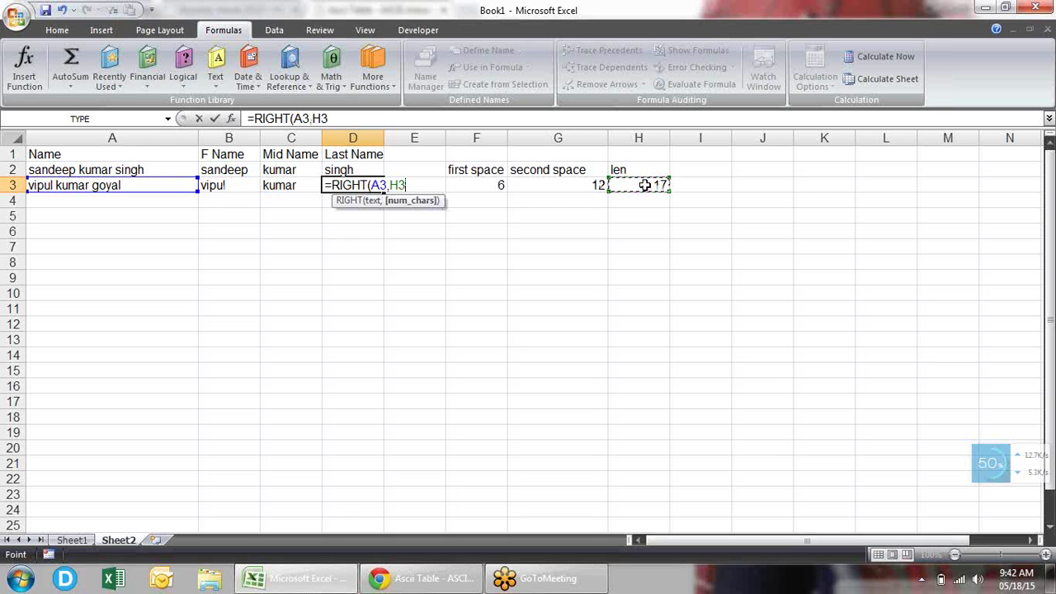
text(-)
click(569, 190)
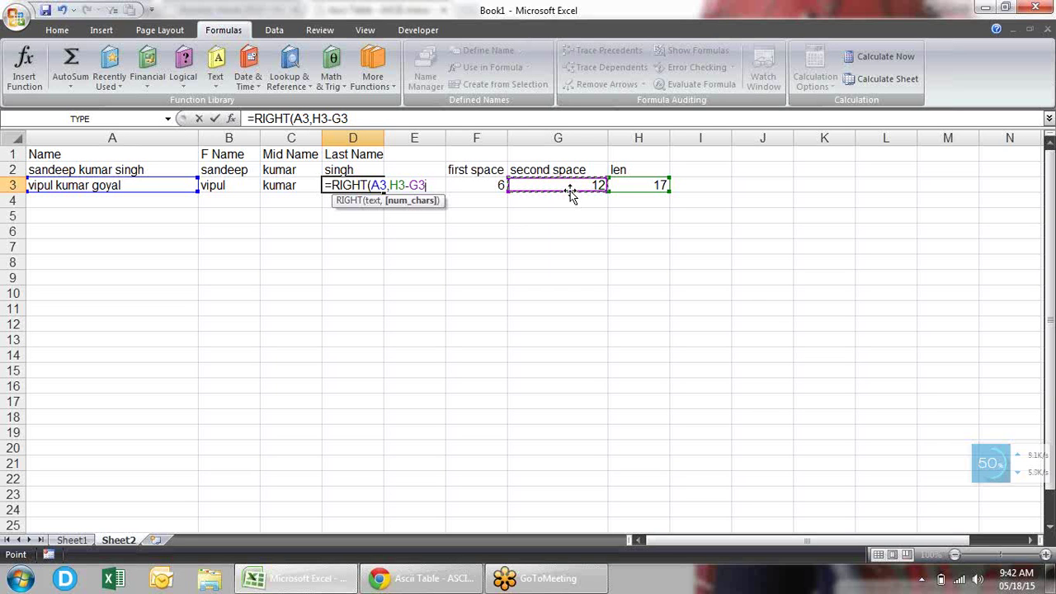
key(Return)
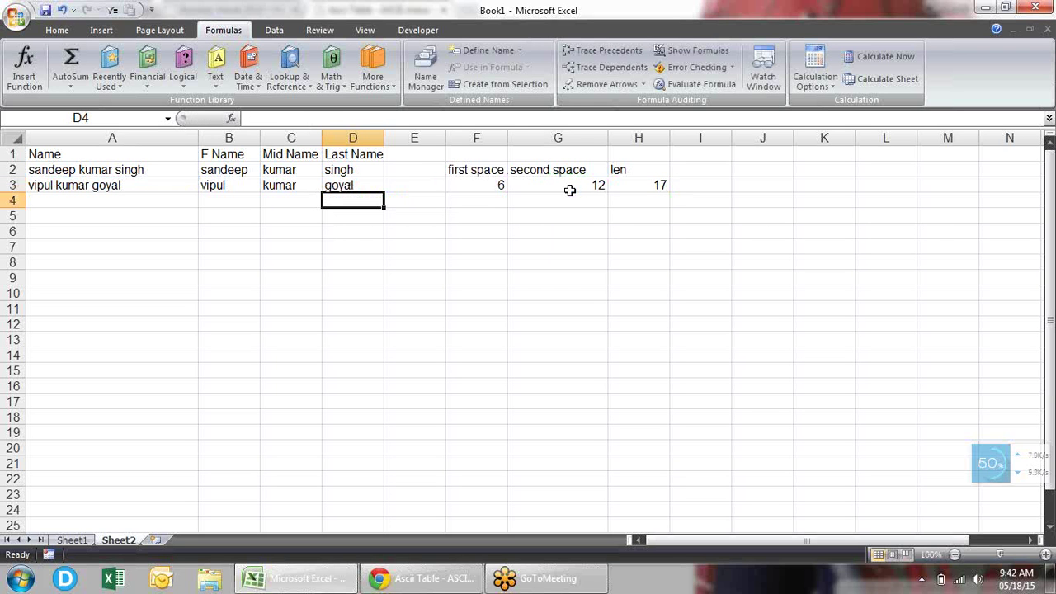
key(Up)
key(Right)
key(Right)
key(Right)
key(Right)
key(Right)
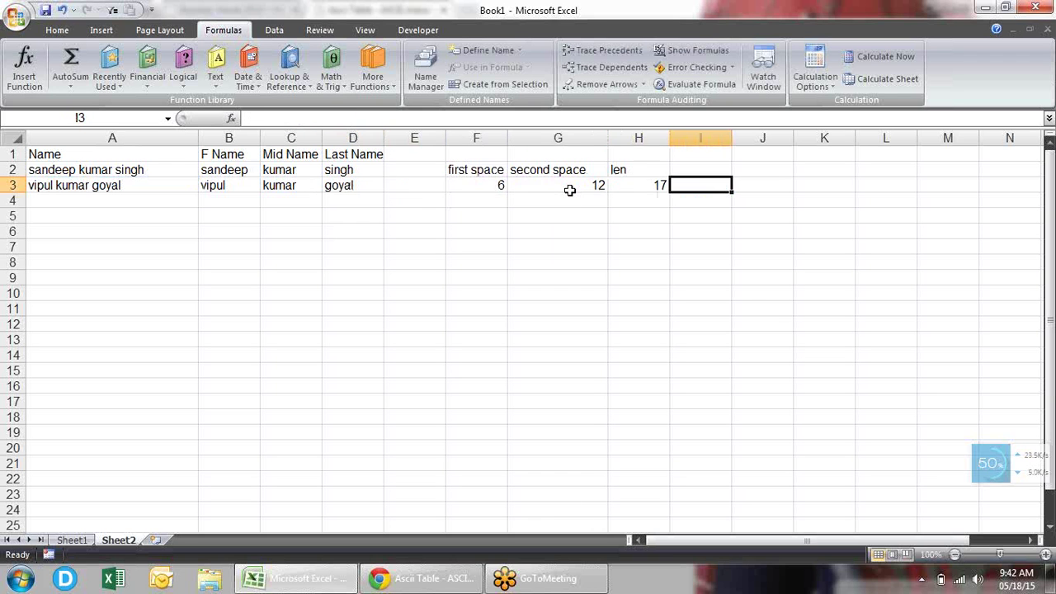
key(Left)
key(Left)
key(Left)
key(Left)
key(Left)
key(Left)
key(Left)
key(Left)
key(Down)
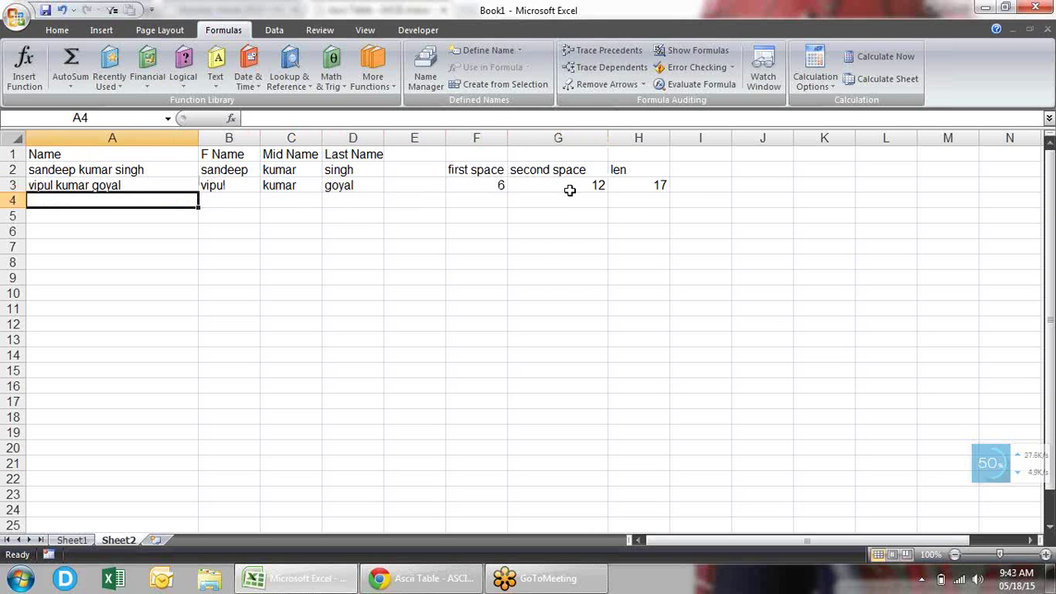
text(P K)
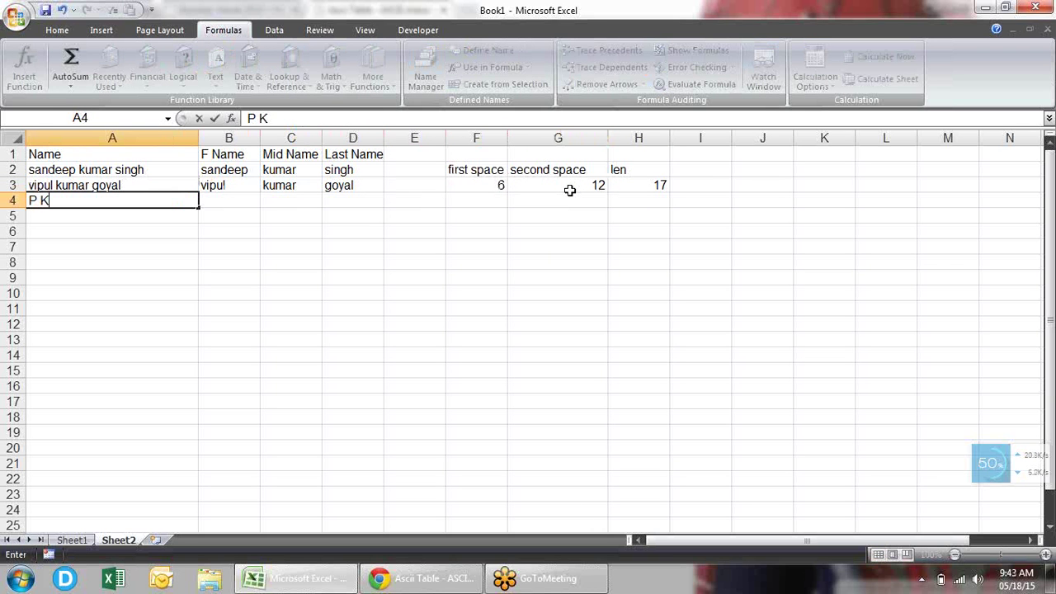
text( Singh)
key(Return)
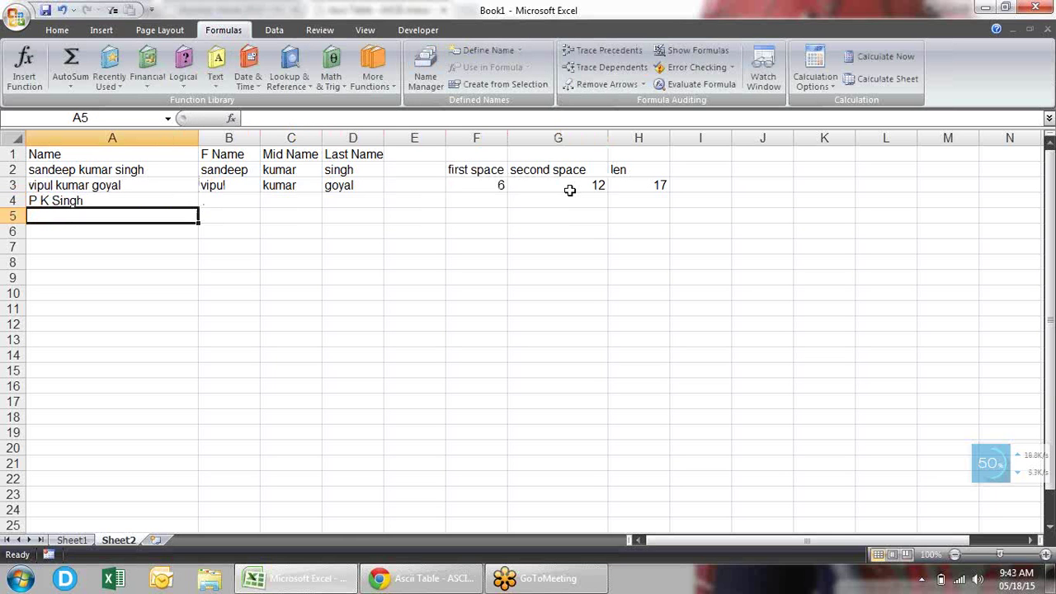
Step: Fill the space and length formulas down into F4:H4 with Ctrl+D
key(Up)
key(Right)
key(Right)
key(Right)
key(Right)
key(Right)
key(shift+Right)
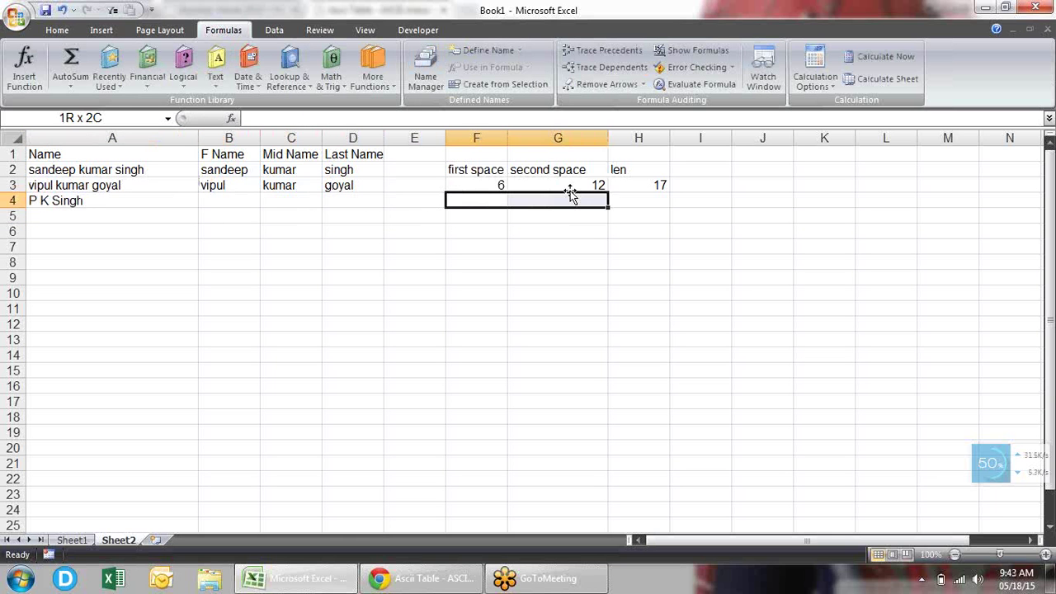
key(shift+Right)
key(ctrl+d)
key(Left)
key(Left)
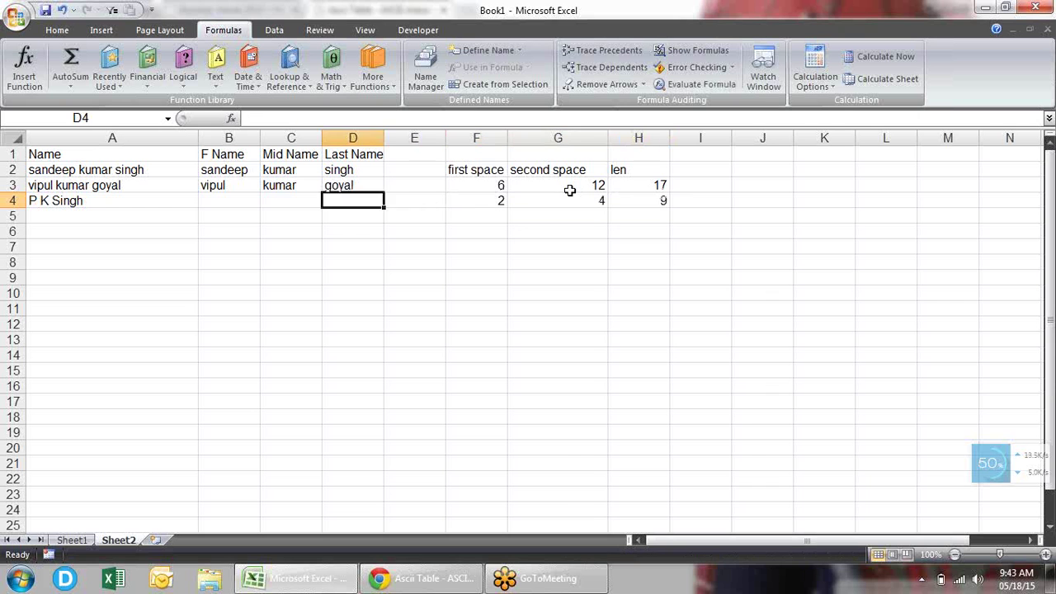
Step: Fill the name-splitting formulas down into B4:D4, giving P, K and Singh
key(Left)
key(Left)
key(shift+Right)
key(shift+Right)
key(ctrl+d)
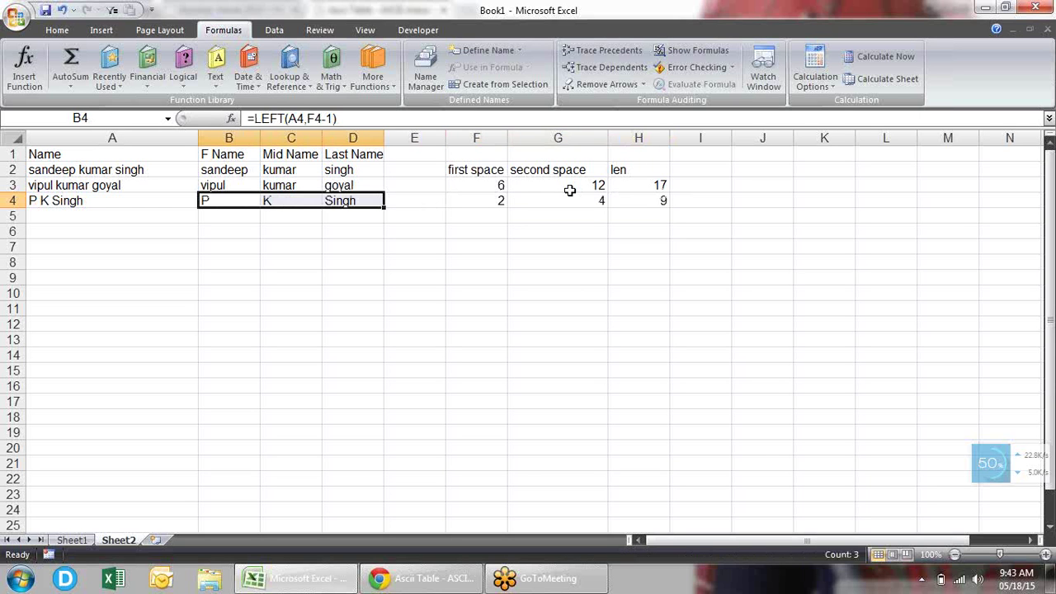
key(Down)
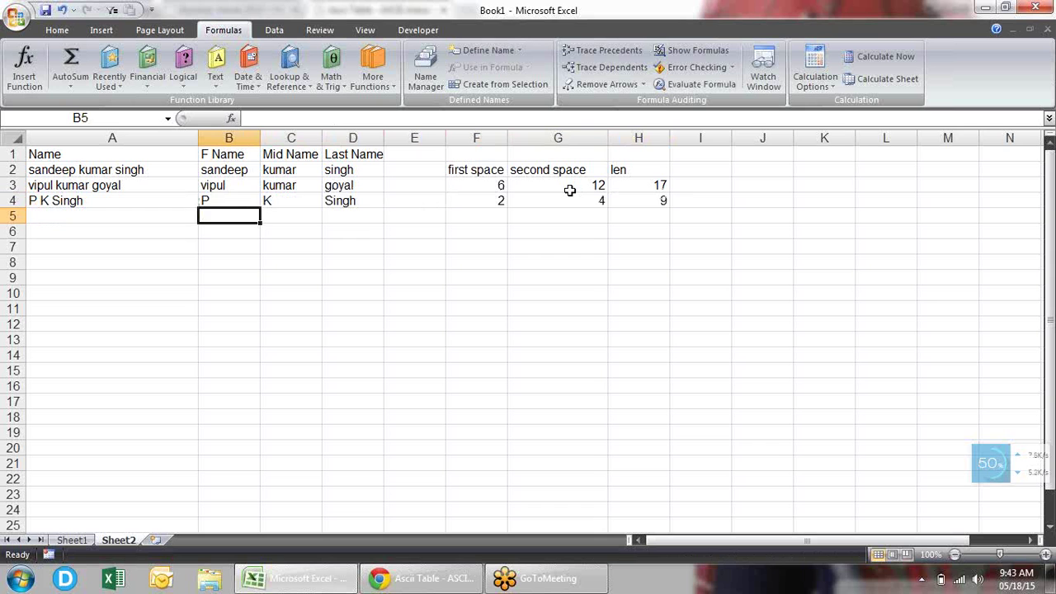
key(Up)
key(Right)
key(Left)
key(Left)
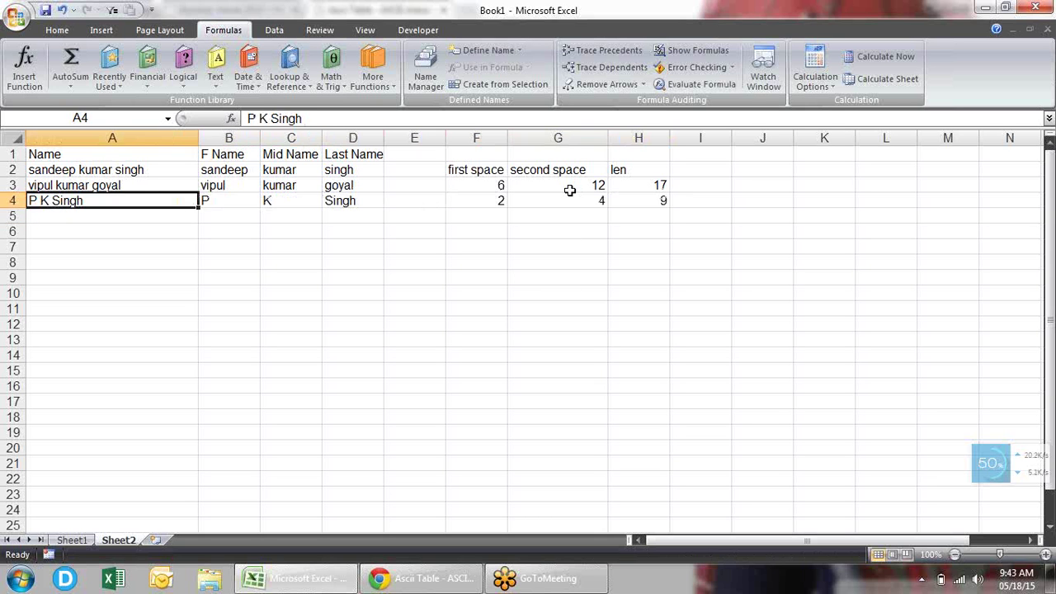
key(Right)
key(Right)
key(Right)
key(Left)
key(Left)
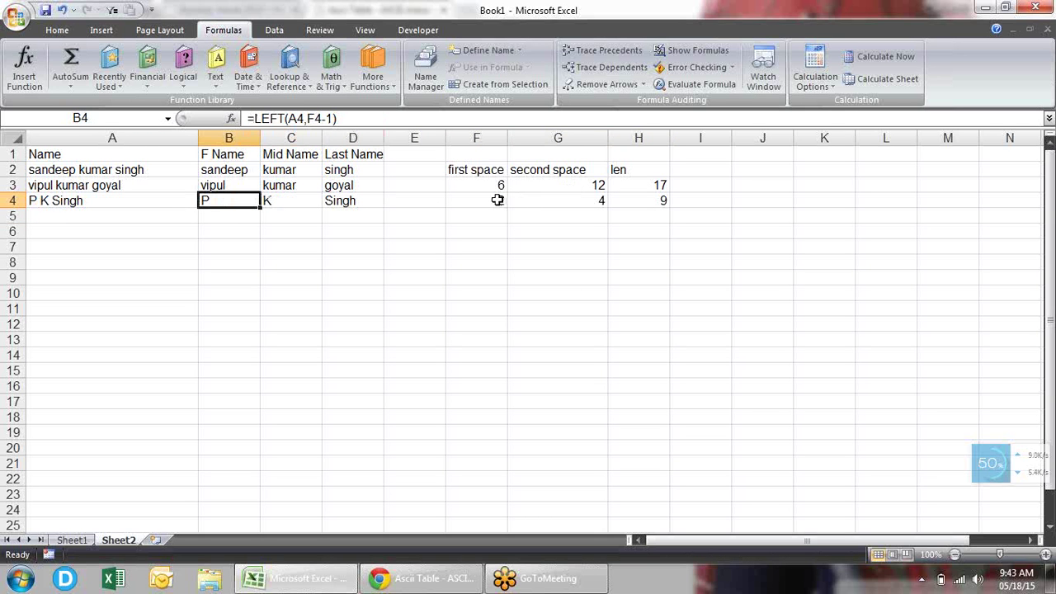
Step: Copy the FIND(" ",A4) expression out of the F4 formula
drag(495, 201, 650, 200)
click(541, 215)
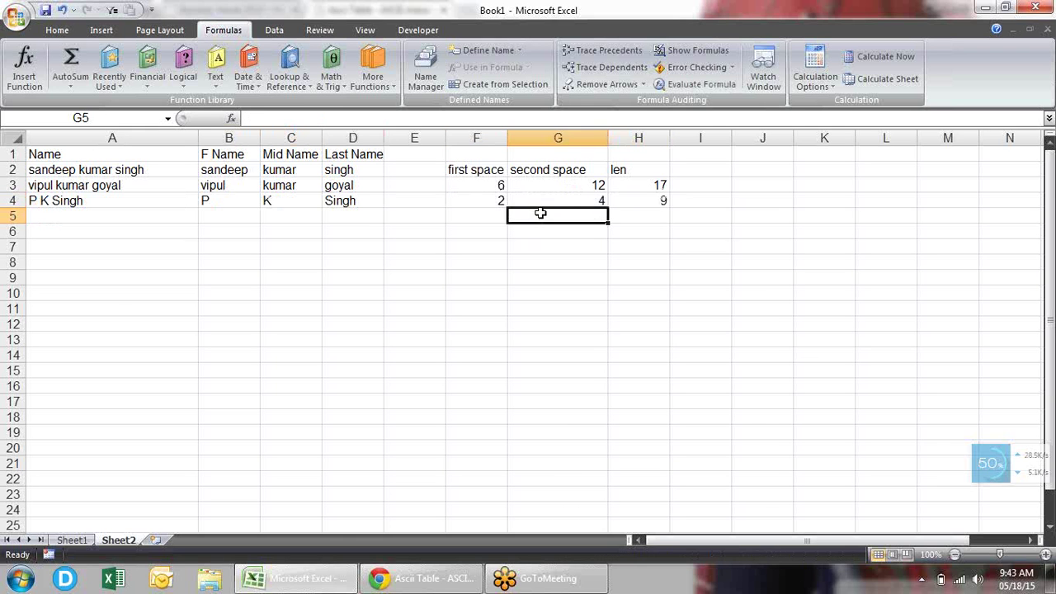
click(214, 199)
double_click(214, 199)
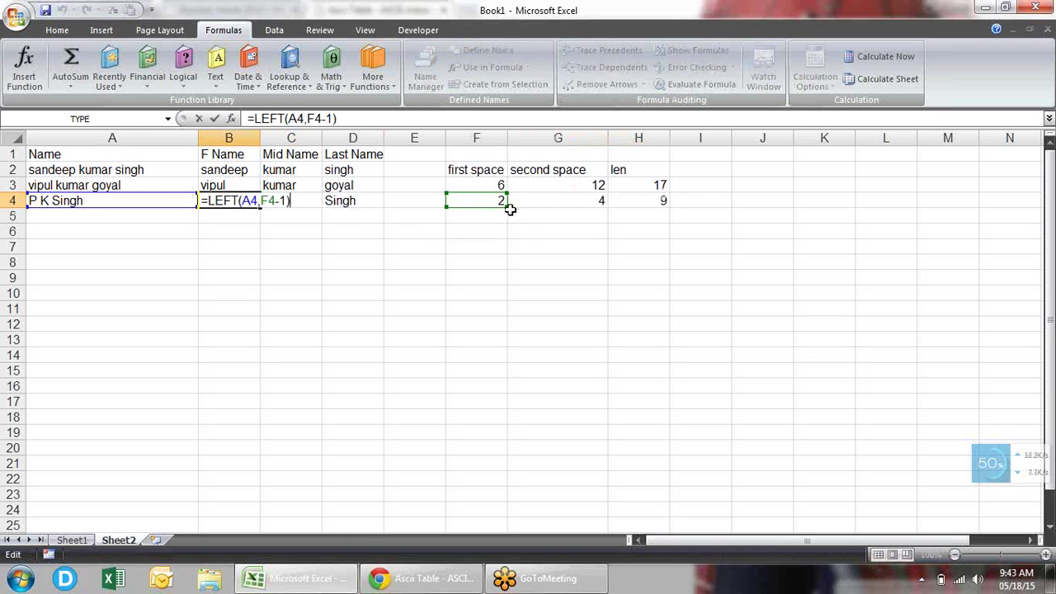
key(ctrl+Return)
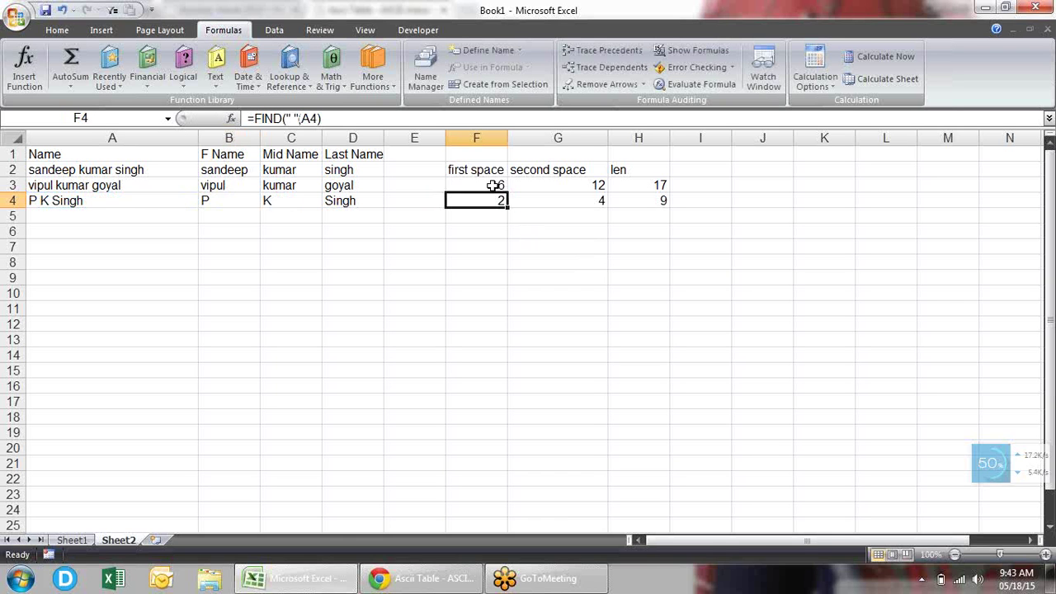
drag(493, 201, 494, 171)
click(495, 195)
double_click(497, 197)
drag(531, 200, 455, 201)
key(ctrl+c)
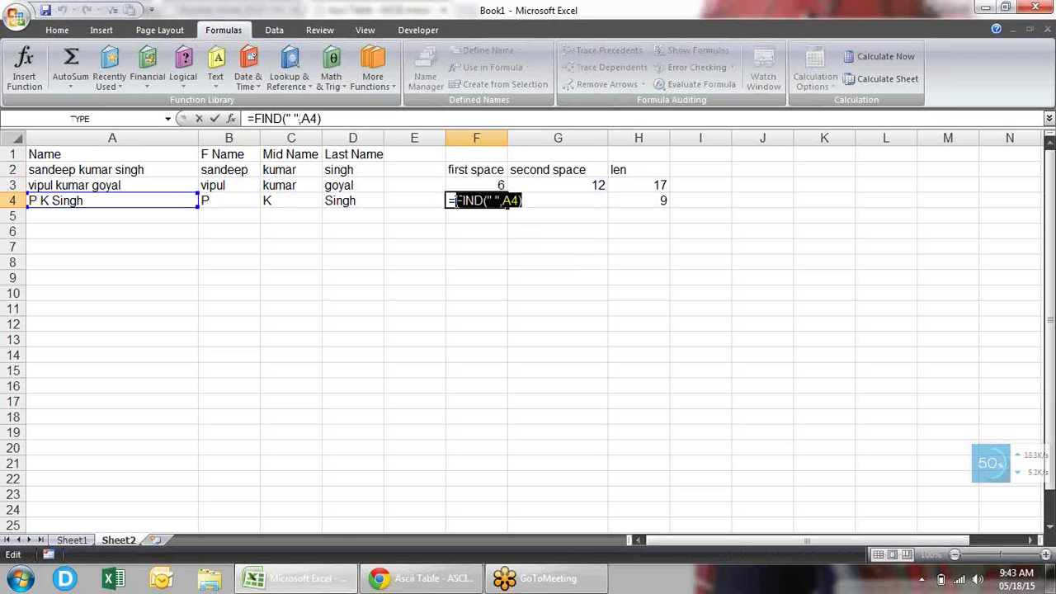
key(Escape)
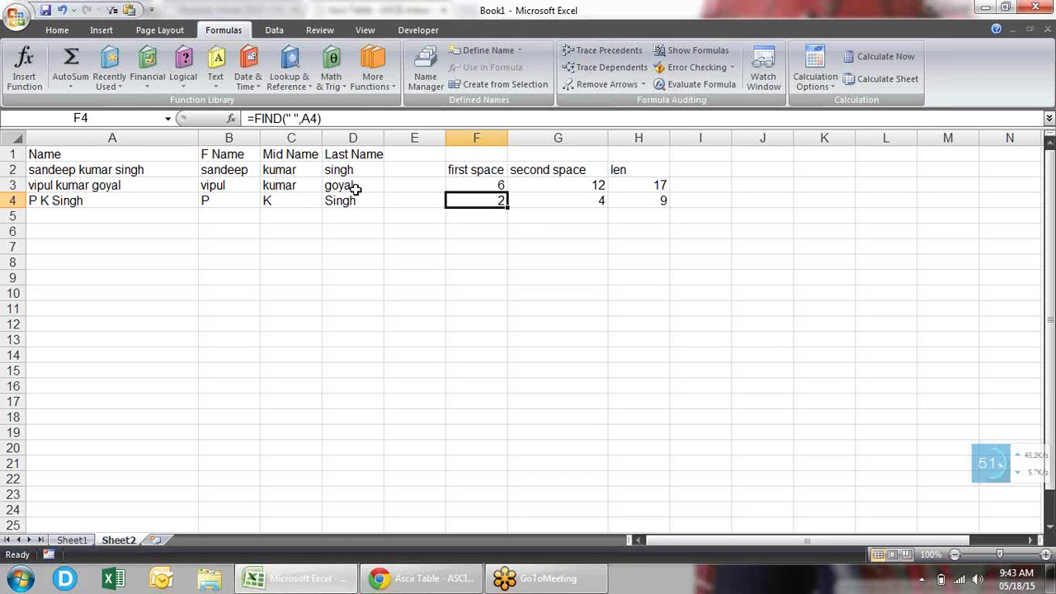
Step: Replace every F4 reference in B4:D4 with FIND(" ",A4), making three replacements
drag(373, 200, 235, 203)
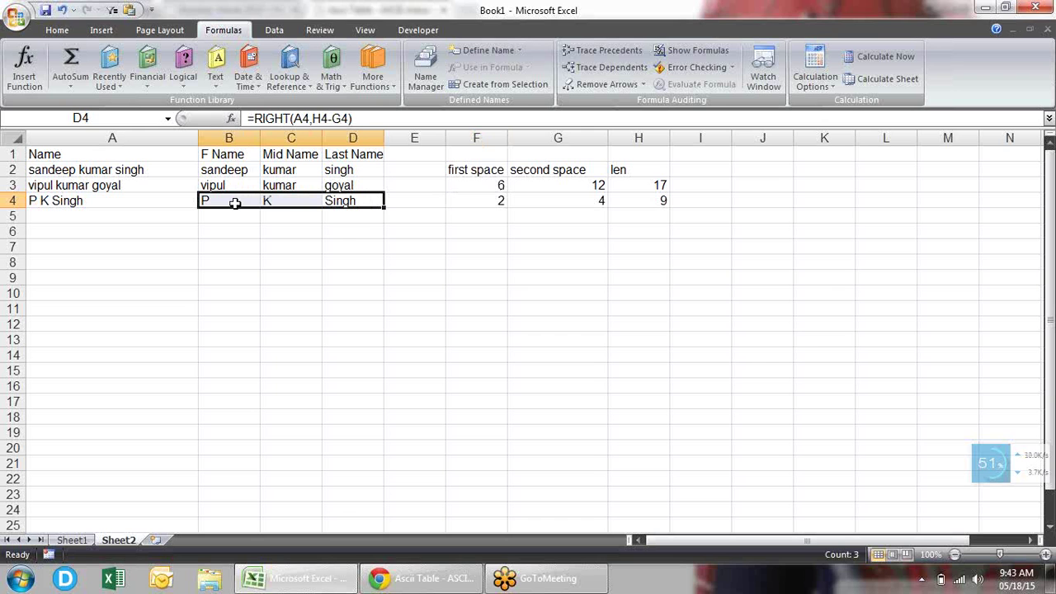
key(ctrl+f)
click(534, 230)
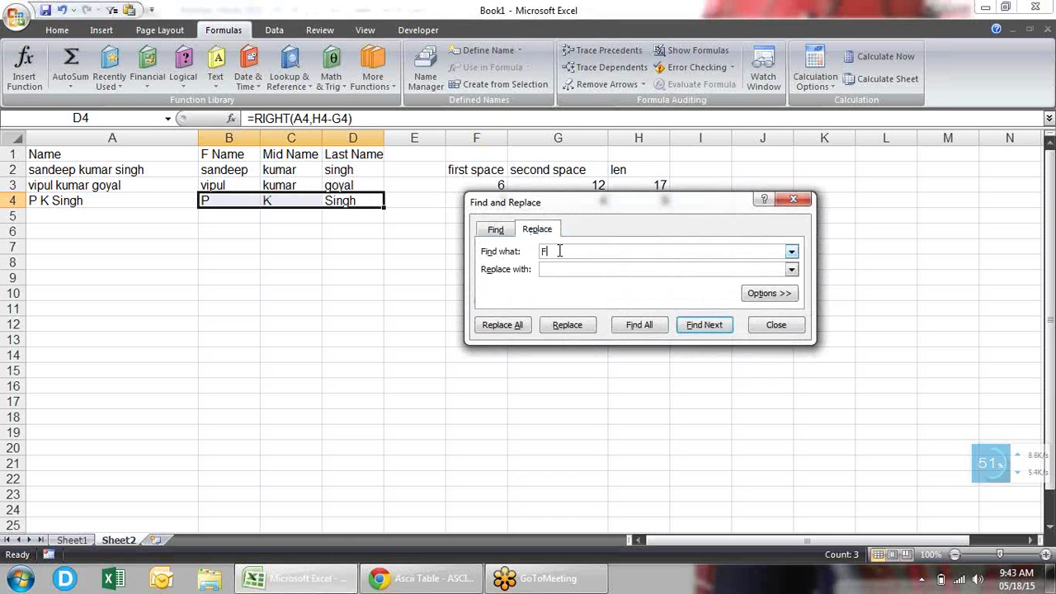
text(4)
key(Tab)
key(ctrl+v)
click(518, 327)
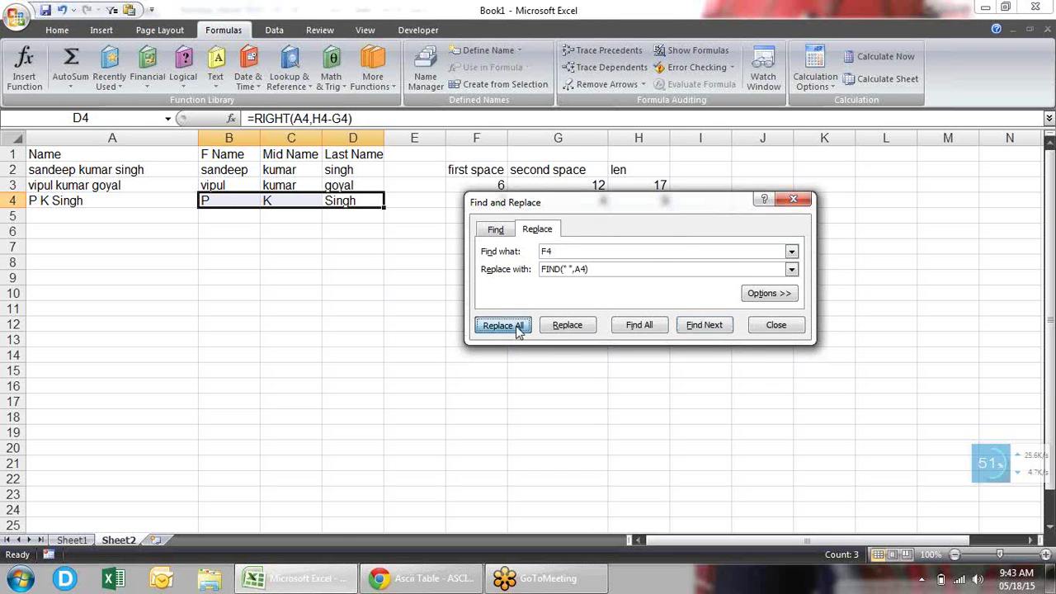
click(531, 328)
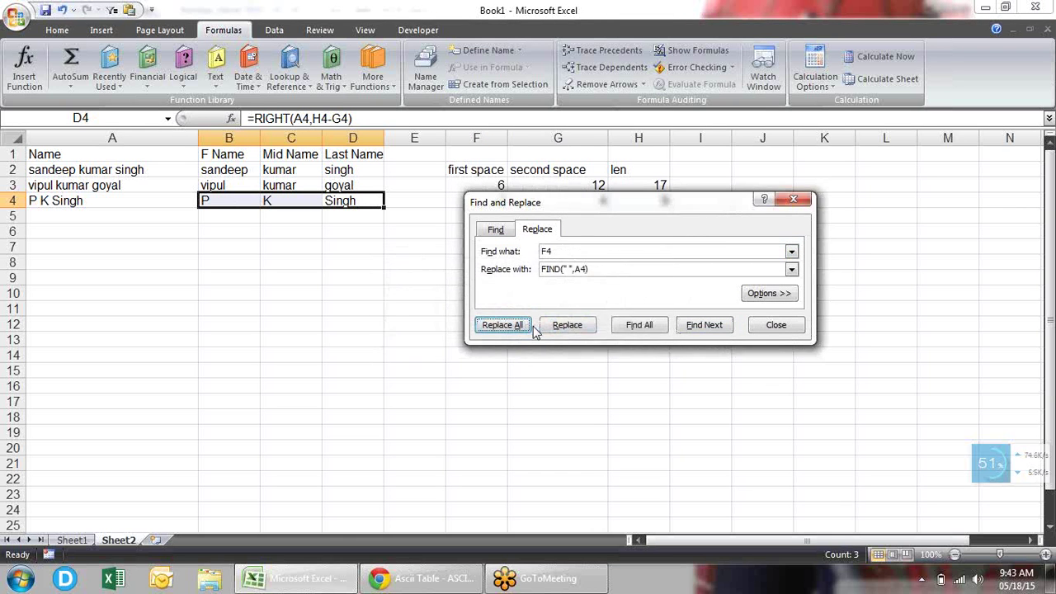
click(777, 325)
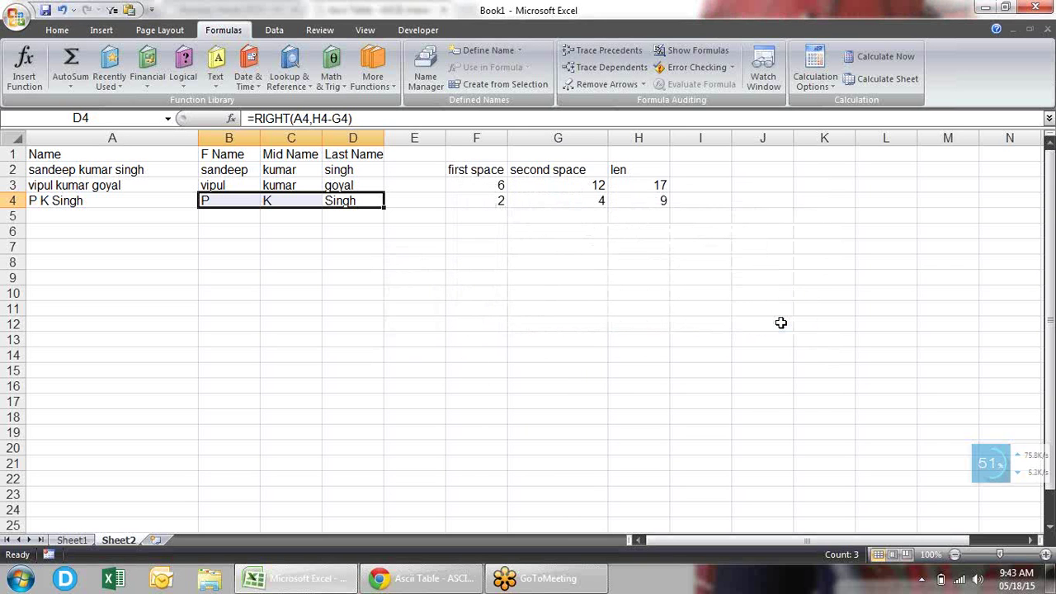
Step: Rewrite G4 as =FIND(" ",A4,FIND(" ",A4)+1) in place of its F4 reference
click(553, 196)
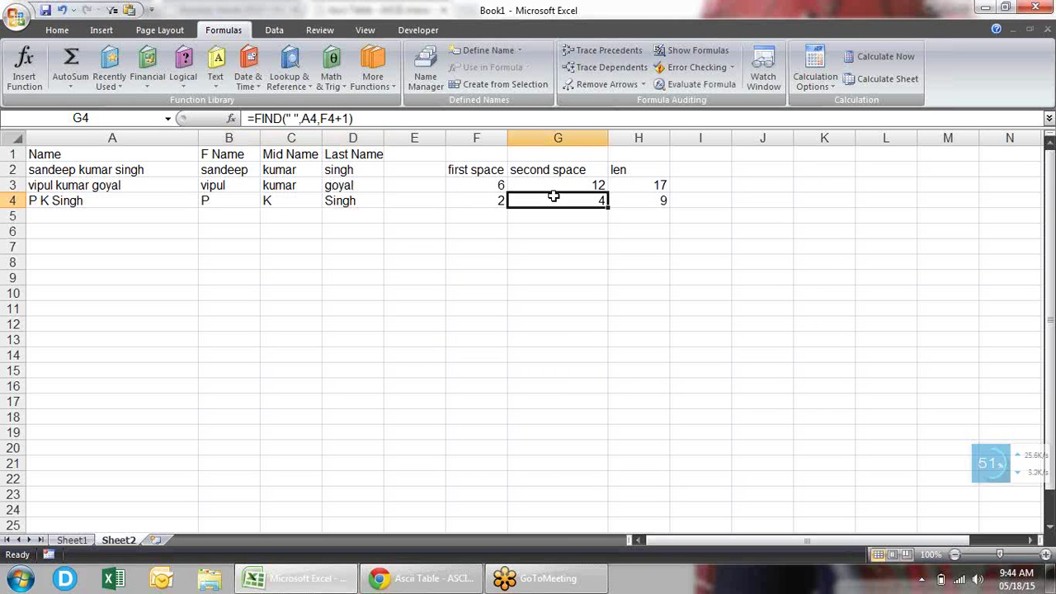
key(F2)
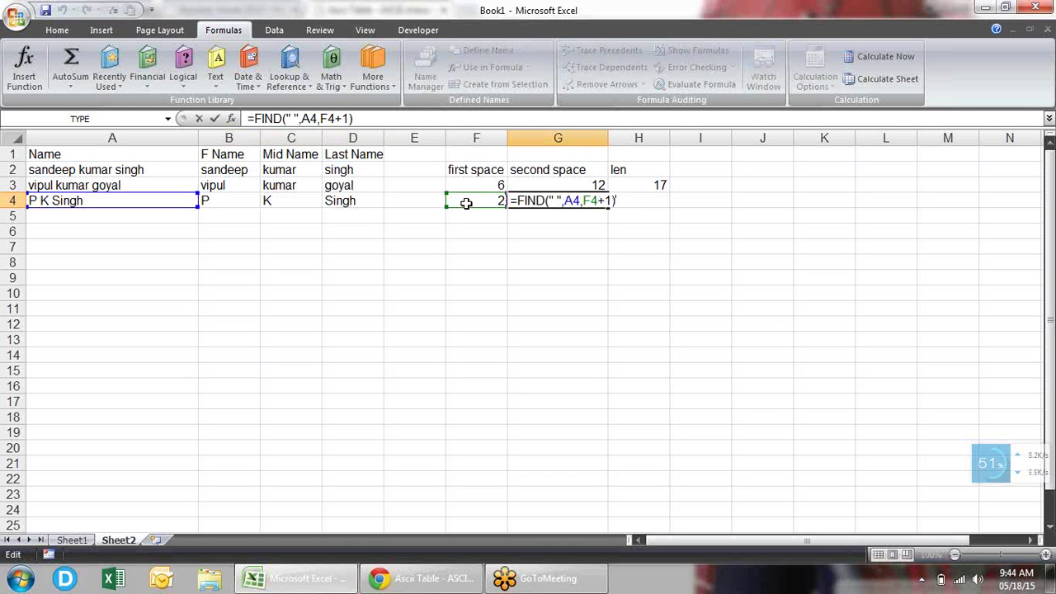
double_click(586, 201)
text(FIND(" ",A4))
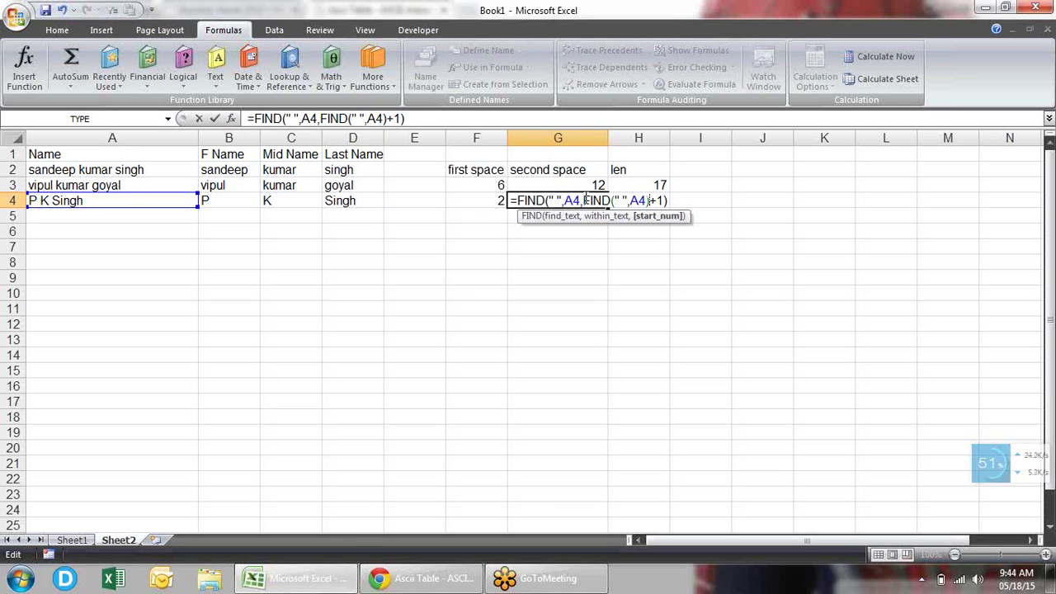
key(Return)
double_click(584, 199)
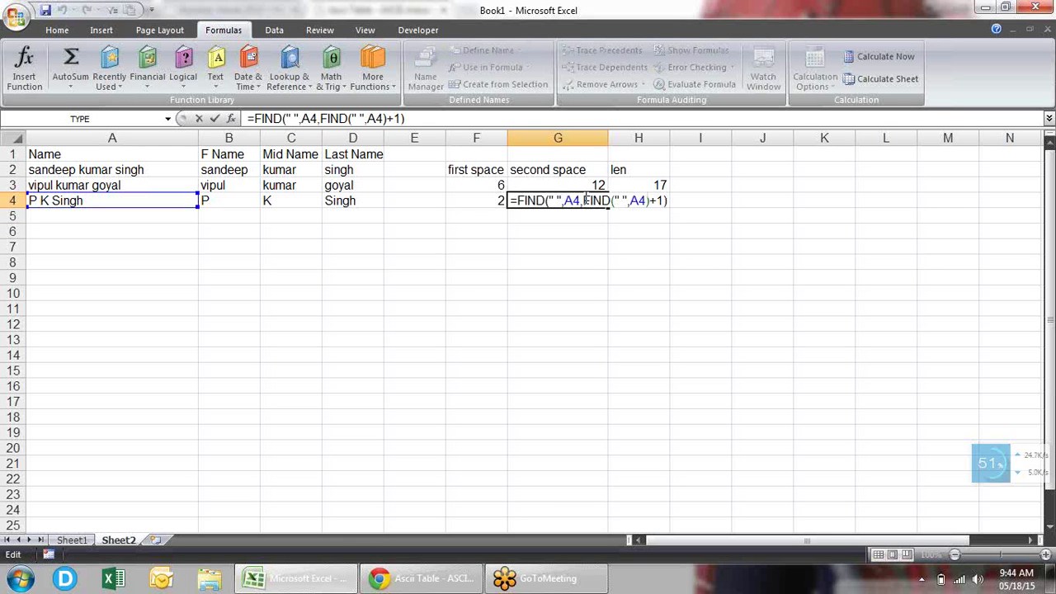
key(Escape)
double_click(584, 199)
key(shift+Left)
key(shift+Left)
key(shift+Left)
key(shift+Left)
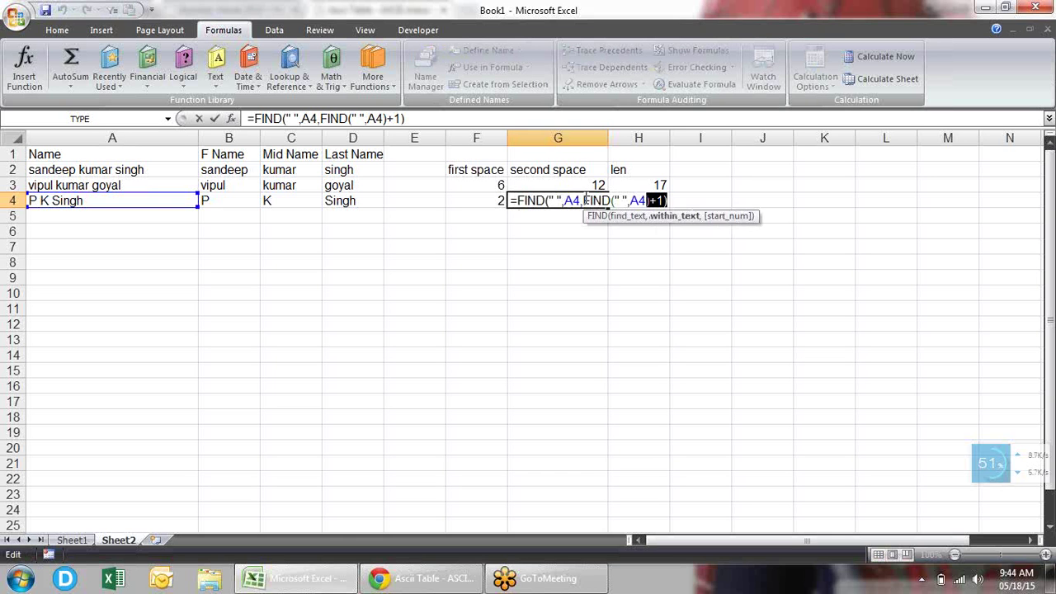
key(shift+Left)
key(shift+Left)
key(shift+Left)
Step: Replace the G4 references in B4:D4 with FIND(" ",A4,FIND(" ",A4)+1), making two replacements
key(shift+Left)
key(shift+Left)
key(shift+Left)
key(shift+Left)
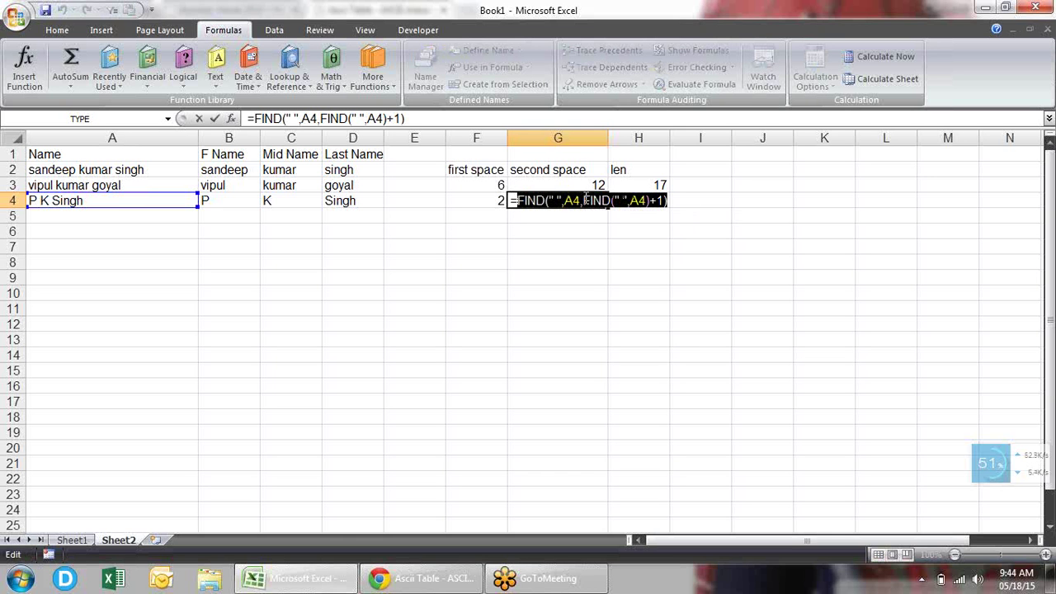
key(Escape)
key(Left)
key(Left)
key(Left)
key(shift+Left)
key(shift+Left)
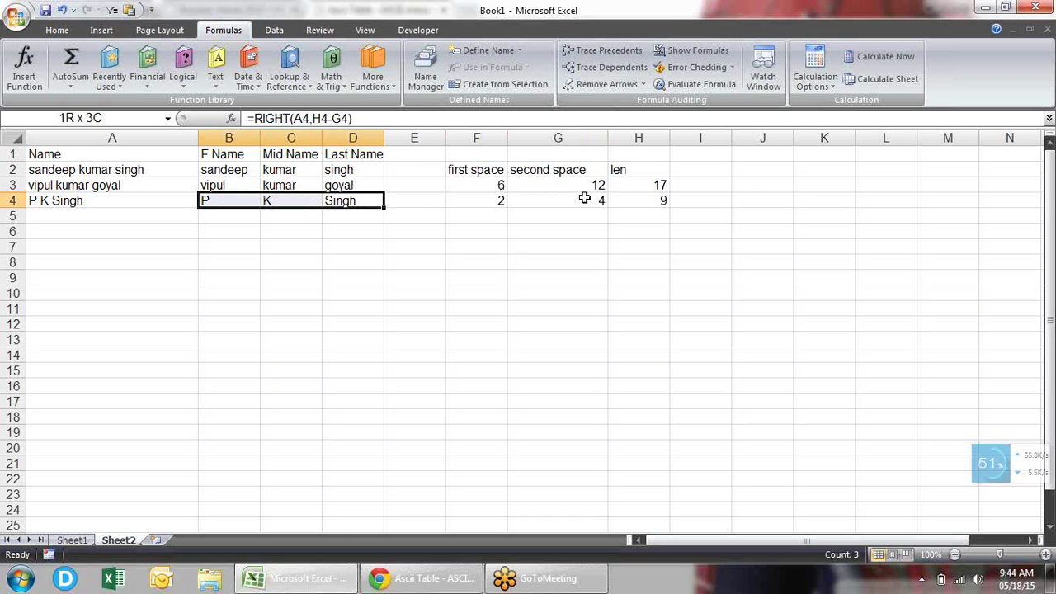
key(ctrl+f)
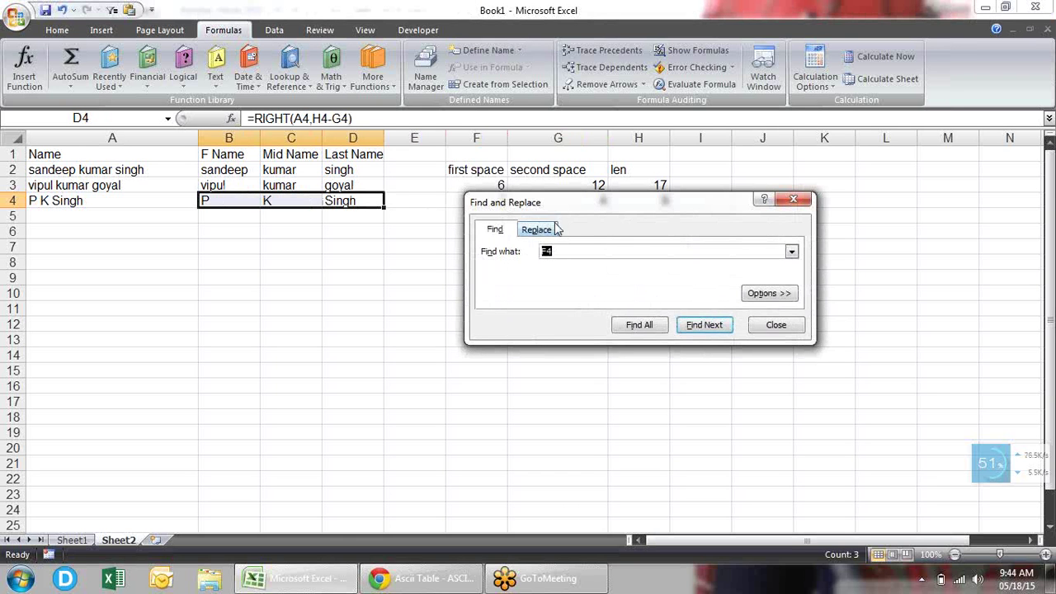
click(547, 231)
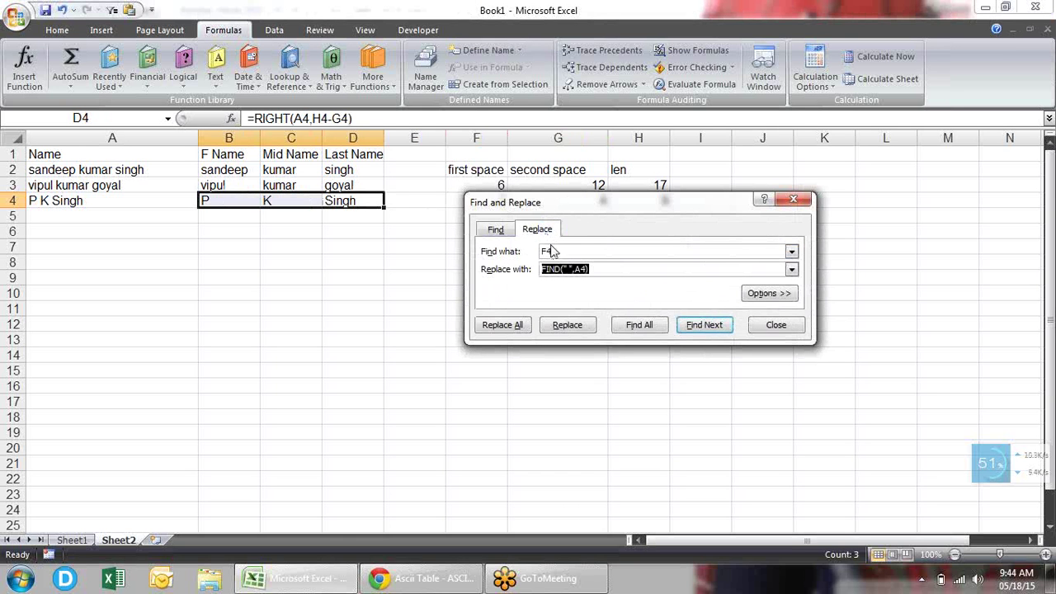
click(608, 269)
key(BackSpace)
text(,FIND(" ",A4)+1))
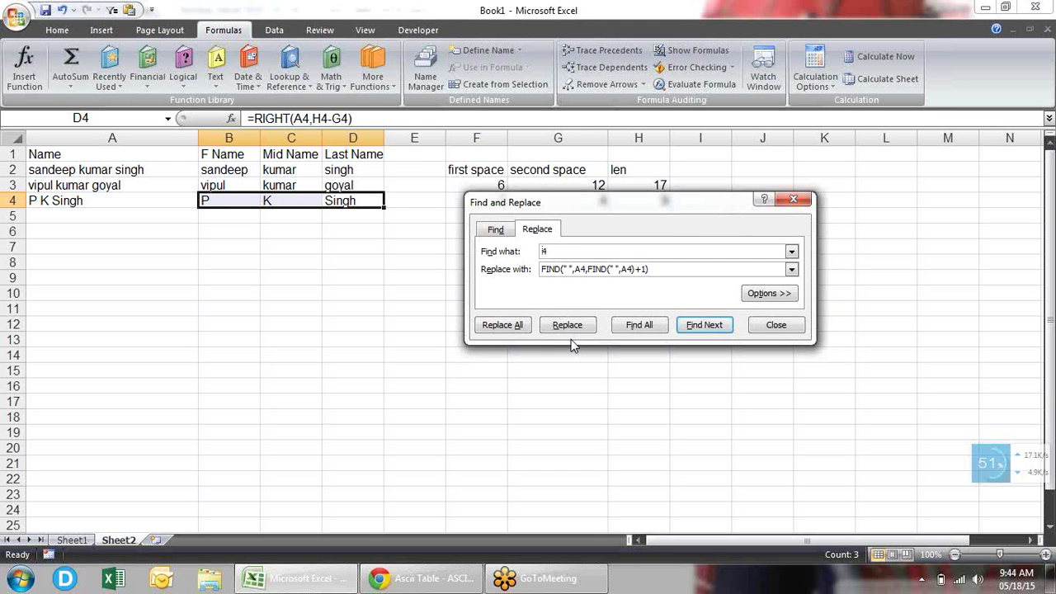
text(G)
click(513, 328)
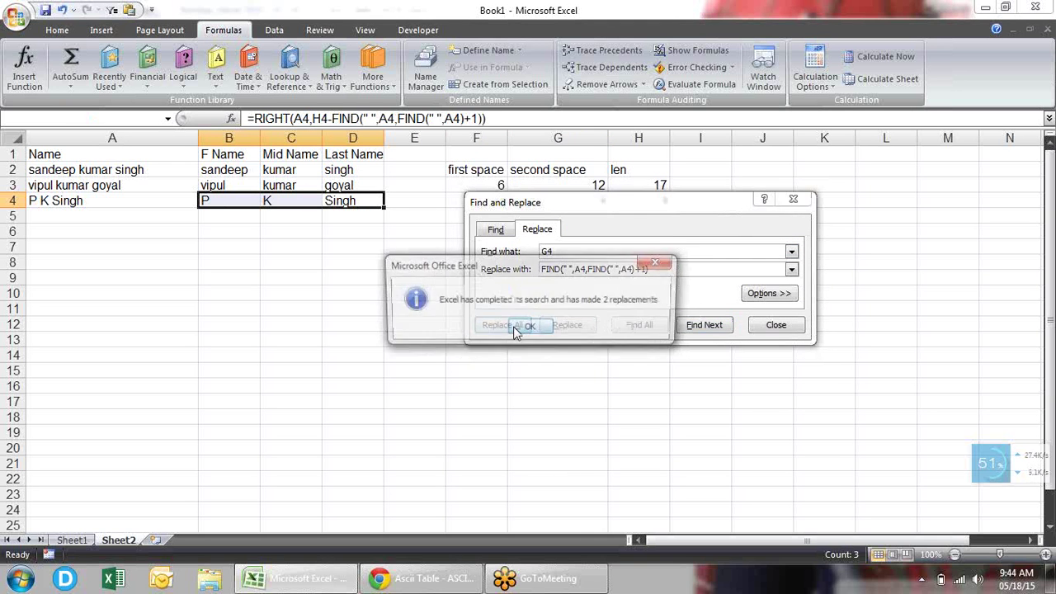
click(543, 329)
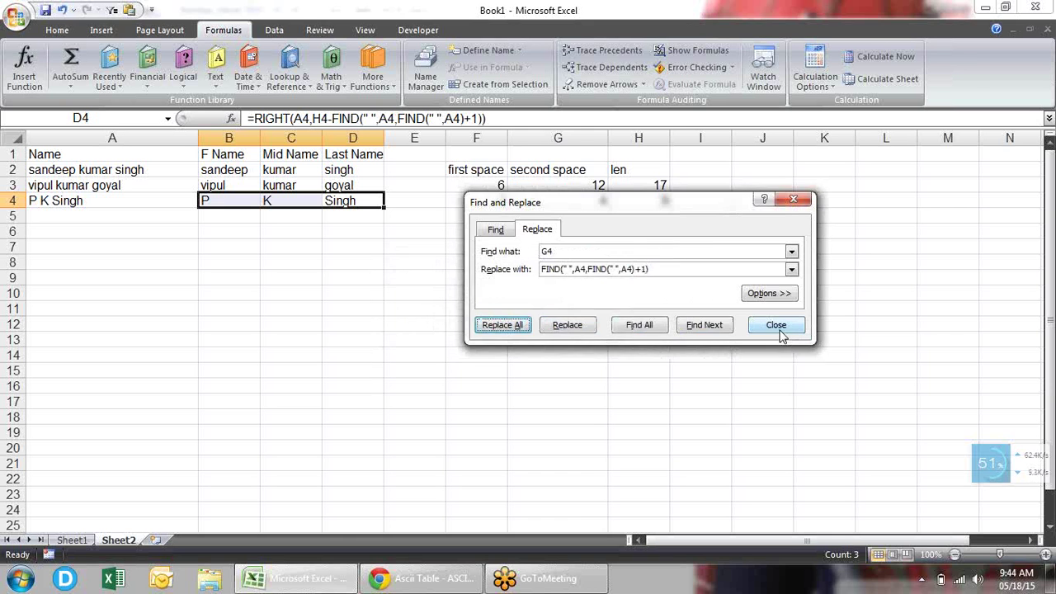
click(777, 327)
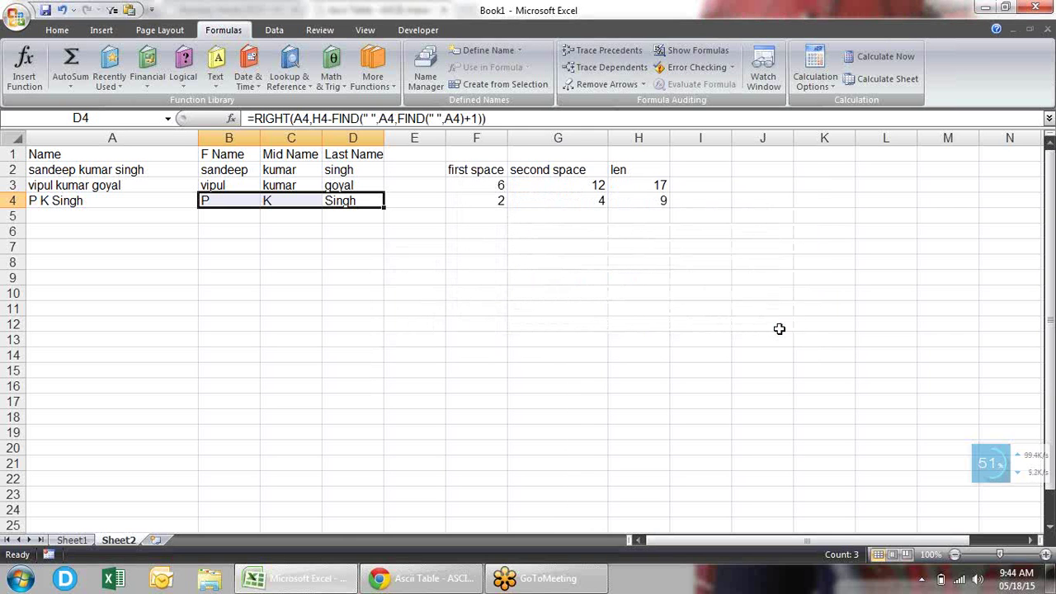
Step: Check H4's LEN(A4) expression, then Replace All H4 with LEN(A4) across the B4:D4 formulas
click(655, 203)
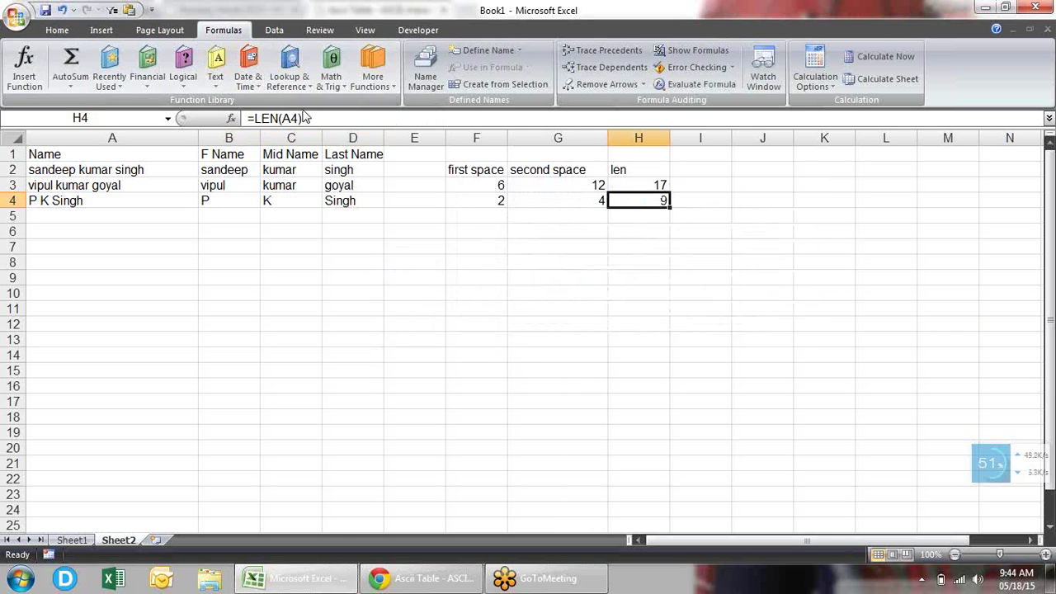
drag(301, 118, 258, 118)
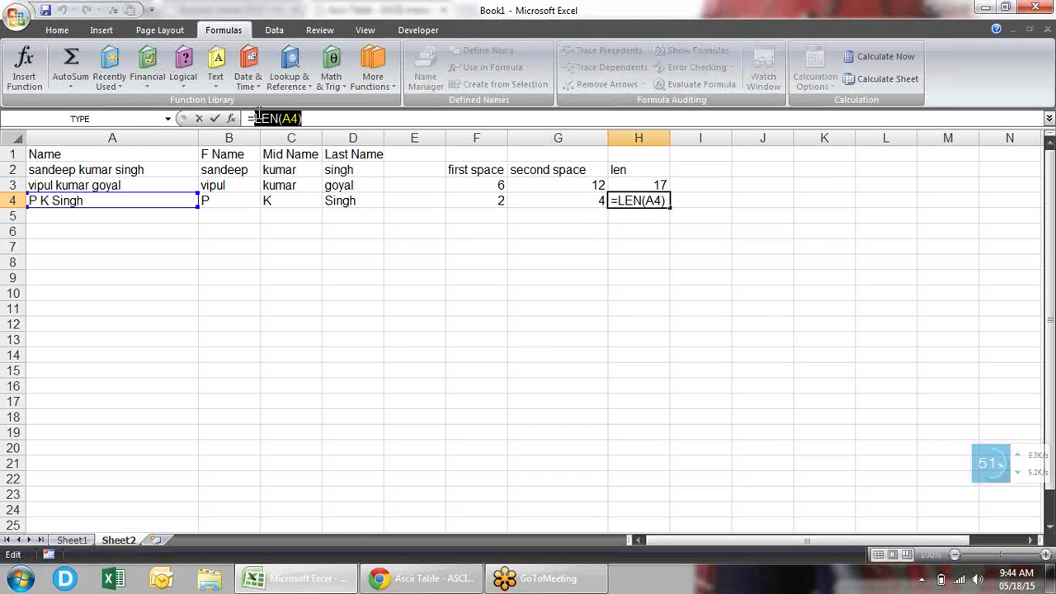
key(Escape)
drag(239, 200, 347, 198)
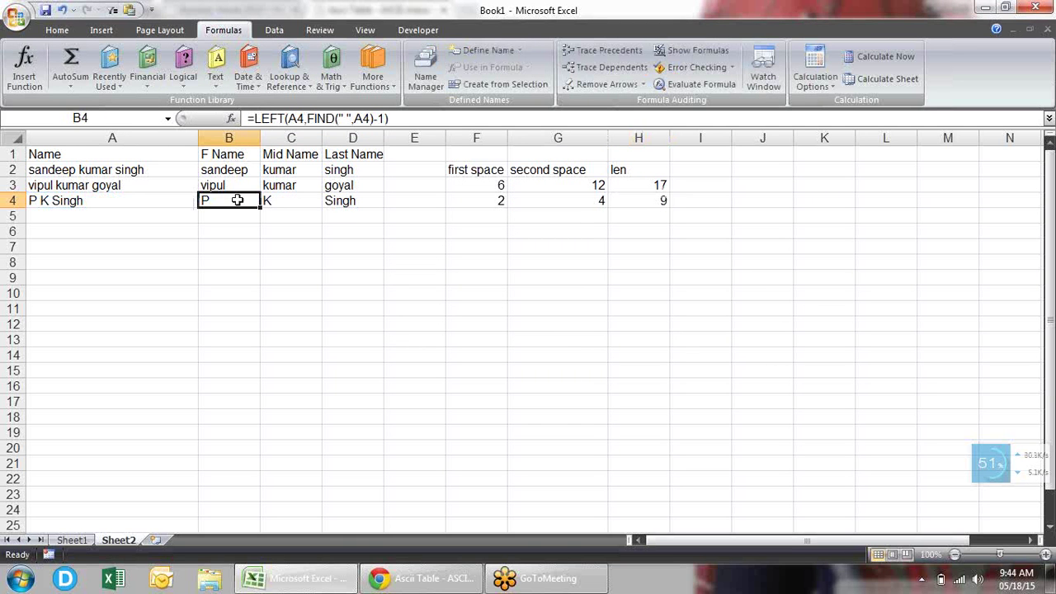
key(ctrl+f)
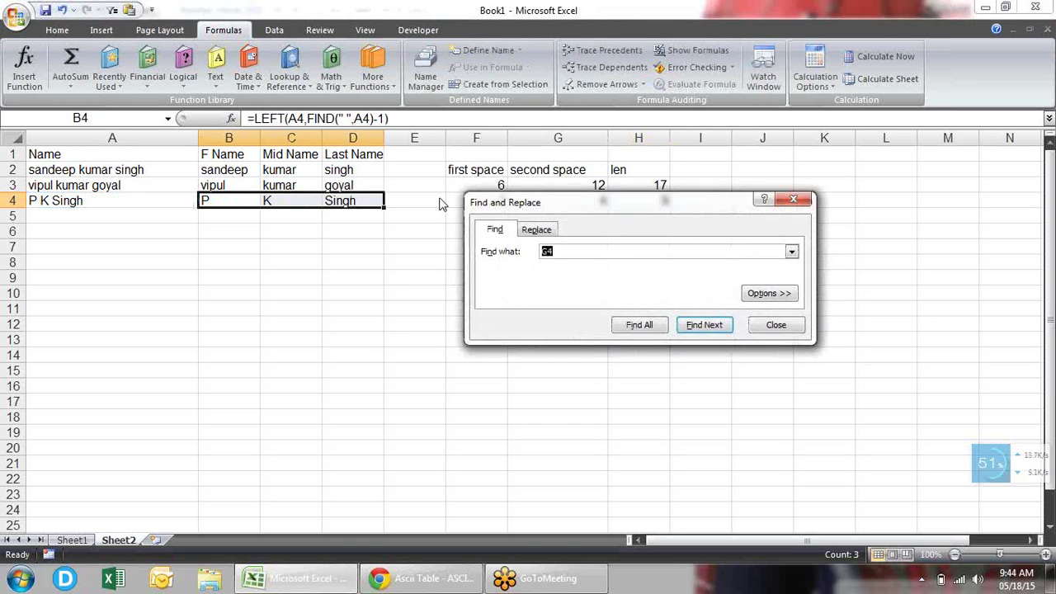
click(537, 230)
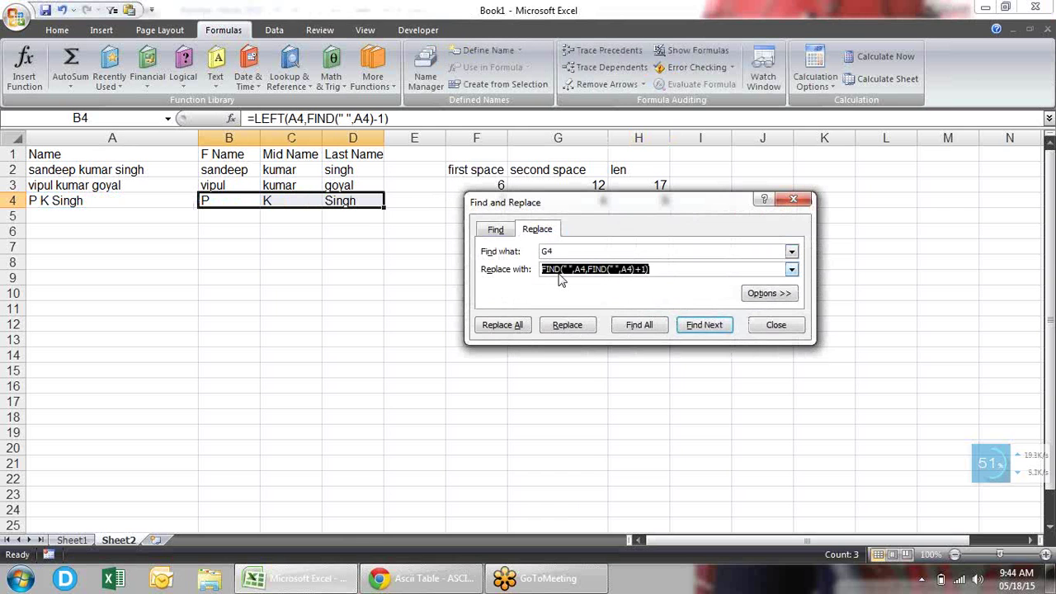
text(LEN(A4))
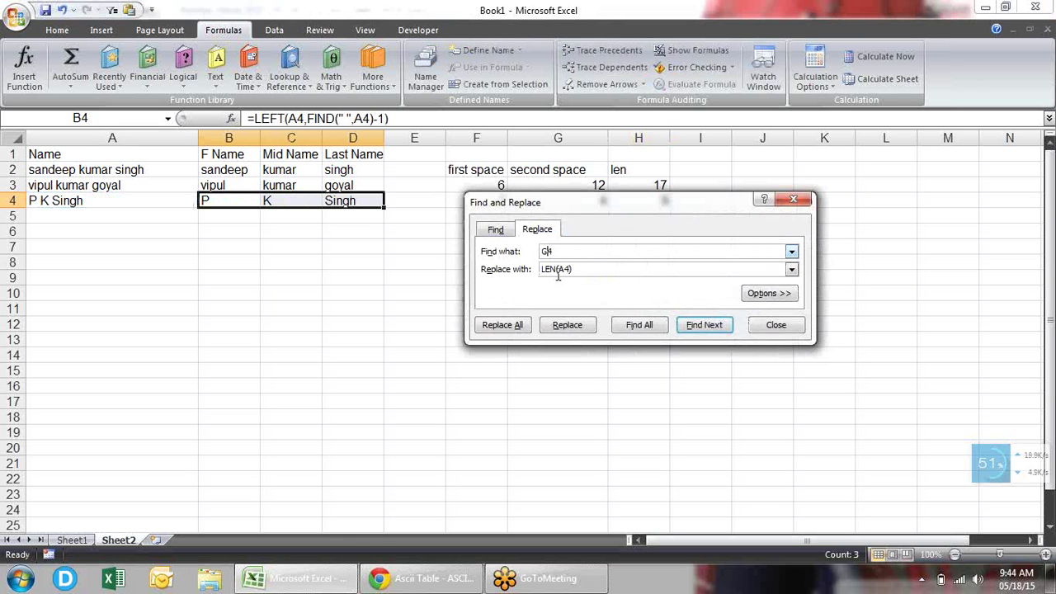
key(BackSpace)
text(H)
click(511, 325)
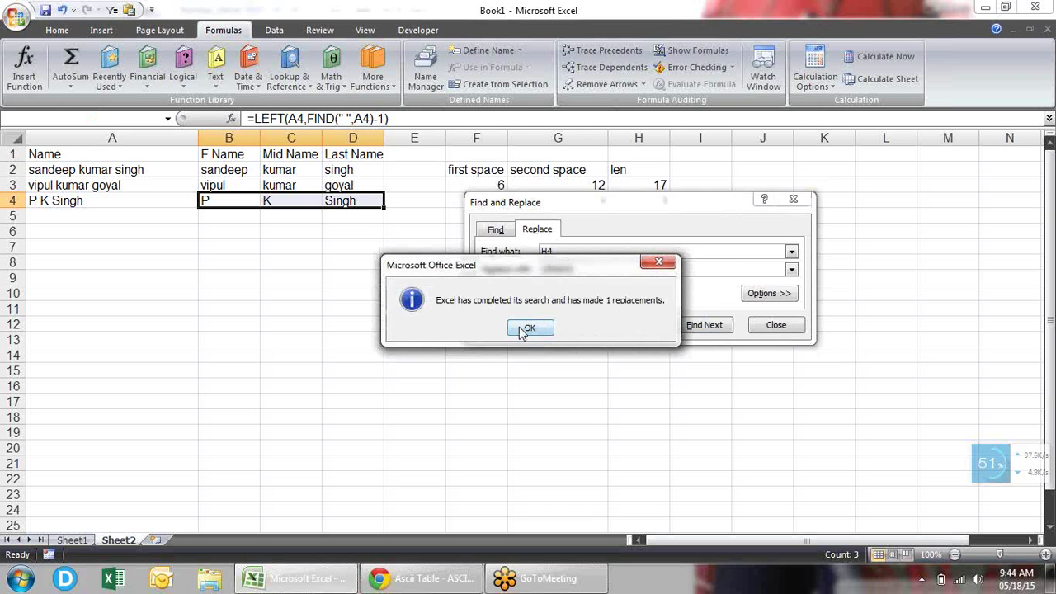
click(529, 327)
click(775, 325)
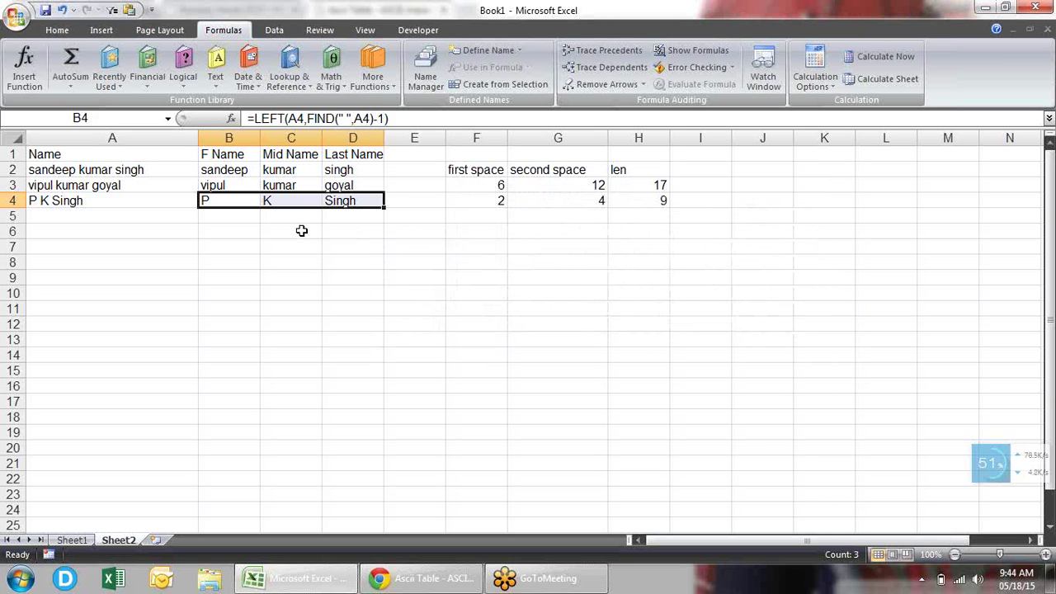
Step: Review B4, then recommit the MID formula in C4 and the RIGHT formula in D4
click(228, 202)
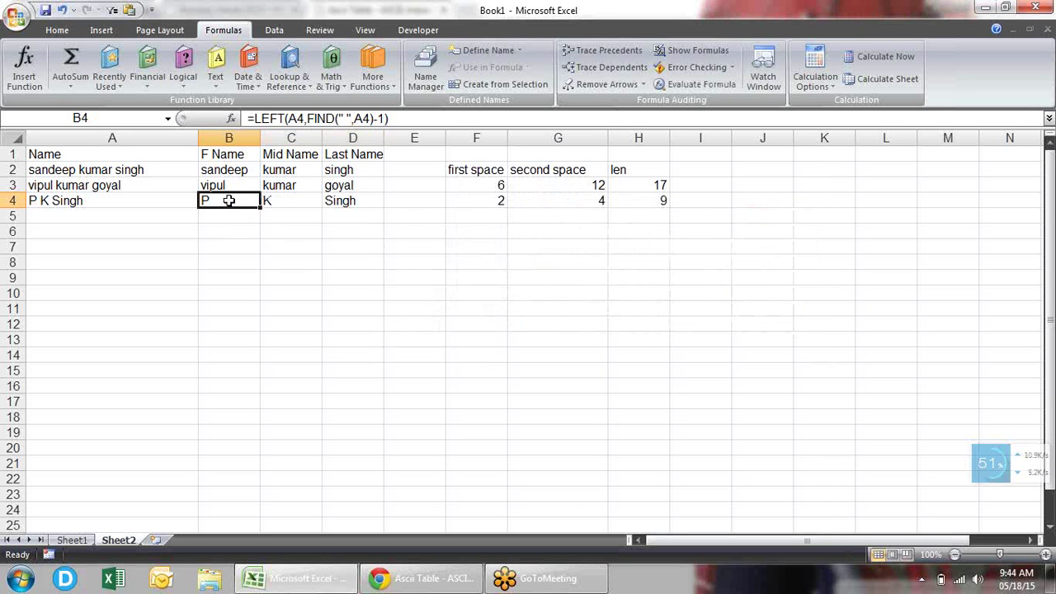
click(347, 118)
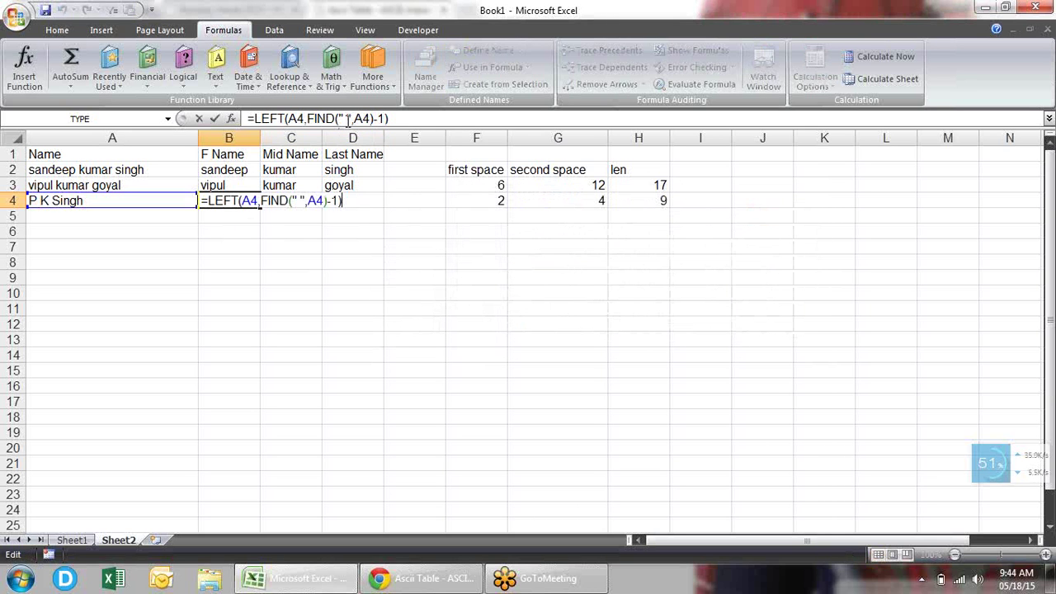
key(Tab)
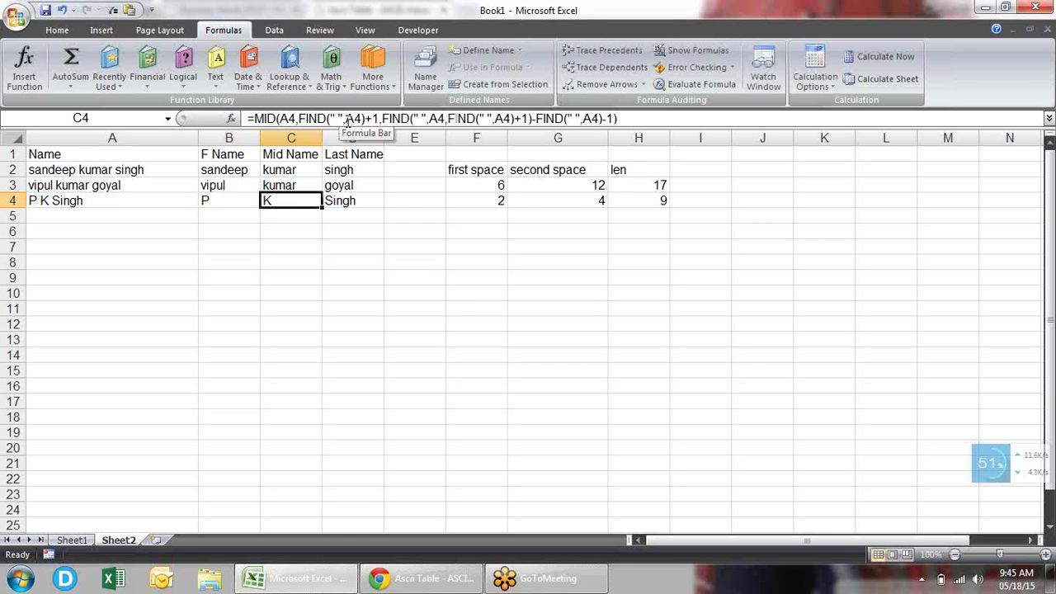
click(347, 118)
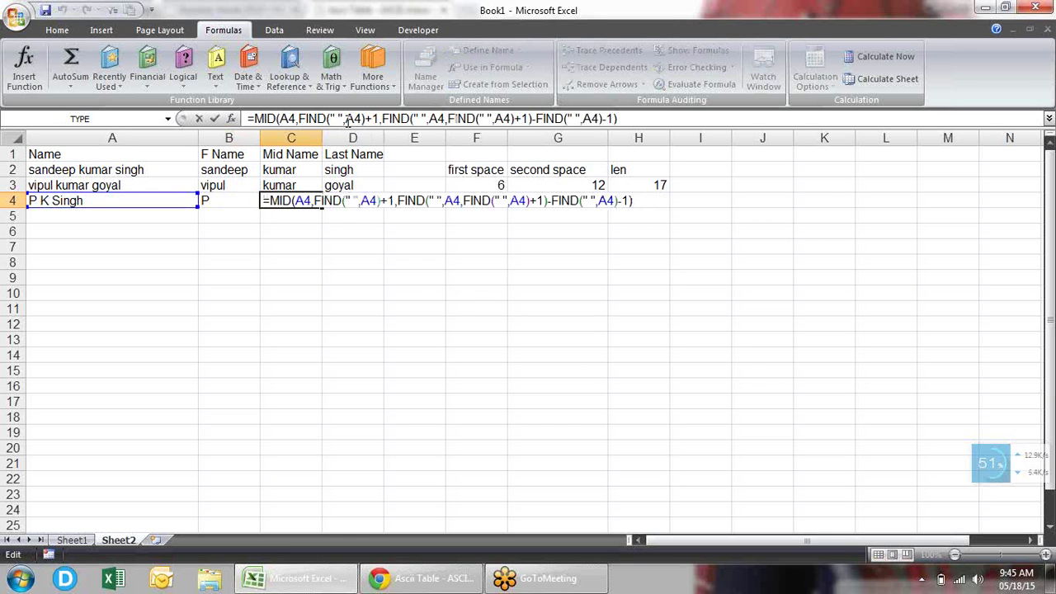
key(ctrl+Return)
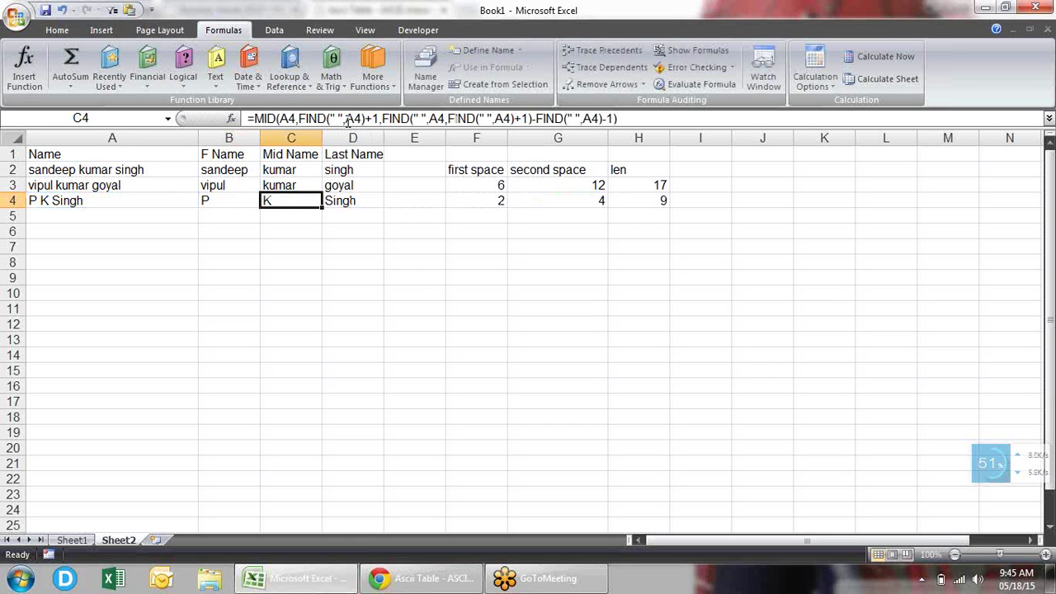
key(Right)
click(347, 118)
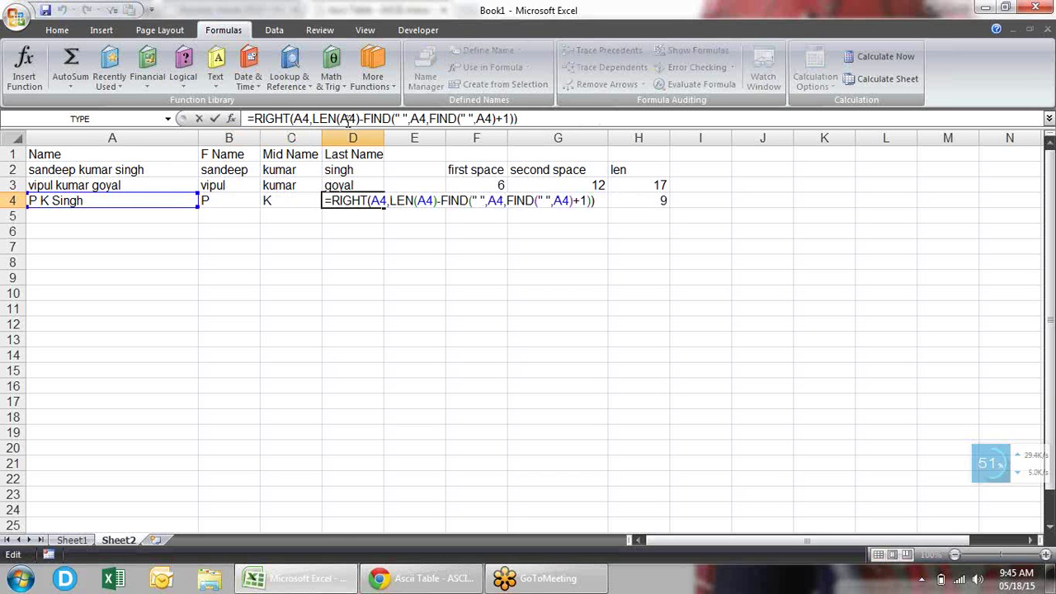
key(ctrl+Return)
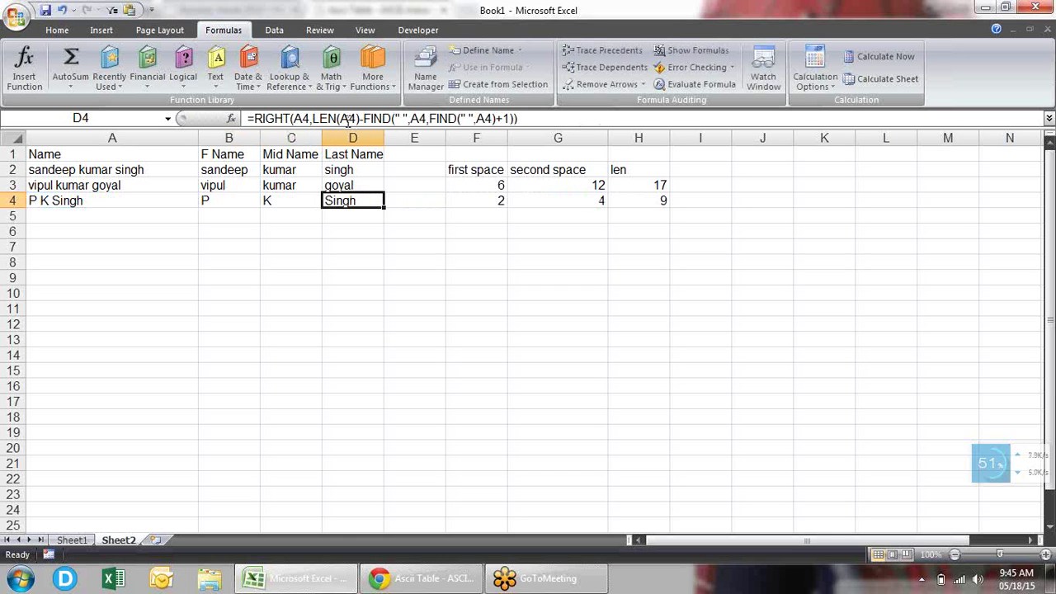
Step: Delete the helper values 2, 4 and 9 from F4:H4 and confirm row 4 still splits correctly
key(Right)
key(Right)
key(Right)
key(Left)
key(shift+Right)
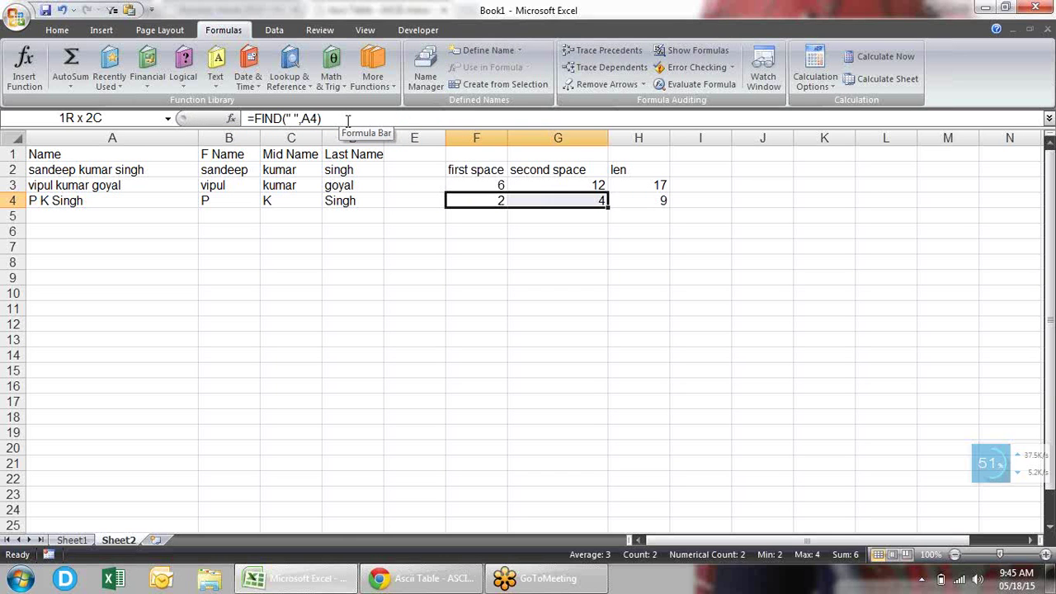
key(shift+Right)
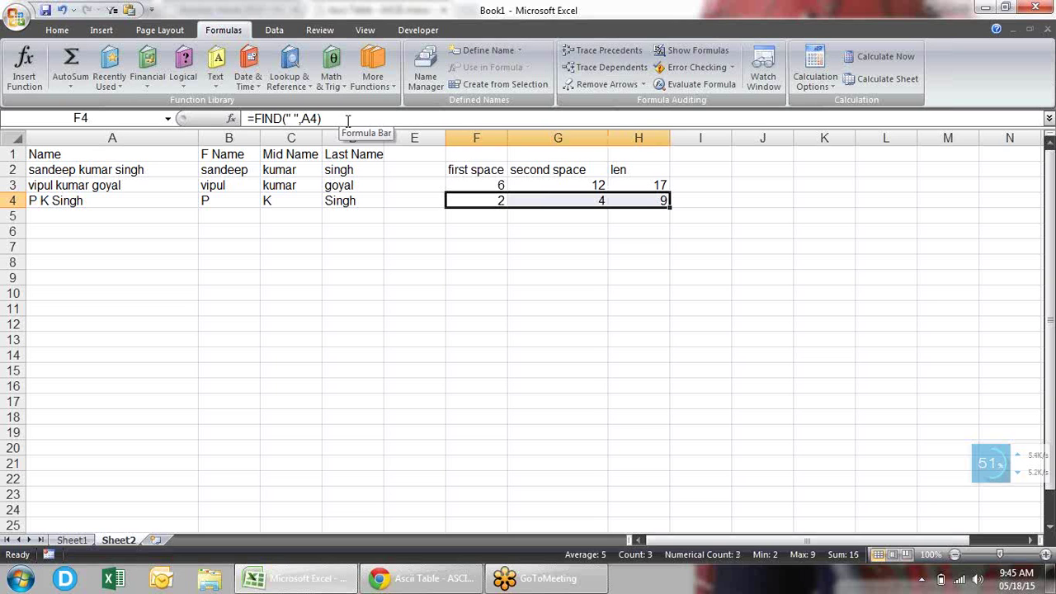
key(Delete)
key(Down)
key(Down)
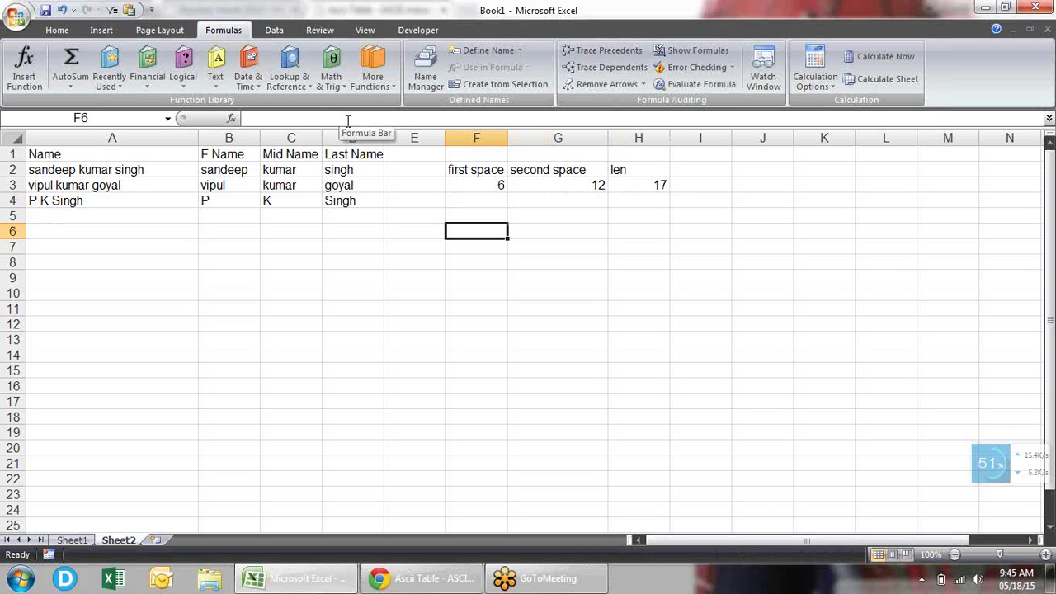
key(Up)
key(Left)
key(Left)
key(Up)
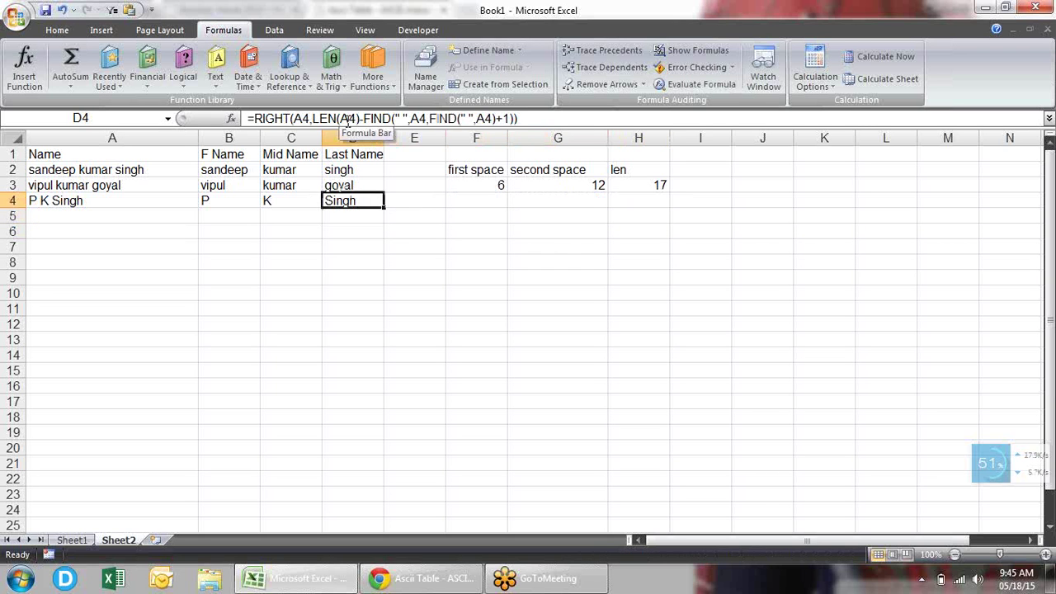
key(Left)
key(Left)
key(Left)
key(Right)
key(Right)
key(Right)
key(Left)
key(Left)
key(Left)
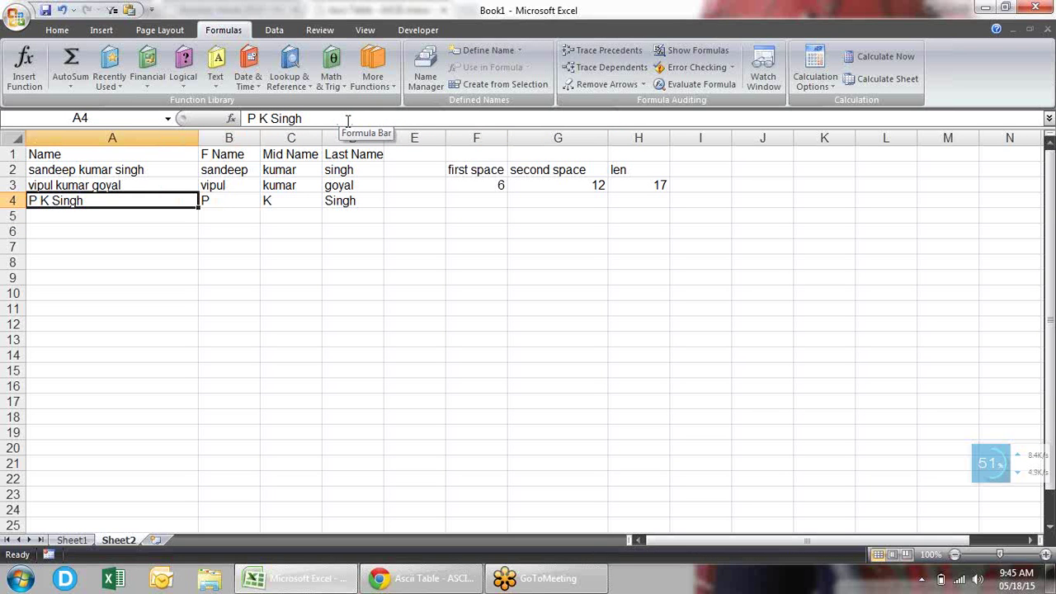
Step: Enter a two-word sample name in A5, correcting a misspelling
key(Down)
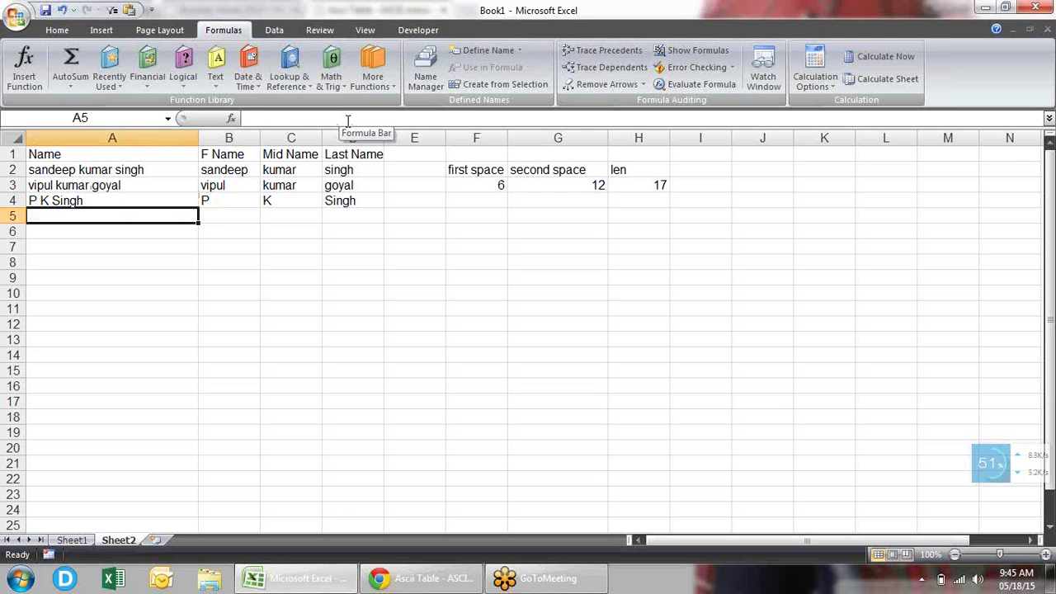
key(Up)
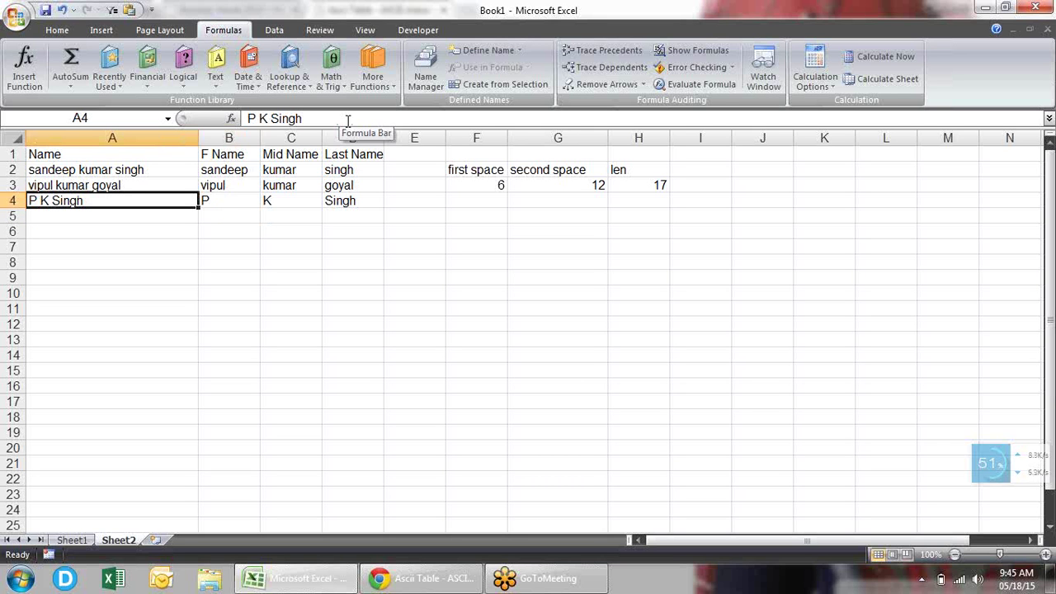
key(Down)
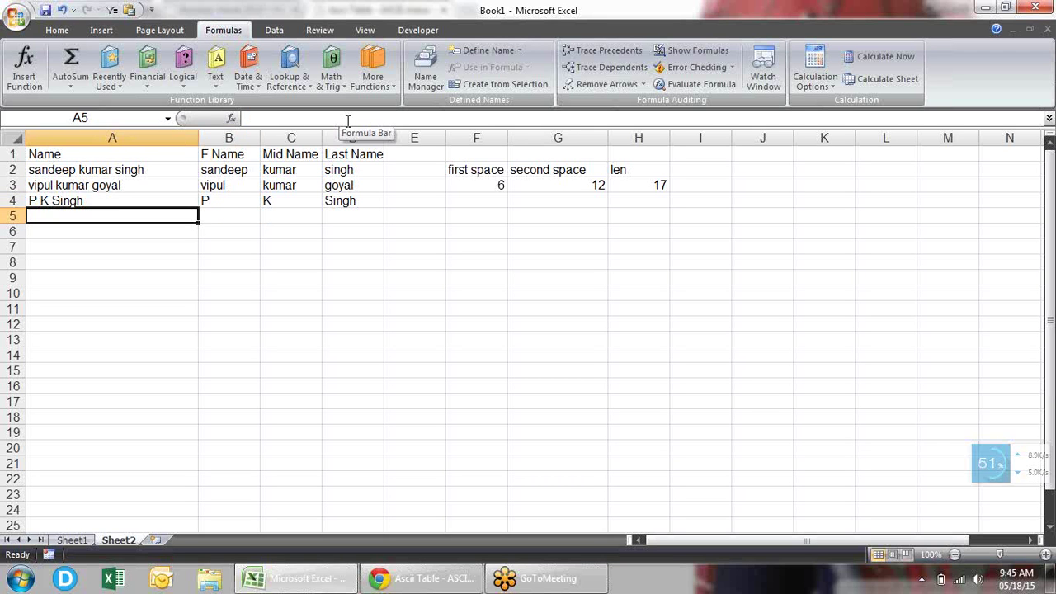
text(Rakush)
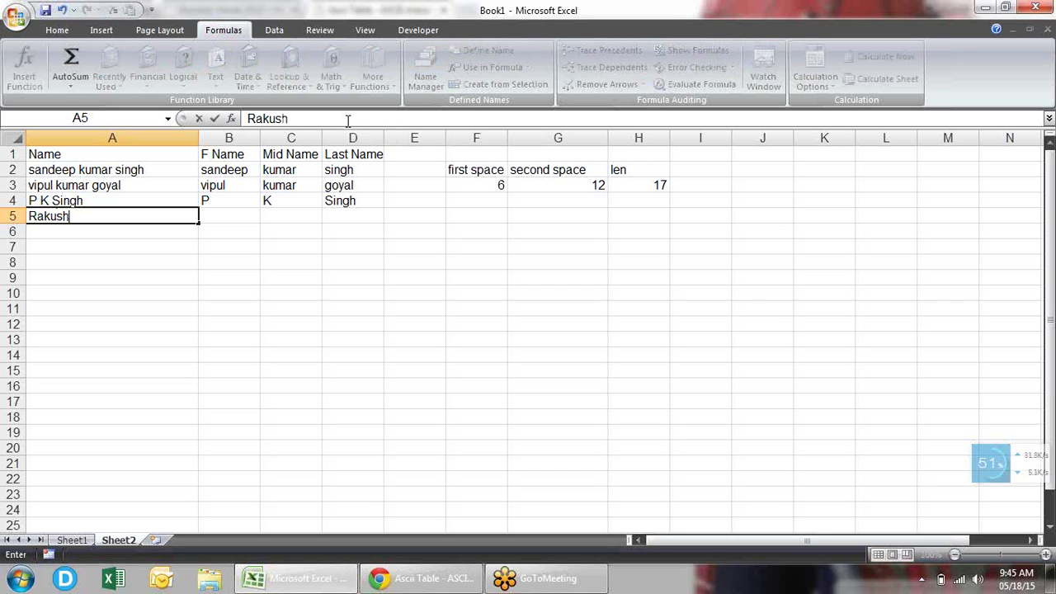
key(BackSpace)
key(BackSpace)
key(BackSpace)
text(es)
text(h gu)
text(pta)
key(Return)
Step: Fill the split formulas down into B5:D5 and start editing C5's middle-name formula
key(Up)
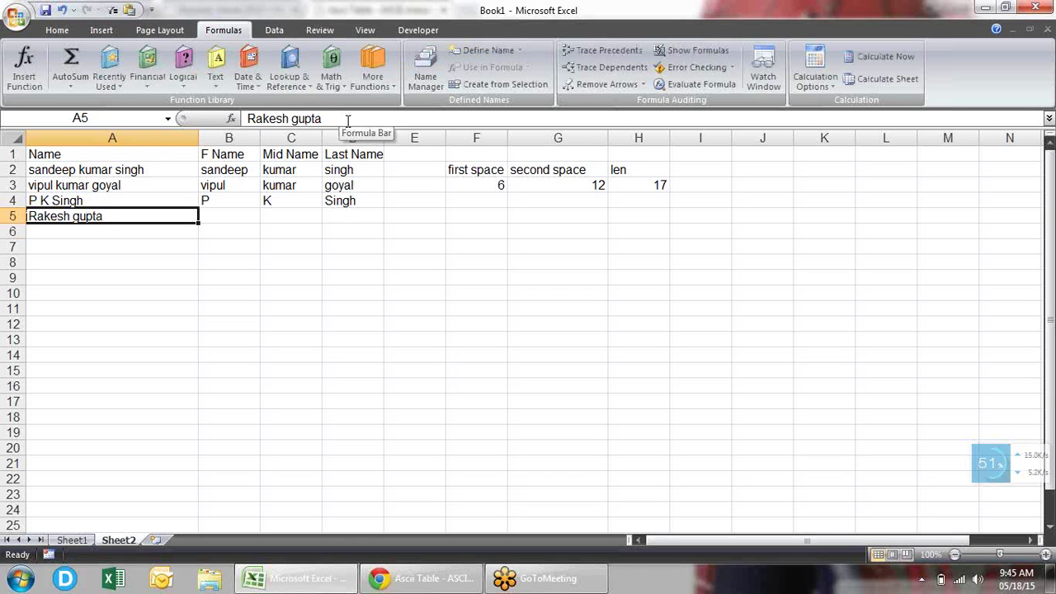
key(Right)
key(shift+Right)
key(shift+Right)
key(ctrl+d)
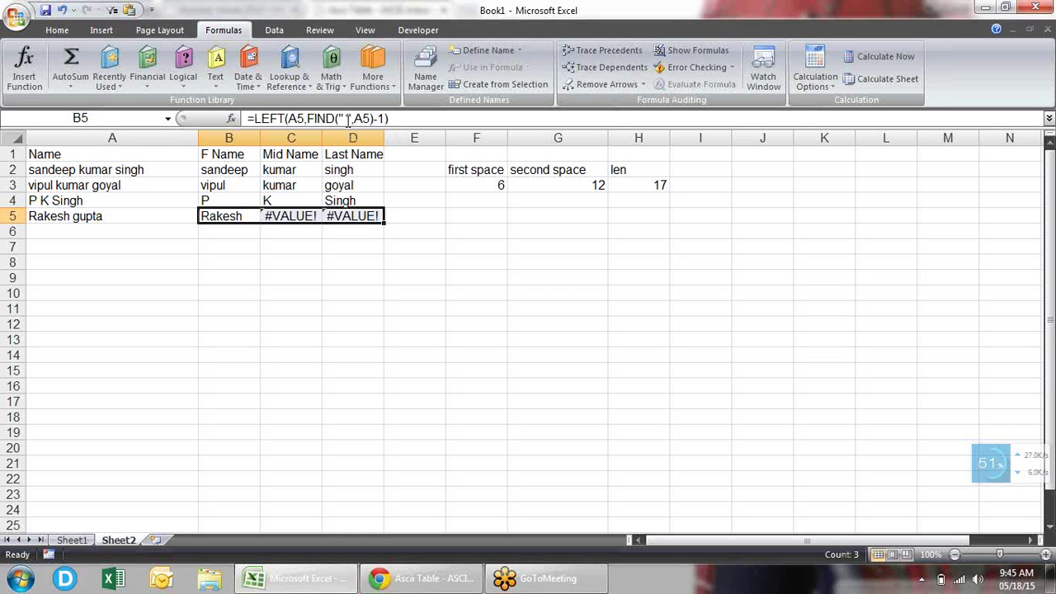
key(Down)
key(Up)
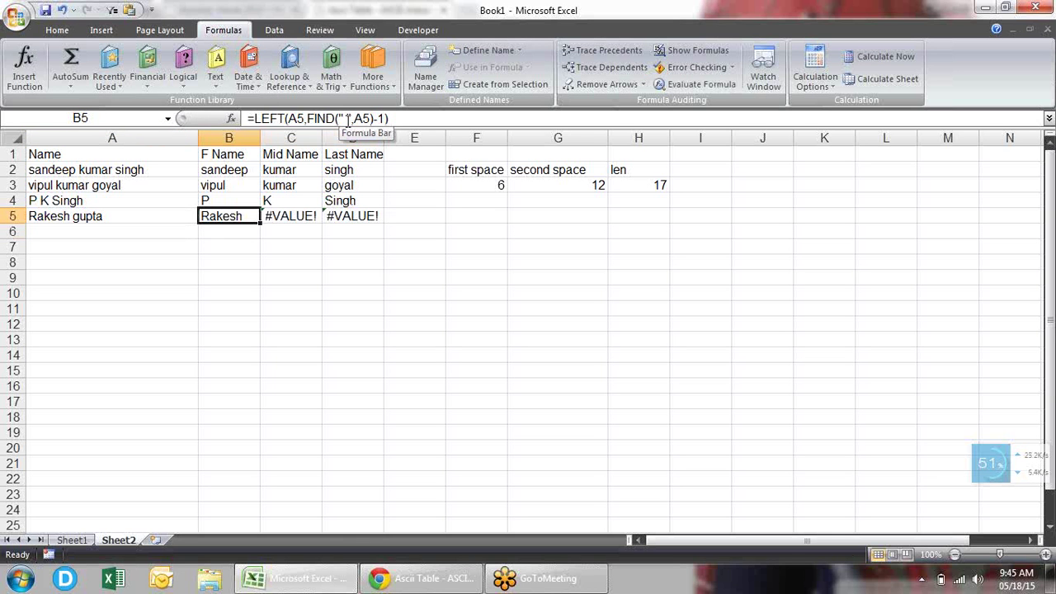
key(Right)
key(Right)
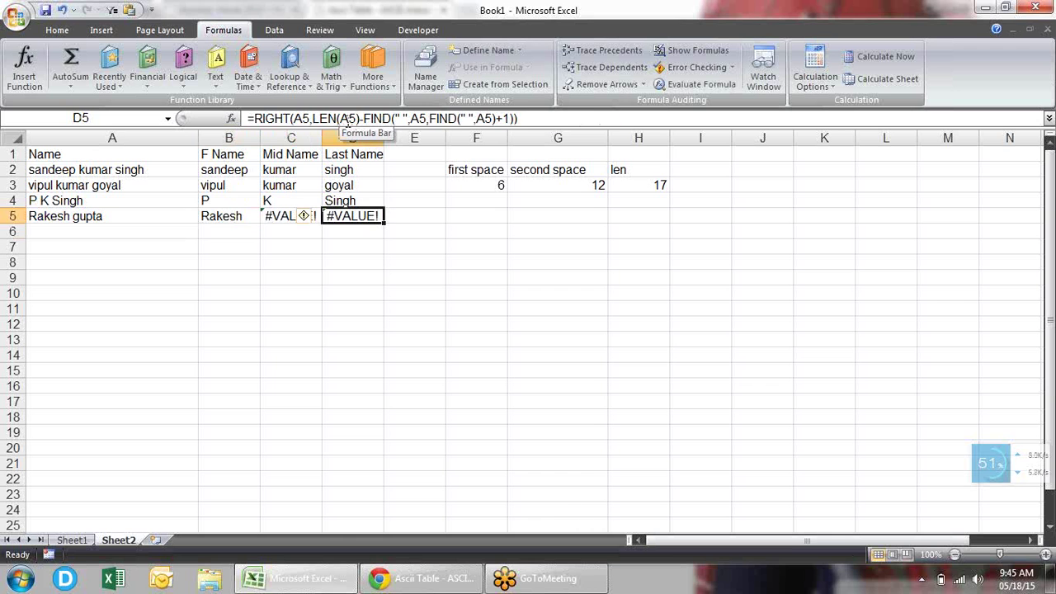
key(Left)
key(Left)
key(Left)
key(Right)
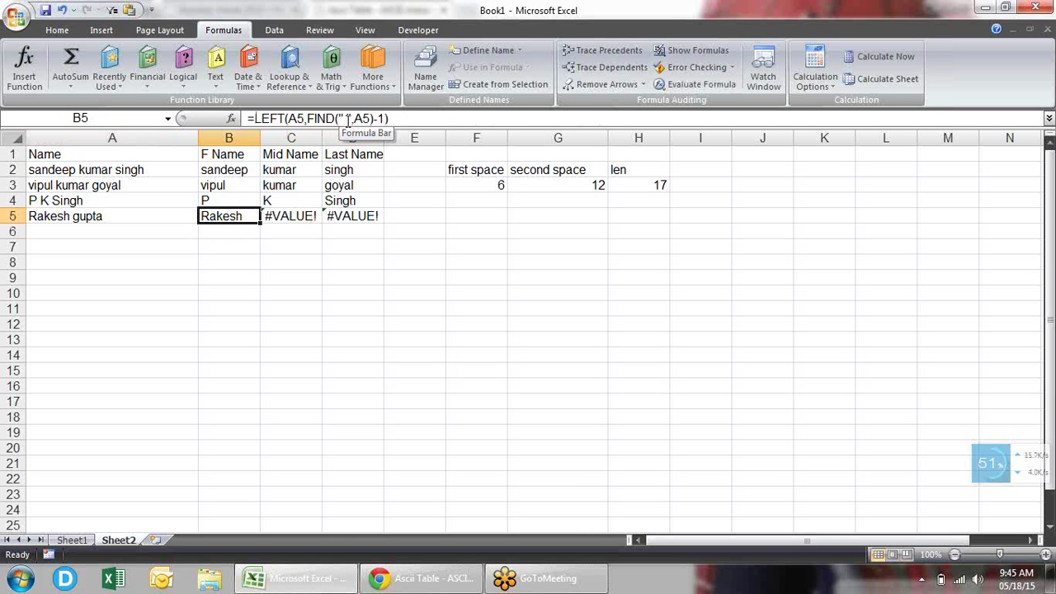
key(Right)
key(F2)
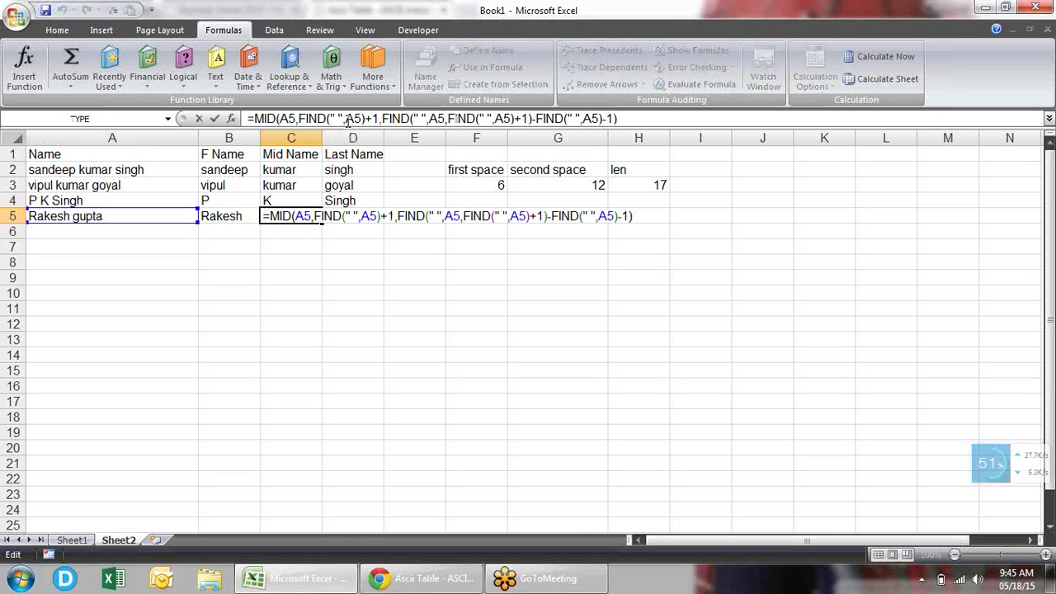
Step: Wrap C5's MID formula in IFERROR(…,"") so it shows blank instead of #VALUE!
click(269, 215)
text(if)
key(Down)
key(Tab)
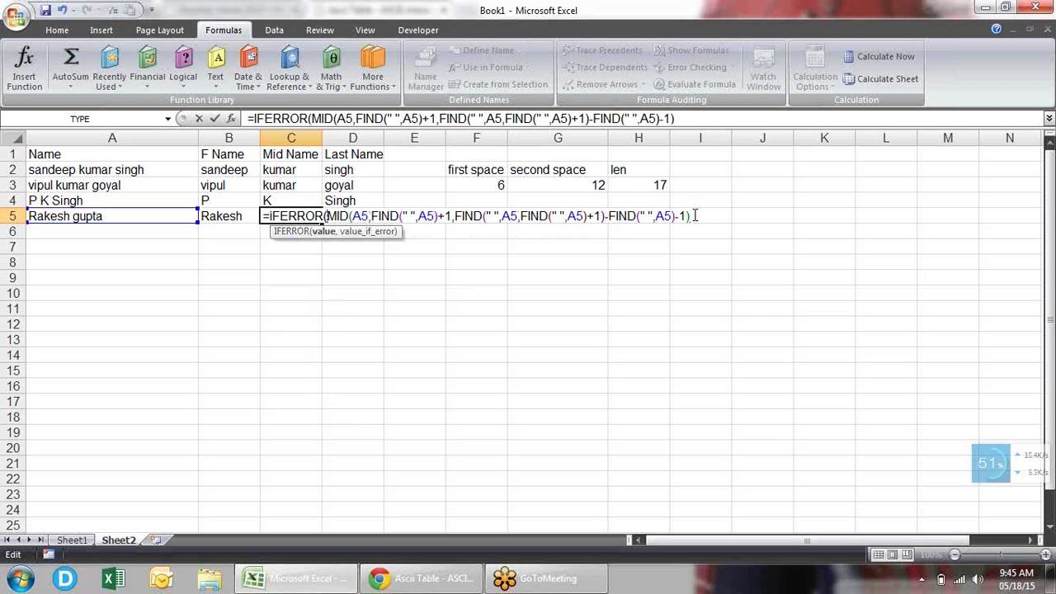
text(,"")
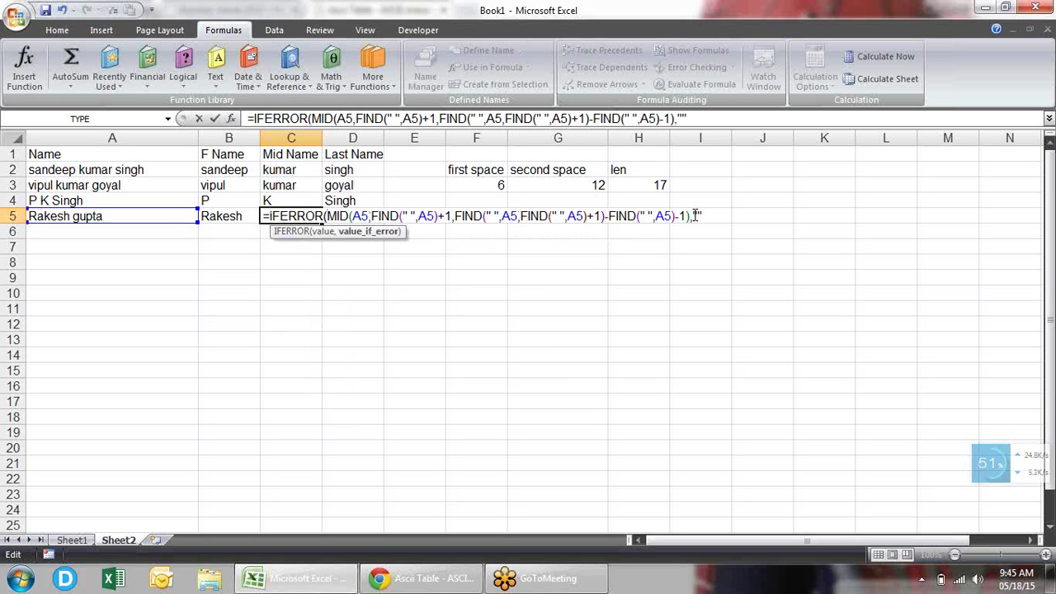
text())
key(Return)
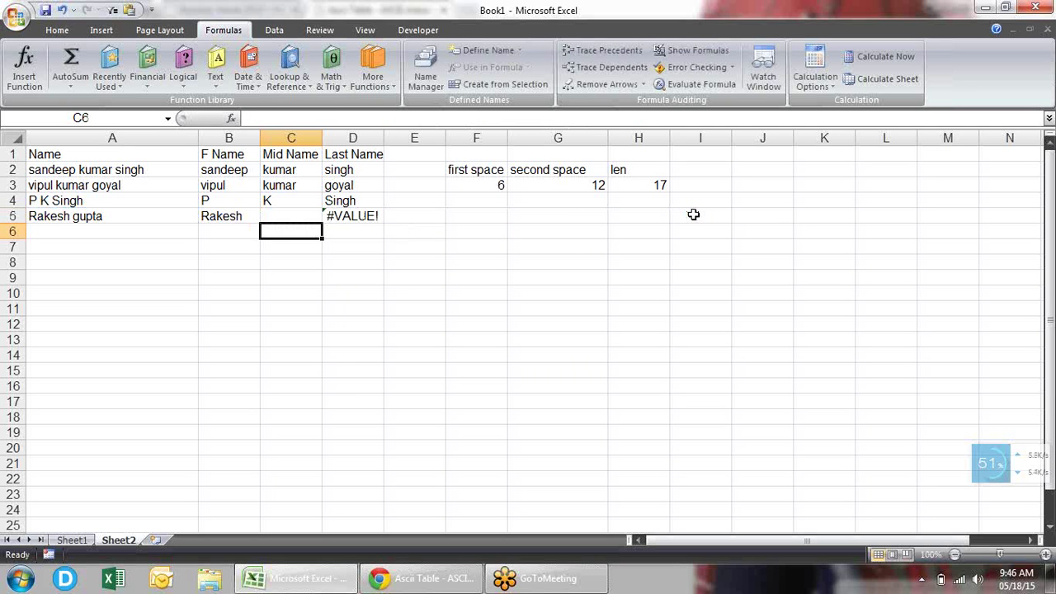
key(Up)
key(Right)
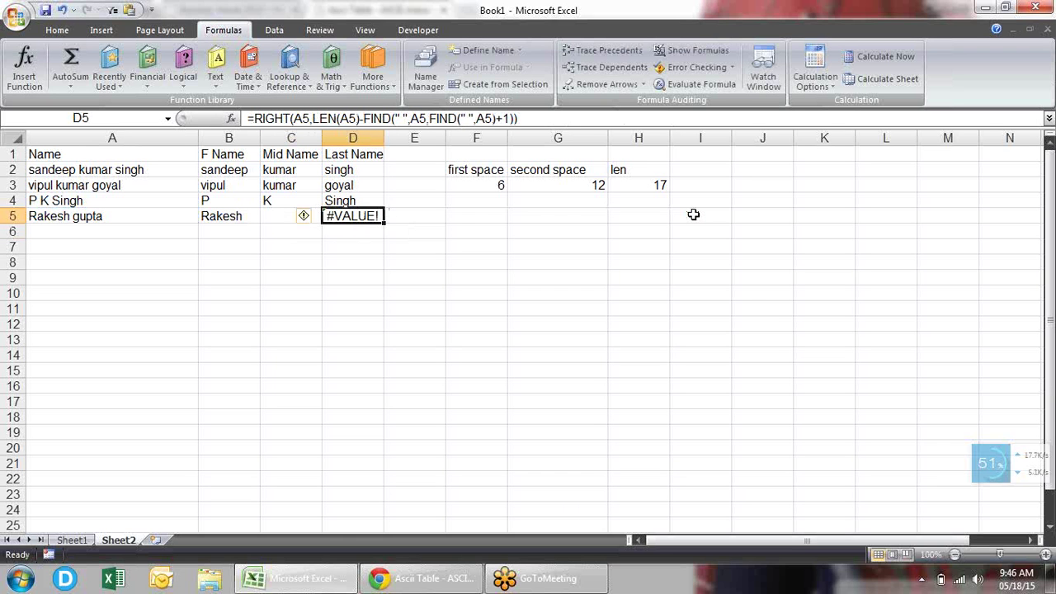
Step: Wrap D5's last-name formula in IFERROR and start its fallback argument
key(F2)
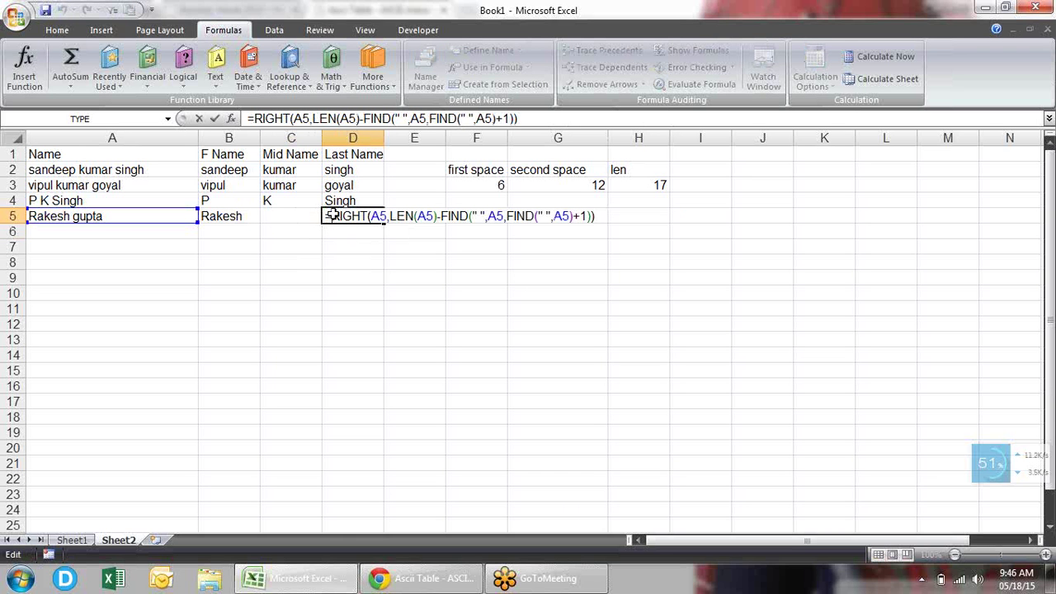
text(if)
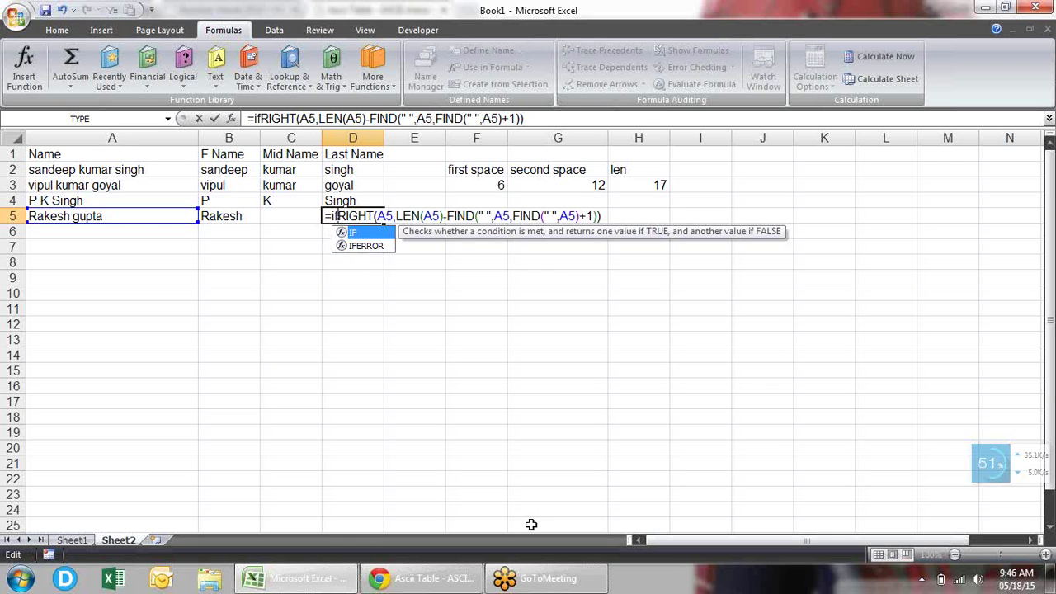
key(Down)
key(Tab)
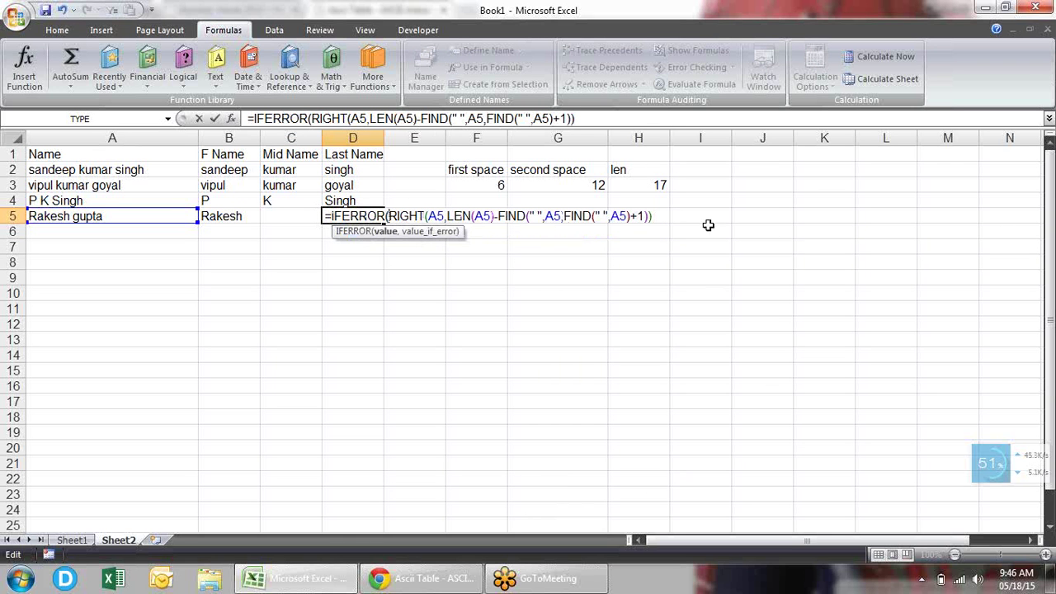
key(End)
text(,)
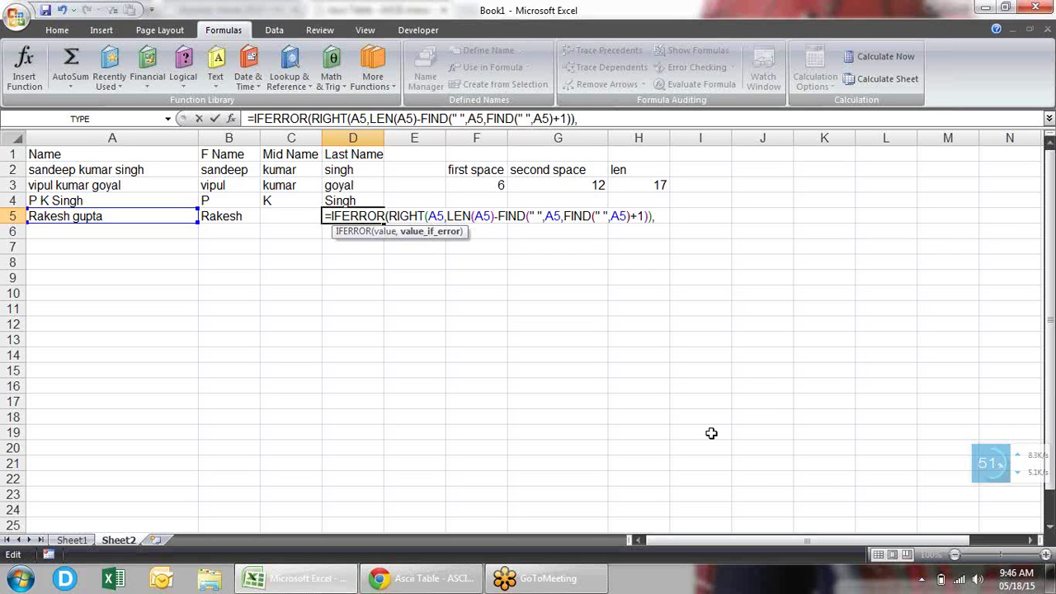
Step: Add the fallback RIGHT(A5,LEN(A5)-FIND(" ",A5)) so D5 returns the last name
text(righ)
key(Tab)
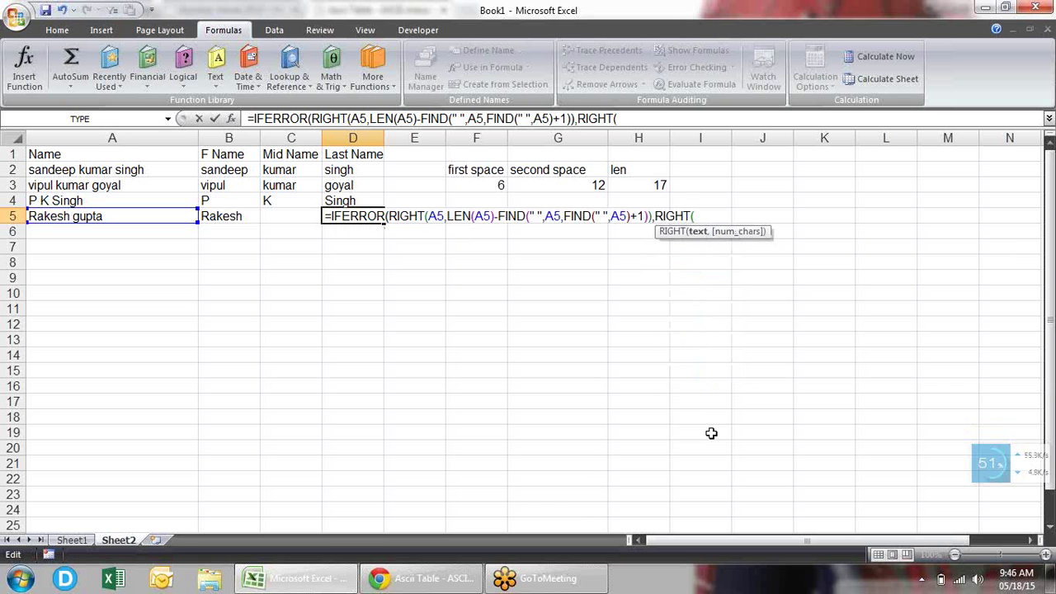
click(73, 216)
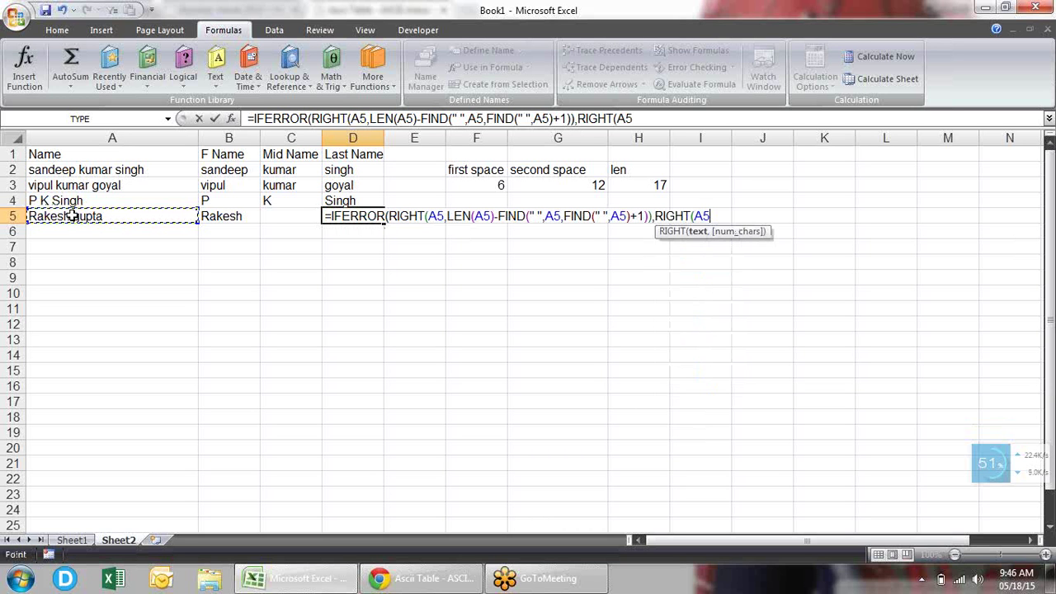
text(,)
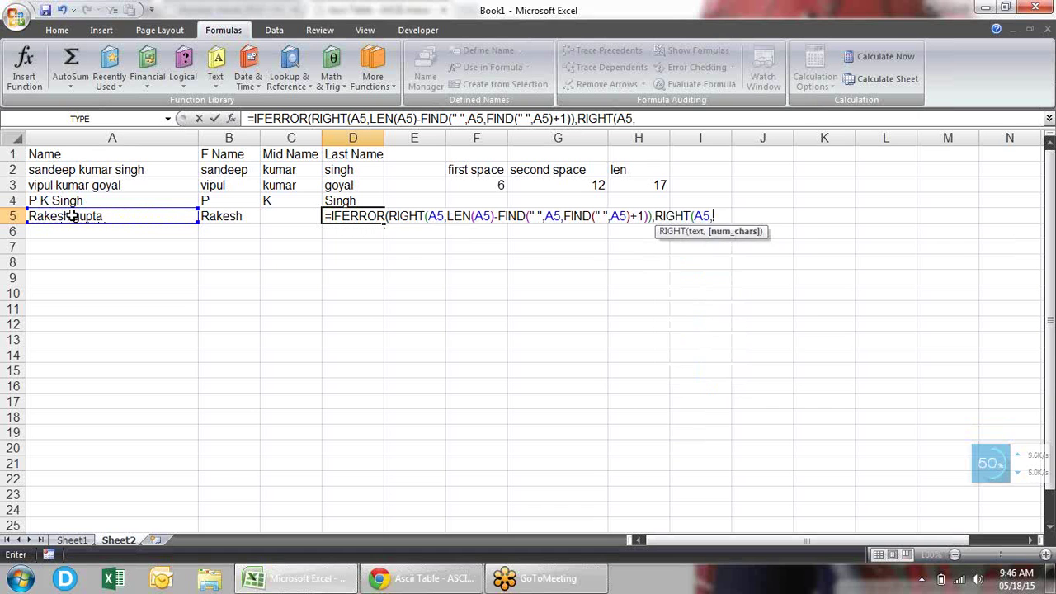
text(len)
key(Tab)
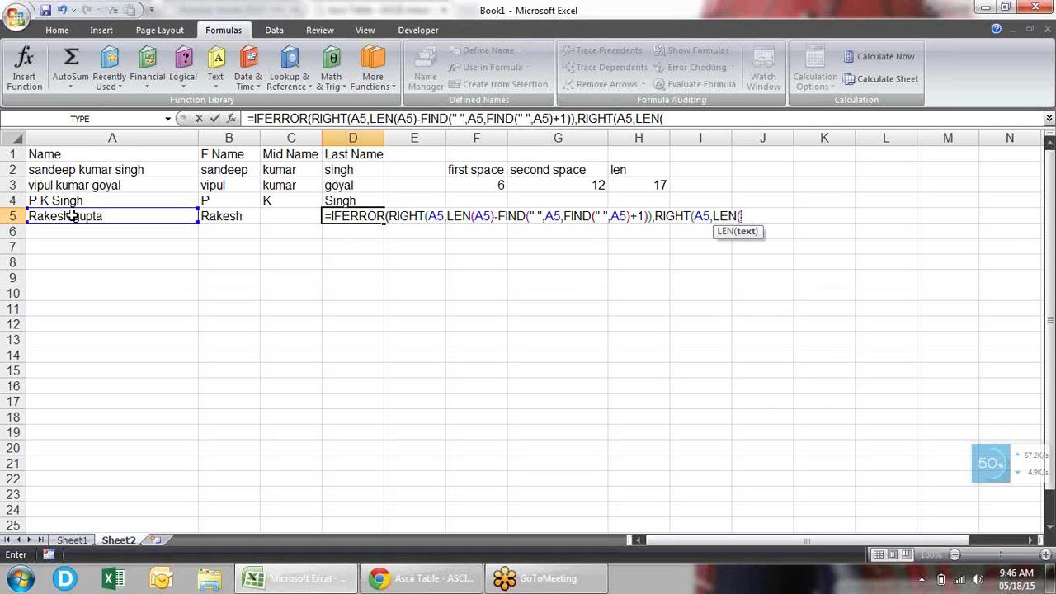
click(85, 216)
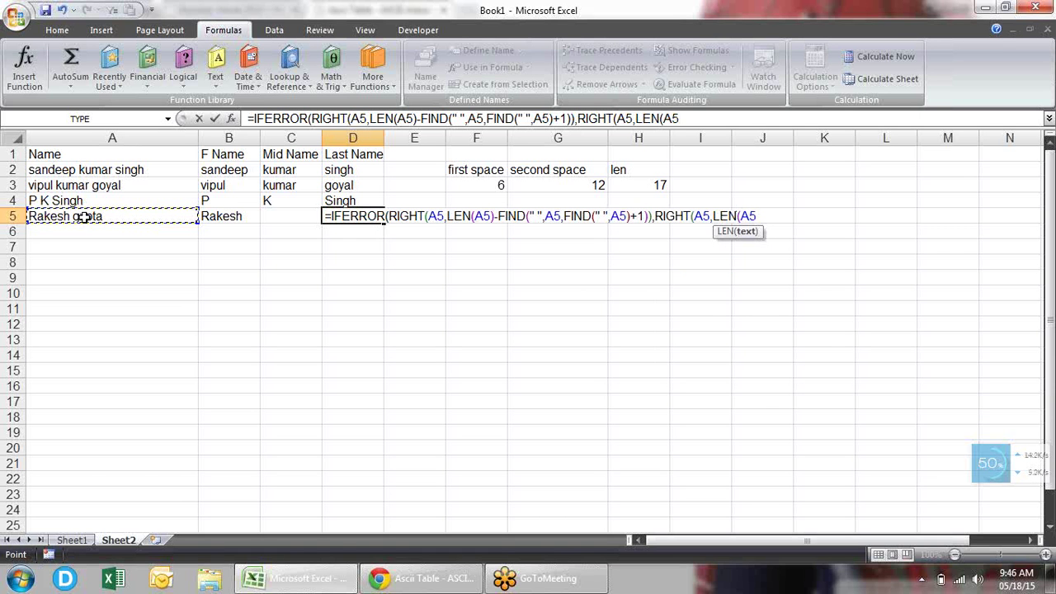
text()-)
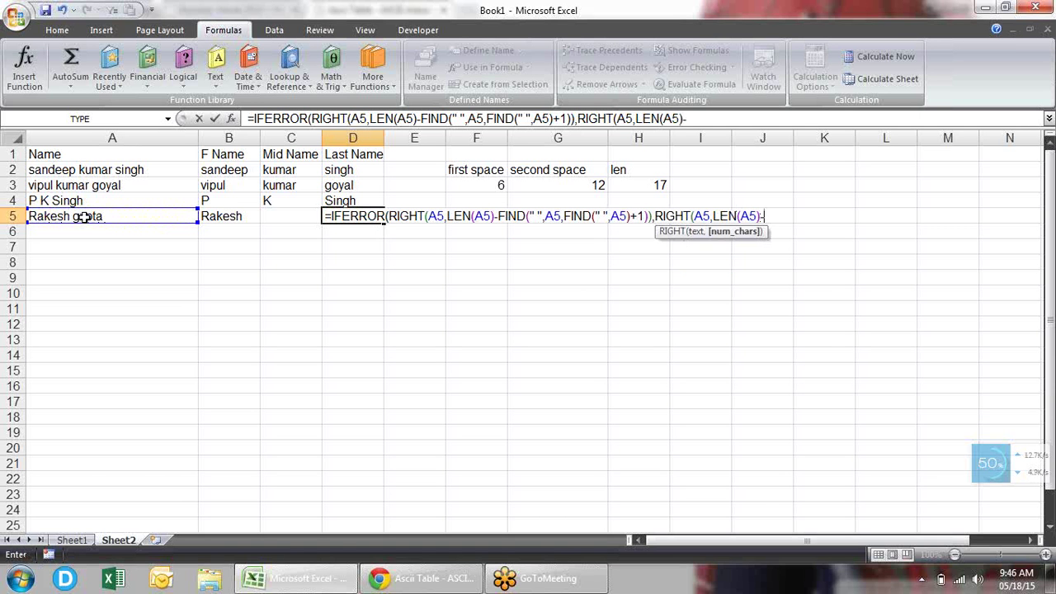
text(find)
key(Tab)
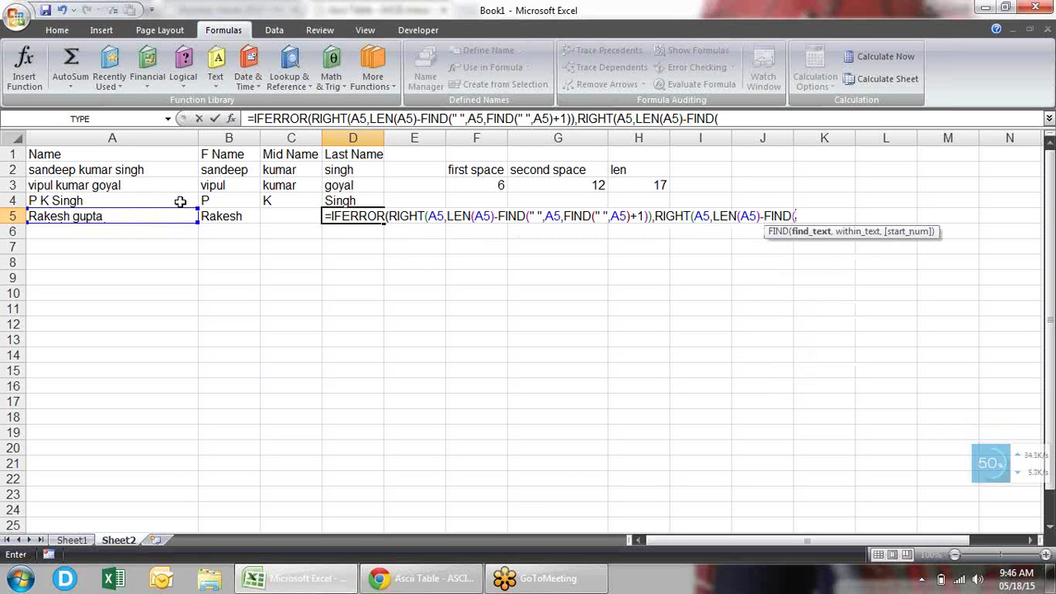
text(" ")
text(,)
click(97, 215)
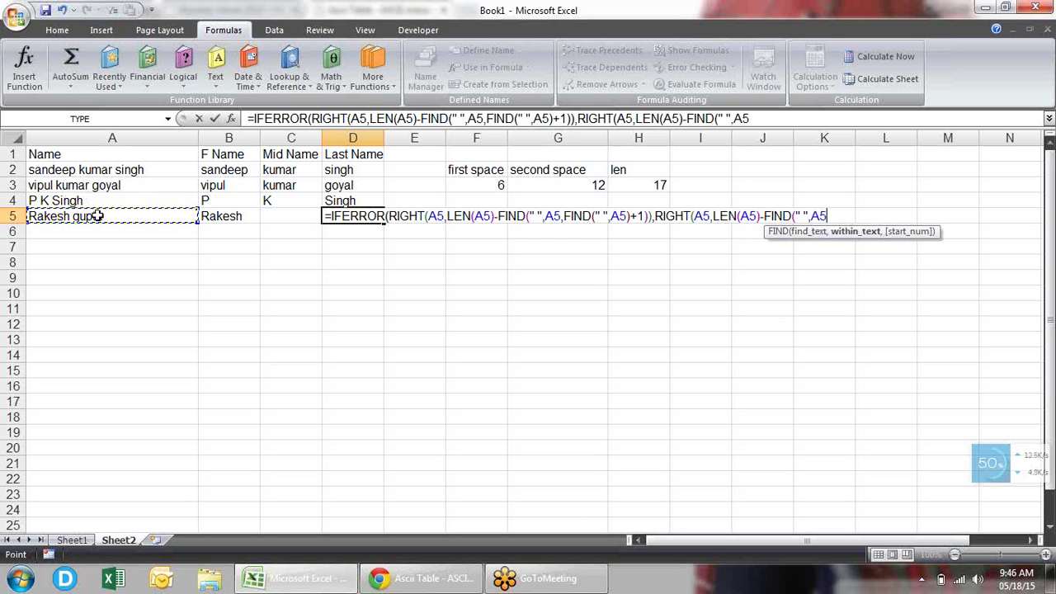
text())
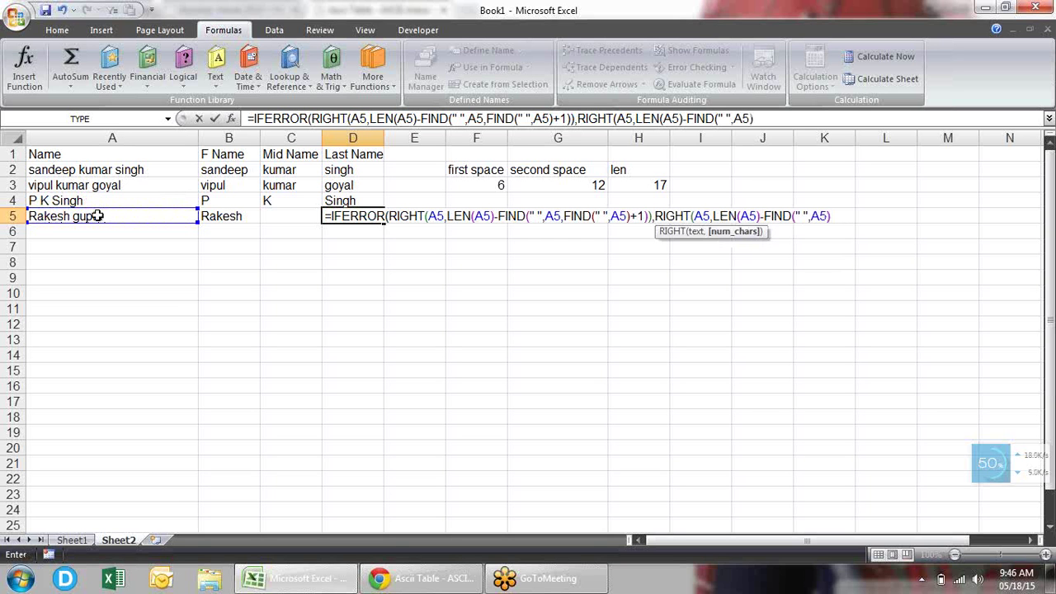
text())
key(Return)
key(Return)
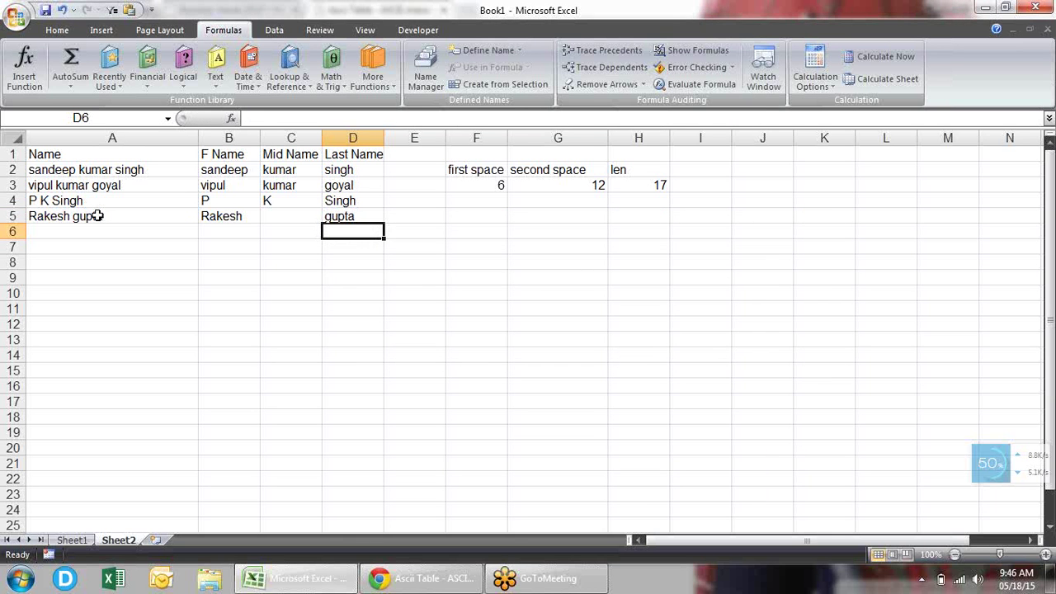
Step: Review D5's new formula and begin editing the name in A5
key(Down)
key(Up)
key(Up)
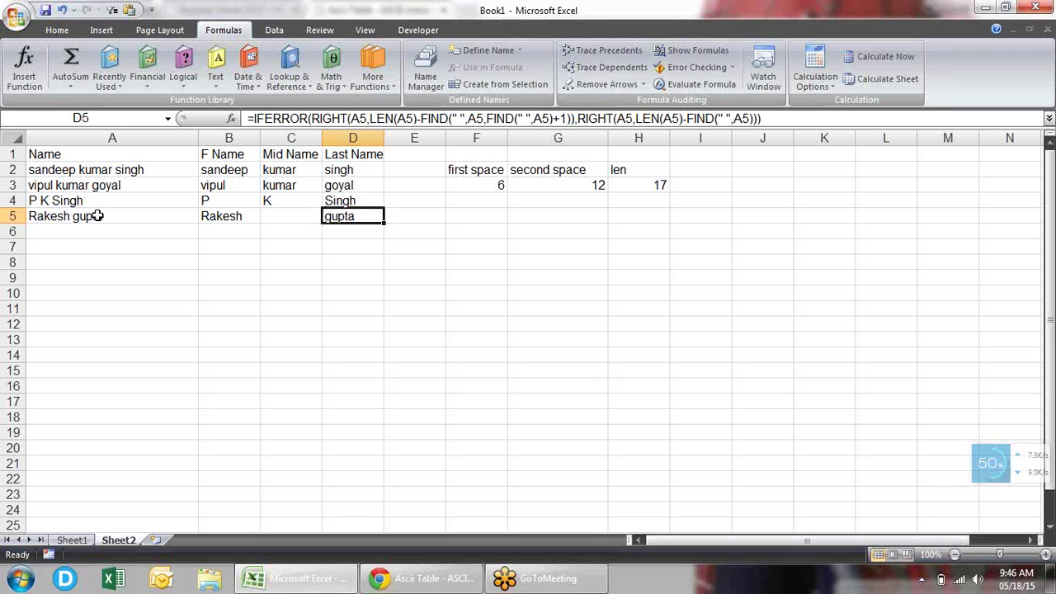
key(Left)
key(Left)
key(Left)
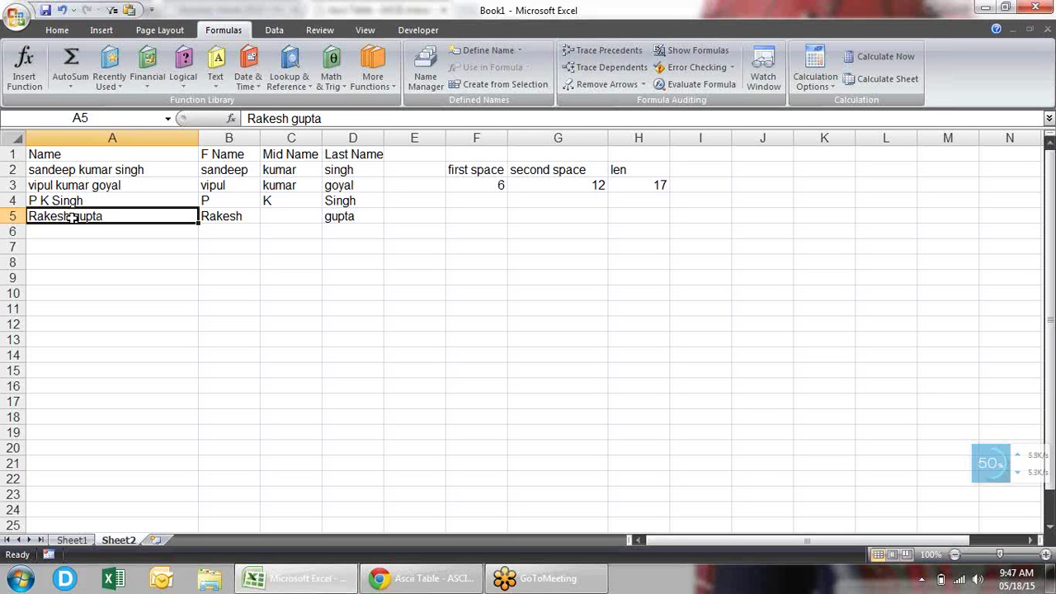
double_click(73, 216)
Step: Test adding a 'kr' middle part to A5's name, then remove it again
text(k)
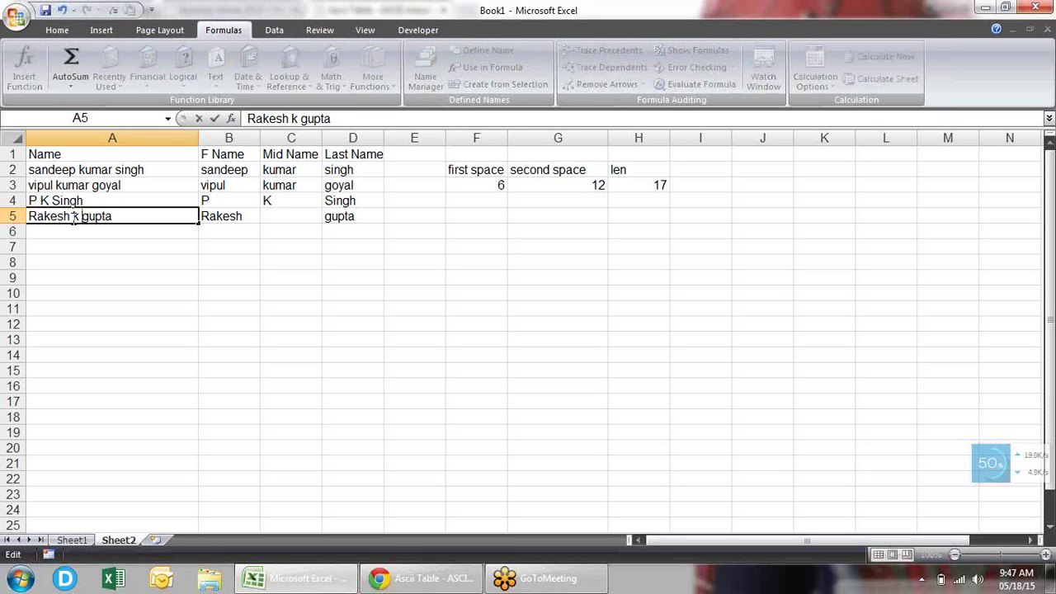
key(BackSpace)
text(r)
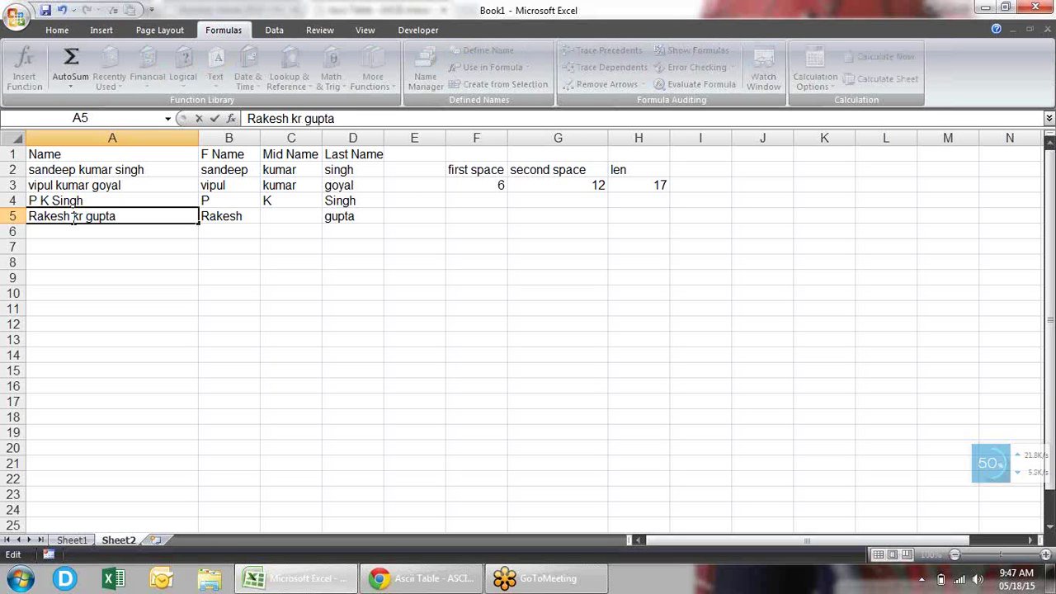
key(Return)
click(72, 216)
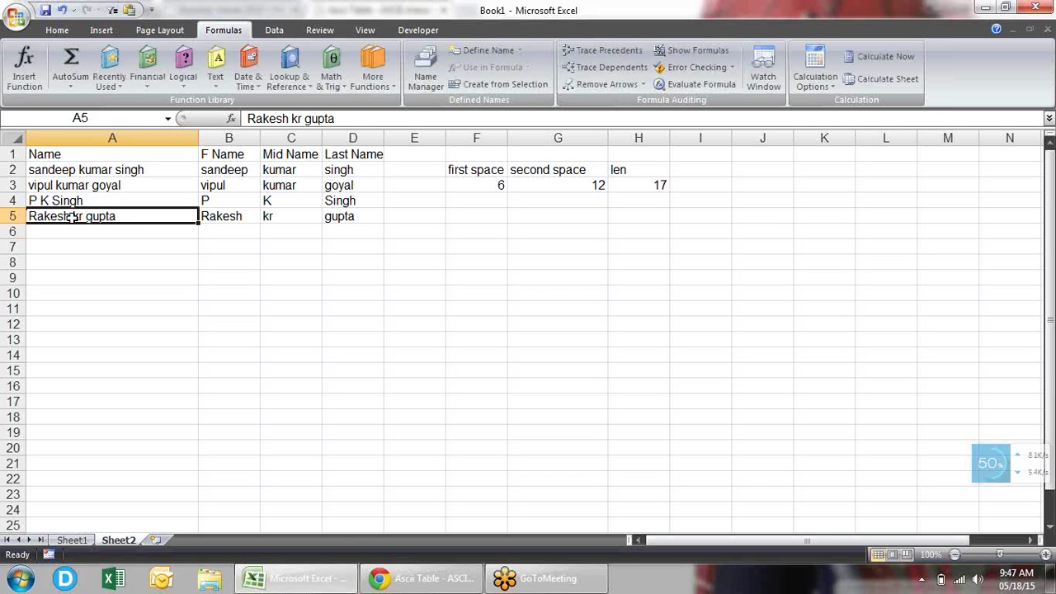
key(F2)
key(BackSpace)
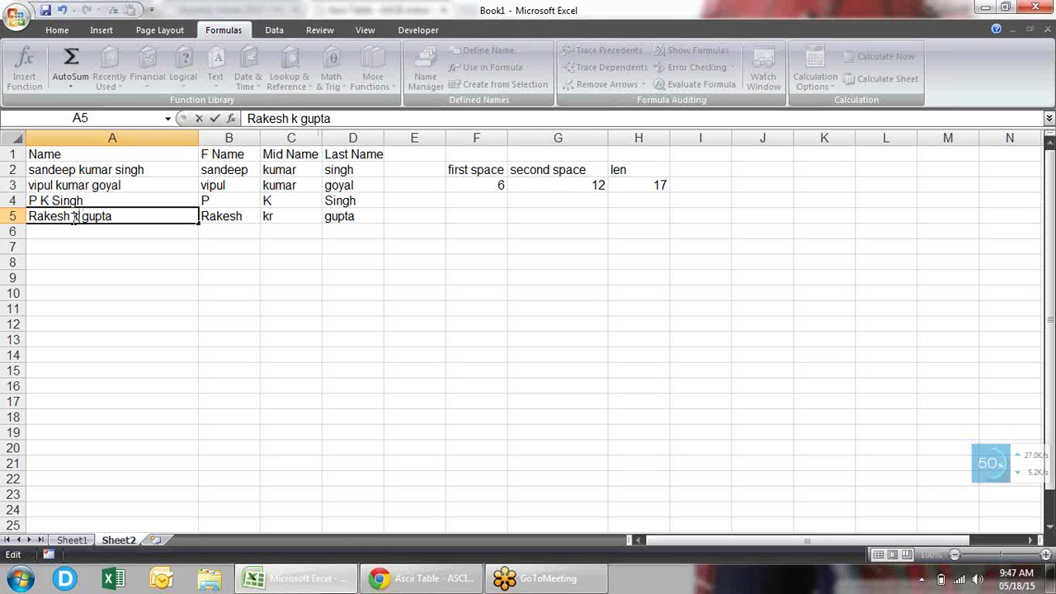
key(BackSpace)
key(BackSpace)
key(Return)
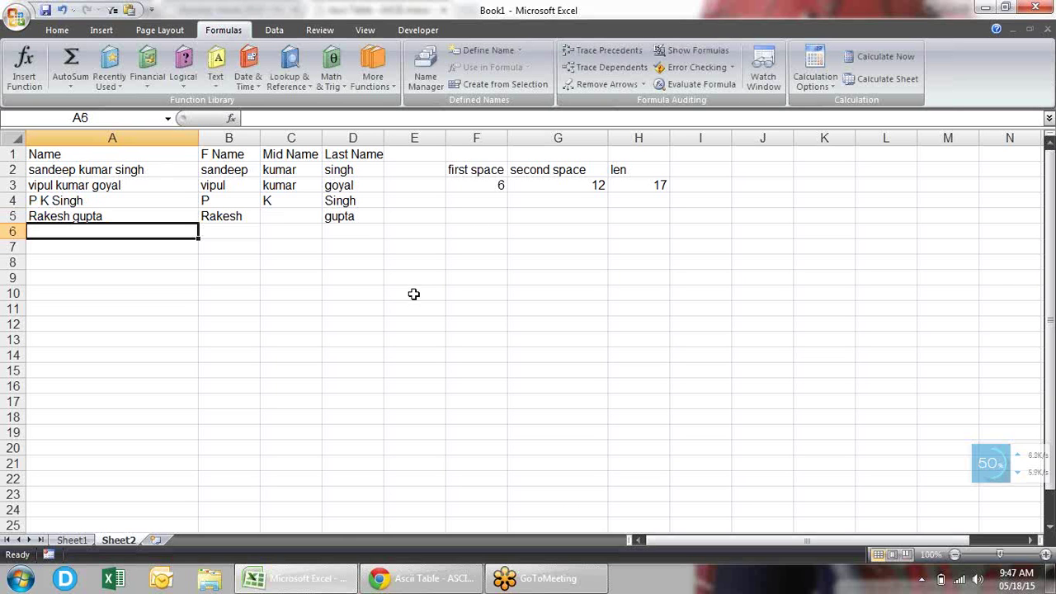
Step: Enter a one-word name in A6 and fill the split formulas down into B6:D6
text(suresh)
key(Return)
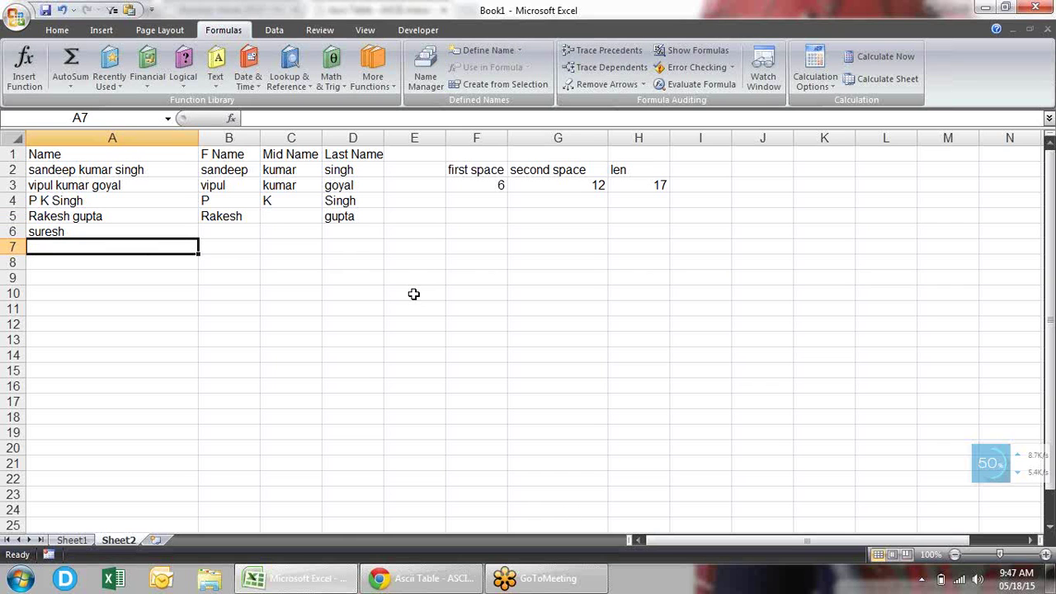
key(Tab)
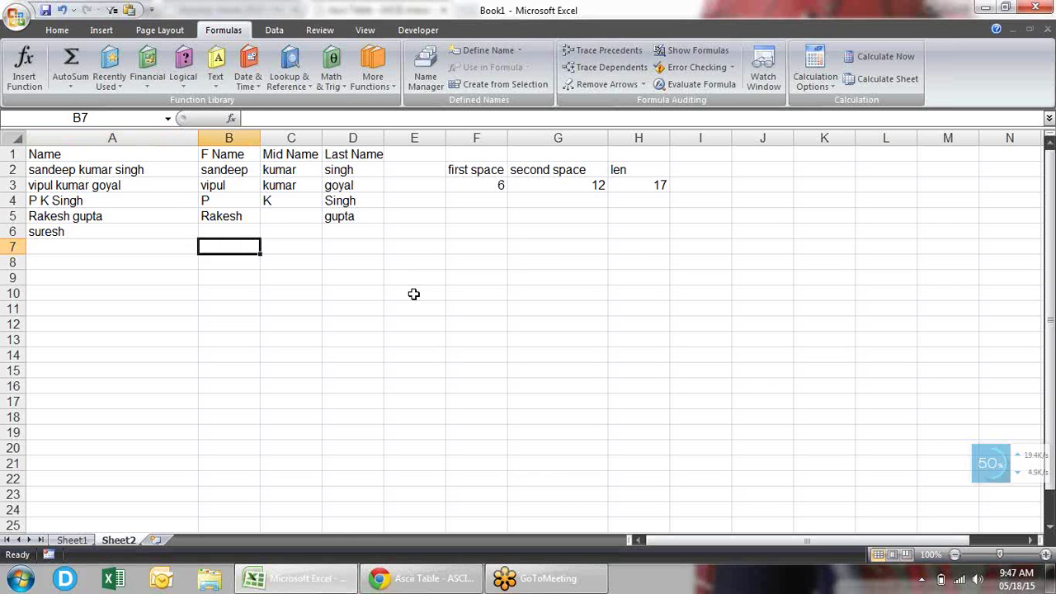
key(Up)
key(shift+Right)
key(shift+Right)
key(ctrl+d)
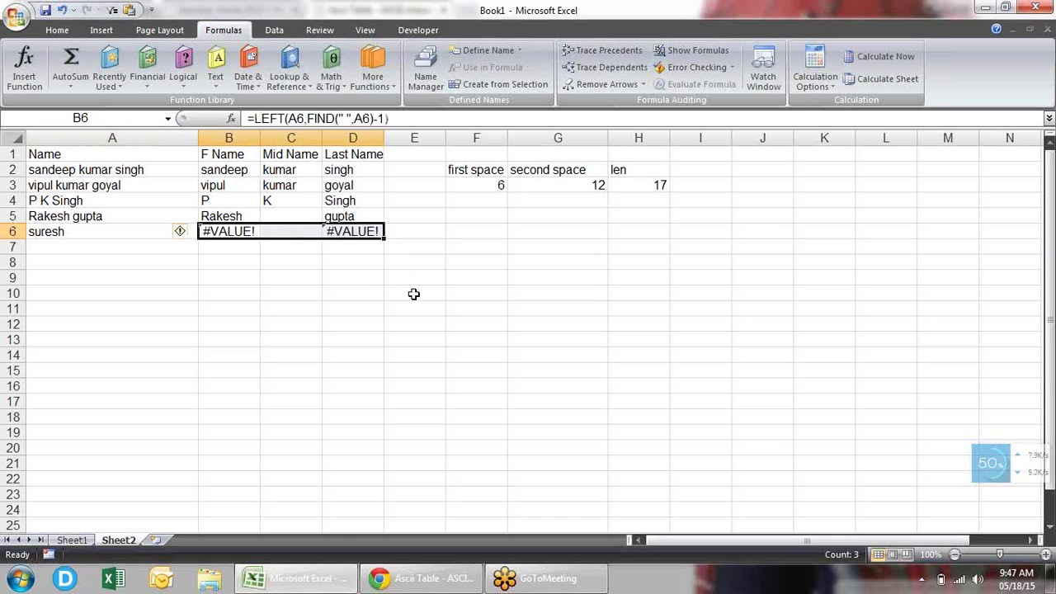
Step: Wrap D6's last-name formula in IFERROR(…,"") so it shows blank
key(Right)
key(Right)
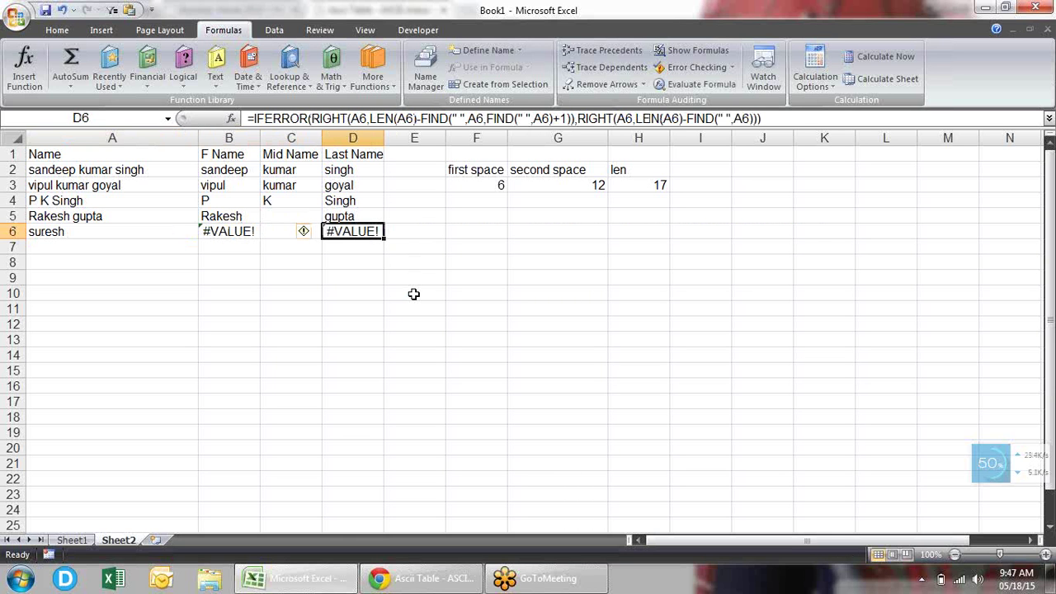
key(F2)
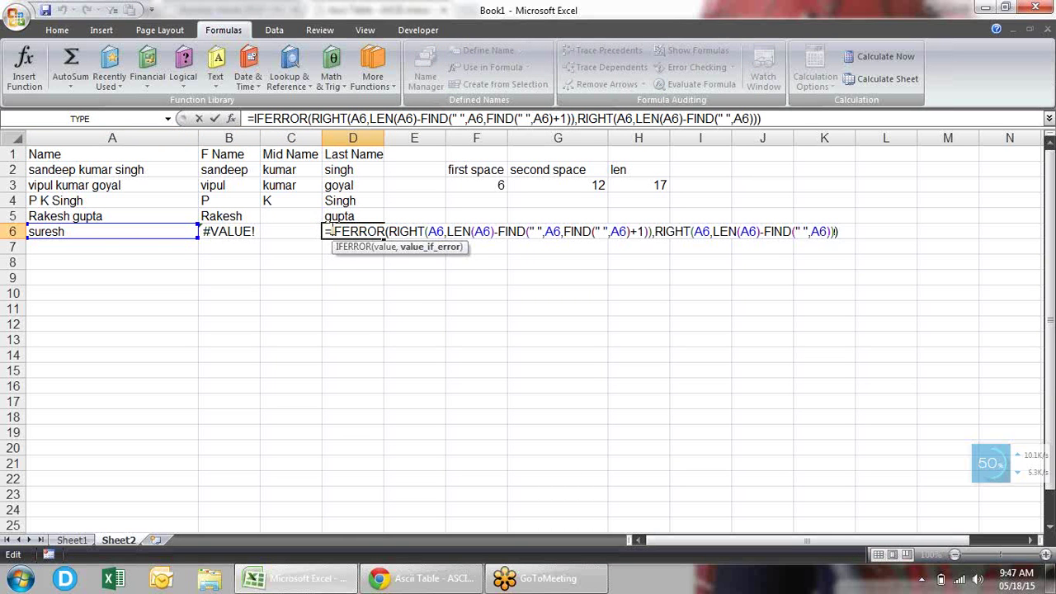
click(330, 231)
text(IF)
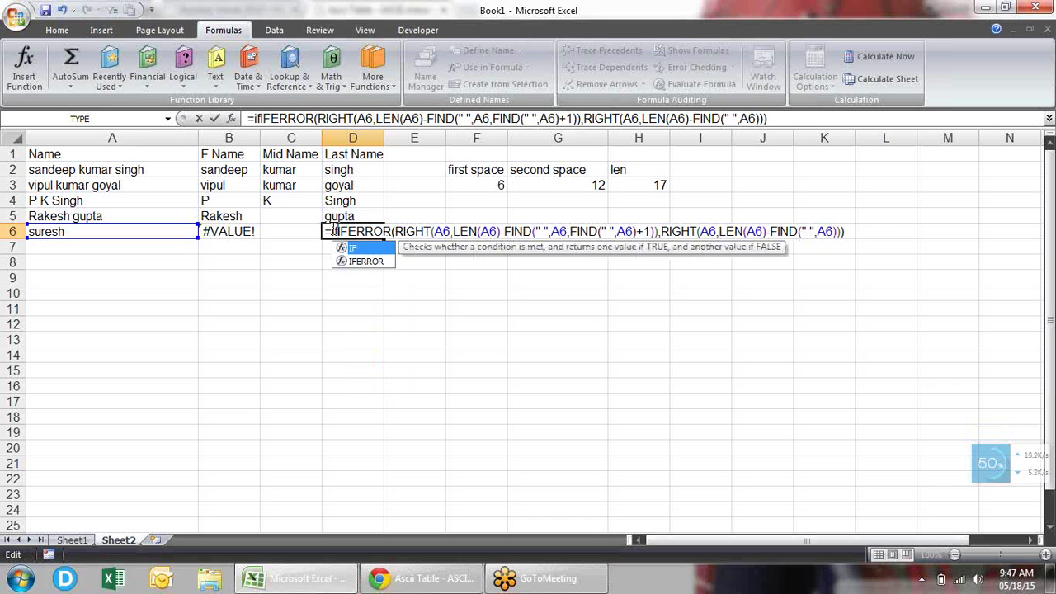
text(ERROR()
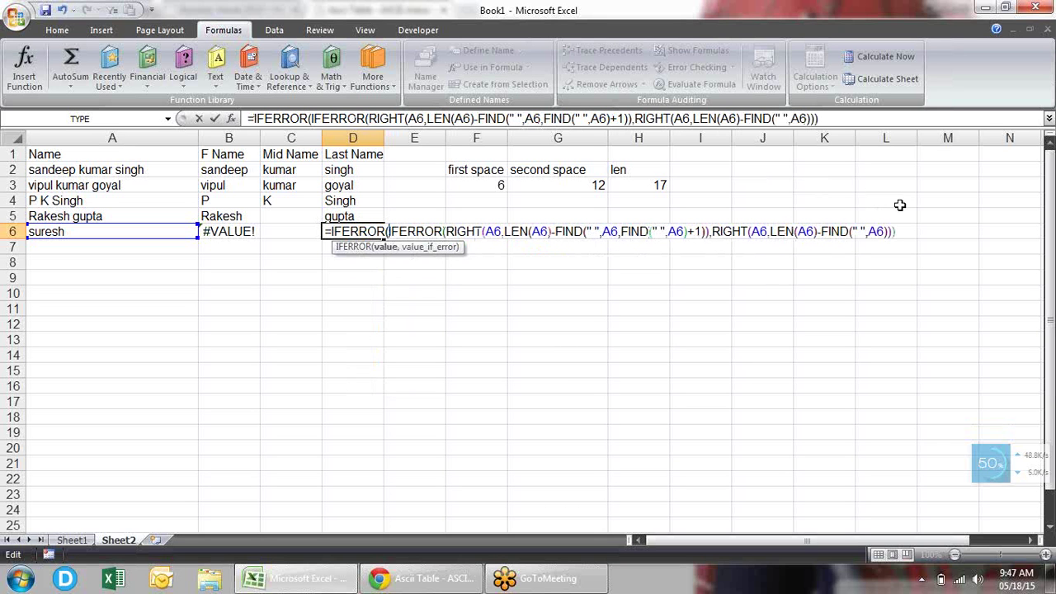
click(897, 231)
text(,)
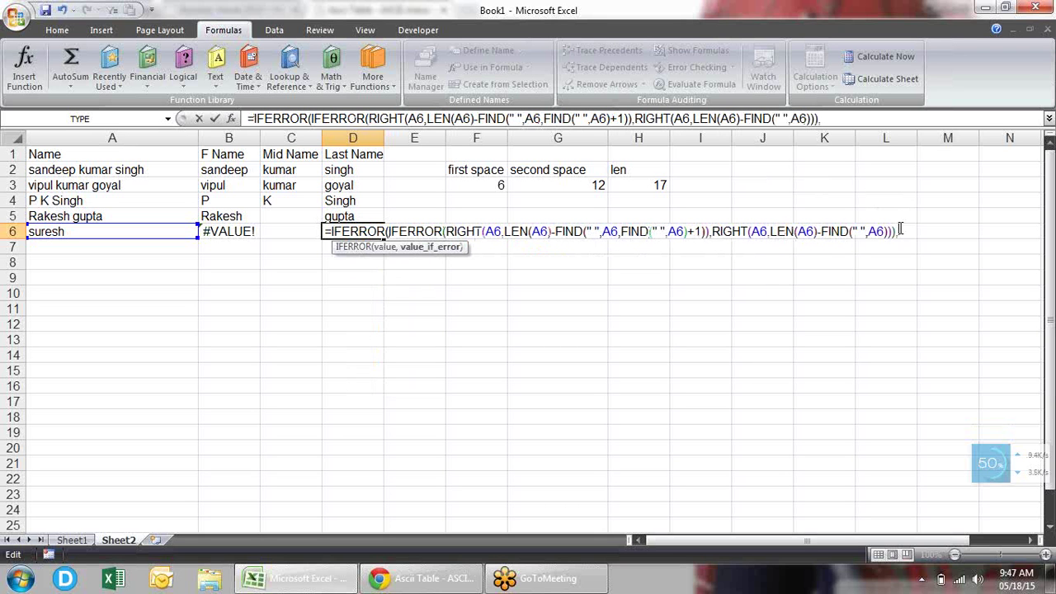
text(""))
key(Return)
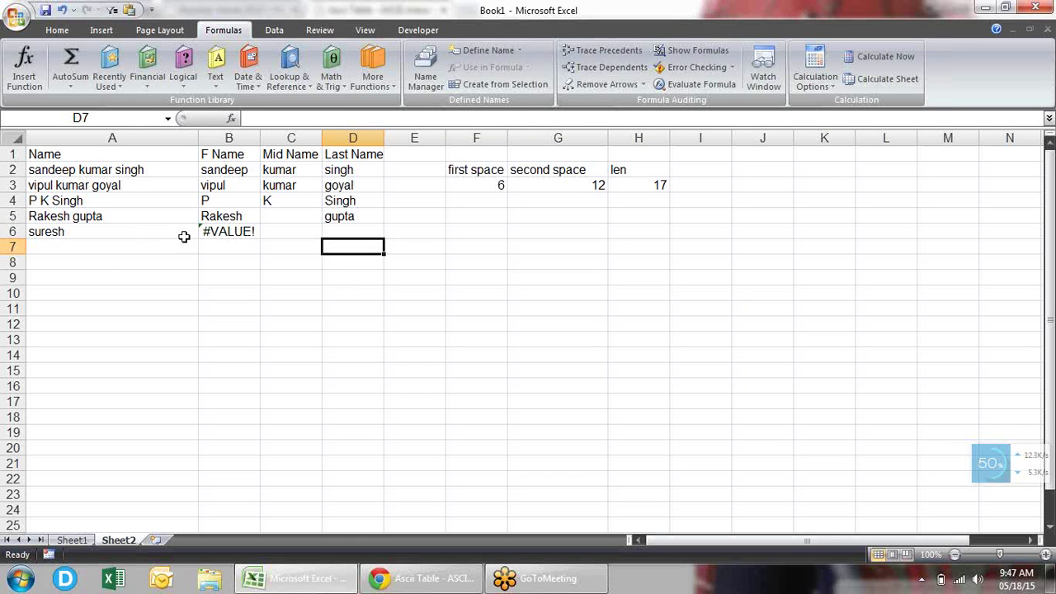
Step: Change B6 to =IFERROR(LEFT(A6,FIND(" ",A6)-1),A6) so a one-word name appears as the first name
click(238, 230)
click(259, 118)
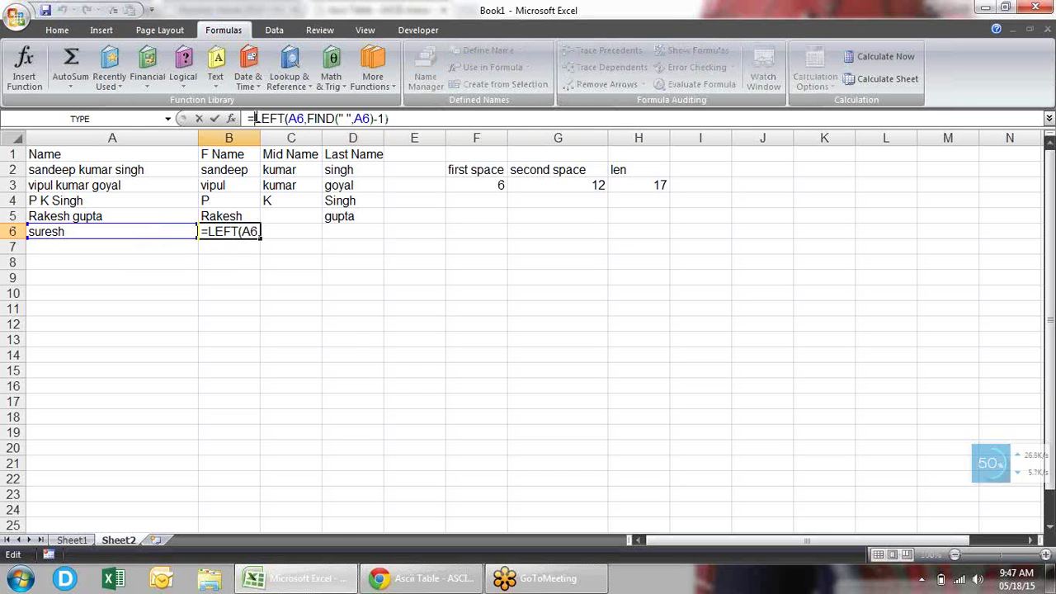
text(if)
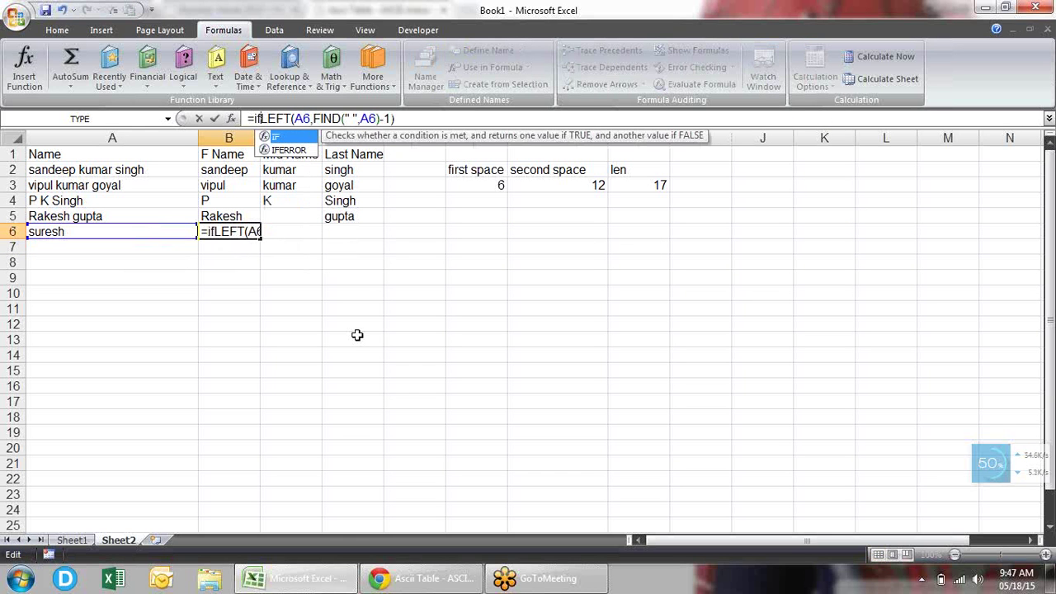
key(Down)
key(Tab)
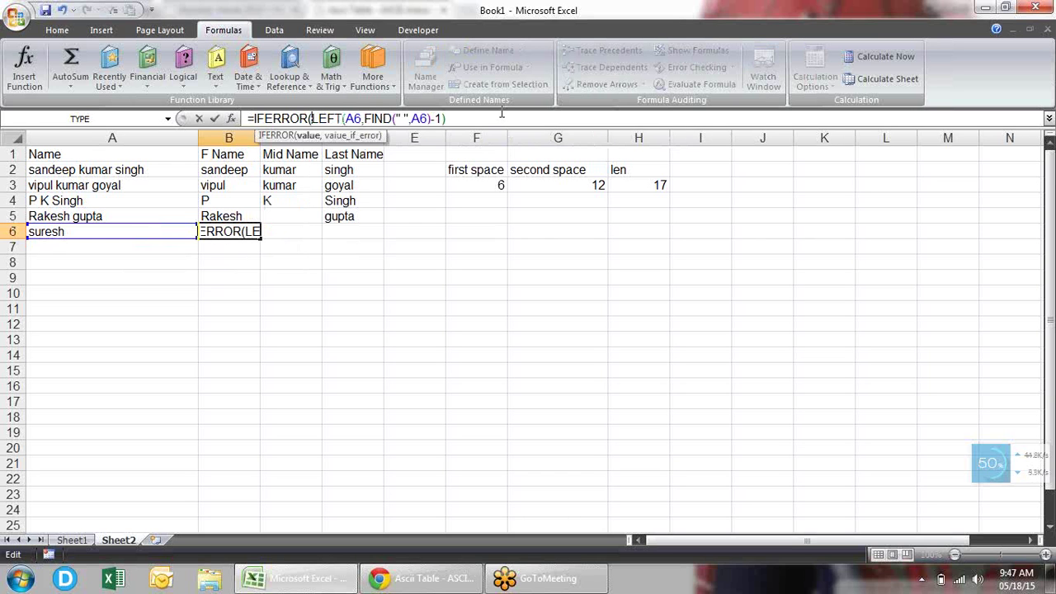
click(501, 113)
text(,)
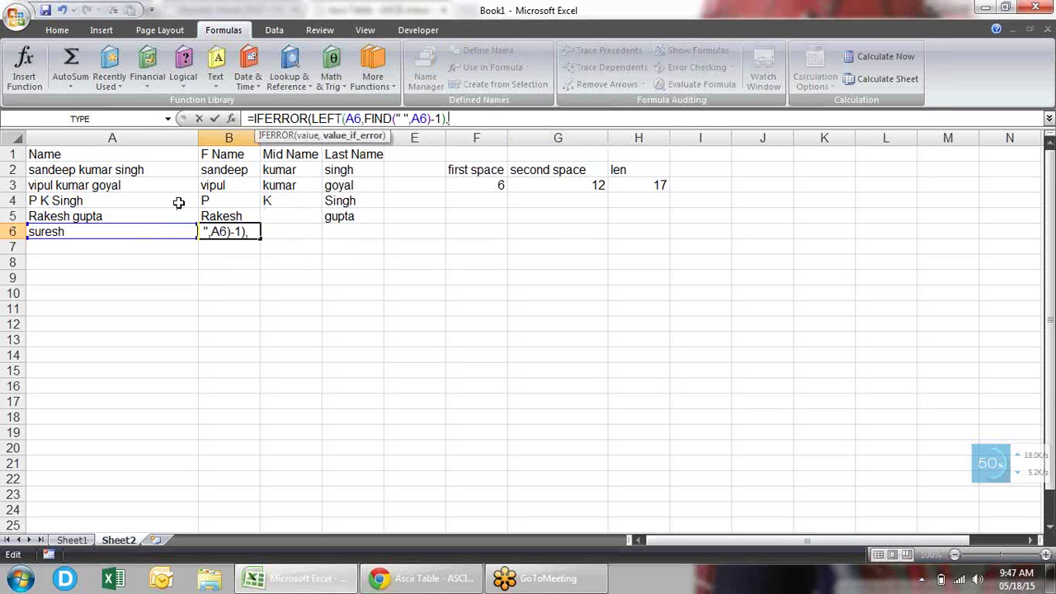
click(168, 232)
text())
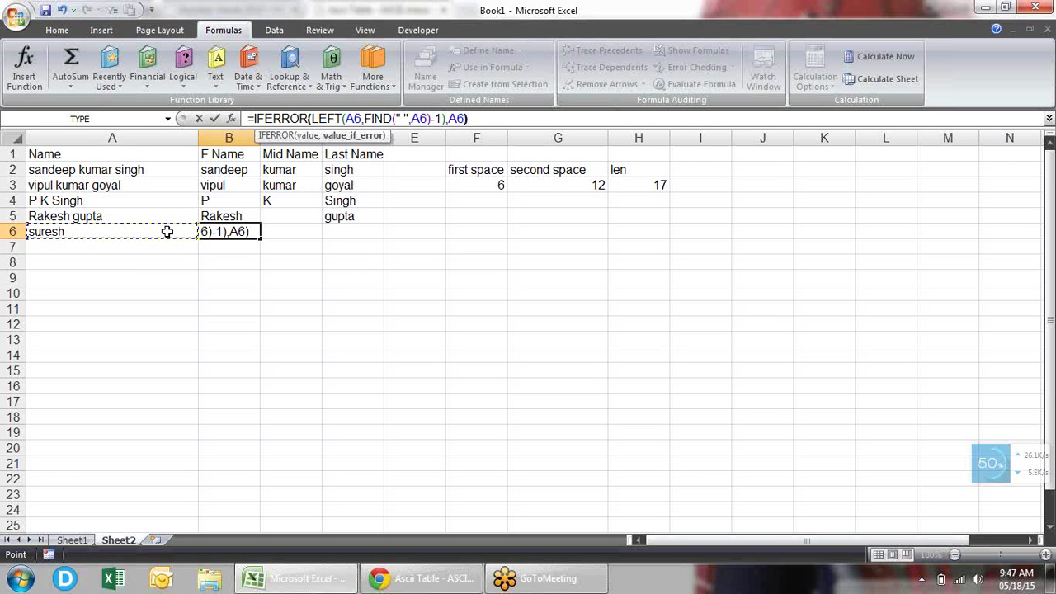
key(Return)
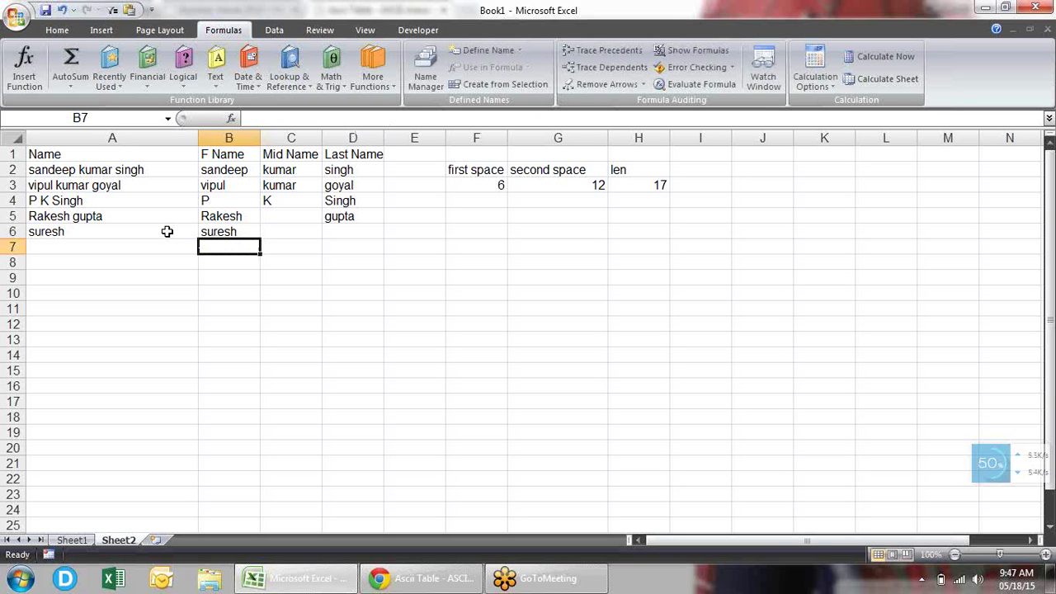
Step: Fill the row 6 name formulas down into B7:D7
key(shift+Right)
key(shift+Right)
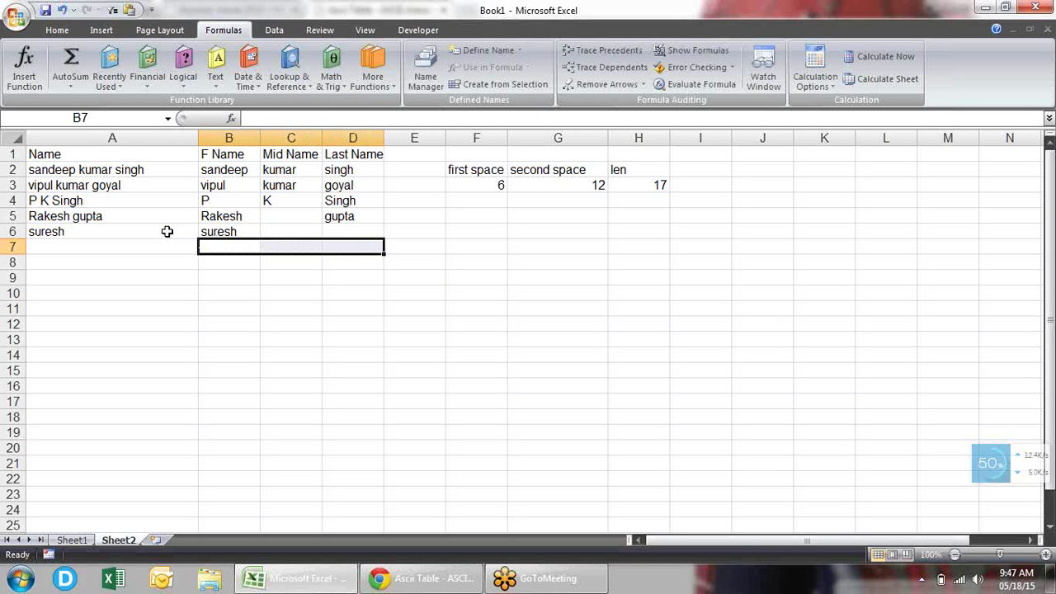
key(ctrl+d)
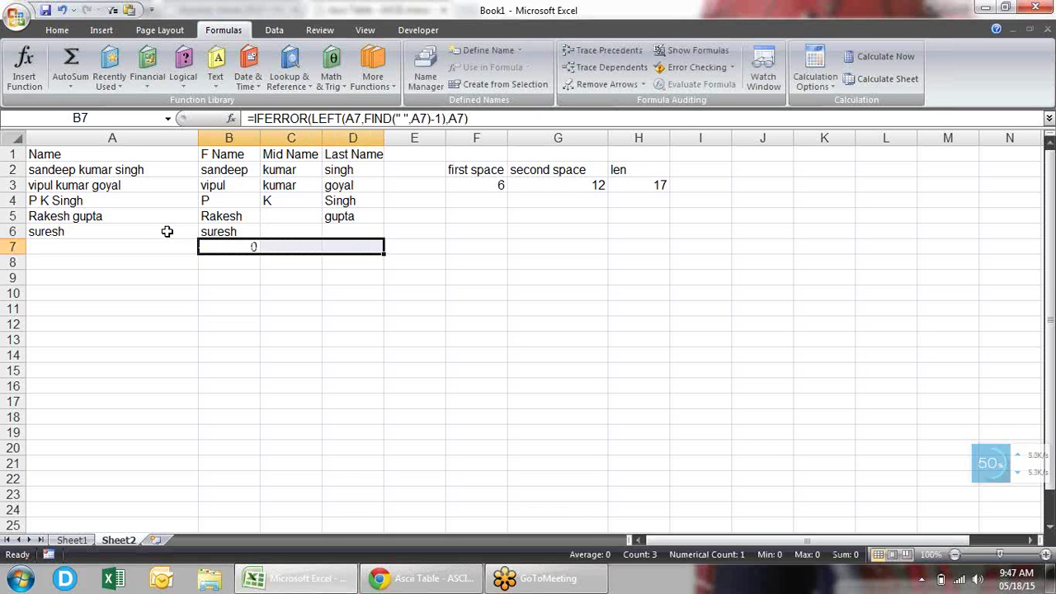
key(Down)
key(Up)
key(Left)
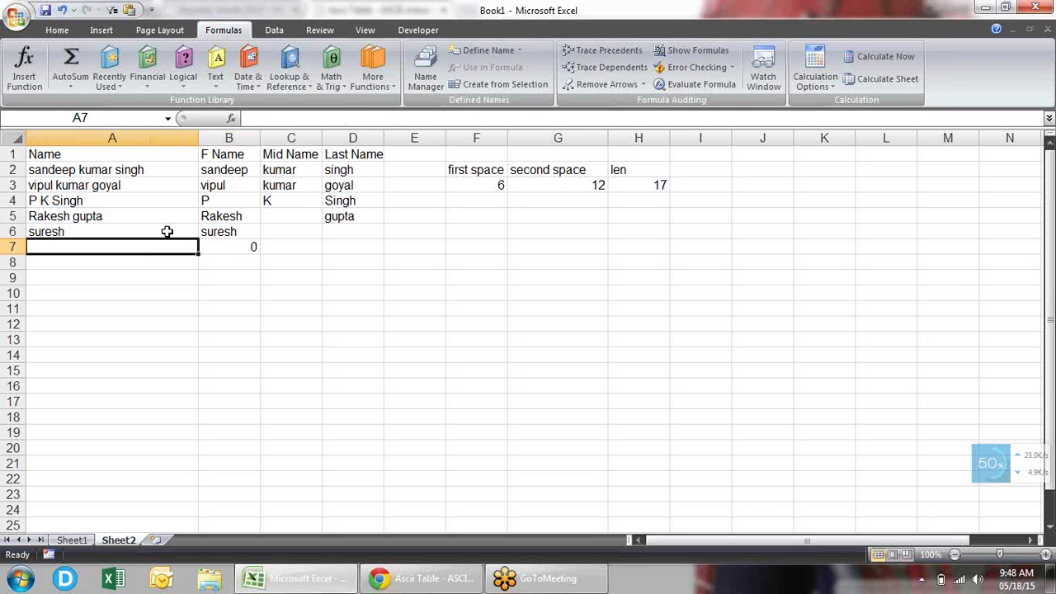
key(Right)
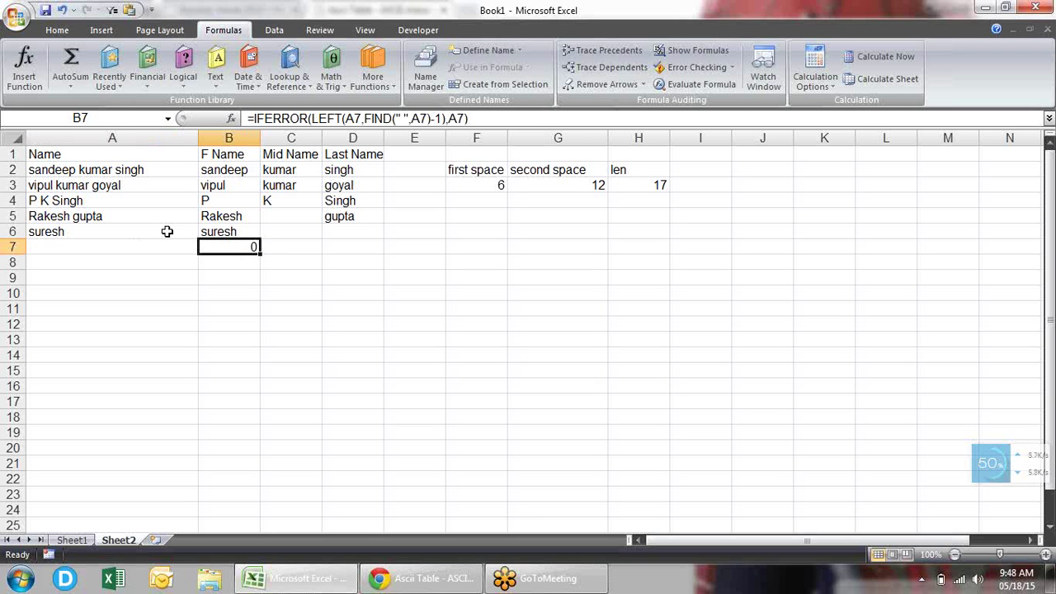
Step: Wrap B7's first-name formula in IF(…=0,"",…) so an empty name shows blank
key(F2)
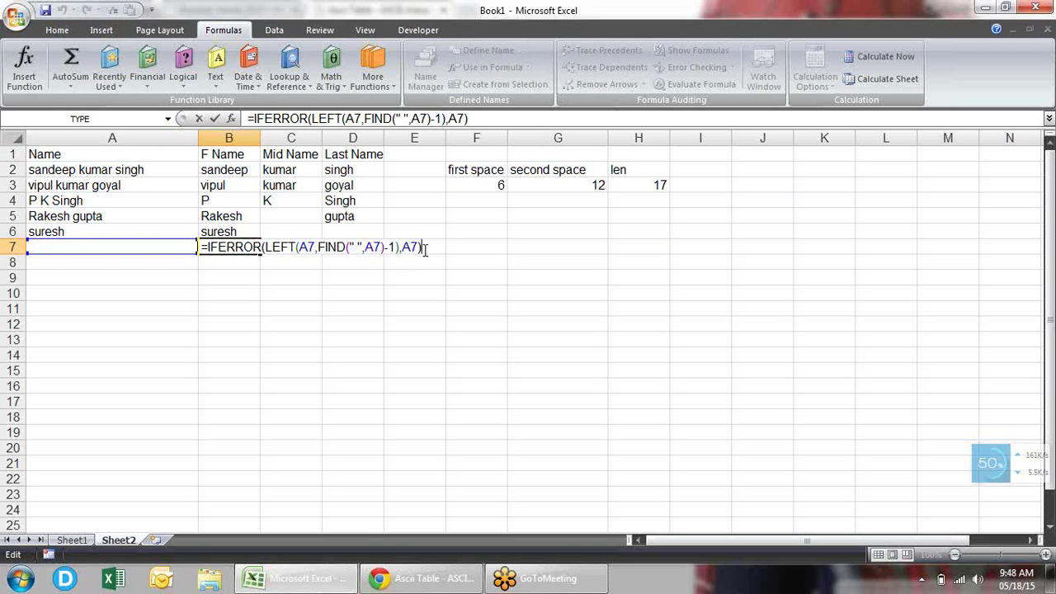
drag(426, 246, 208, 246)
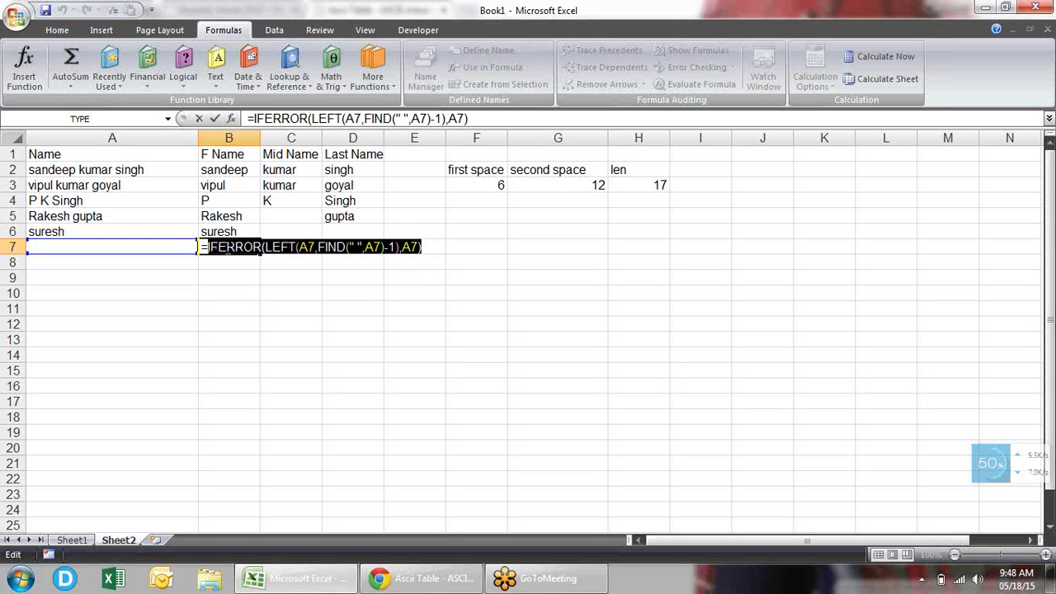
click(209, 246)
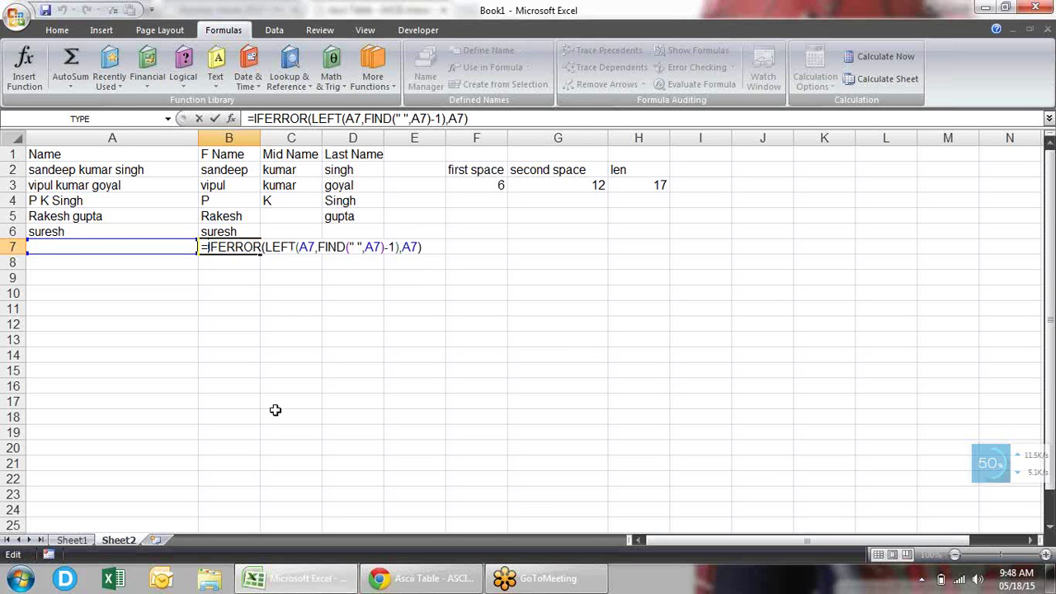
text(IF()
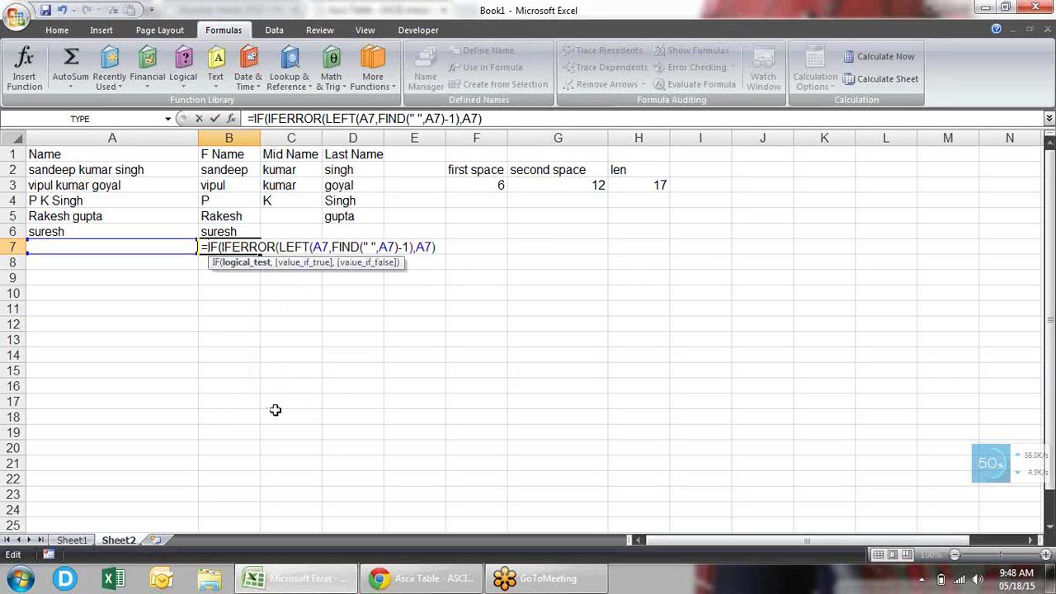
click(438, 247)
text(0,)
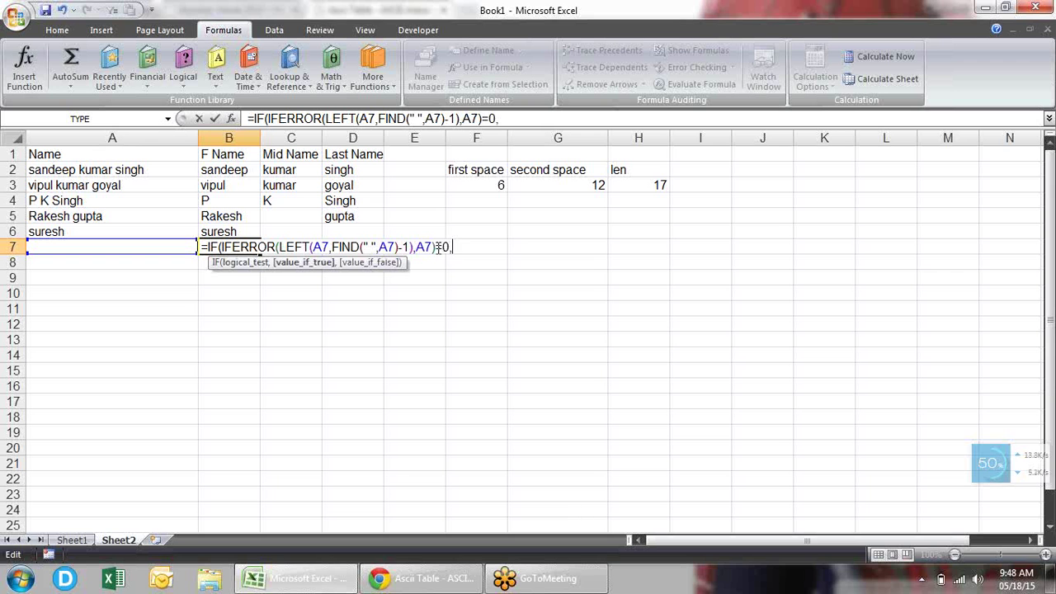
text("")
text(,)
key(ctrl+v)
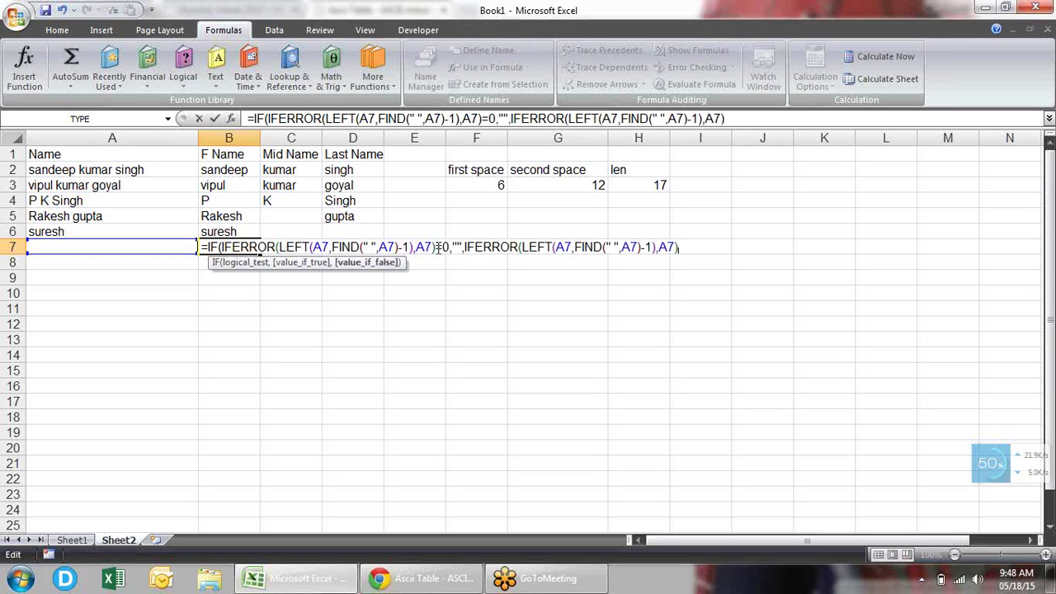
key(Return)
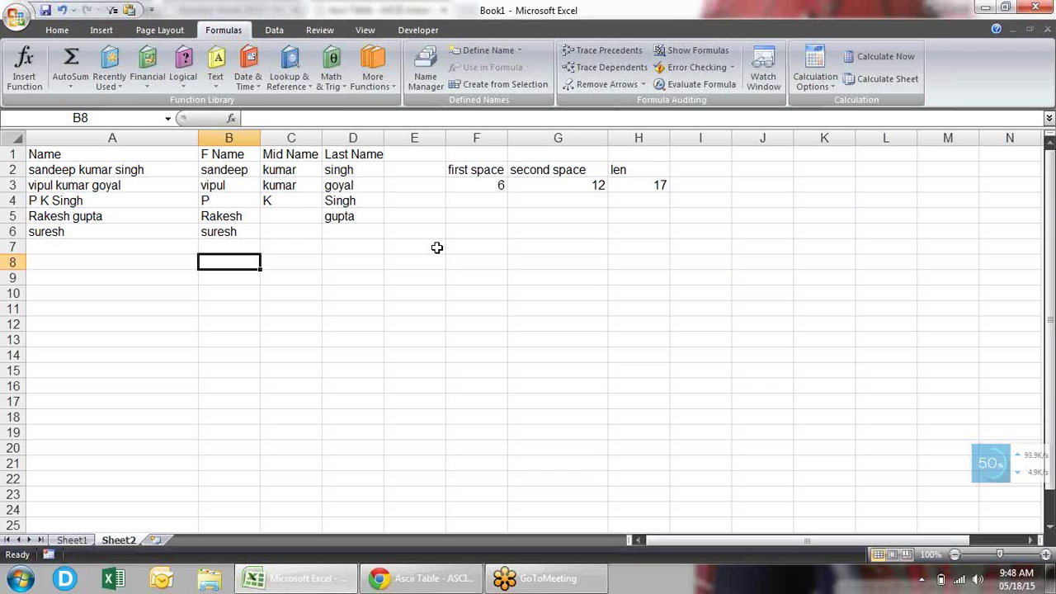
Step: Copy the B7:D7 name formulas down through row 17
key(Up)
key(Right)
key(Right)
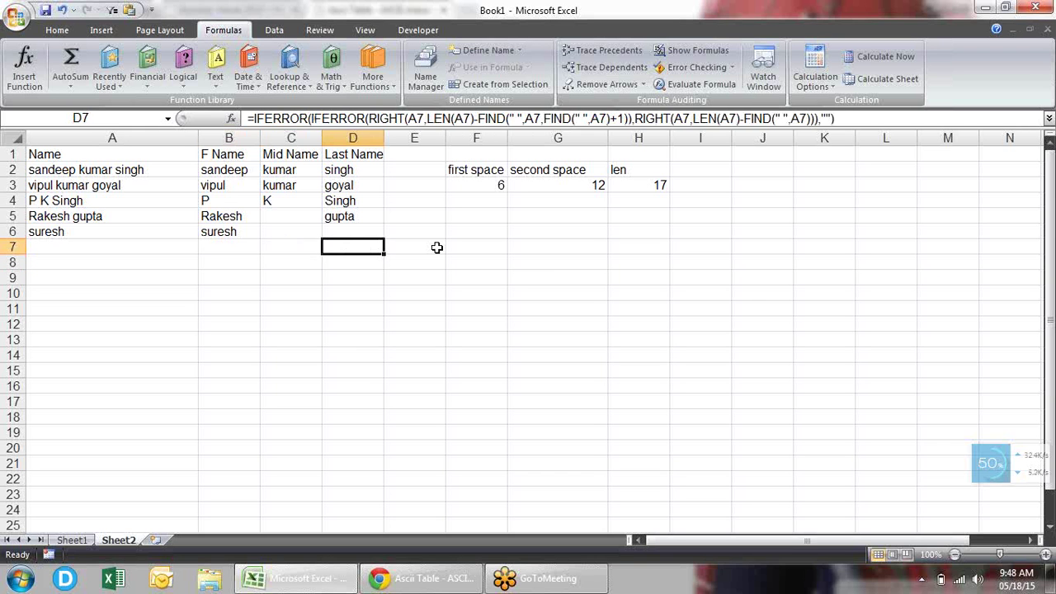
key(Left)
key(Left)
key(shift+Right)
key(shift+Right)
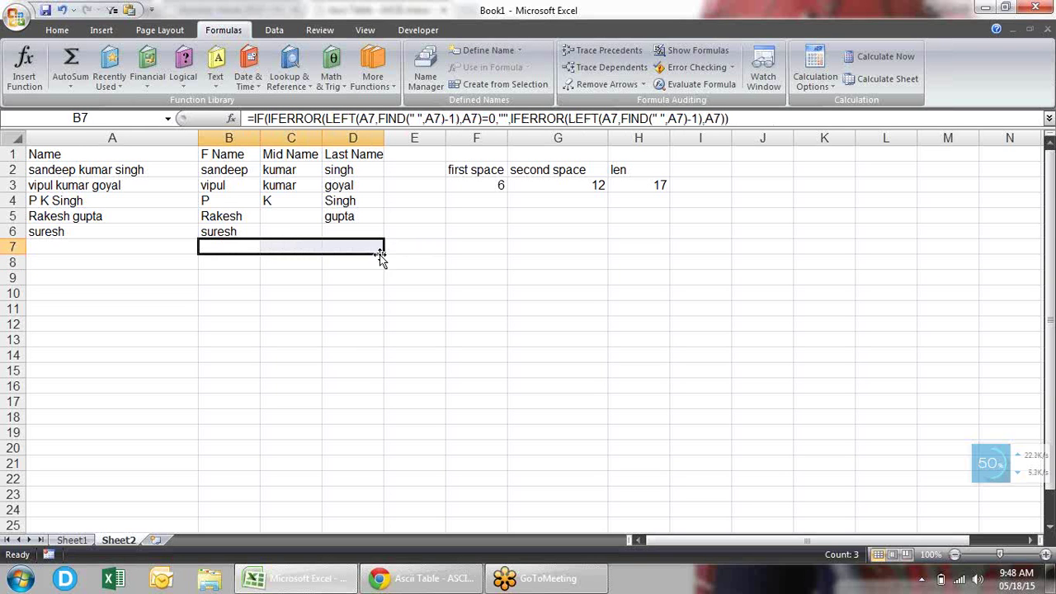
drag(381, 257, 391, 415)
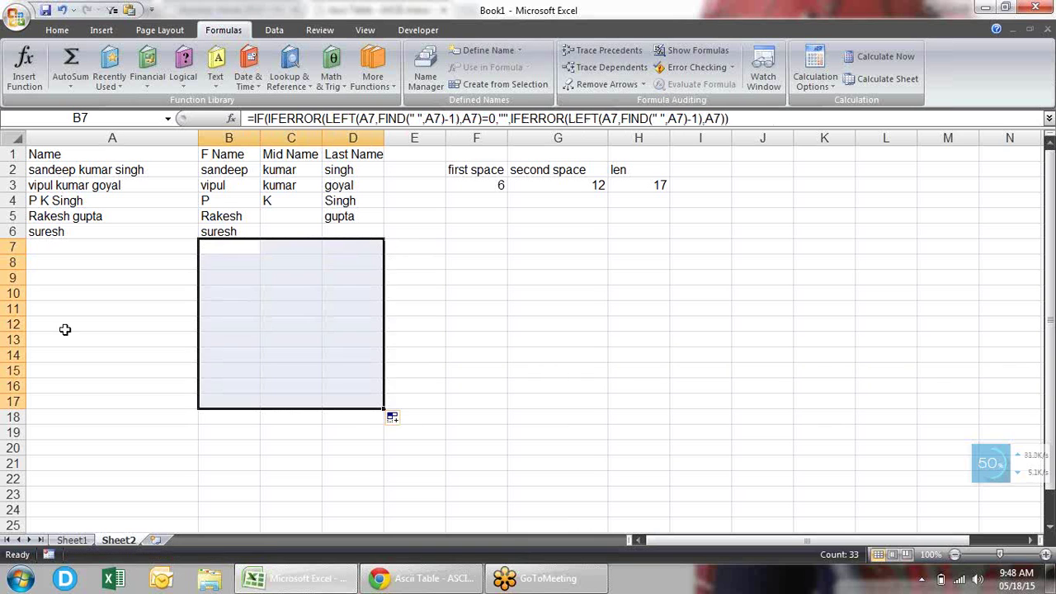
click(78, 249)
text(s)
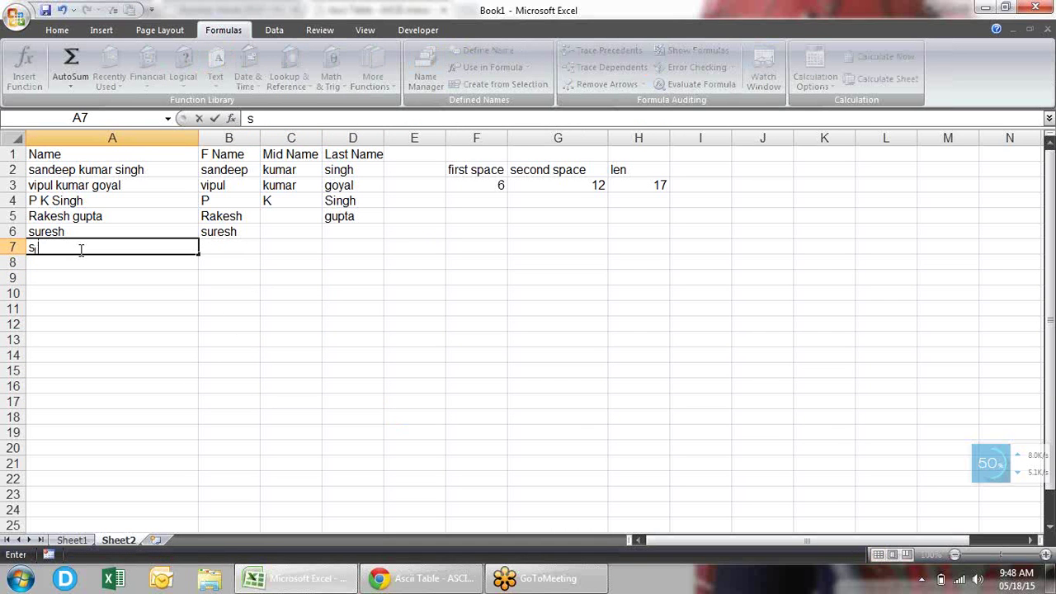
text( p ranan)
key(Return)
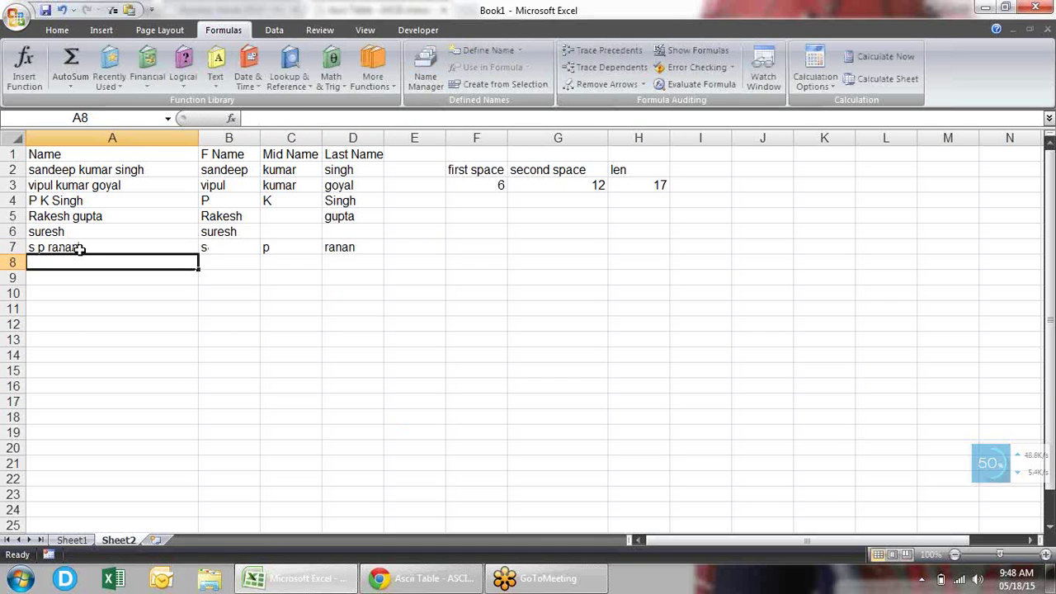
double_click(78, 249)
key(BackSpace)
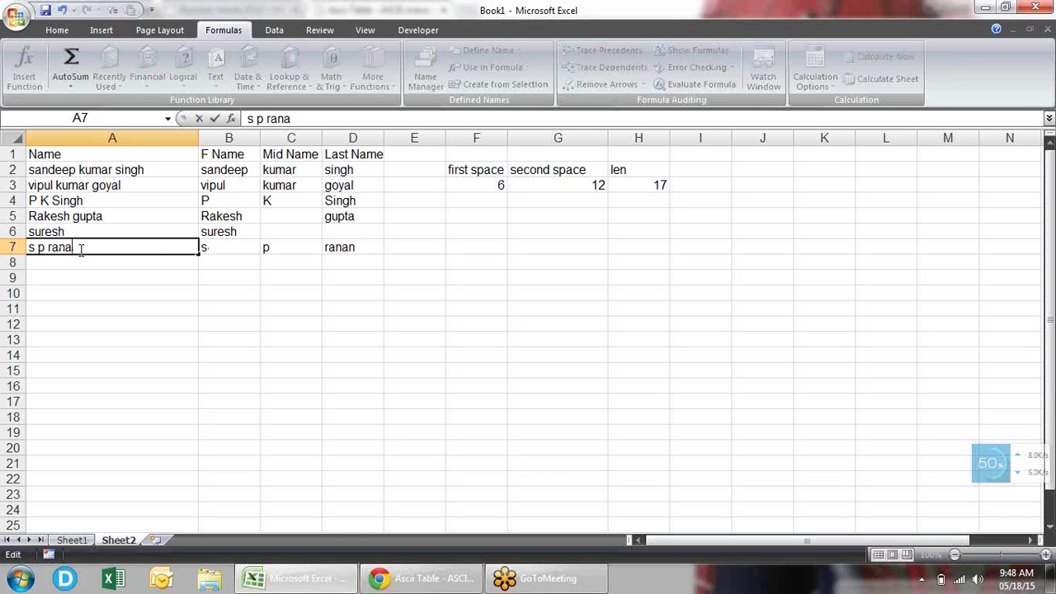
key(Return)
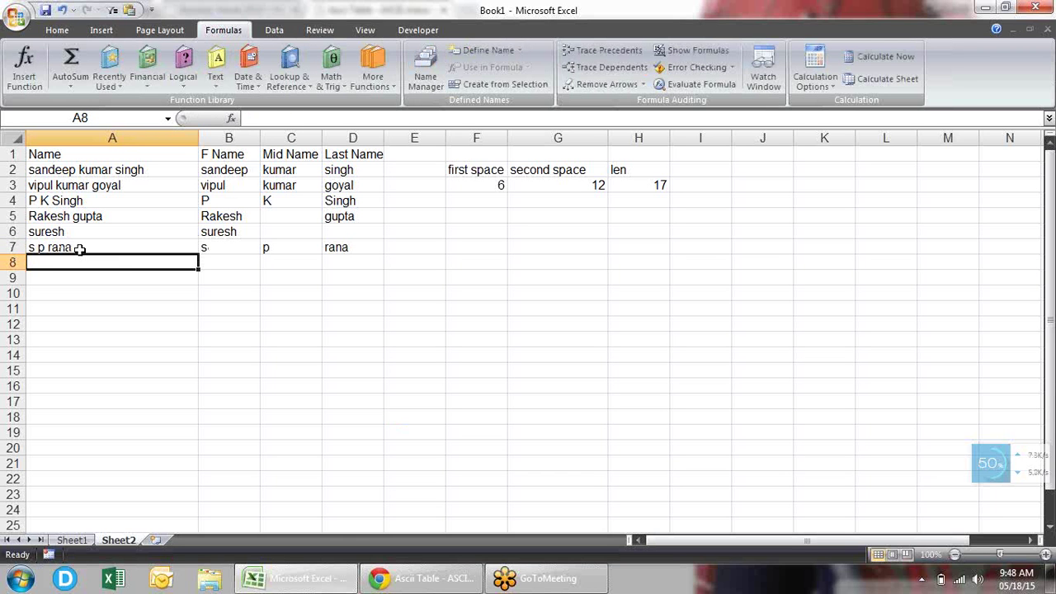
text(vijay)
key(Return)
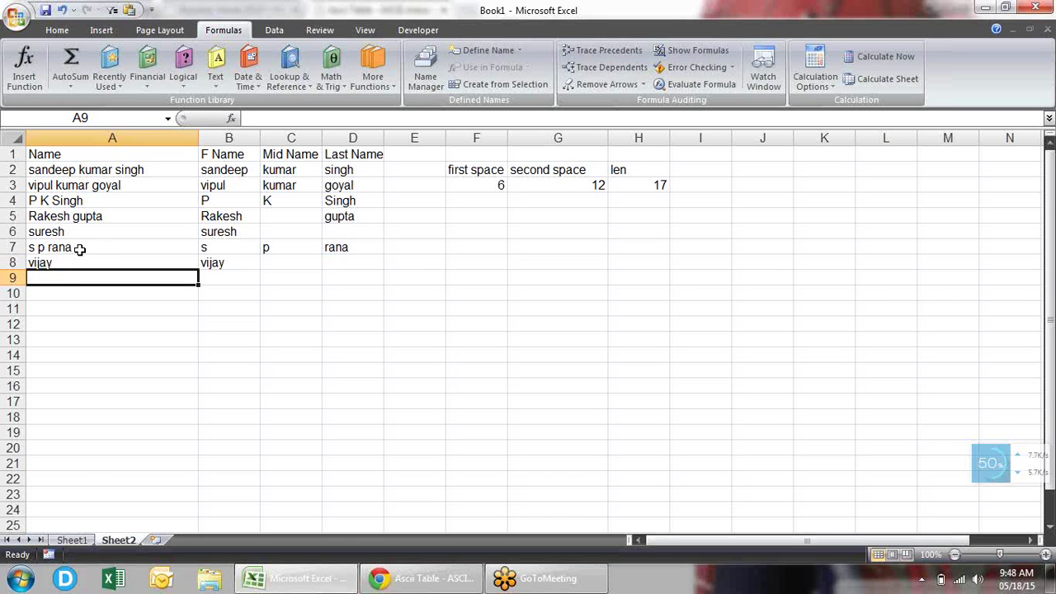
text(vishwa)
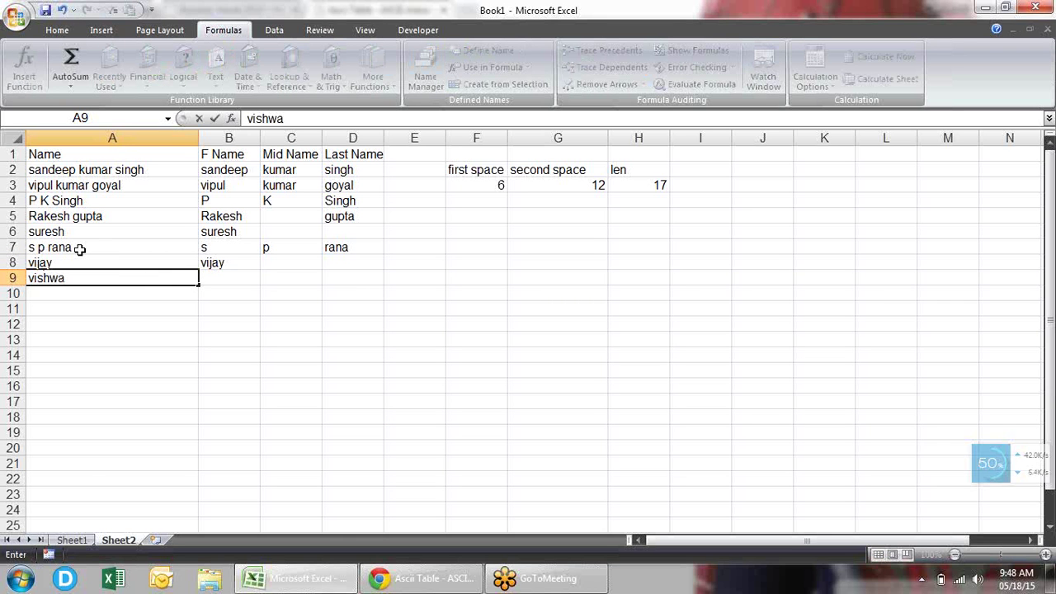
text( pathak)
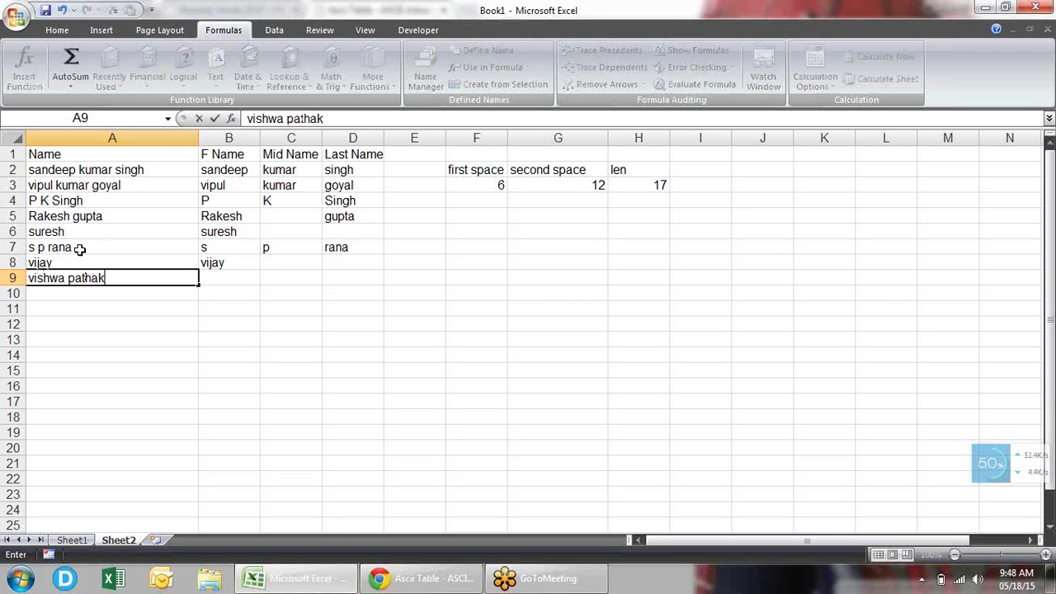
key(Return)
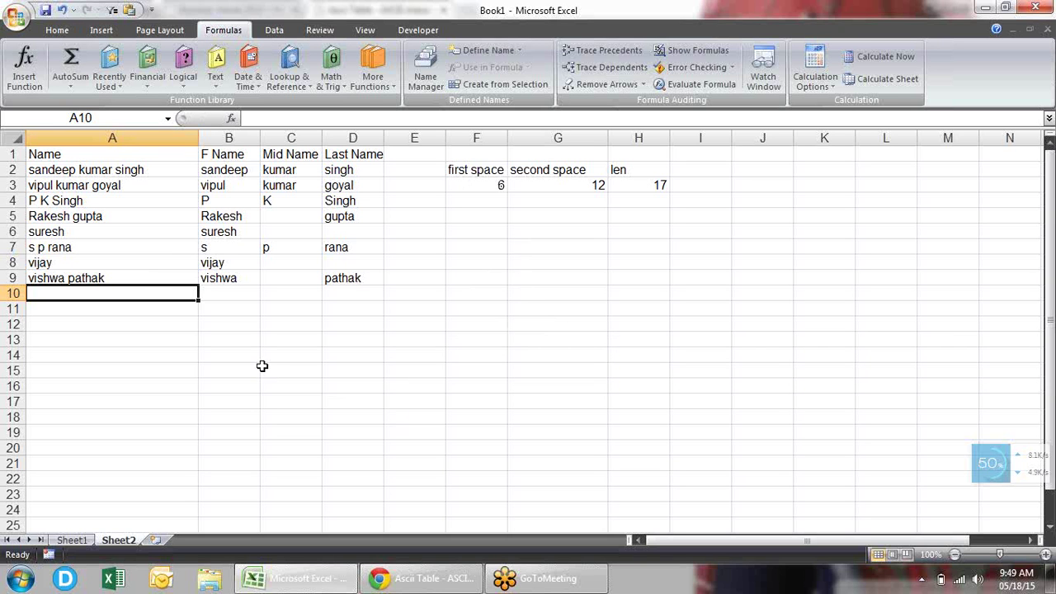
Step: Review the Formulas text function list, then enter sandeep in G8 and start a =" formula in H8
click(213, 76)
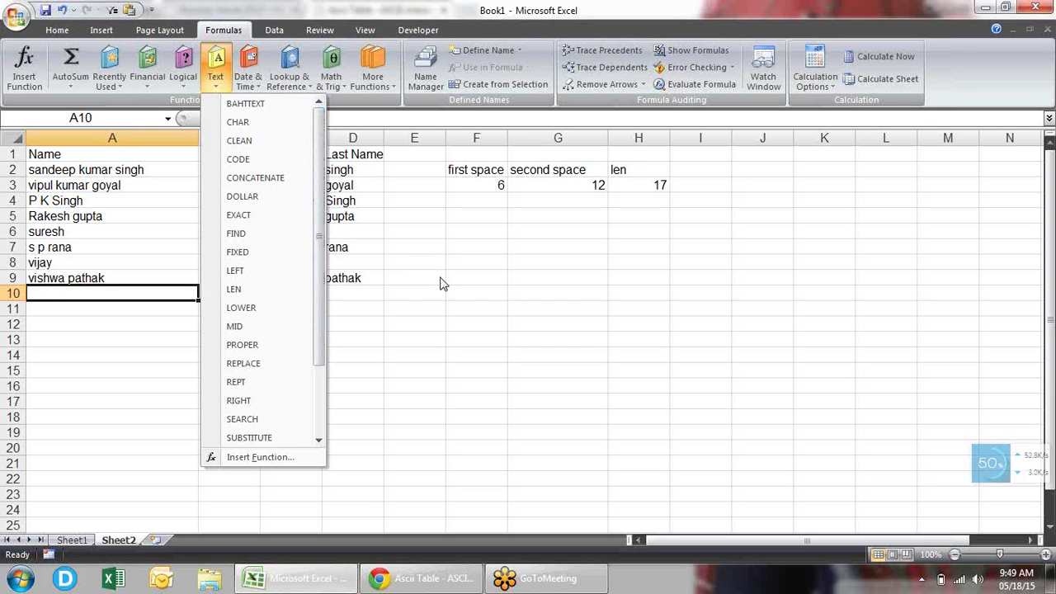
click(583, 269)
click(581, 263)
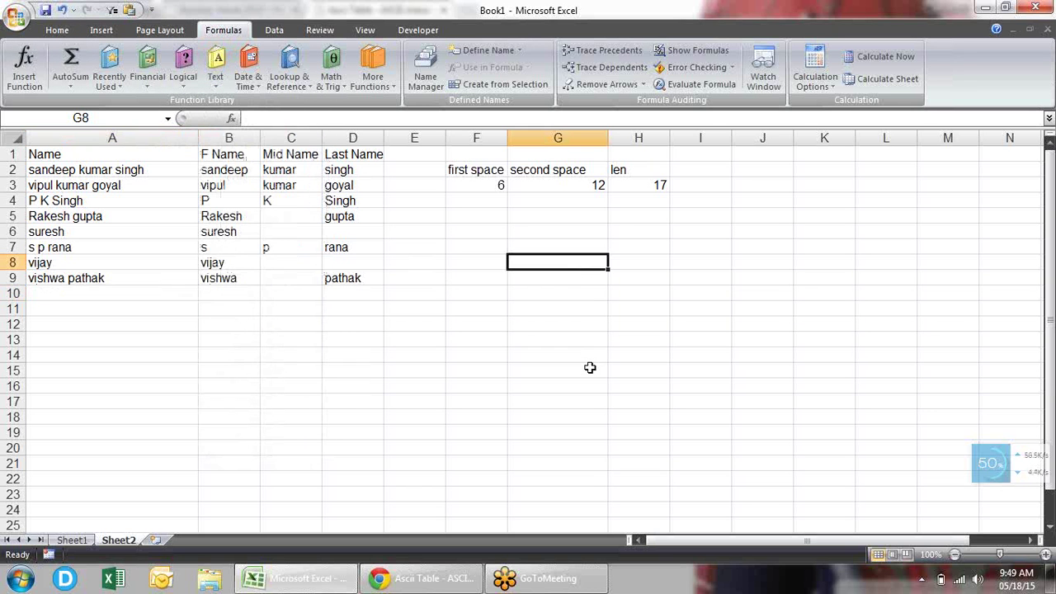
text(sandeep)
key(Tab)
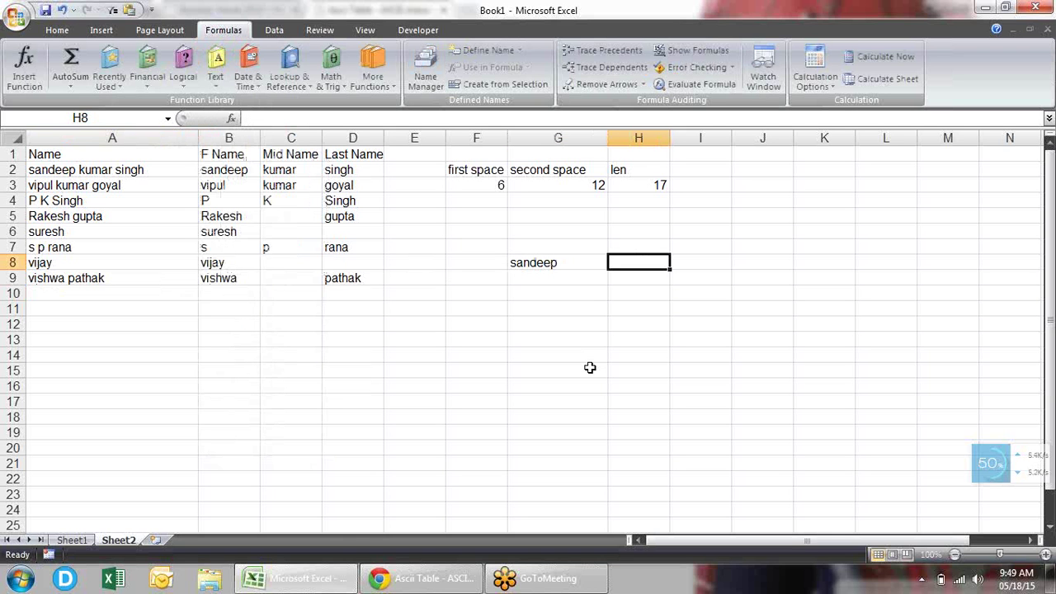
text(=")
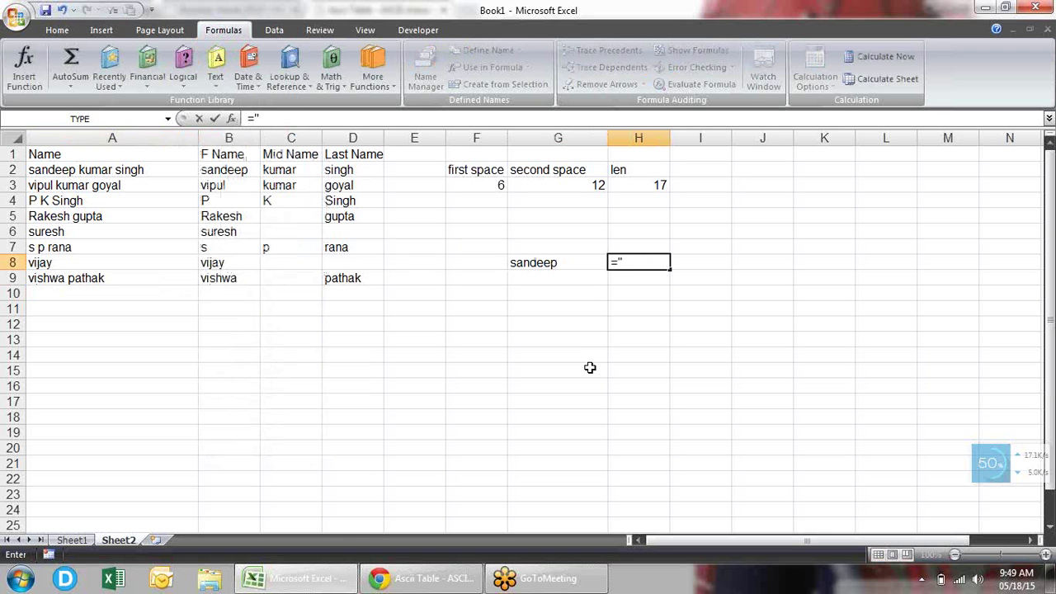
key(BackSpace)
text(find()
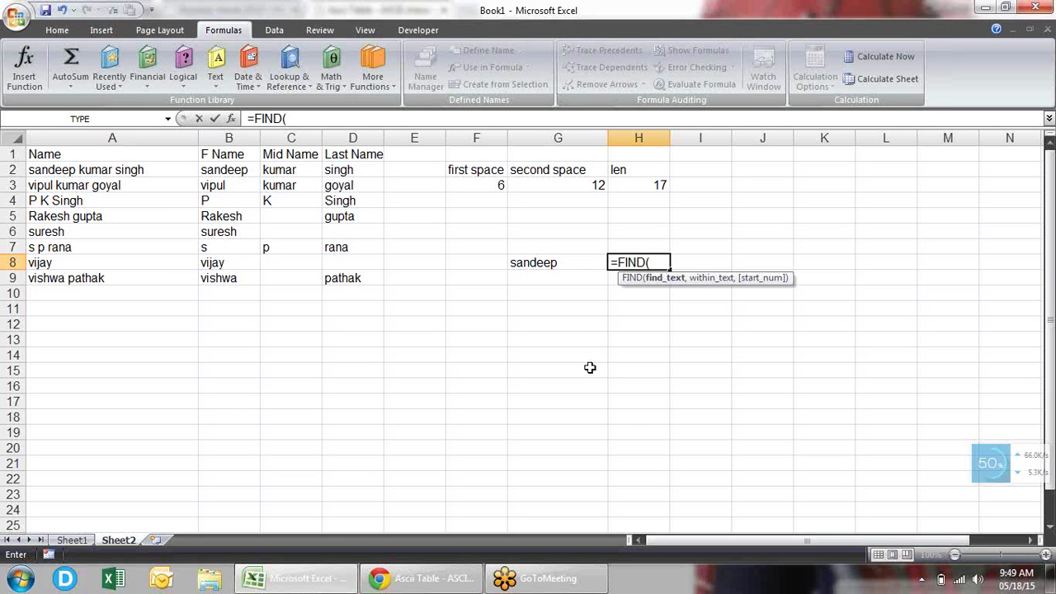
text("A",)
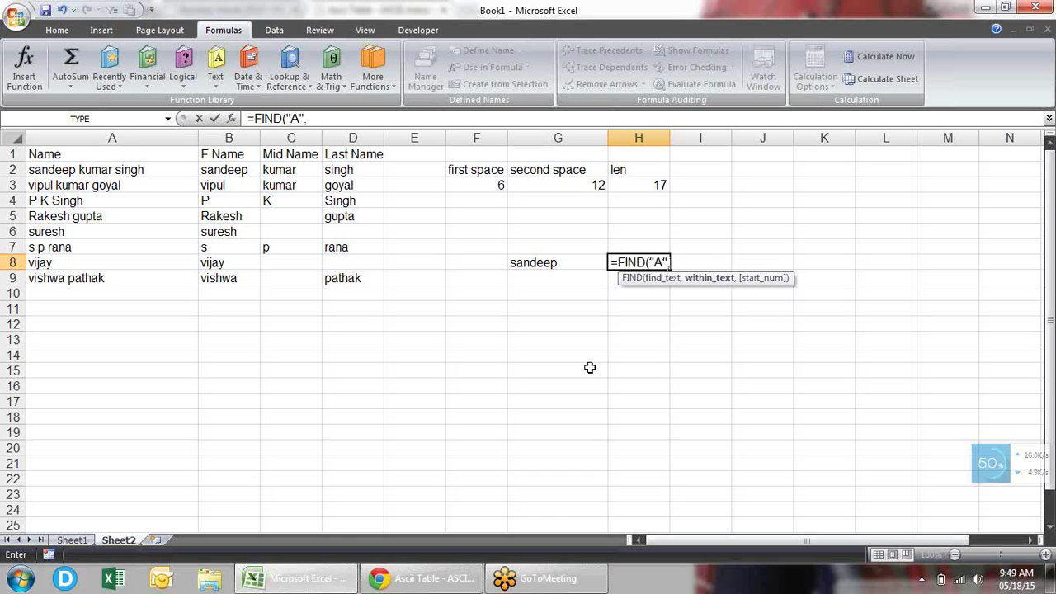
key(Left)
key(Return)
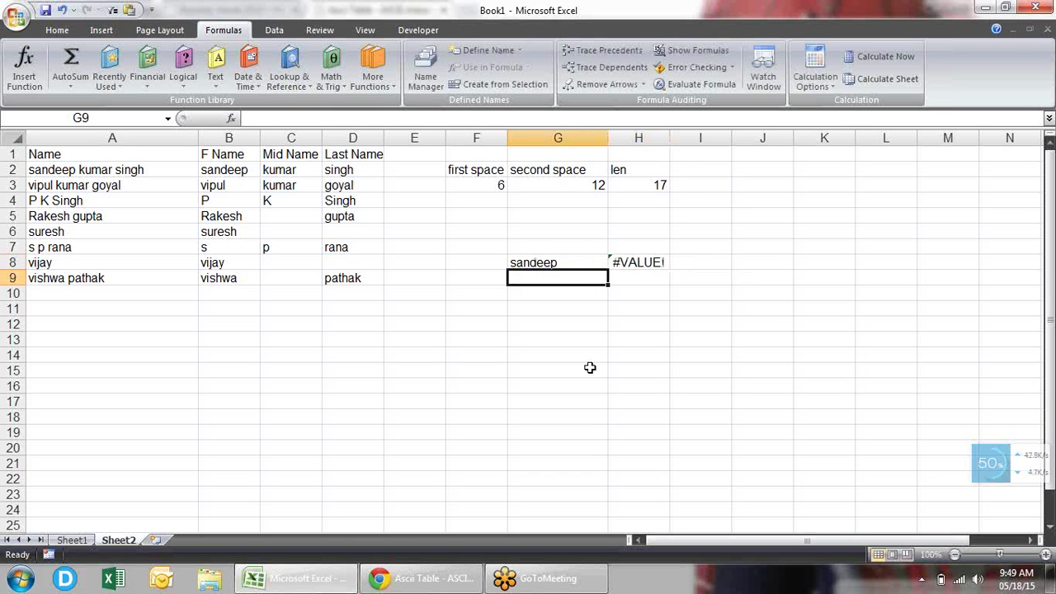
key(Up)
key(Right)
key(F2)
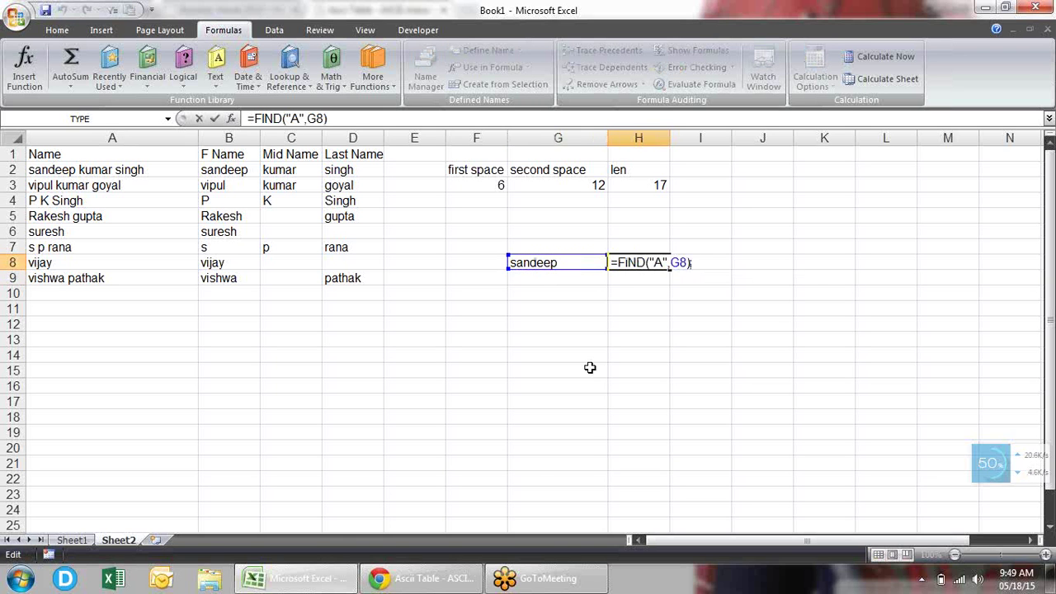
key(Return)
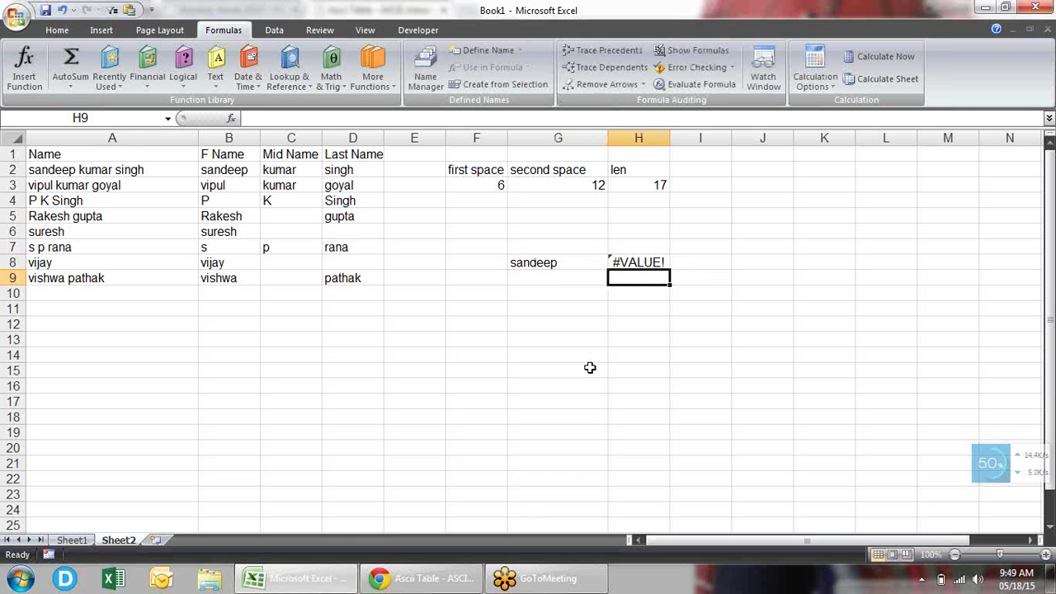
text(=)
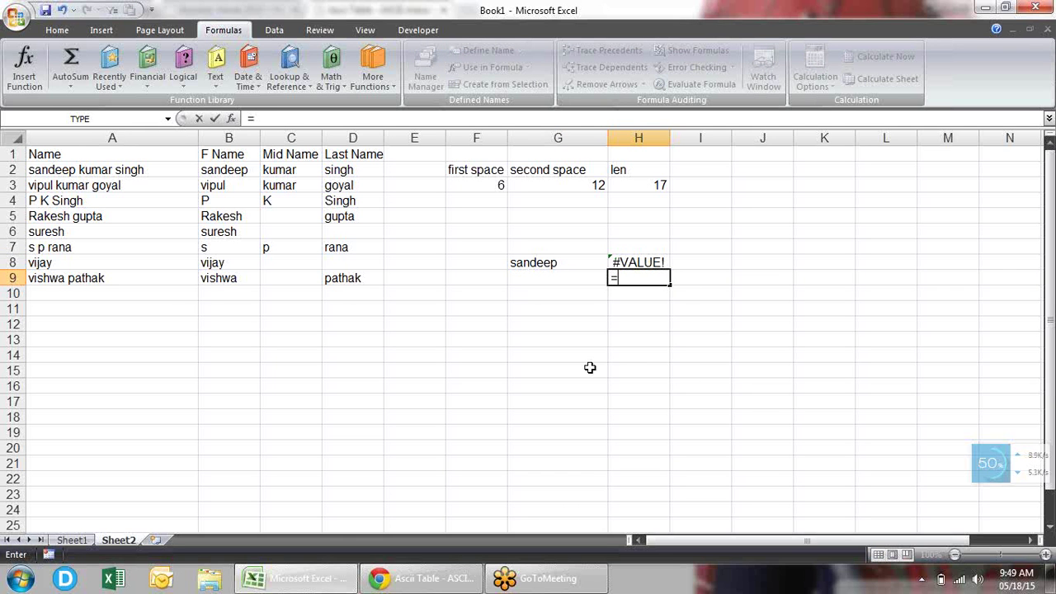
text(ex)
key(Tab)
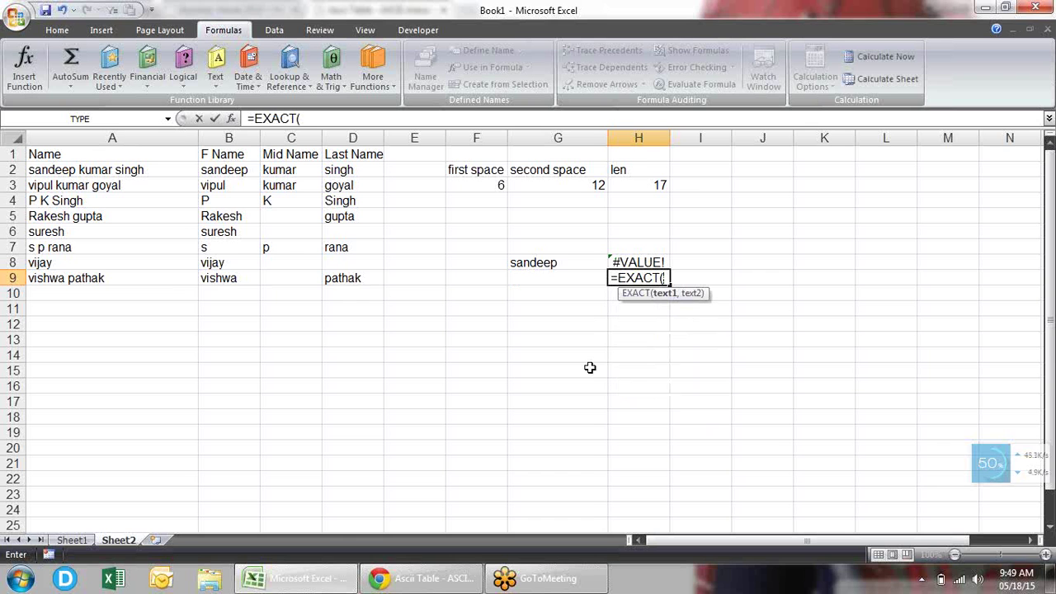
key(Escape)
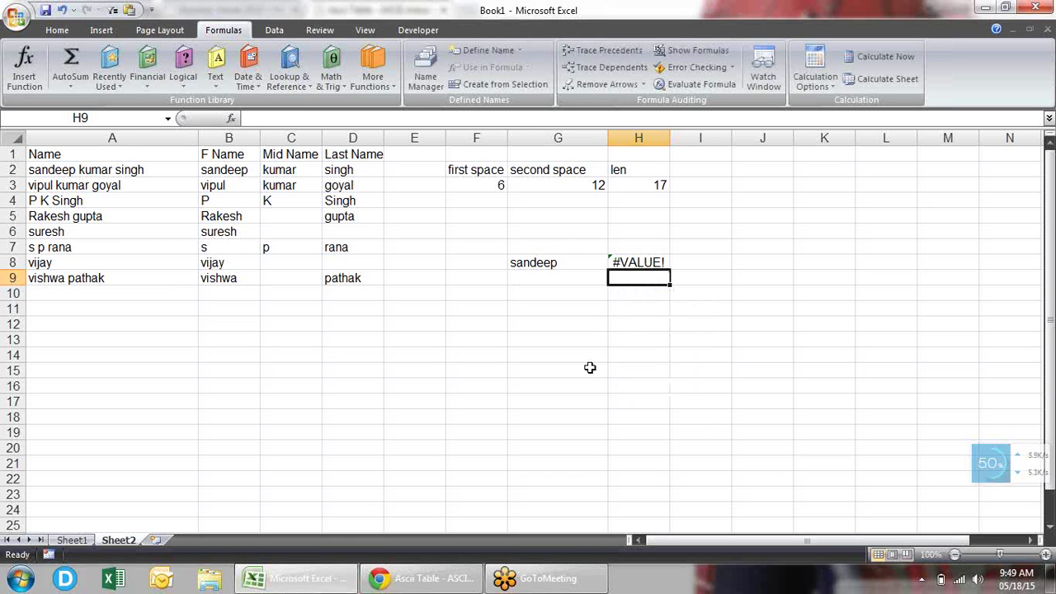
text(=se)
key(Tab)
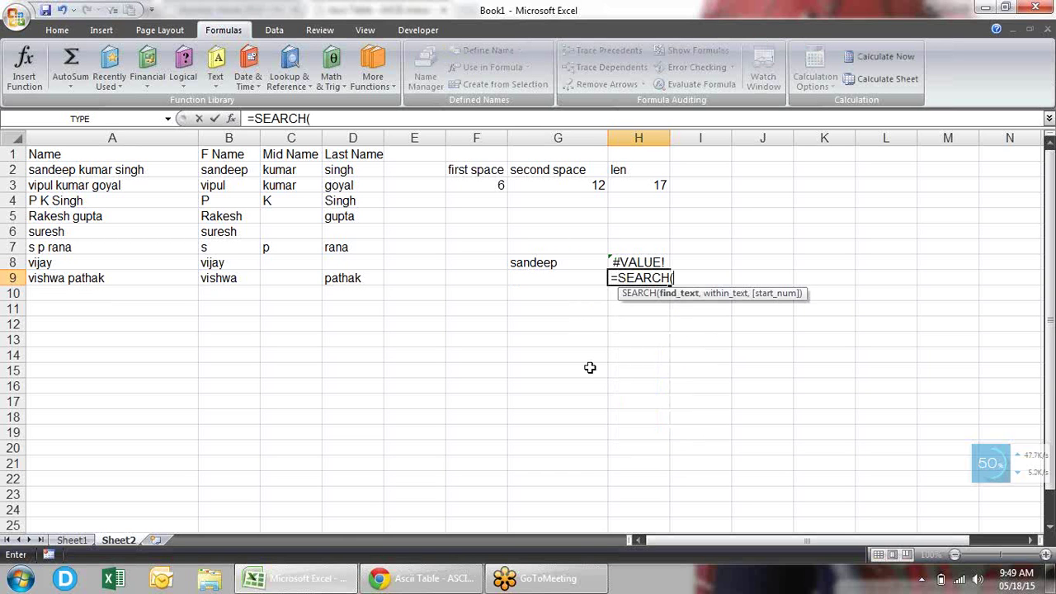
text("A)
text(",)
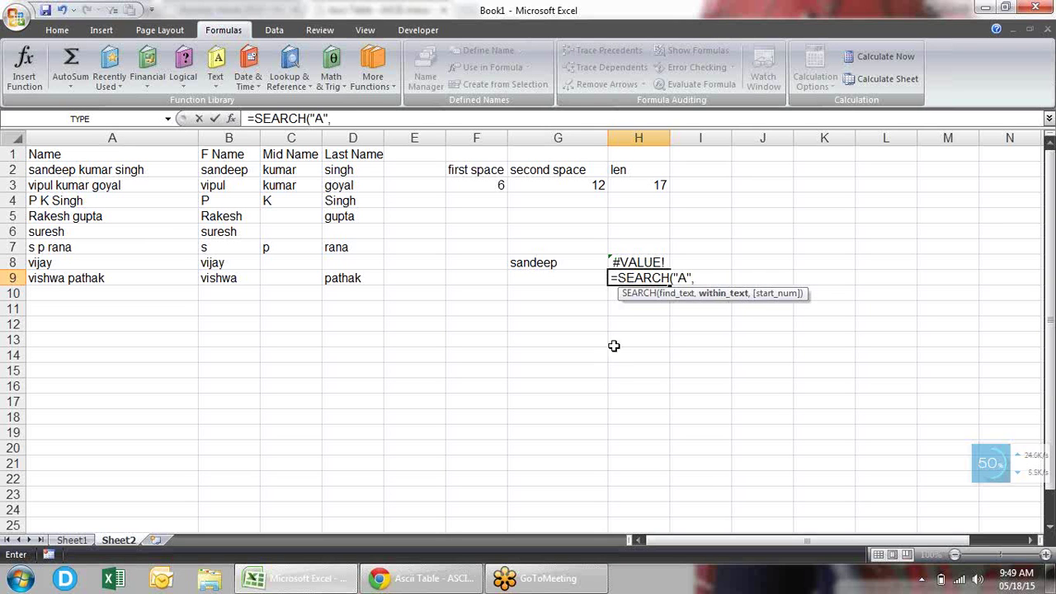
click(564, 263)
key(Return)
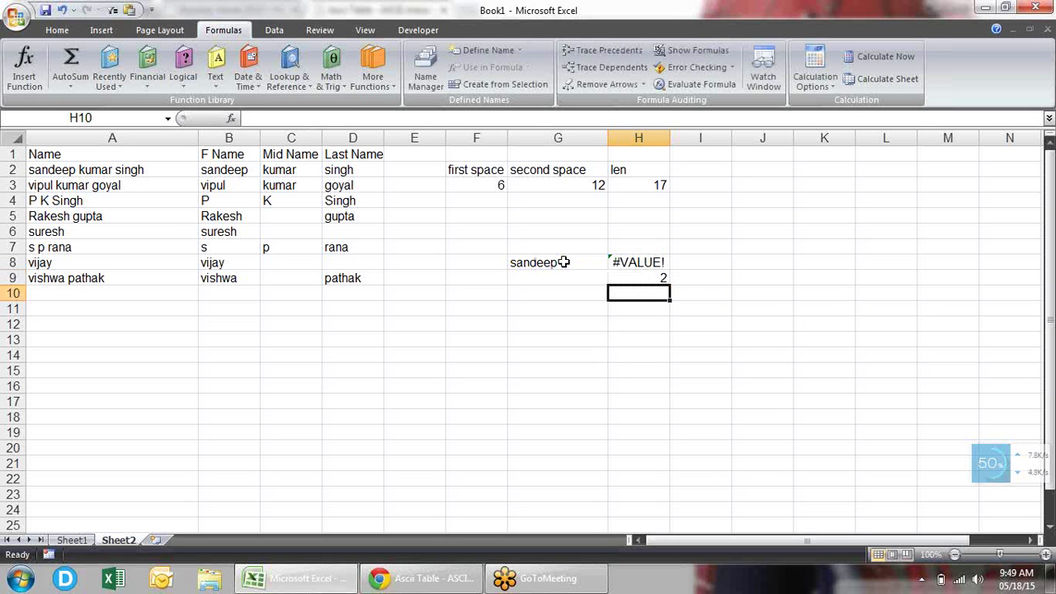
key(Up)
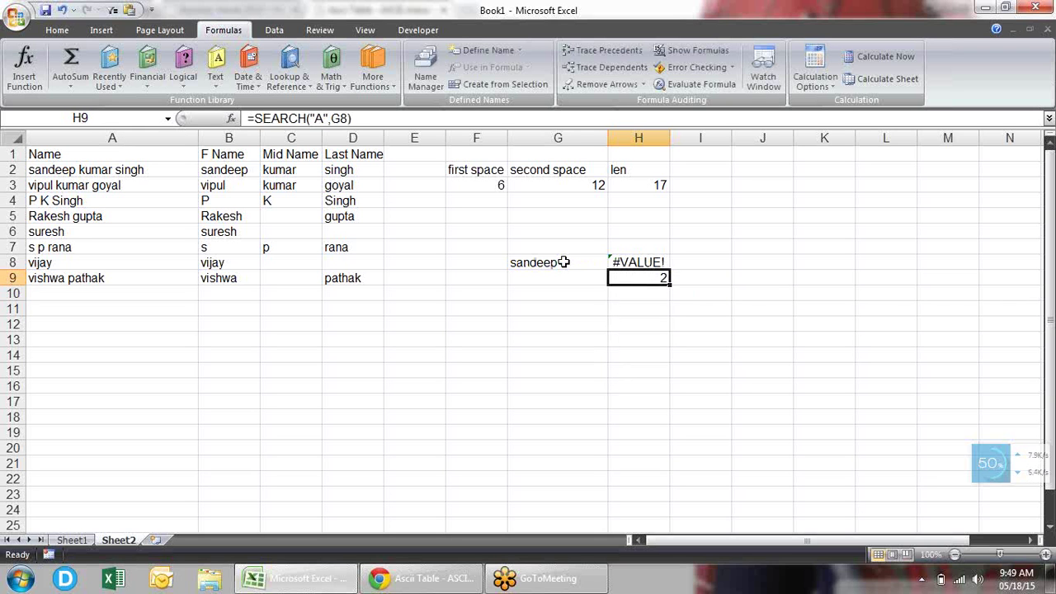
key(Up)
key(Down)
click(624, 264)
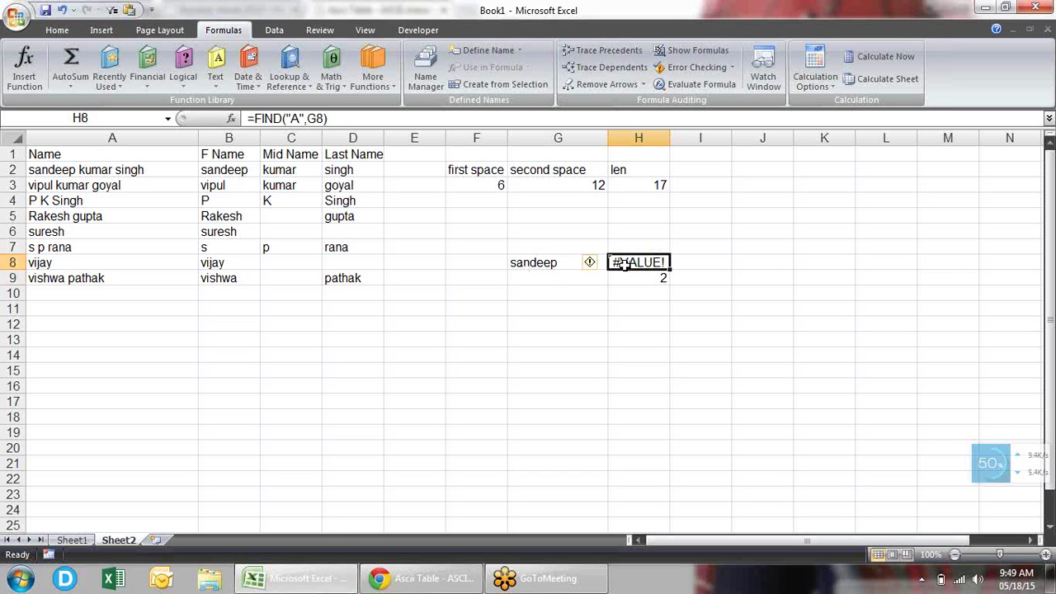
double_click(624, 263)
key(Escape)
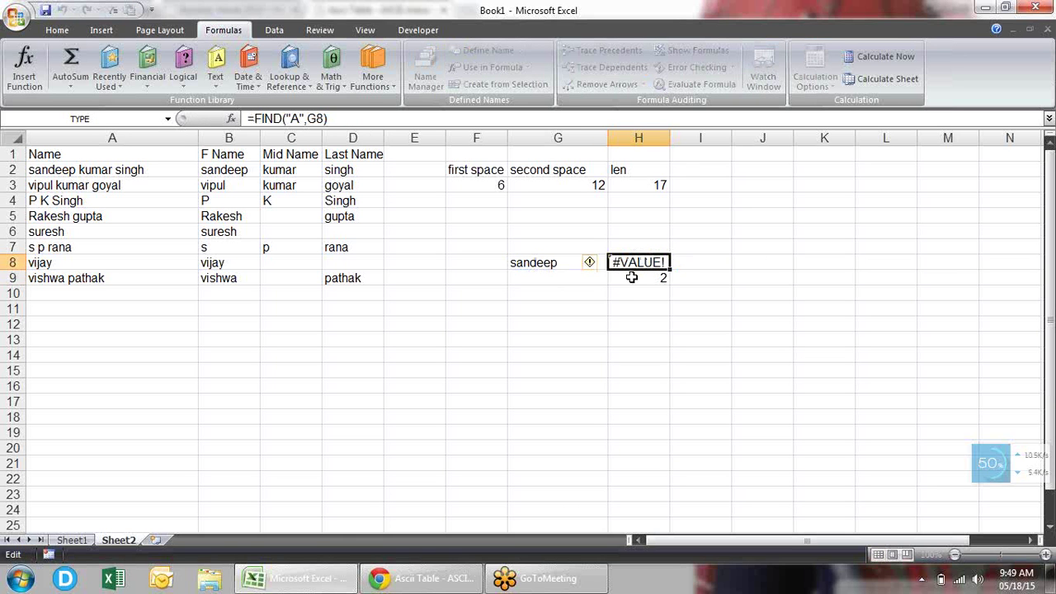
click(631, 278)
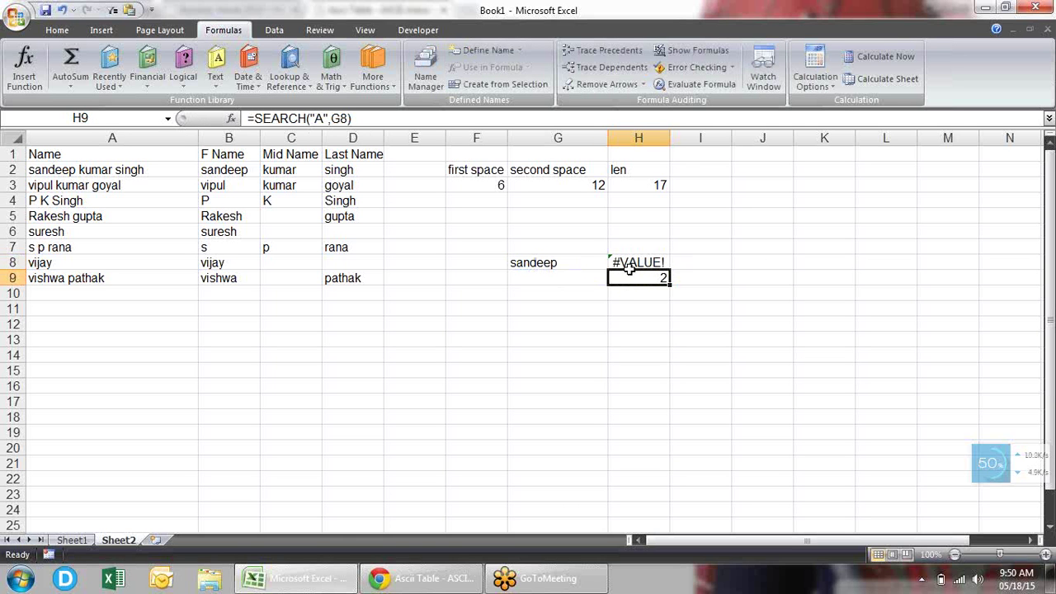
double_click(628, 263)
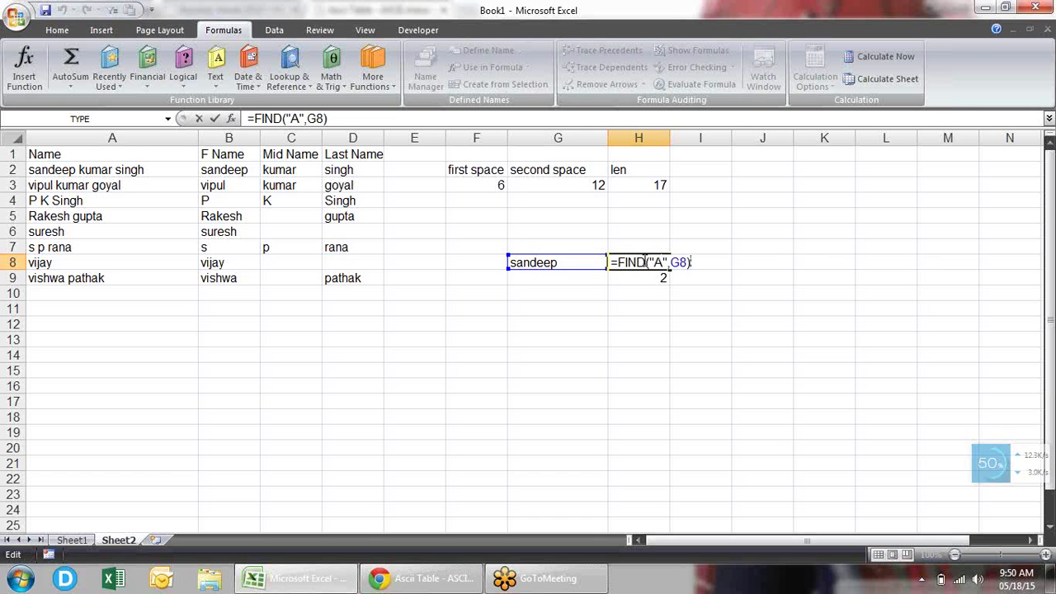
key(Escape)
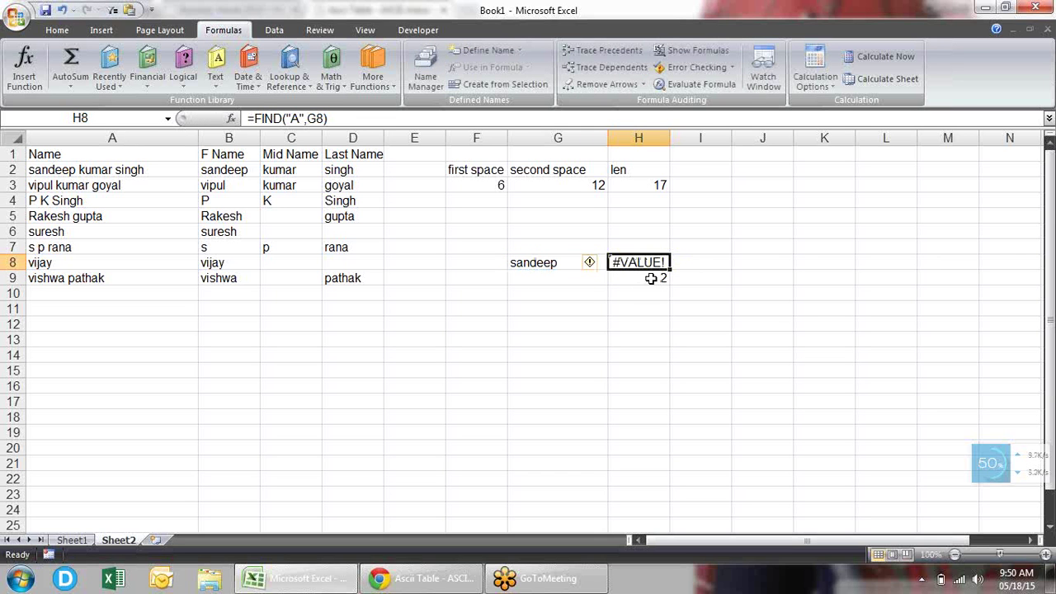
click(650, 279)
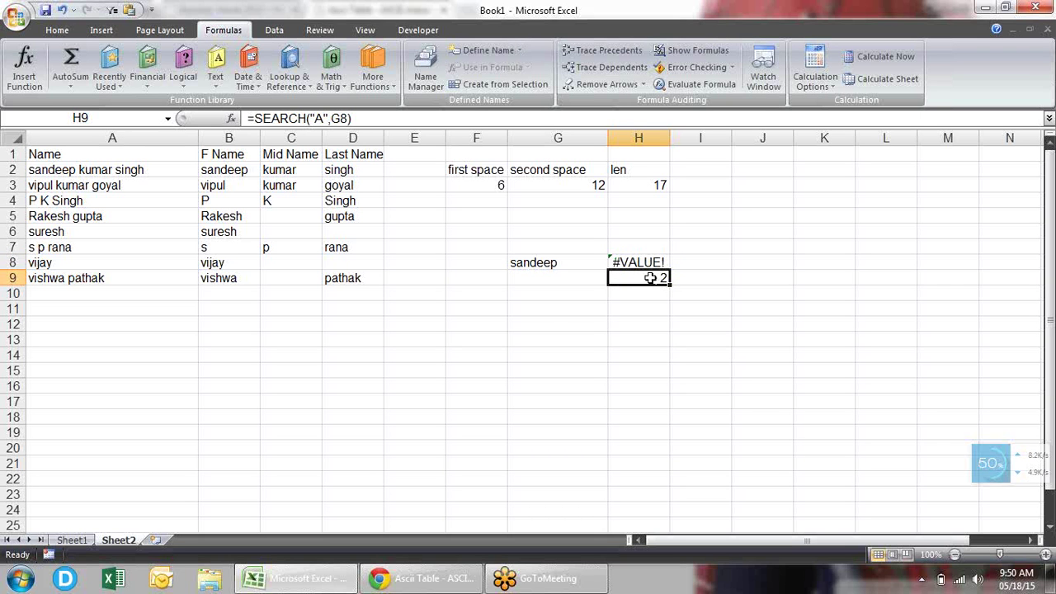
Step: Enter sandeep in G11 and SANDEEP in H11
click(534, 310)
text(s)
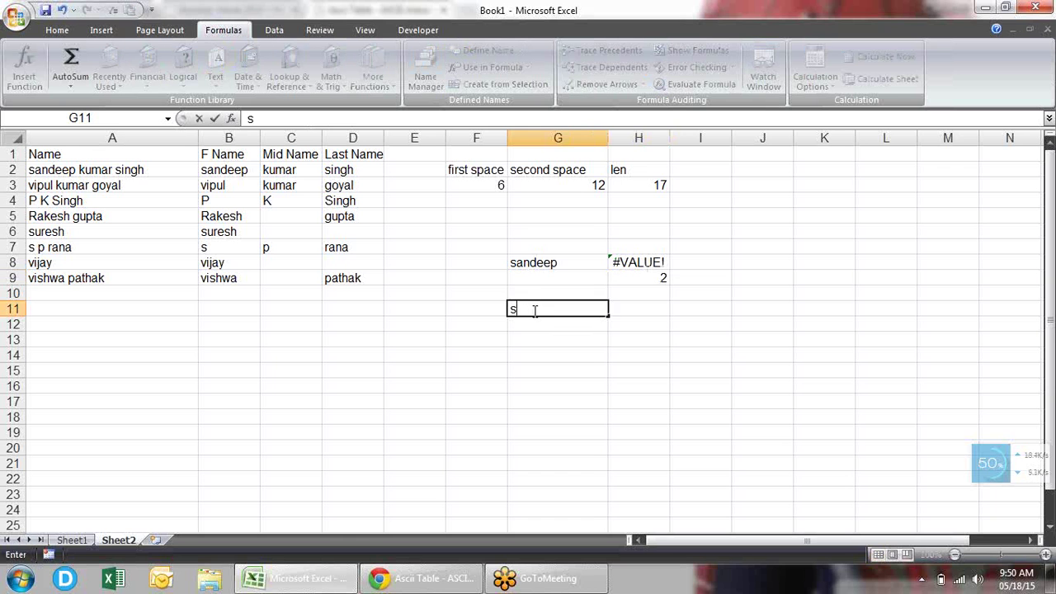
text(andeep)
key(Tab)
text(S)
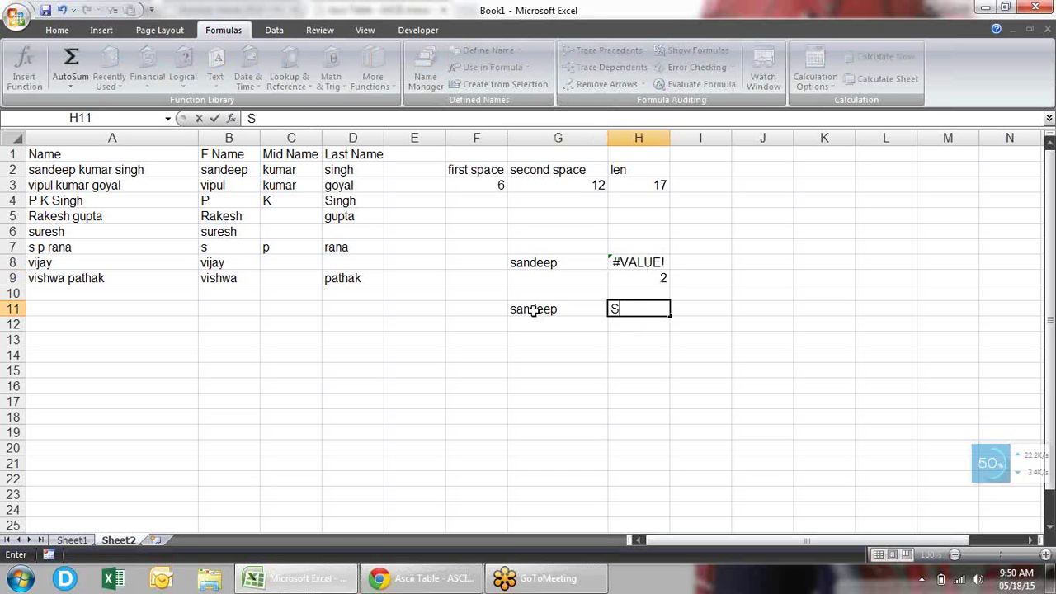
text(ANDEEP)
key(Tab)
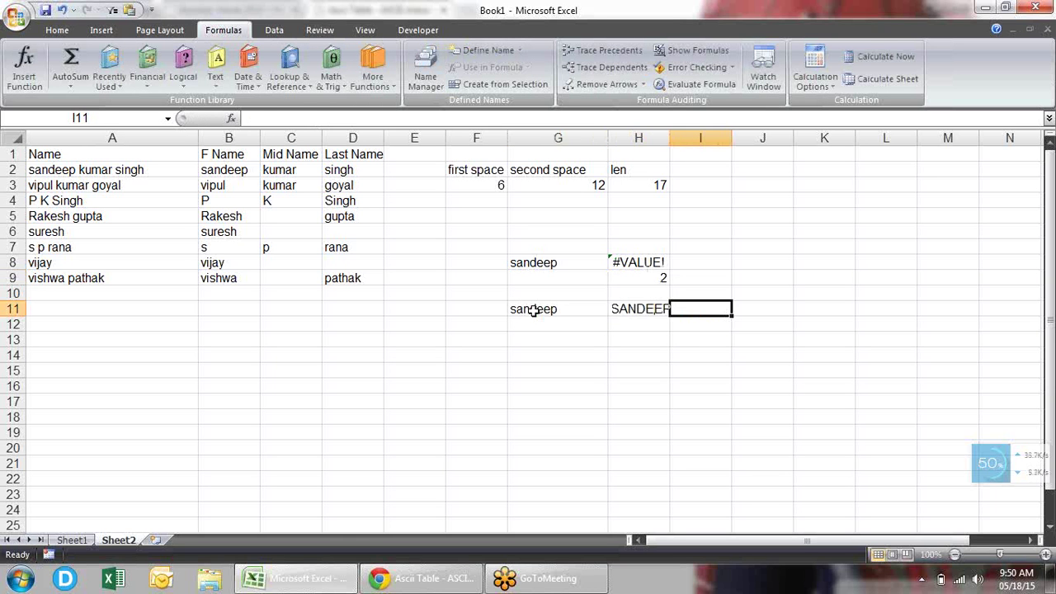
Step: Put the comparison =G11=H11 in I11, which returns TRUE, and autofit column H
text(=)
key(Left)
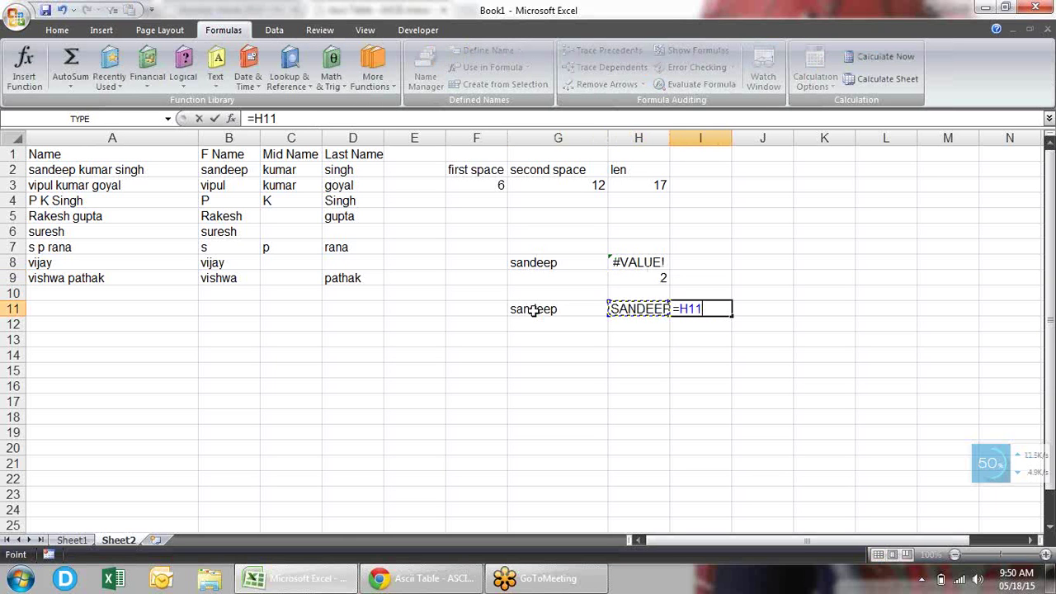
key(Left)
text(=)
key(Left)
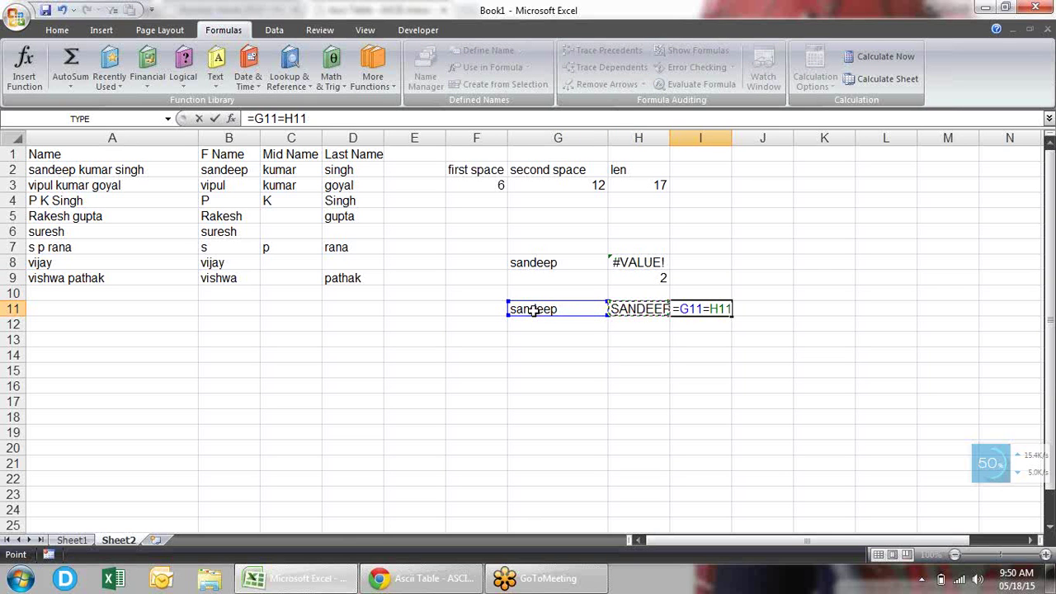
key(Return)
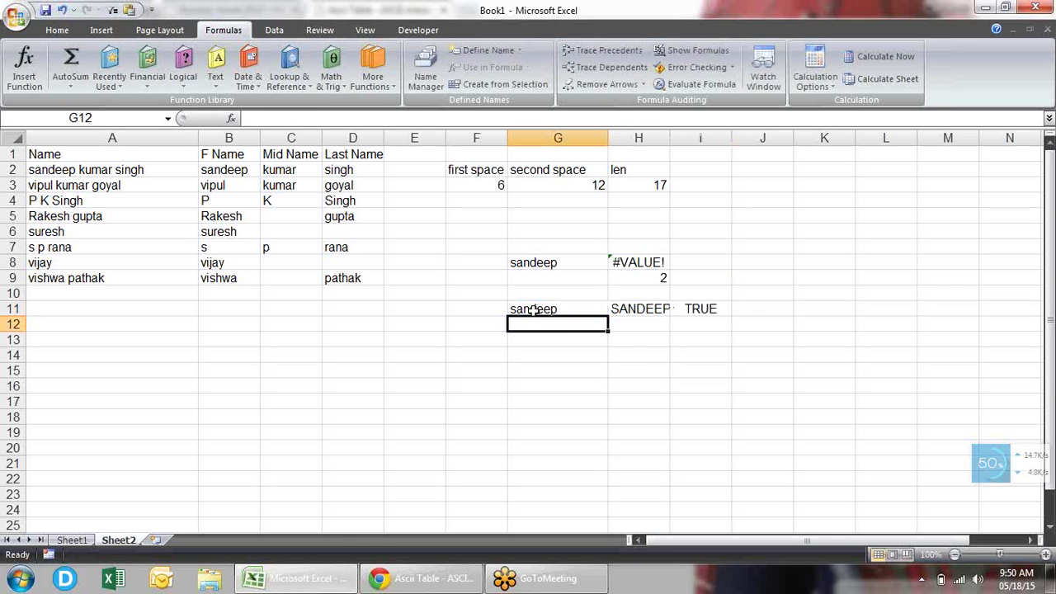
double_click(671, 141)
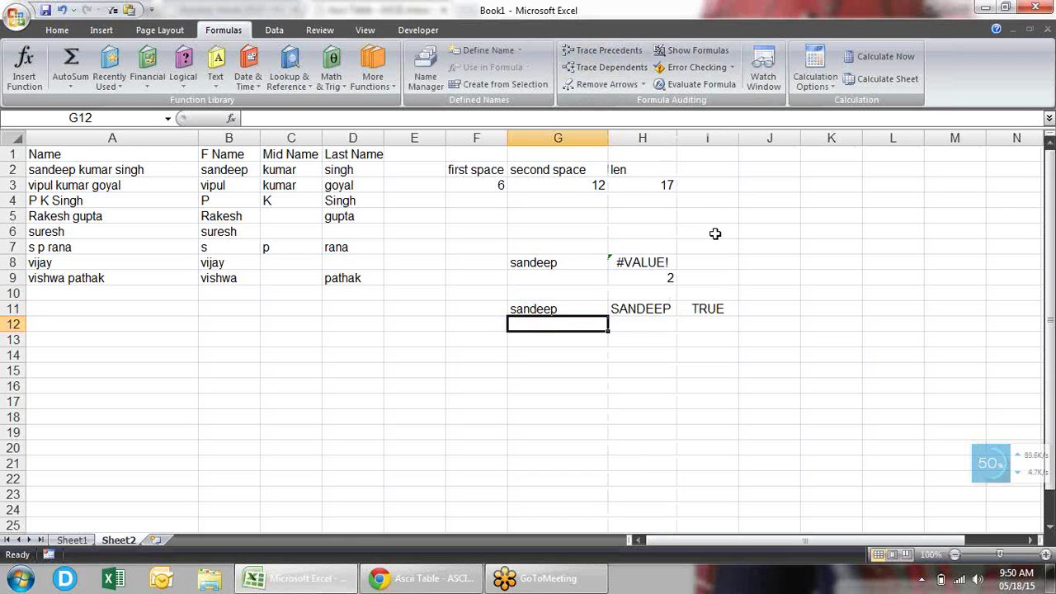
Step: Enter =EXACT(G11,H11) in I12, which returns FALSE
click(697, 321)
text(=E)
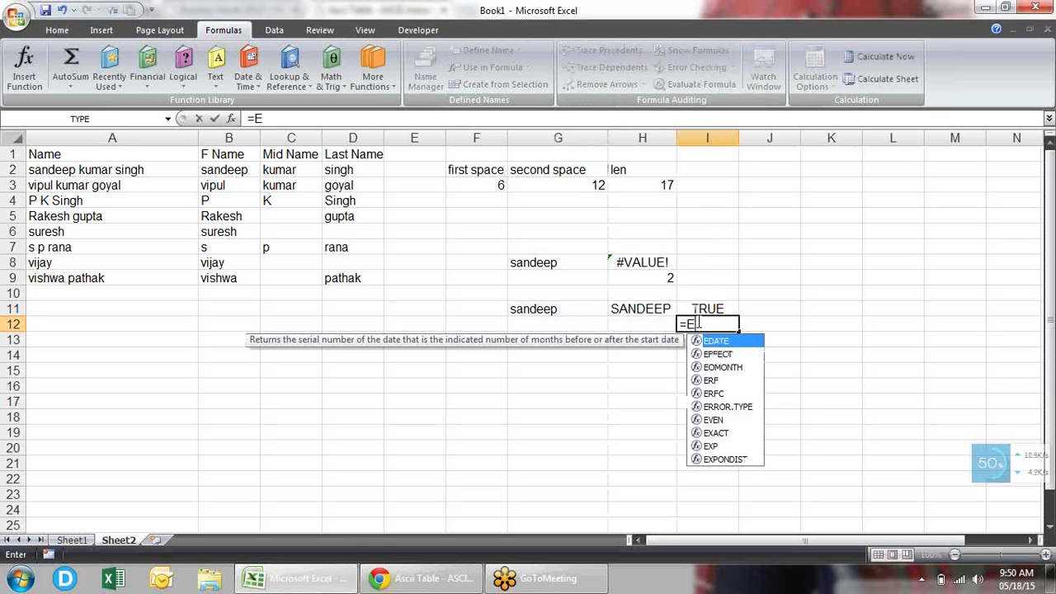
text(X)
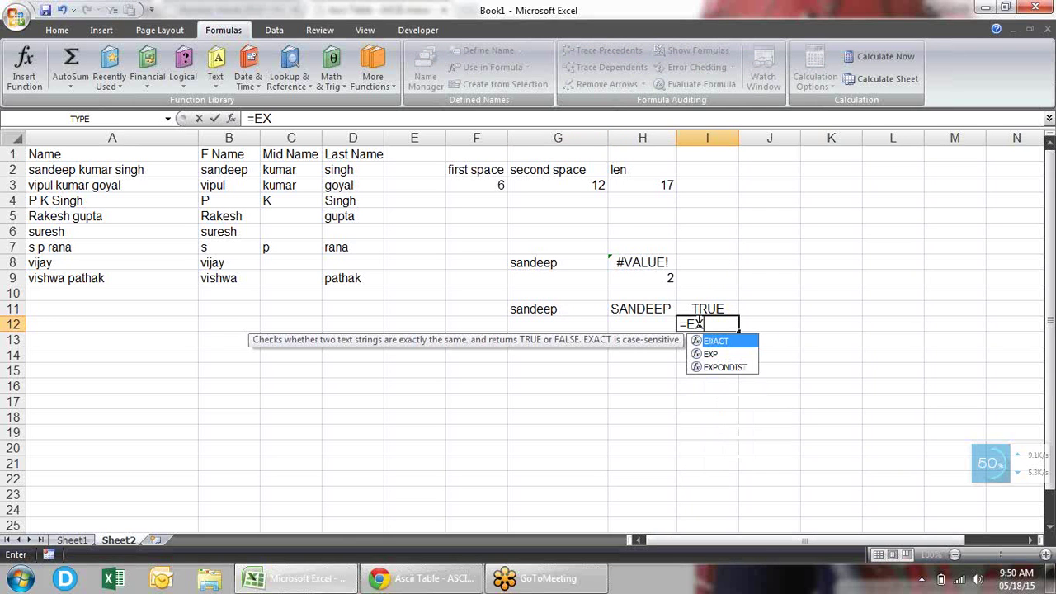
key(Tab)
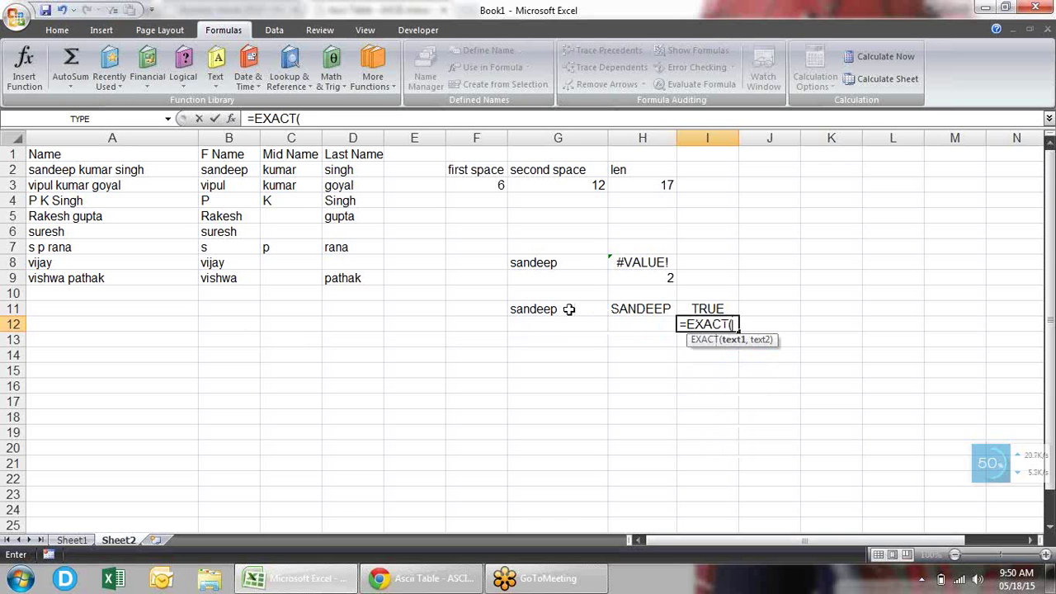
click(568, 309)
text(,)
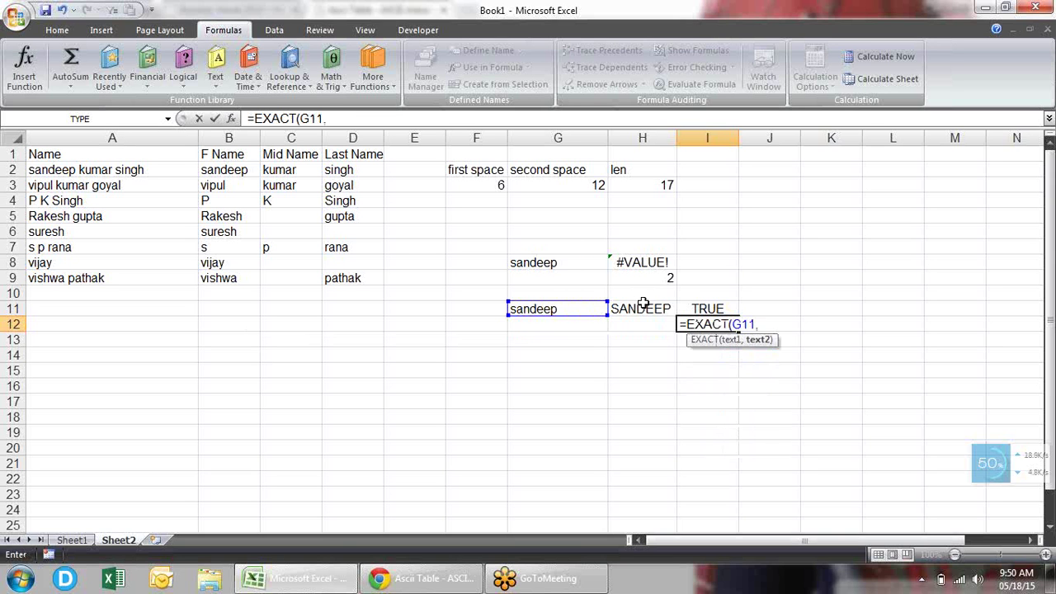
click(643, 308)
key(Return)
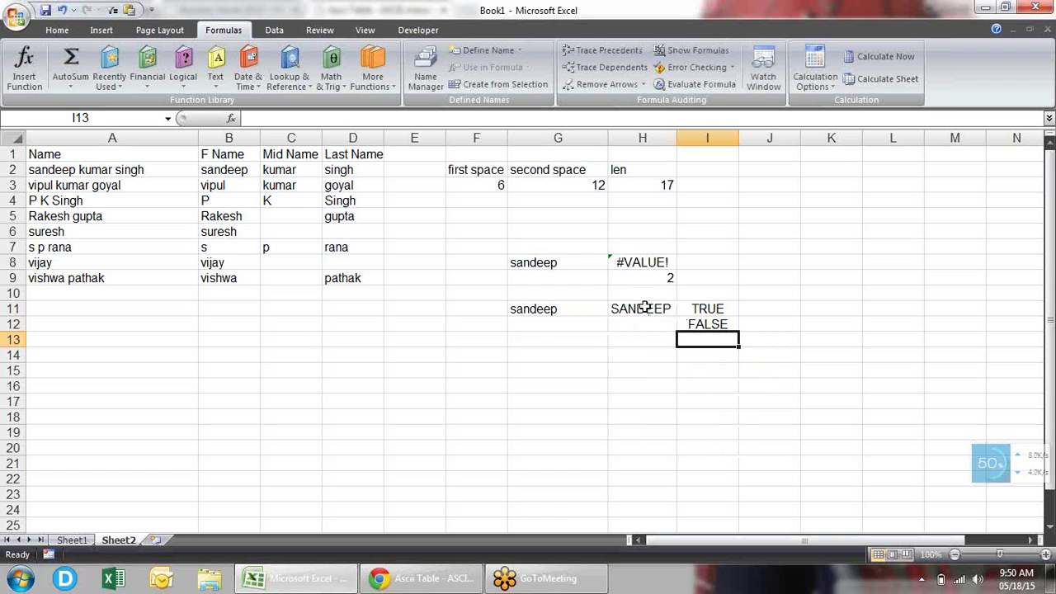
Step: Retype H11 as lowercase sandeep so the EXACT check in I12 turns TRUE
click(644, 307)
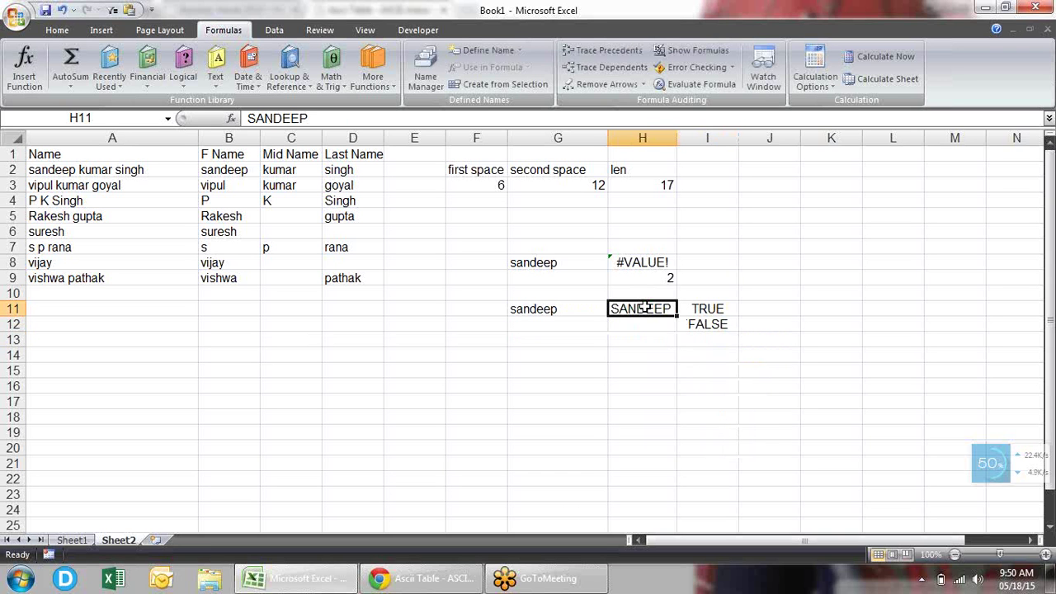
text(SAND)
key(BackSpace)
key(BackSpace)
key(BackSpace)
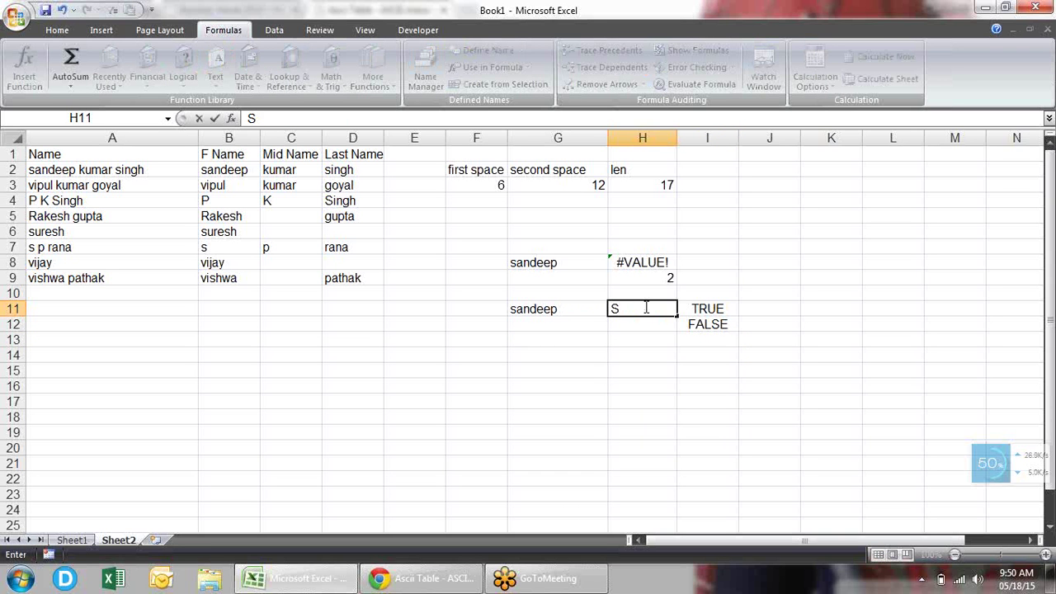
key(BackSpace)
text(sadee)
key(BackSpace)
key(BackSpace)
key(BackSpace)
text(ndeep)
key(Return)
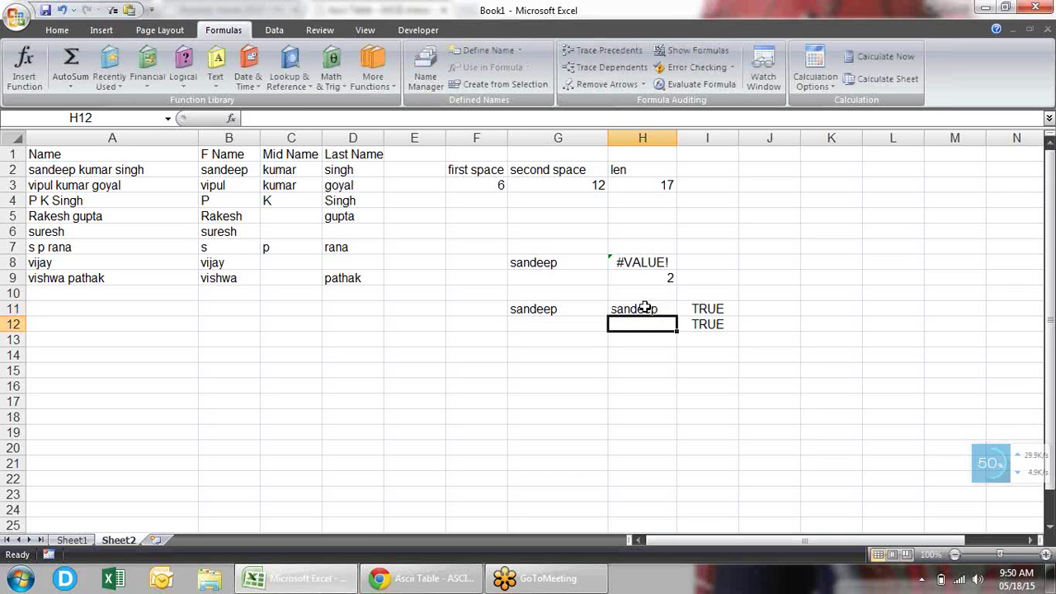
click(707, 324)
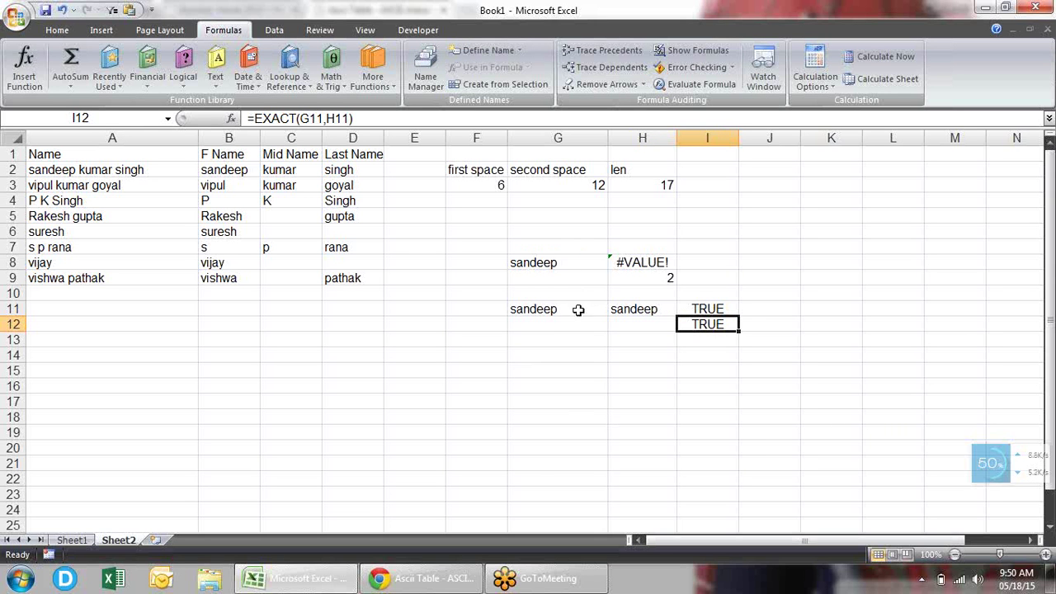
Step: Enter =REPLACE(G11,2,1,"o") in G13, turning sandeep into sondeep
click(527, 340)
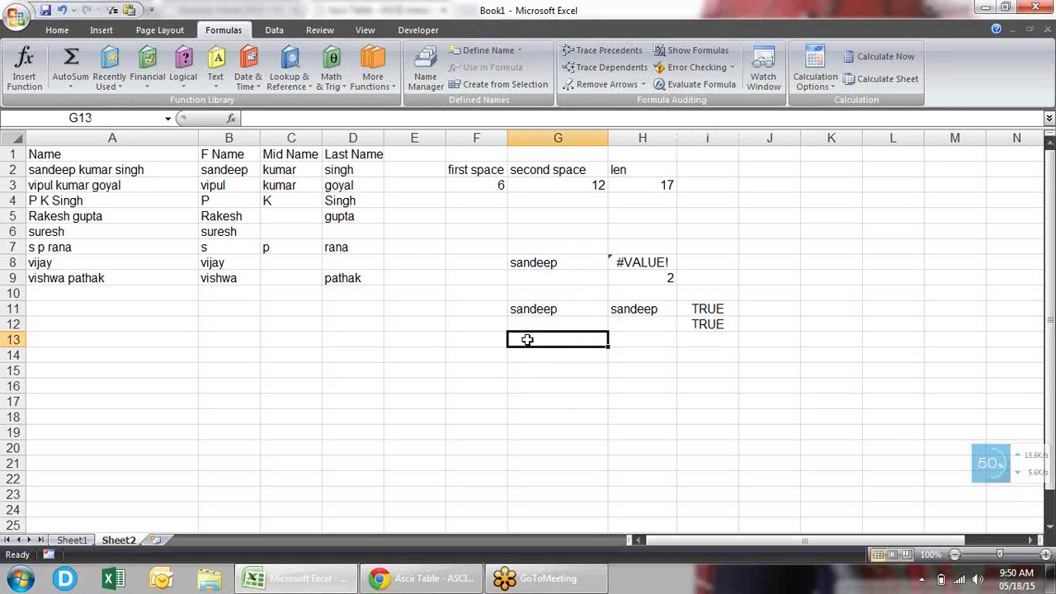
text(=)
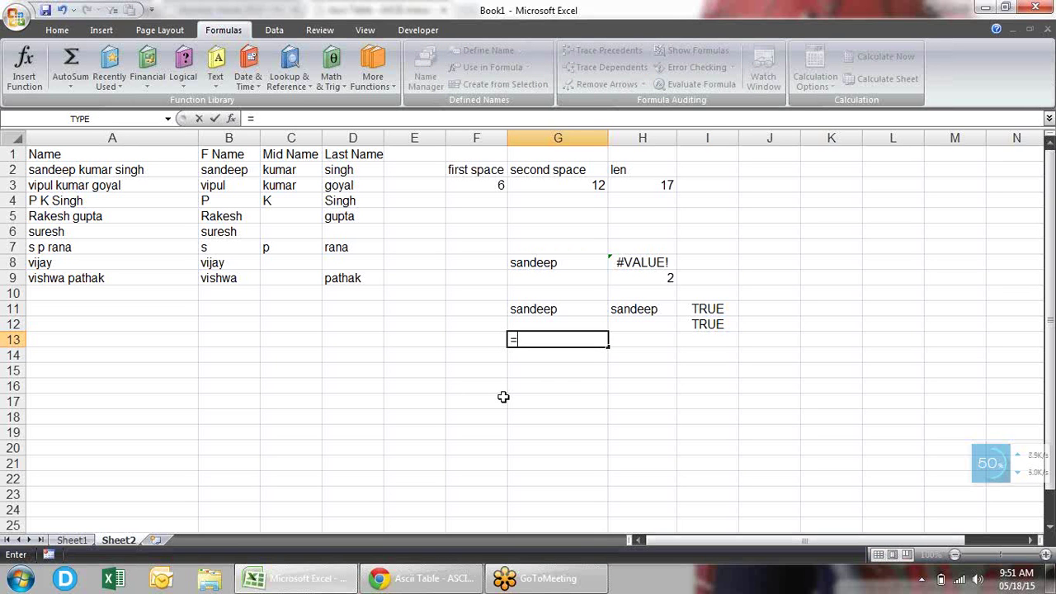
text(r)
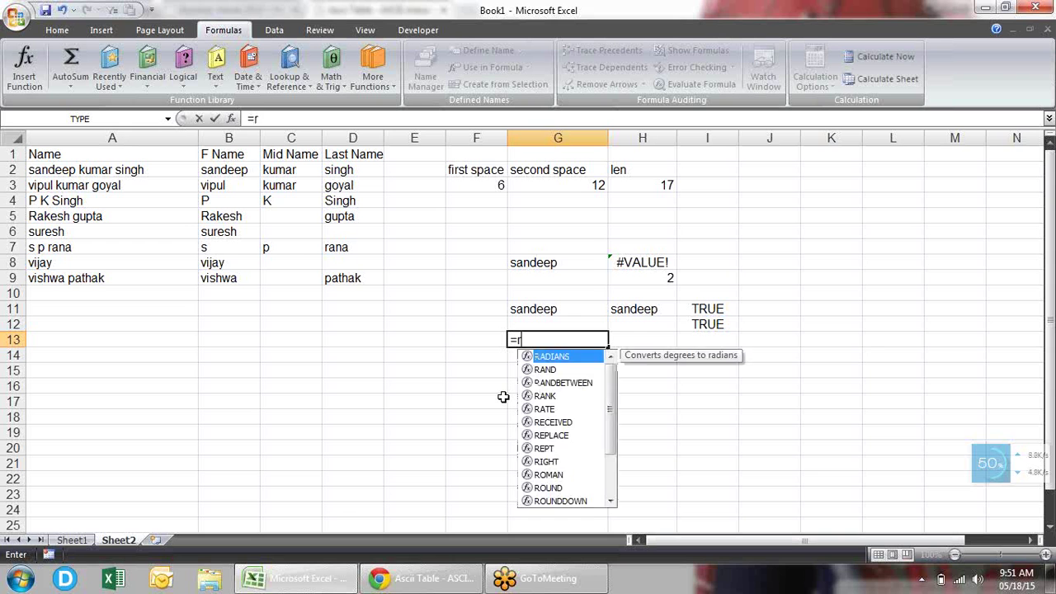
text(epl)
key(Tab)
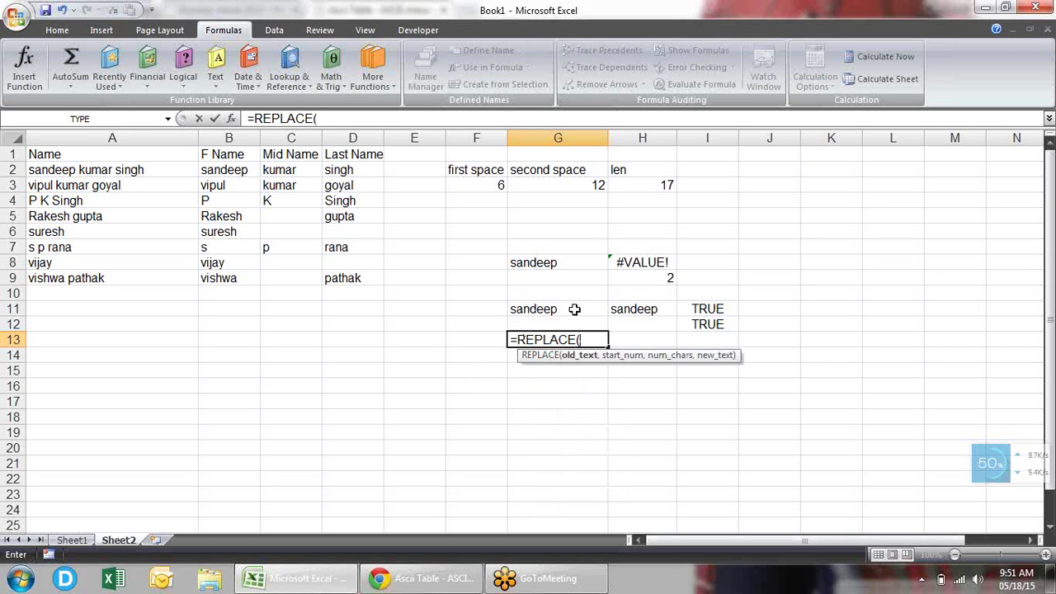
click(529, 313)
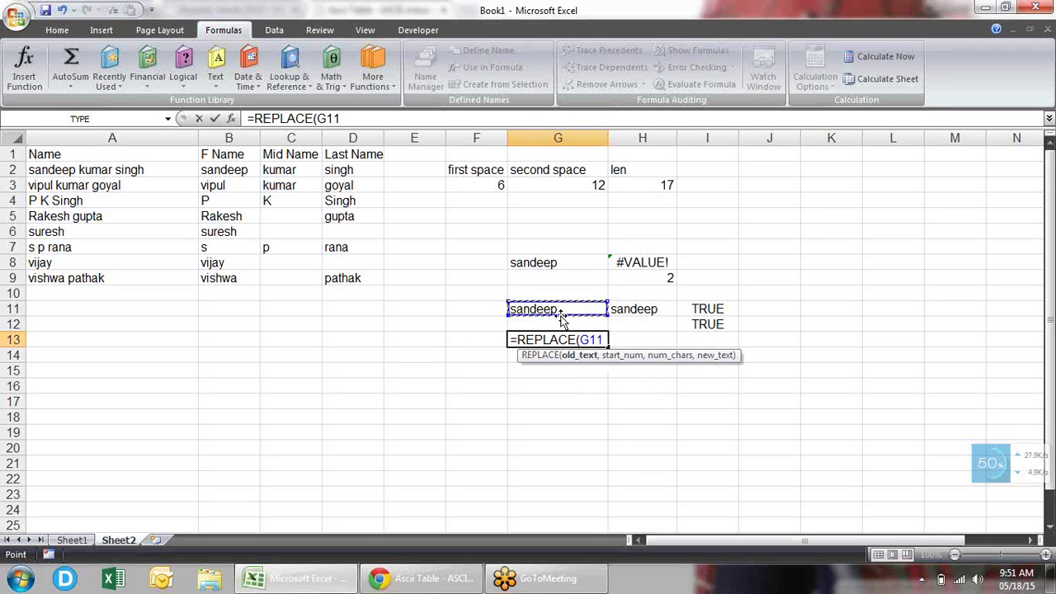
text(,)
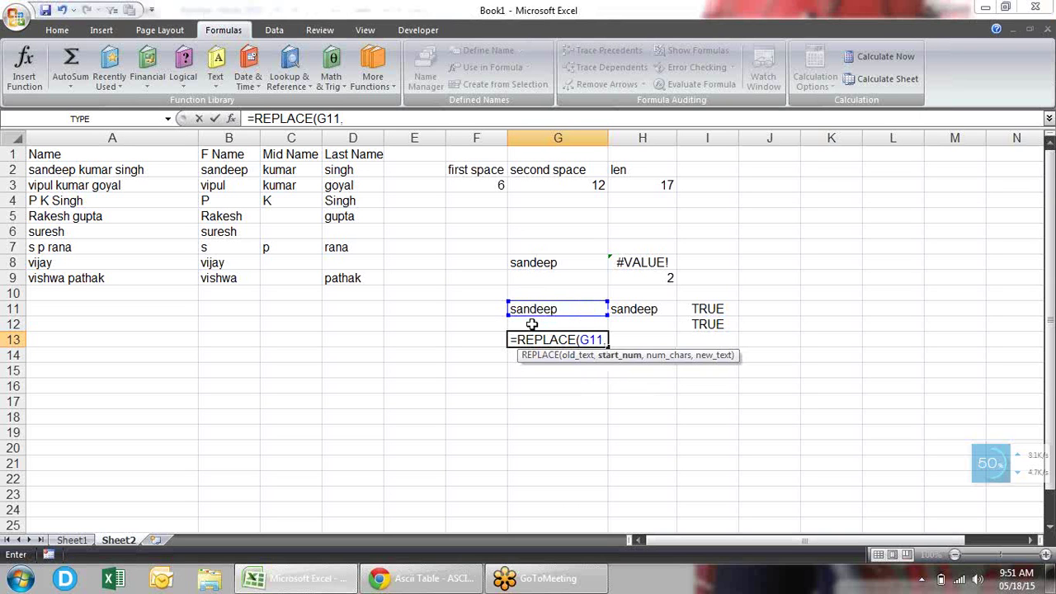
text(2)
text(,)
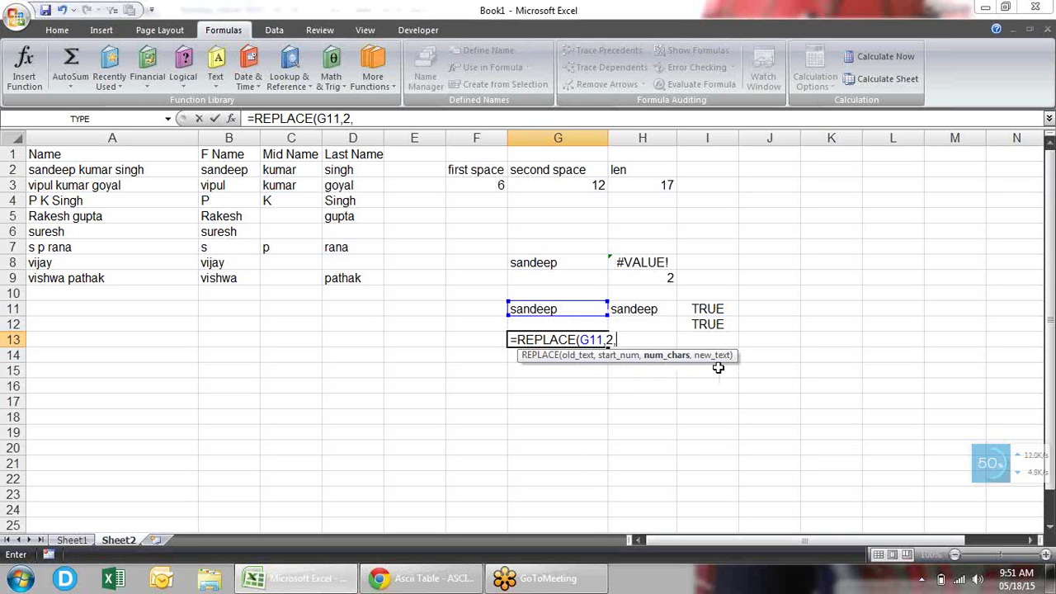
text(1)
text(,)
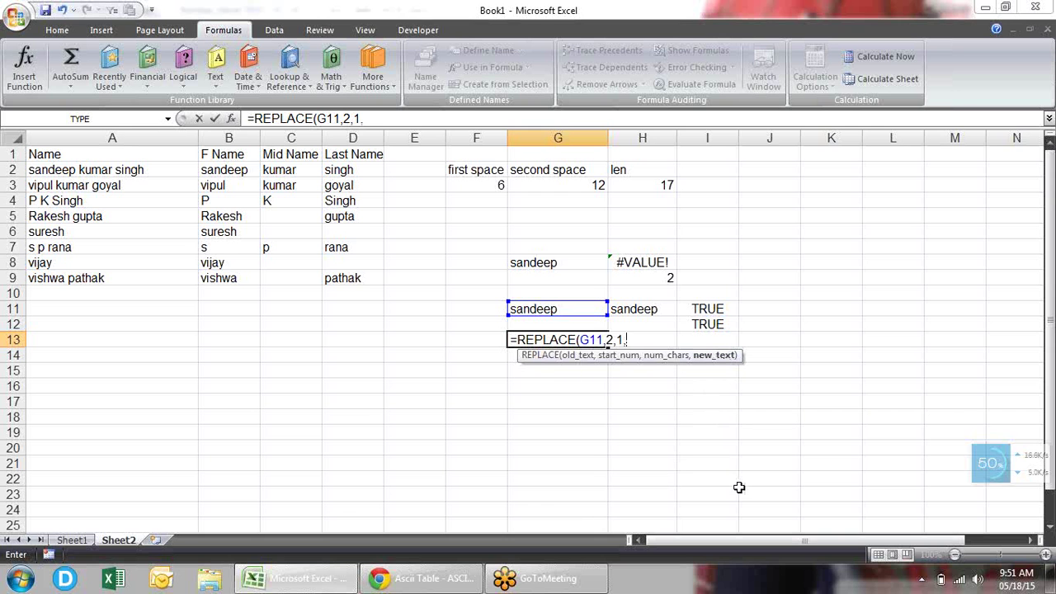
text("o")
text())
key(Return)
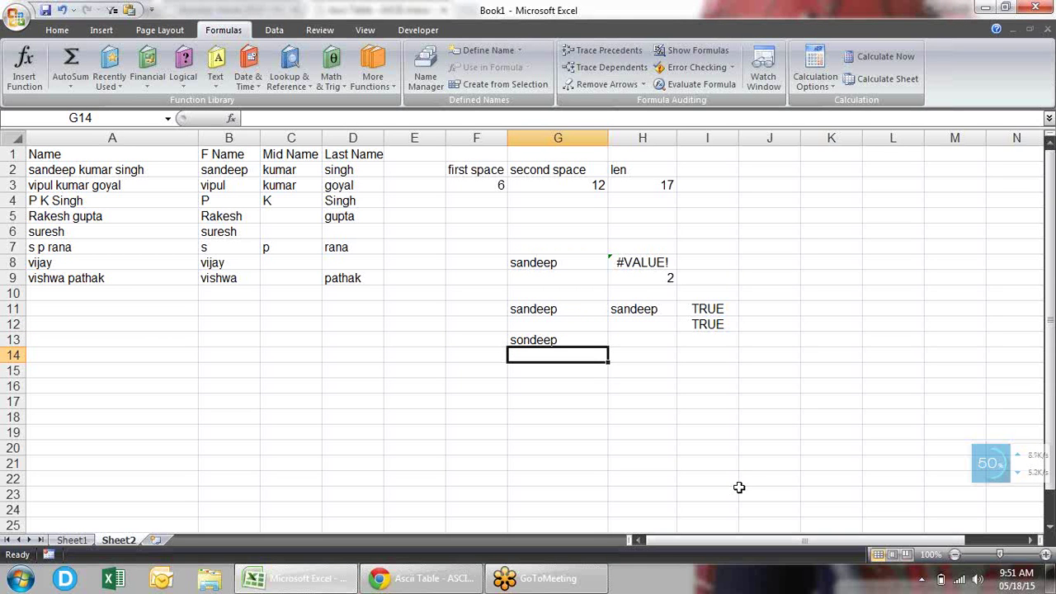
Step: Enter =SUBSTITUTE(G11,"e","o") in G14 to replace every "e" in sandeep with "o"
click(539, 310)
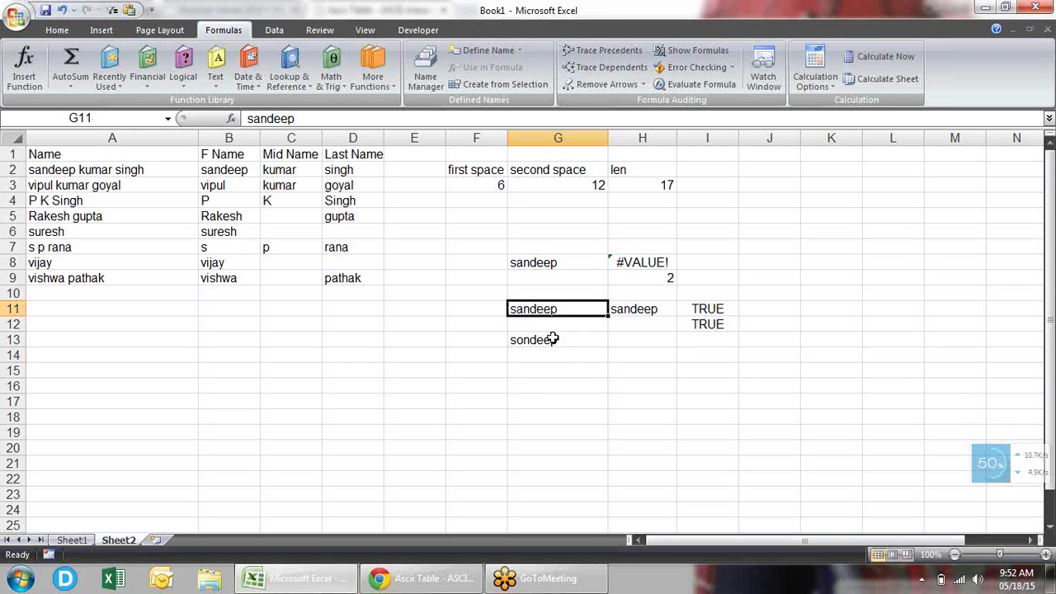
click(574, 356)
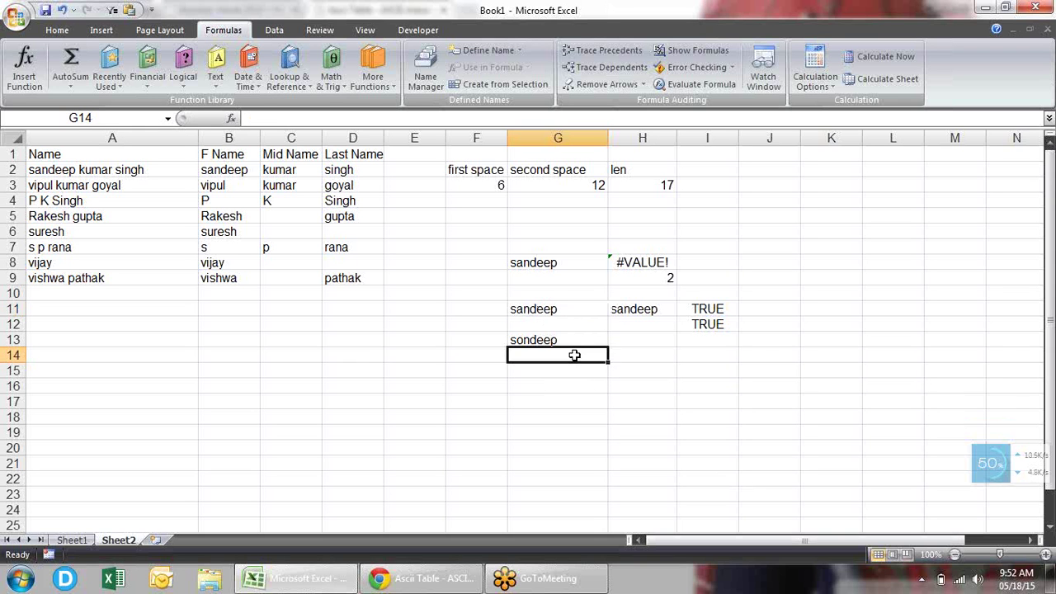
text(=)
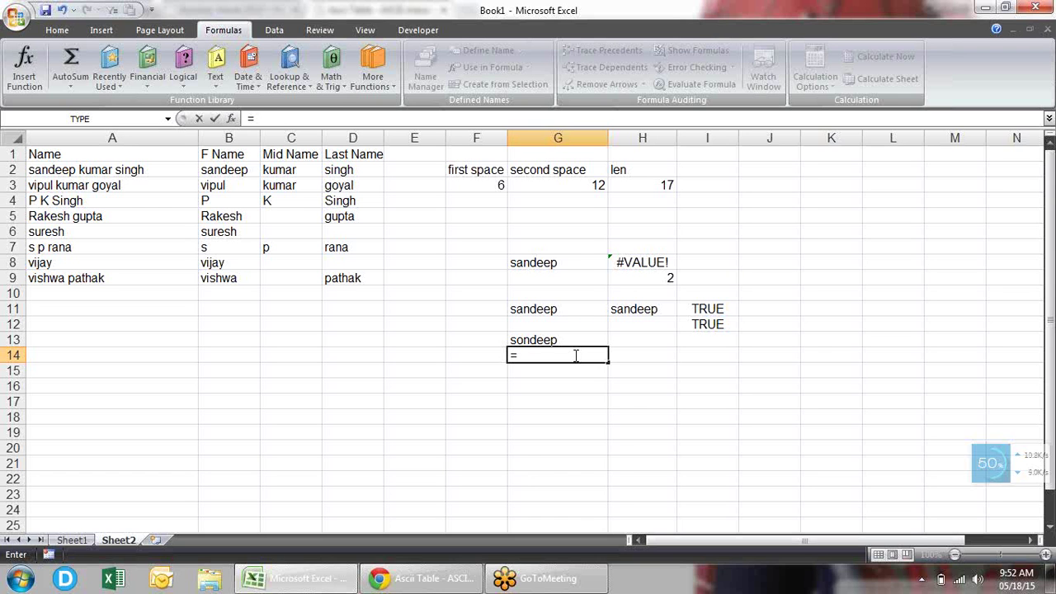
text(sub)
key(Tab)
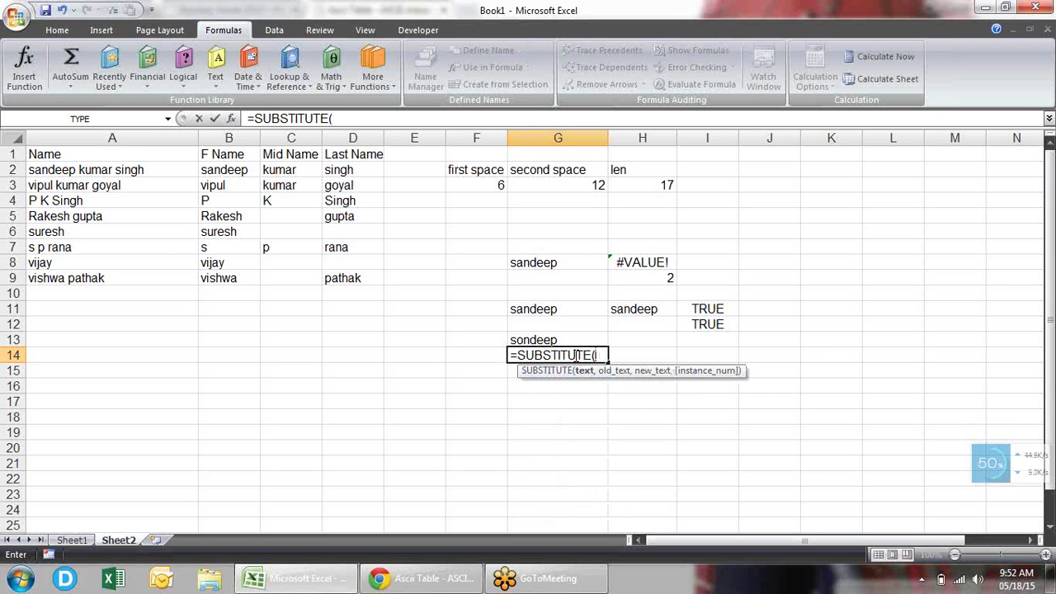
click(580, 311)
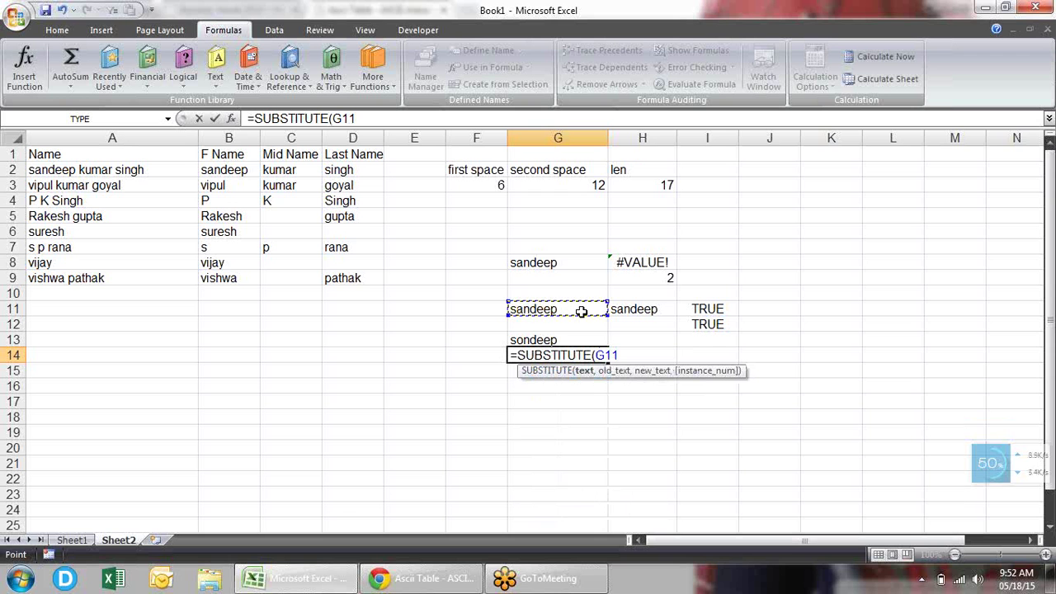
text(,)
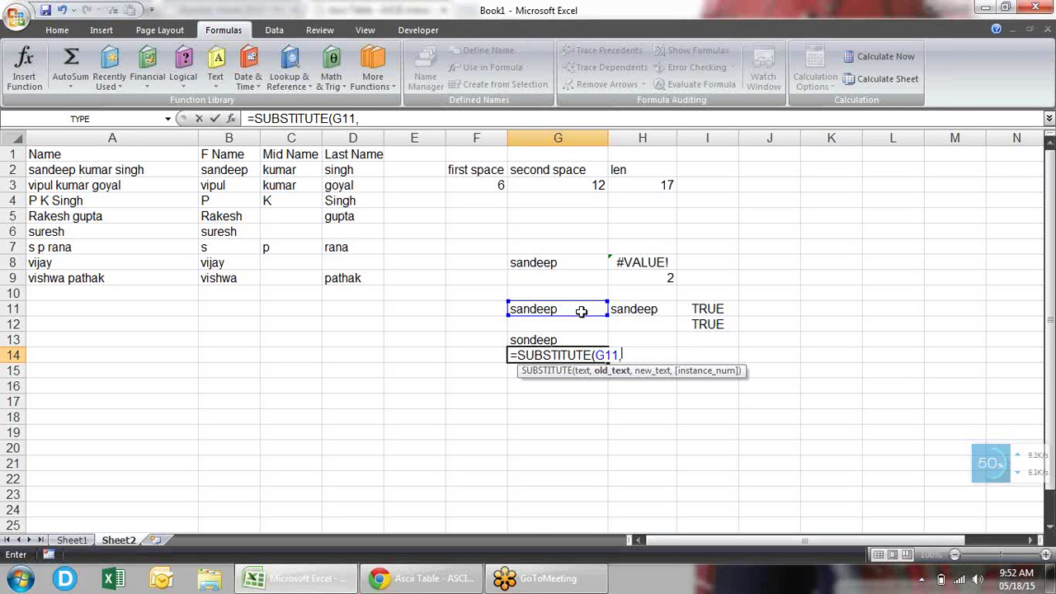
text("e)
text(",)
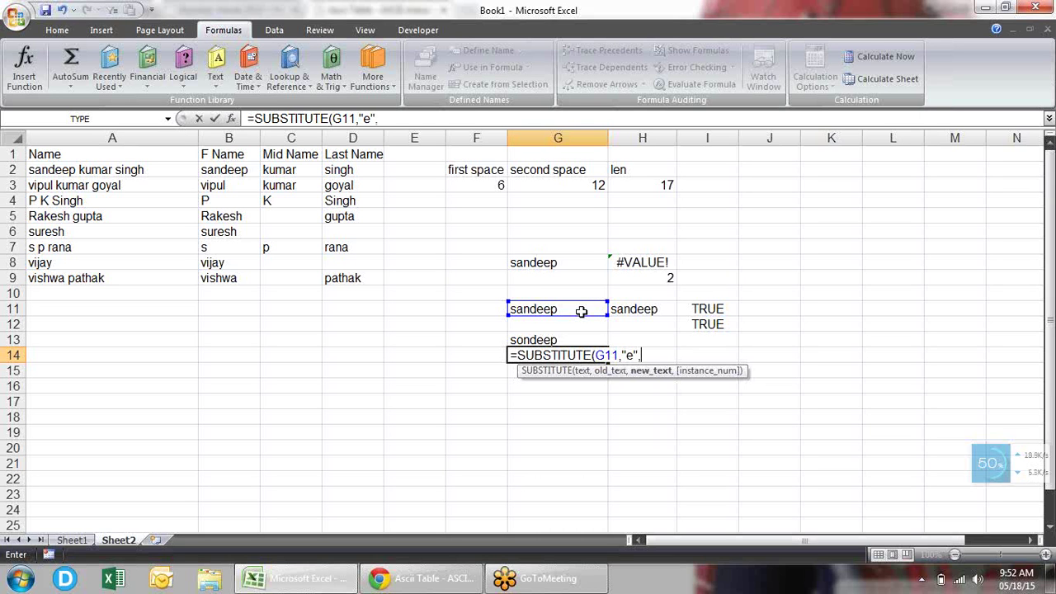
text(")
text(o")
key(Return)
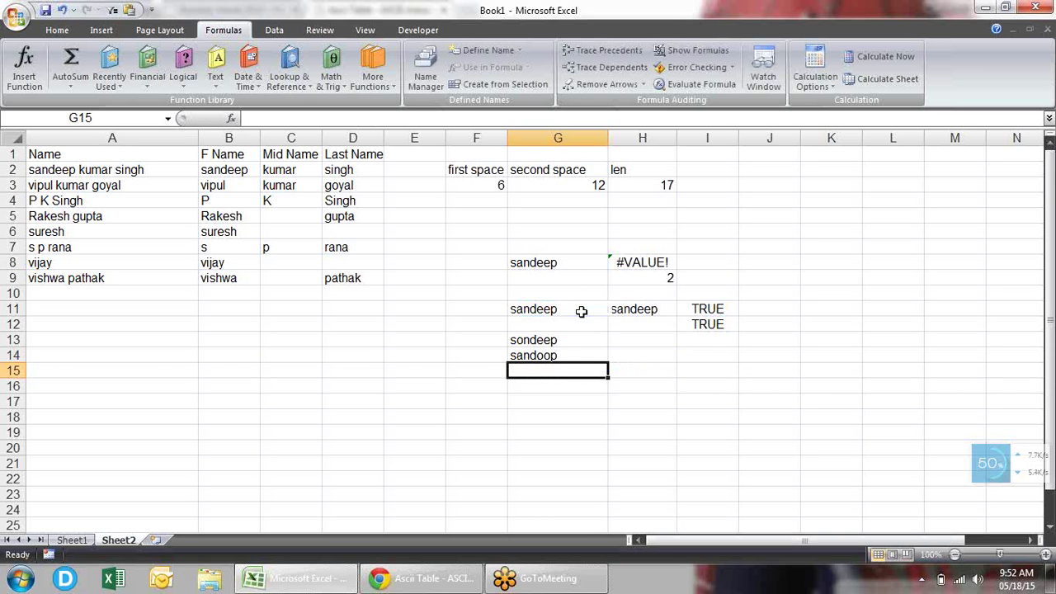
Step: Add instance number 2 to the G14 formula so only the second "e" changes, giving sandeop
key(Up)
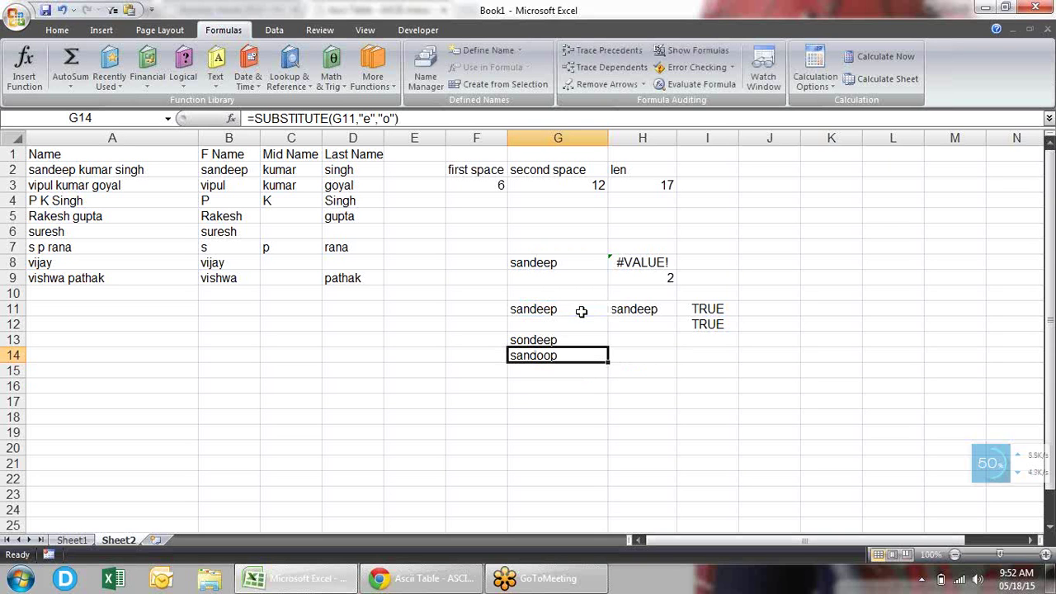
key(F2)
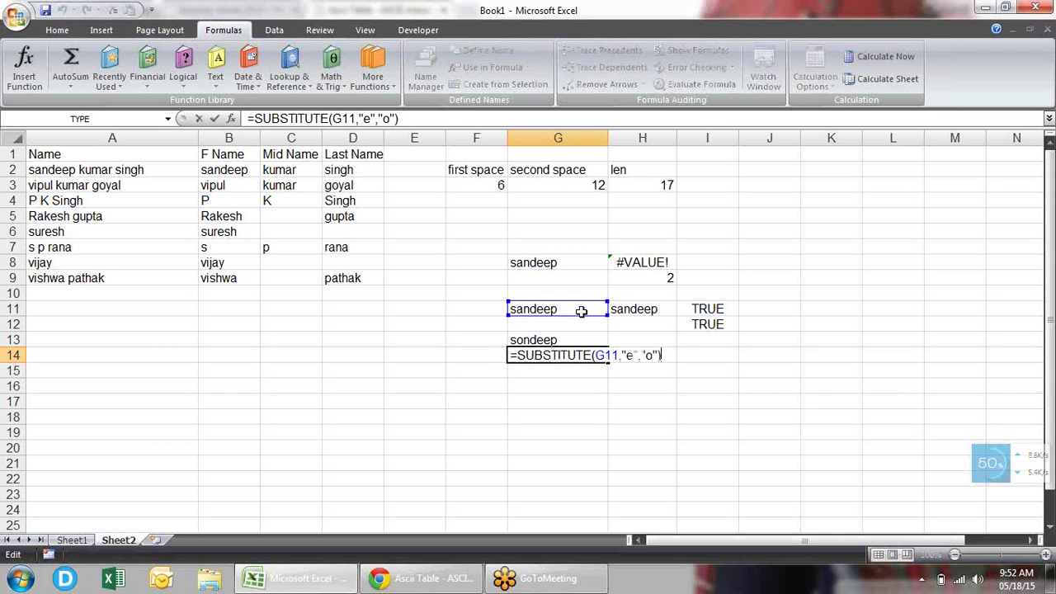
text(,)
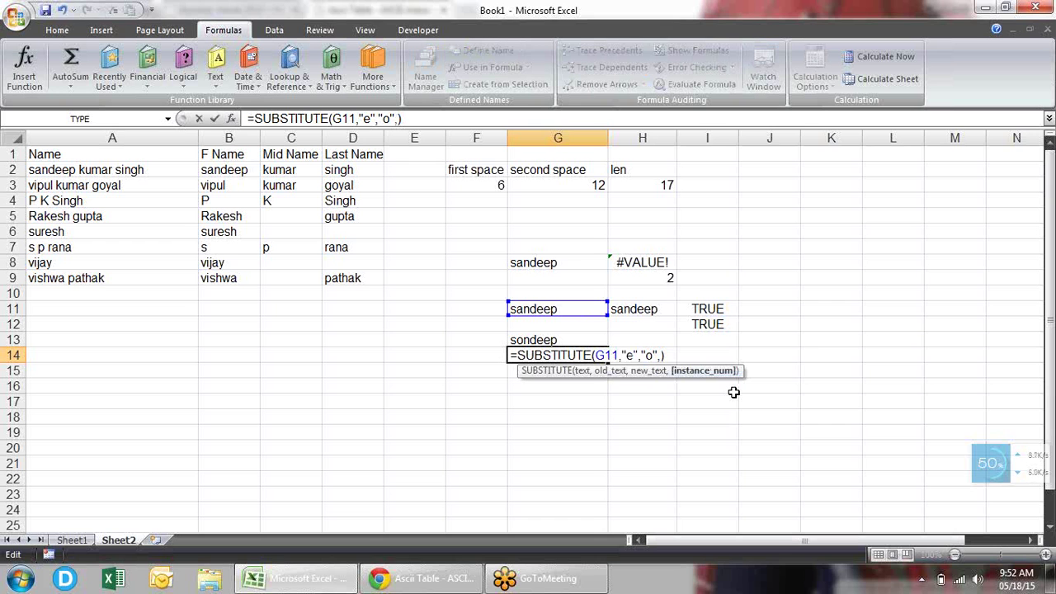
text(2)
key(Return)
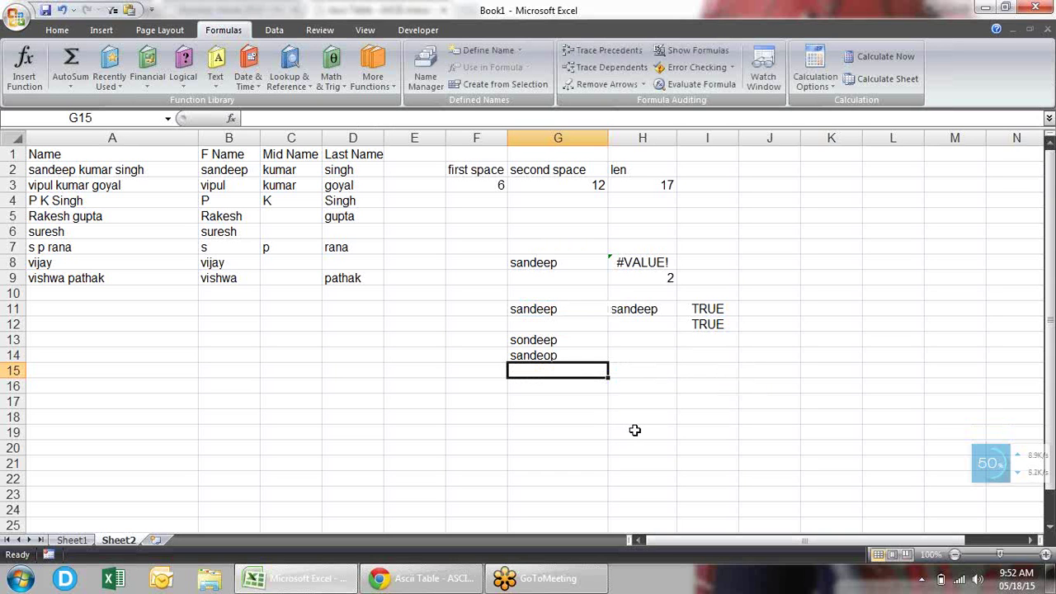
click(215, 70)
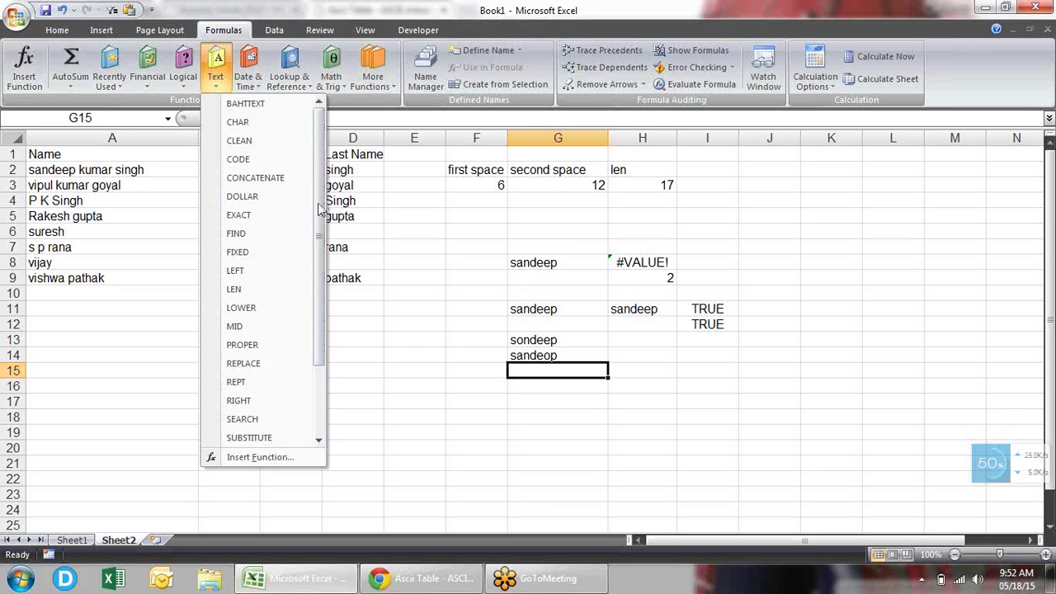
drag(320, 210, 334, 302)
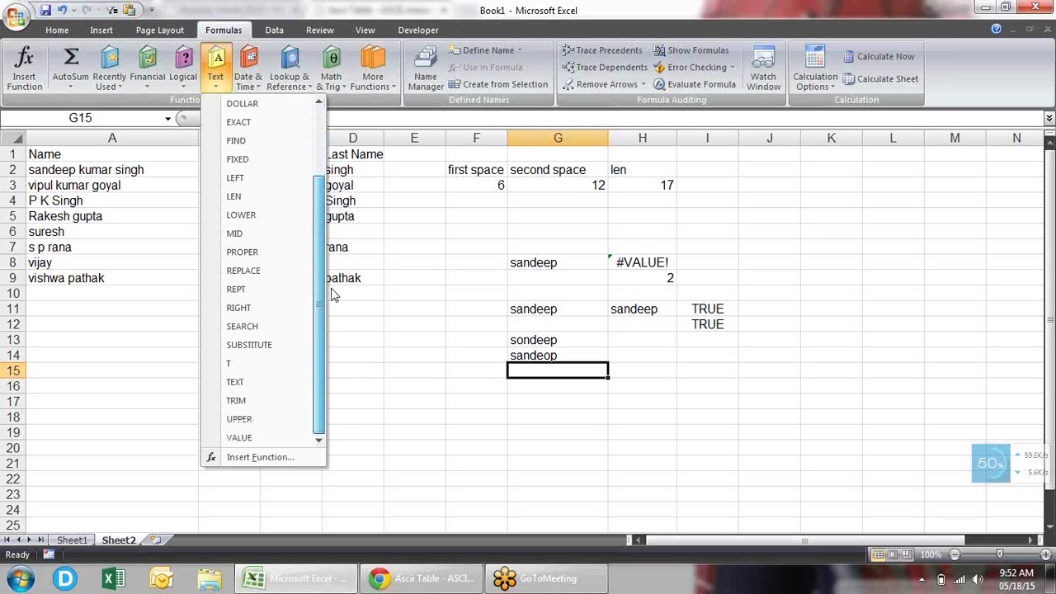
click(432, 403)
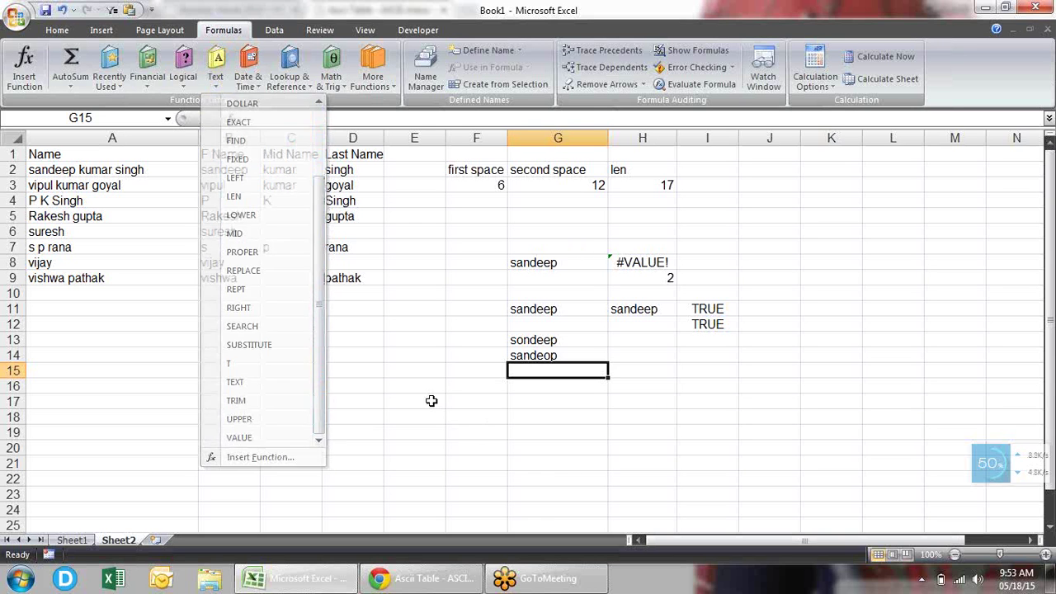
click(365, 372)
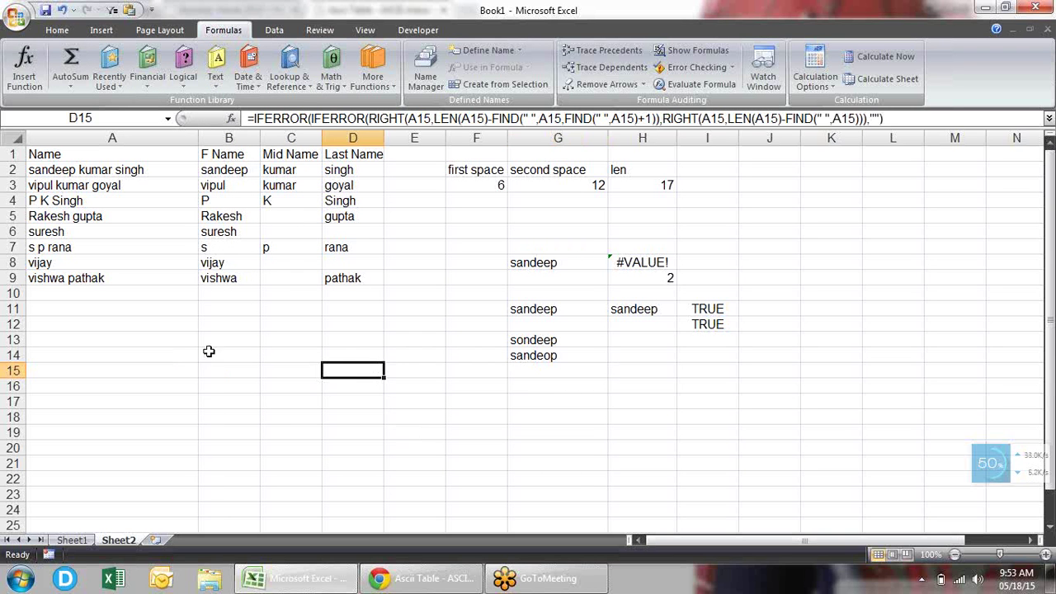
Step: Start a TEXT formula and a date entry in D15, then cancel both
text(=)
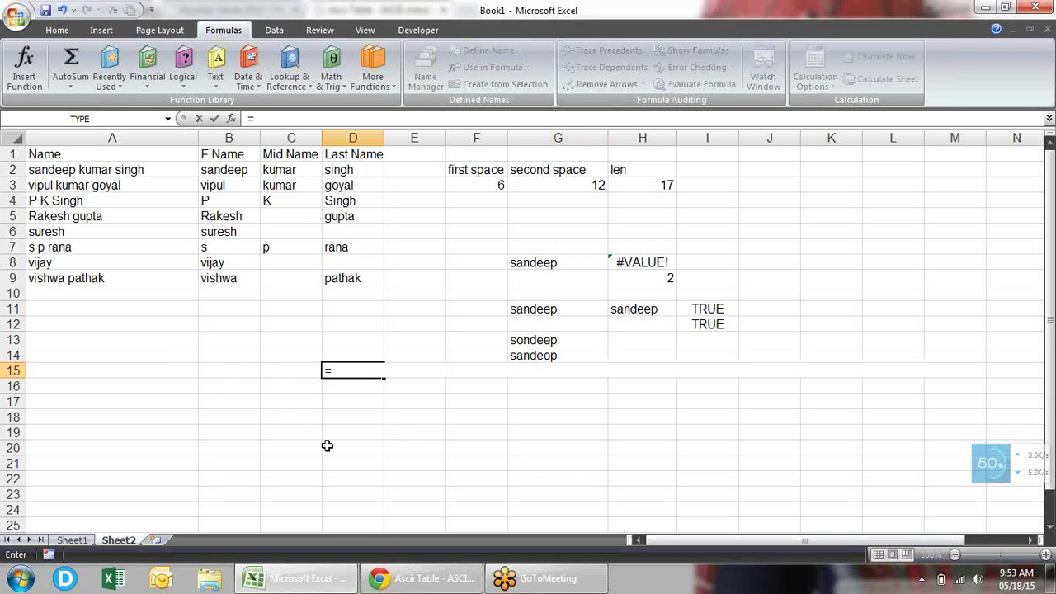
text(tex)
key(Tab)
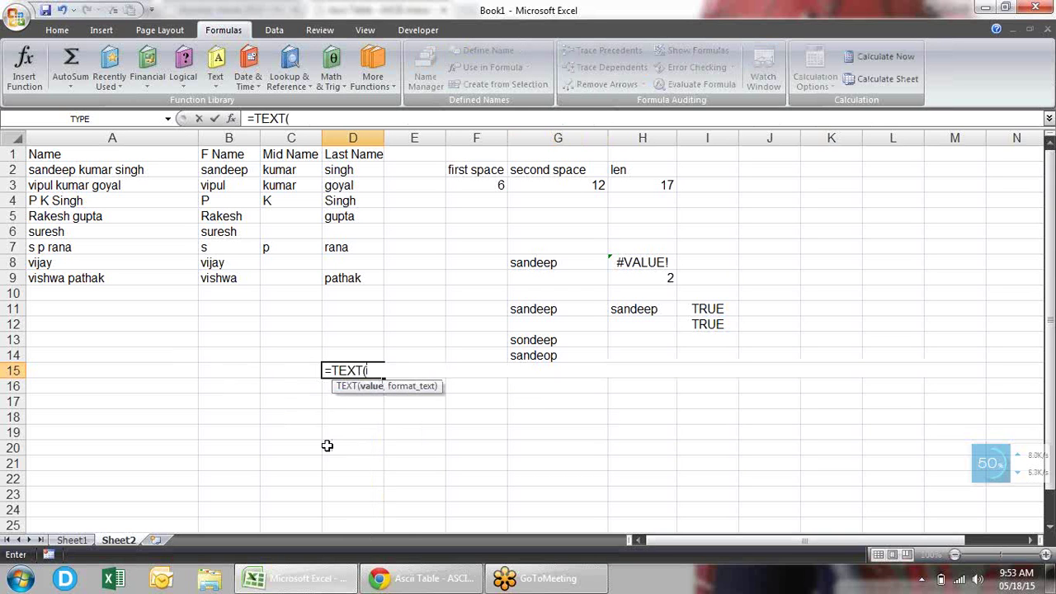
key(Escape)
key(ctrl+semicolon)
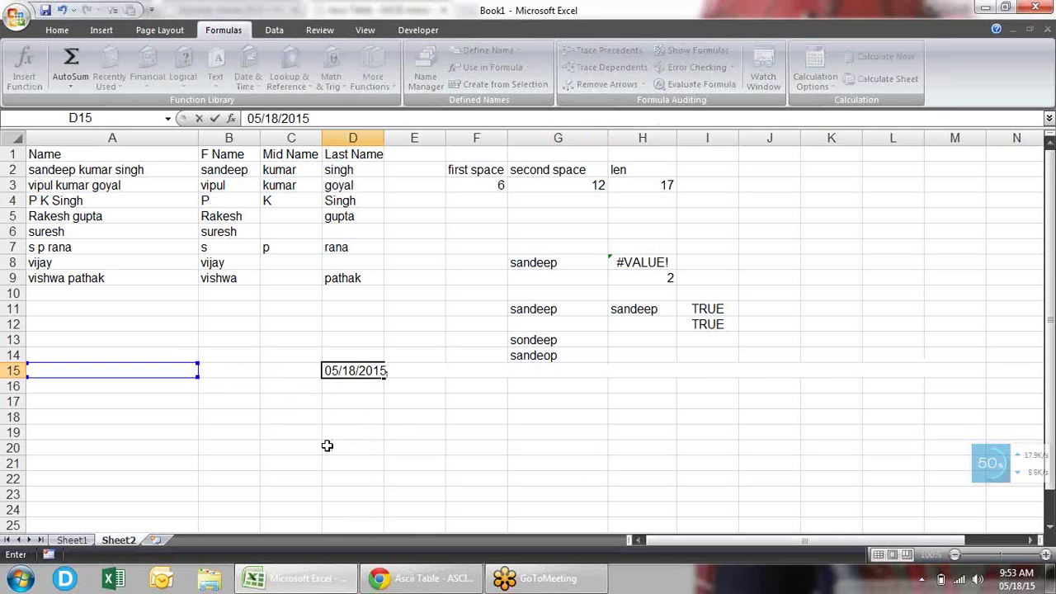
key(Escape)
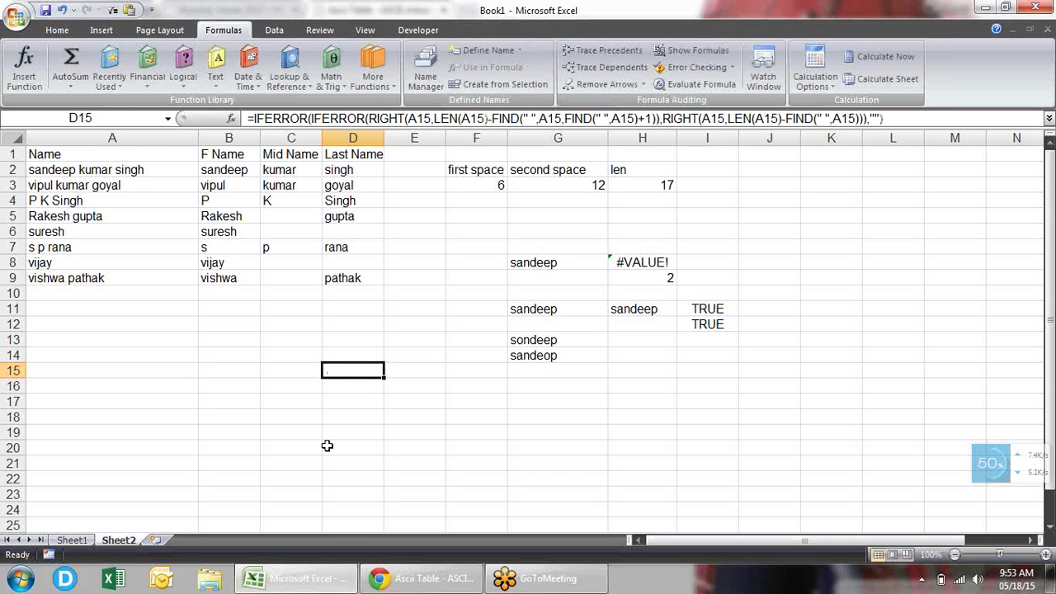
Step: Insert today's date, 05/18/15, into F17 with Ctrl+;
key(Right)
key(Right)
key(Down)
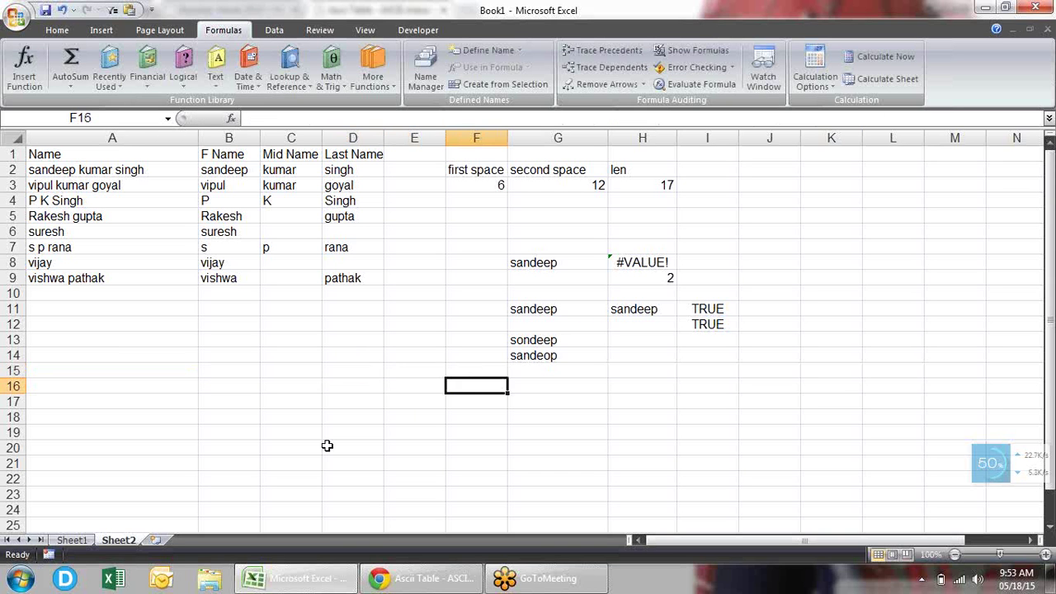
key(Down)
key(ctrl+semicolon)
key(Return)
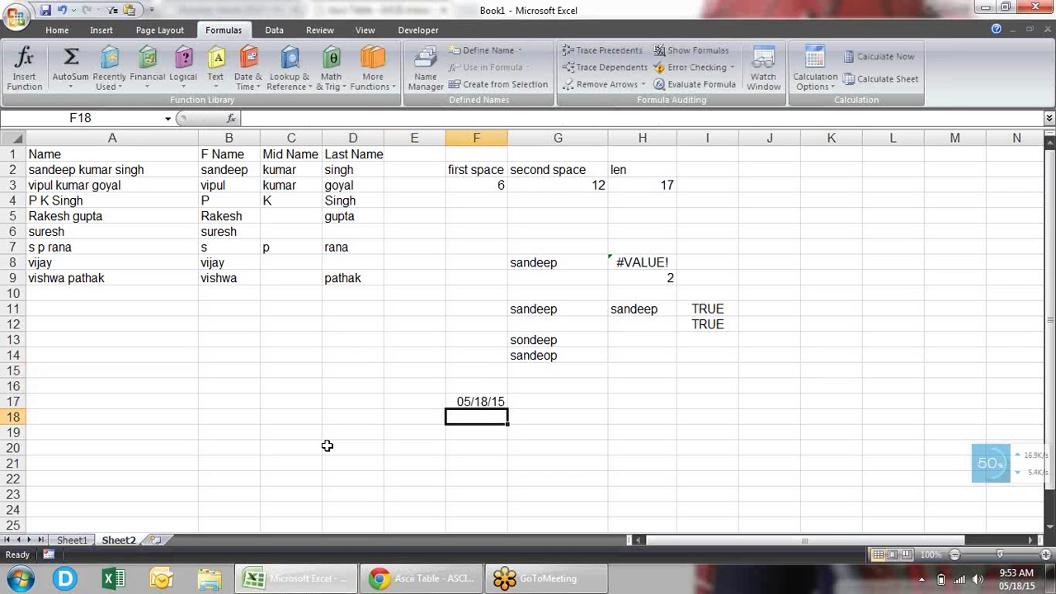
key(Up)
key(Right)
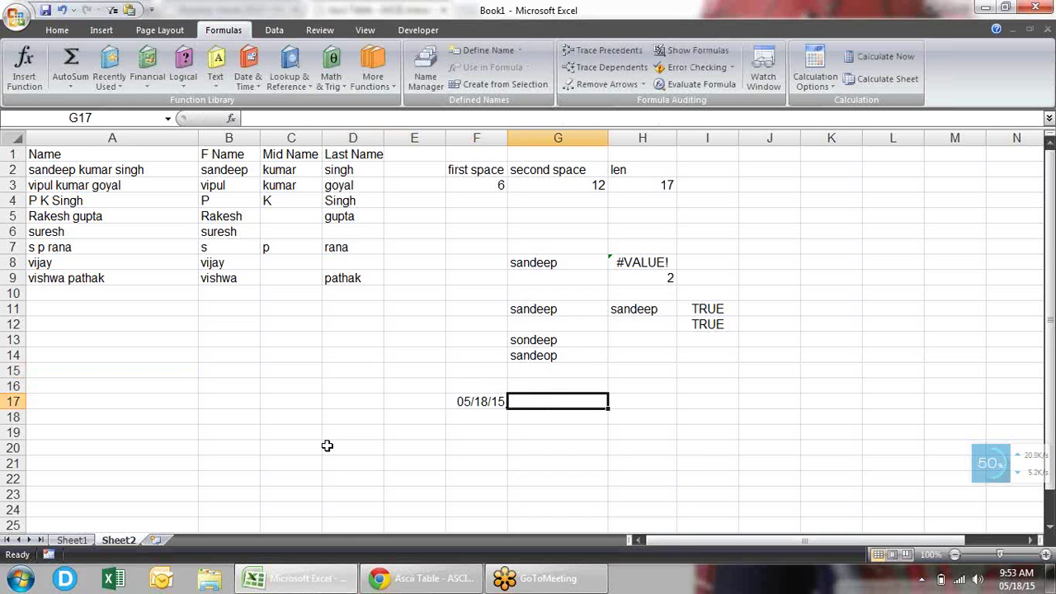
Step: Enter =TEXT(F17,"dd-mm-yy") in G17 to show the date as day-month-year text
text(=te)
key(Tab)
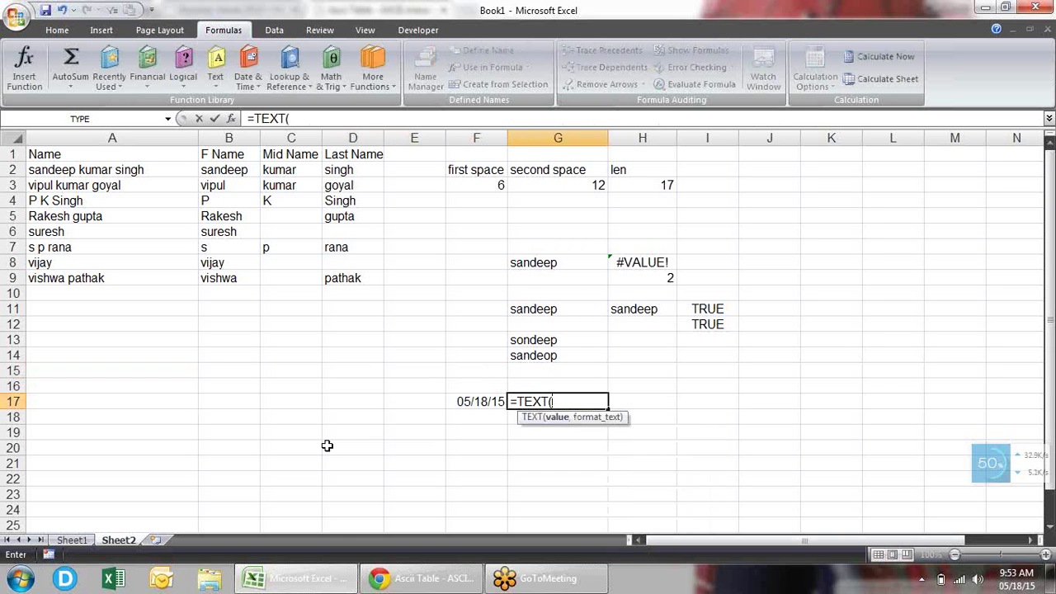
key(Left)
text(,)
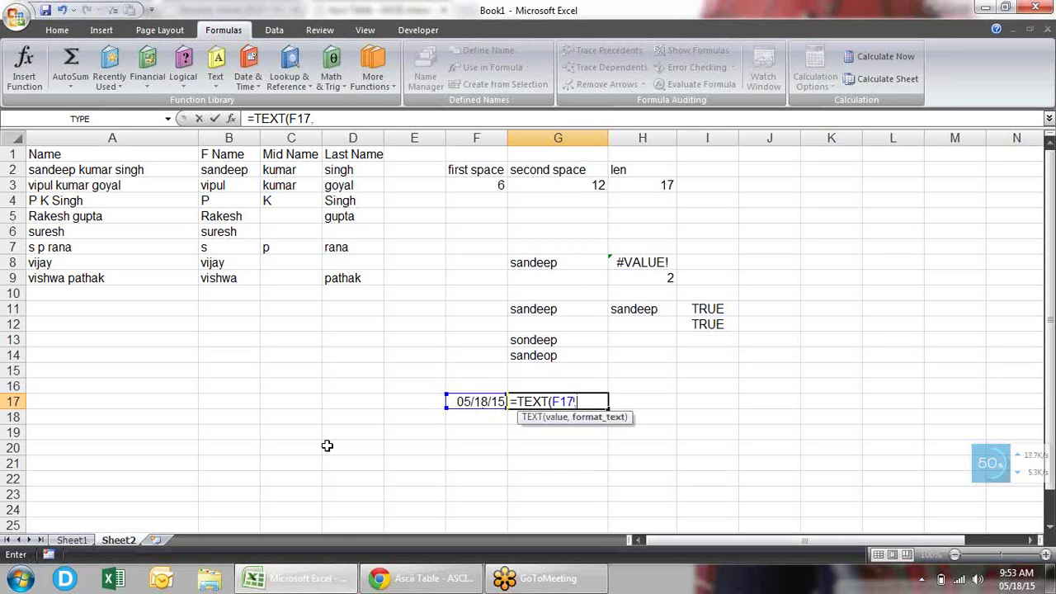
text(")
text(M)
text(m)
key(BackSpace)
key(BackSpace)
text(d)
text(d-)
text(mm-)
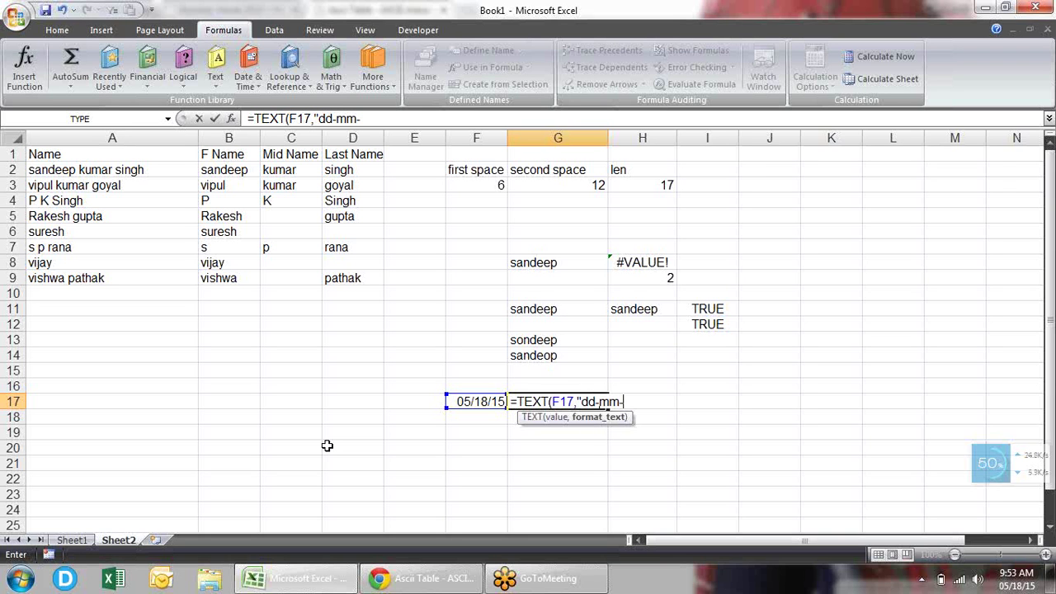
text(yy)
text(")
text())
key(Return)
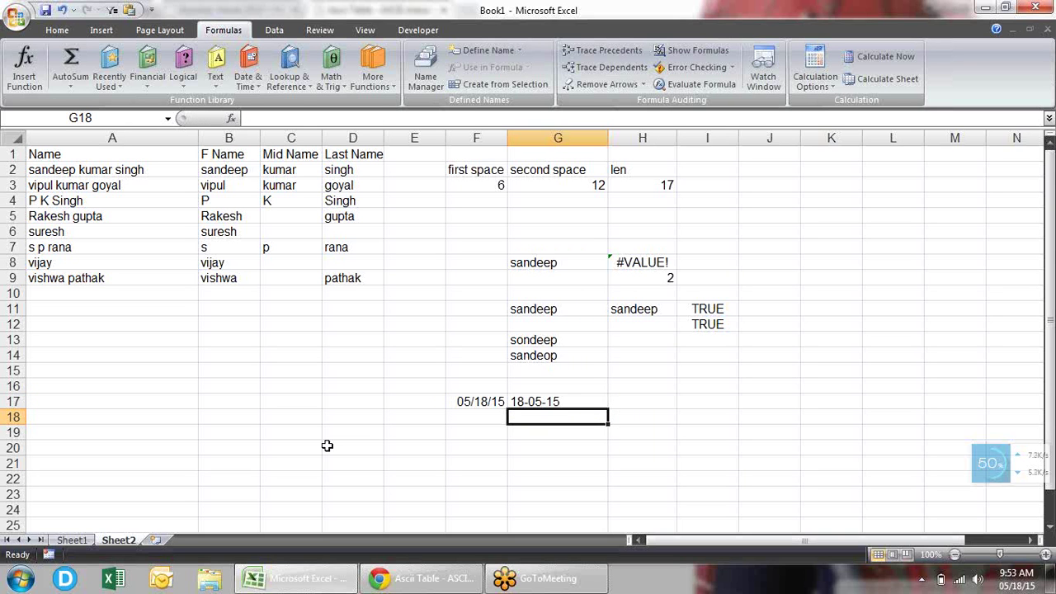
Step: Change the G17 format code to "dd-mmm-yy" so it shows 18-May-15
key(Up)
key(F2)
key(Left)
key(Left)
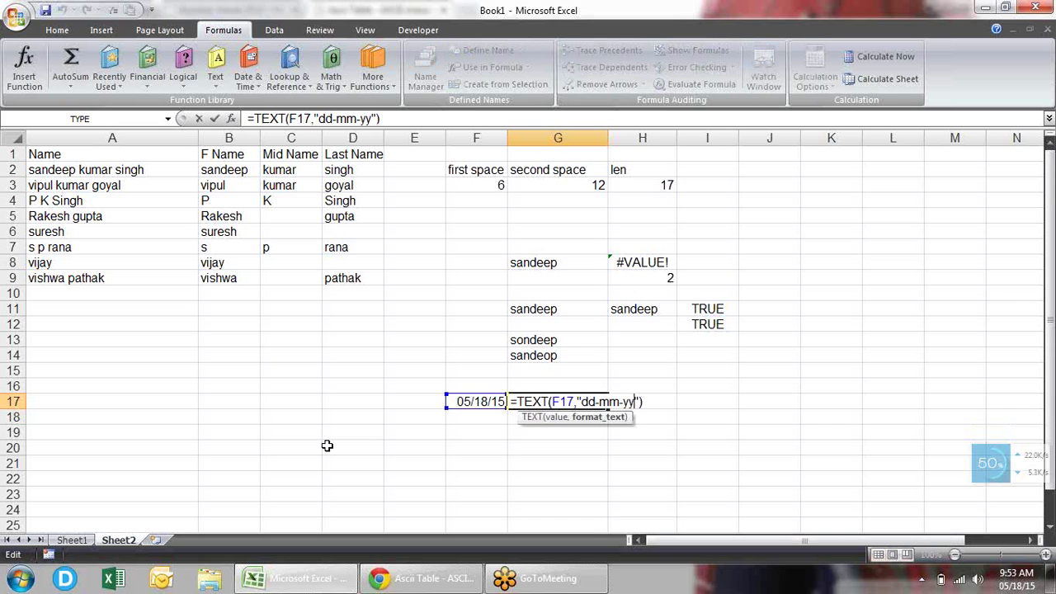
key(Left)
text(m)
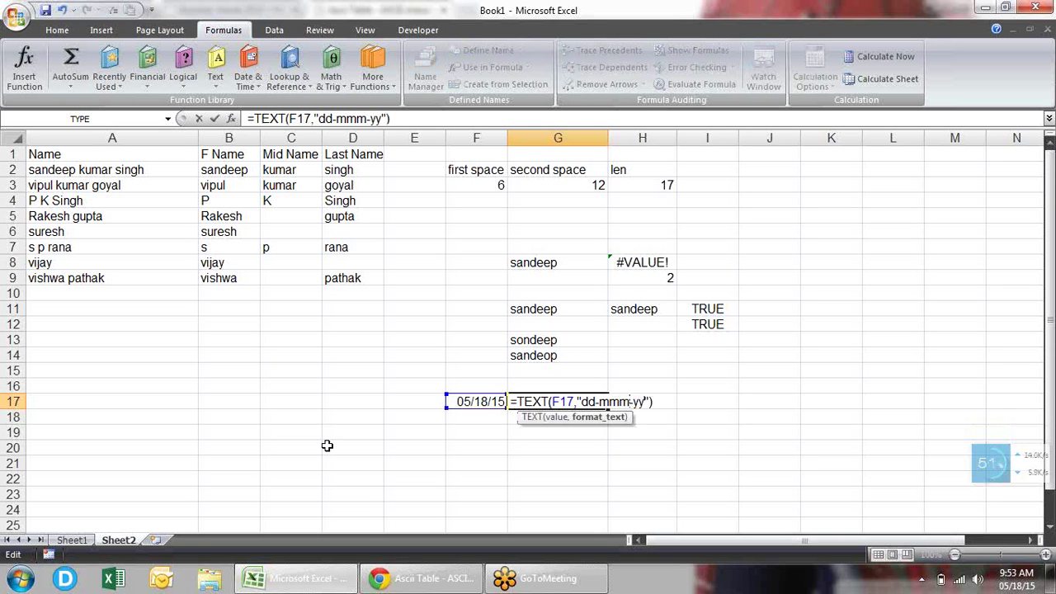
key(Return)
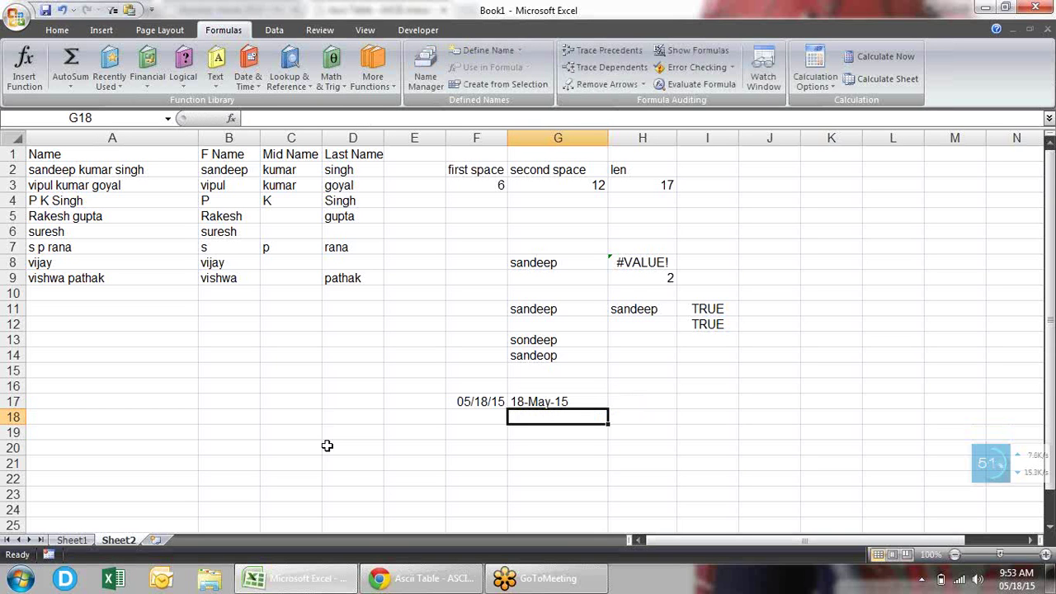
Step: Reopen the G17 formula to inspect its format string, leaving it unchanged
click(327, 445)
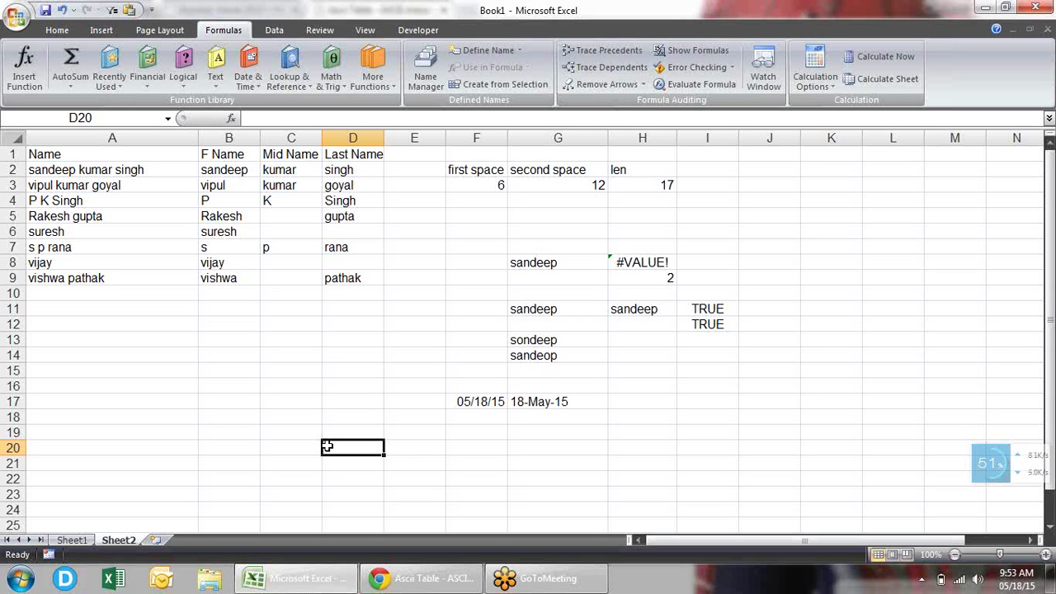
key(Right)
key(Right)
key(Right)
key(Up)
key(Up)
key(Up)
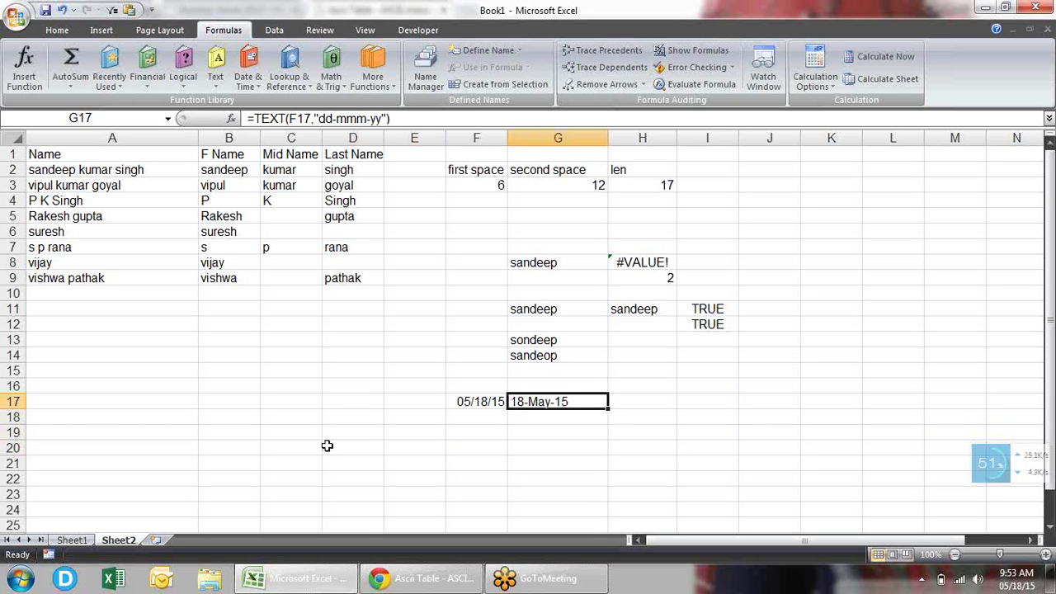
key(F2)
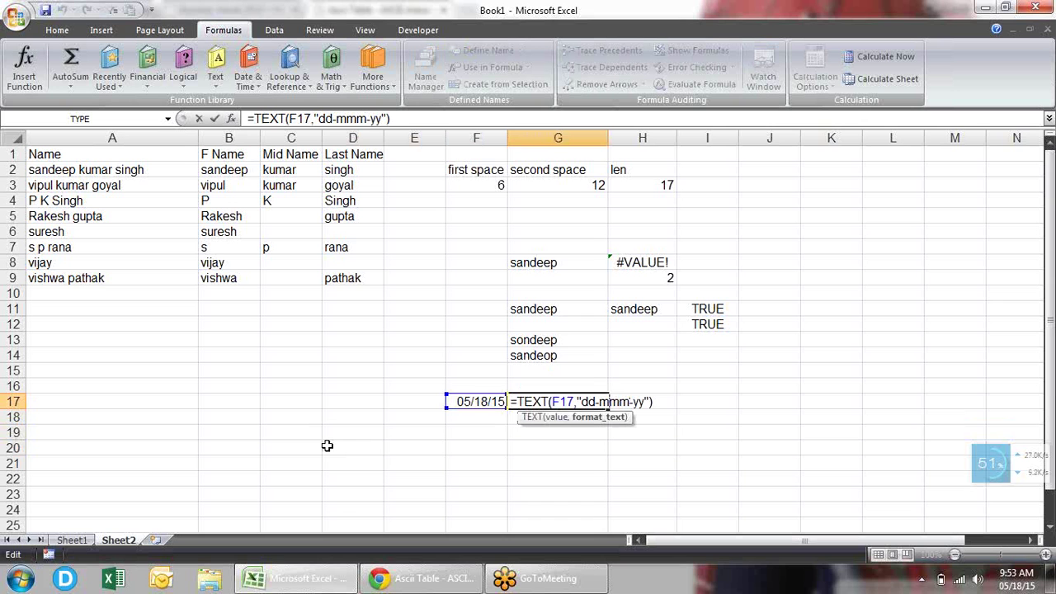
key(Left)
key(Left)
key(Left)
key(shift+Right)
key(shift+Right)
key(shift+Right)
key(shift+Right)
key(shift+Right)
key(shift+Right)
key(shift+Right)
key(shift+Right)
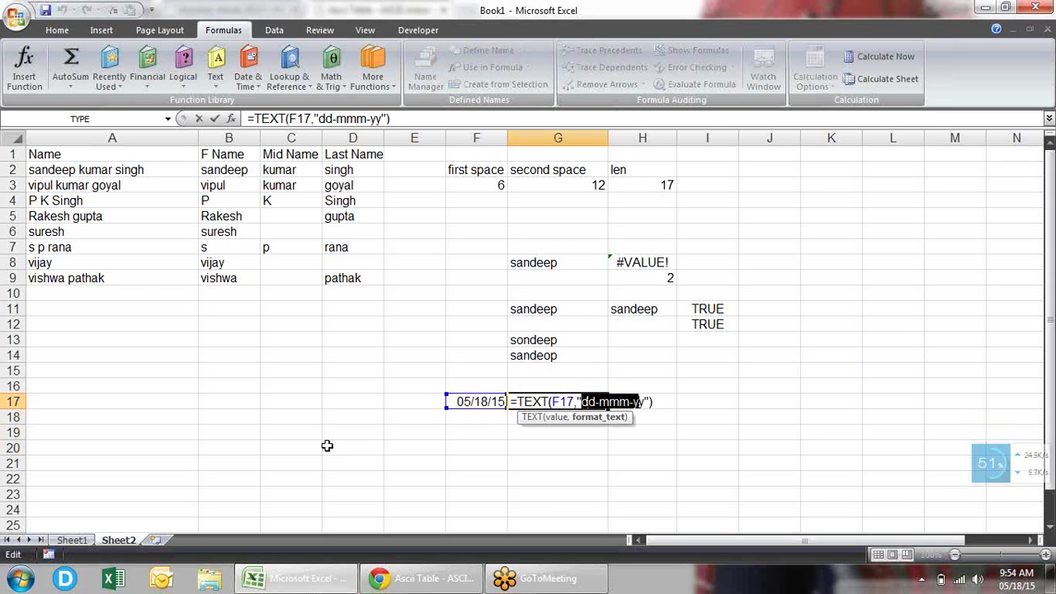
key(Escape)
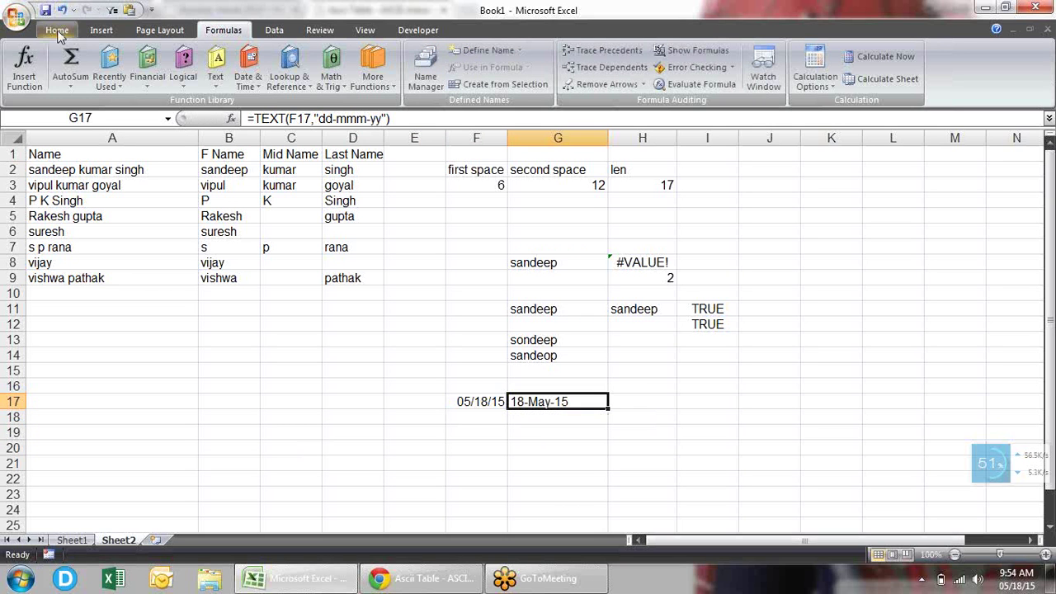
click(56, 30)
click(567, 100)
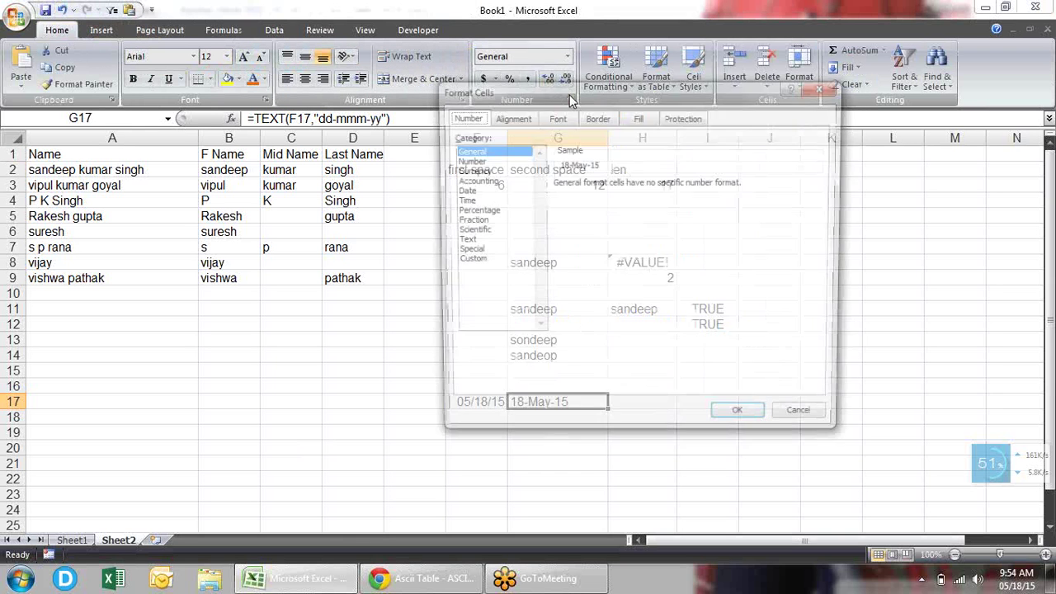
click(480, 250)
click(487, 260)
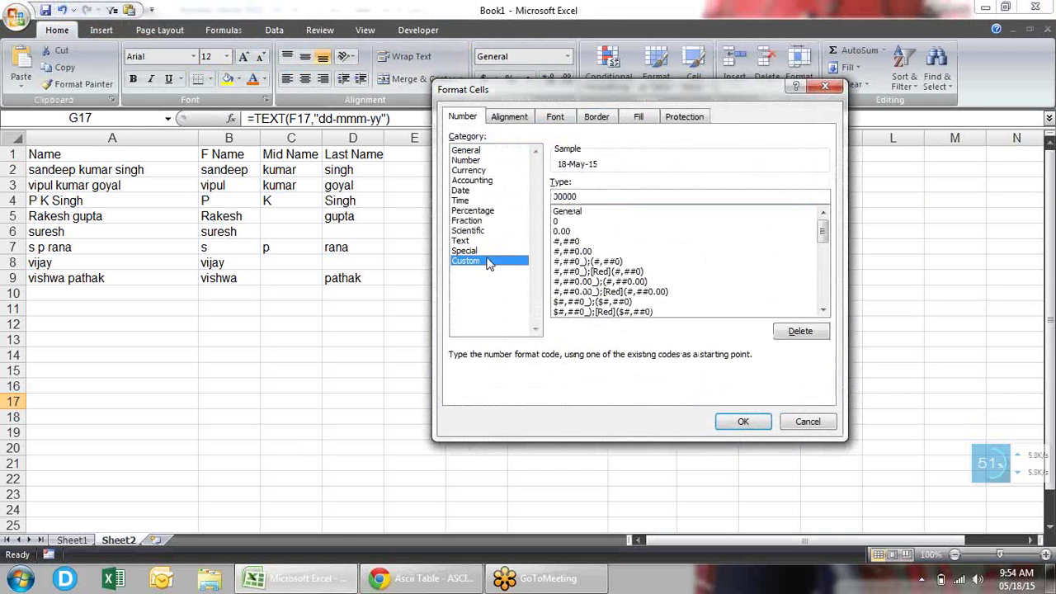
click(822, 86)
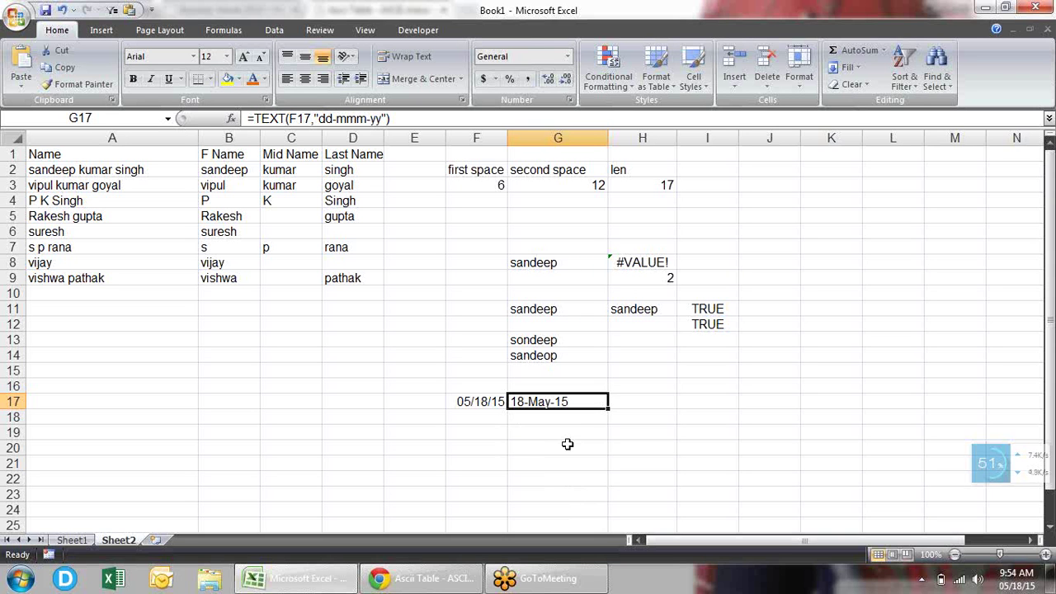
Step: Change G17 to =TEXT(F17,"mmmm") so it shows the full month name May
key(F2)
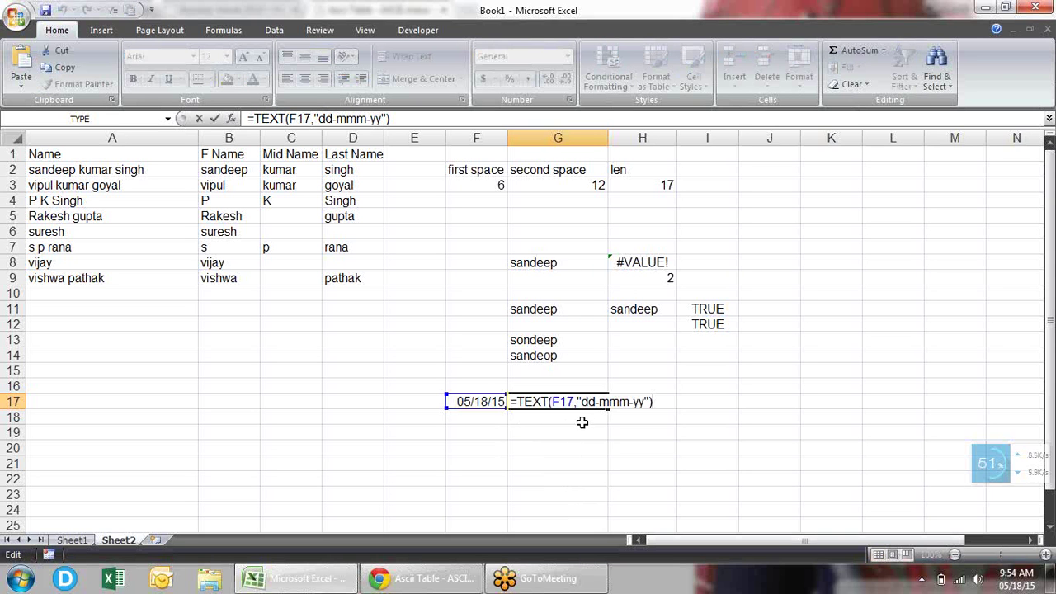
click(598, 402)
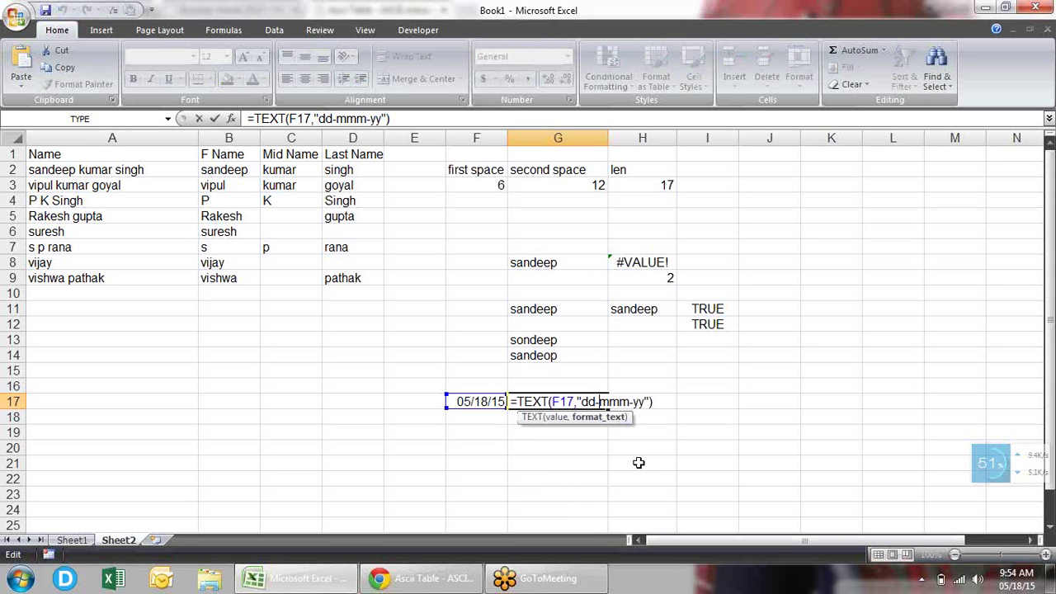
key(BackSpace)
key(BackSpace)
key(BackSpace)
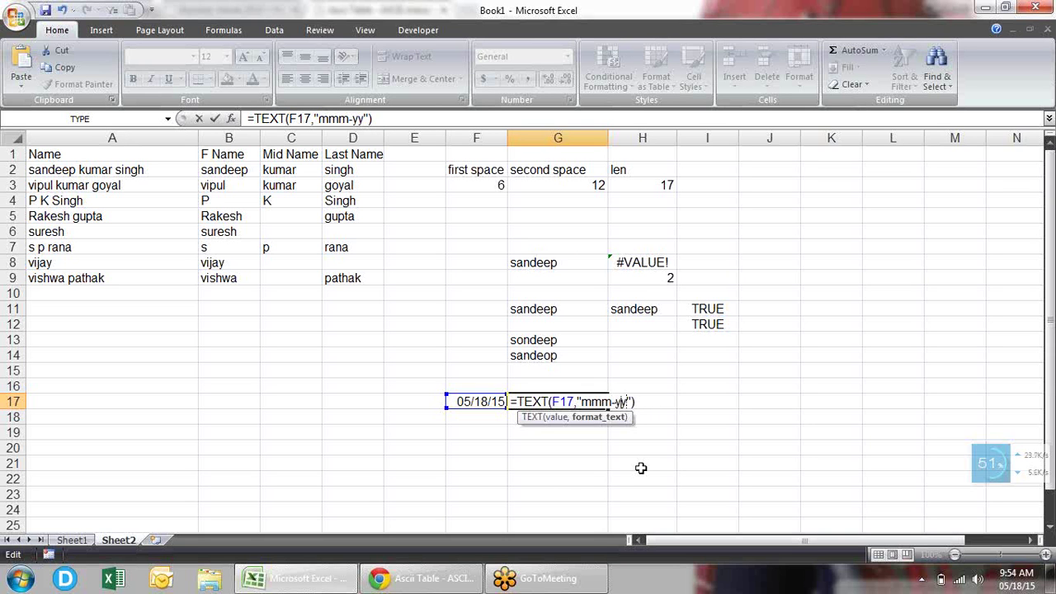
key(BackSpace)
key(BackSpace)
key(BackSpace)
text(m)
key(Return)
Step: Copy G17 and paste it into H17 as values only, showing May
key(Up)
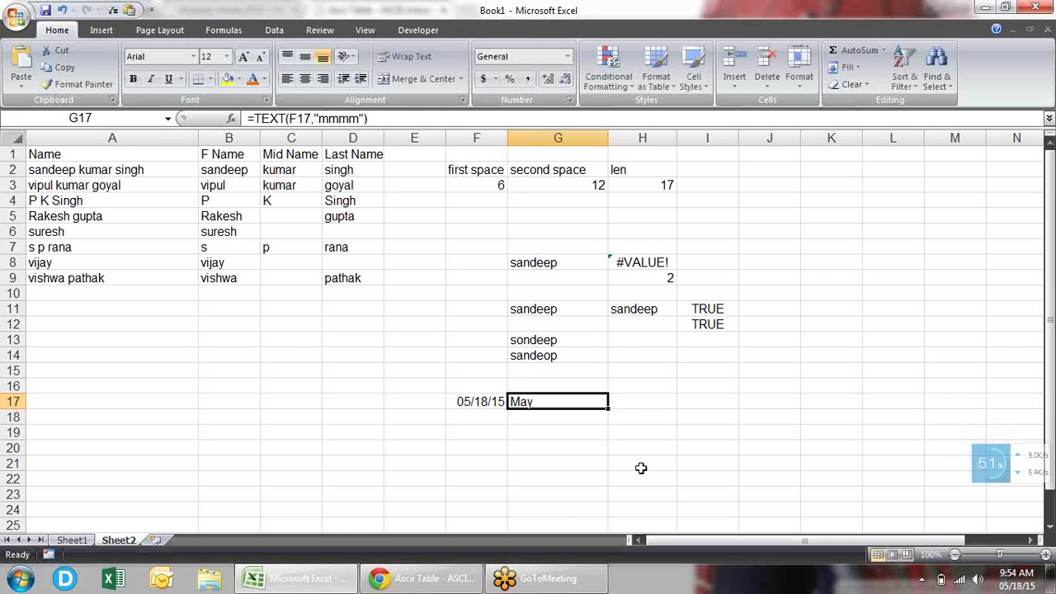
key(ctrl+c)
key(ctrl+Right)
key(ctrl+Left)
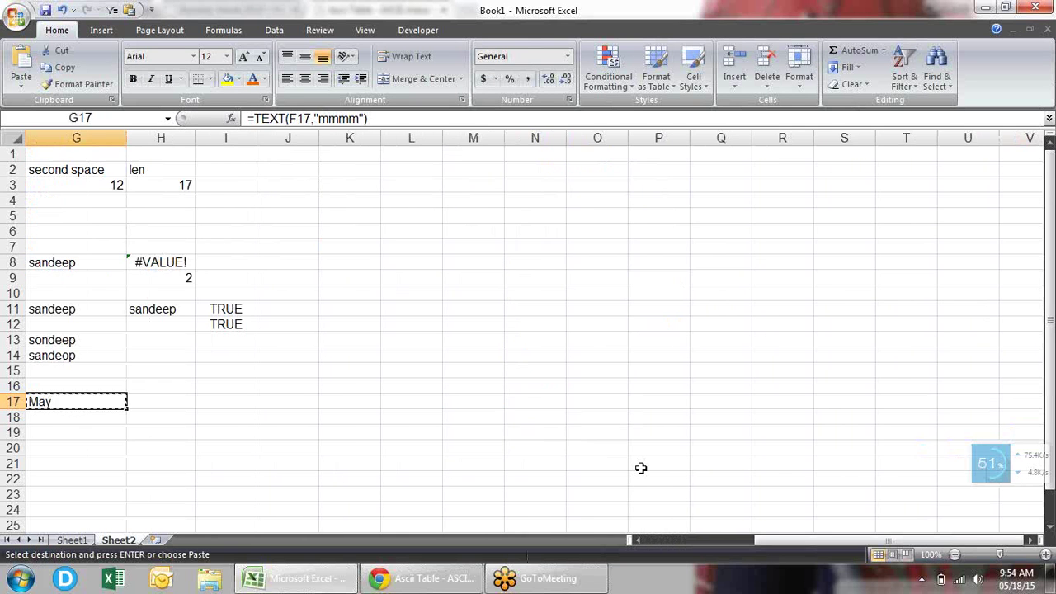
key(ctrl+Left)
key(ctrl+Left)
key(Right)
key(Right)
key(Right)
key(Right)
key(Right)
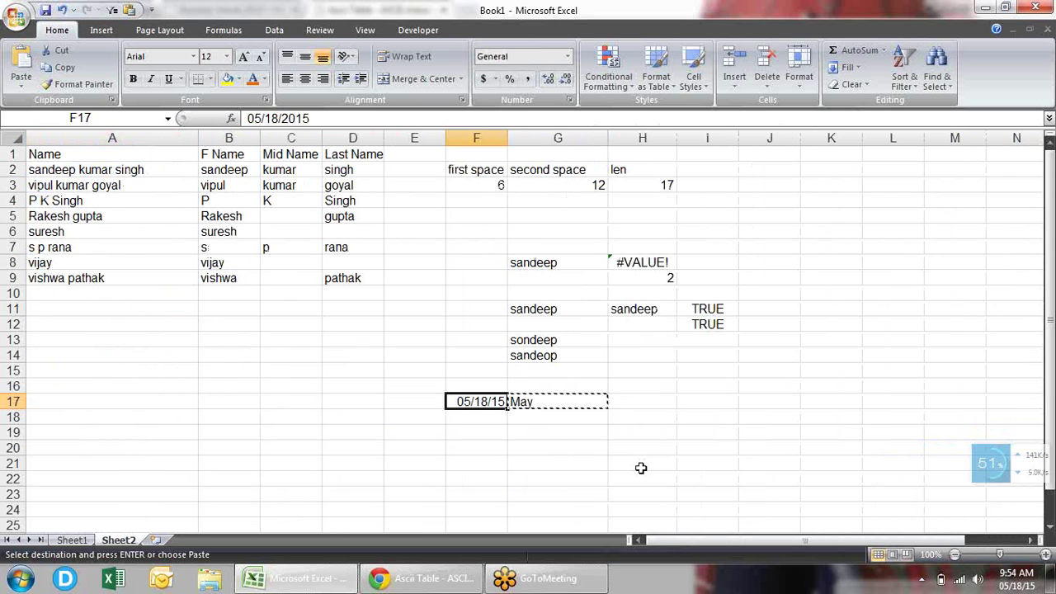
key(Right)
key(Right)
key(Right)
key(Left)
key(alt)
key(e)
key(s)
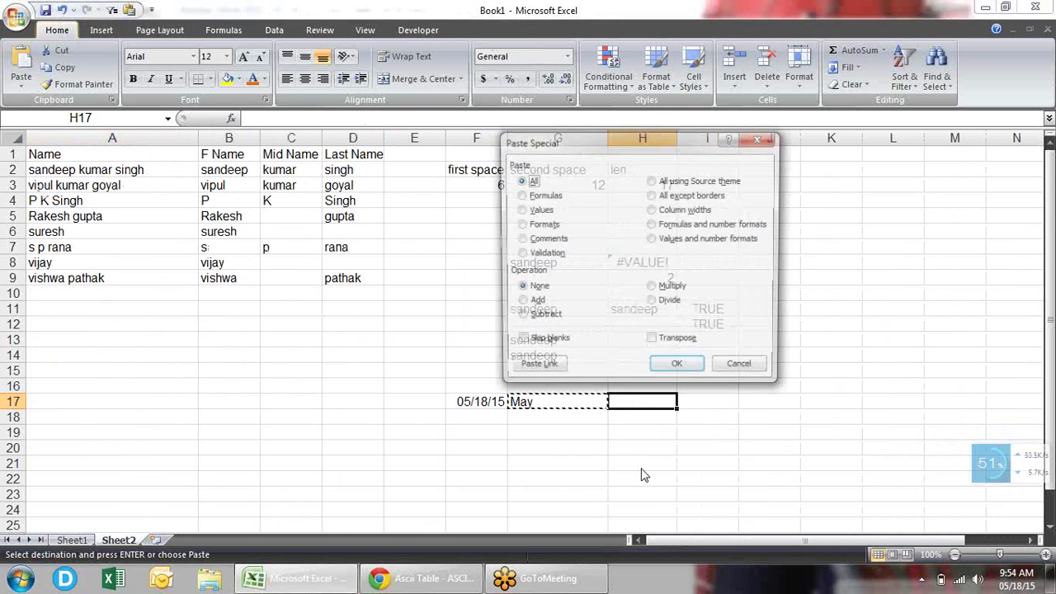
key(v)
key(Return)
key(Escape)
Step: Test =H17+1 in I17, which returns #VALUE!, then delete it
key(Right)
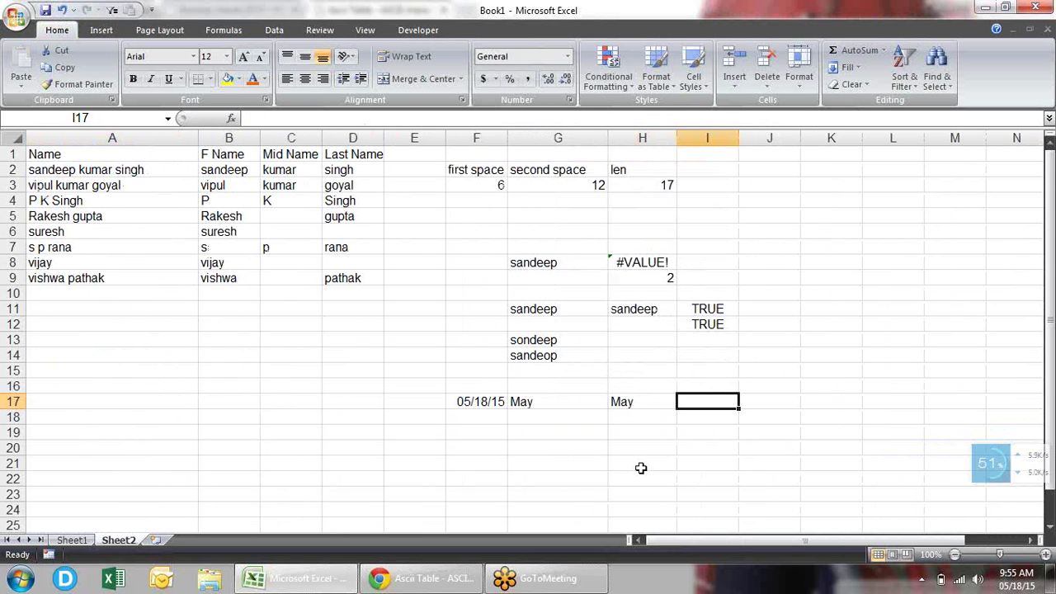
text(=)
key(Left)
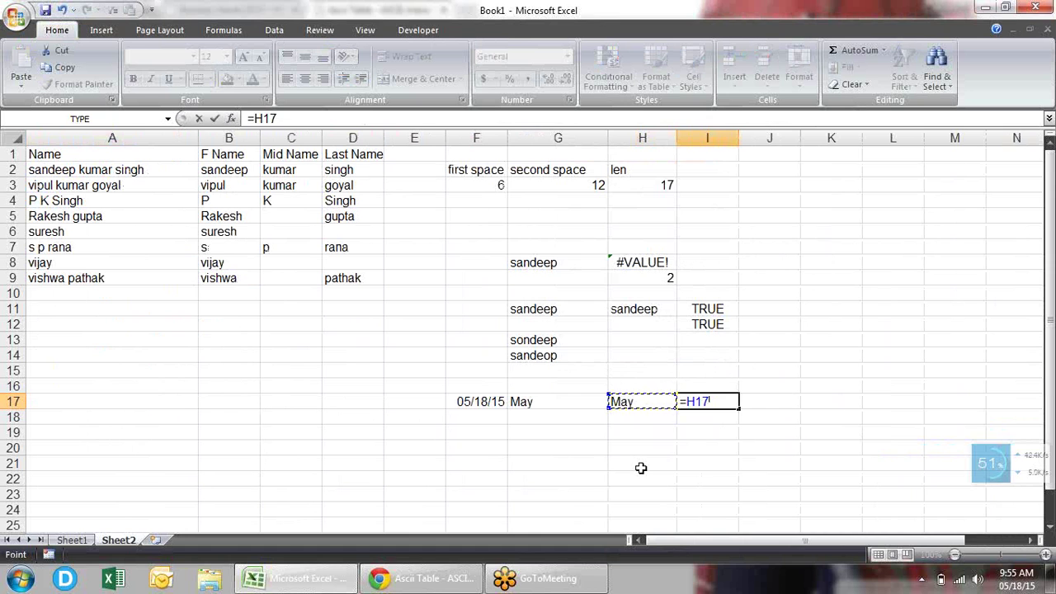
text(+1)
key(Return)
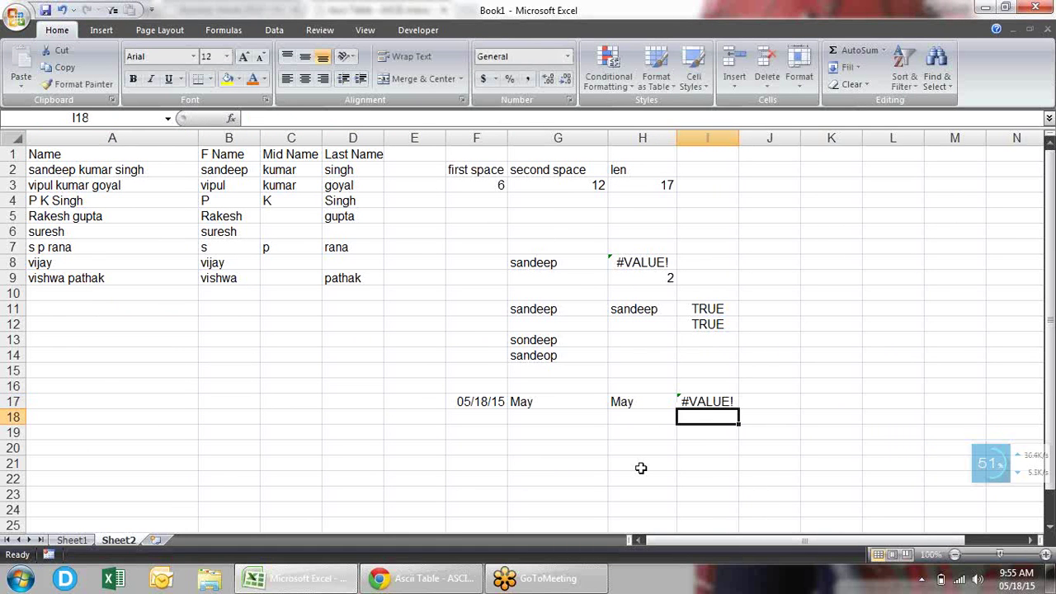
key(Up)
key(Delete)
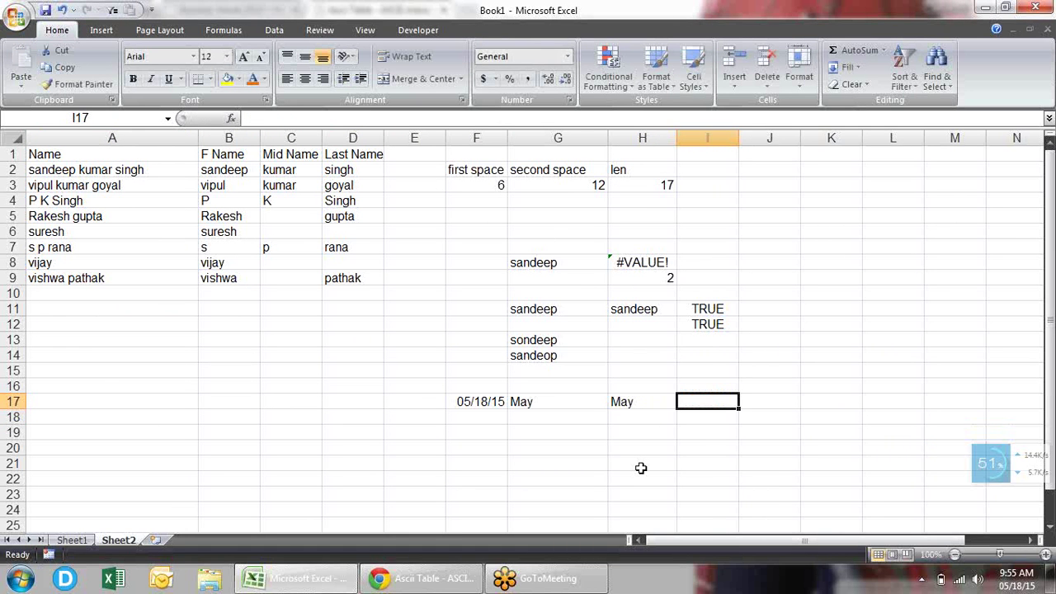
key(Left)
key(Left)
key(Left)
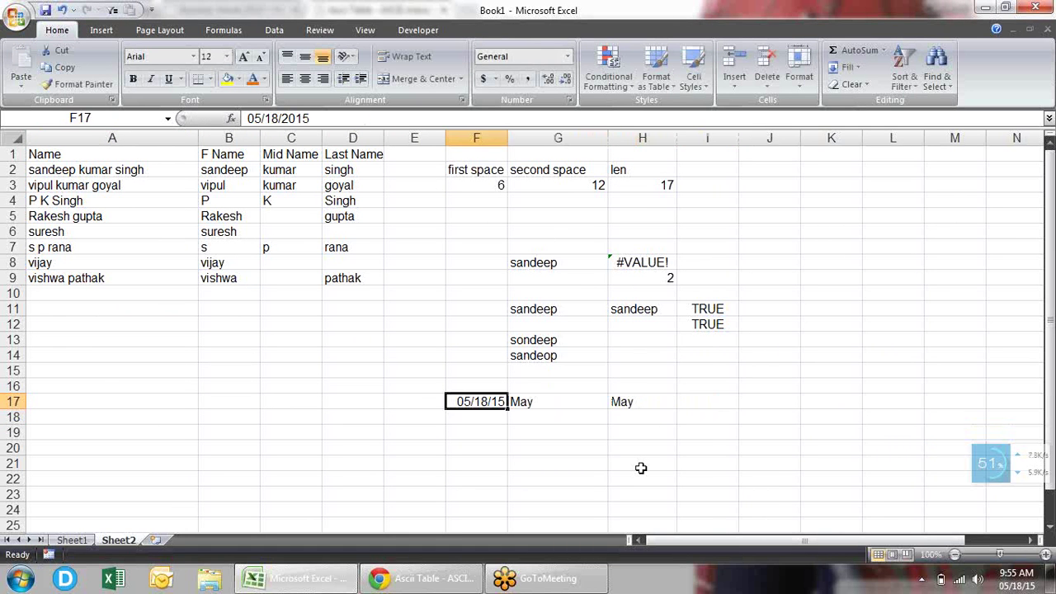
Step: Give F17 the custom number format mmmm so its date shows as May
key(super)
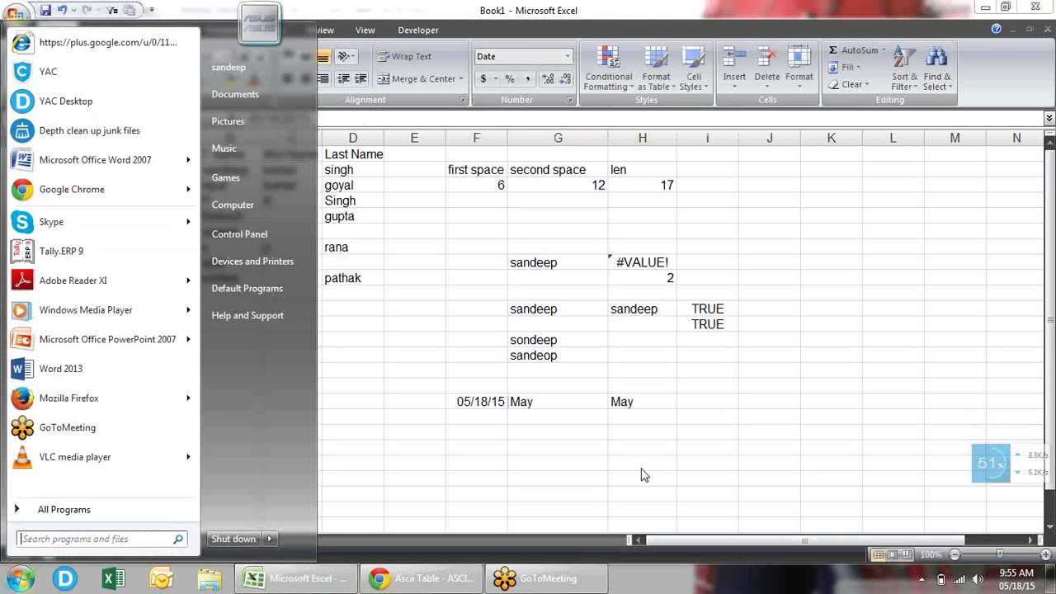
click(466, 396)
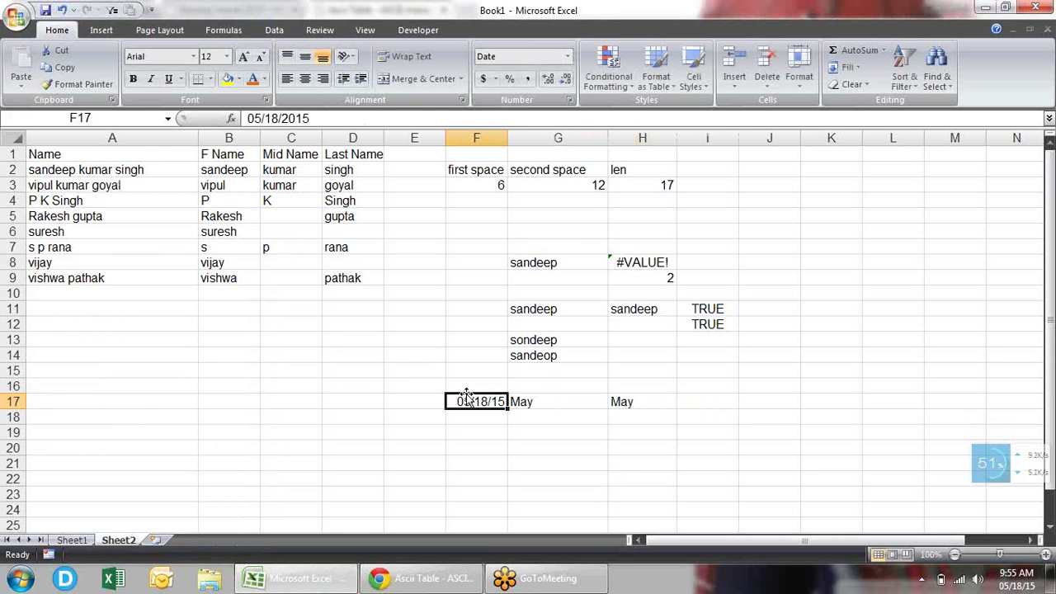
key(ctrl+1)
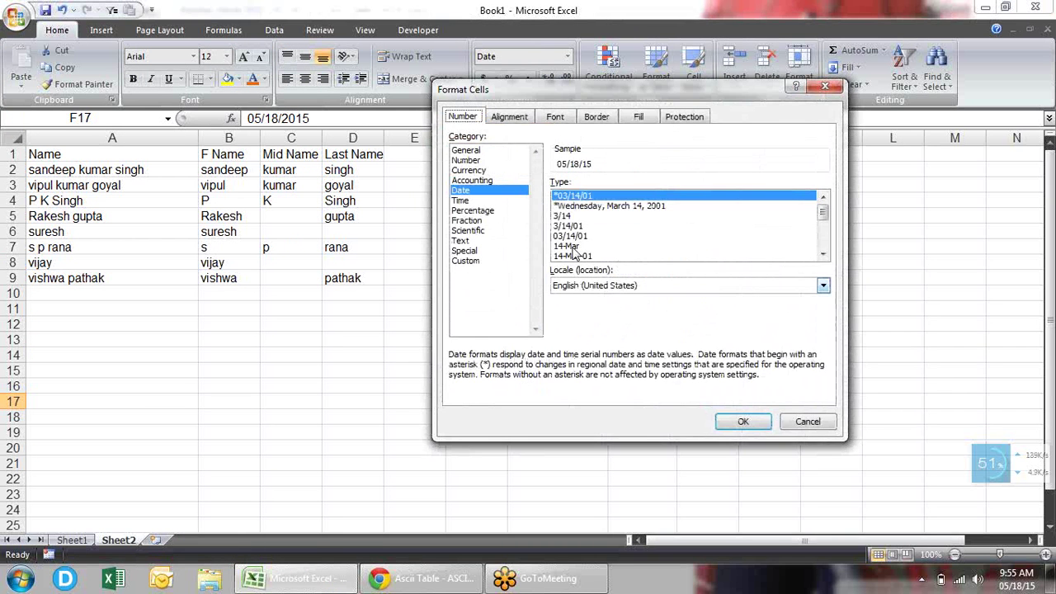
click(464, 261)
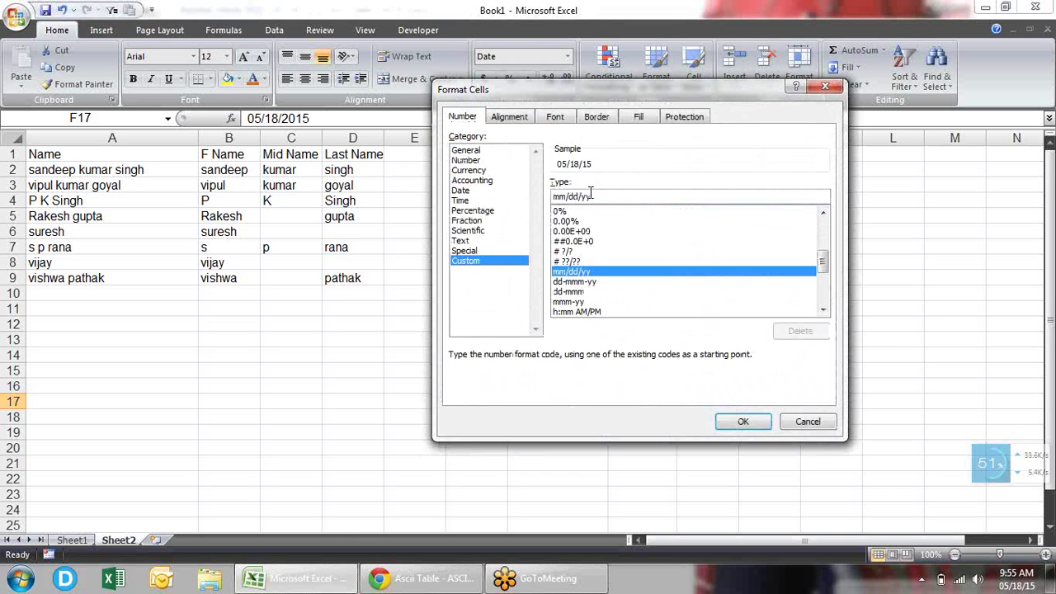
drag(599, 195, 378, 186)
text(mmm)
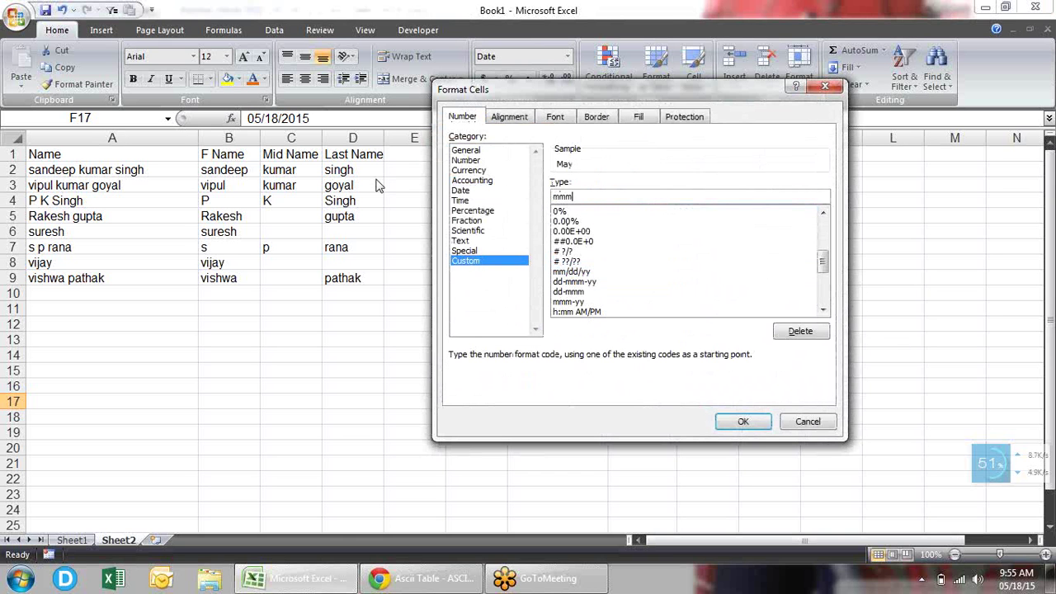
text(m)
key(Return)
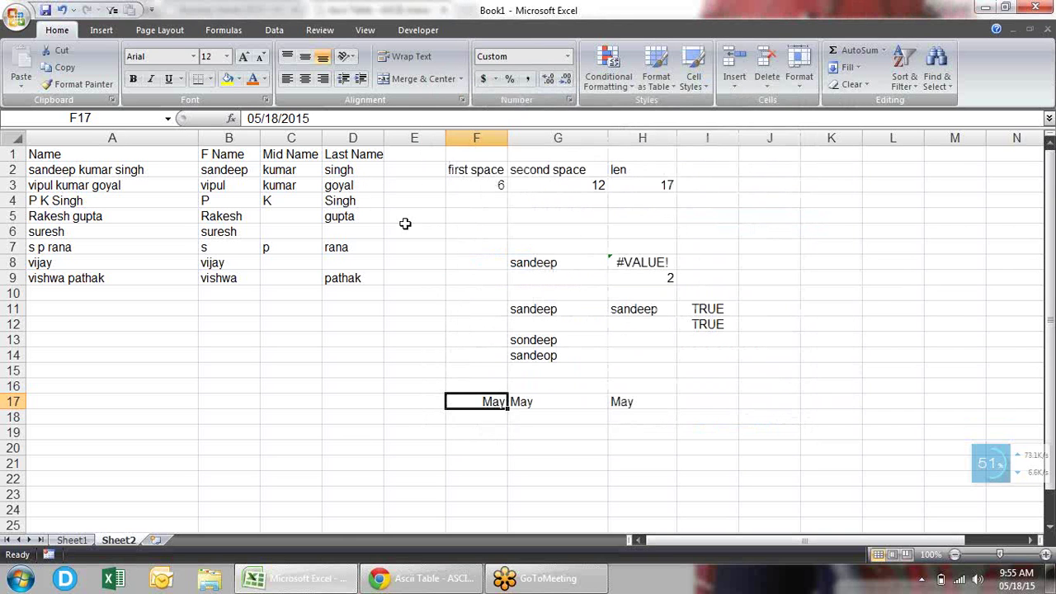
Step: Enter =F17+10 in F18 and apply a date format, showing 28-May-15
click(462, 415)
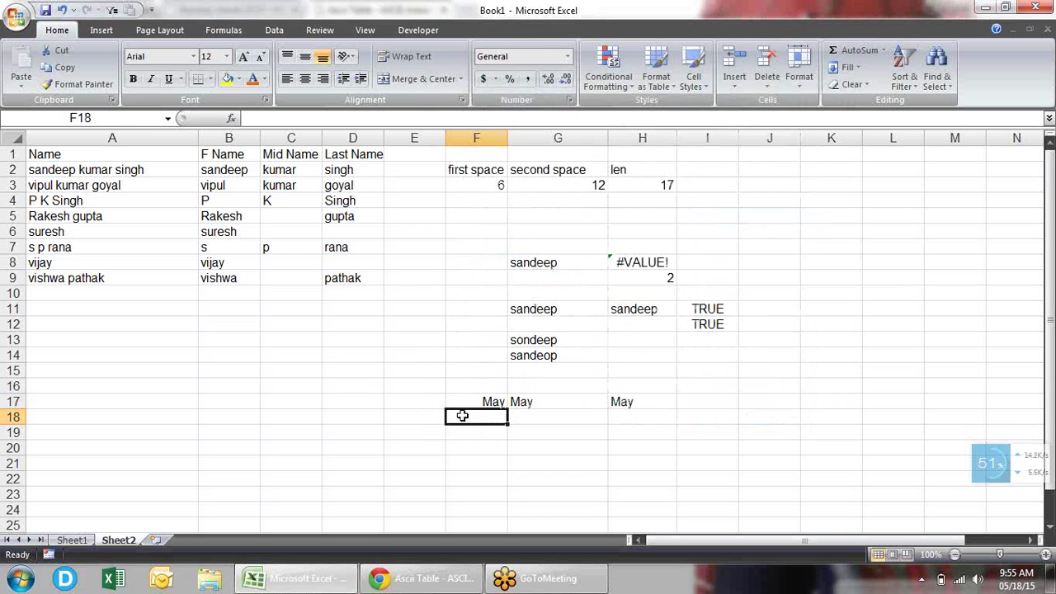
text(=F171)
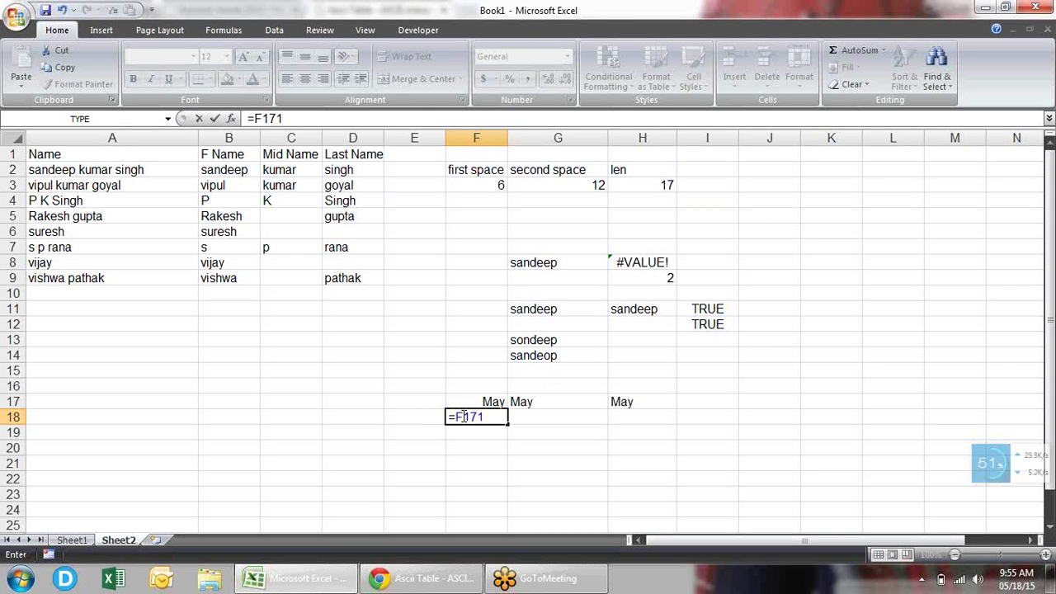
key(BackSpace)
text(+10)
key(Return)
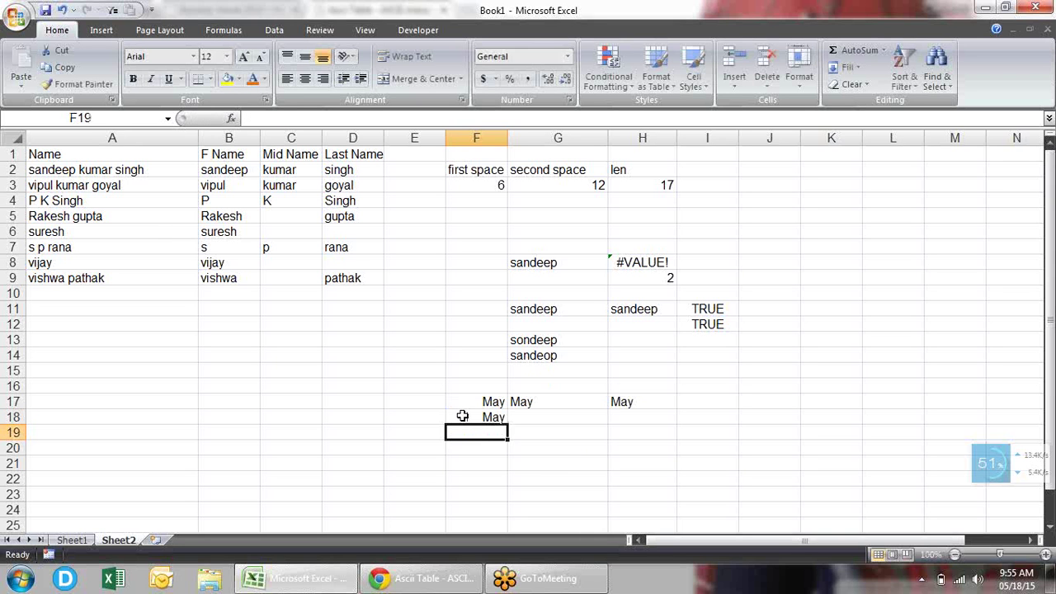
click(463, 416)
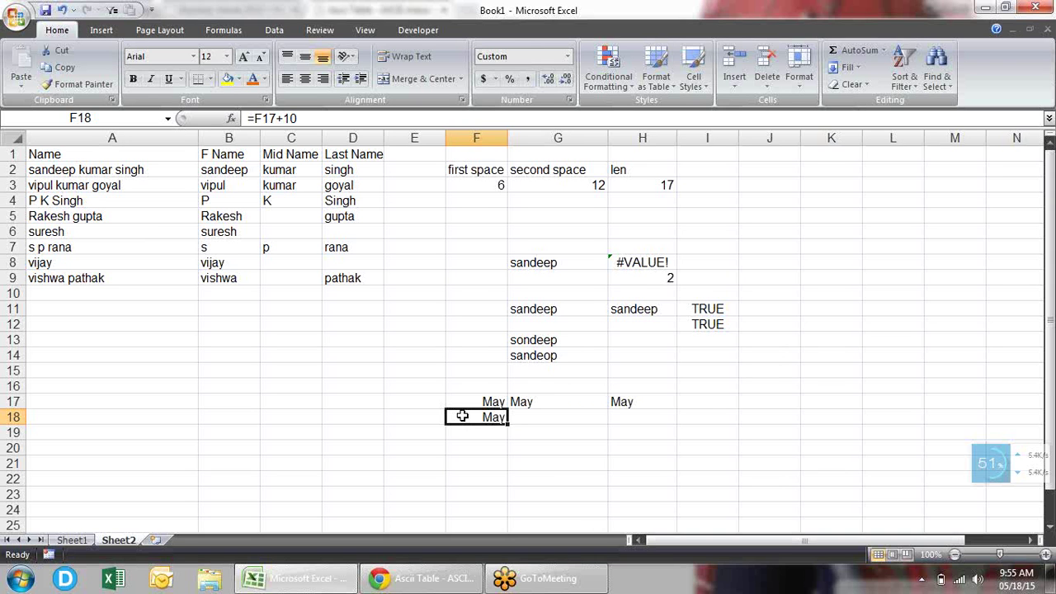
key(ctrl+shift+3)
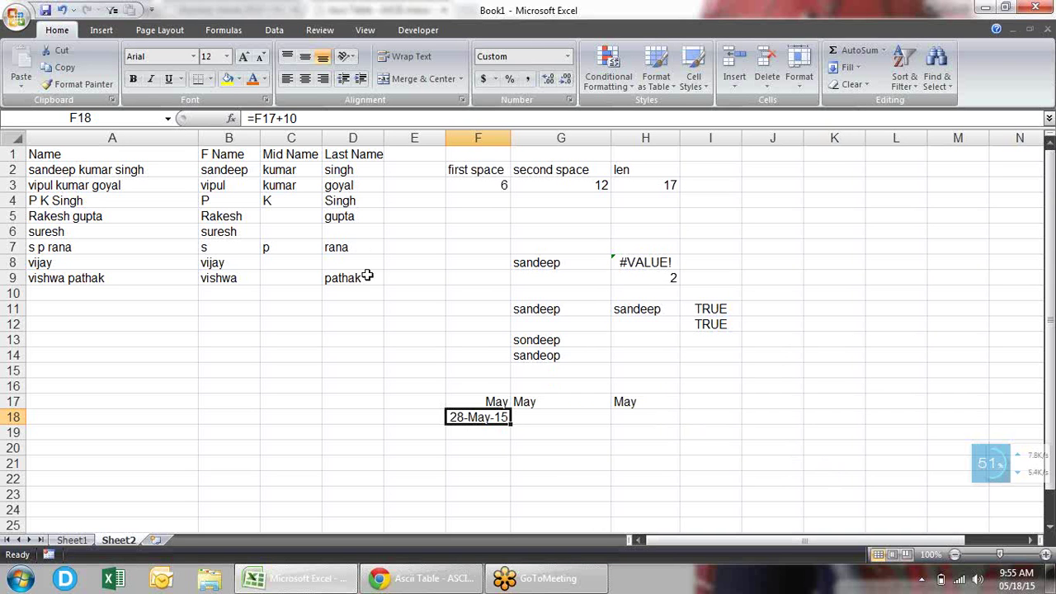
click(248, 324)
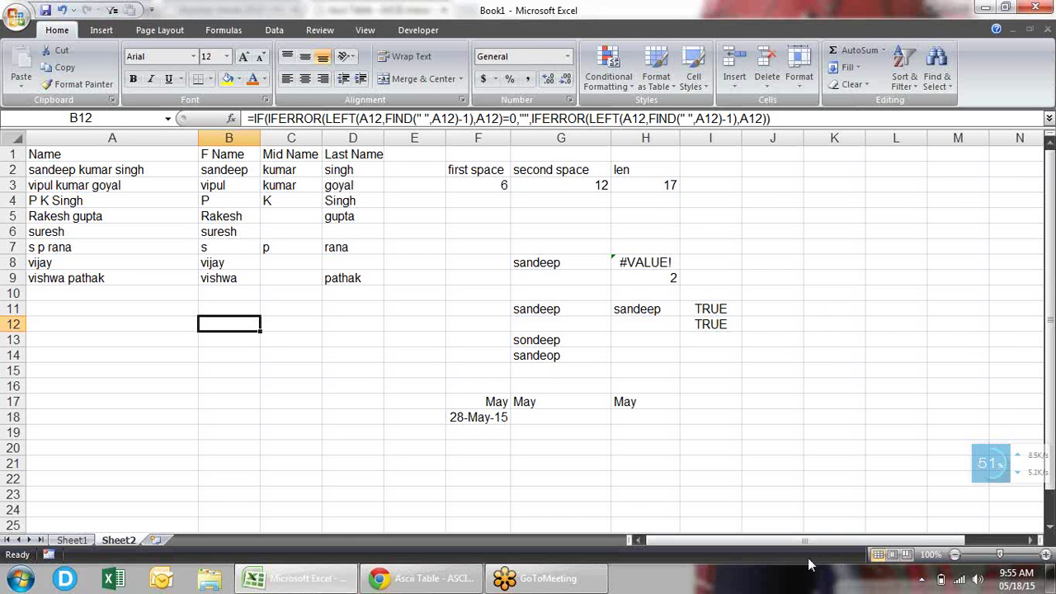
Step: Type 23, 23, df, df, 34, df and 5 down column K from K5 to K11
drag(829, 540, 854, 546)
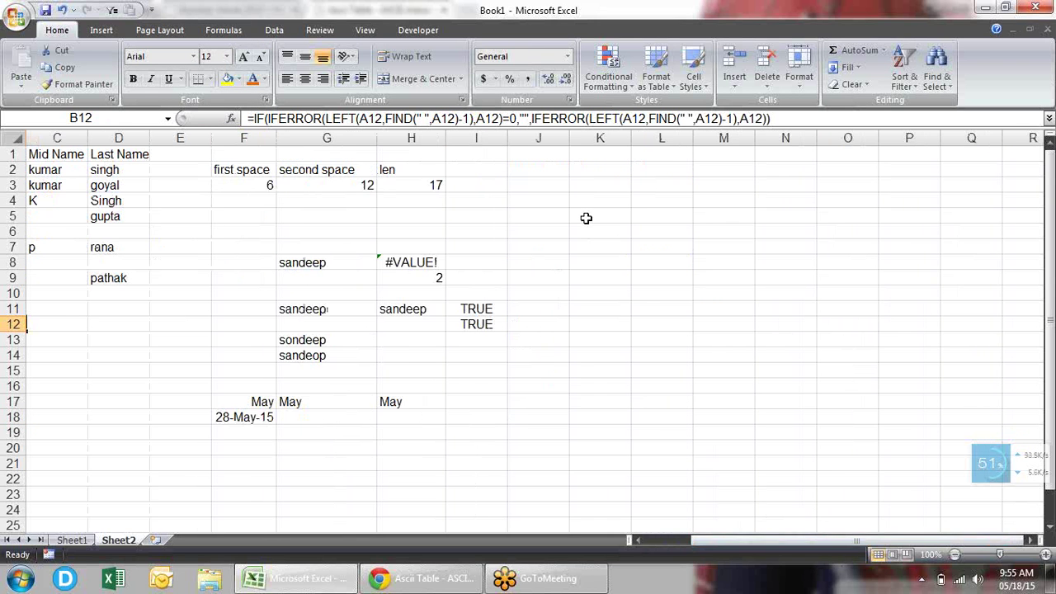
click(586, 219)
text(23)
key(Return)
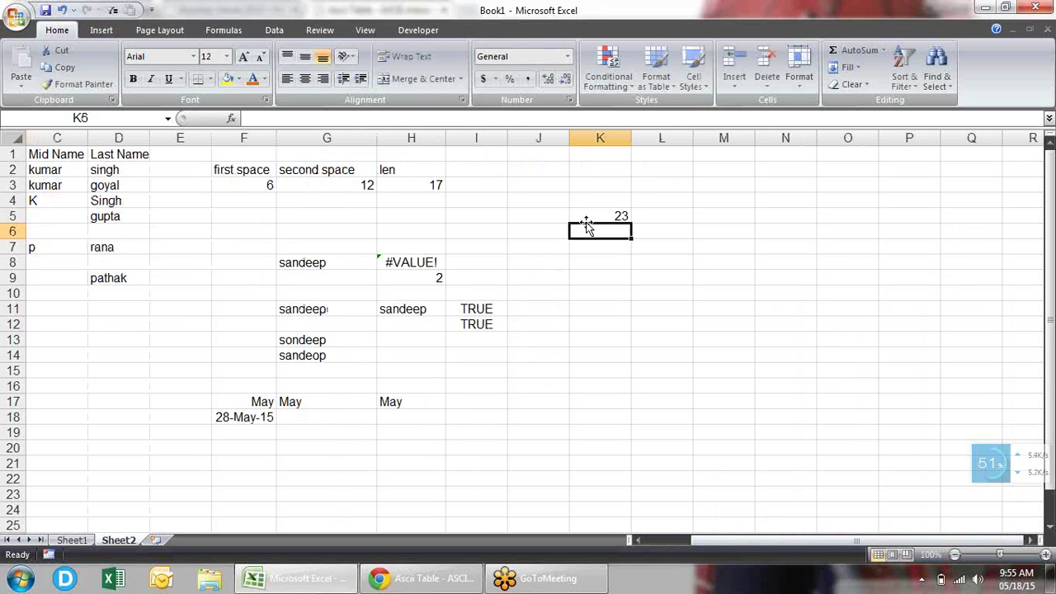
text(23)
key(Return)
text(df)
key(Return)
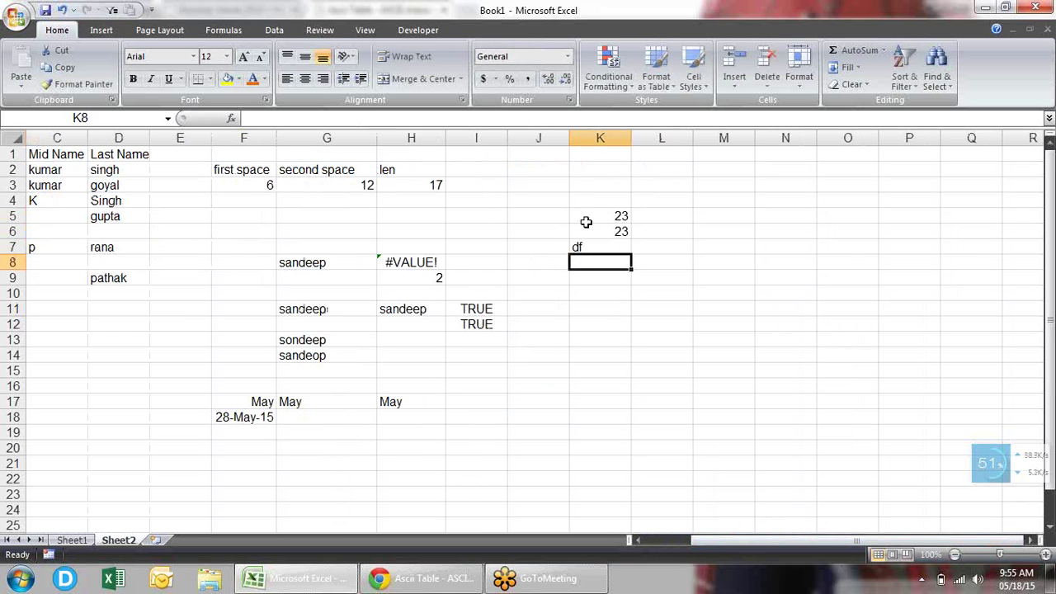
text(df)
key(Return)
text(34)
key(Return)
text(df)
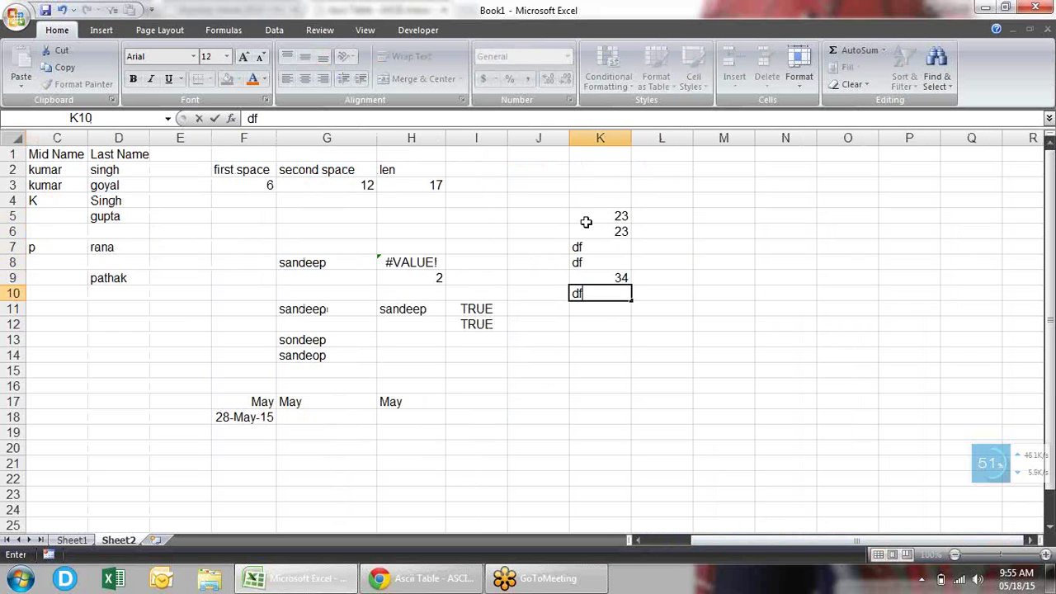
key(Return)
text(5)
key(Return)
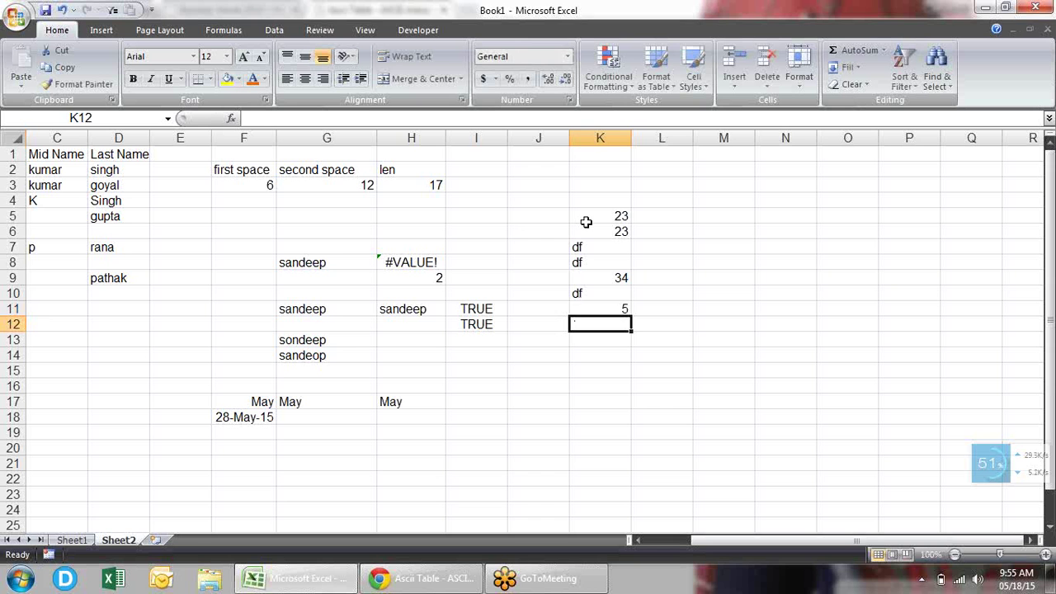
key(Up)
key(Up)
key(Up)
key(Up)
key(Up)
key(Up)
key(Up)
key(Right)
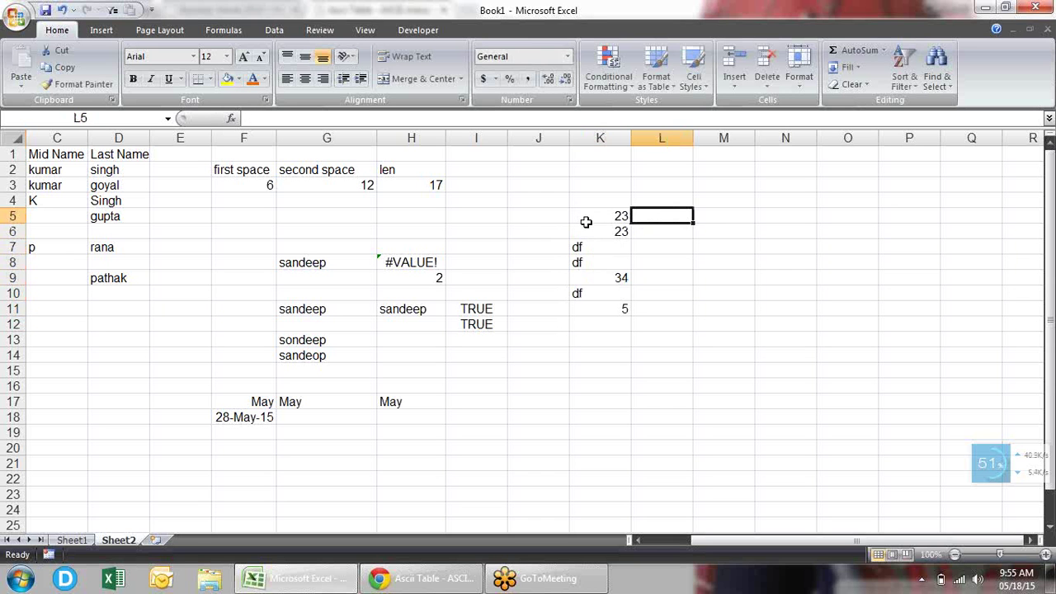
Step: Enter =T(K5) in L5 and fill it down to L11
text(=T()
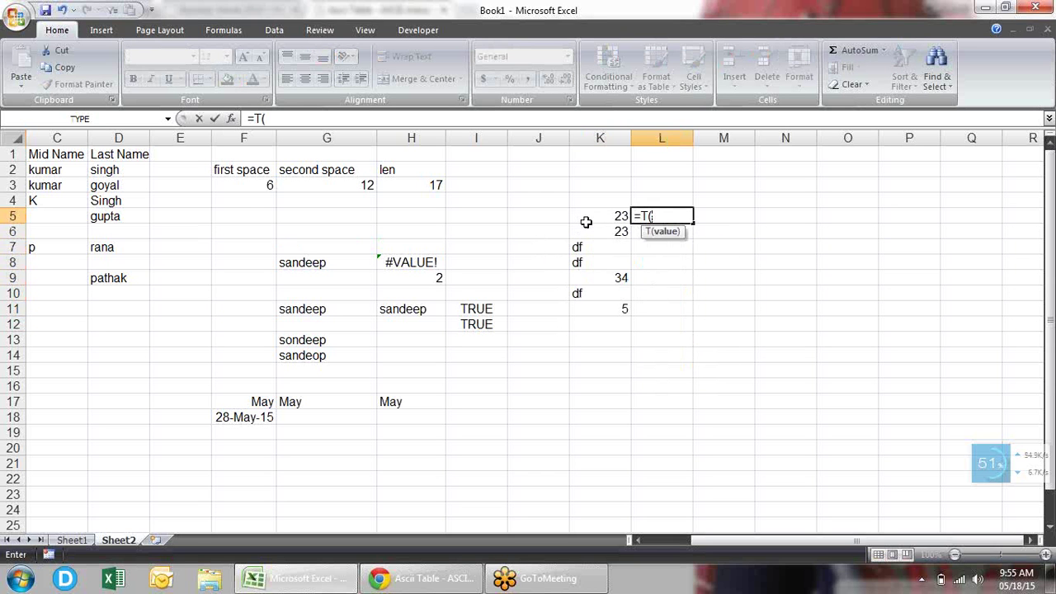
click(586, 222)
key(Return)
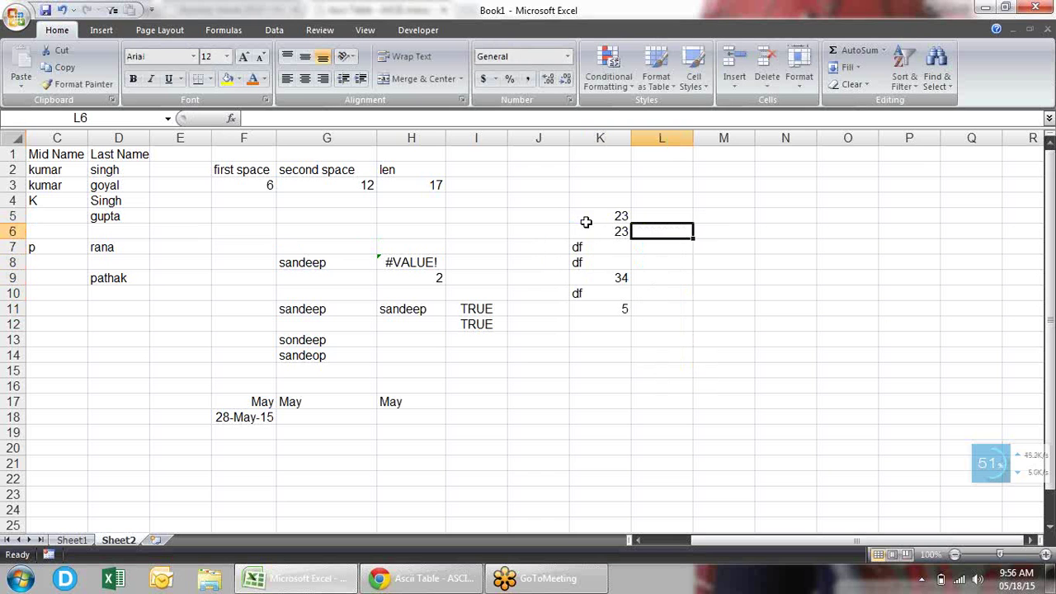
click(684, 218)
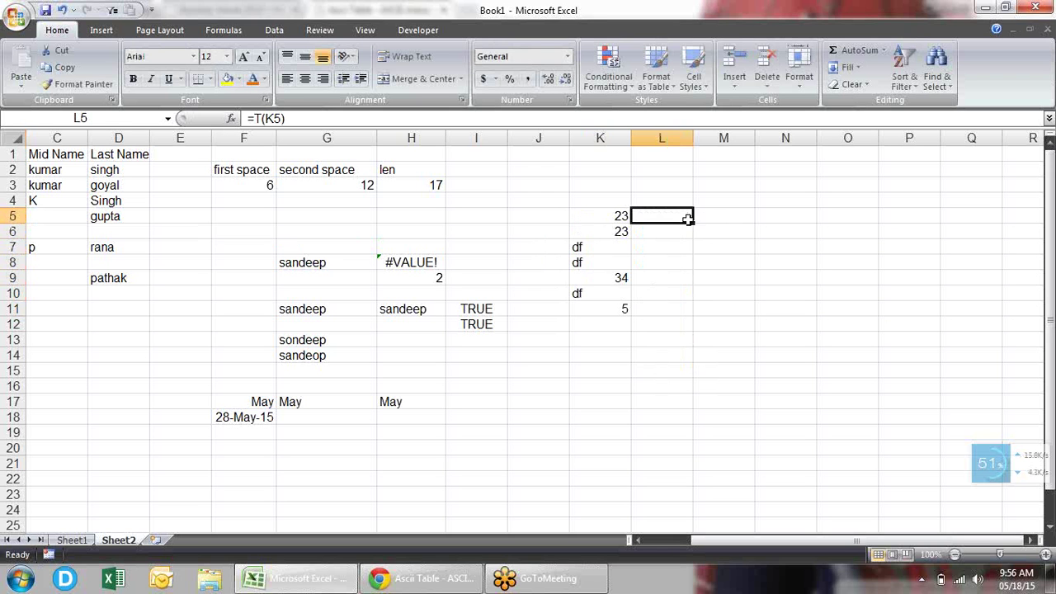
drag(693, 223, 692, 317)
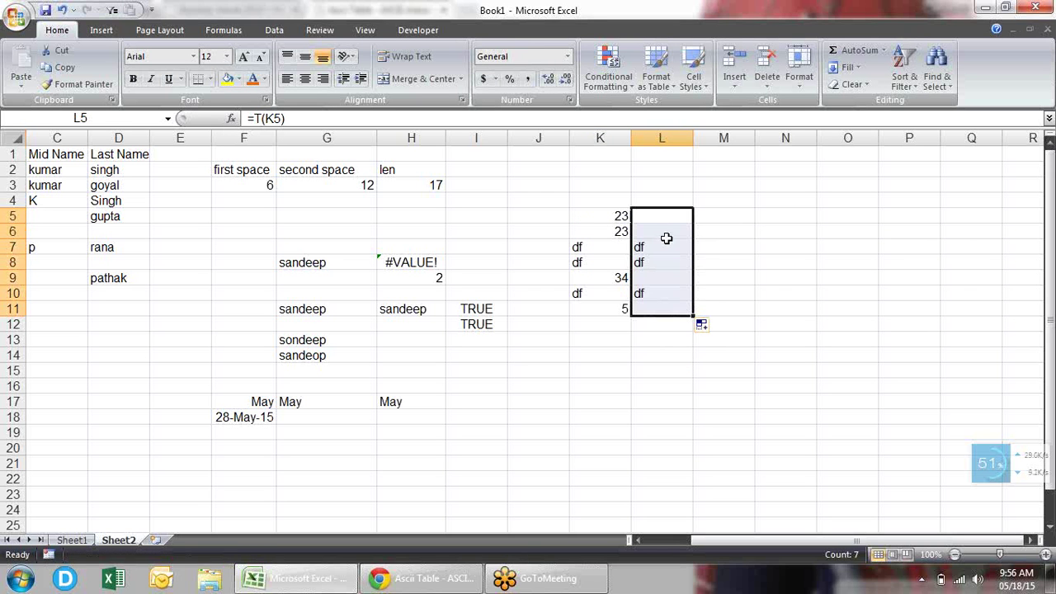
Step: Enter =N(K5) in M5, fill it down to M11, and check M8
click(723, 213)
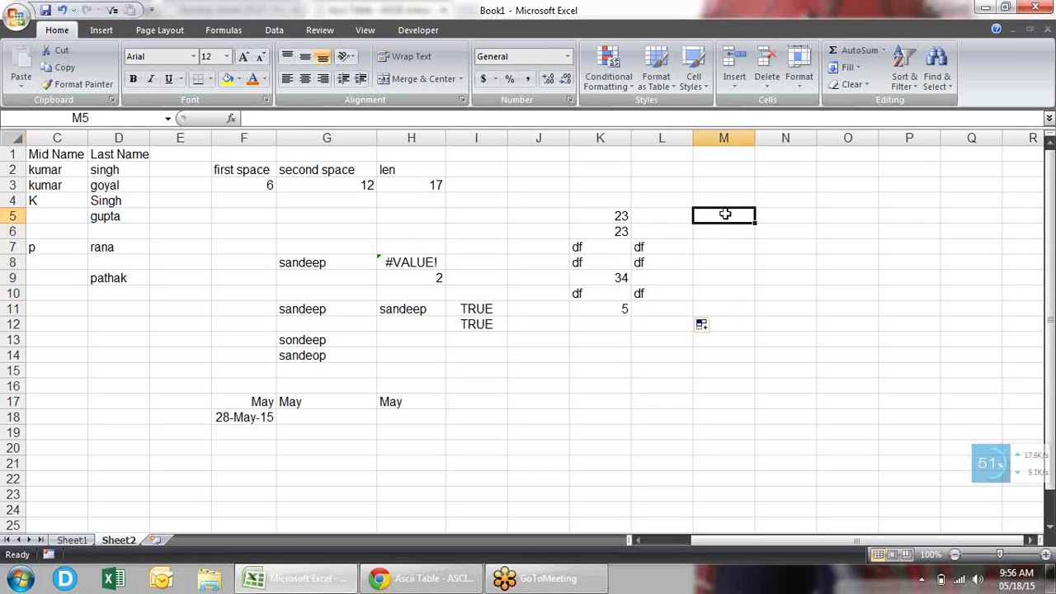
text(=N()
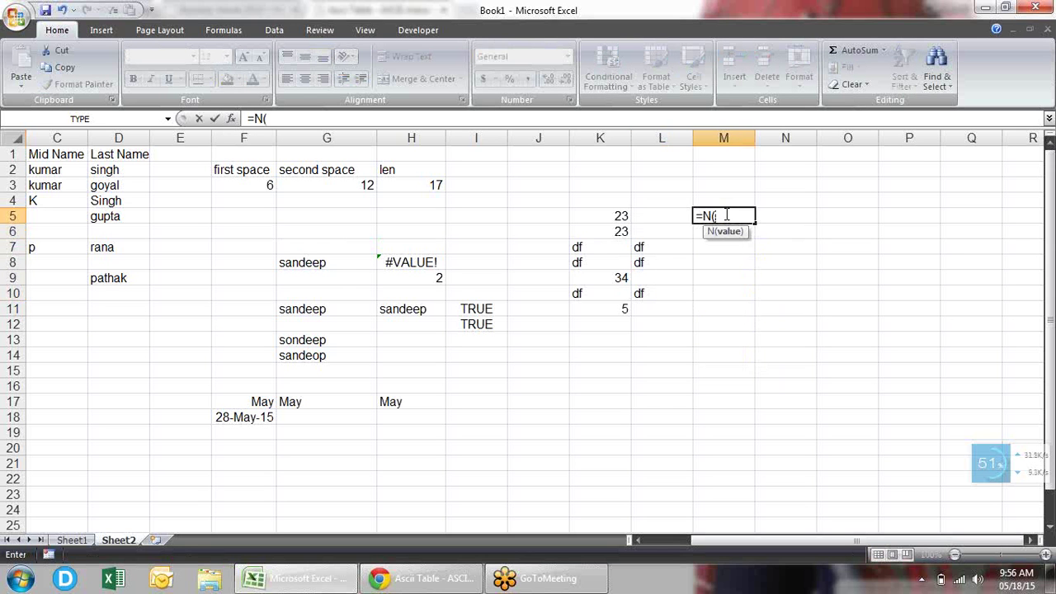
click(620, 216)
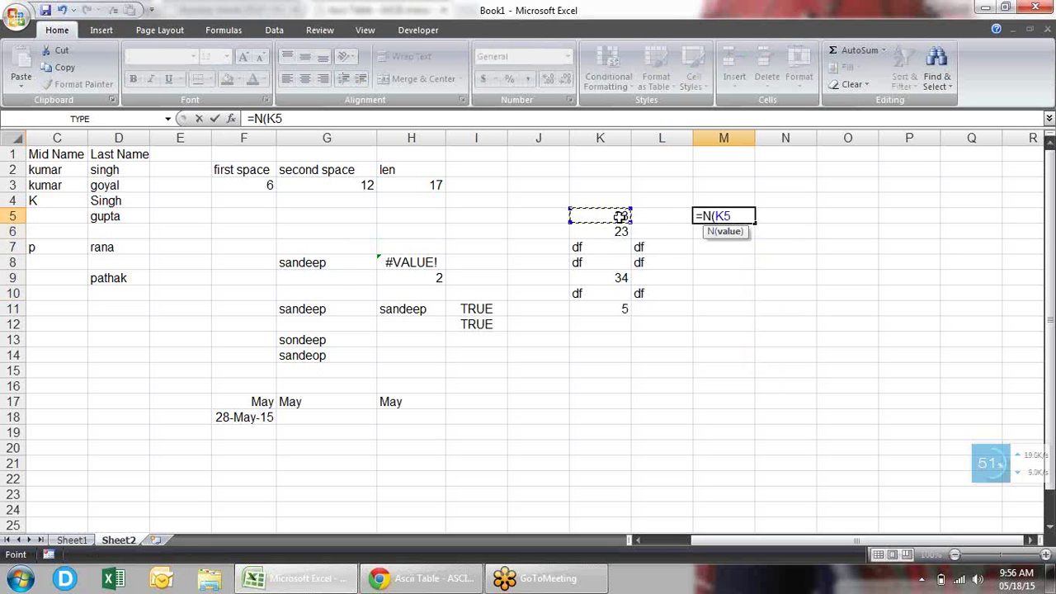
key(Return)
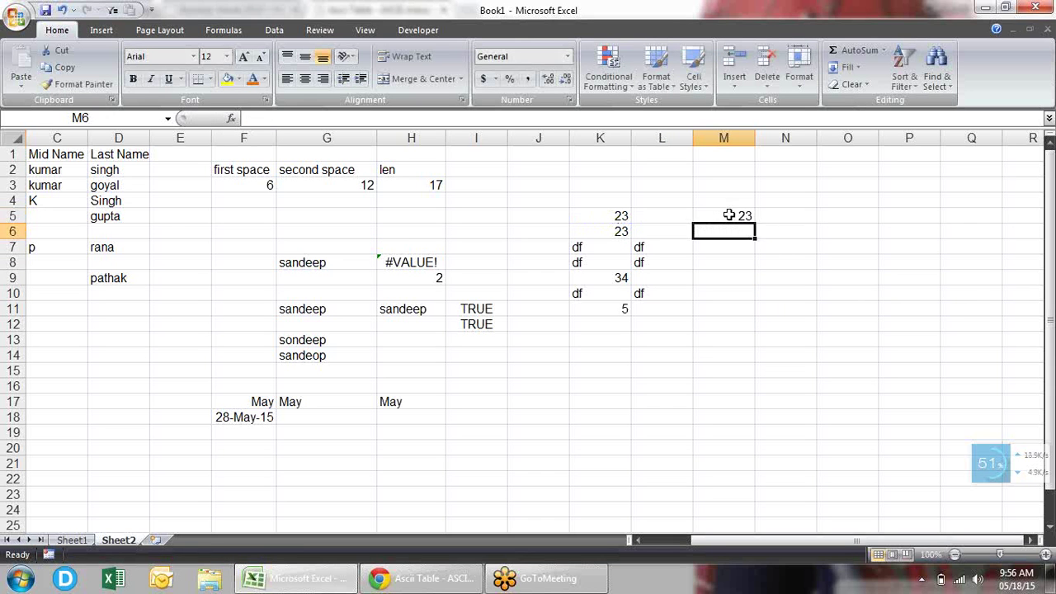
click(729, 216)
drag(756, 224, 755, 324)
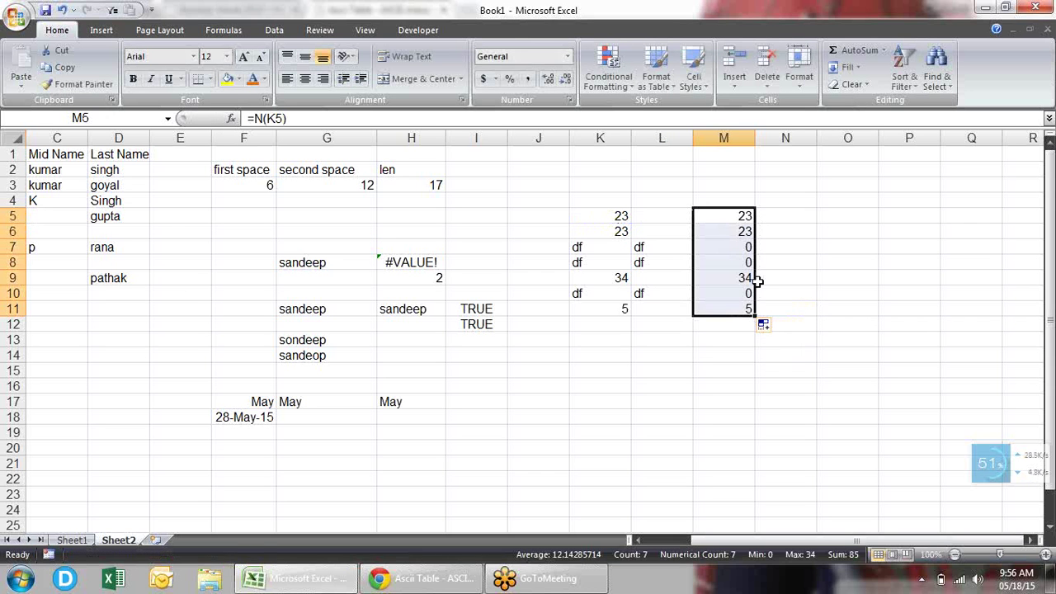
click(734, 261)
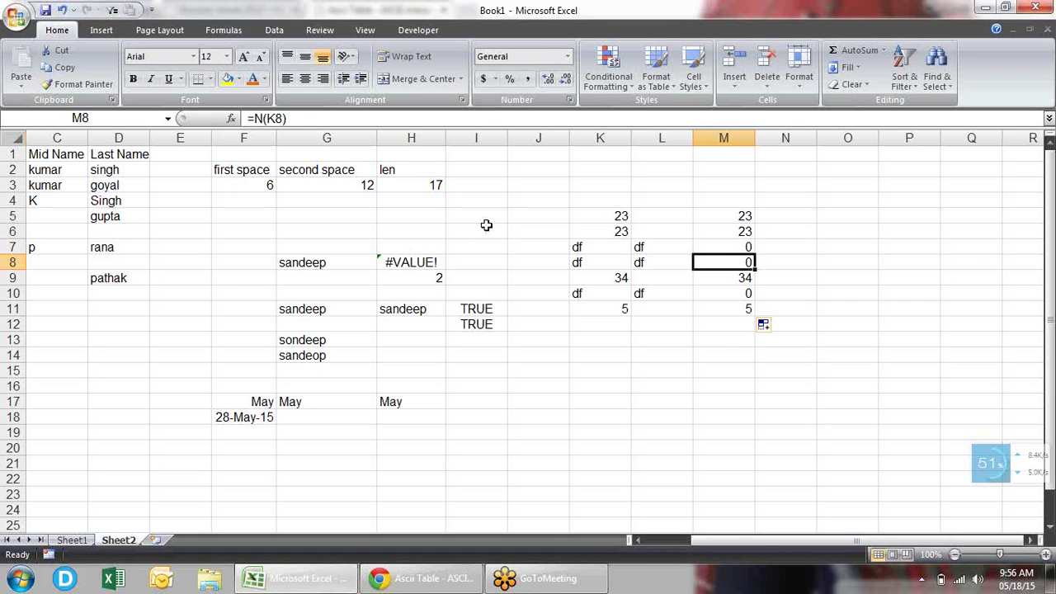
Step: Browse the Text function list on the Formulas ribbon, then close it
click(101, 30)
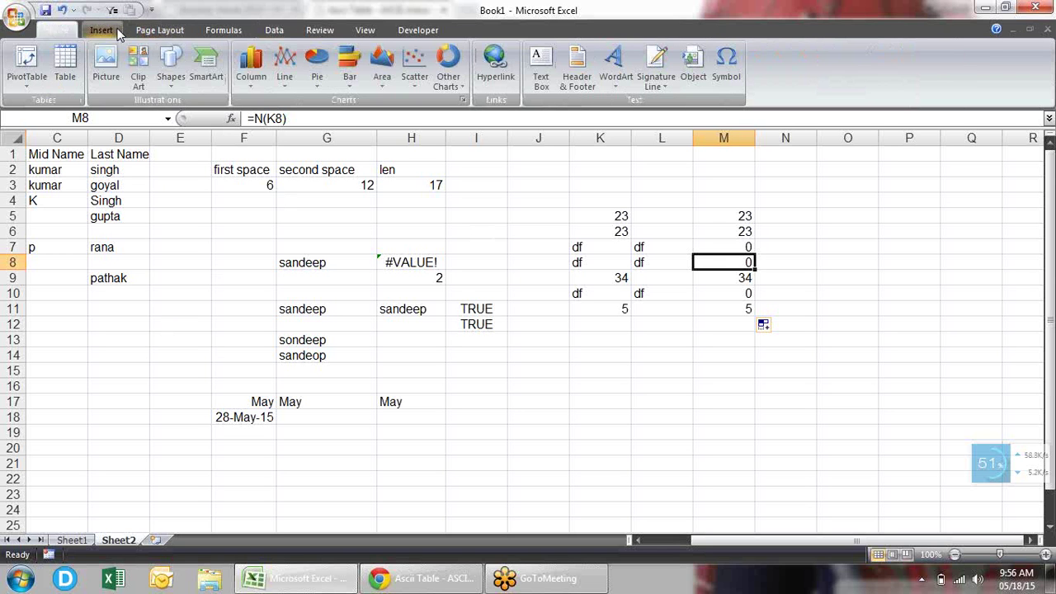
click(159, 30)
click(221, 31)
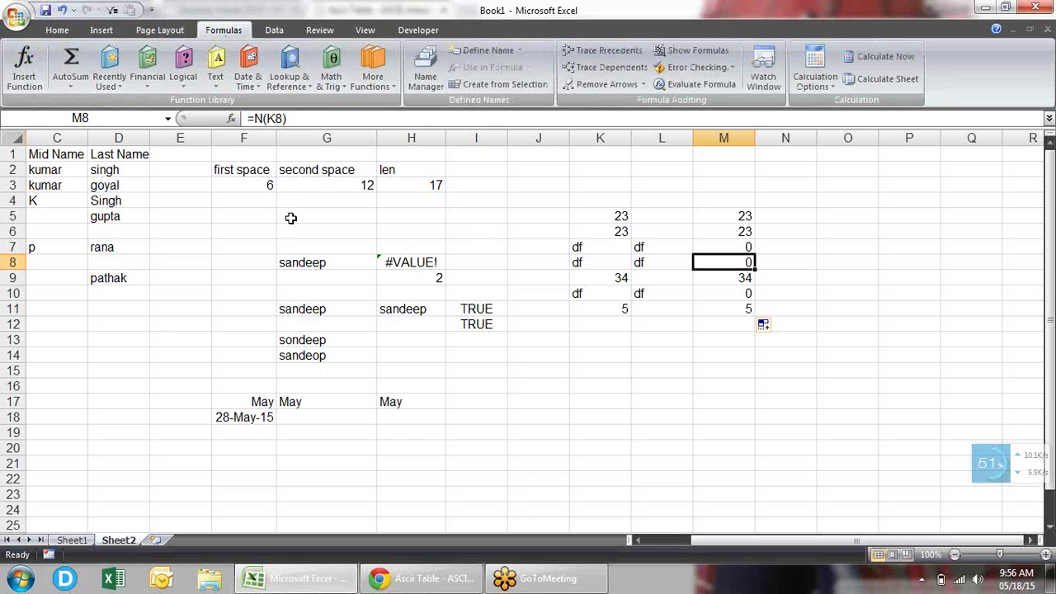
click(217, 83)
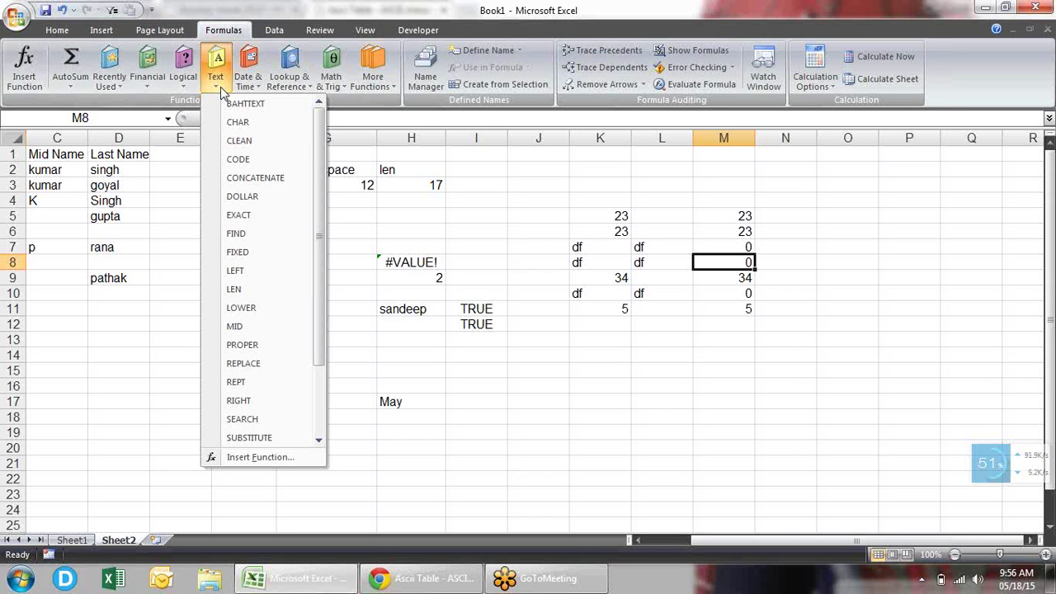
drag(319, 128, 330, 260)
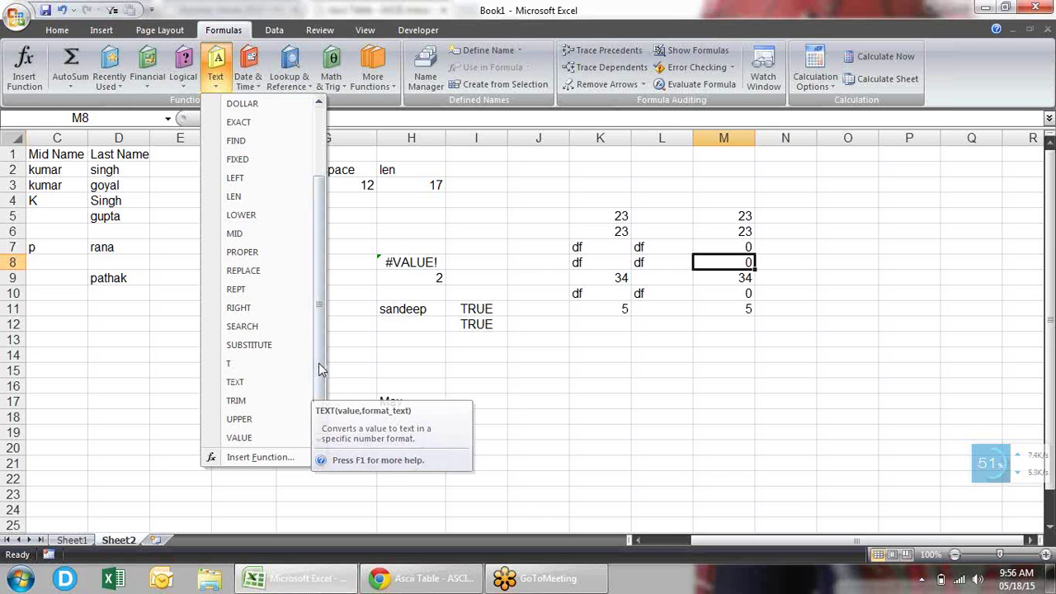
drag(325, 341, 325, 387)
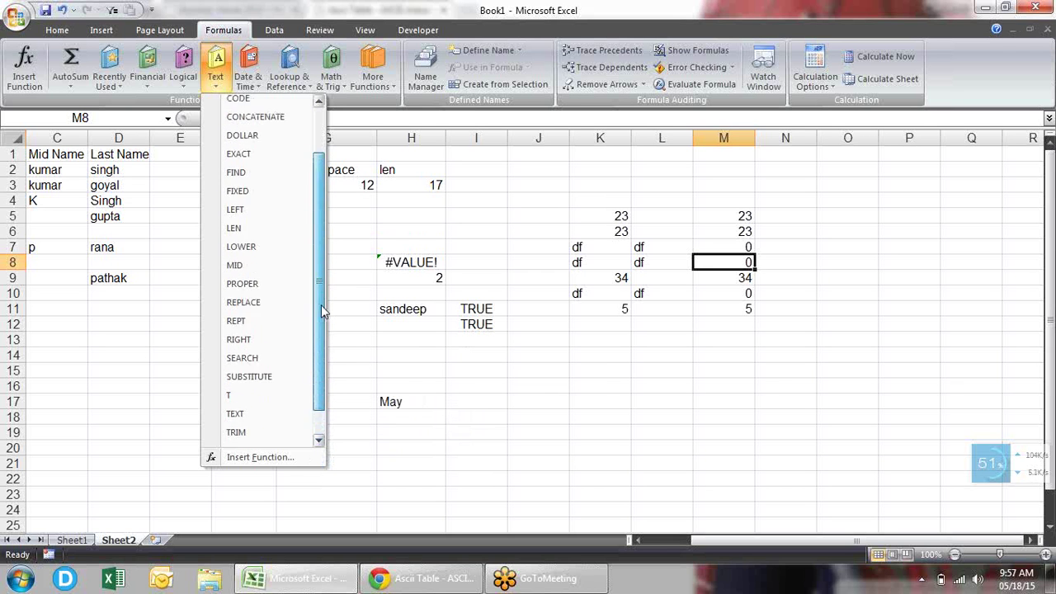
click(629, 357)
click(583, 359)
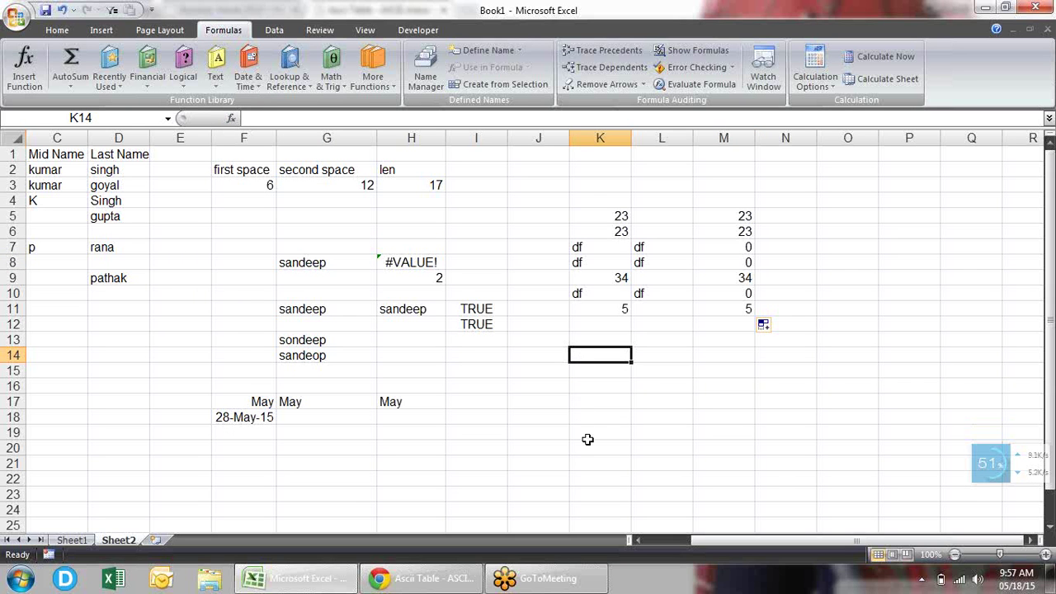
Step: Enter =VALUE("10") in K17 to convert the text 10 into the number 10
key(Down)
key(Down)
key(Left)
key(Left)
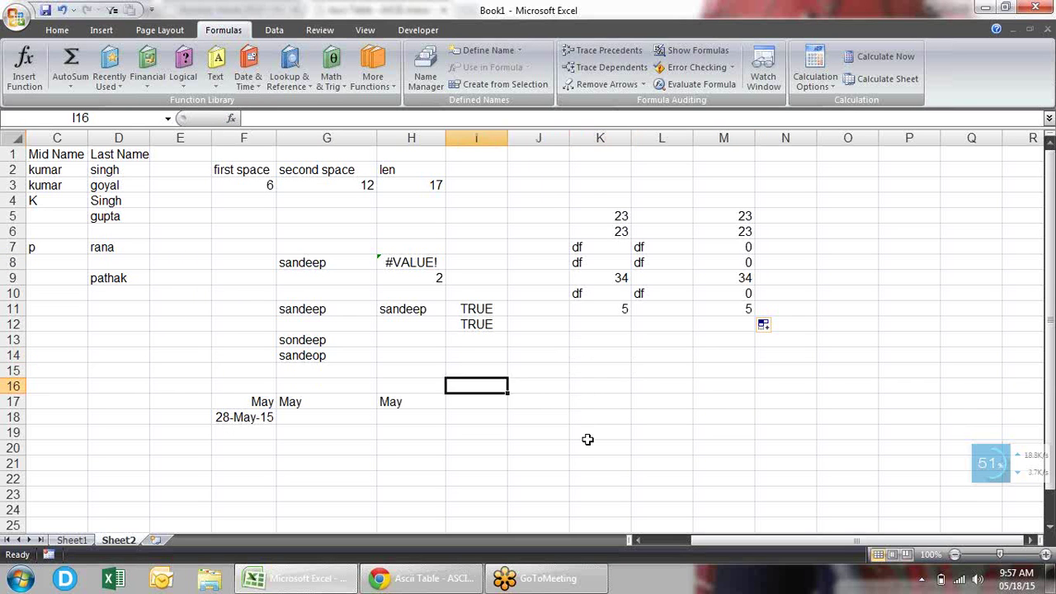
key(Left)
key(Down)
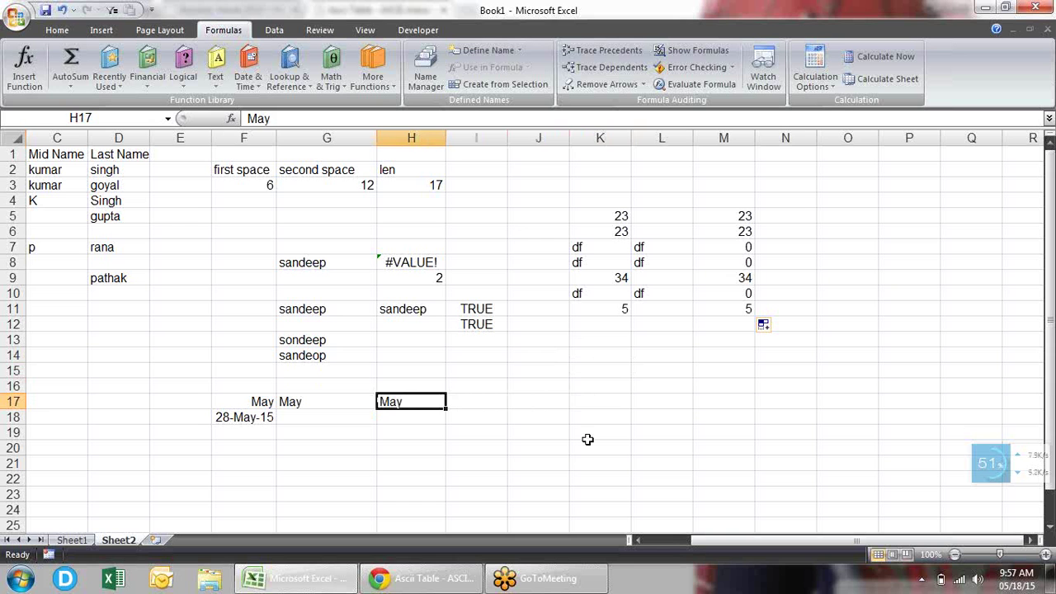
key(Right)
key(Right)
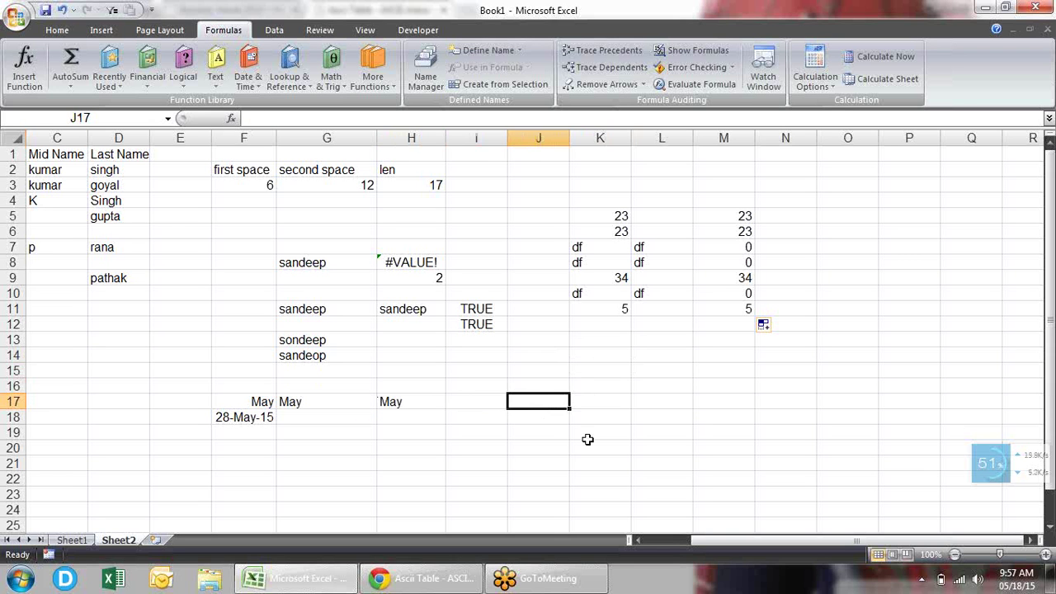
key(Right)
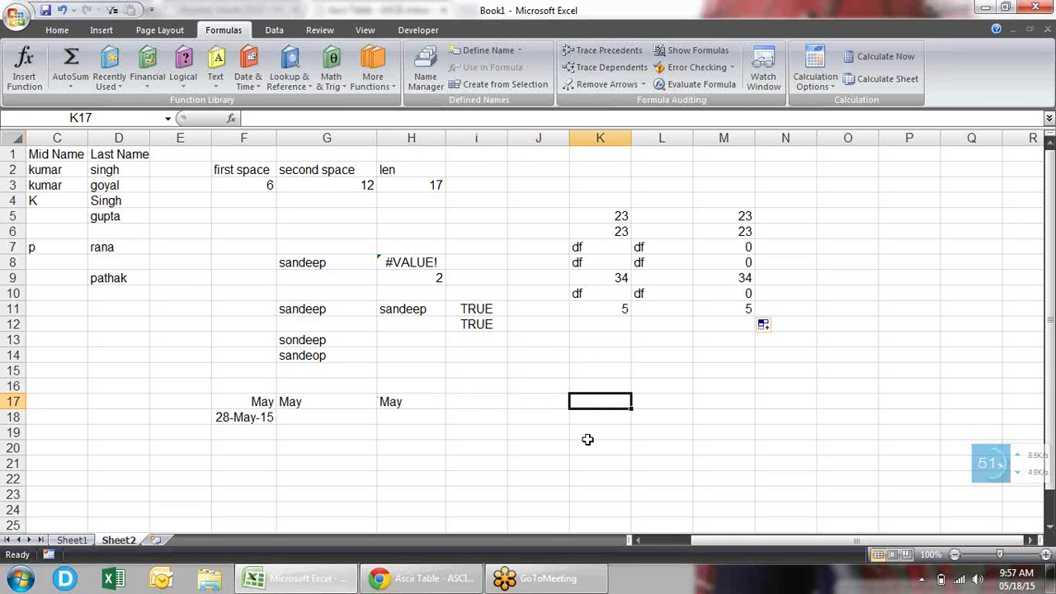
text(=v)
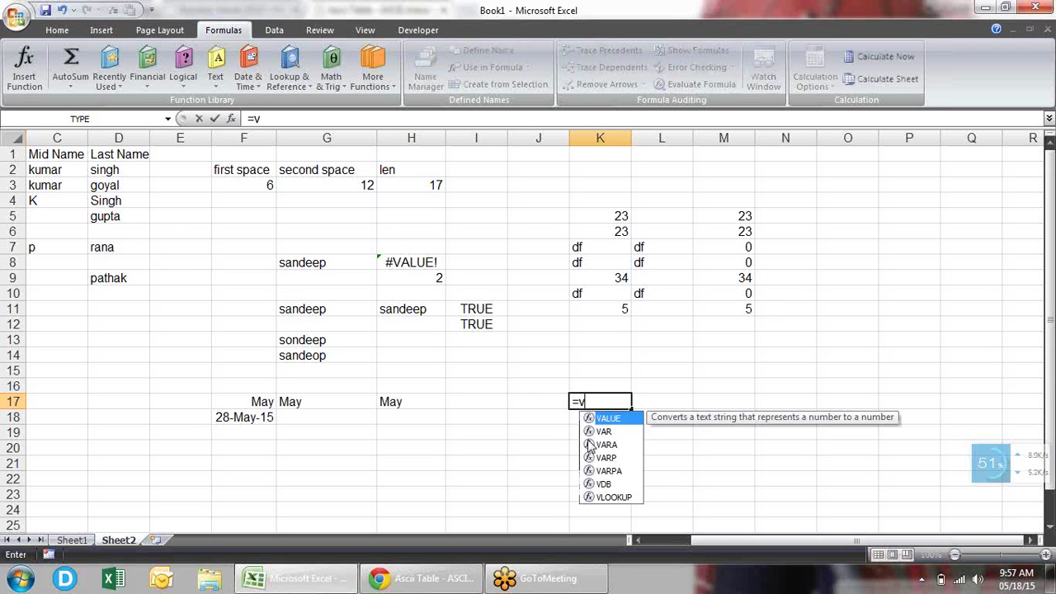
key(Tab)
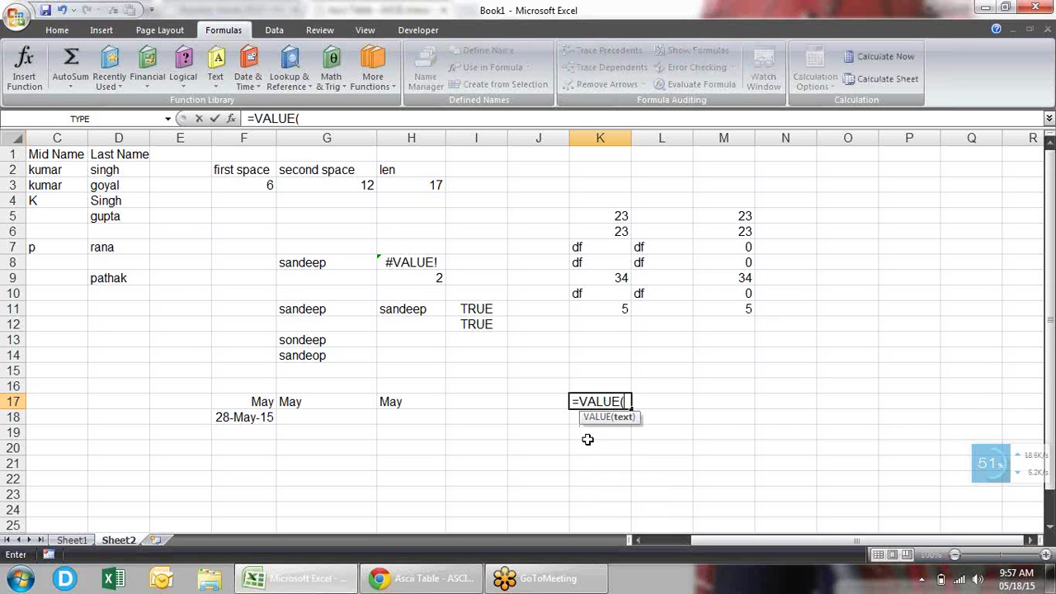
text(")
text(!")
key(BackSpace)
key(BackSpace)
text(10")
text())
key(Return)
Step: Enter =K17*15 in L17 so it displays 150
key(Up)
key(Right)
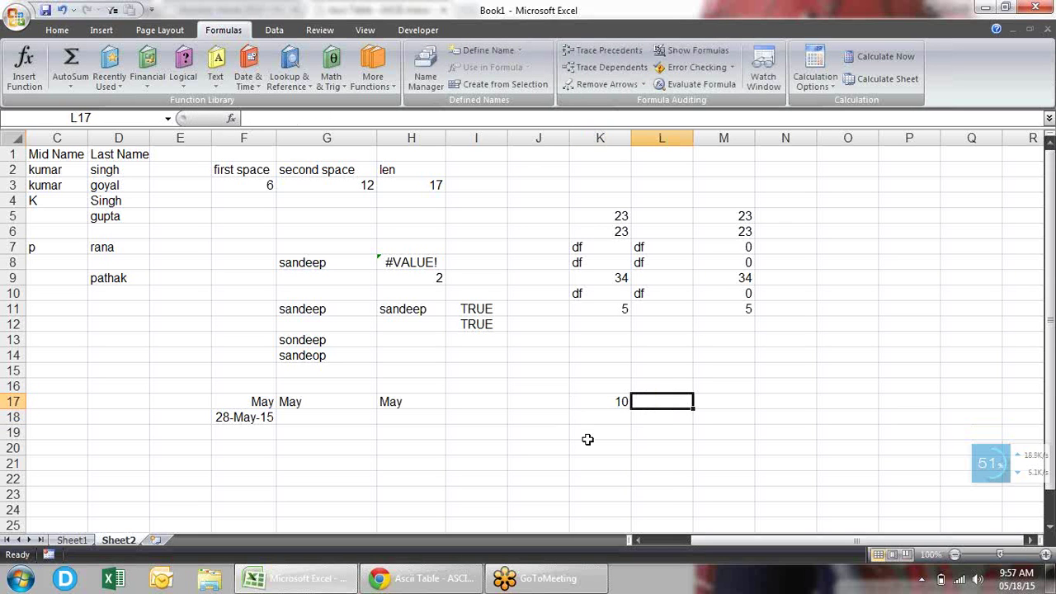
text(=)
key(Left)
text(*)
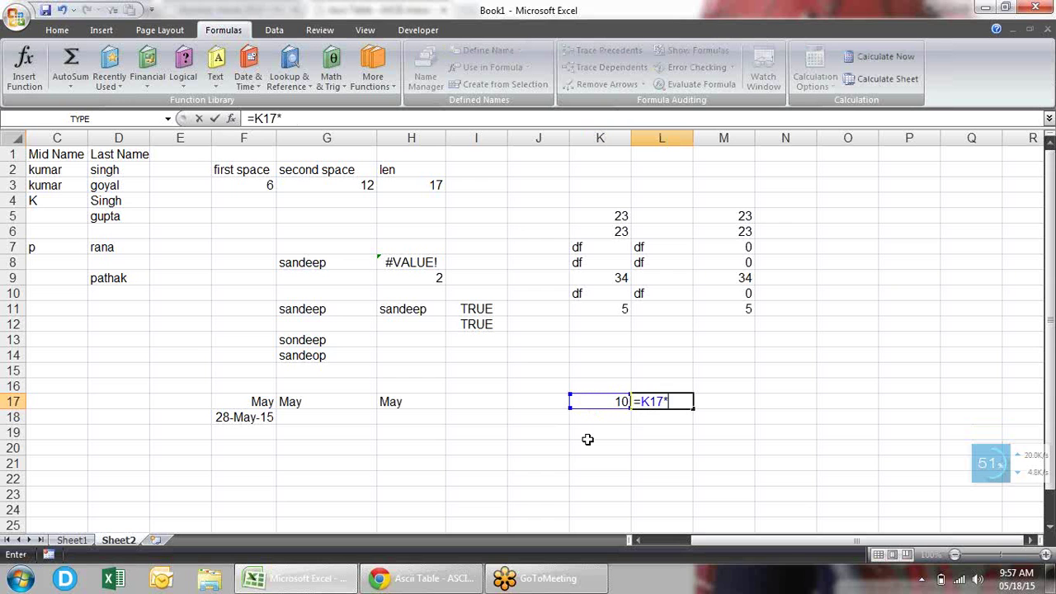
text(15)
key(Return)
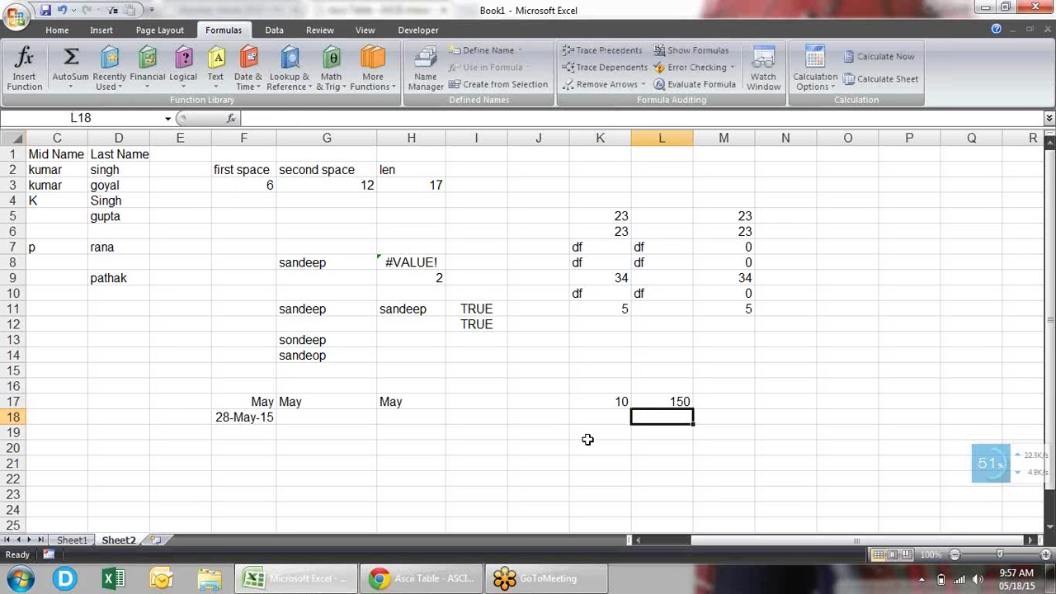
Step: Check K17's VALUE formula without changing it, then move focus outside Excel
key(Up)
key(Left)
key(F2)
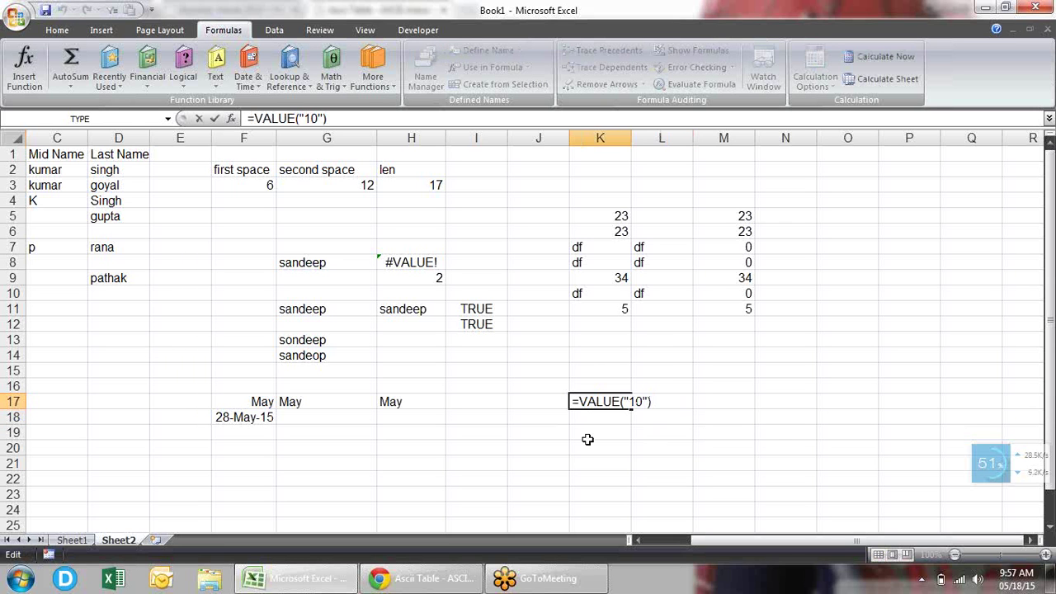
key(Escape)
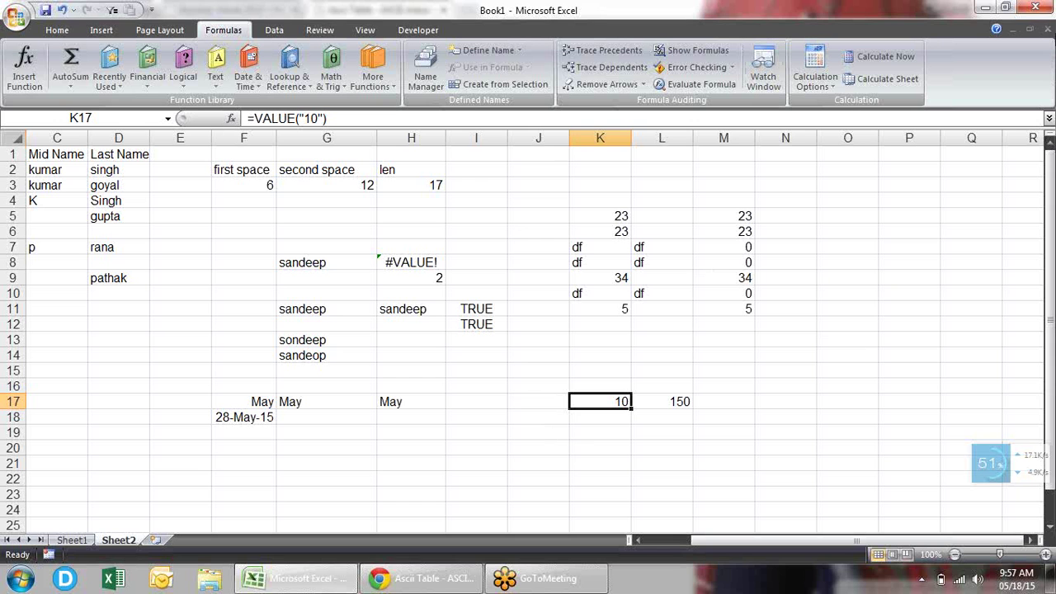
click(1043, 23)
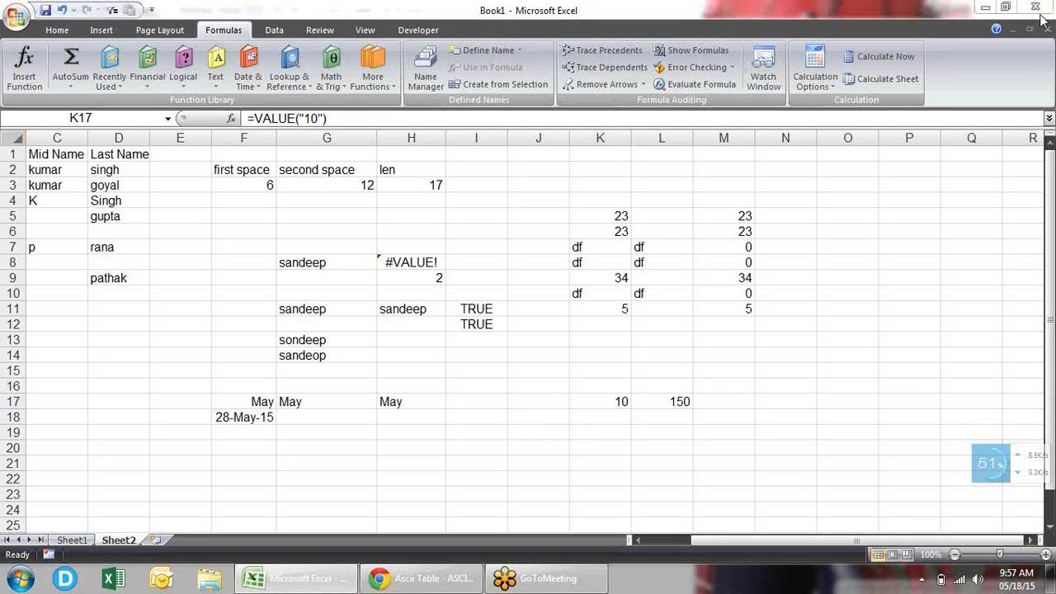